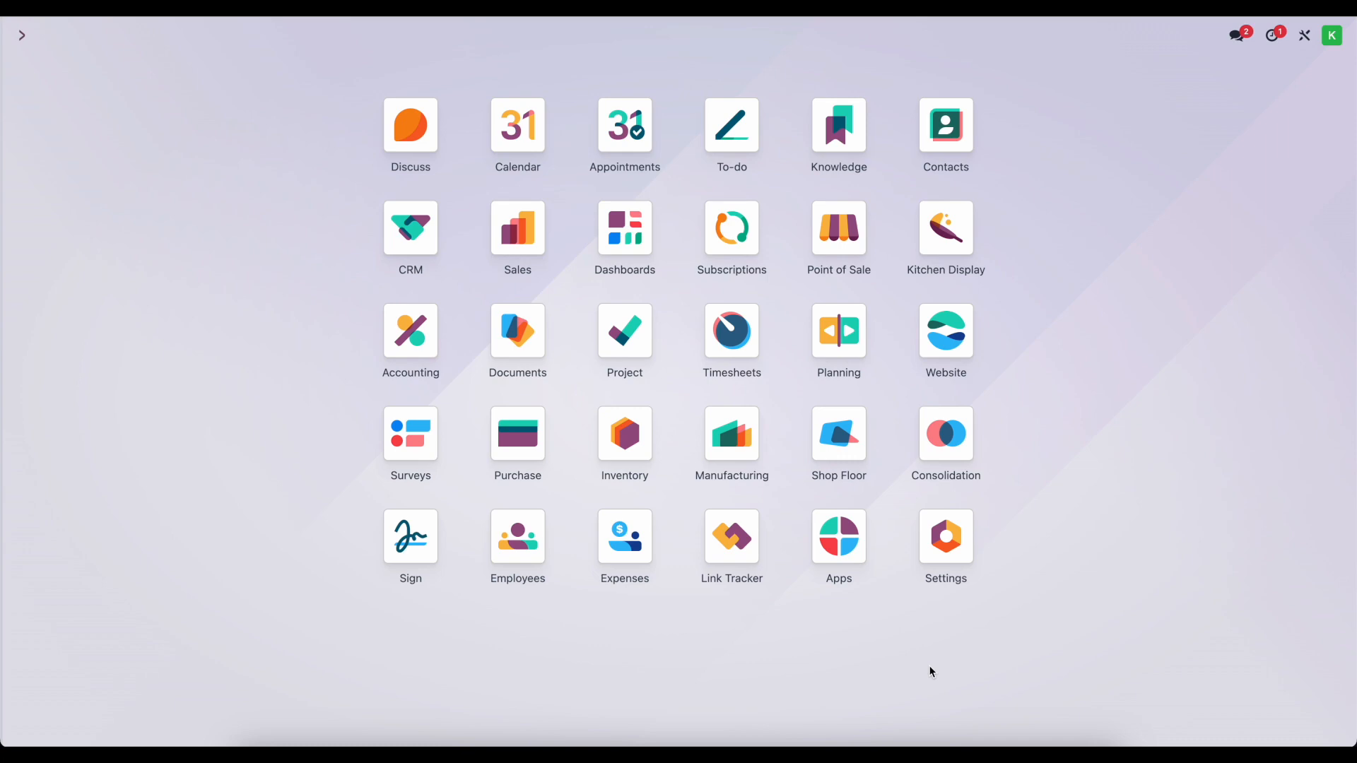
Open the Manufactured (Standard) product from the Inventory product list and check its cost.
left_click(639, 438)
left_click(269, 39)
left_click(277, 63)
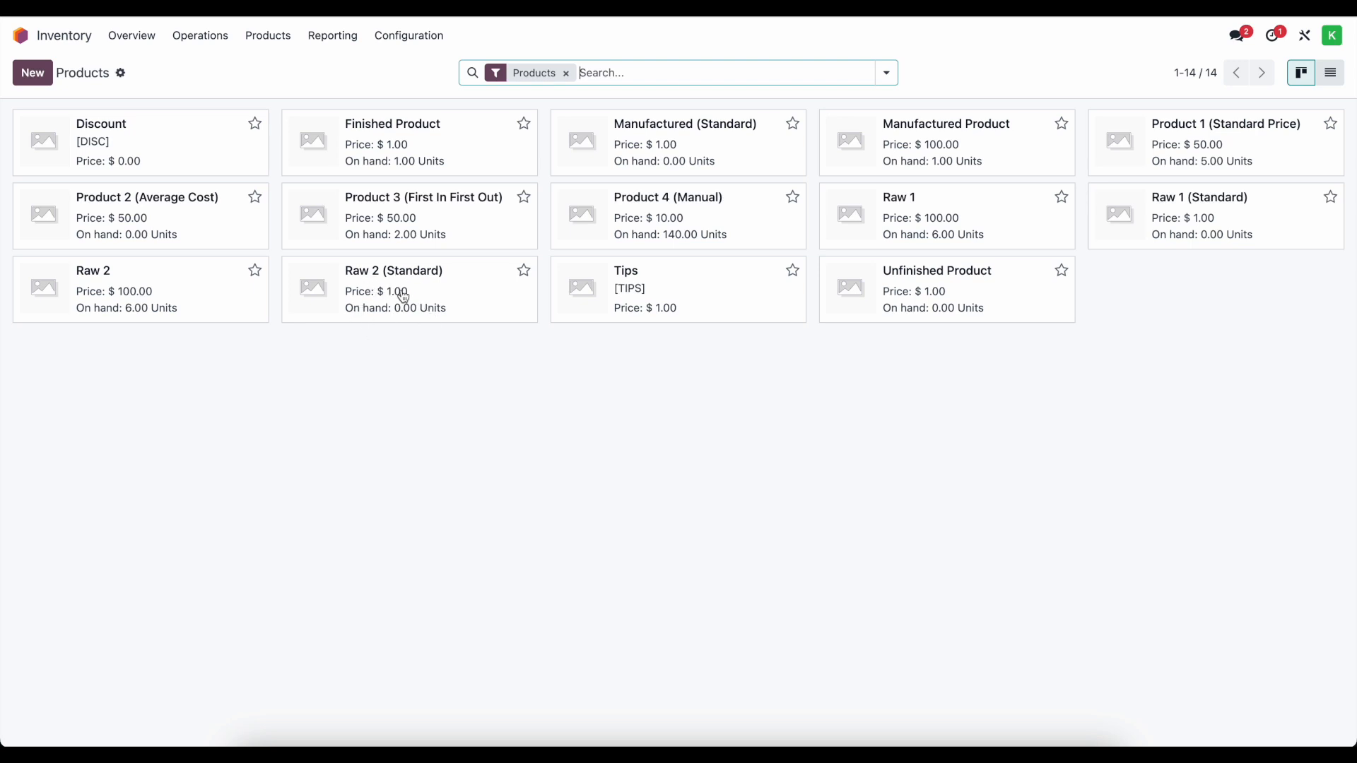
left_click(609, 150)
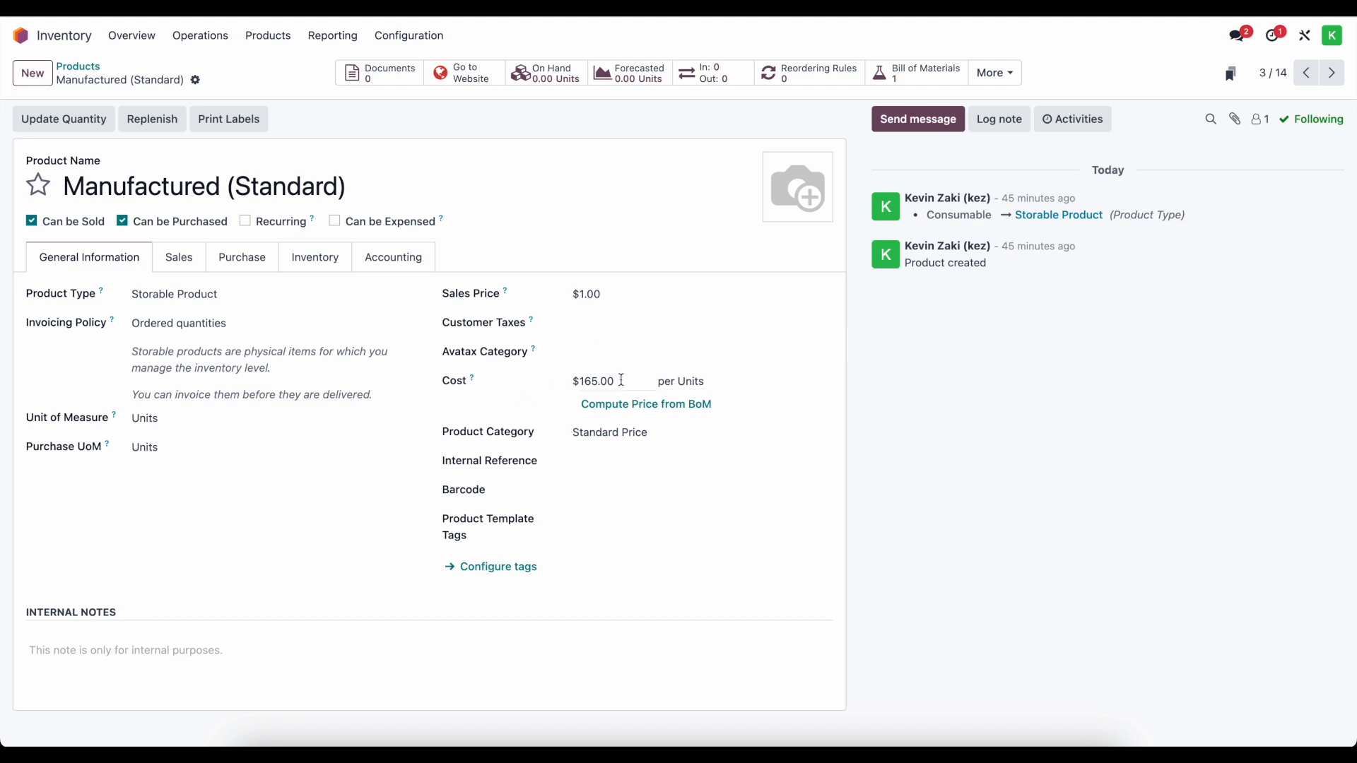
Search the products for "standard" and check the costs of Raw 1 (Standard) and Raw 2 (Standard).
left_click(78, 67)
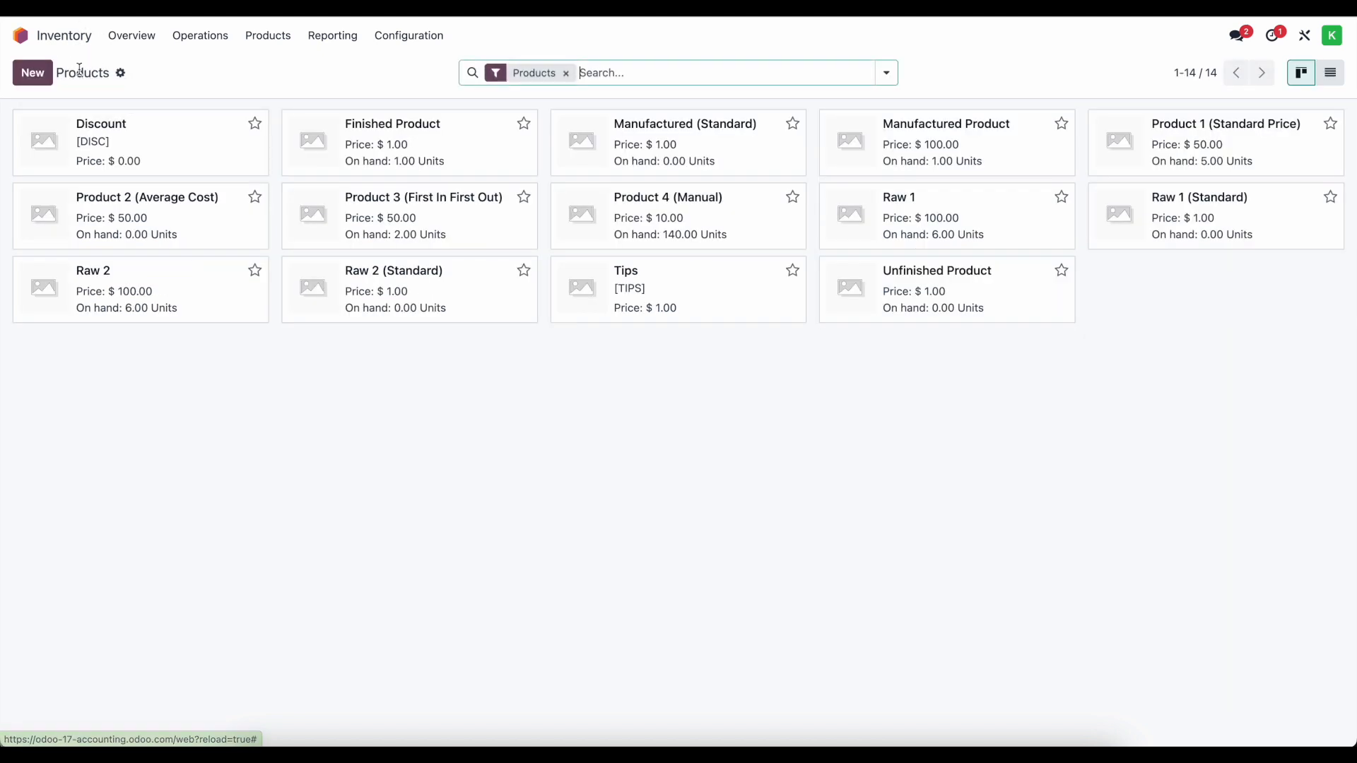
type("standard")
key("Return")
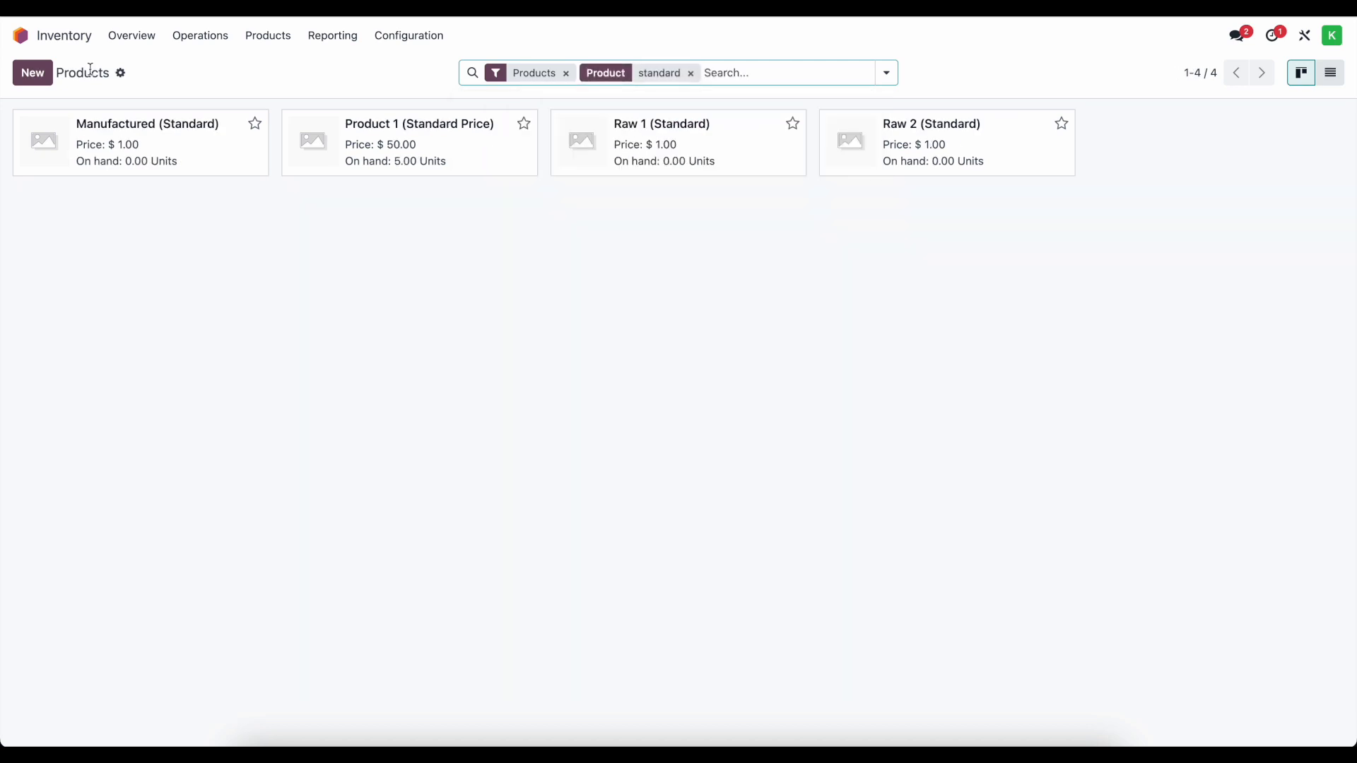
left_click(693, 154)
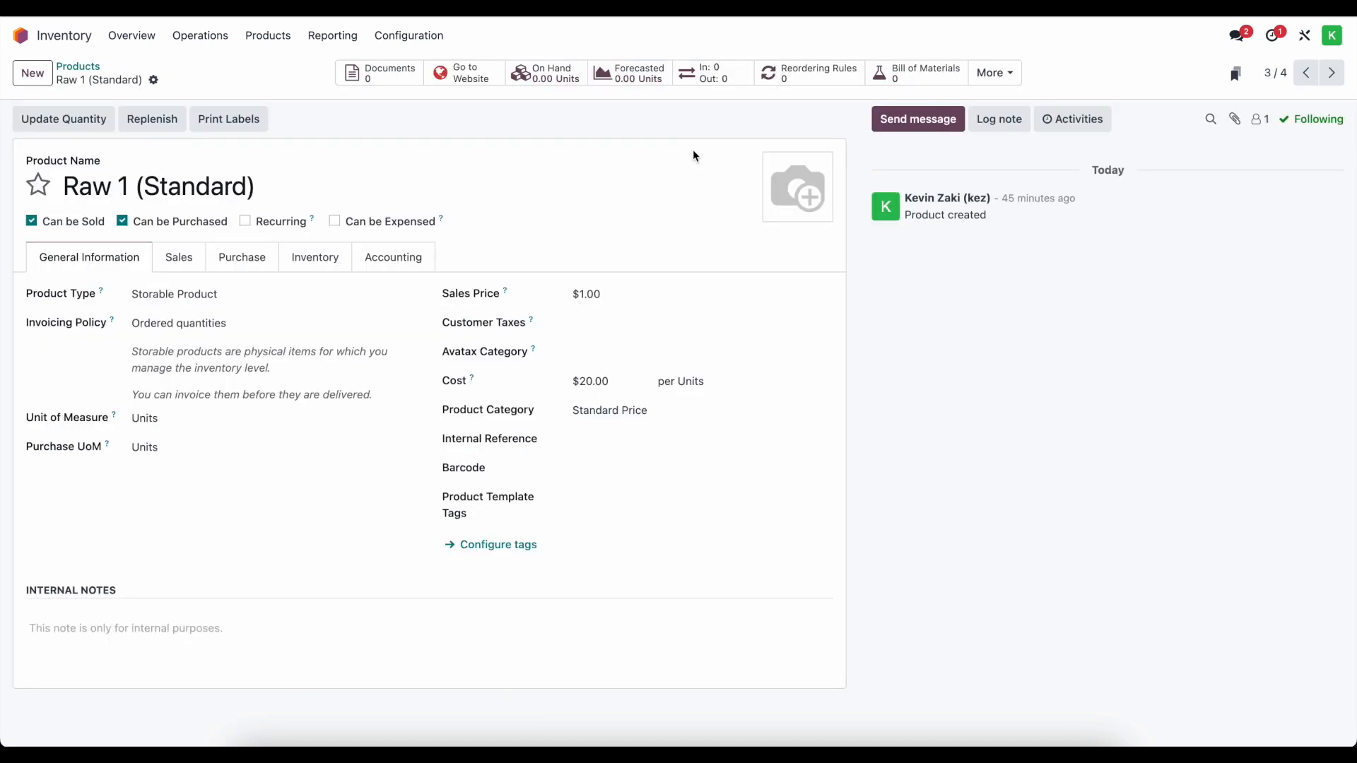
left_click(1332, 73)
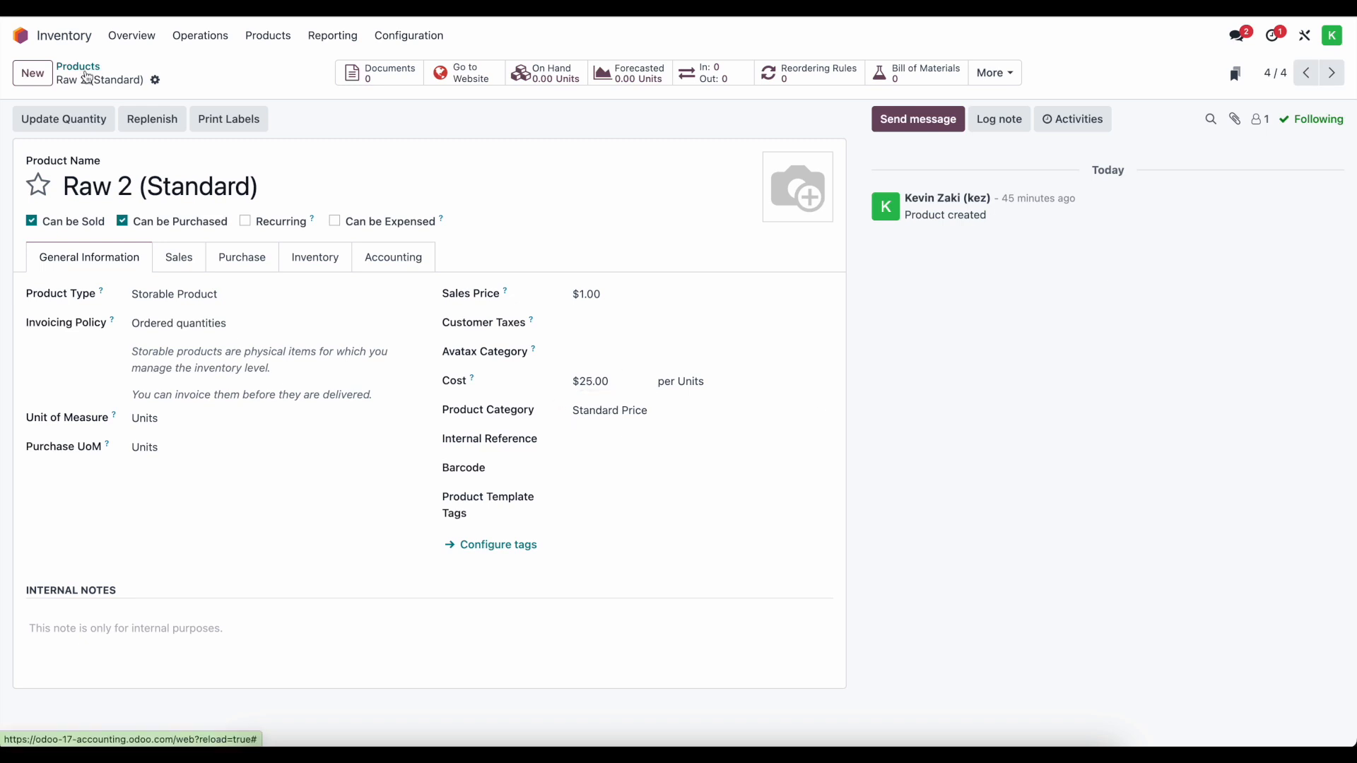
left_click(83, 68)
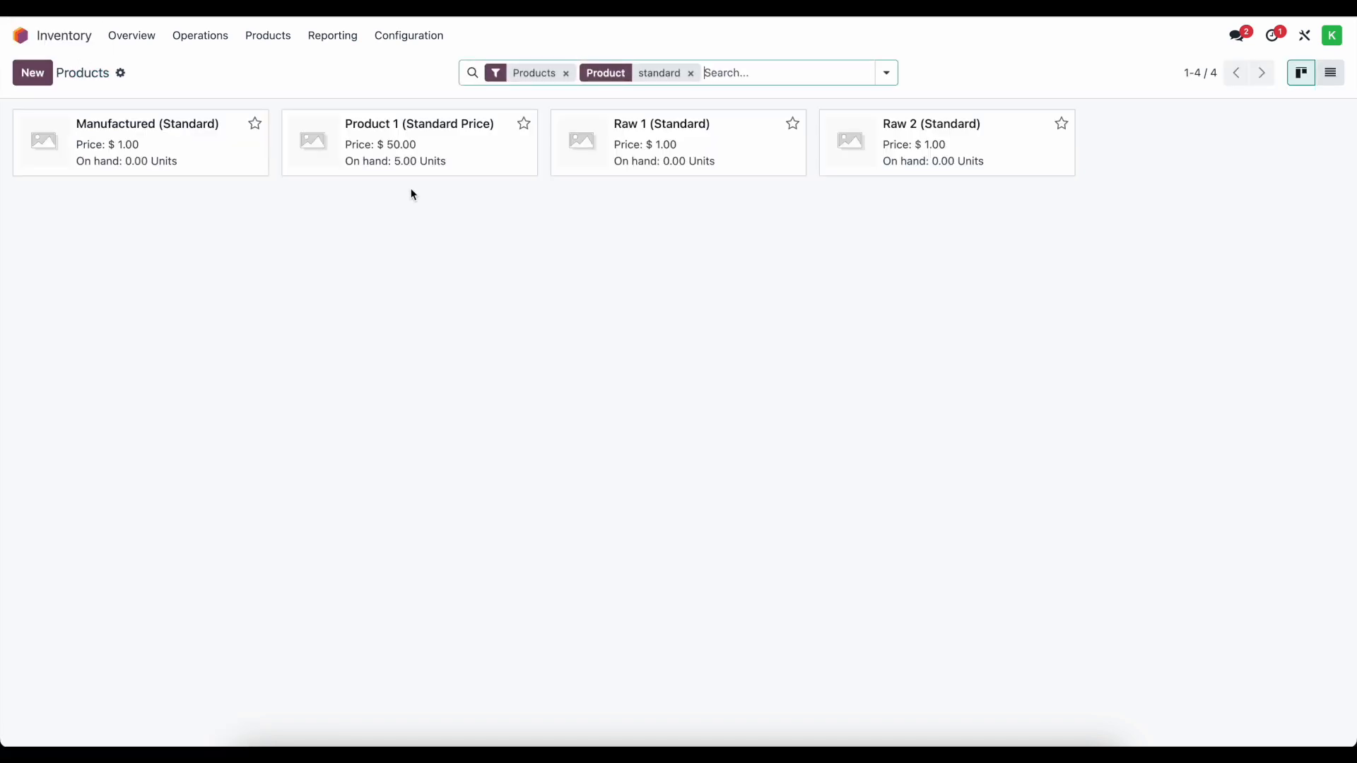
Open the bill of materials of the Manufactured (Standard) product and review its components and quantities.
left_click(224, 162)
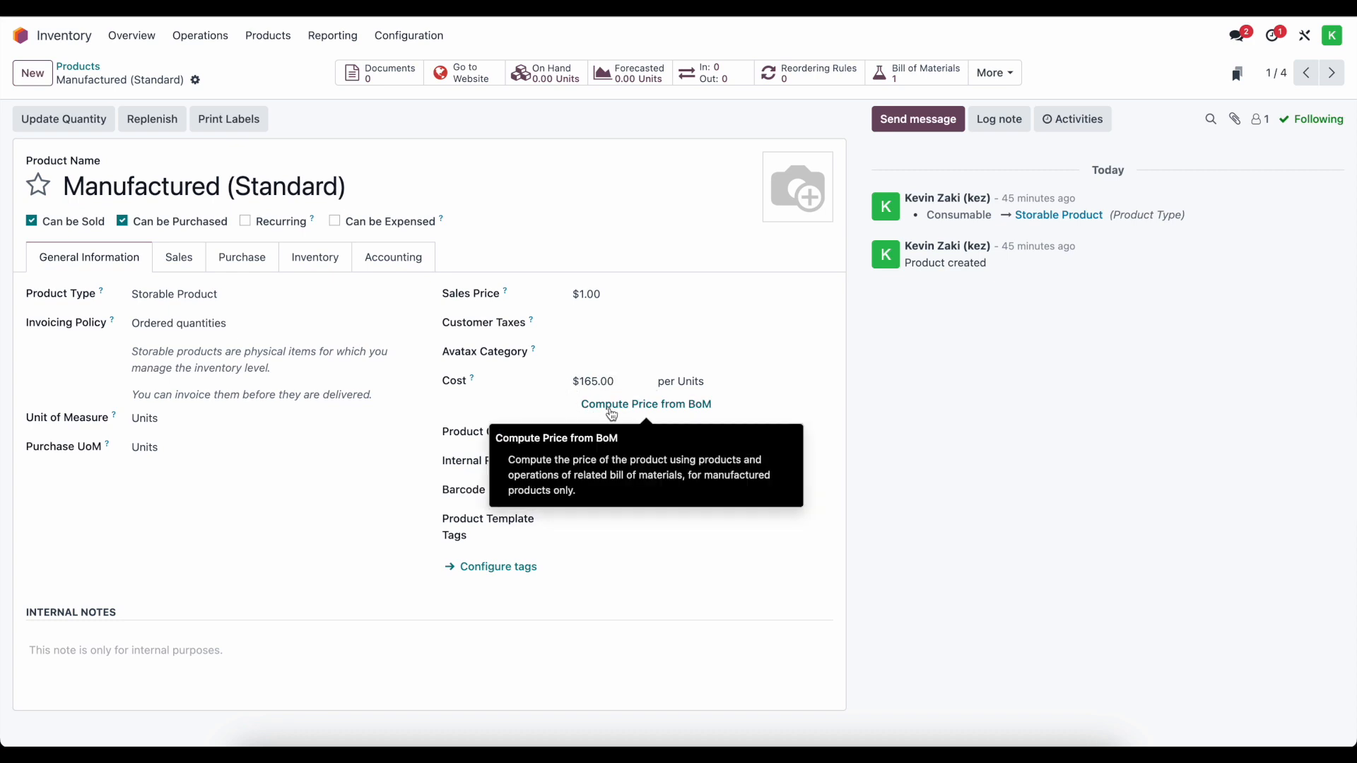
left_click(887, 76)
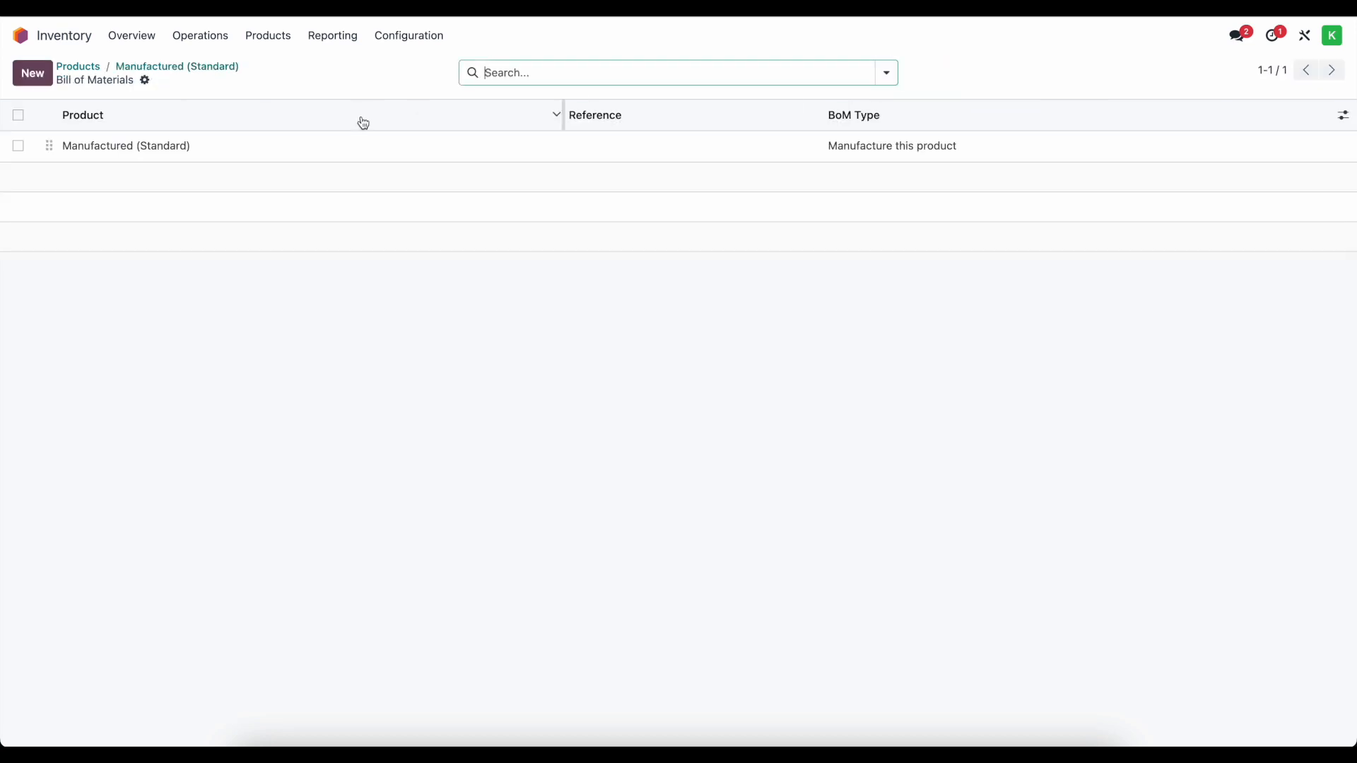
left_click(363, 146)
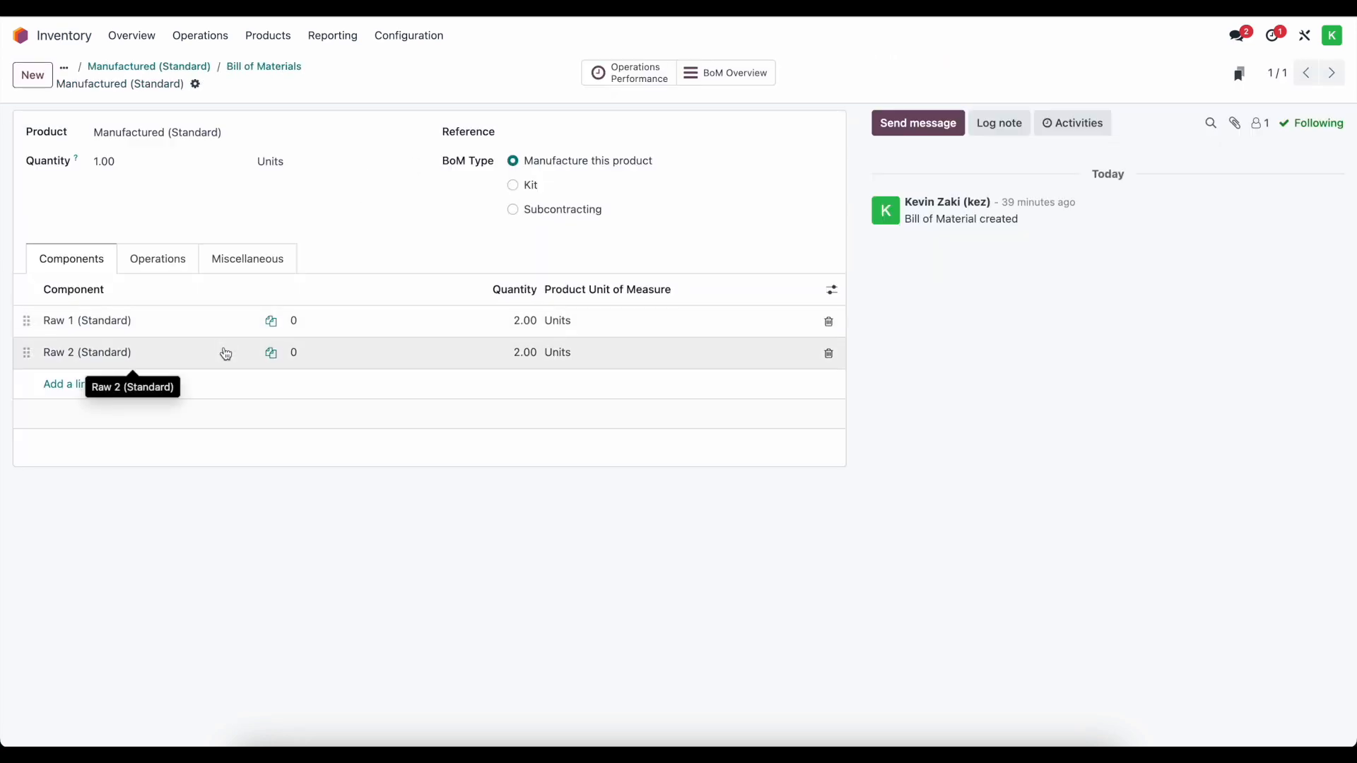
Examine Operation 1 in the bill of materials and the hourly costs of Work center 1, leaving both unchanged.
left_click(172, 263)
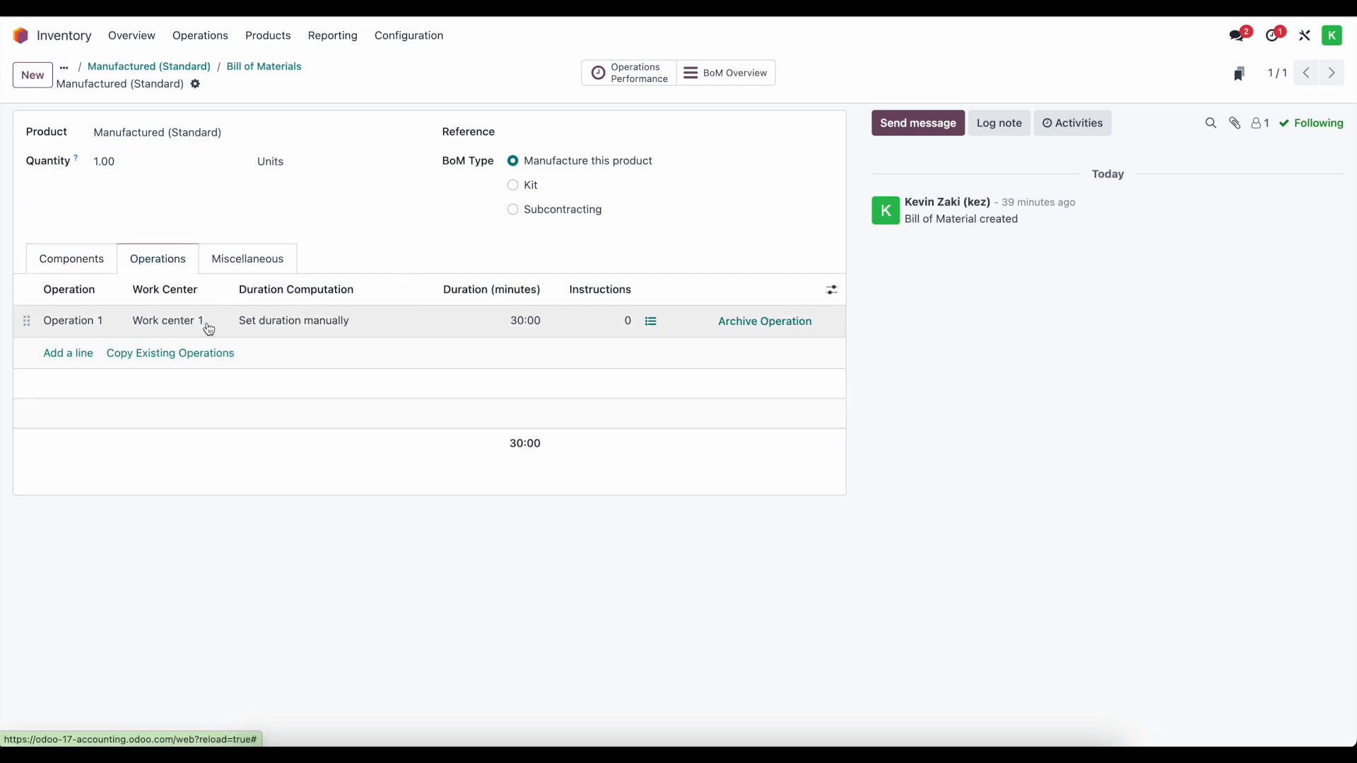
left_click(85, 332)
left_click(390, 571)
left_click(219, 321)
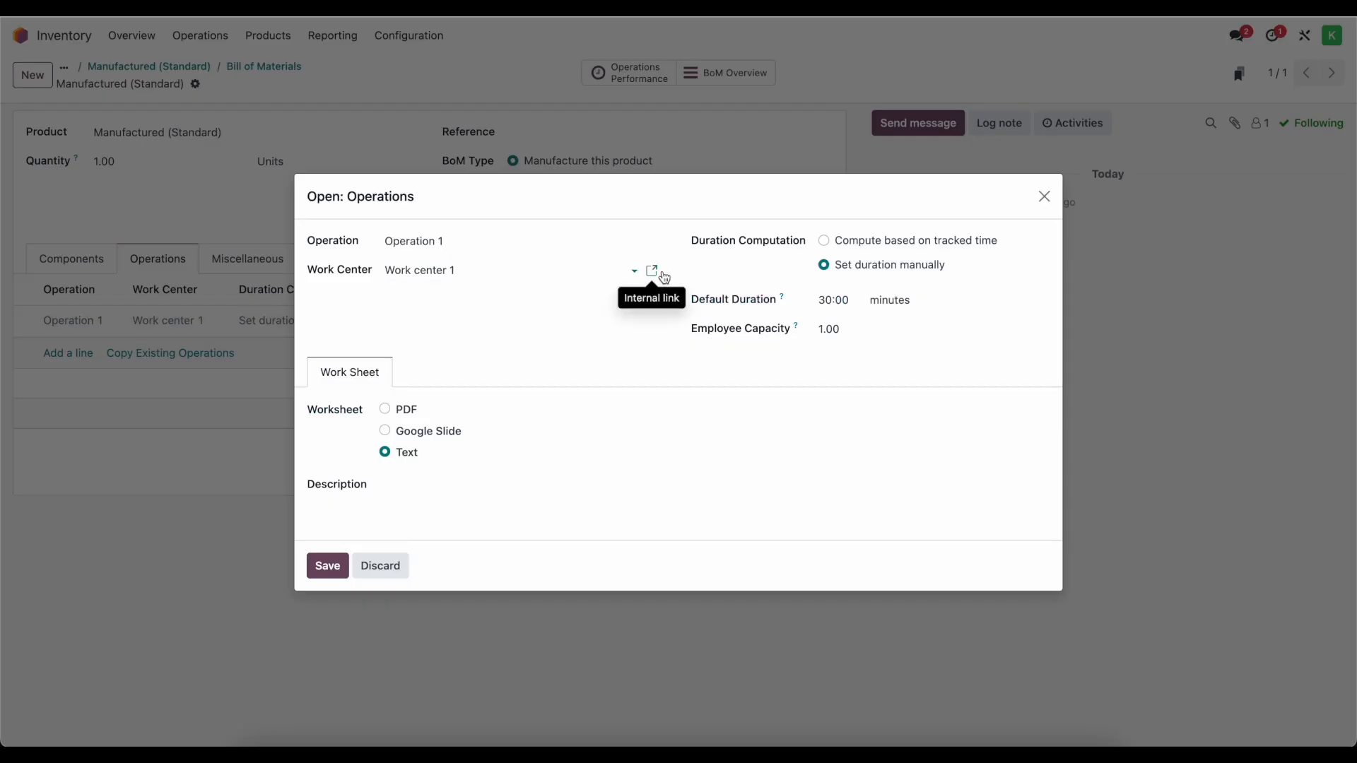
left_click(652, 272)
left_click_drag(896, 312, 906, 347)
left_click(906, 346)
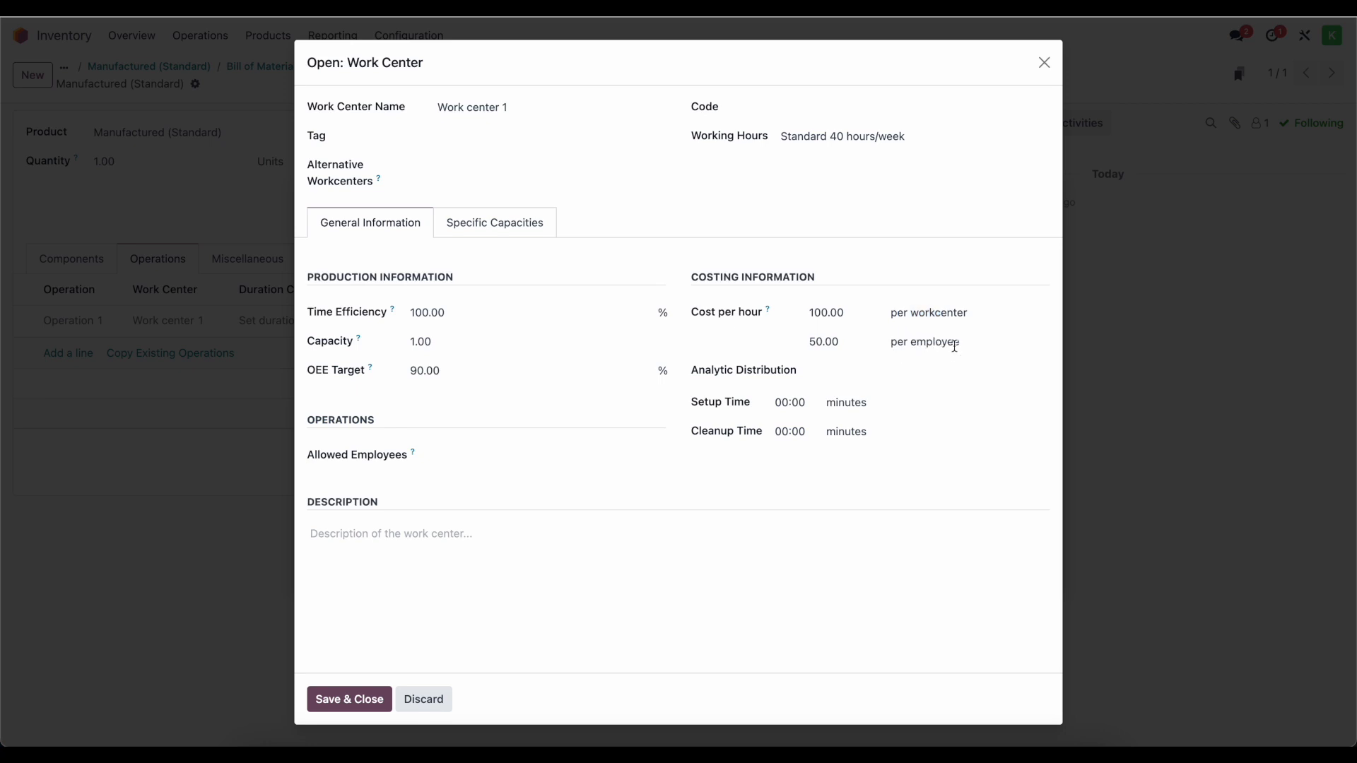
left_click(903, 311)
left_click_drag(903, 311, 938, 311)
left_click(1044, 62)
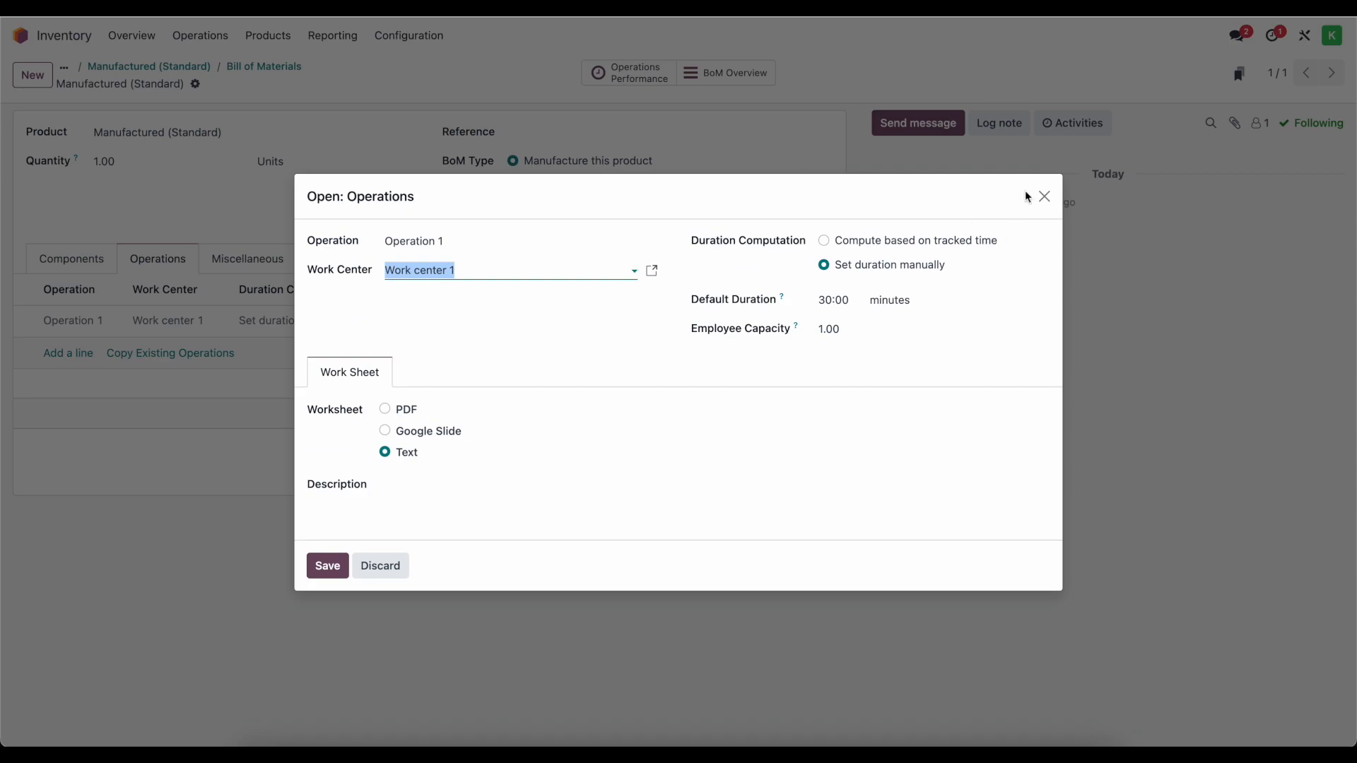
left_click(1044, 196)
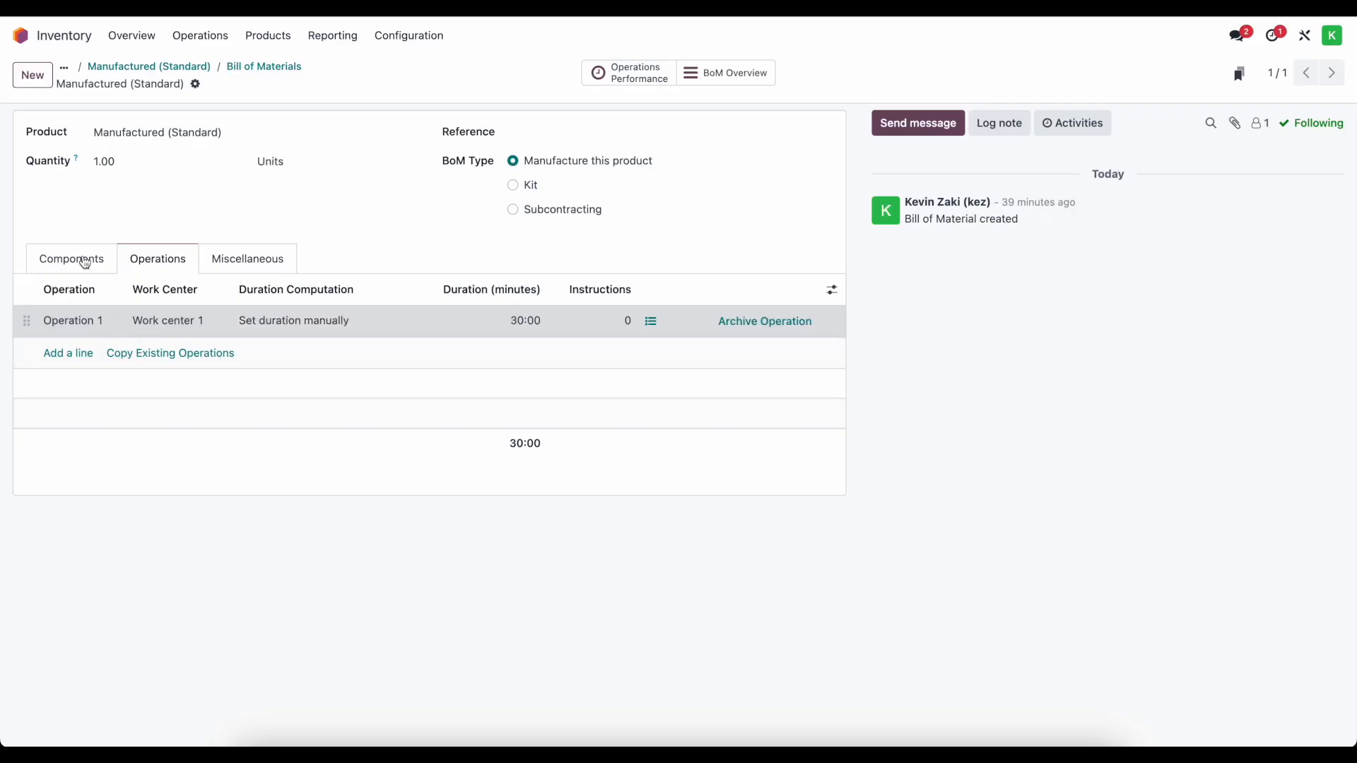
Review the component and operation costs in the BoM overview of Manufactured (Standard) and return to the product.
left_click(727, 87)
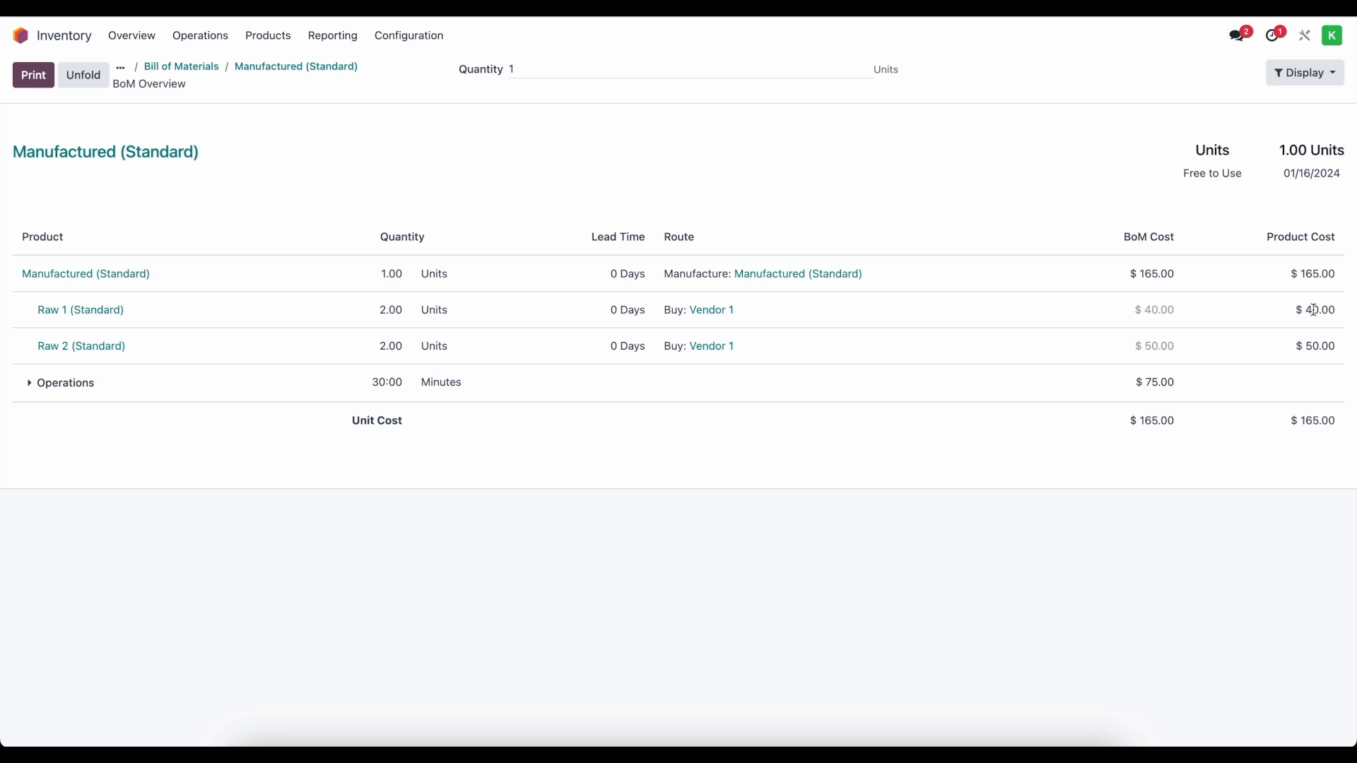
left_click_drag(1314, 310, 1329, 346)
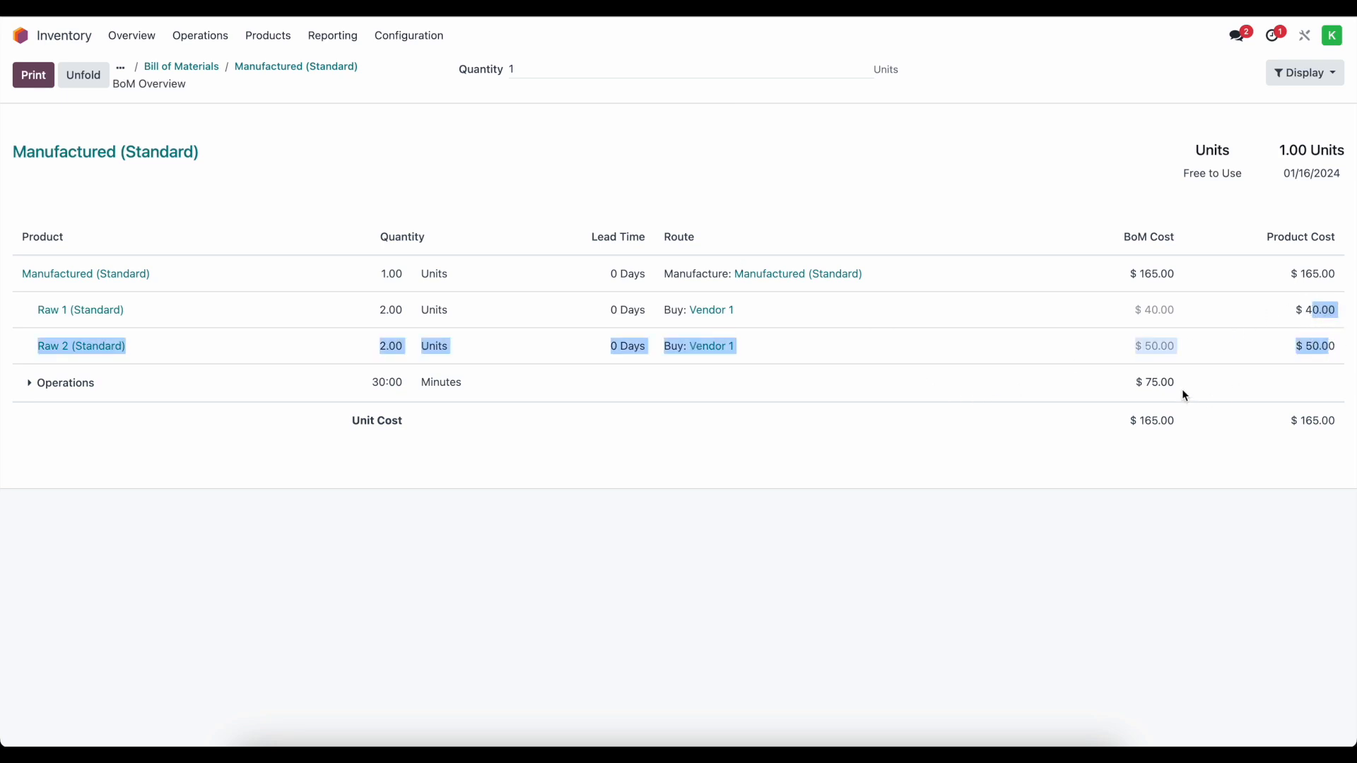
left_click_drag(1181, 388, 1124, 393)
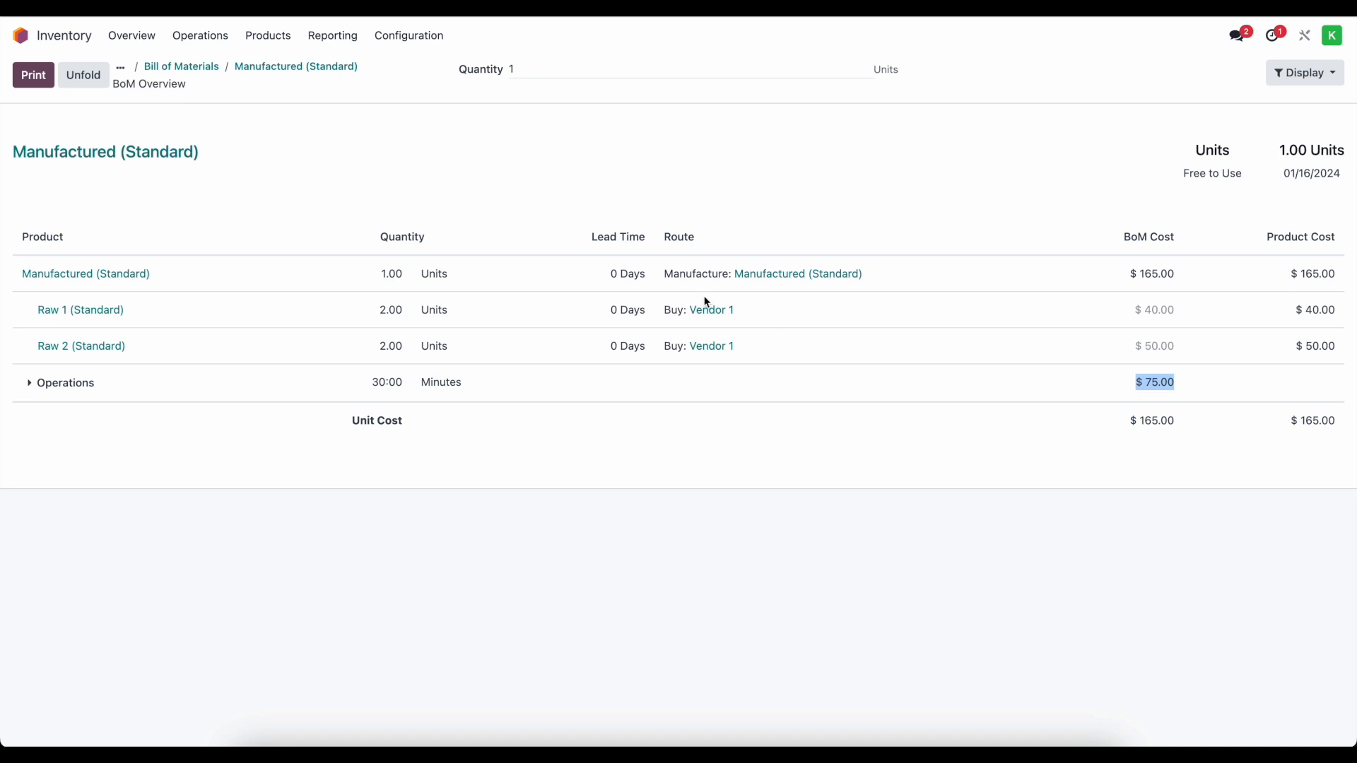
left_click(297, 68)
left_click(295, 68)
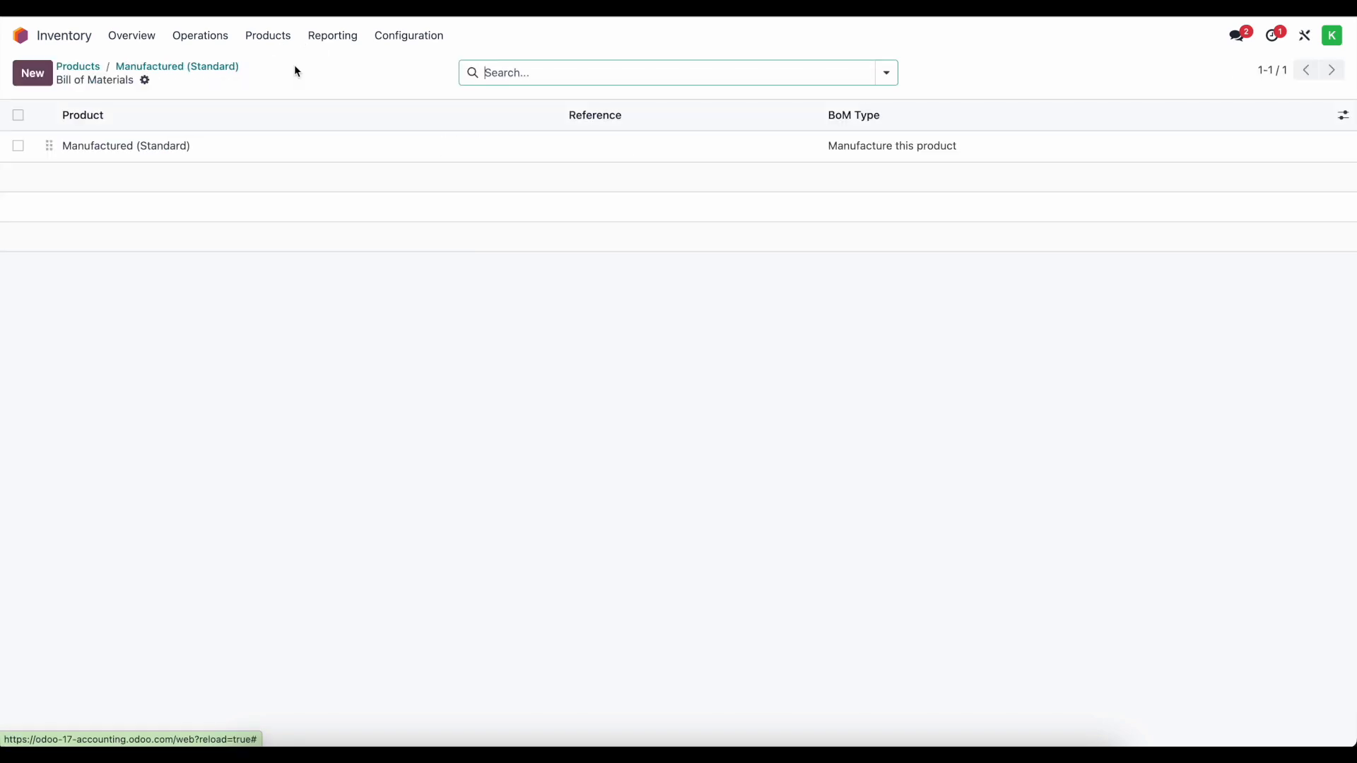
left_click(227, 69)
Switch to the Manufacturing app and open the list of manufacturing orders.
left_click(23, 35)
type("manu")
key("Return")
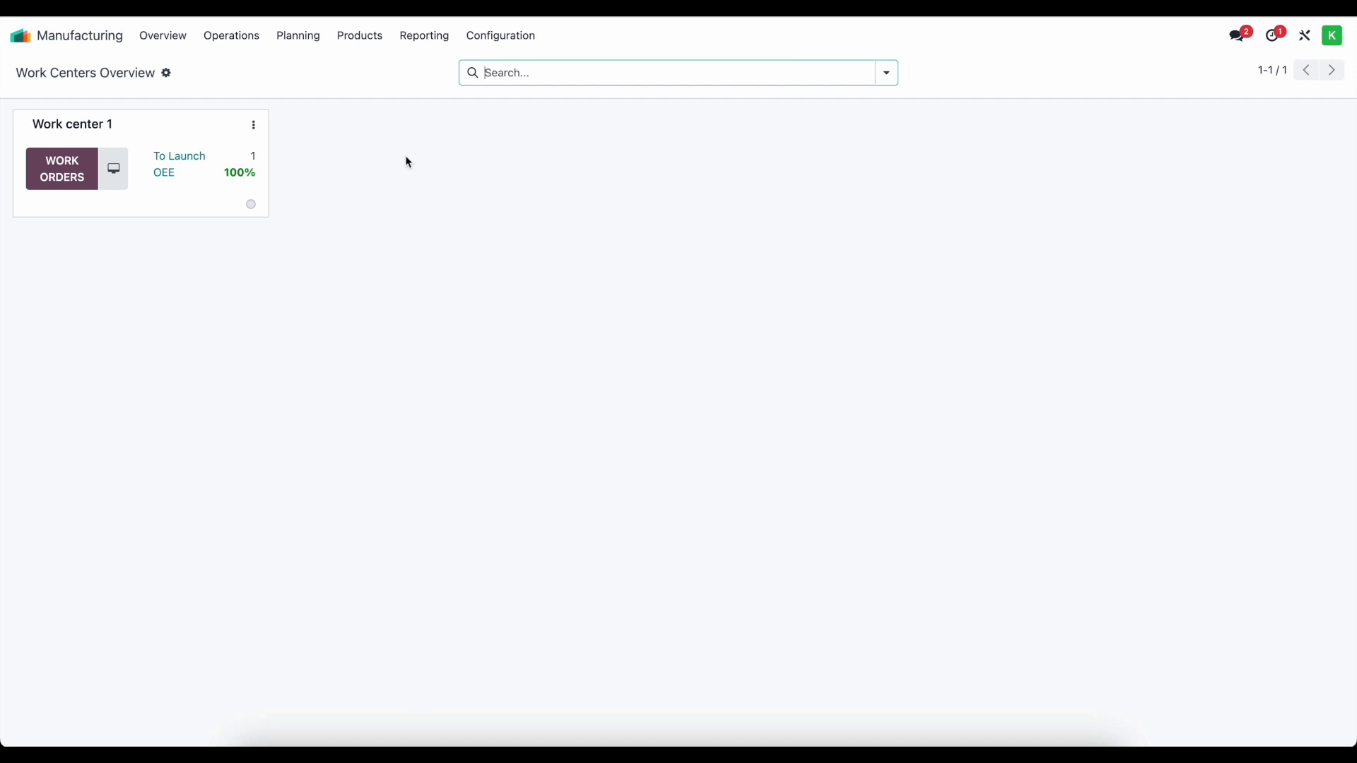
left_click(362, 40)
left_click(235, 36)
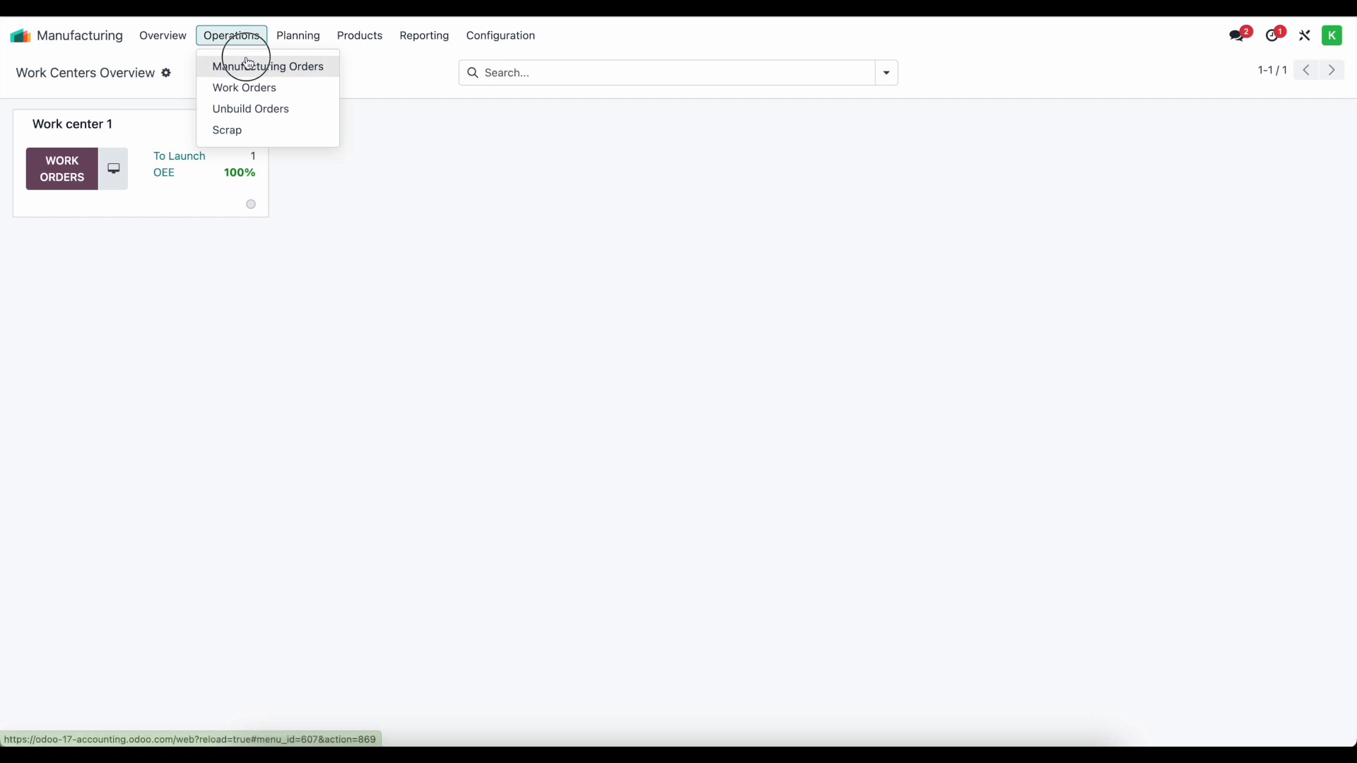
left_click(243, 63)
Create a manufacturing order for Manufactured (Standard) and confirm it.
left_click(34, 77)
left_click(271, 219)
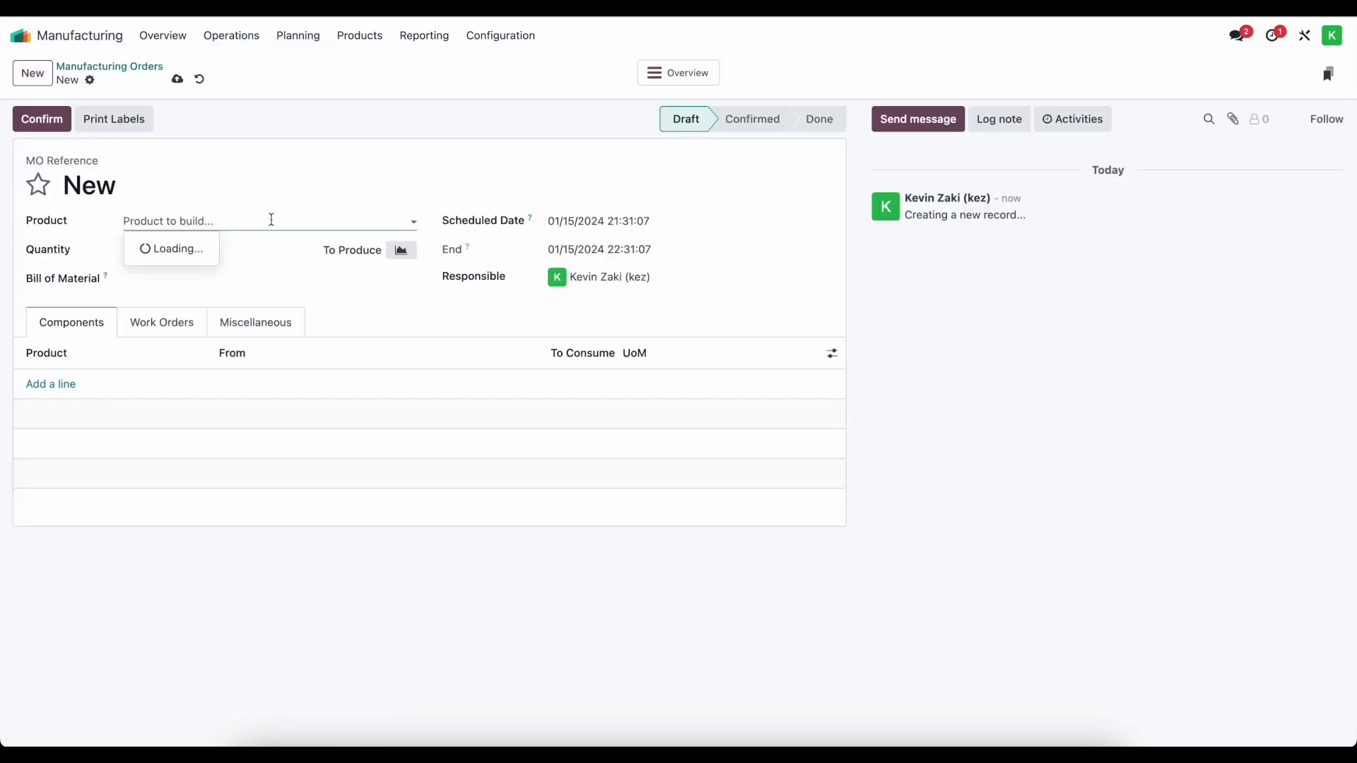
type("manu")
left_click(256, 250)
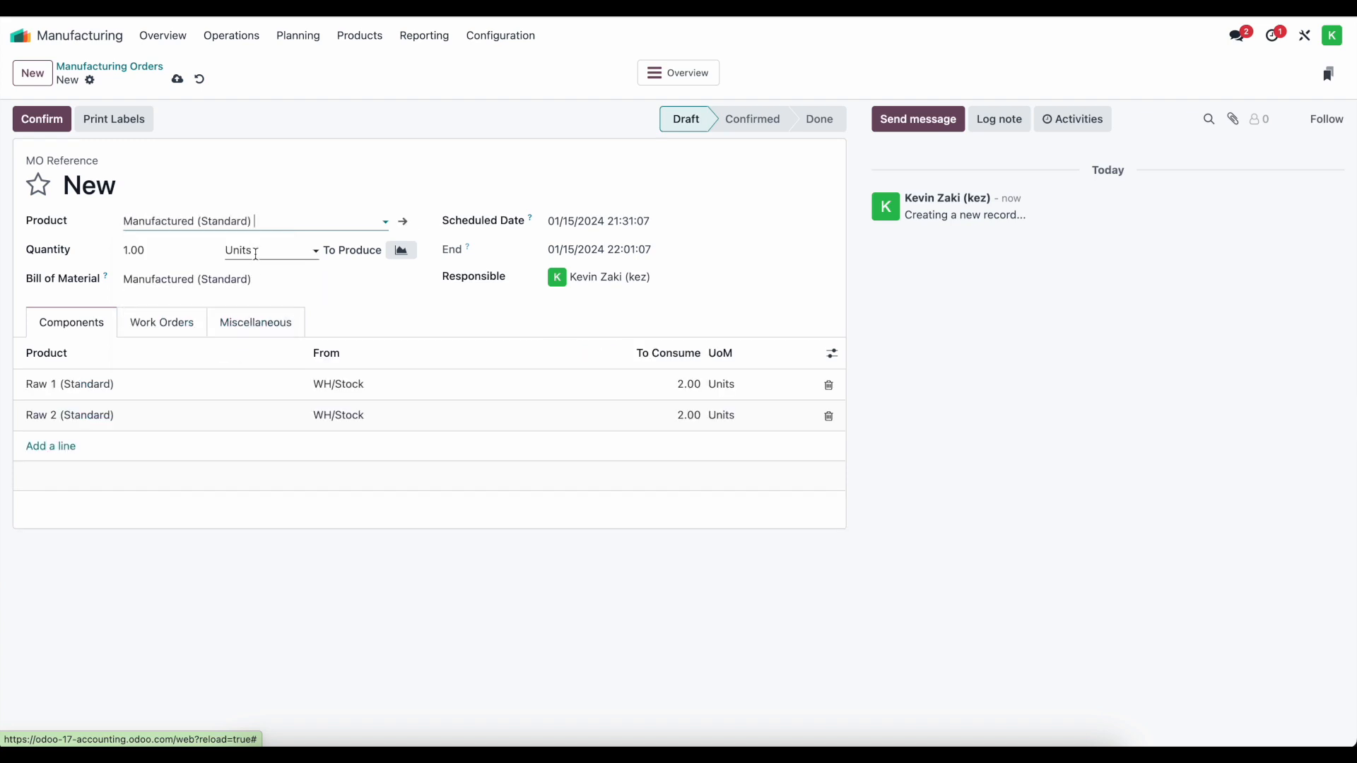
left_click(57, 120)
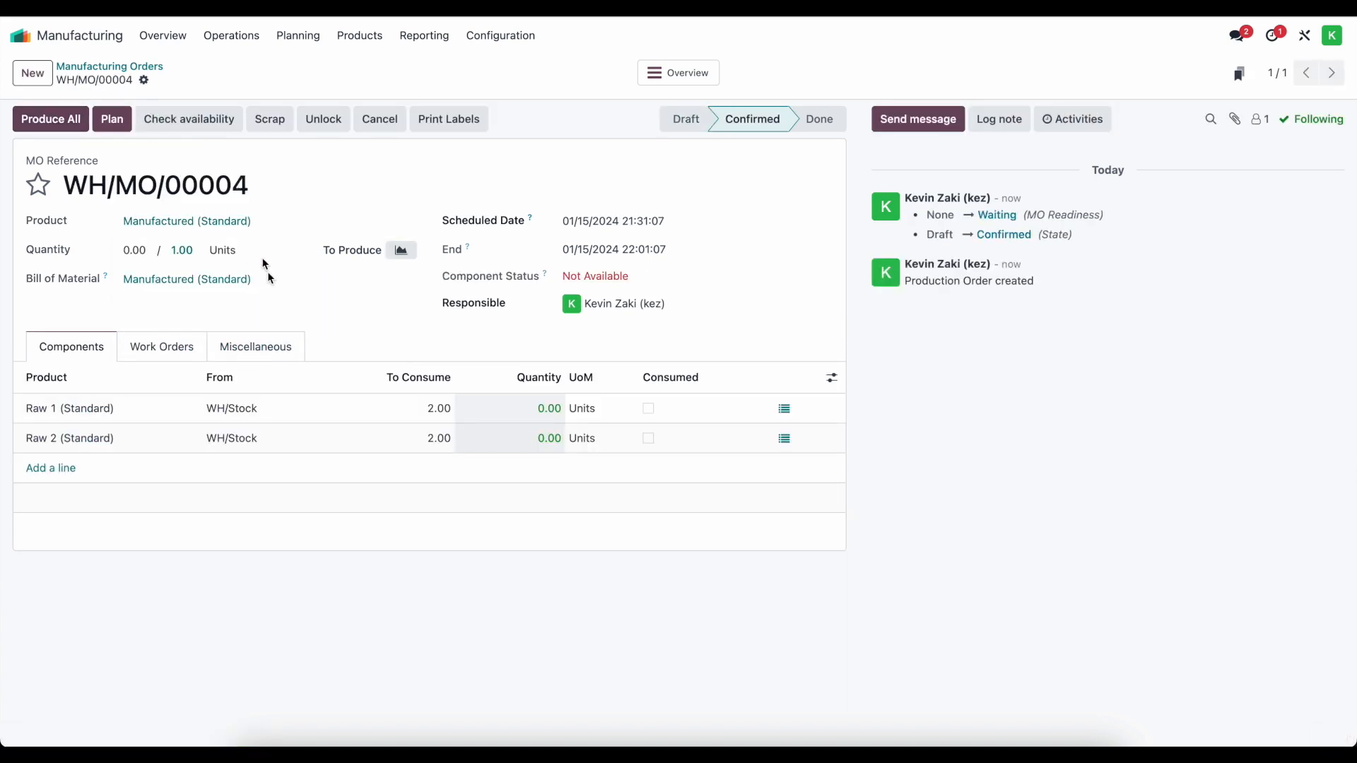
Switch to the Purchase app and start a new request for quotation with Vendor 1 as the vendor.
left_click(24, 44)
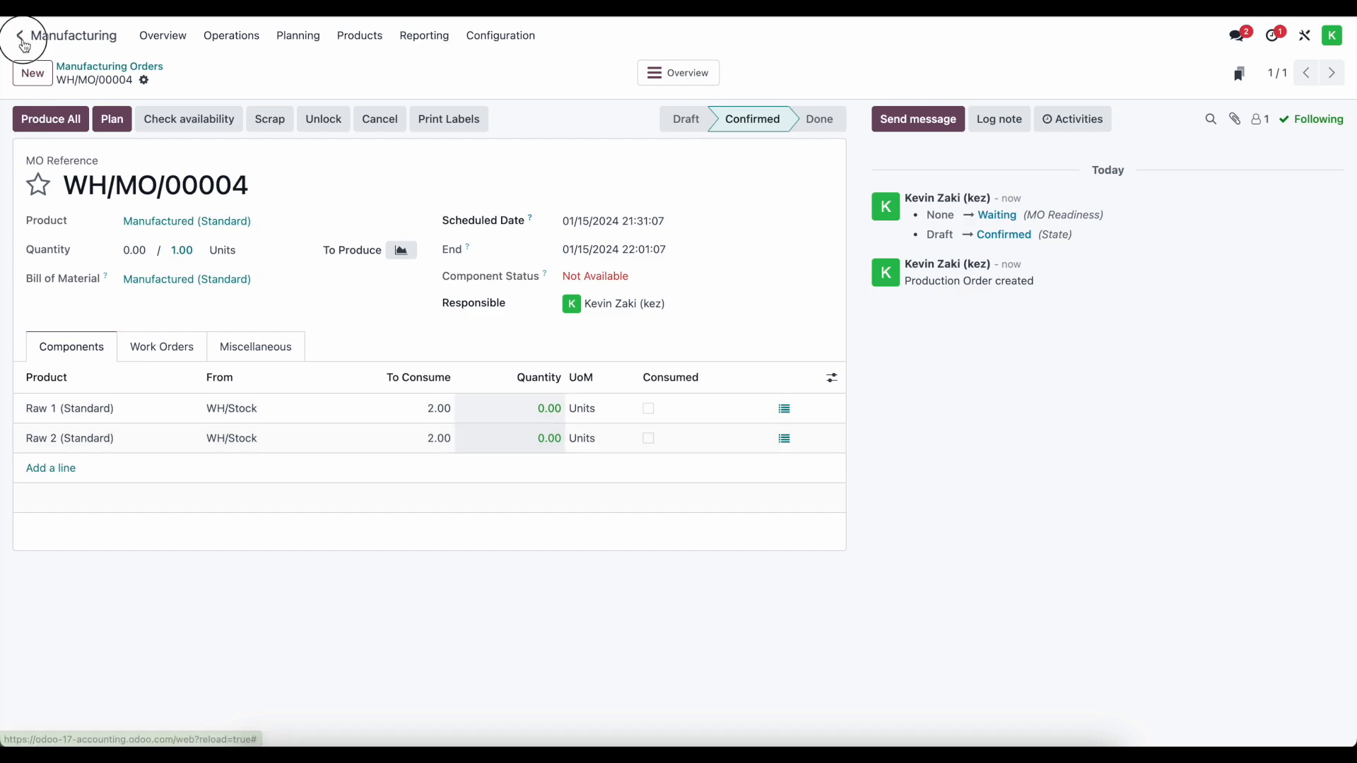
left_click(519, 429)
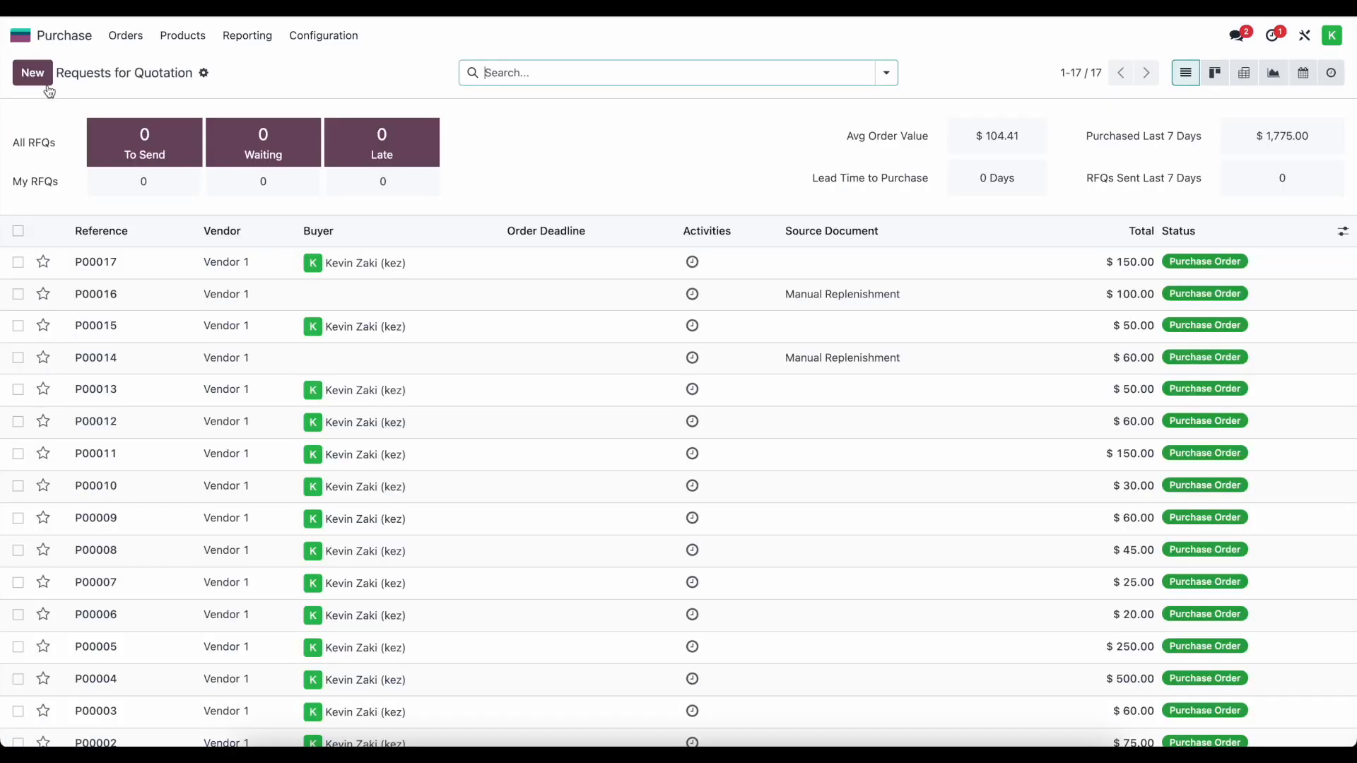
left_click(44, 79)
left_click(205, 222)
left_click(198, 247)
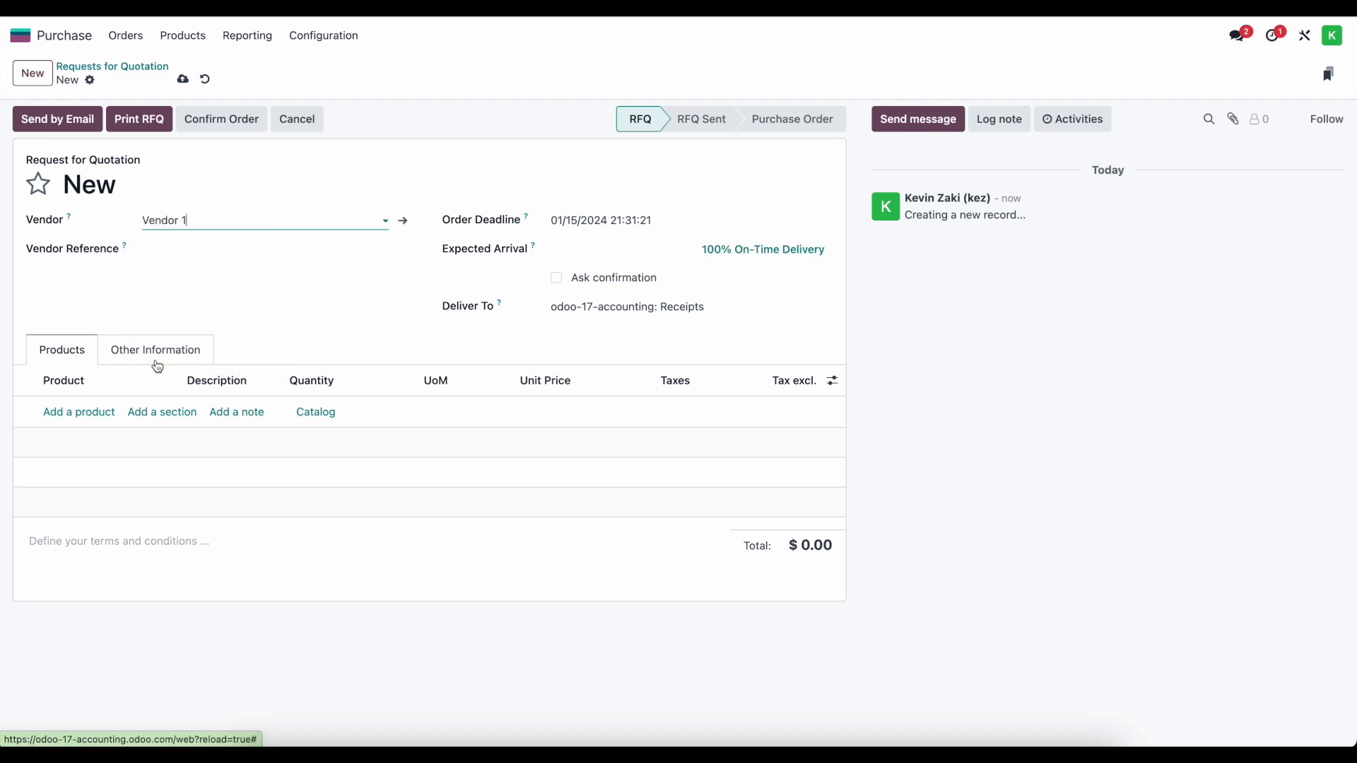
Add Raw 1 (Standard) and Raw 2 (Standard) as product lines on the request for quotation.
left_click(93, 412)
type("stan")
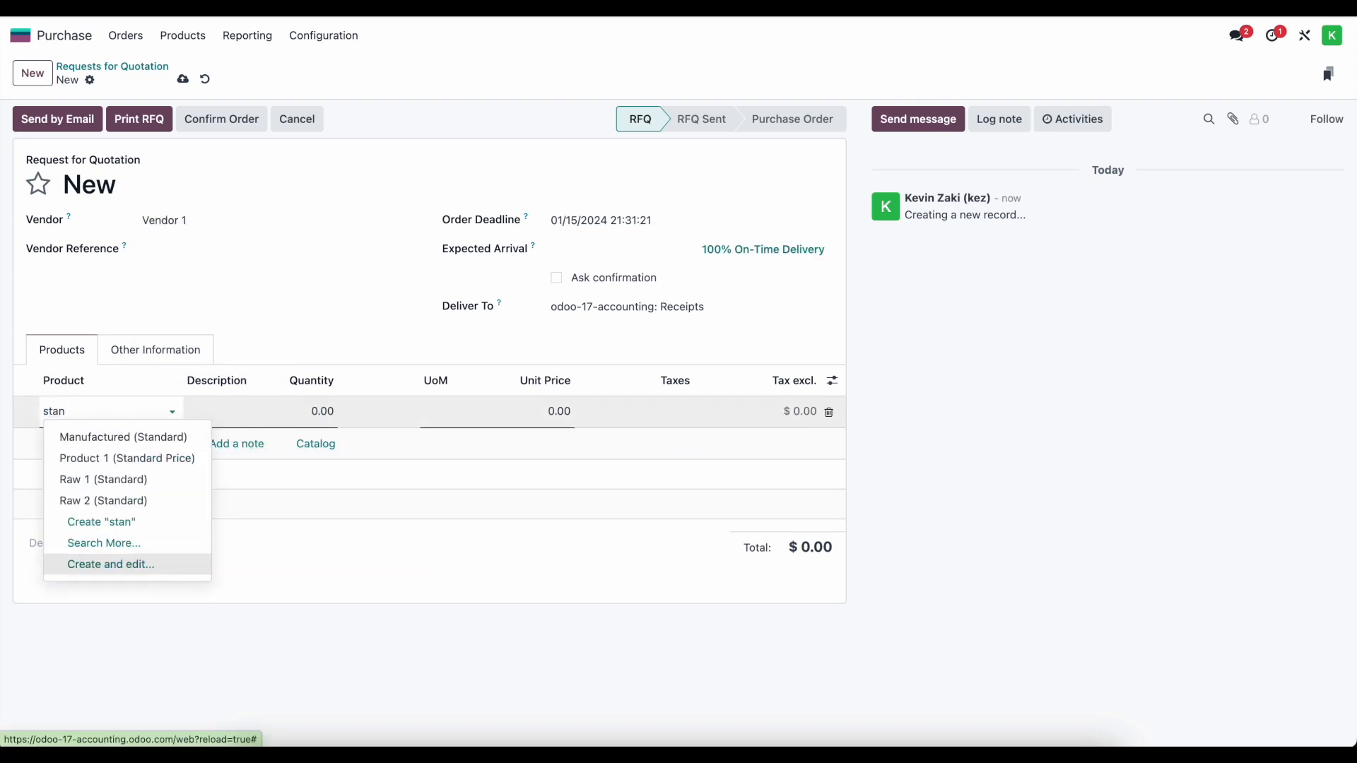
left_click(131, 482)
left_click(84, 457)
type("raw 2")
left_click(109, 501)
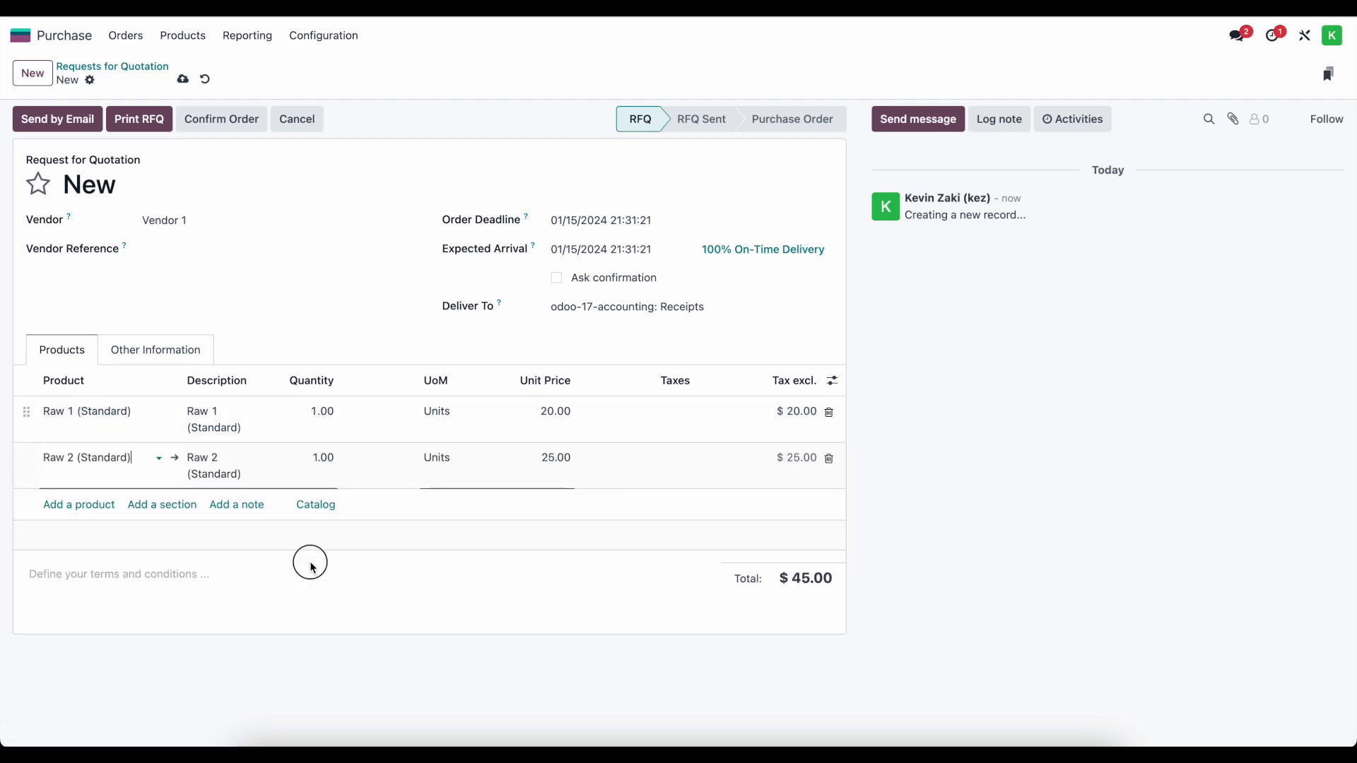
Set the quantity of both raw material lines to 10, save the request and confirm the order.
left_click(312, 434)
type("10")
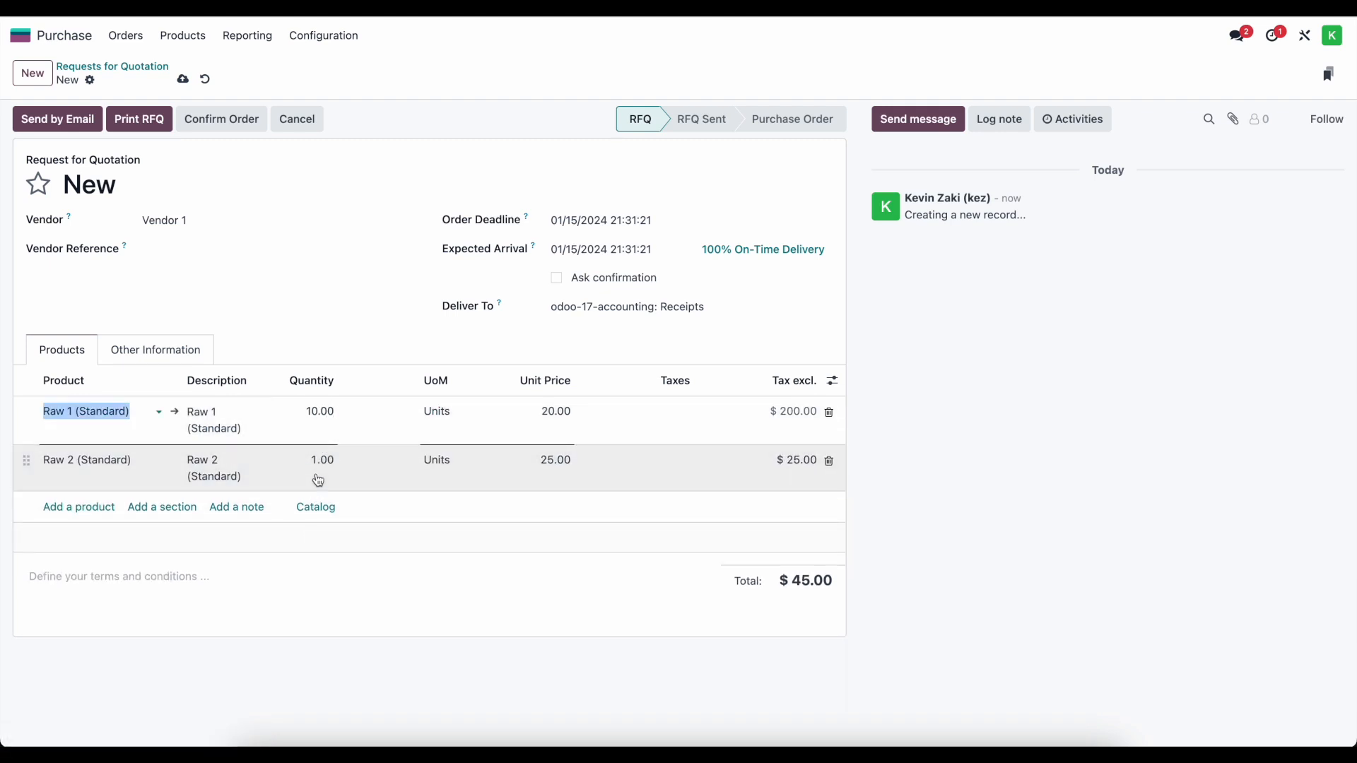
left_click(318, 460)
type("10")
left_click(183, 81)
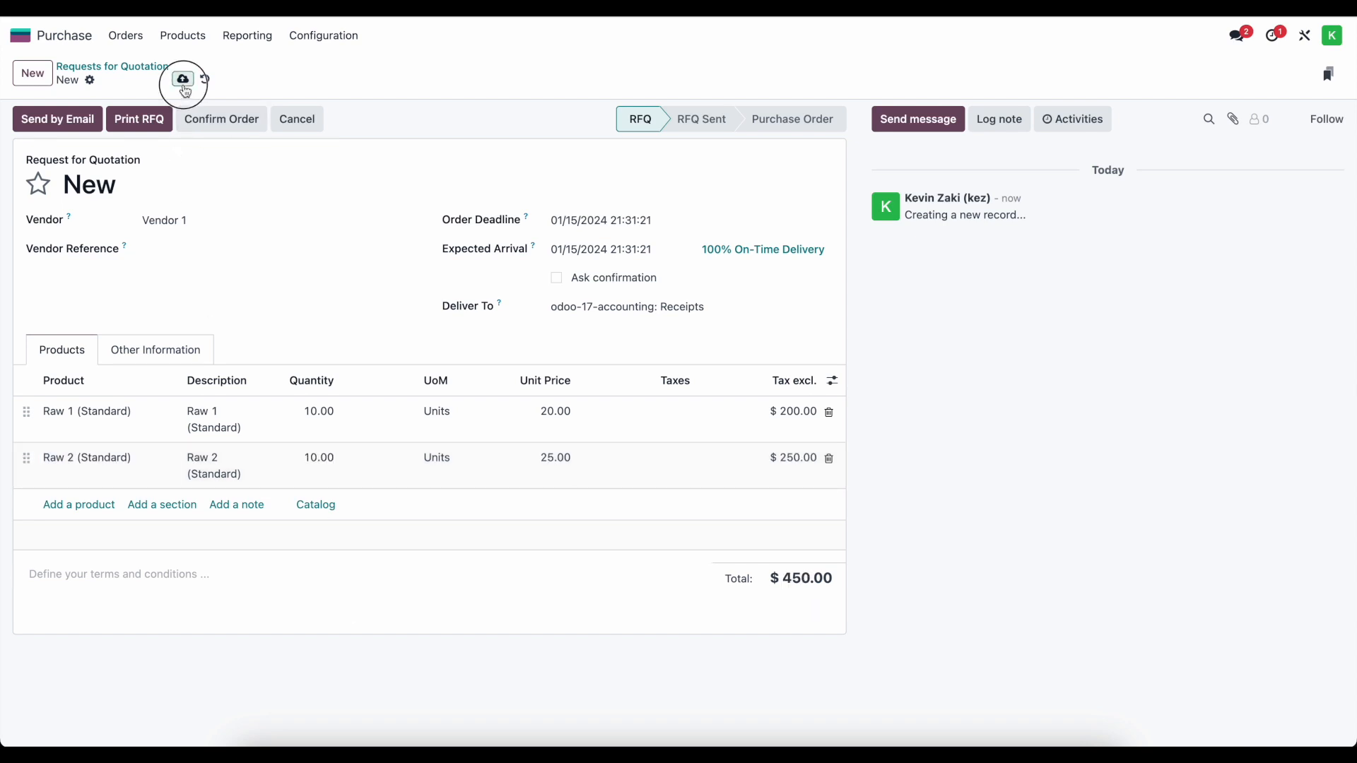
left_click(212, 119)
Receive the ordered products by validating the receipt and return to the purchase order.
left_click(83, 123)
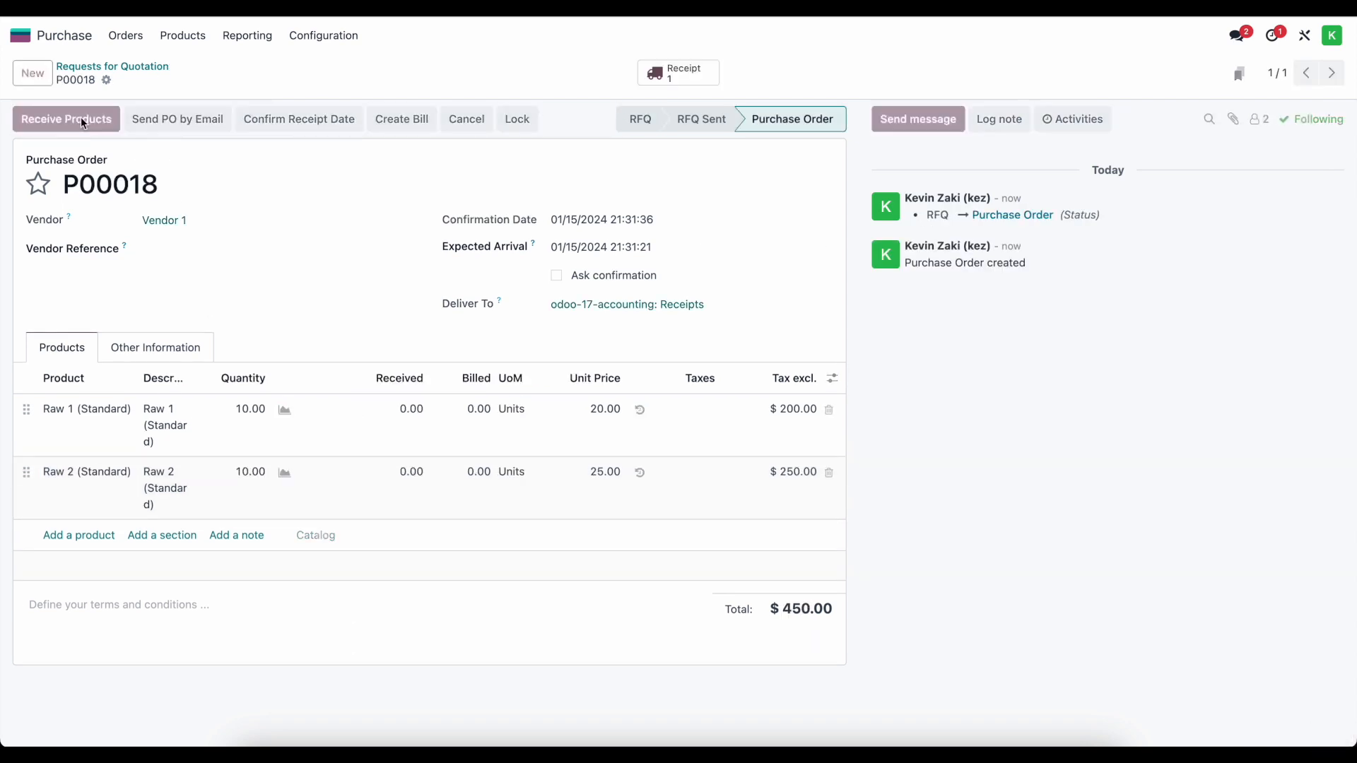
left_click(39, 119)
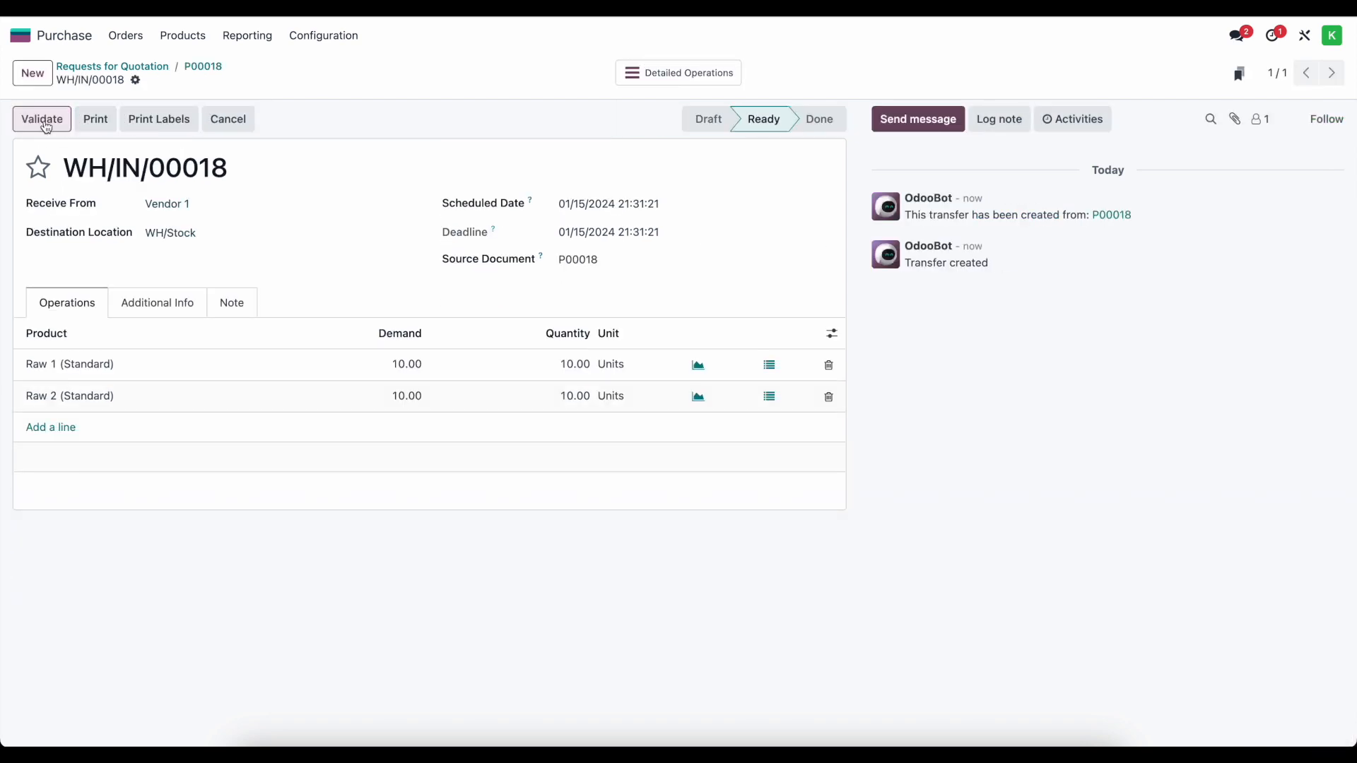
left_click(195, 72)
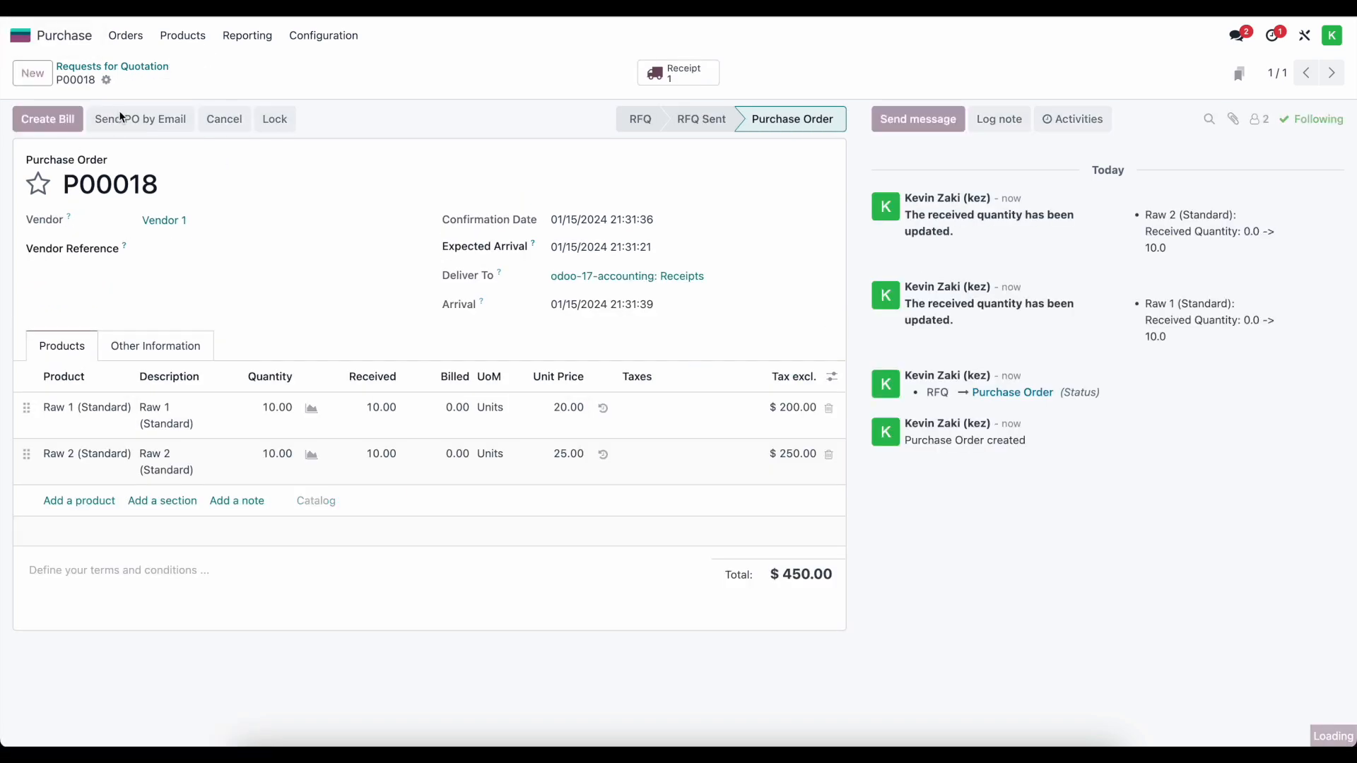
Create the vendor bill for the purchase order, set its bill date and accounting date to 01/15/2024, and confirm it.
left_click(77, 119)
left_click(63, 120)
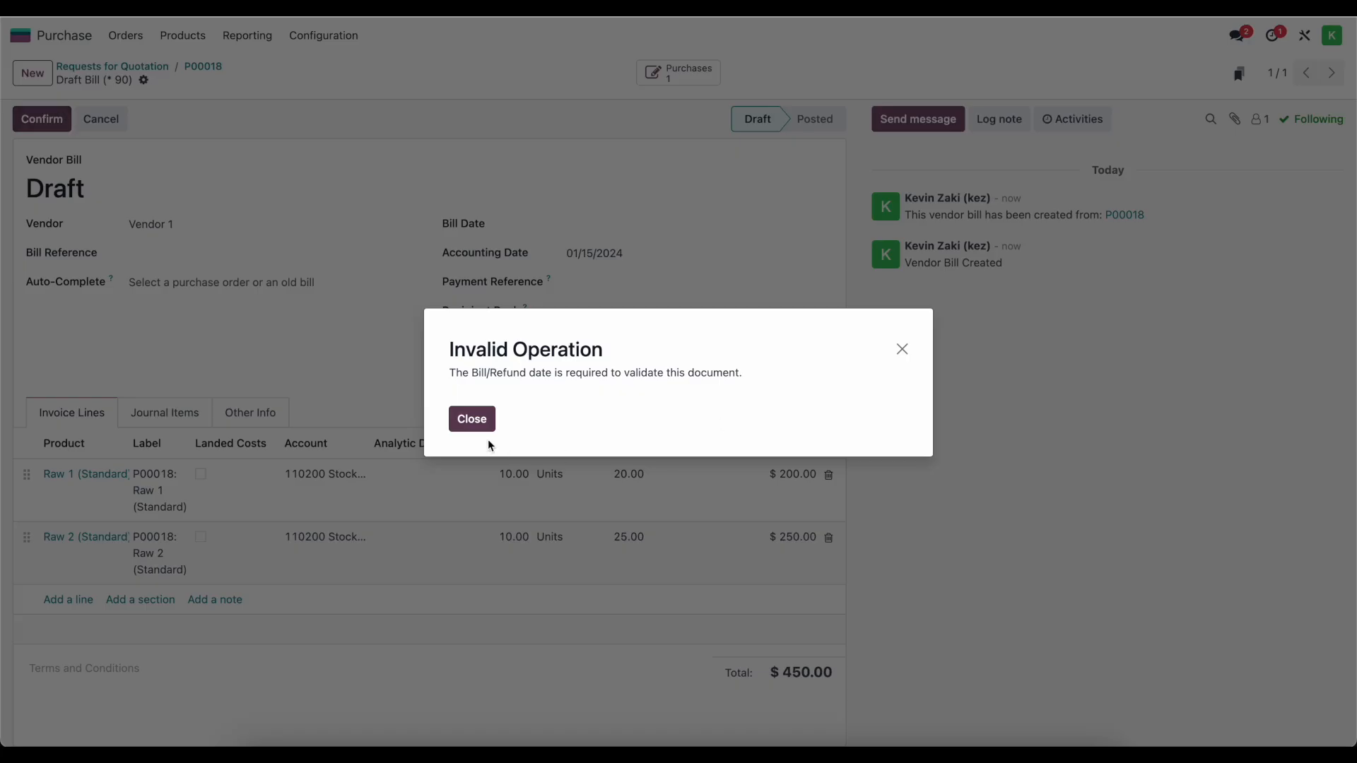
left_click(472, 418)
left_click(628, 231)
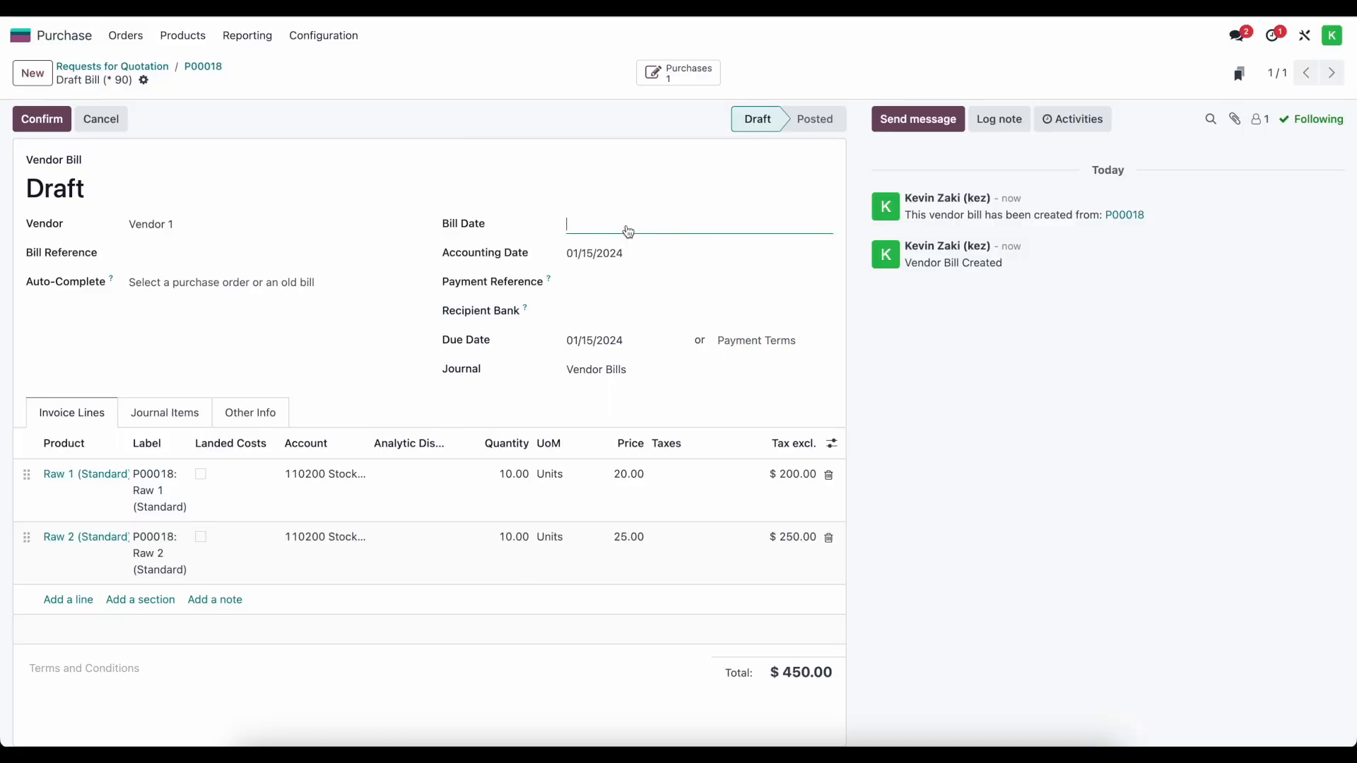
left_click(645, 435)
left_click(594, 248)
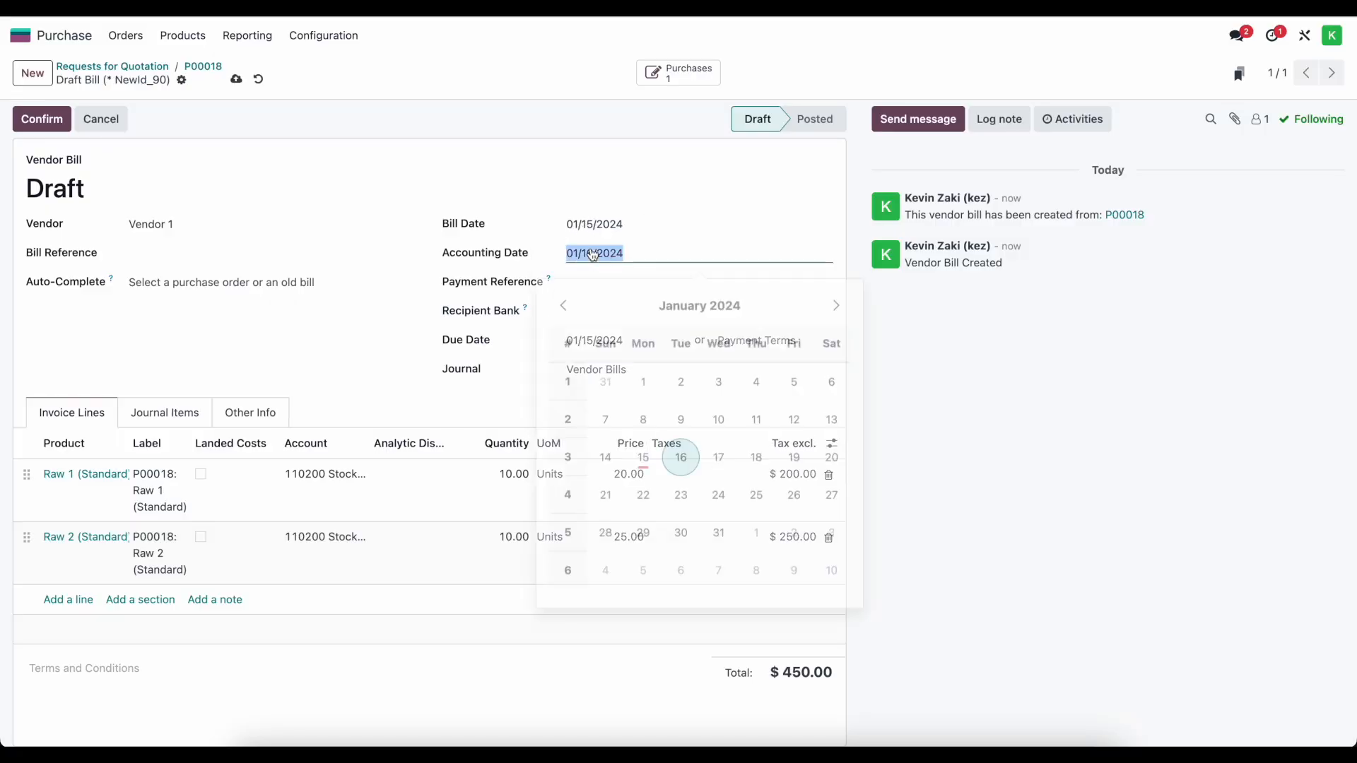
left_click(642, 448)
left_click(43, 119)
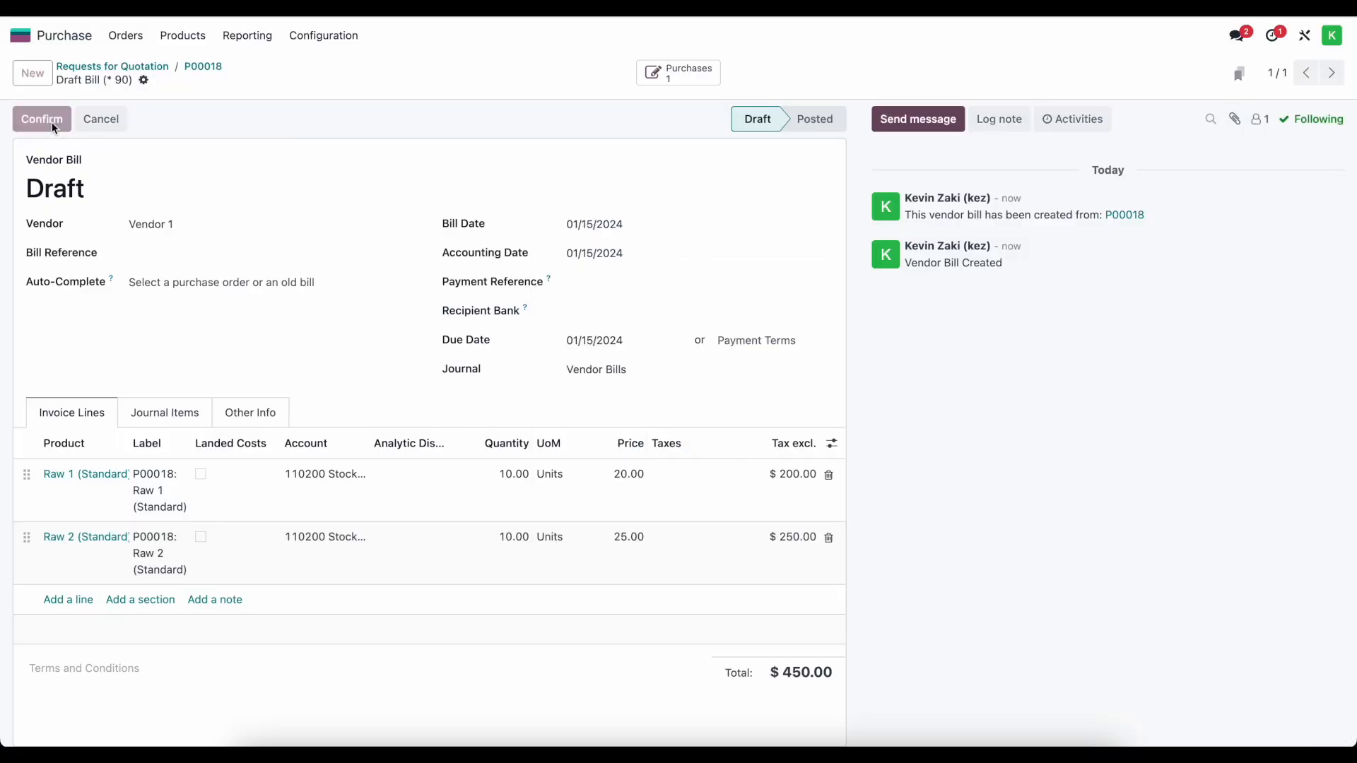
Switch to the Shop Floor app and start, then pause, Operation 1 of WH/MO/00004 at Work center 1.
left_click(90, 68)
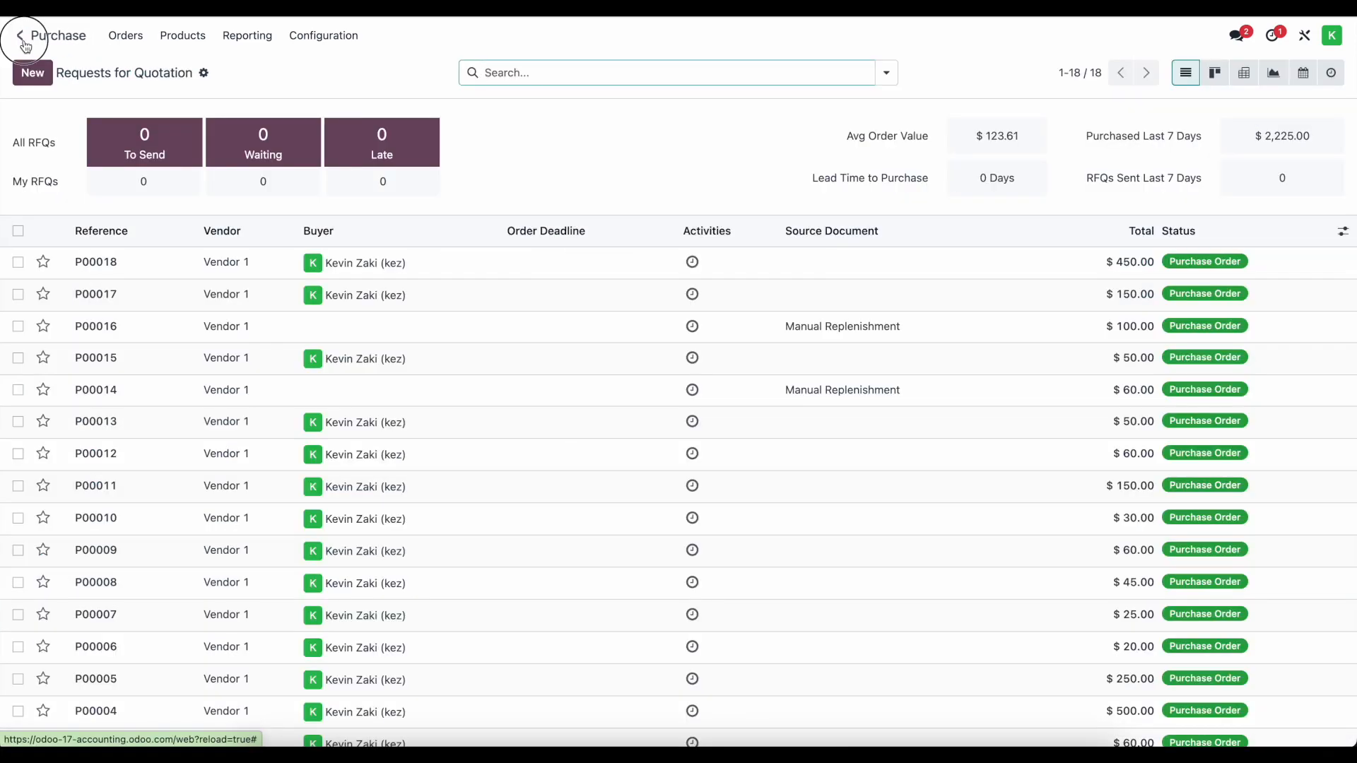
left_click(23, 34)
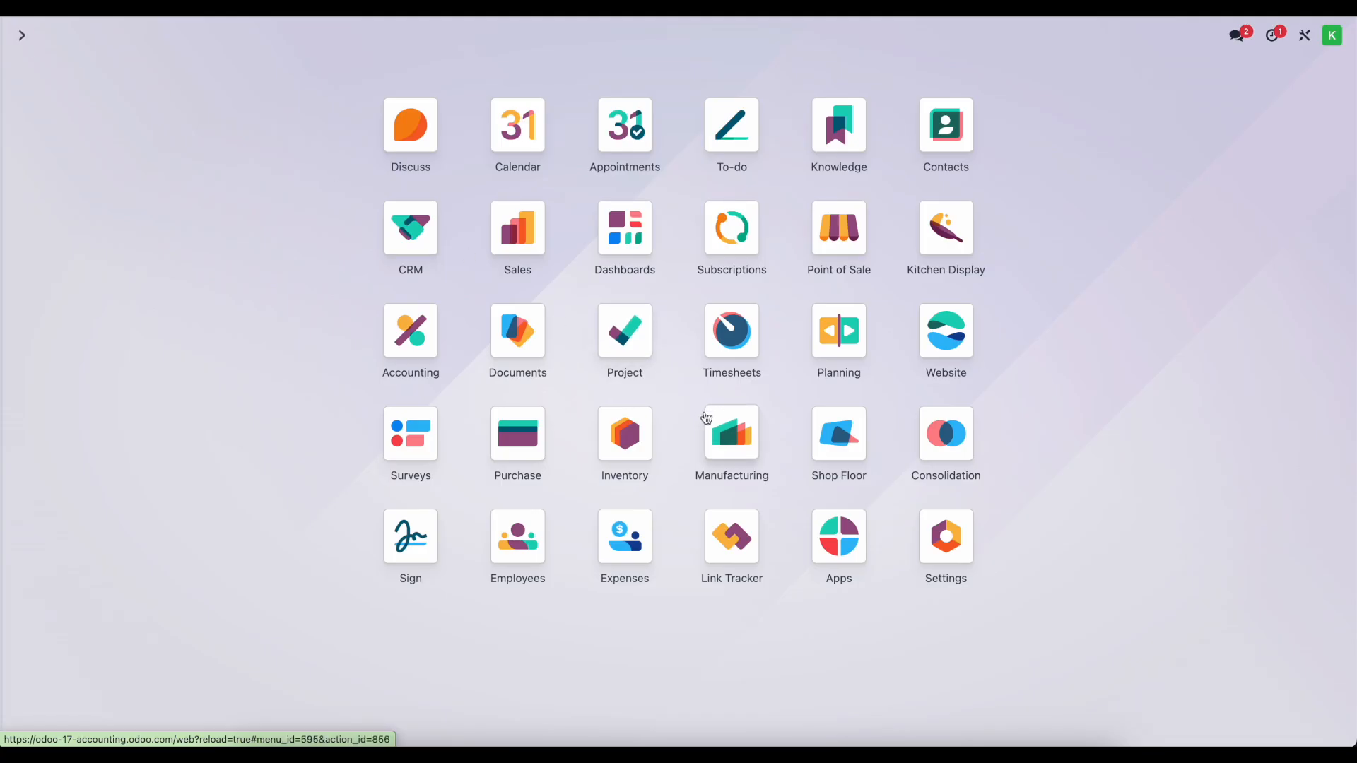
left_click(820, 444)
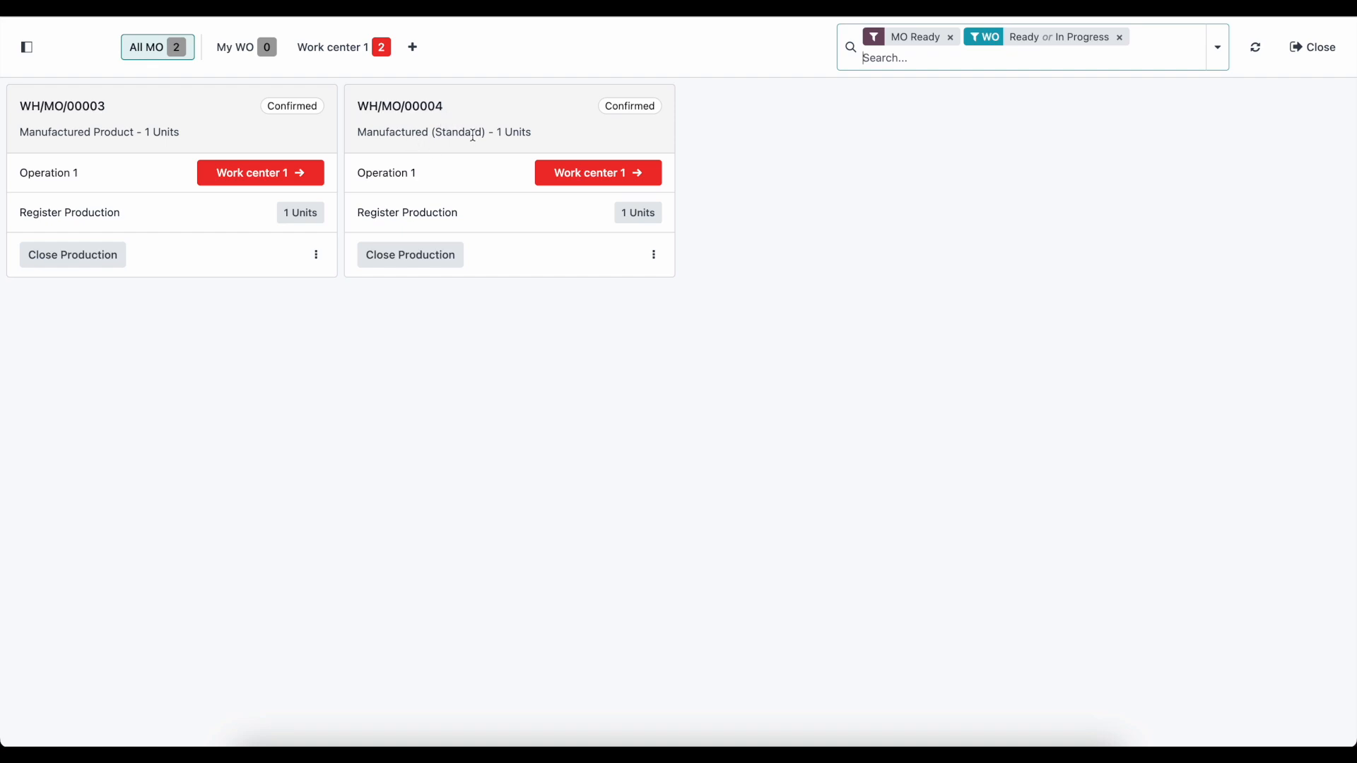
left_click(322, 46)
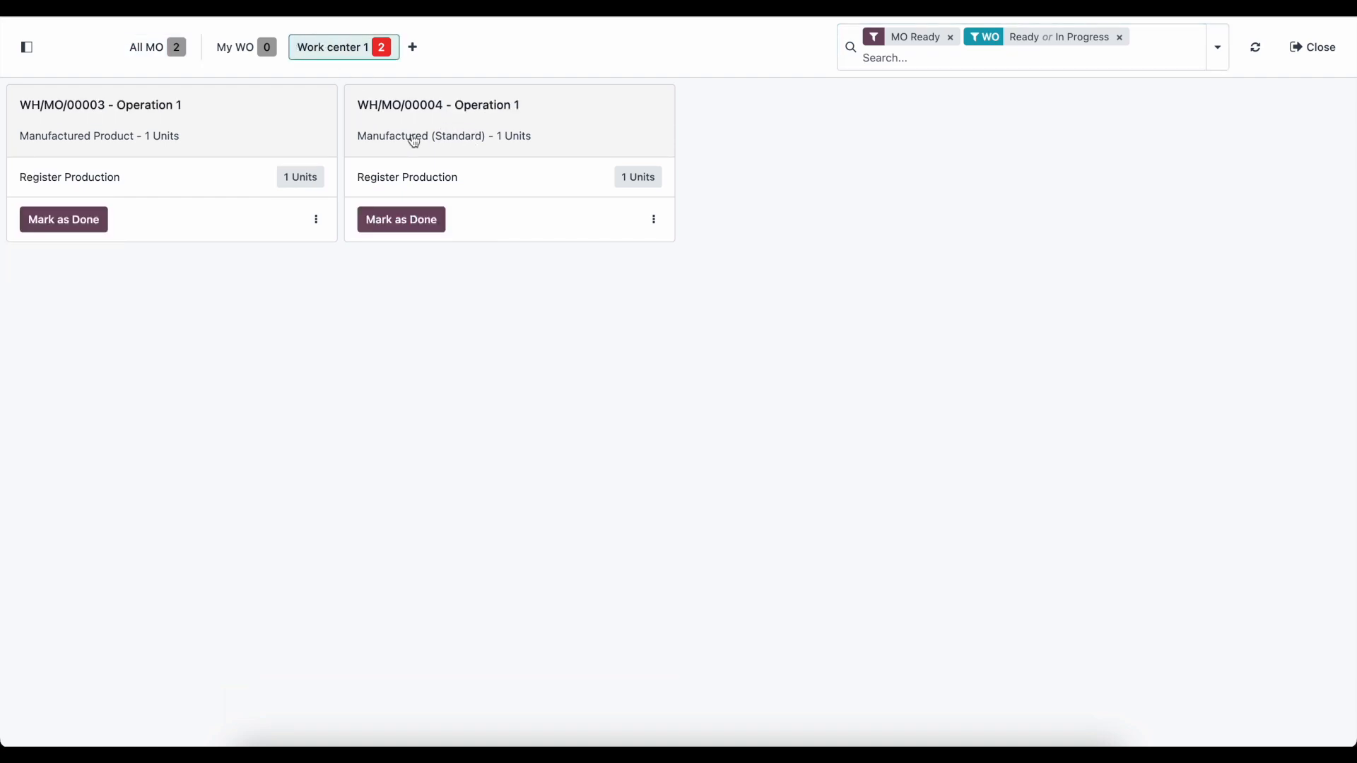
left_click(449, 123)
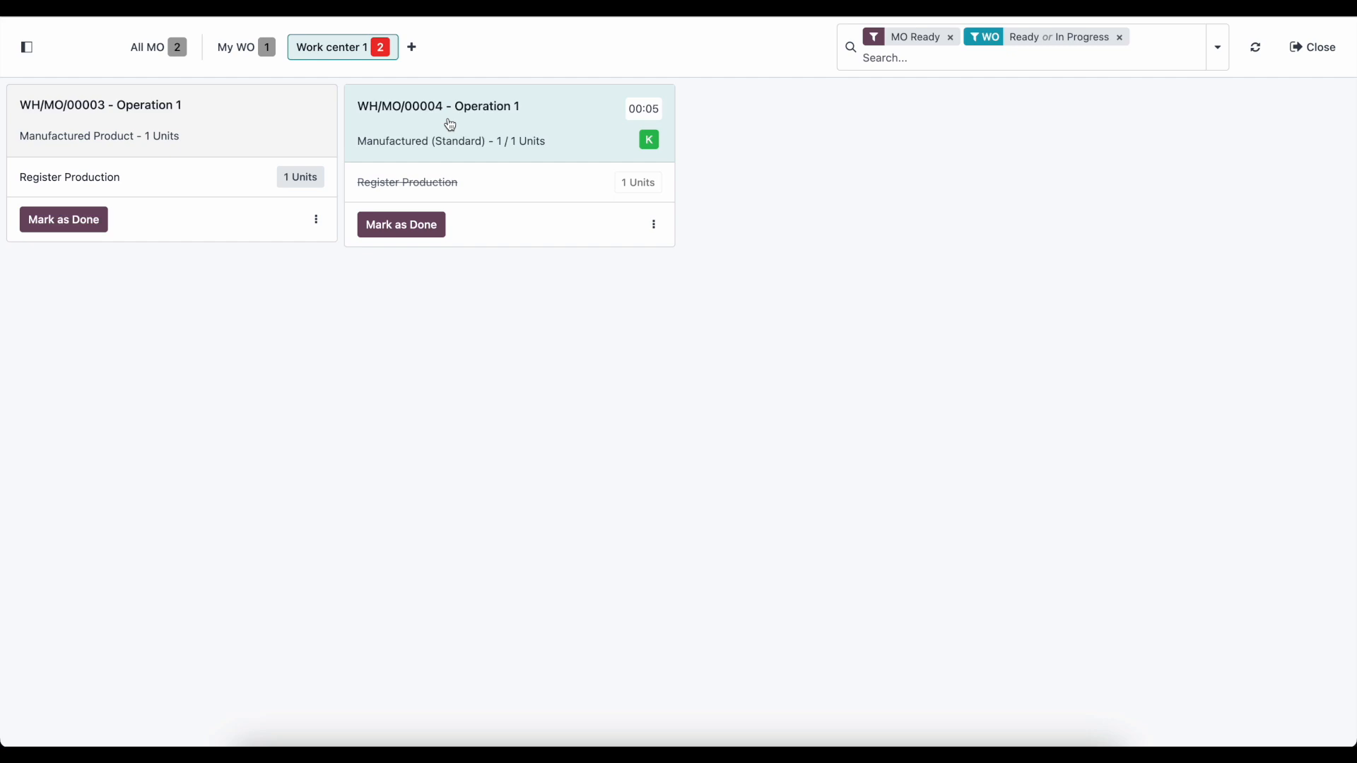
left_click(451, 125)
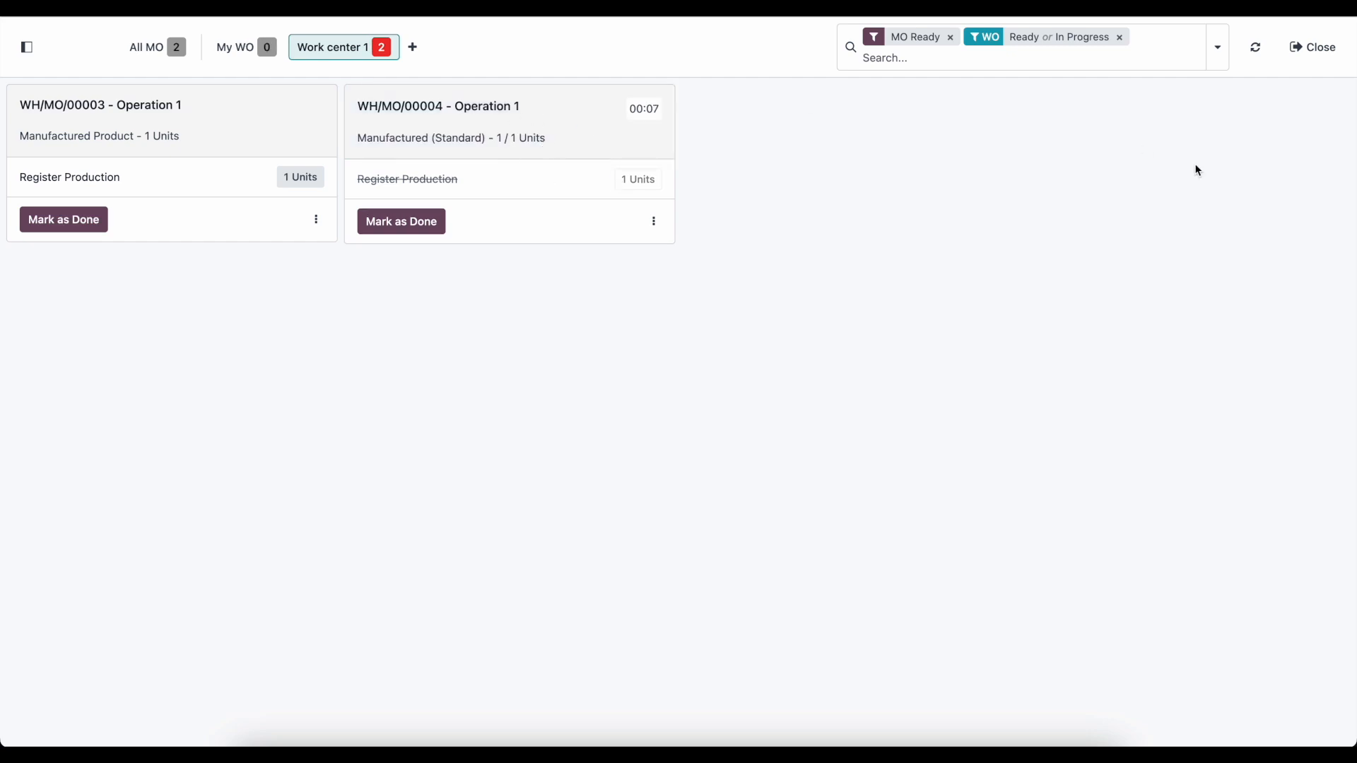
Switch to the Manufacturing app, open order WH/MO/00004 and bring up the details of its Operation 1 work order.
left_click(1298, 72)
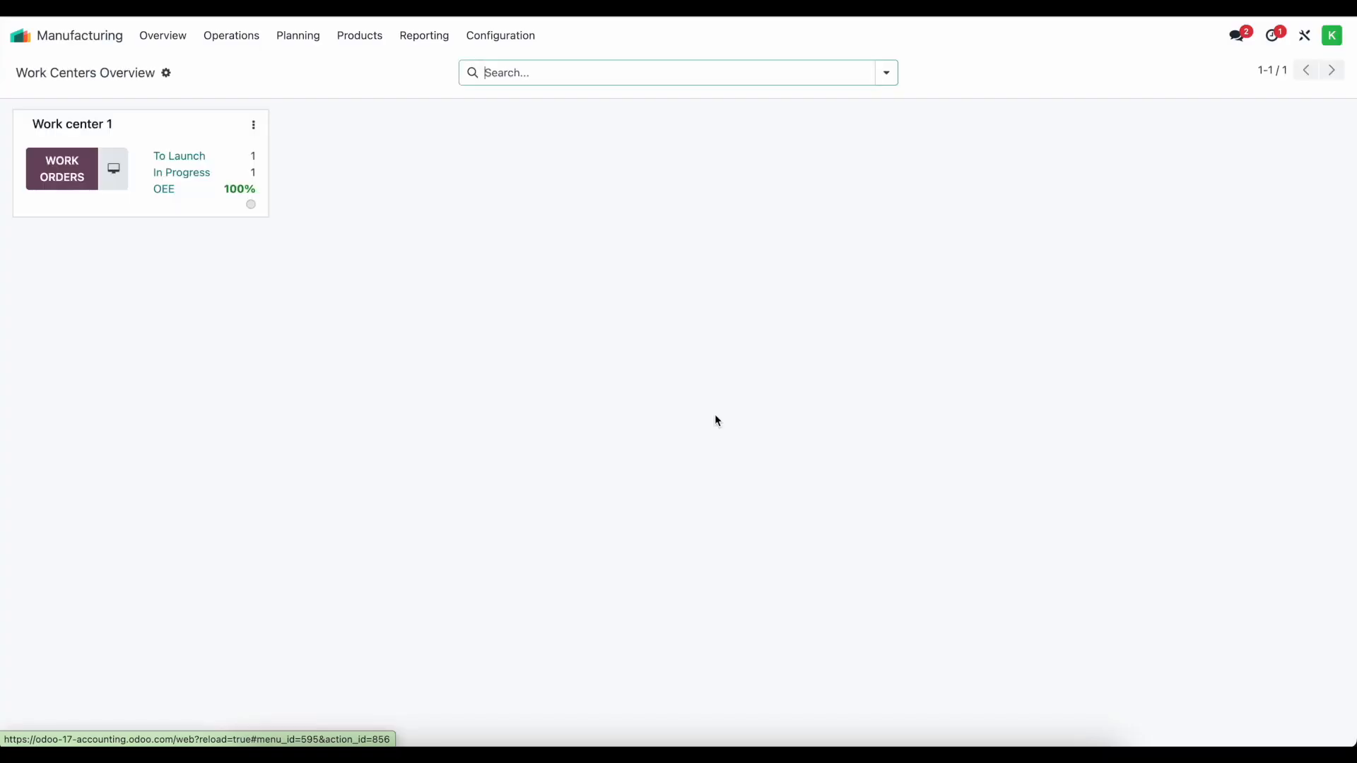
left_click(247, 39)
left_click(257, 65)
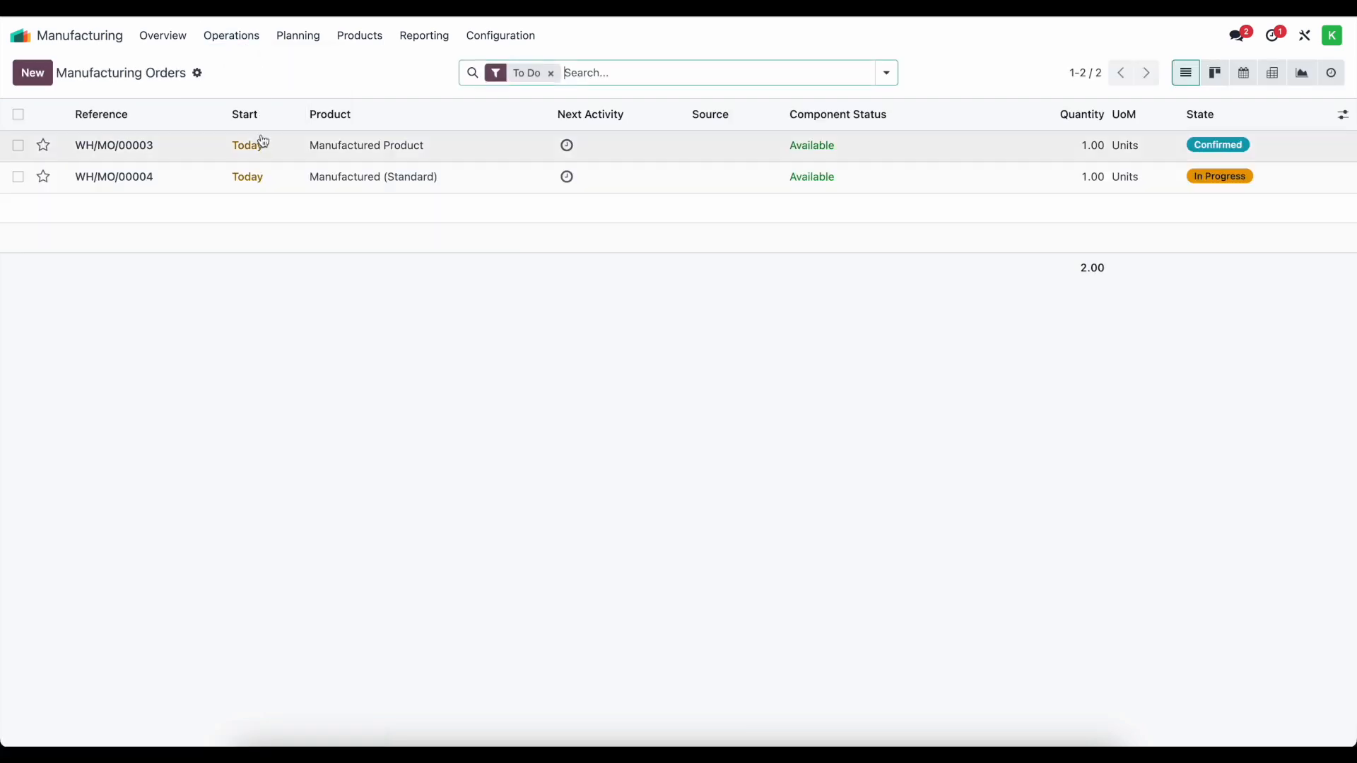
left_click(263, 172)
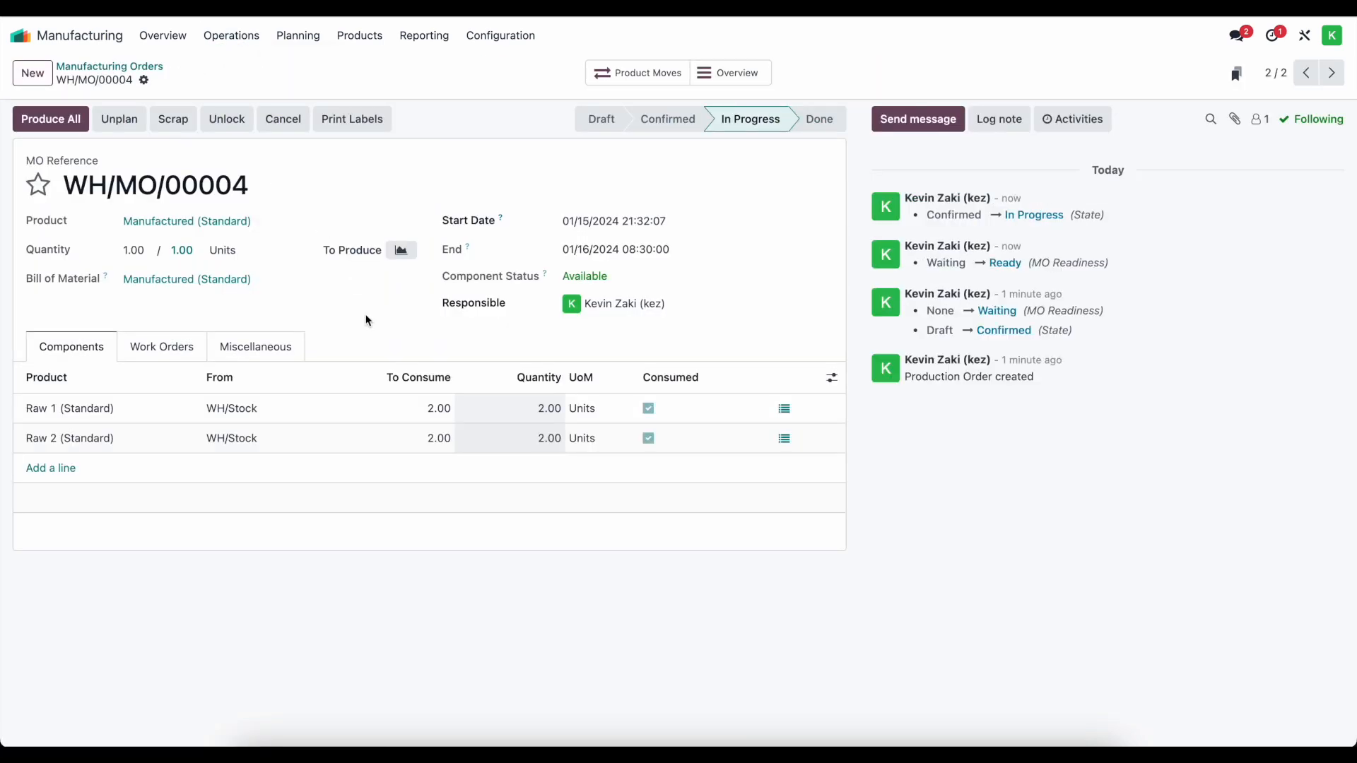
left_click(185, 357)
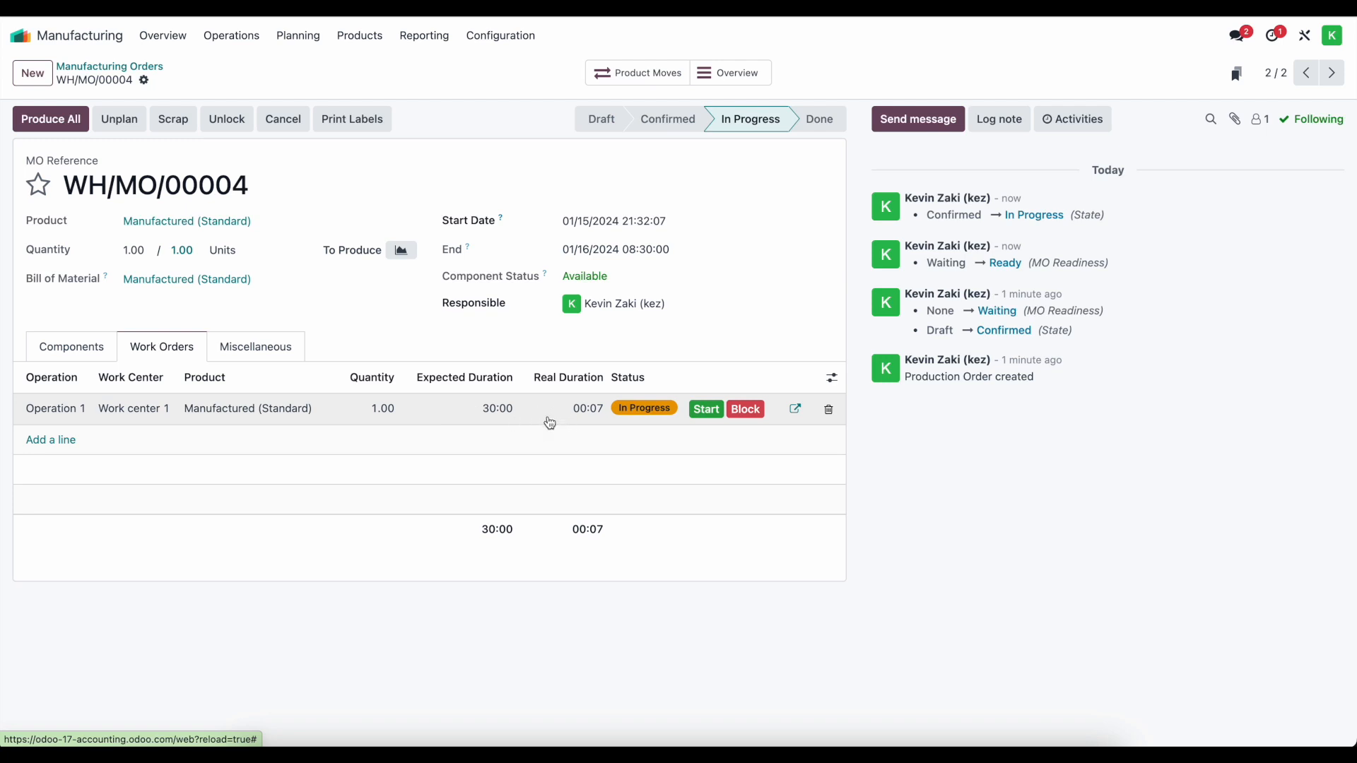
left_click(795, 413)
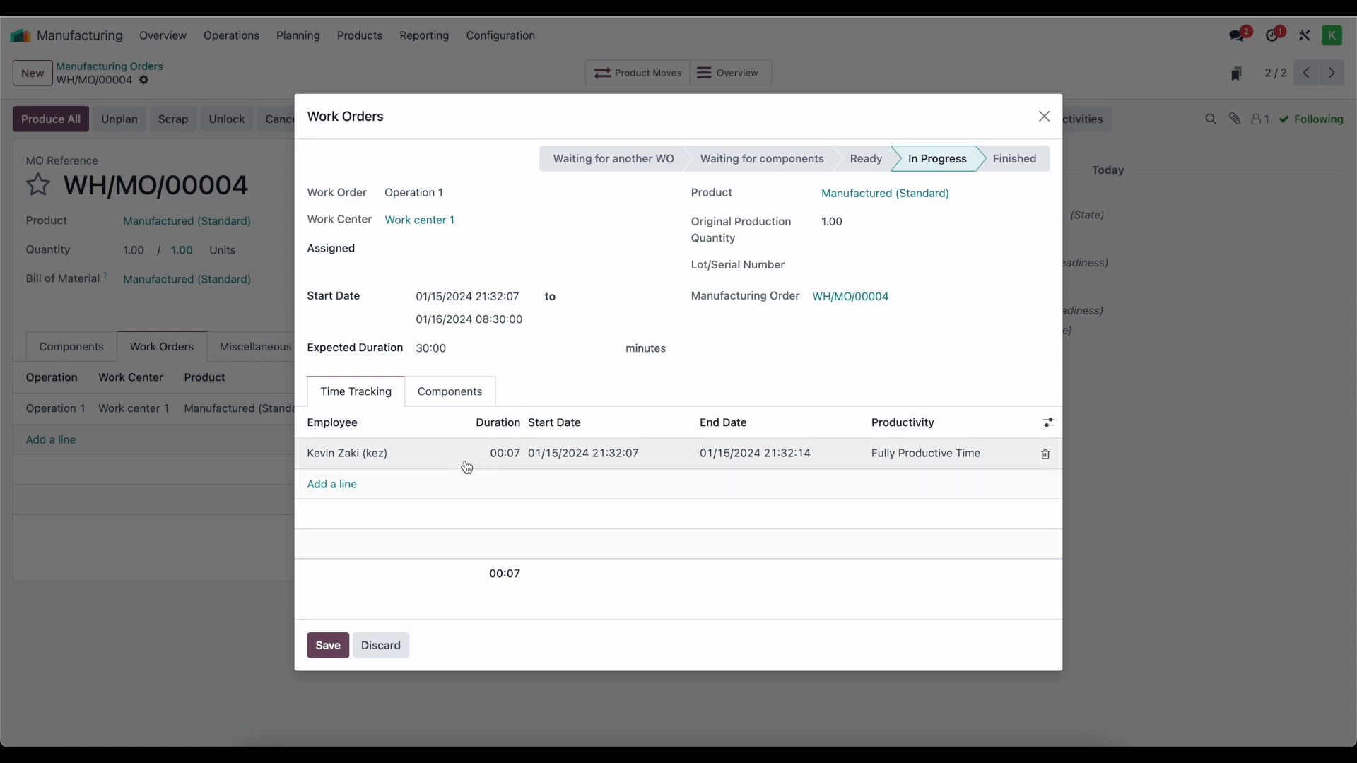
Set the start date of the work order's time tracking entry to 01/15/2024 21:00:00.
left_click(487, 459)
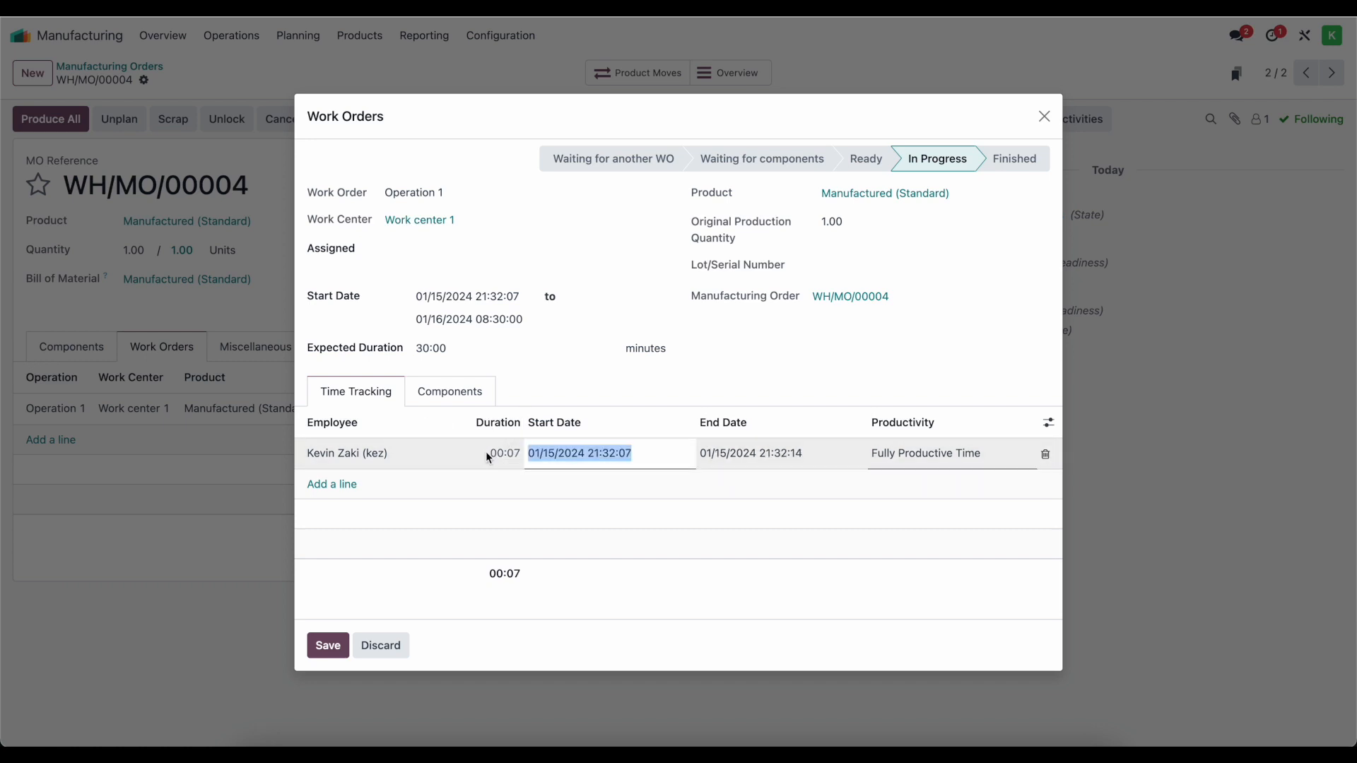
left_click(636, 453)
triple_click(616, 456)
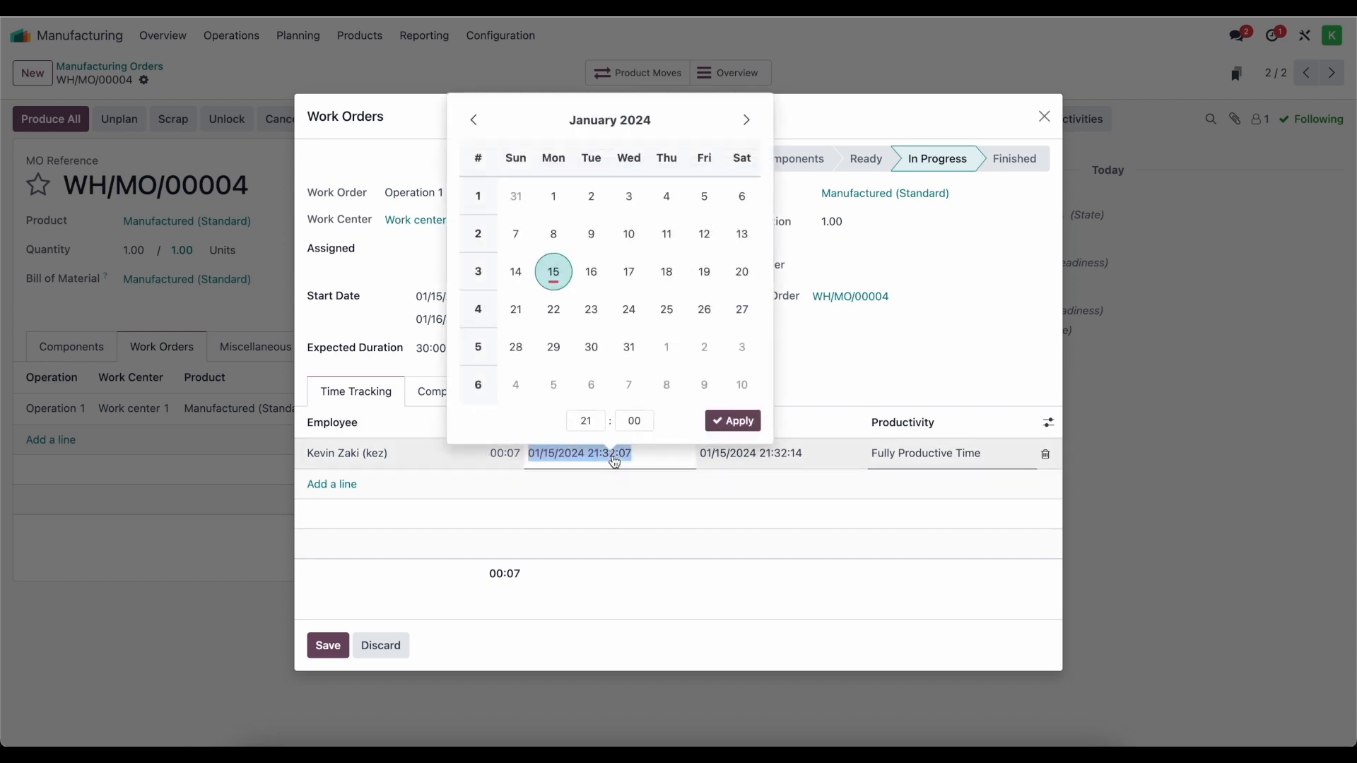
left_click(641, 464)
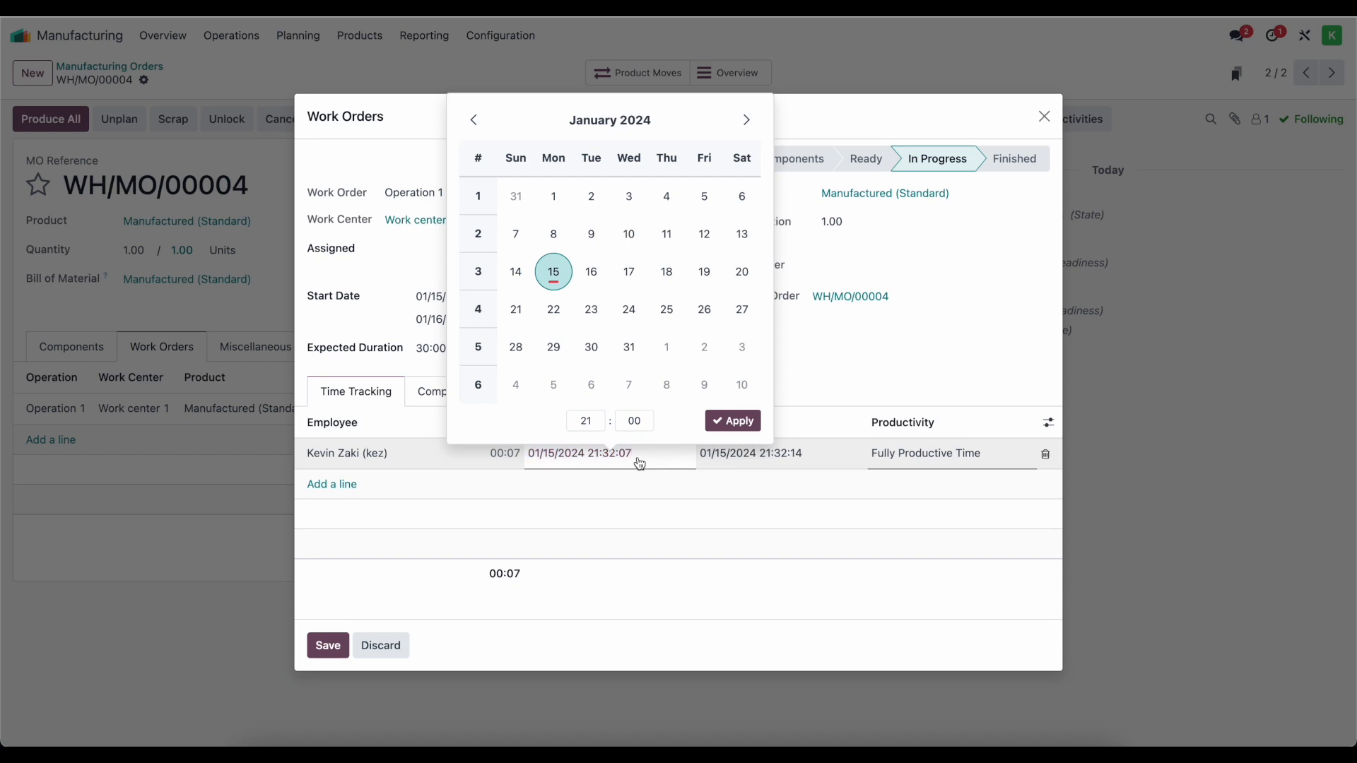
key("BackSpace")
key("BackSpace")
key("BackSpace")
key("BackSpace")
key("BackSpace")
type("00")
Set the end date of the time tracking entry to 01/15/2024 22:00:00 and save the work order.
left_click(782, 458)
key("BackSpace")
key("BackSpace")
key("BackSpace")
key("BackSpace")
key("BackSpace")
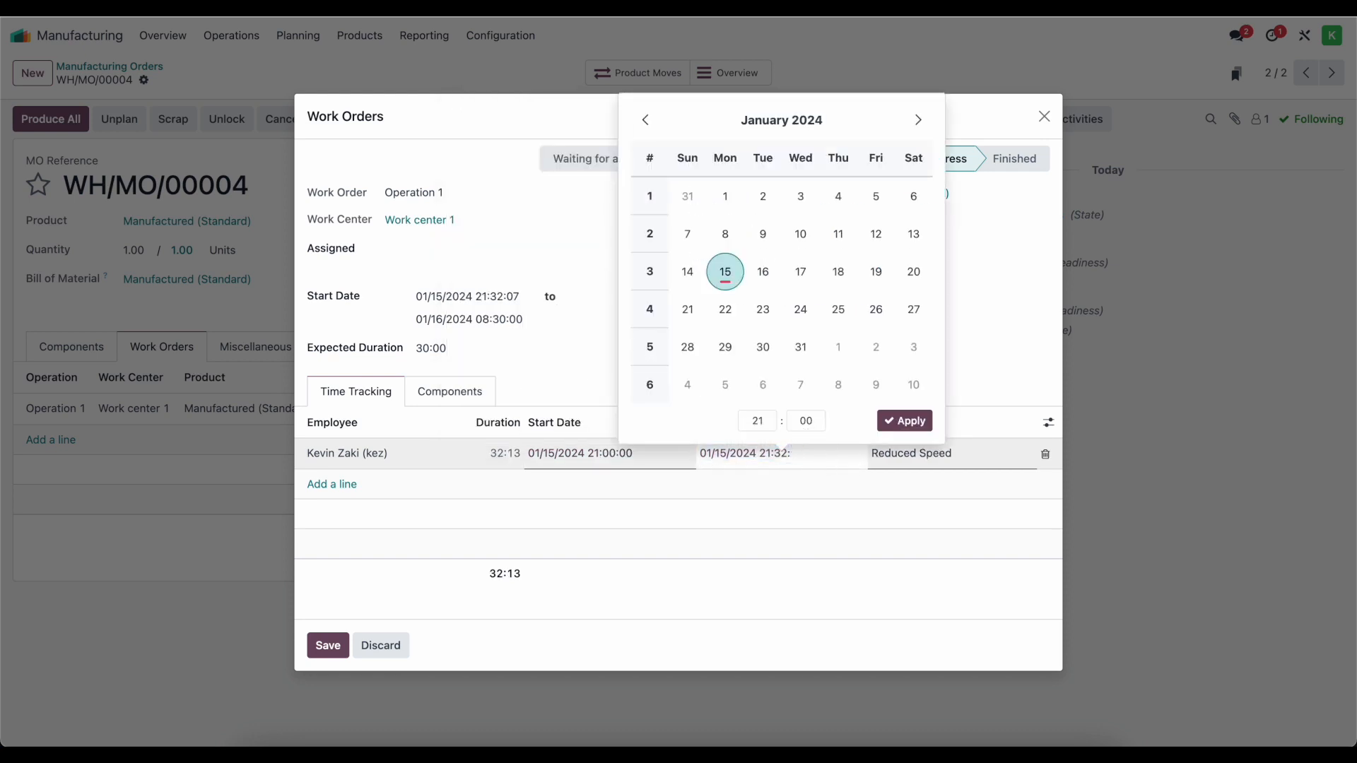
type("00")
key("BackSpace")
key("BackSpace")
key("BackSpace")
key("BackSpace")
type("2:00:00")
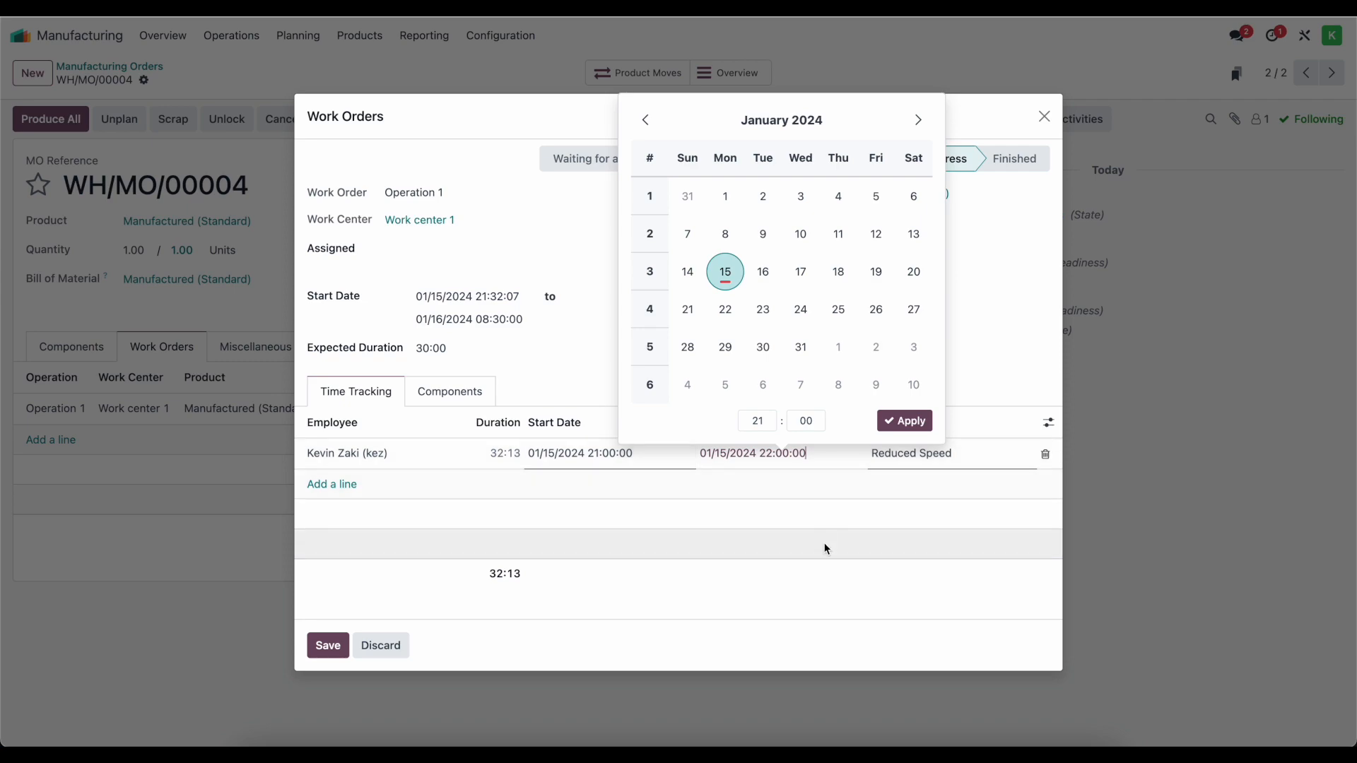
left_click(824, 549)
left_click(328, 645)
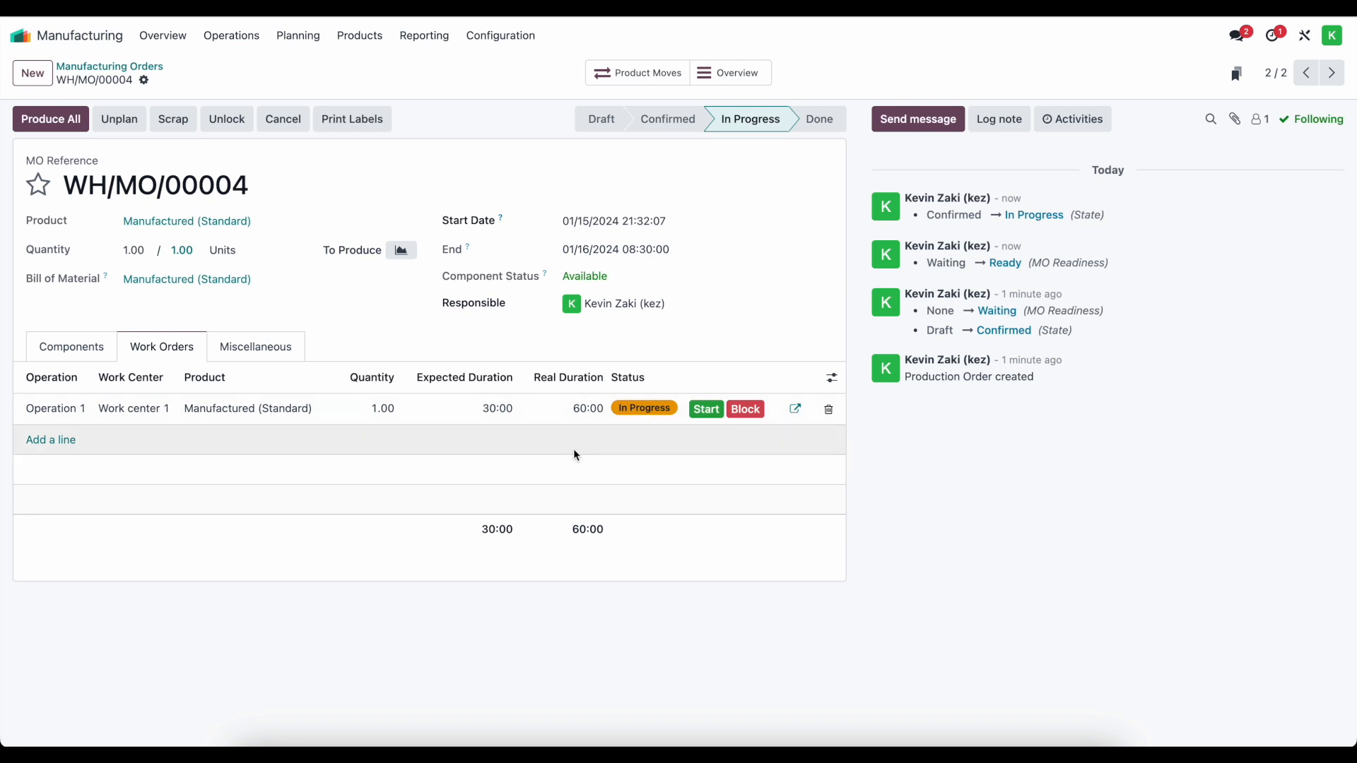
Produce the full quantity of the manufacturing order and review its stock valuation lines.
left_click(49, 350)
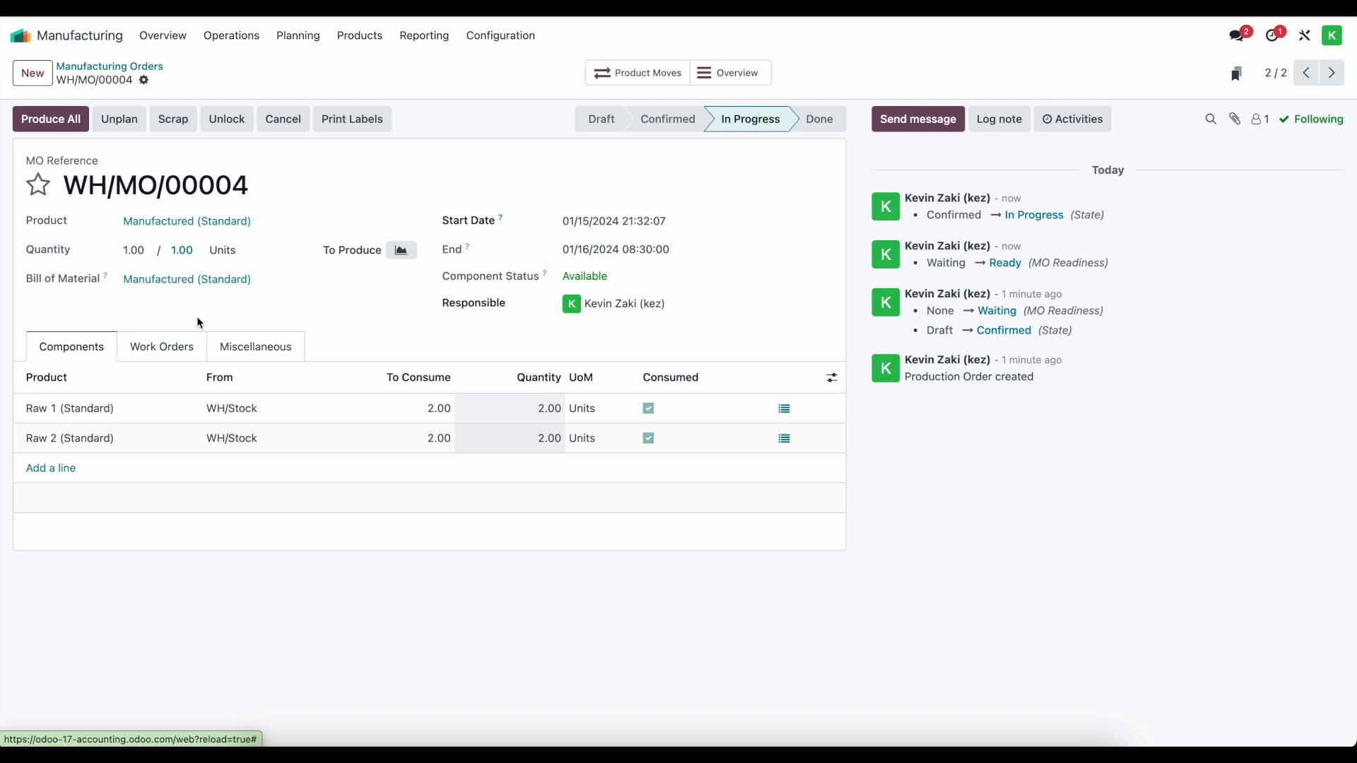
left_click(42, 120)
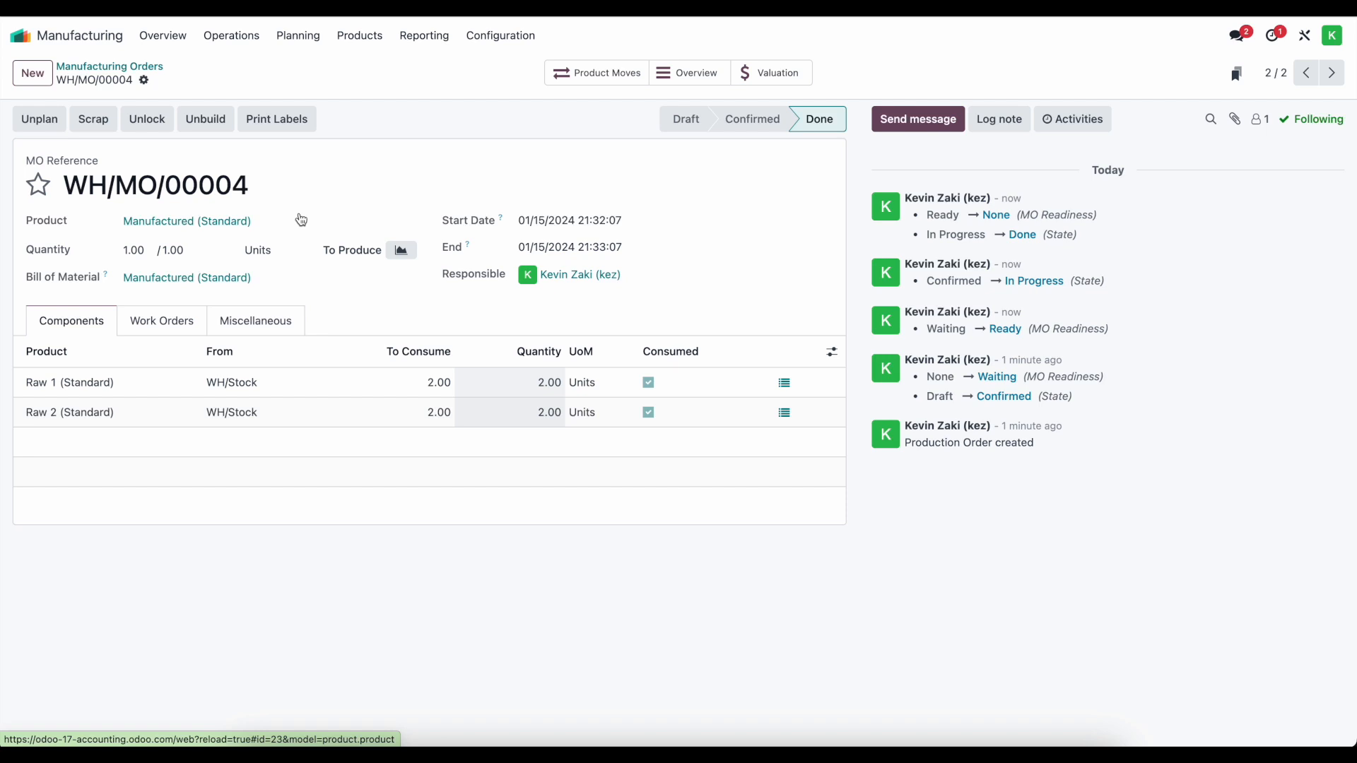
left_click(784, 71)
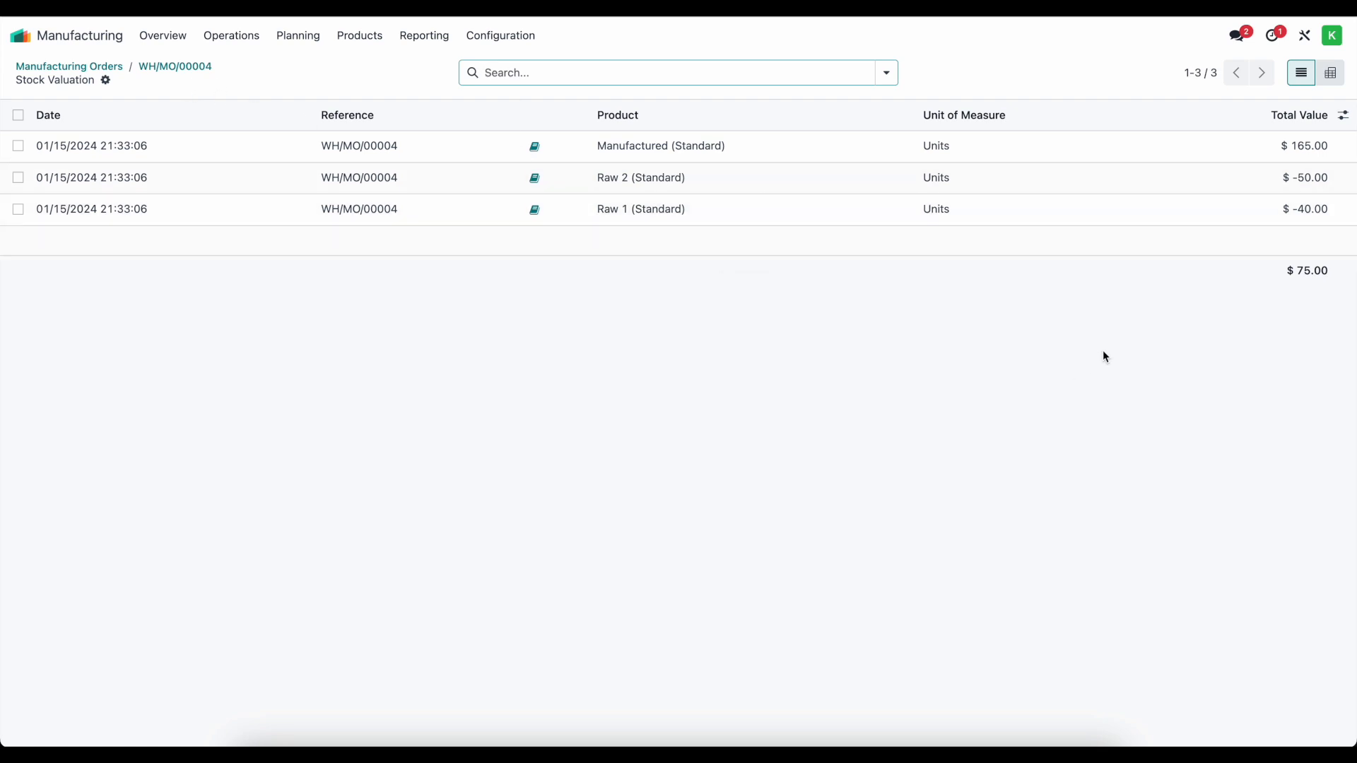
left_click(196, 66)
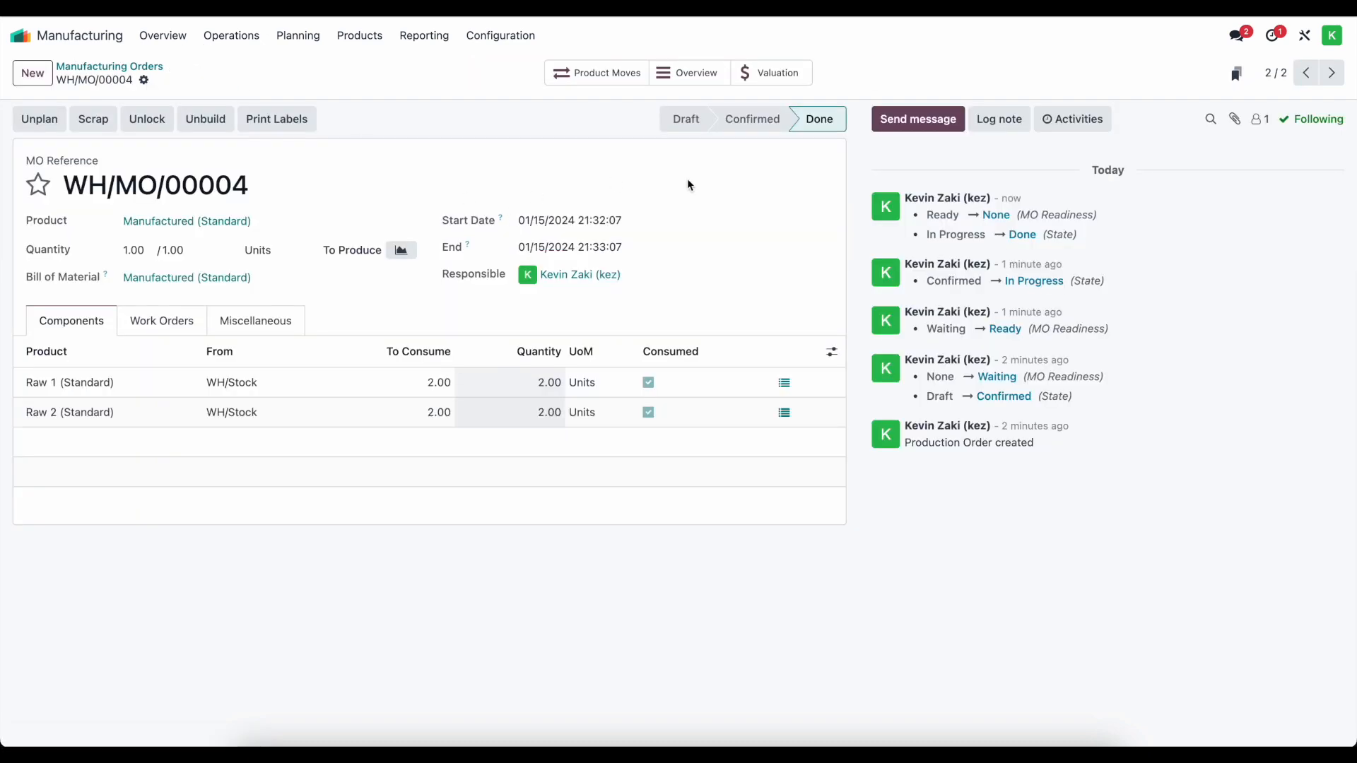
Review the manufacturing order's cost overview, comparing the unit cost, MO cost and real cost.
left_click(683, 82)
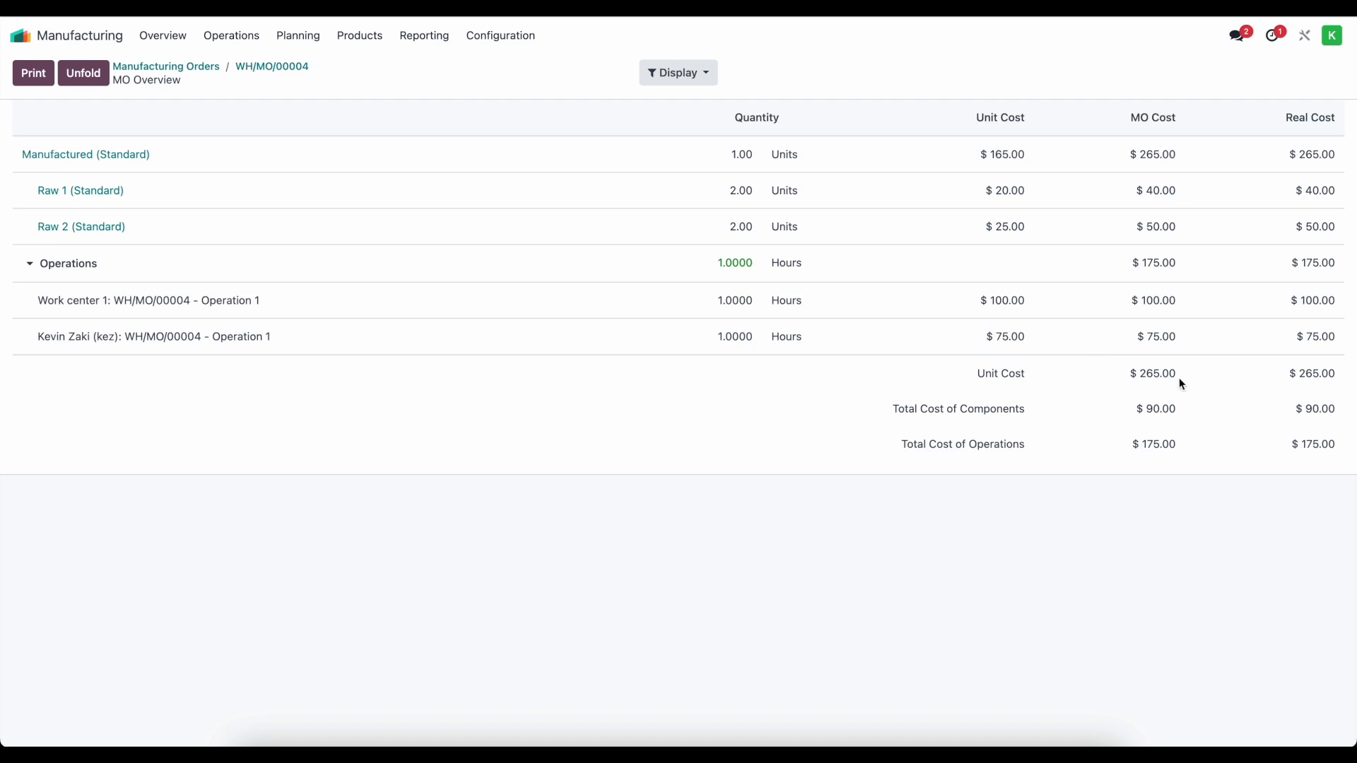
left_click_drag(1179, 381, 1119, 381)
left_click(291, 69)
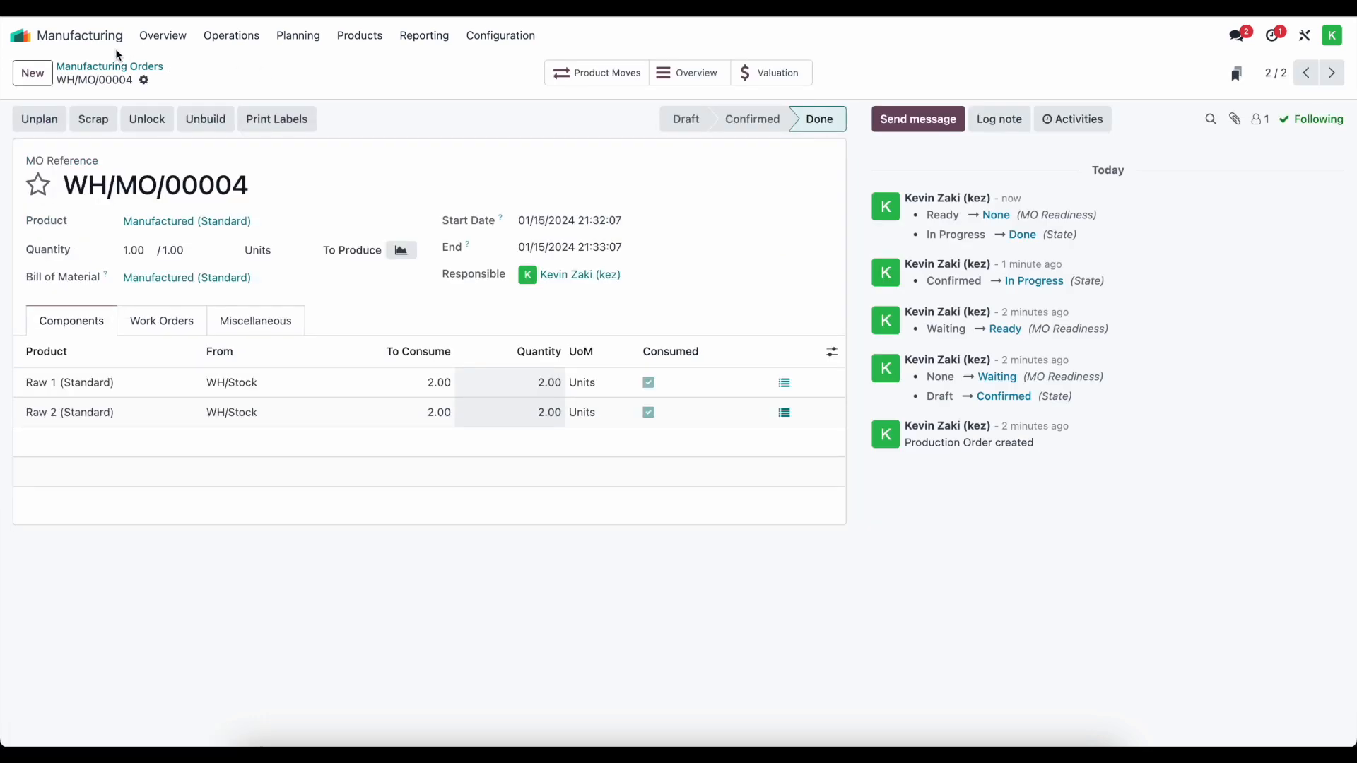
Switch to the Accounting app and examine the Cost of Production account balance on the balance sheet.
left_click(20, 35)
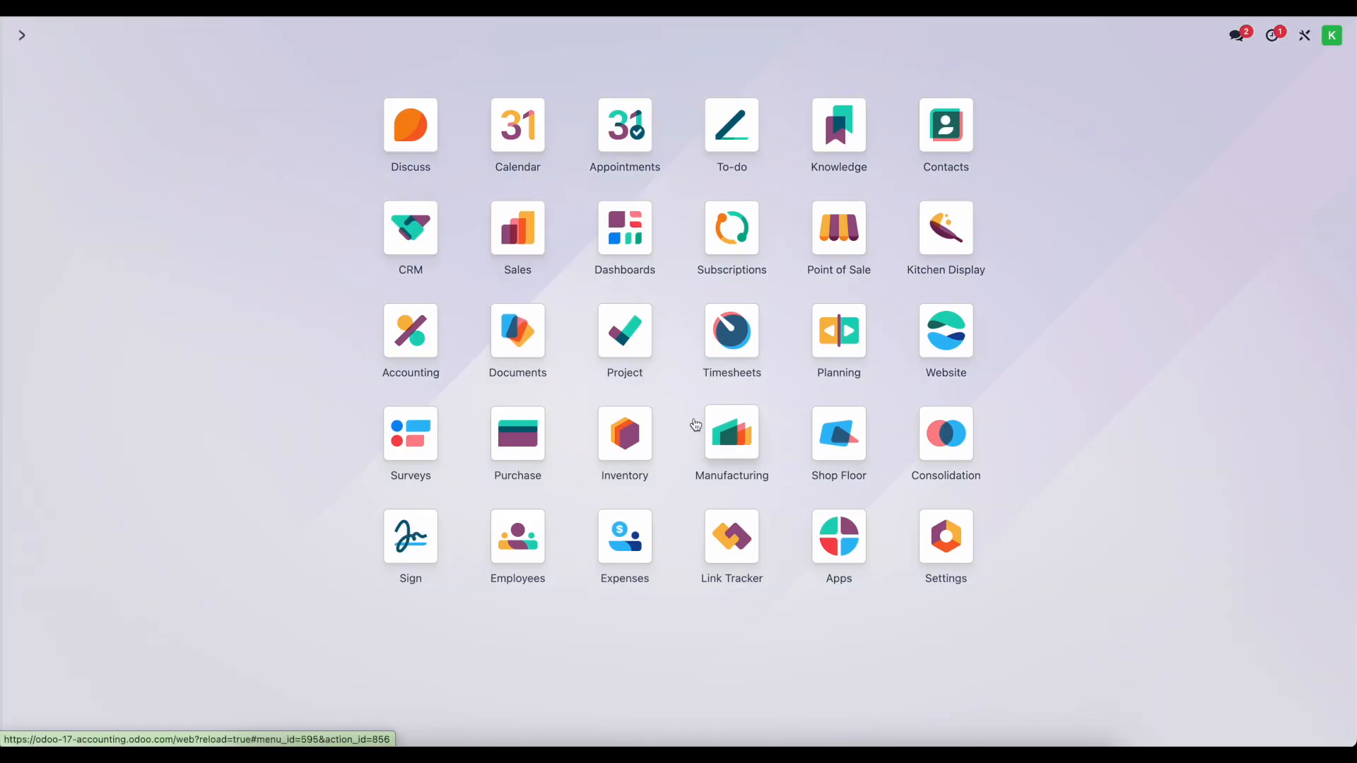
left_click(410, 332)
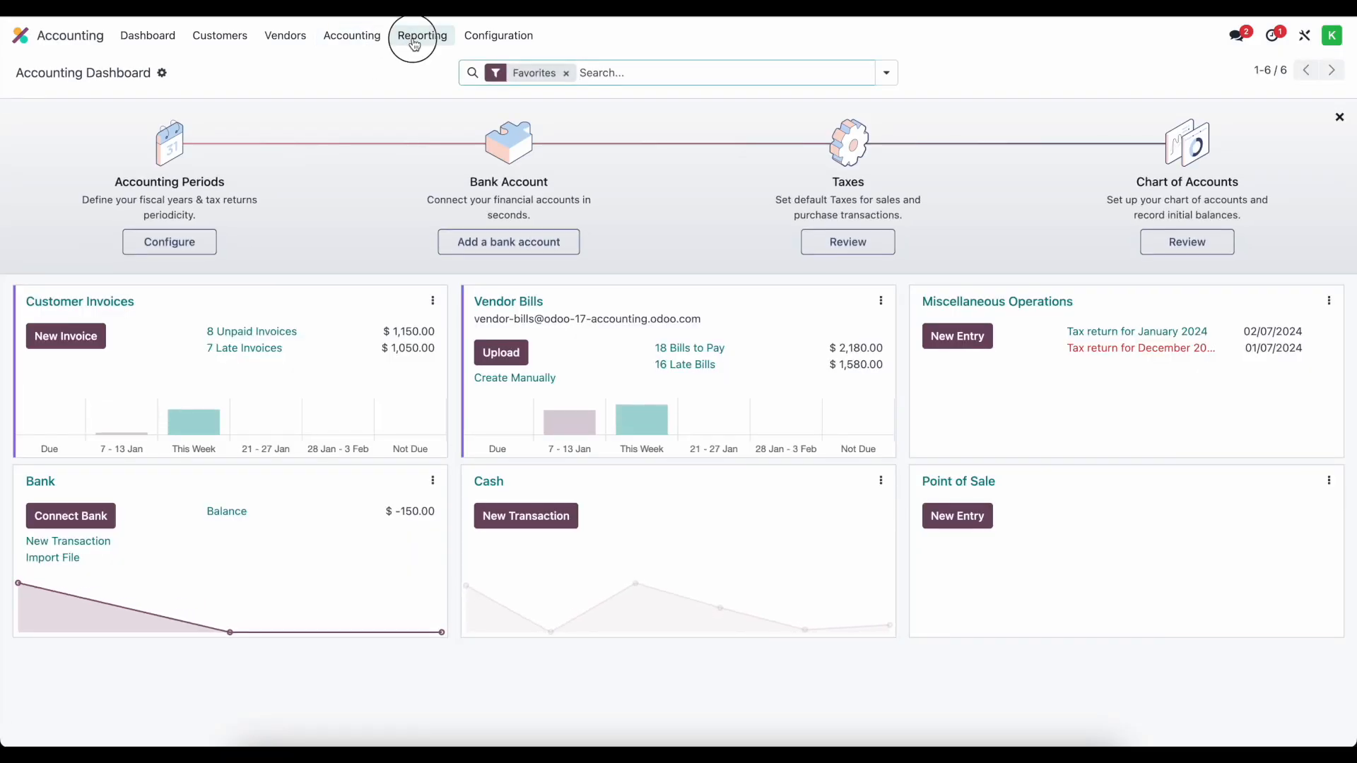
left_click(415, 42)
left_click(422, 84)
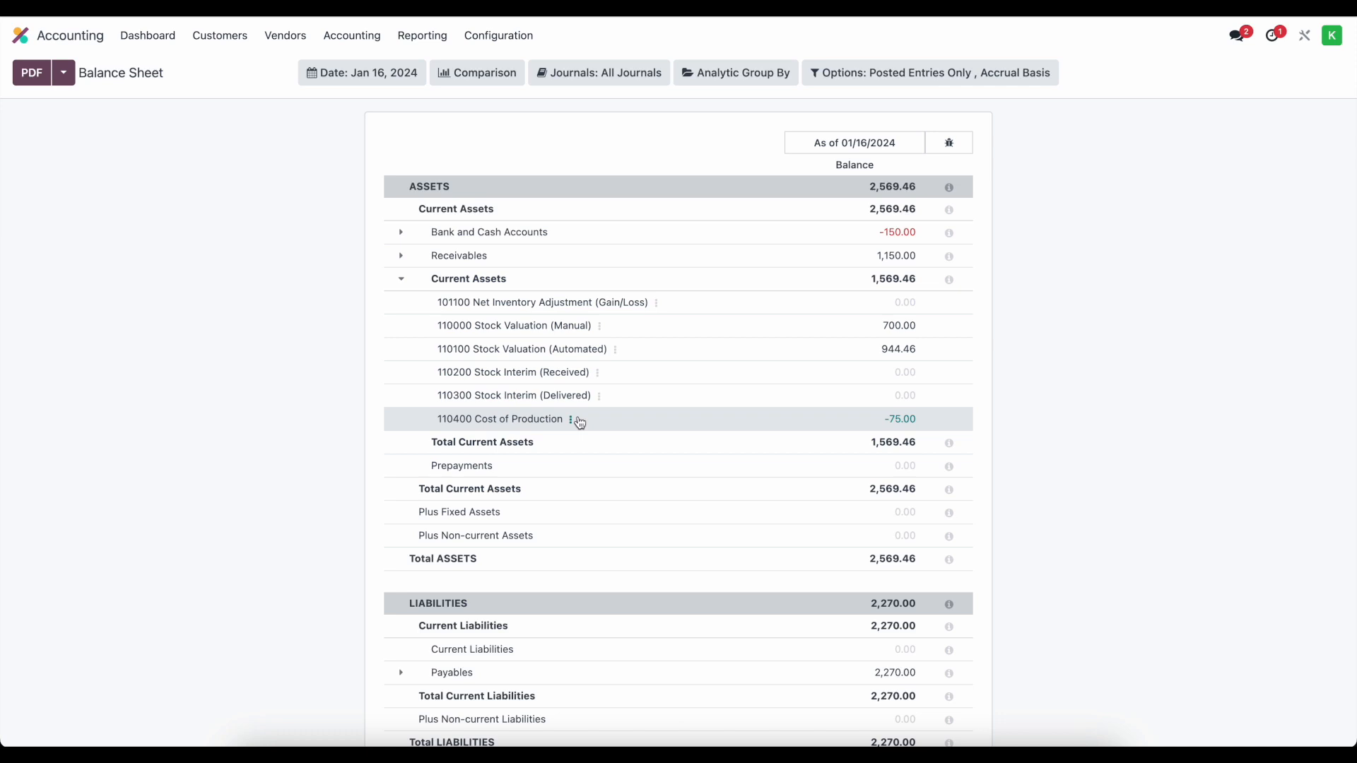
left_click_drag(933, 421, 867, 427)
left_click(339, 334)
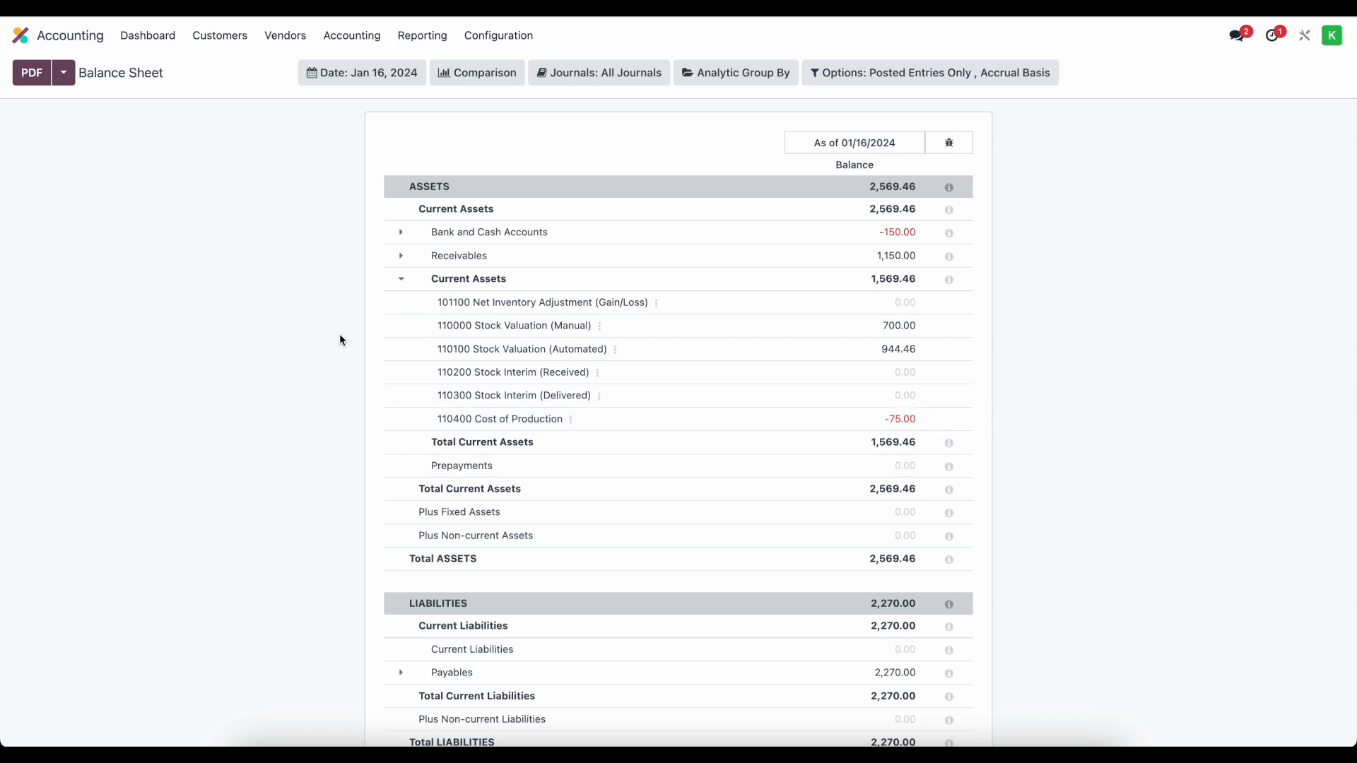
Start a new journal entry from the journal entries list and duplicate its browser tab.
left_click(352, 36)
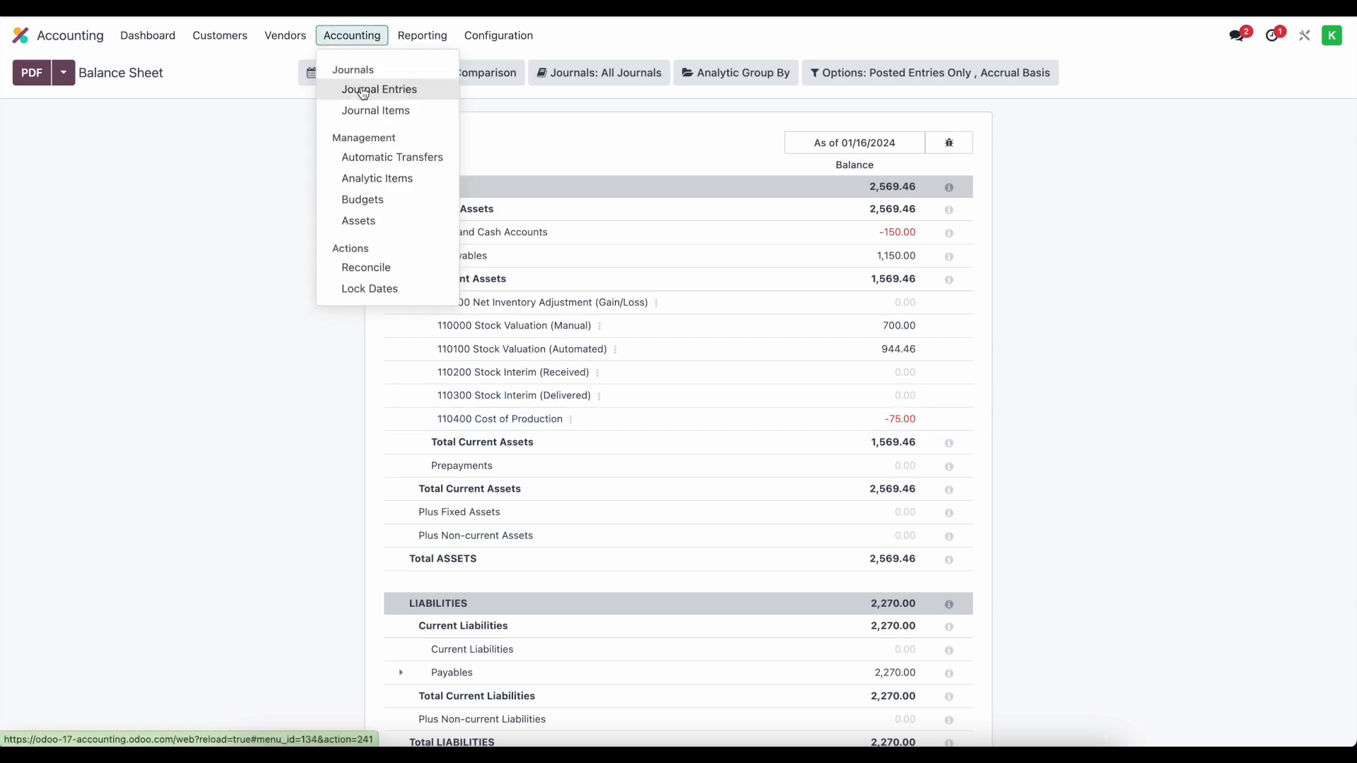
left_click(363, 93)
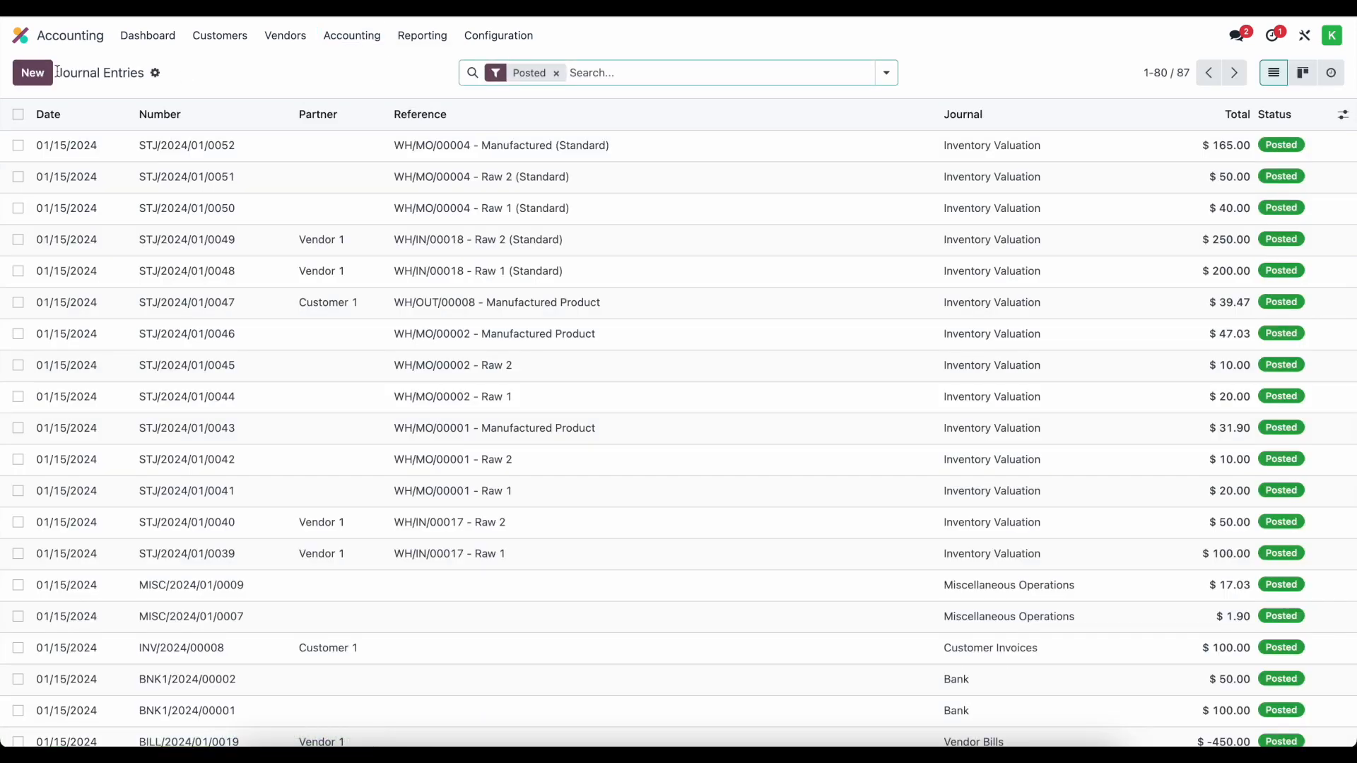
left_click(32, 72)
right_click(477, 9)
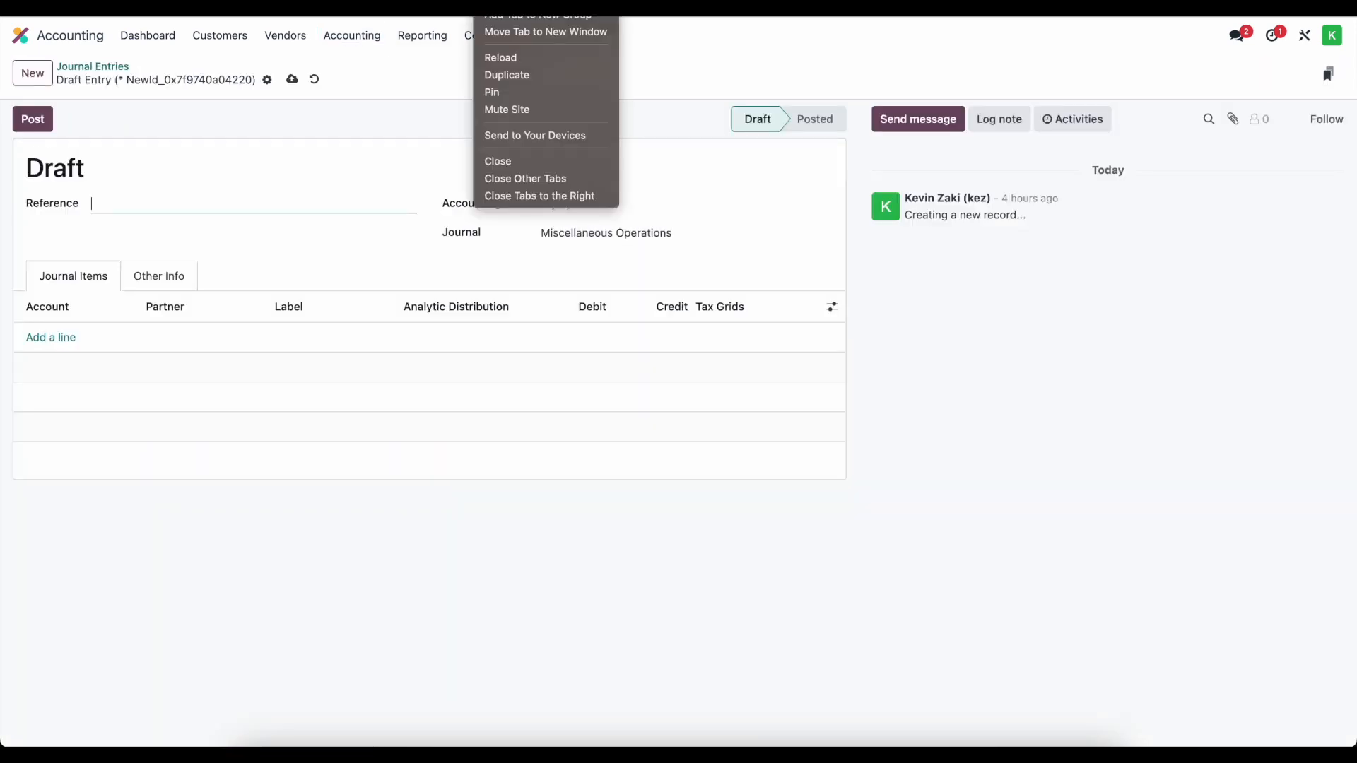
left_click(520, 75)
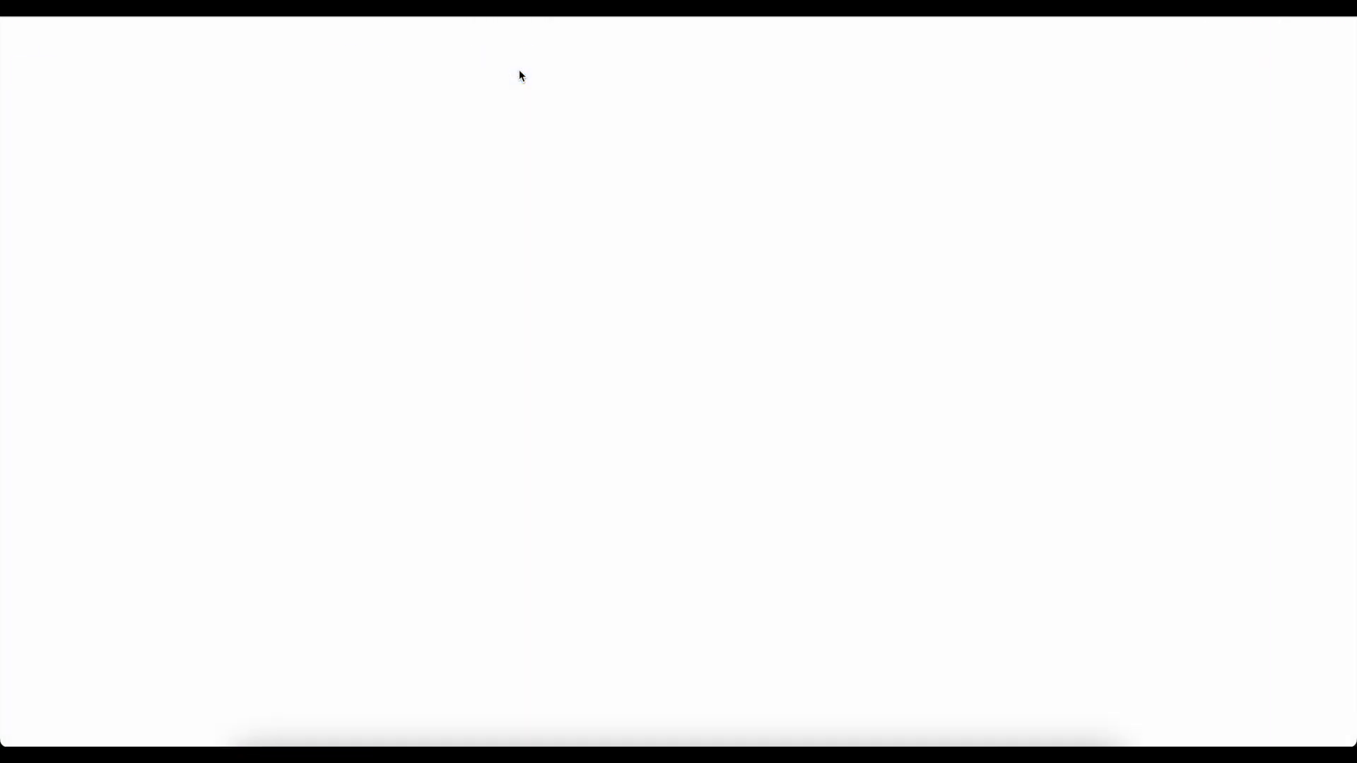
Switch to the Manufacturing app and review the Work Entries report of recorded labor time and employee cost.
left_click(29, 44)
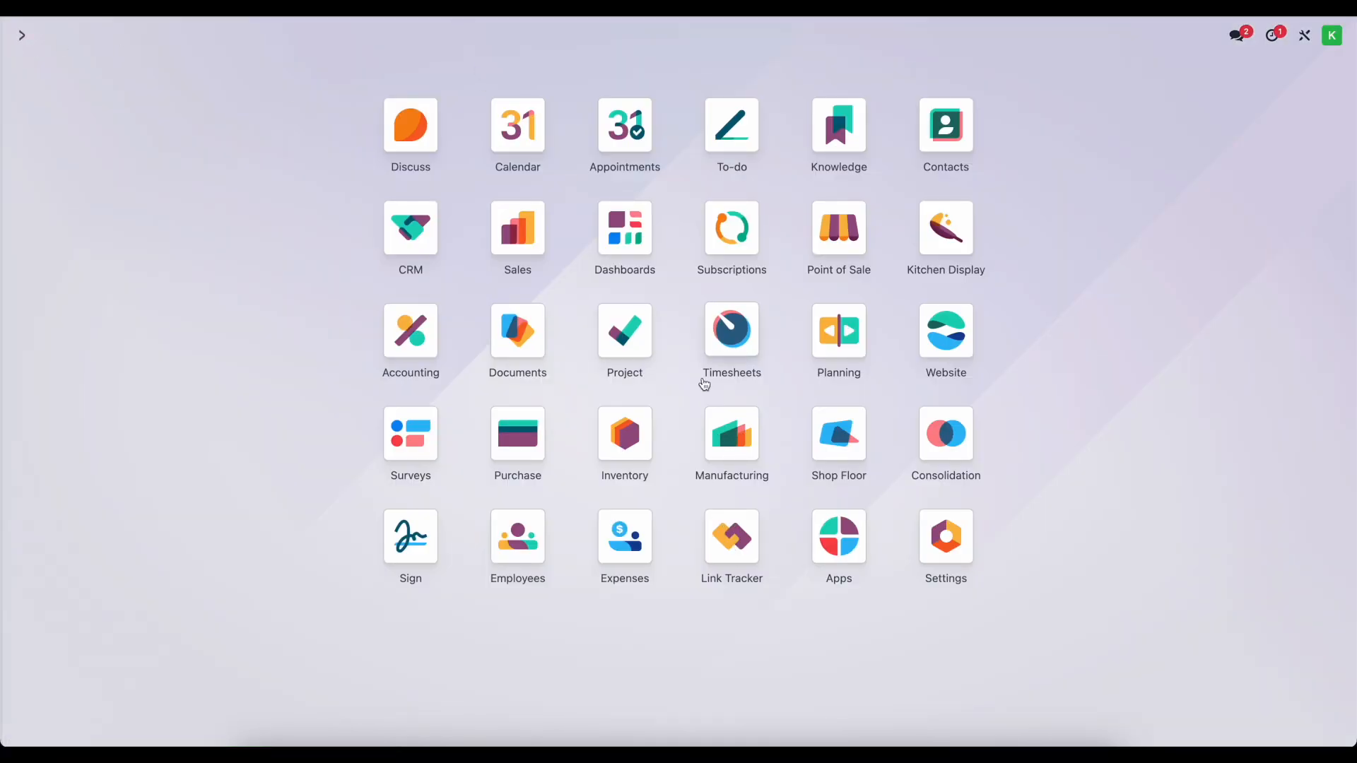
left_click(726, 447)
left_click(498, 43)
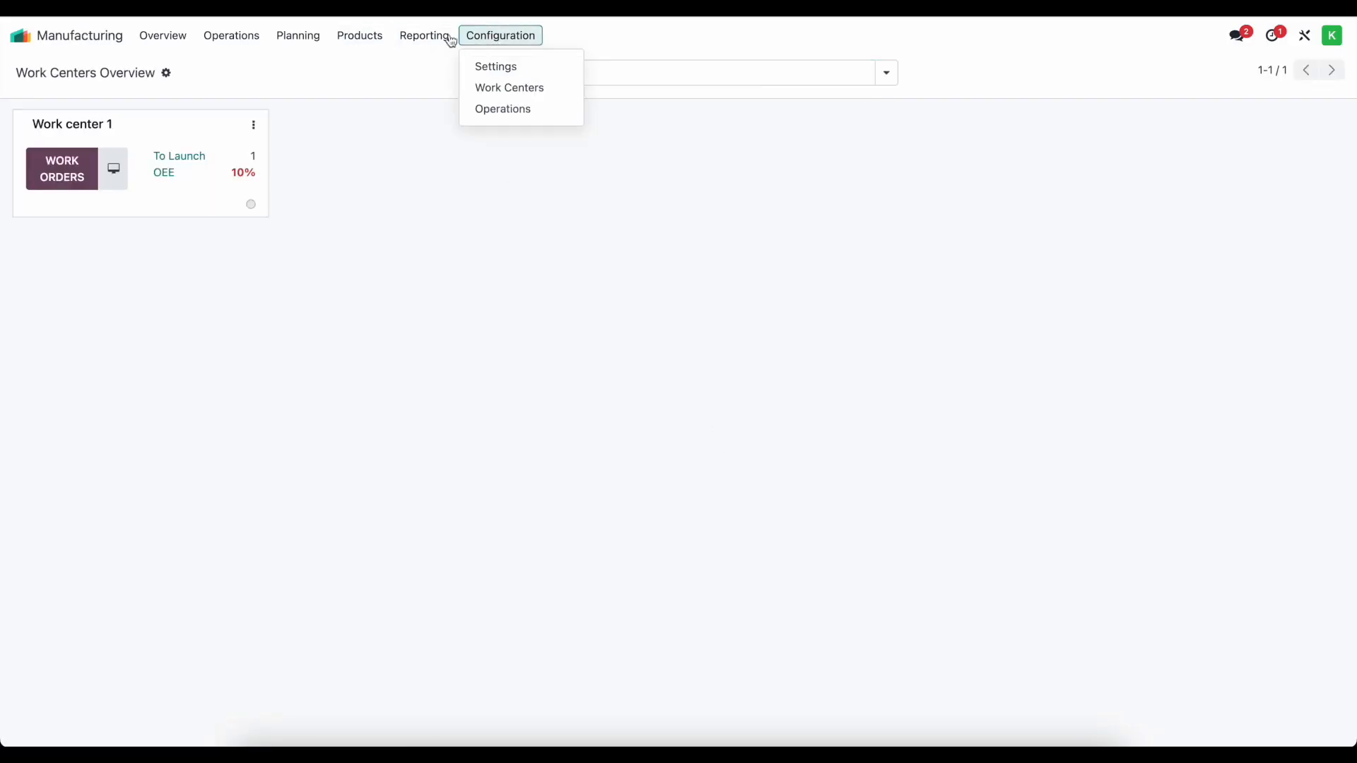
mouse_move(372, 29)
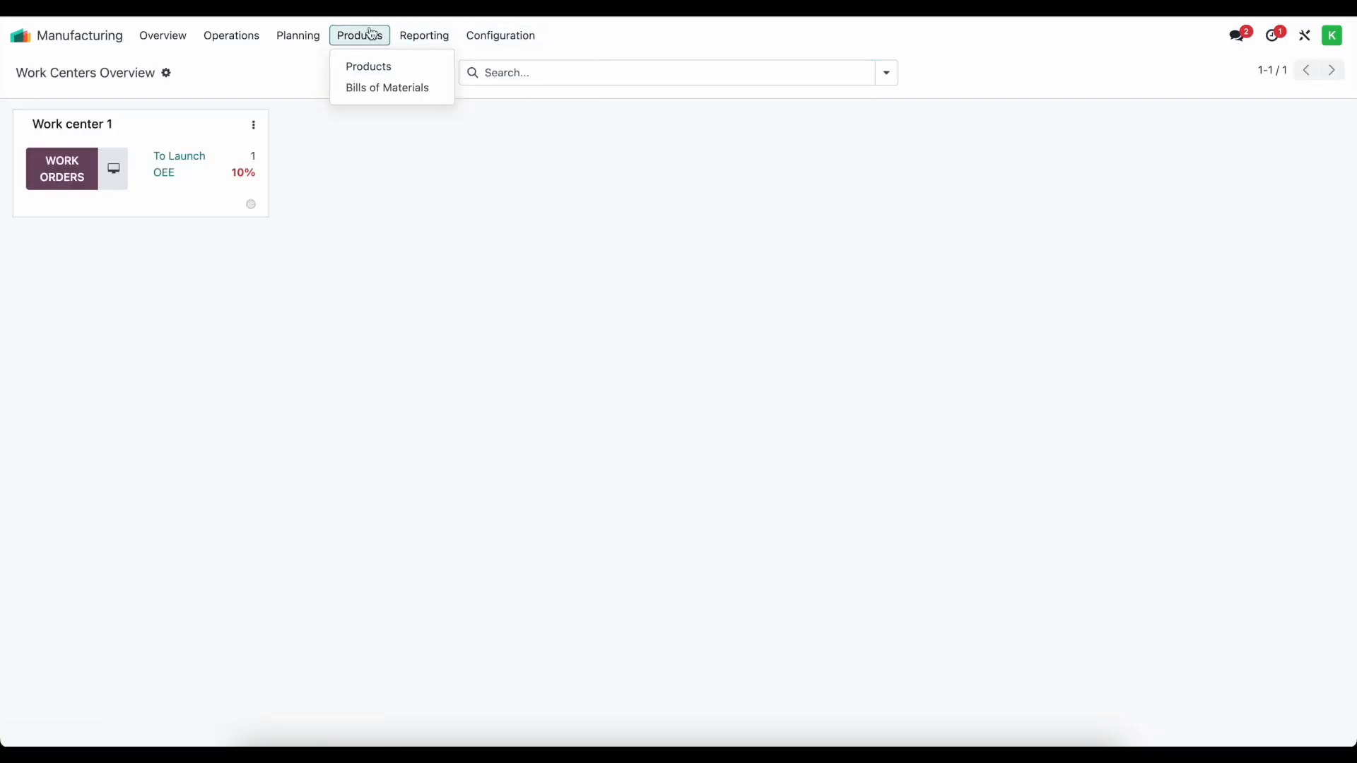
mouse_move(410, 39)
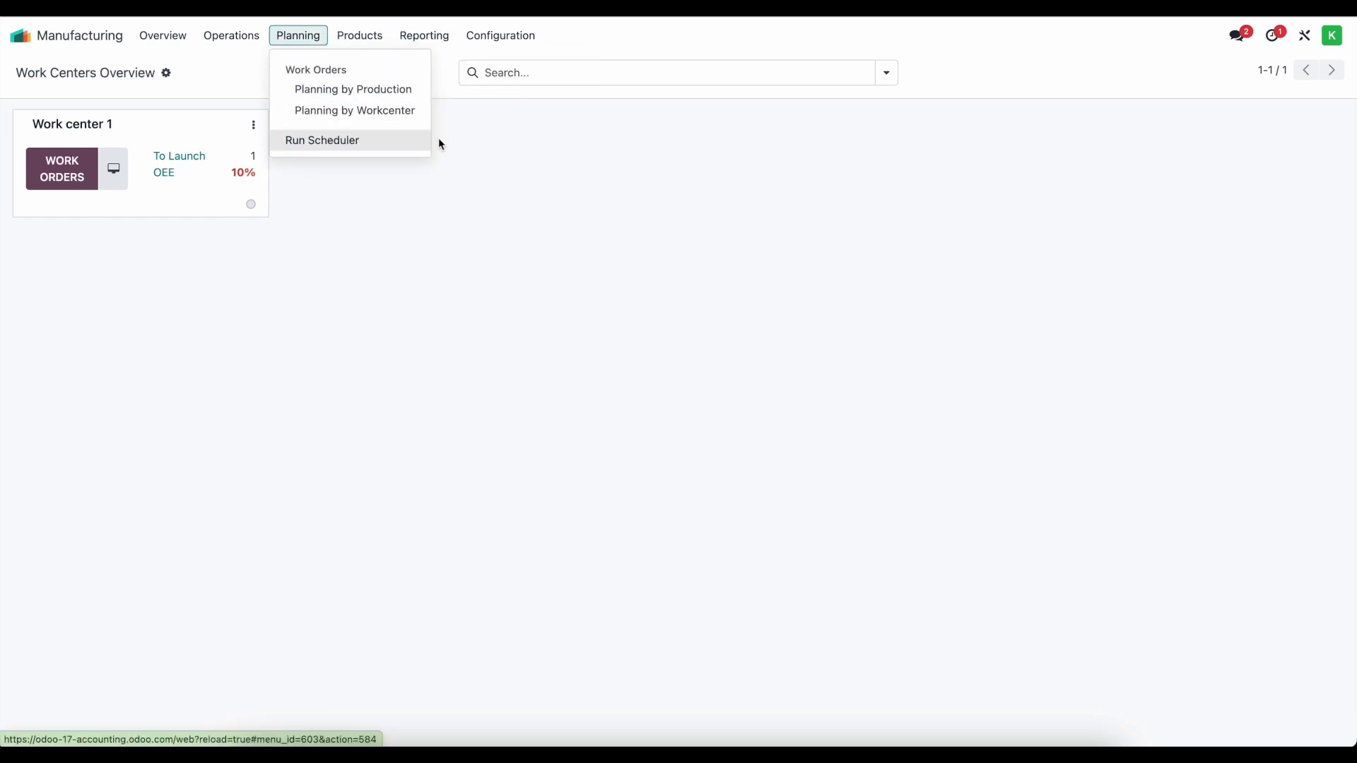
key("super+r")
left_click(427, 41)
left_click(442, 130)
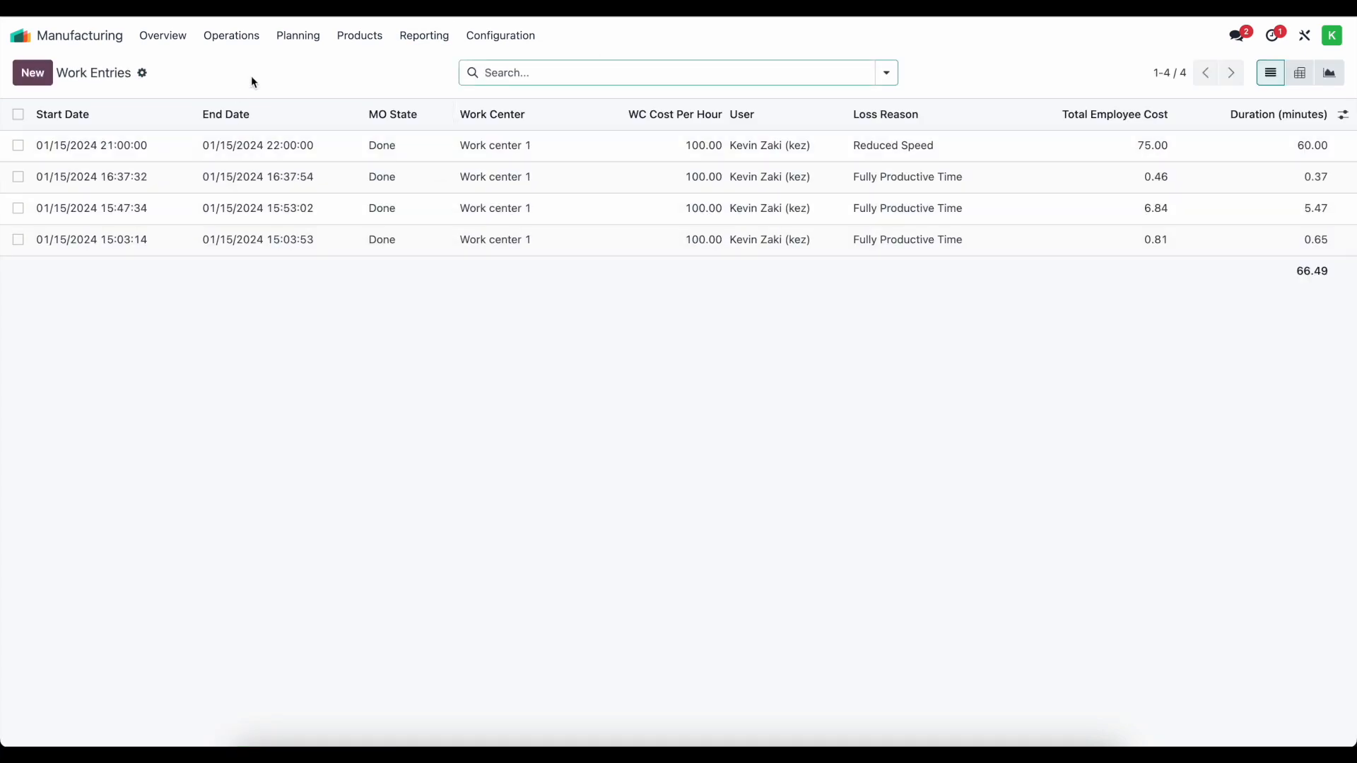
left_click(396, 40)
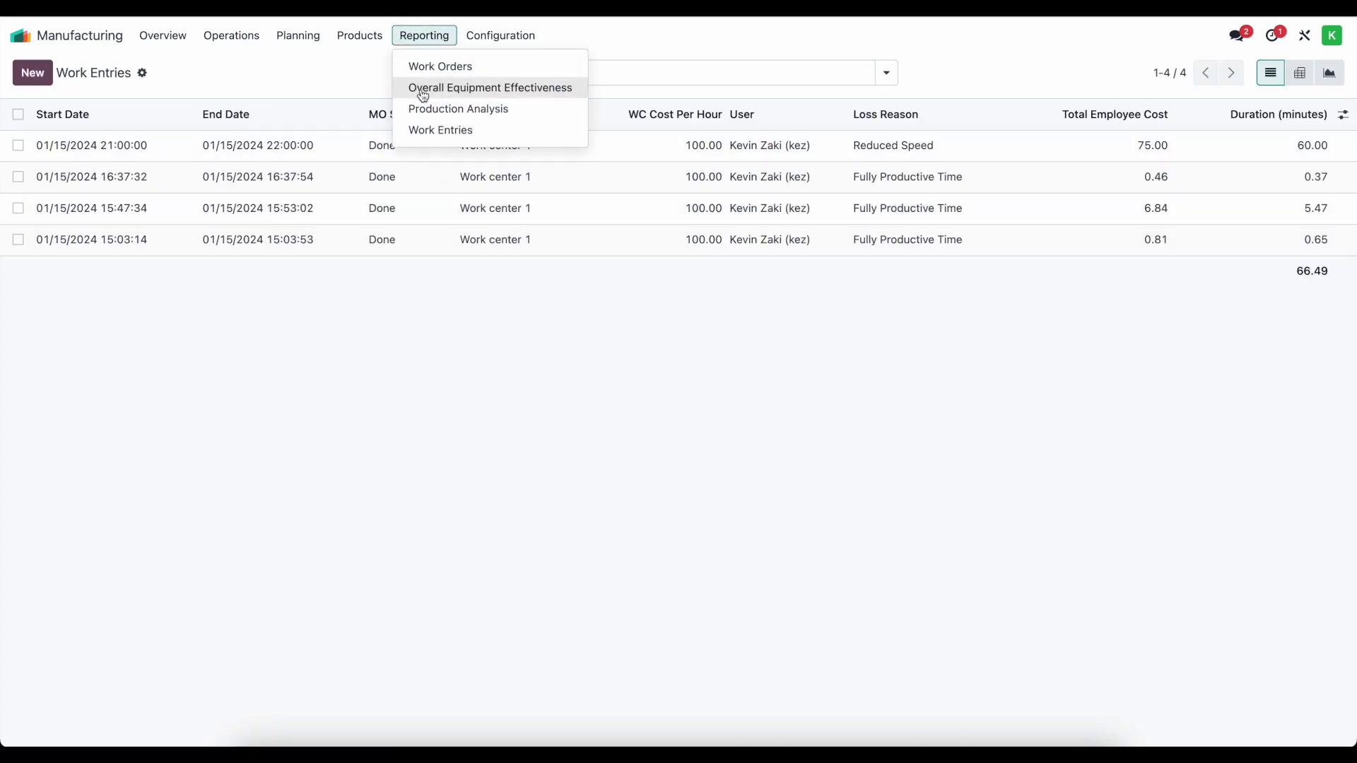
left_click(355, 76)
left_click(408, 41)
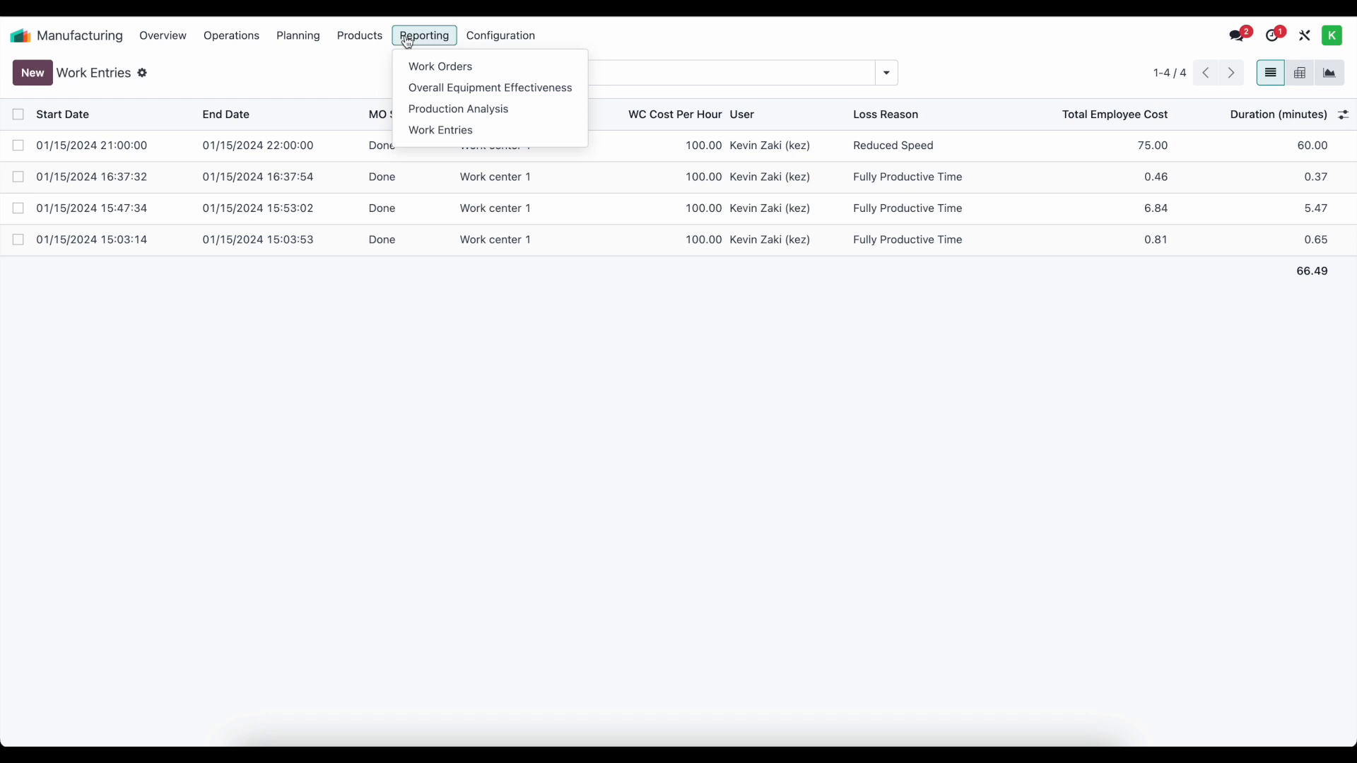
left_click(347, 80)
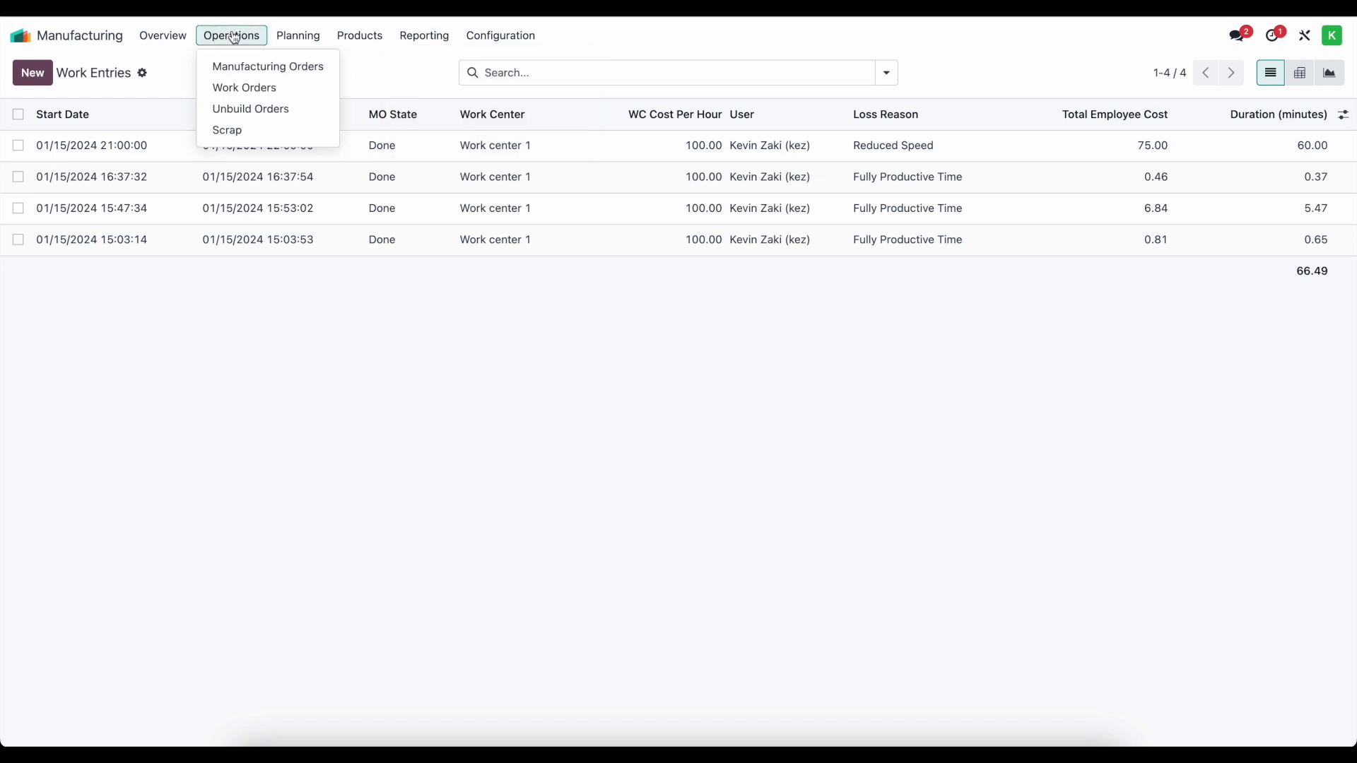
List all manufacturing orders without the default filter and review the cost overview of the Manufactured (Standard) order.
left_click(252, 65)
key("BackSpace")
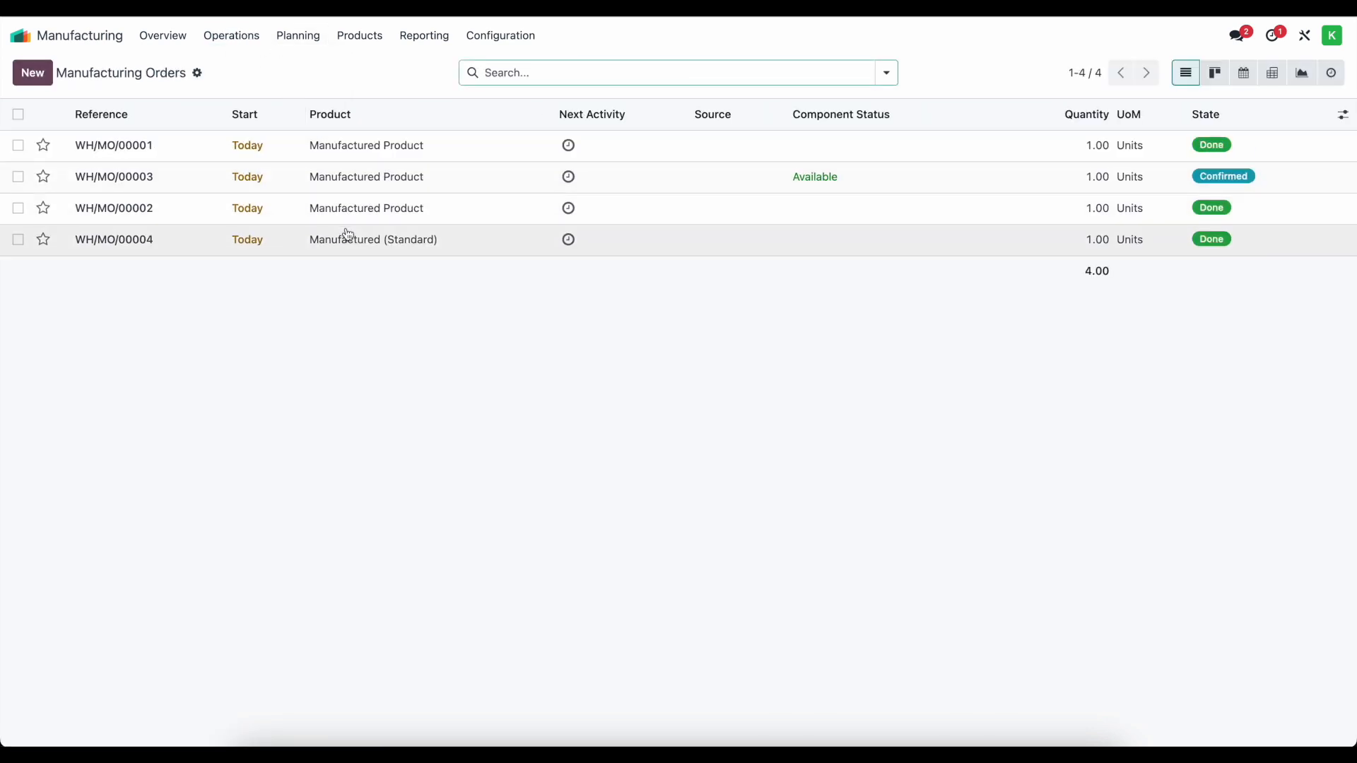
left_click(330, 249)
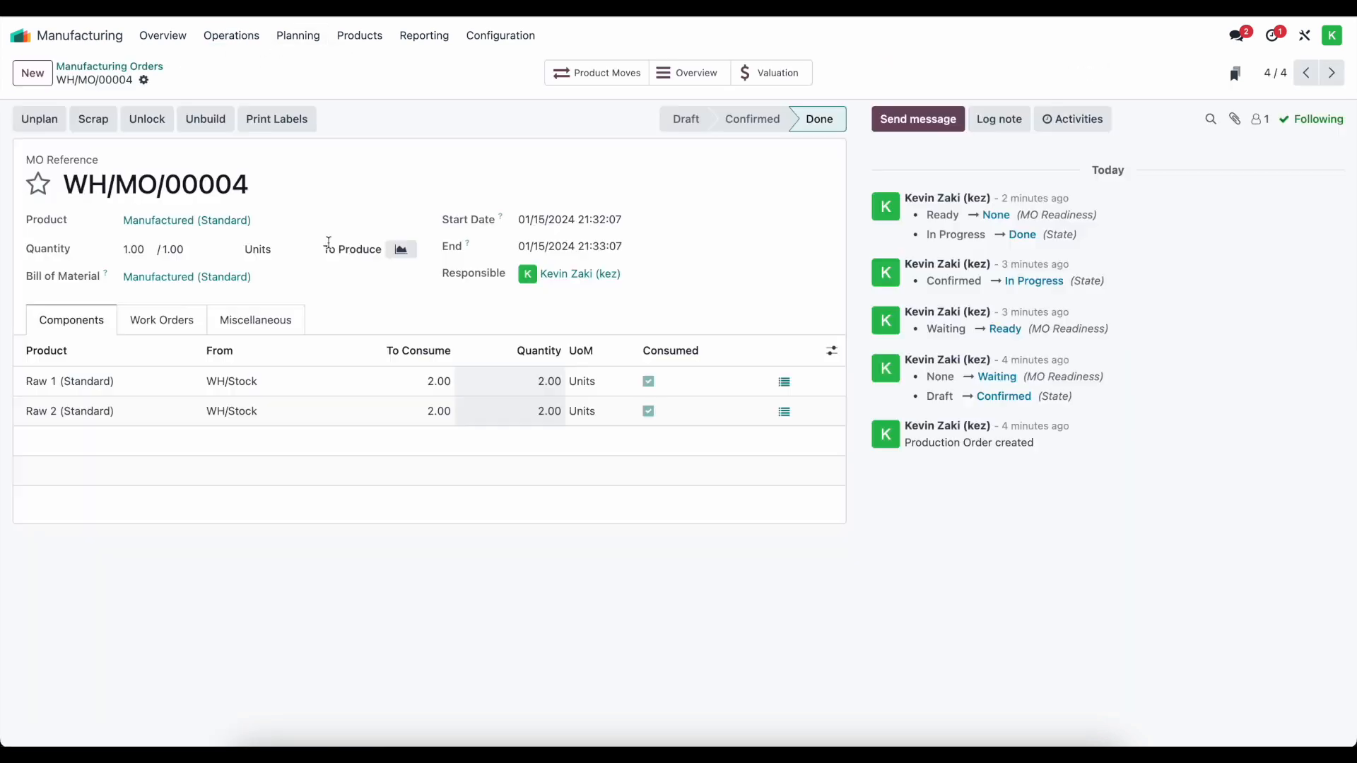
left_click(681, 78)
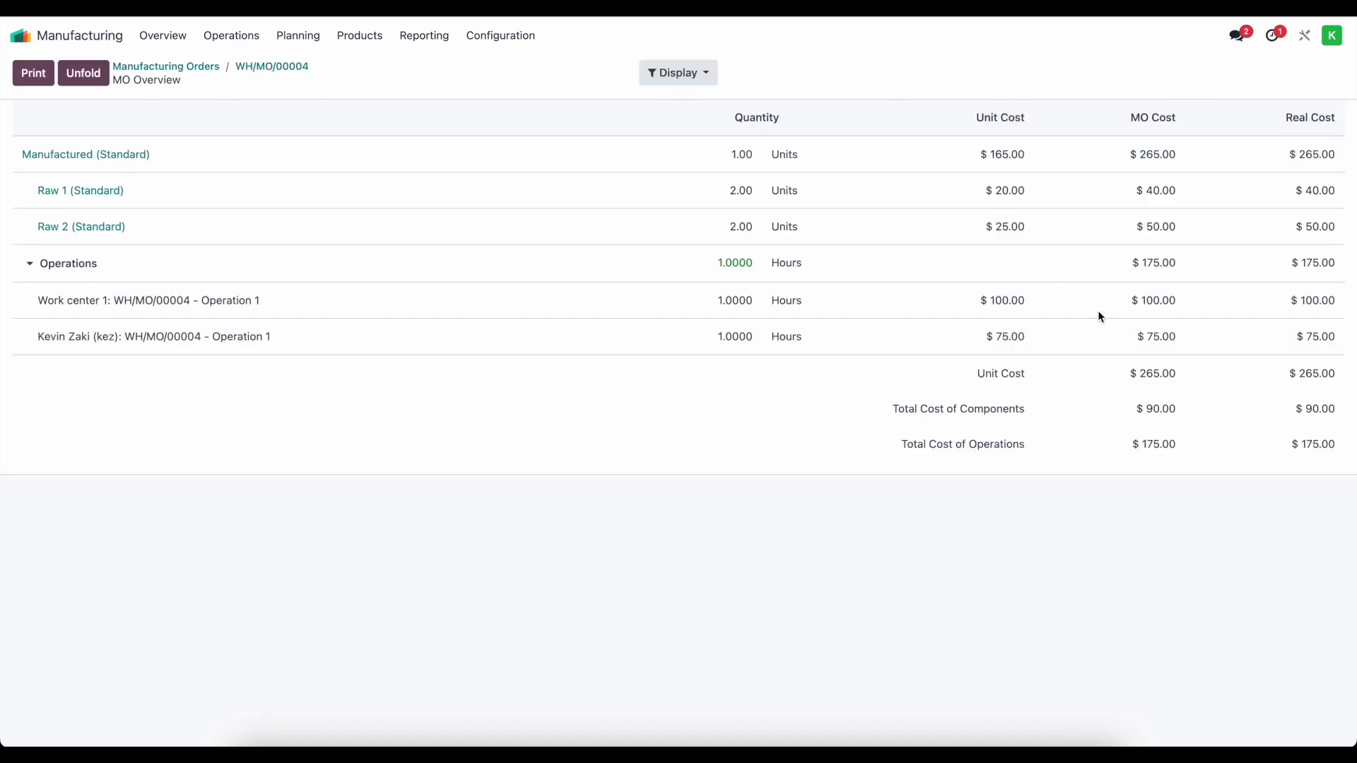
Examine the BoM overview of Manufactured (Standard) with its operations expanded to check the planned operation costs.
left_click(362, 37)
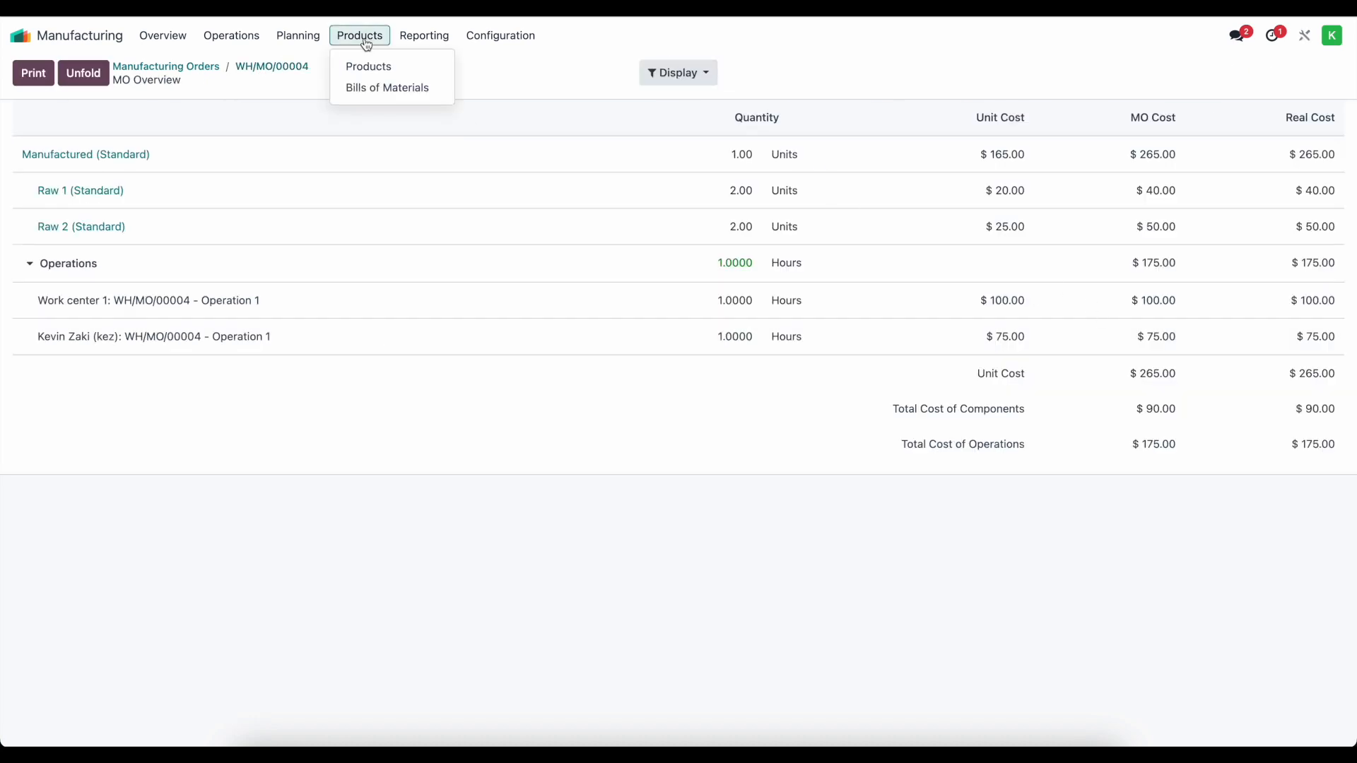
left_click(375, 89)
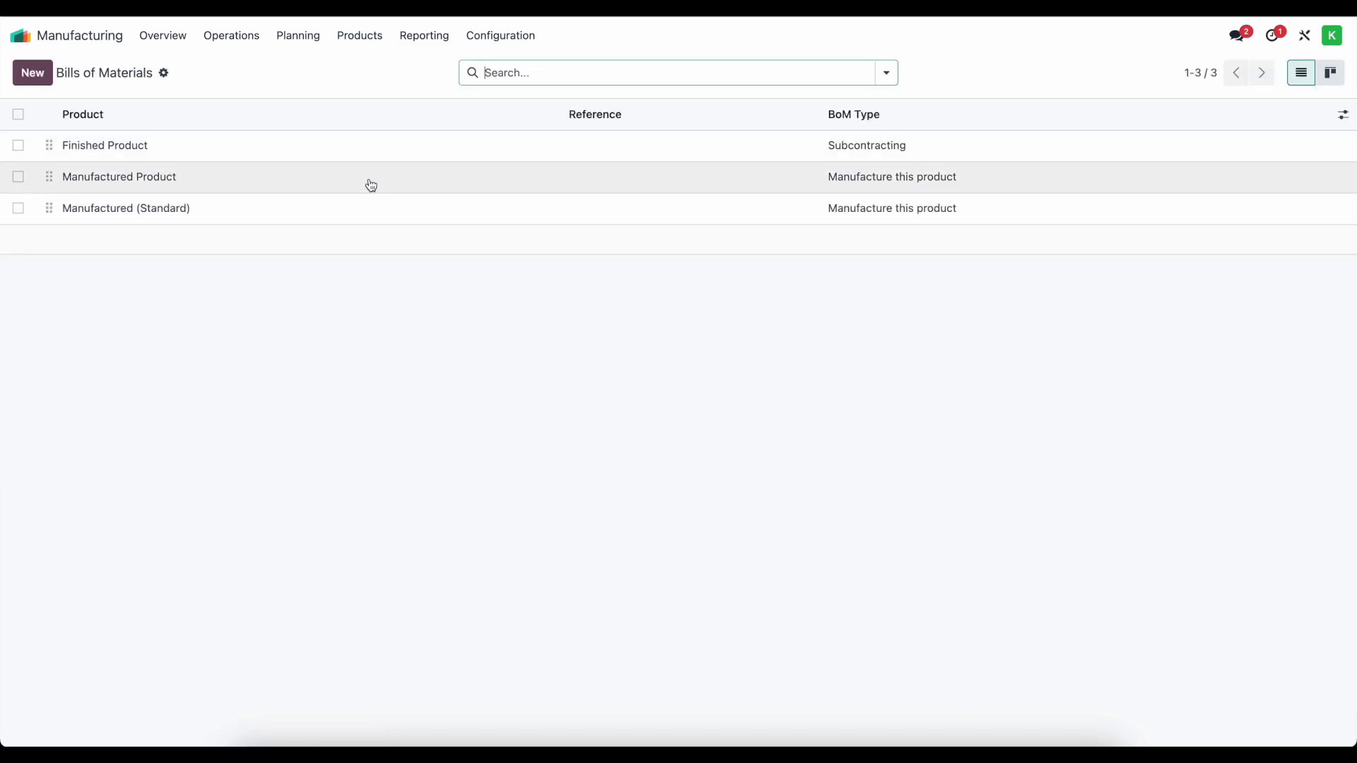
left_click(367, 210)
left_click(706, 68)
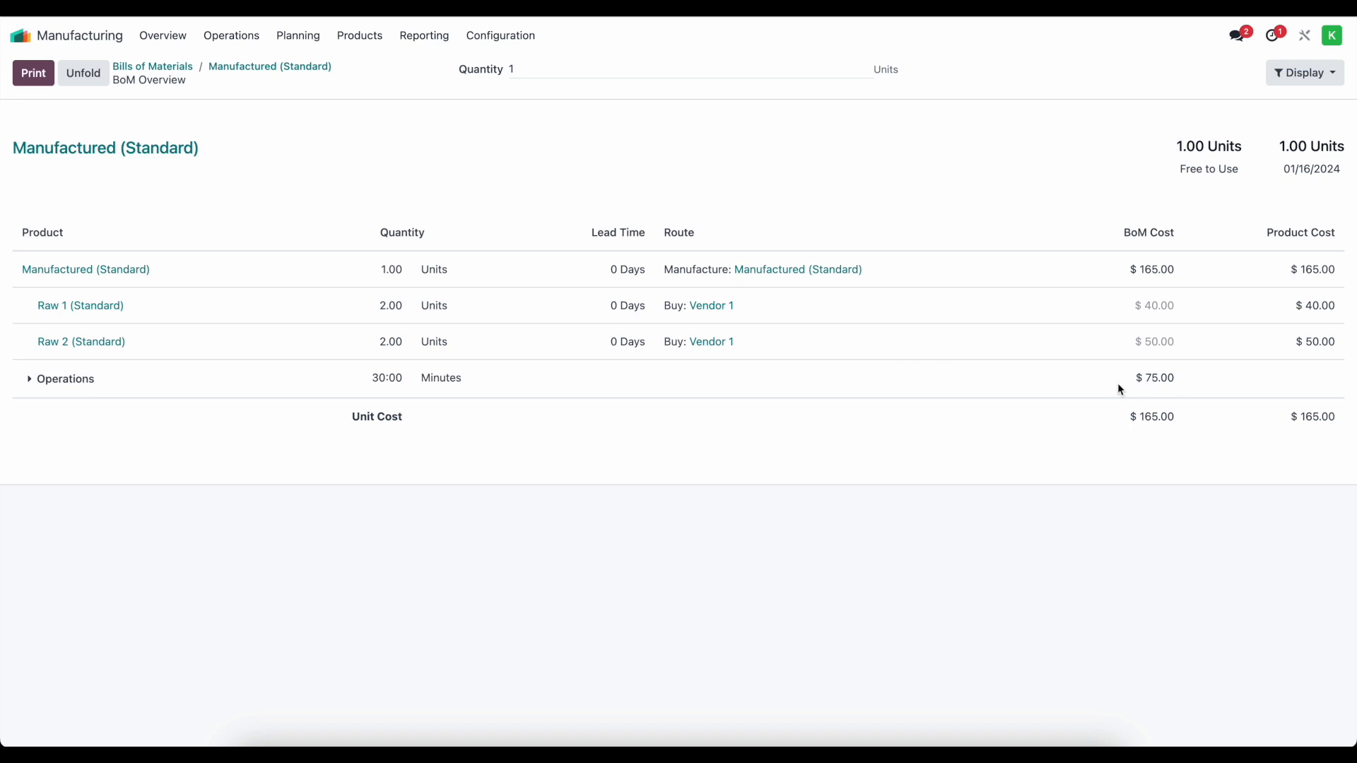
left_click(30, 382)
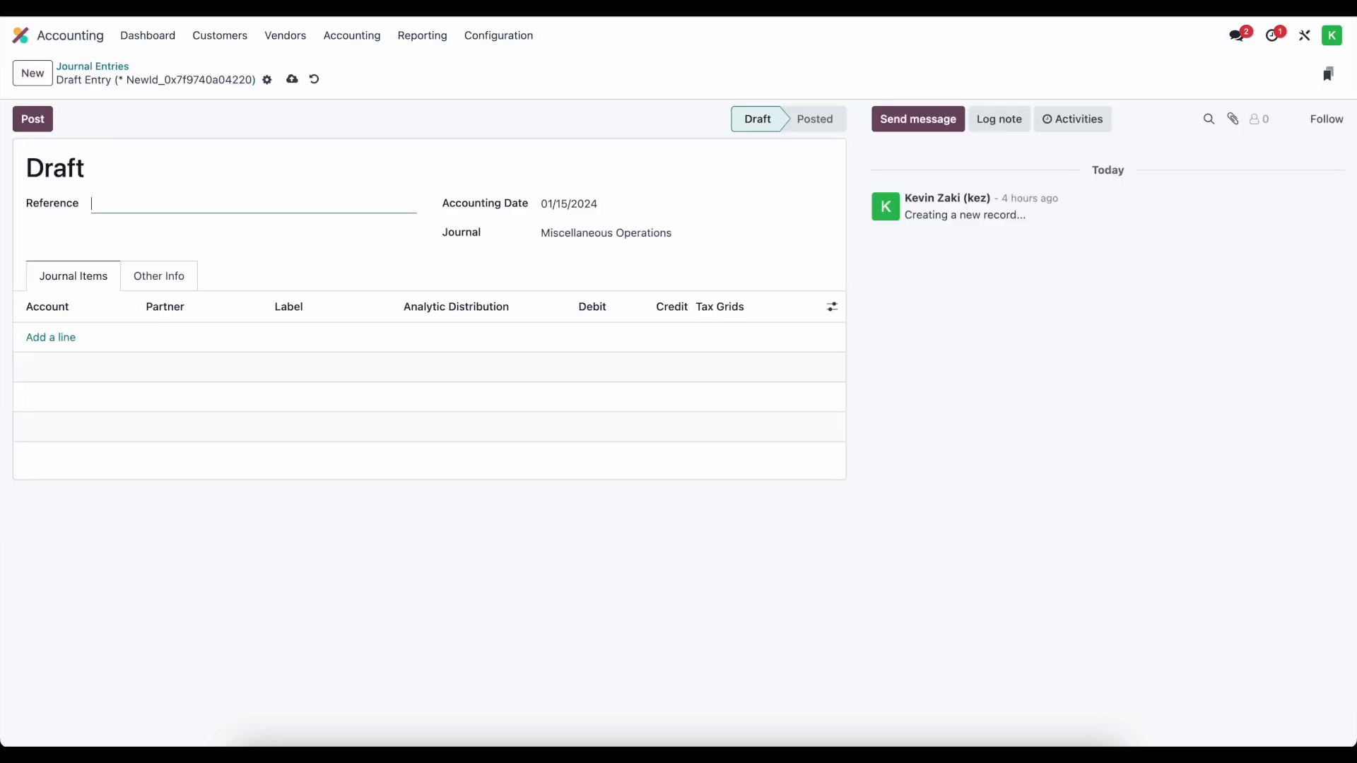
Add a journal item to the draft entry debiting 110400 Cost of Production for 75.
left_click(55, 338)
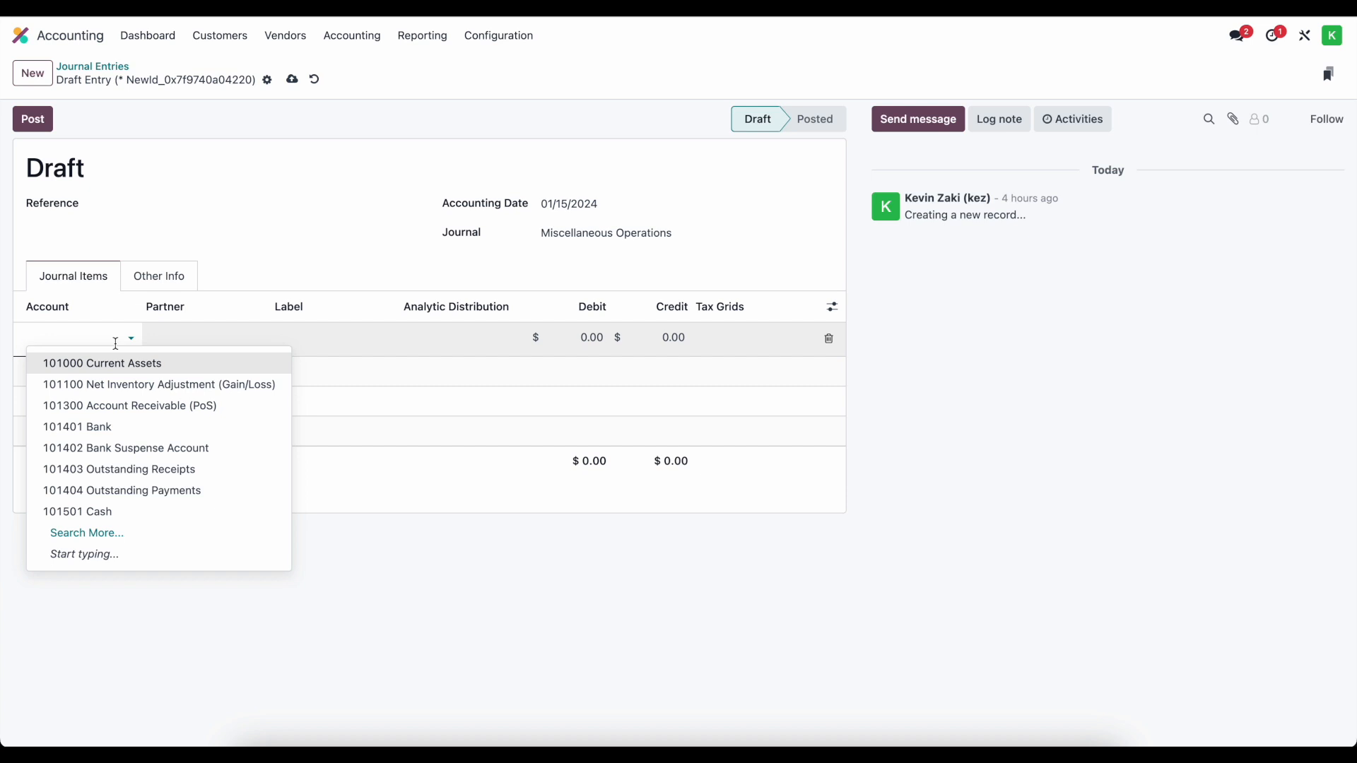
type("cost")
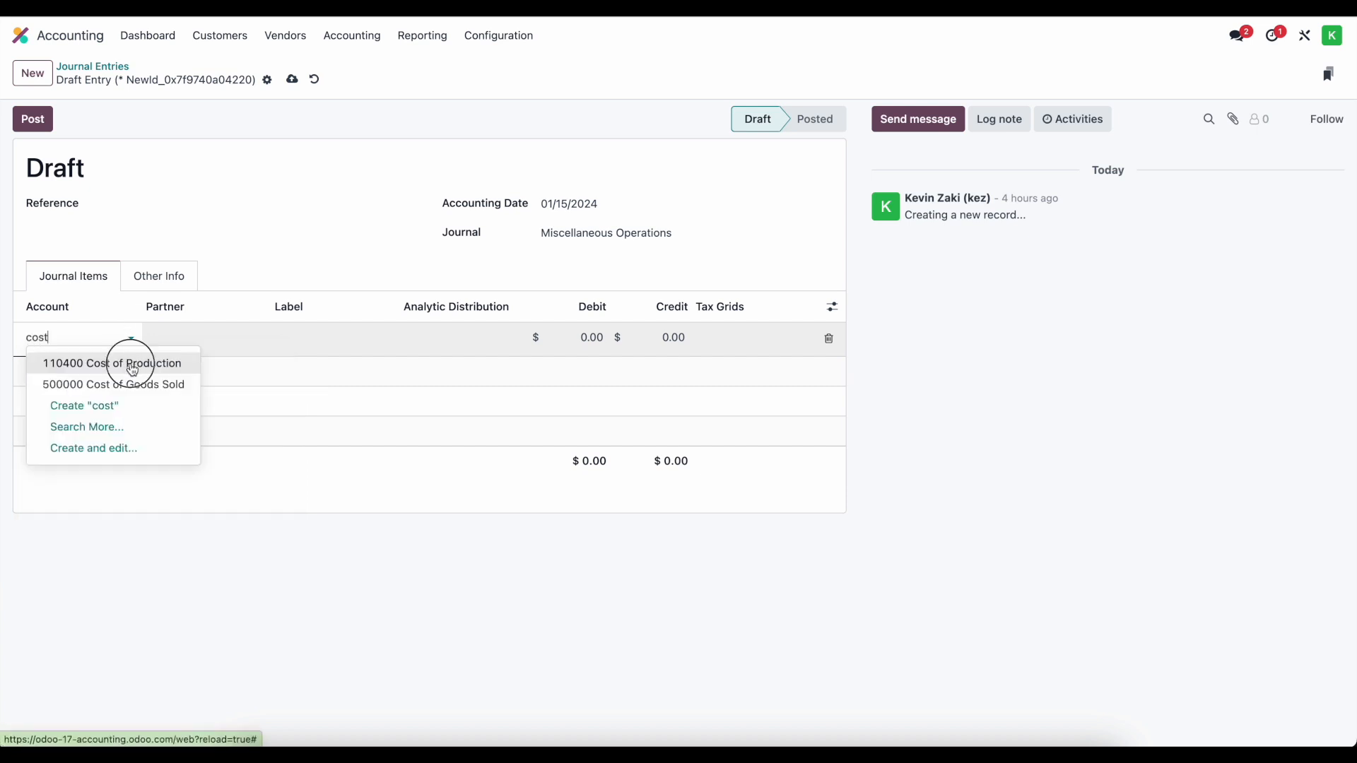
left_click(121, 360)
left_click(565, 336)
type("75")
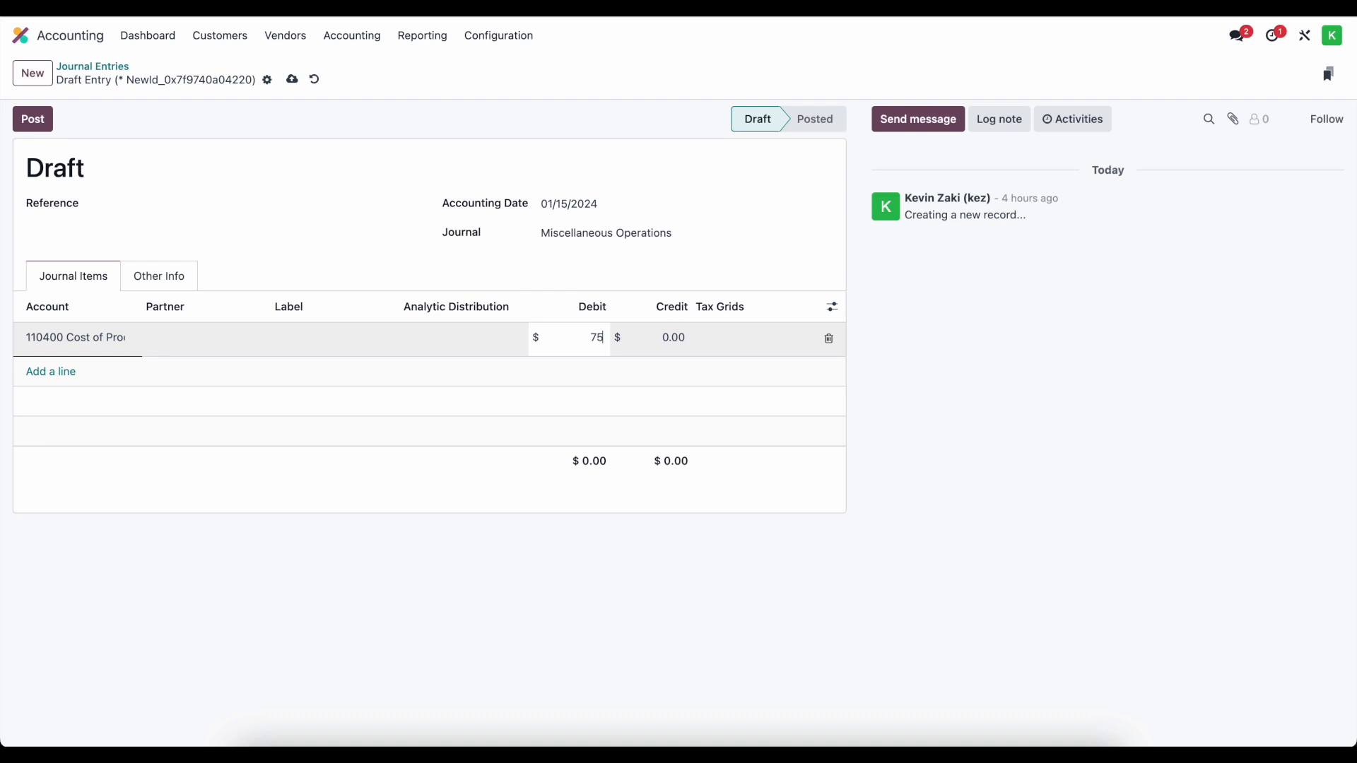
Add a second journal item crediting 630000 Salary Expenses for 25.
left_click(60, 368)
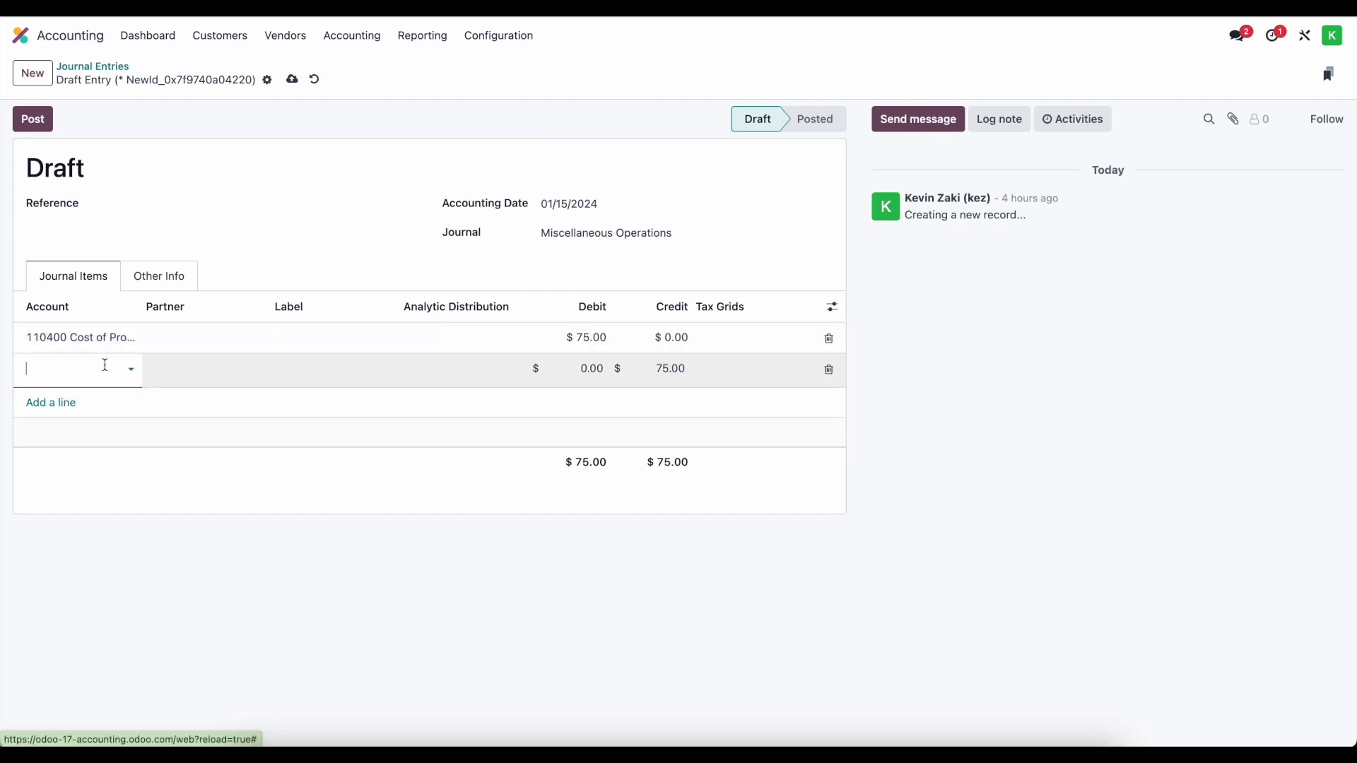
type("sal")
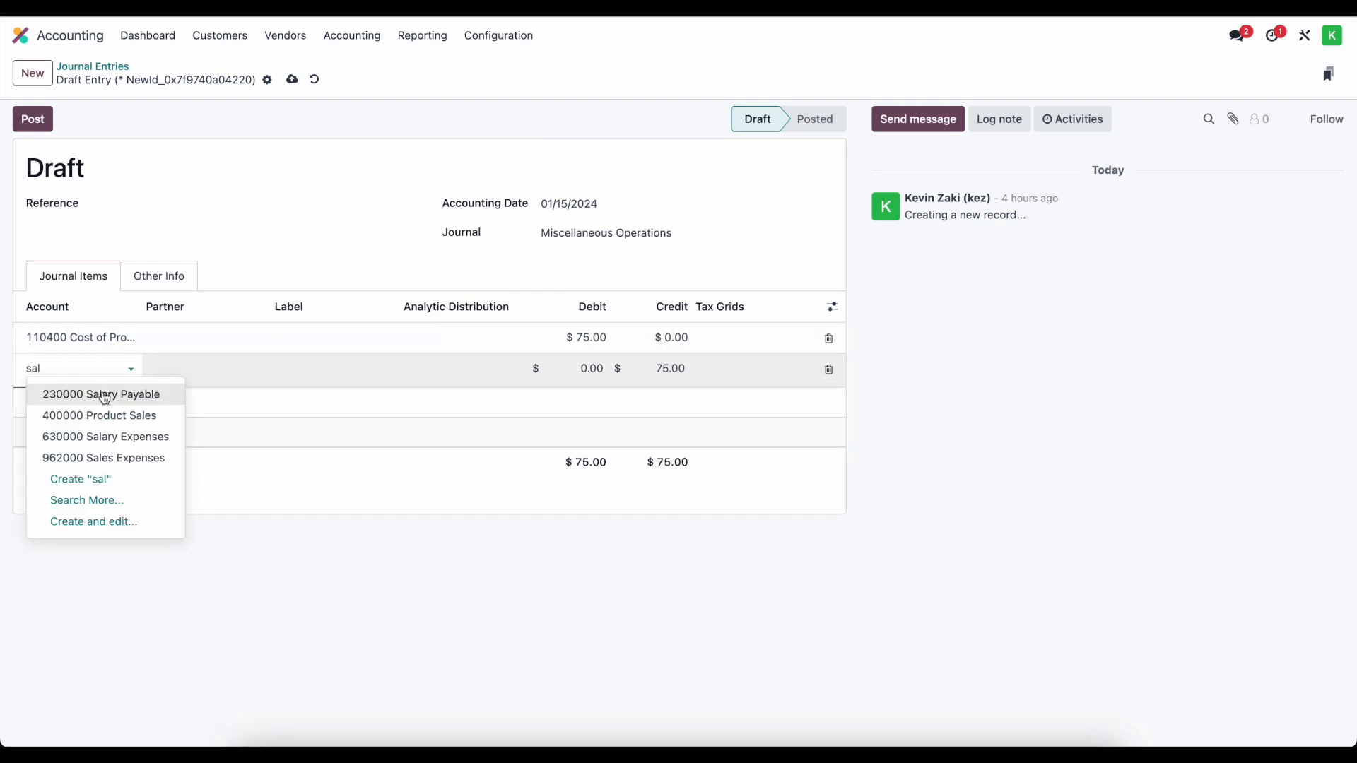
left_click(154, 437)
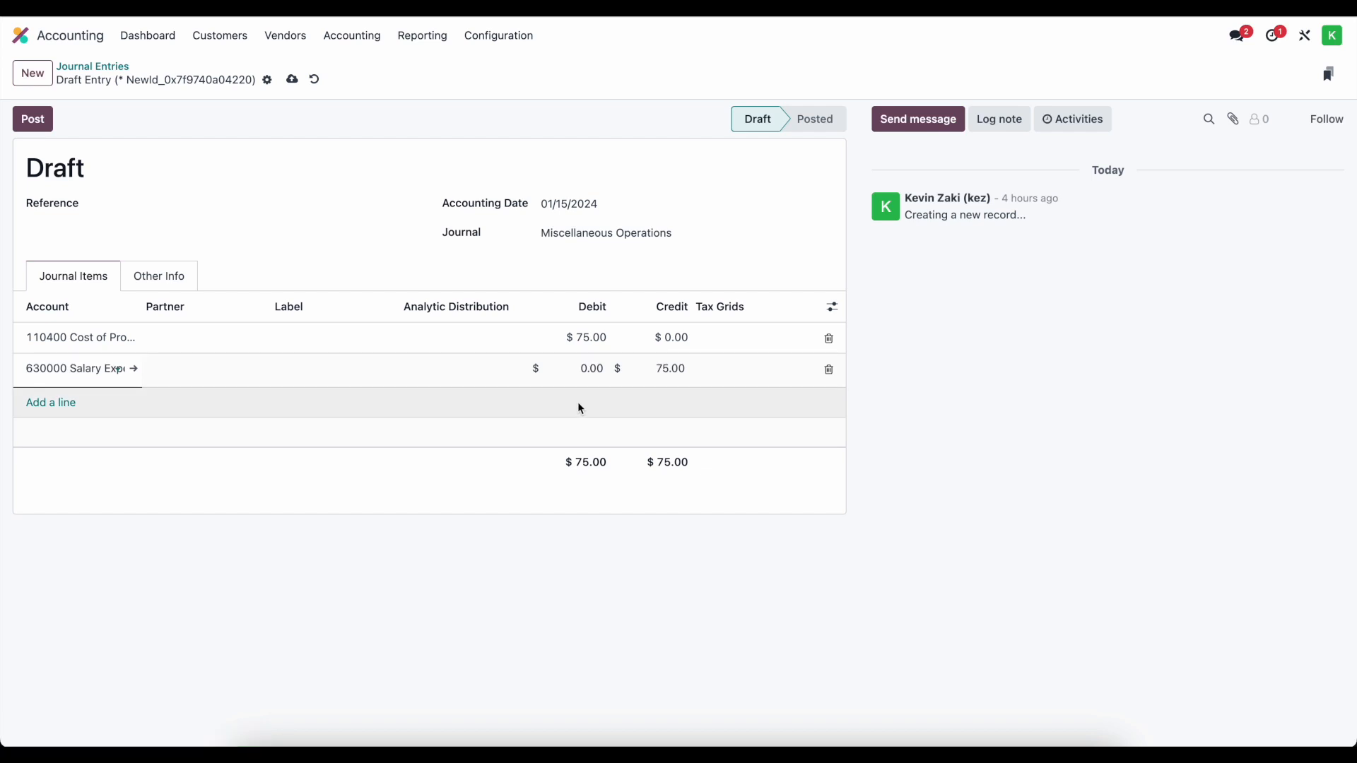
left_click(658, 370)
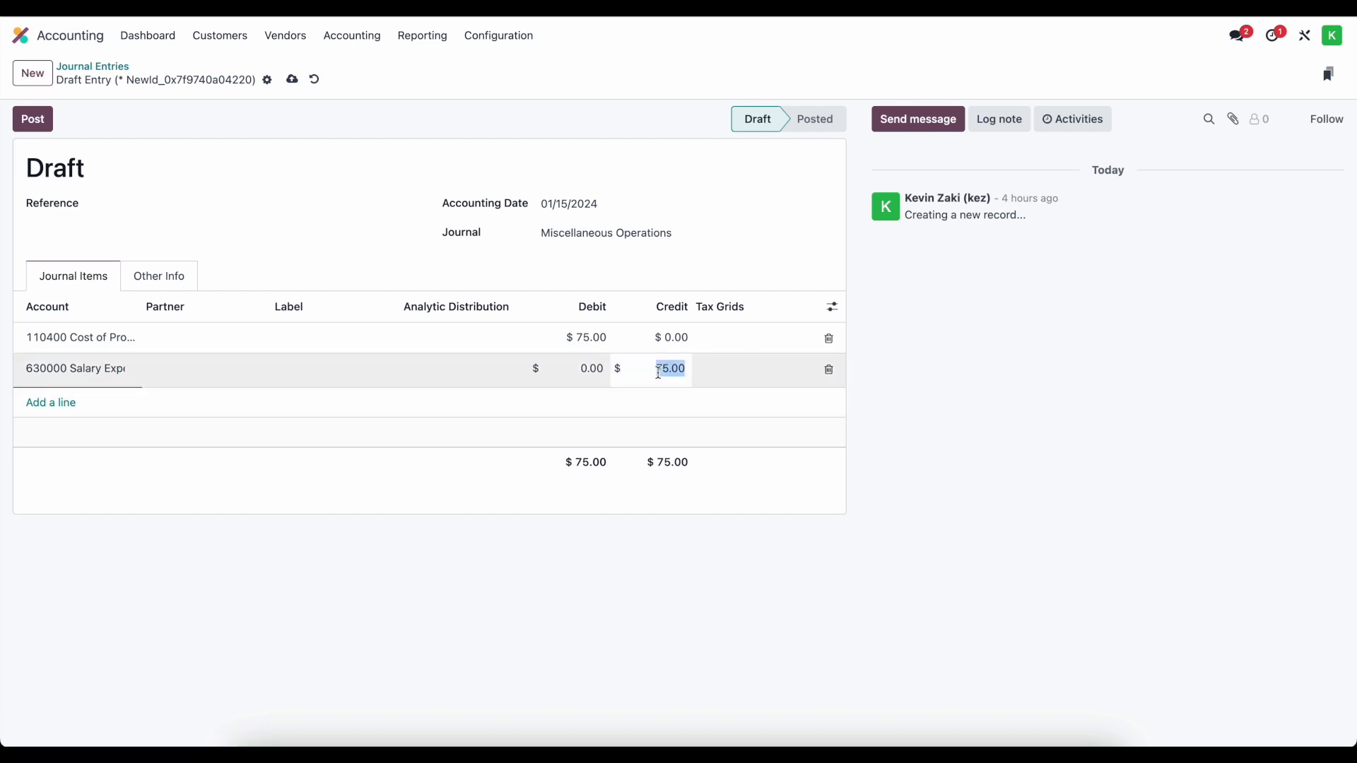
type("25")
left_click(376, 460)
Add a third journal item crediting 600200 Electric for 50, then save and post the journal entry.
left_click(53, 401)
type("60")
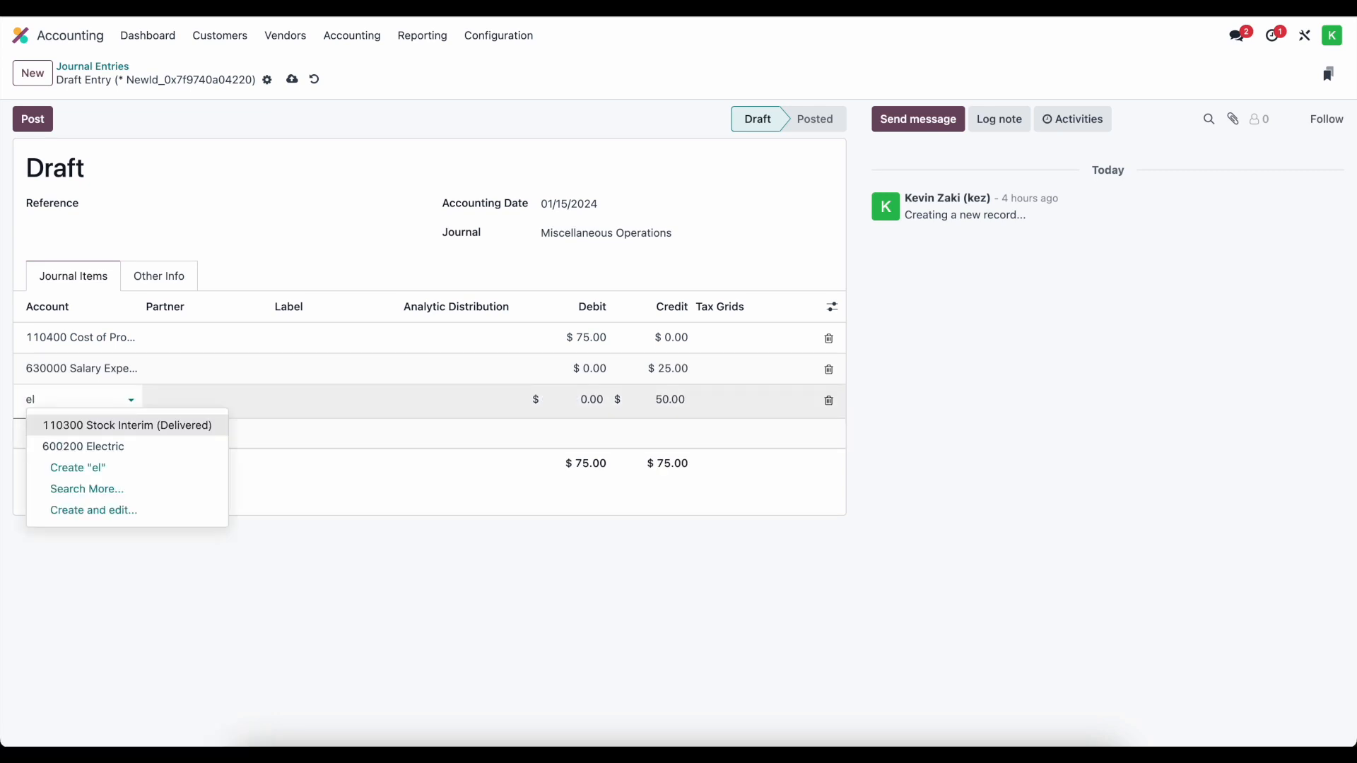
left_click(65, 448)
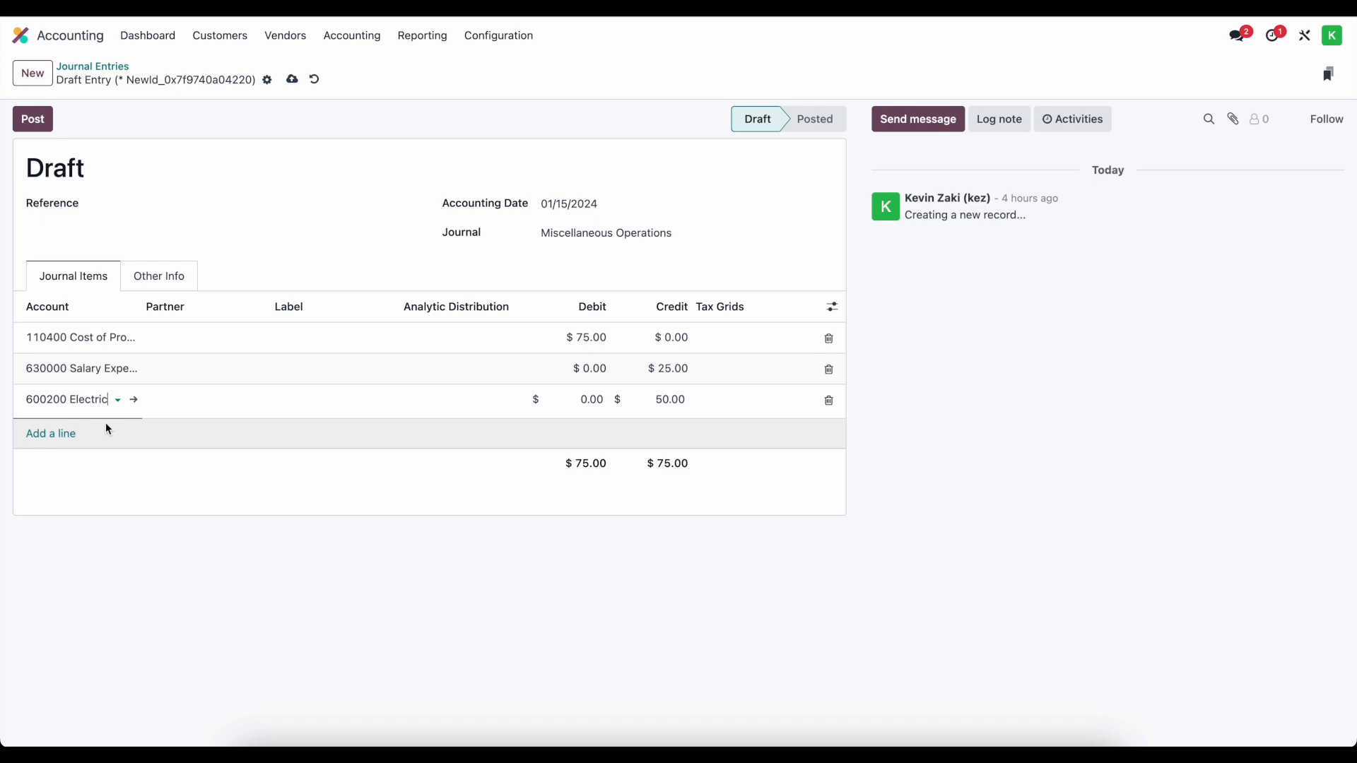
left_click(398, 421)
left_click(292, 79)
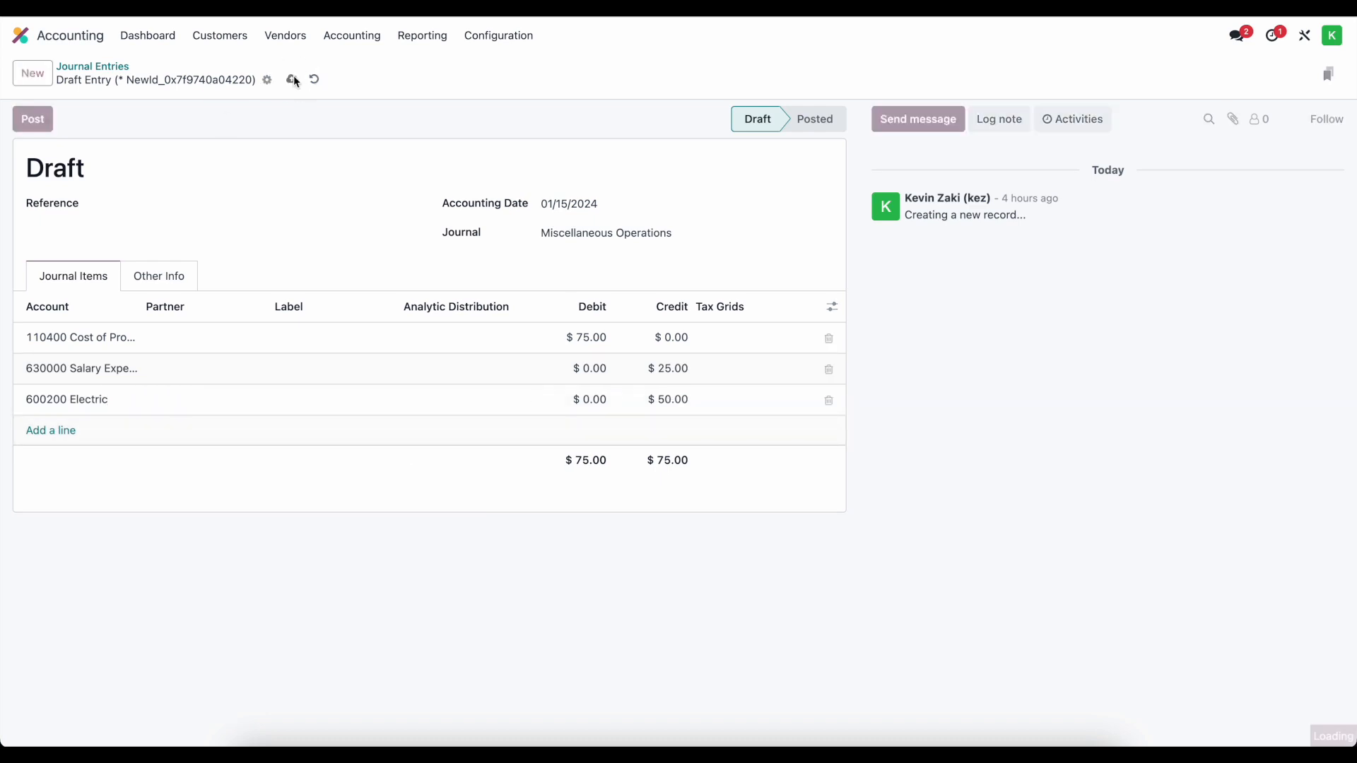
left_click(50, 126)
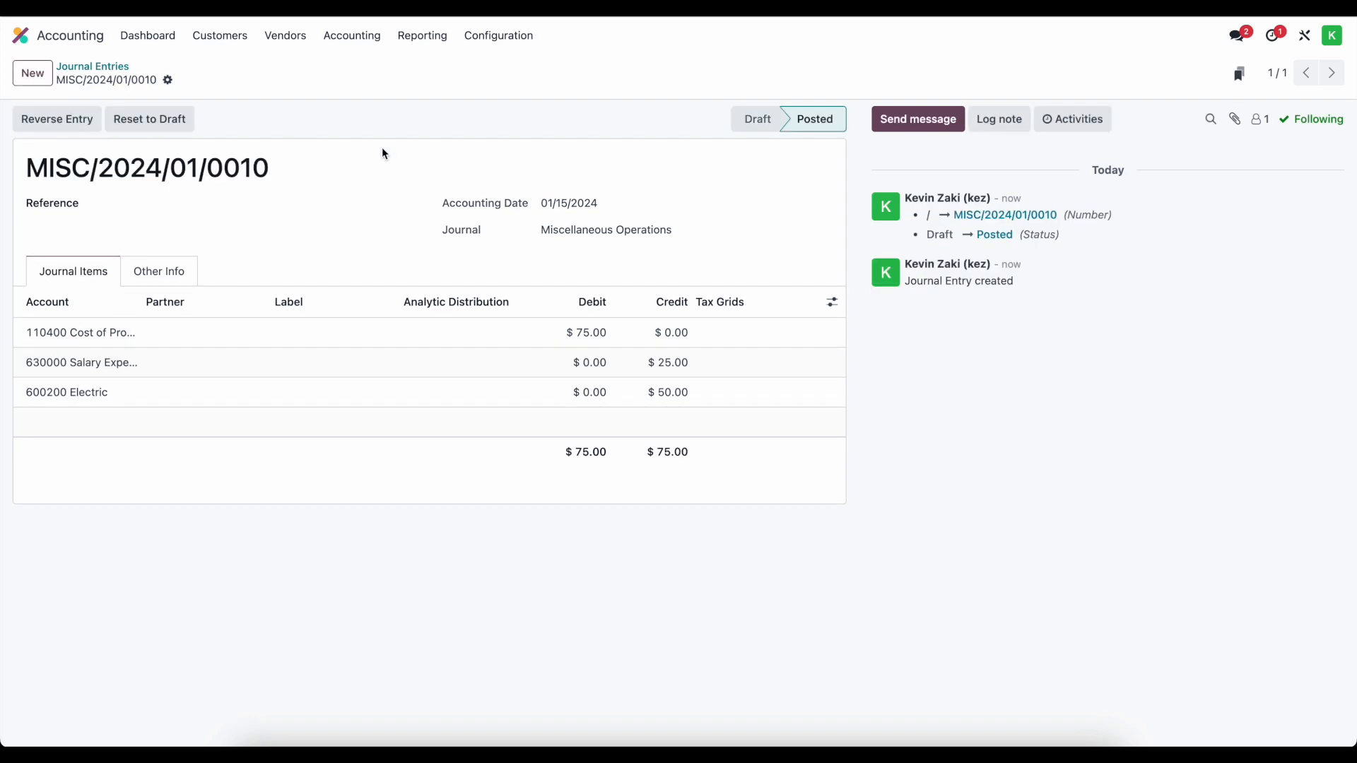
Review the balance sheet and inspect the finished product's debit in the general ledger of 110100 Stock Valuation (Automated).
left_click(407, 37)
left_click(441, 90)
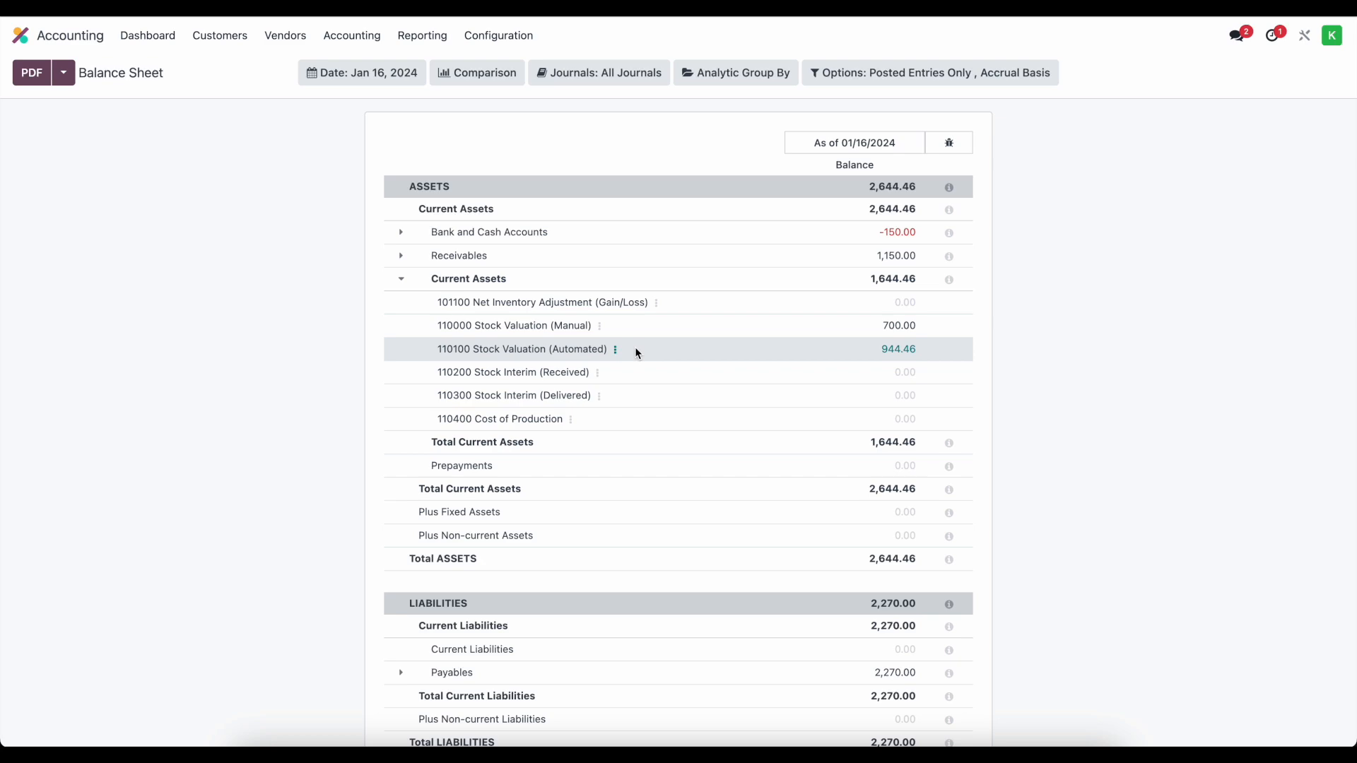
left_click(615, 350)
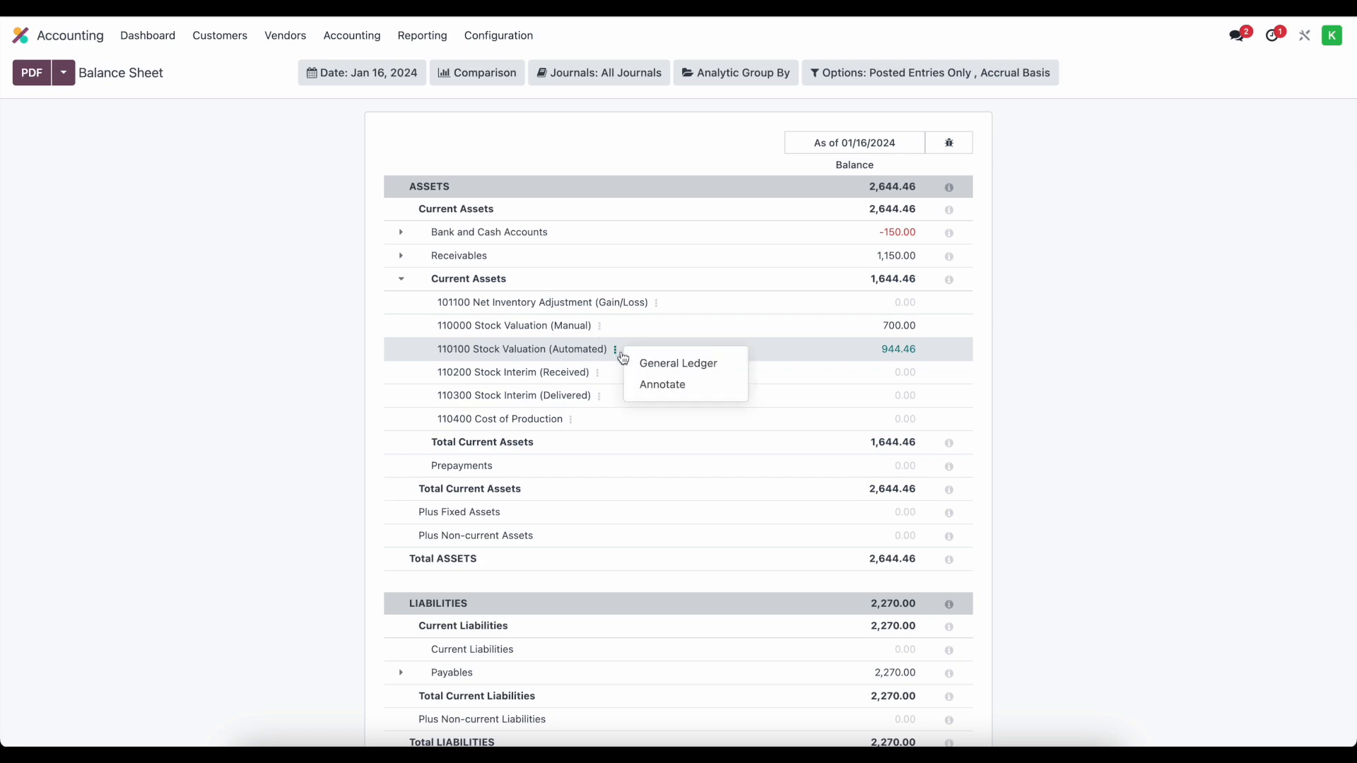
left_click(643, 364)
scroll(669, 514, "down", 15)
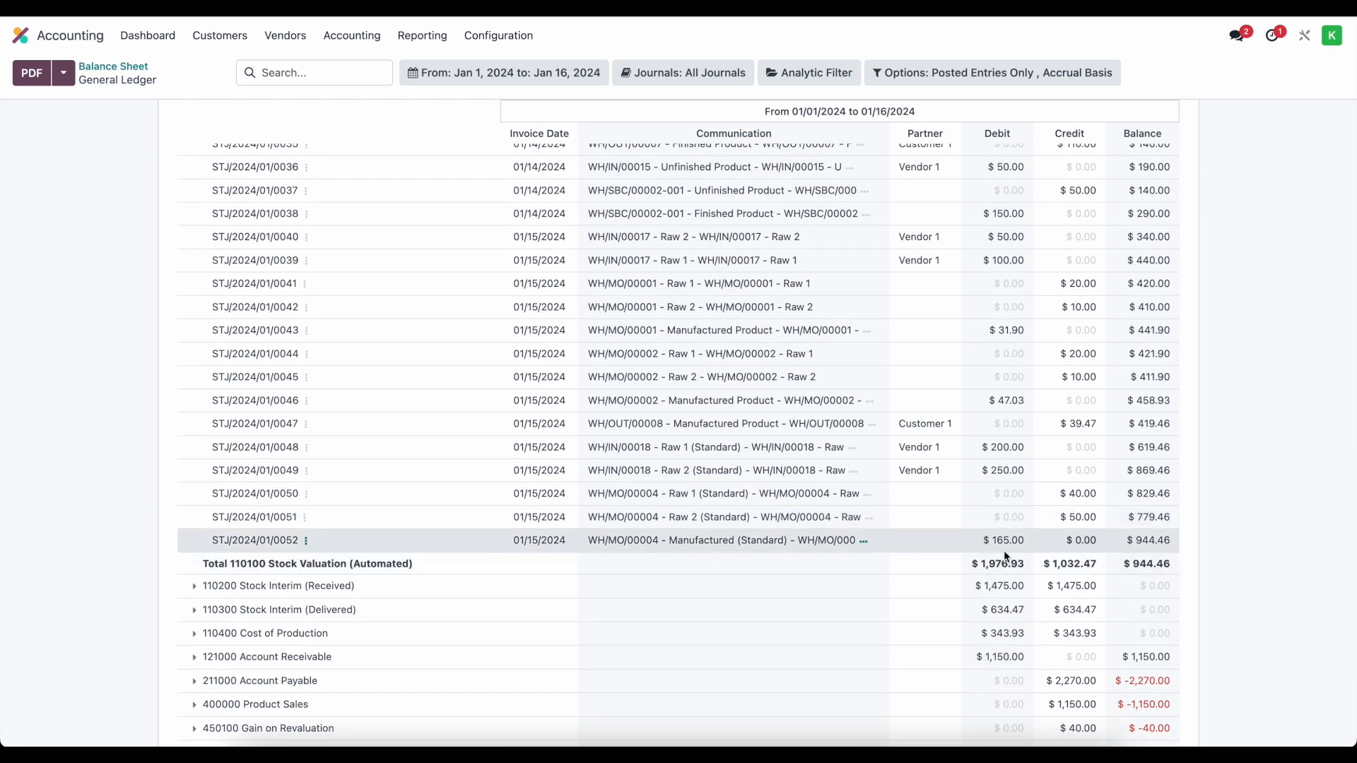
left_click_drag(983, 541, 1015, 544)
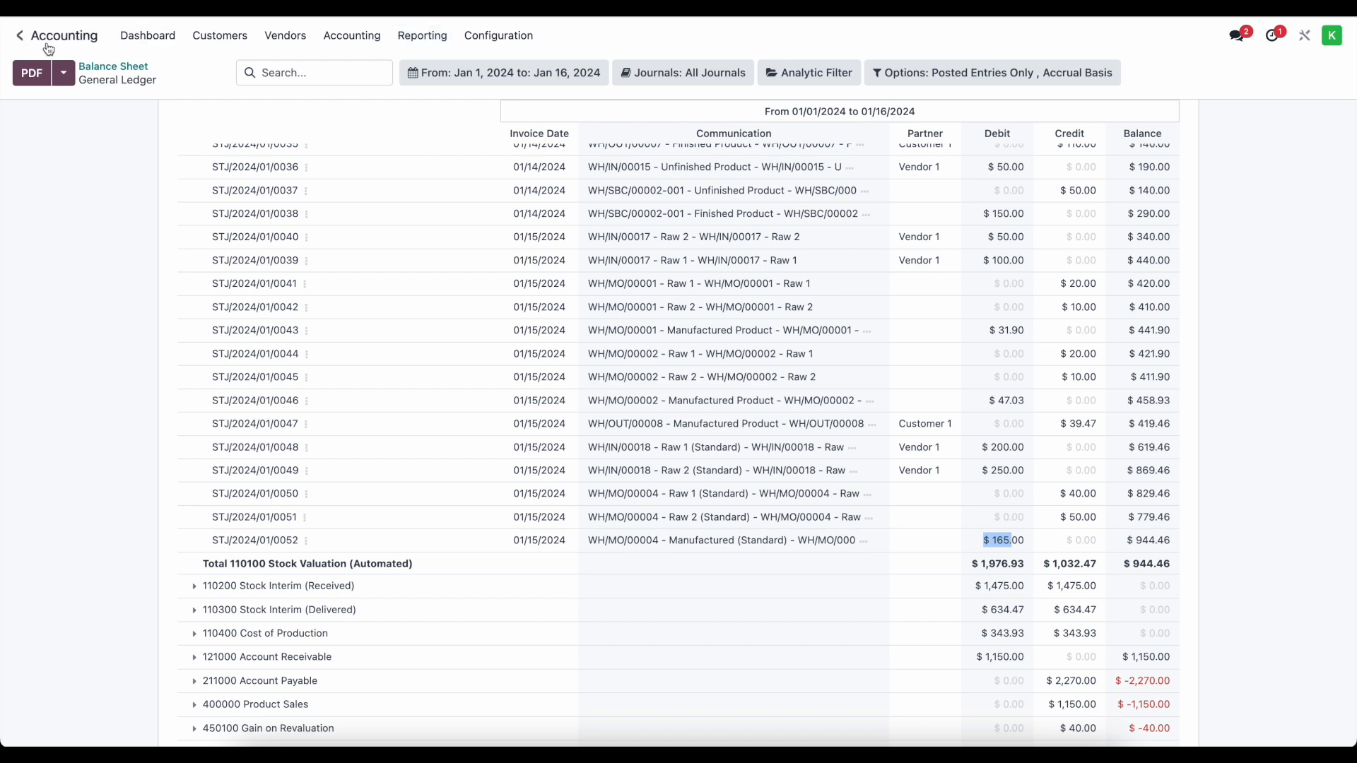
Switch to the Manufacturing app and view the Production Analysis report as a pivot table.
left_click(21, 36)
left_click(742, 406)
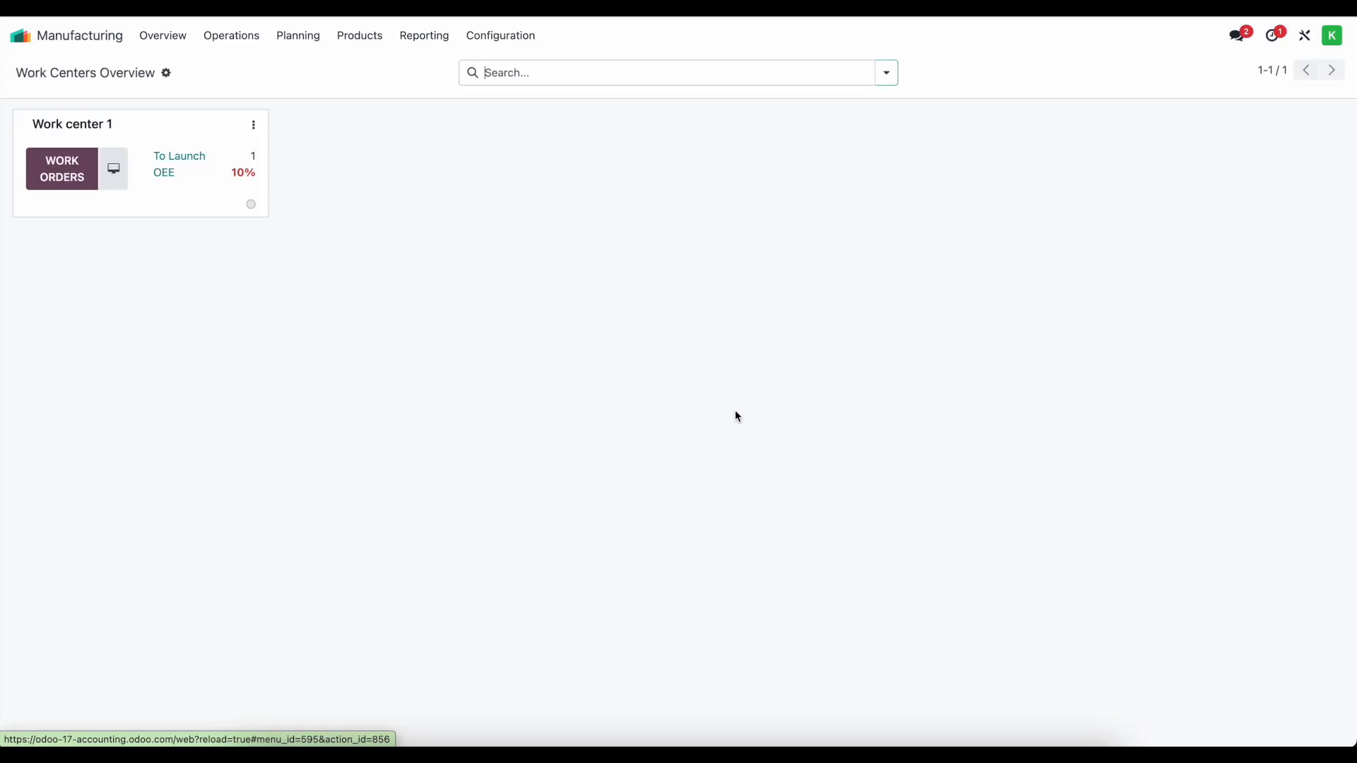
left_click(360, 36)
mouse_move(429, 45)
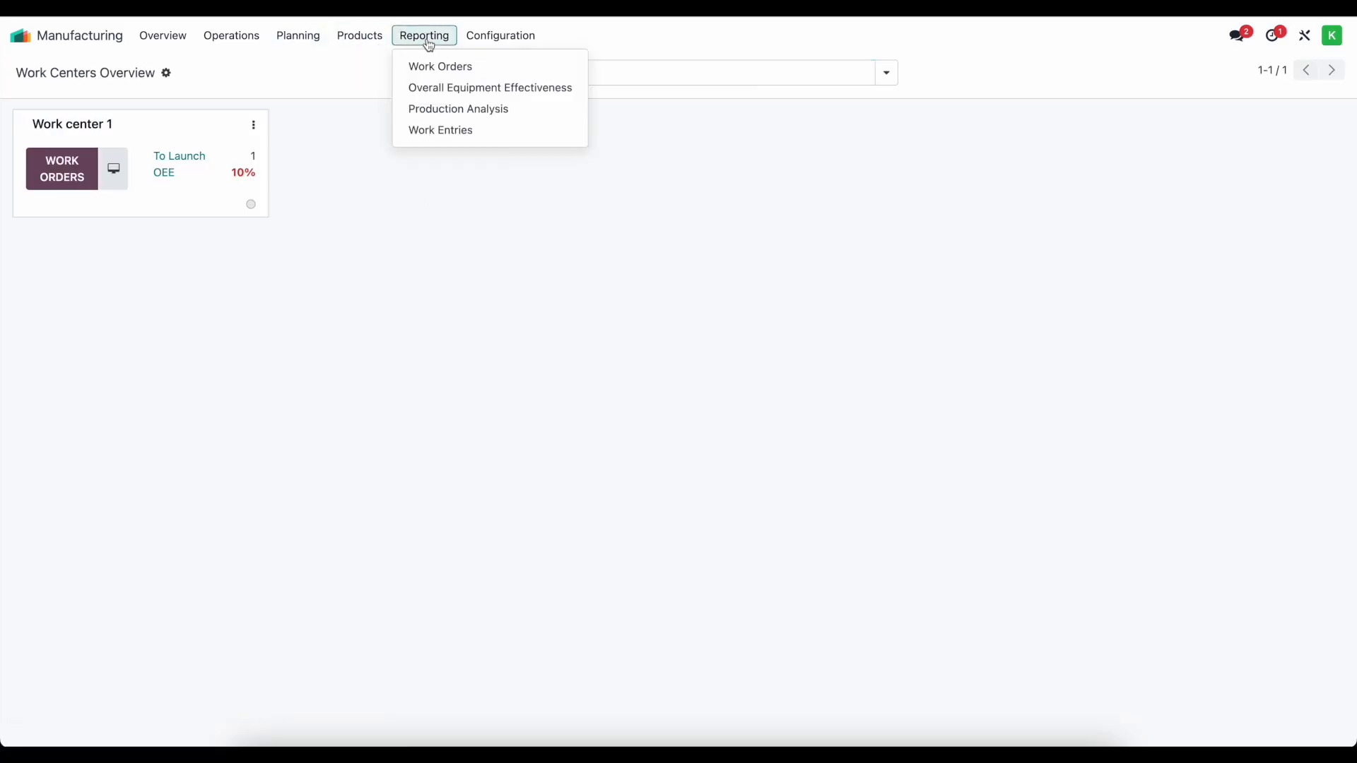
left_click(450, 109)
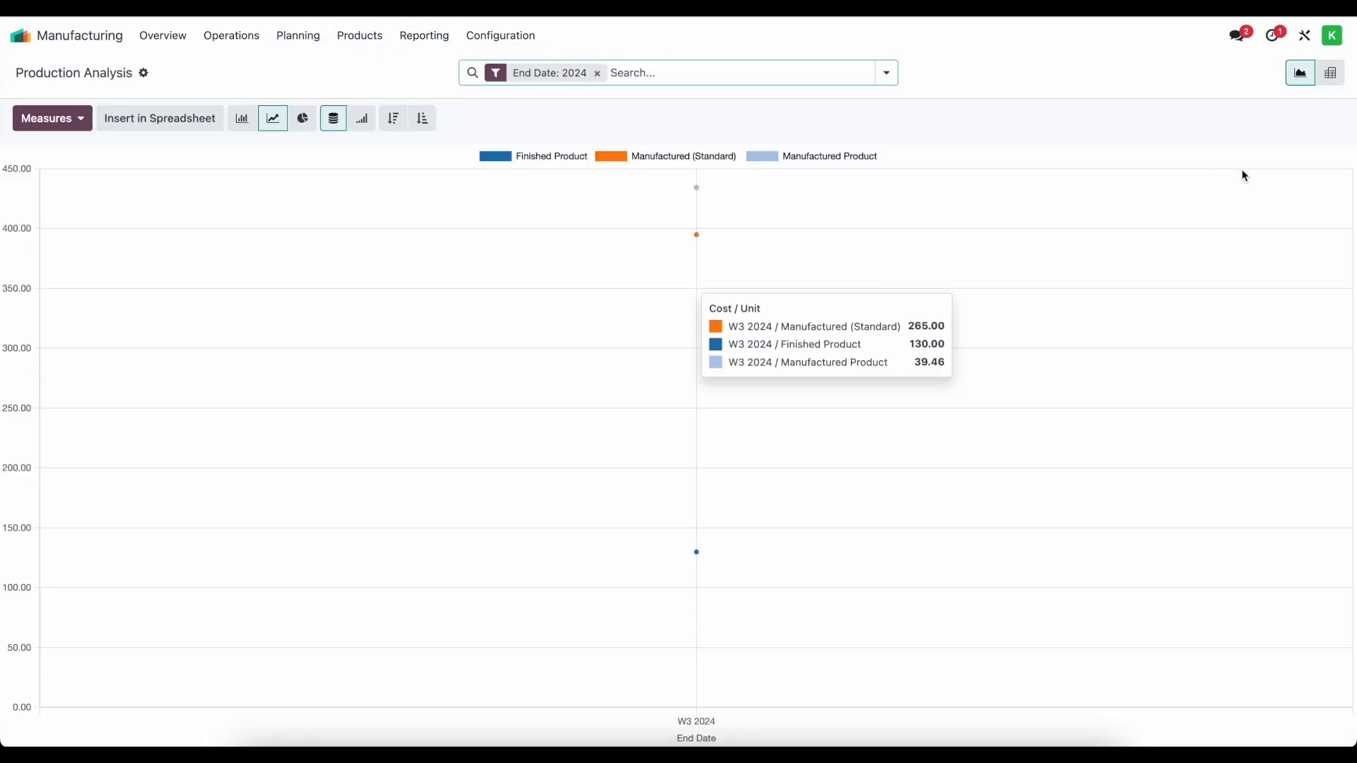
left_click(1329, 73)
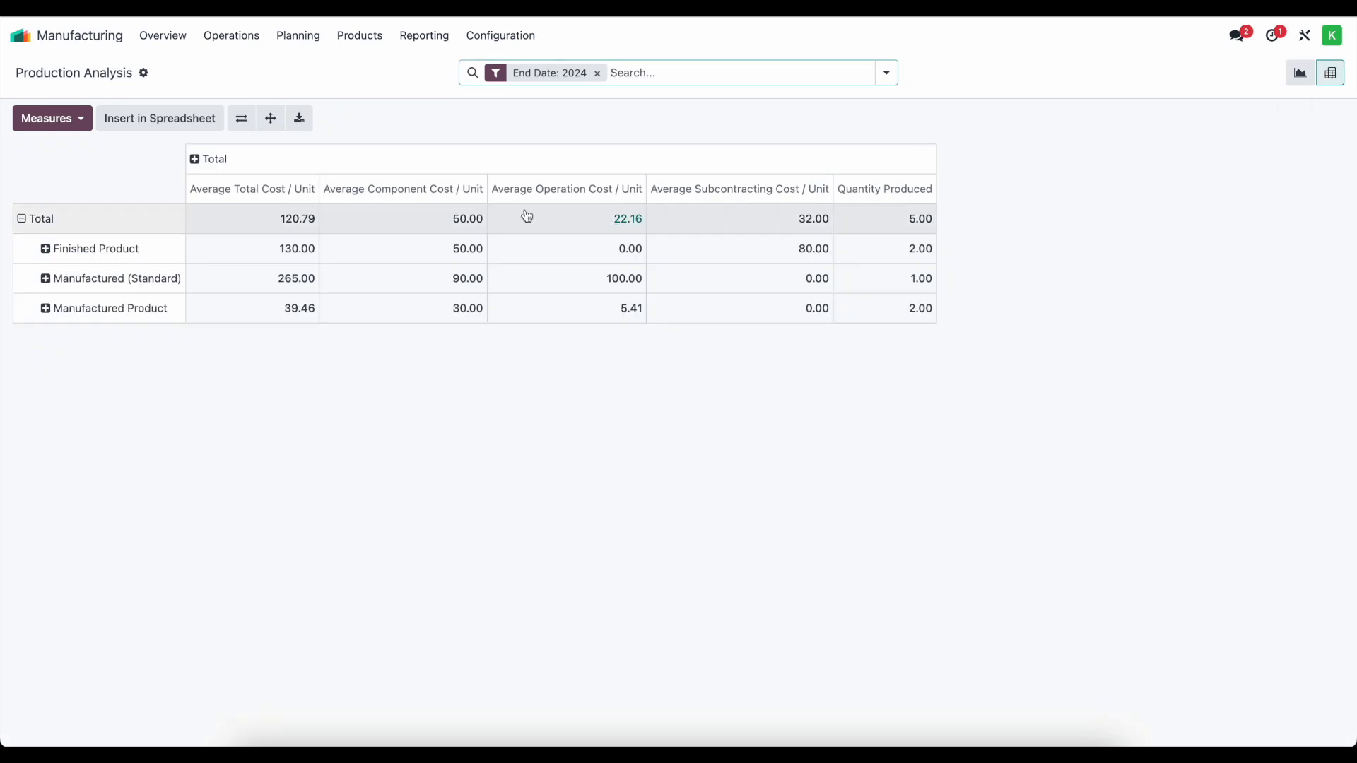
Collapse the product rows and remove the average cost and Quantity Produced measures from the pivot.
left_click(34, 219)
left_click(67, 158)
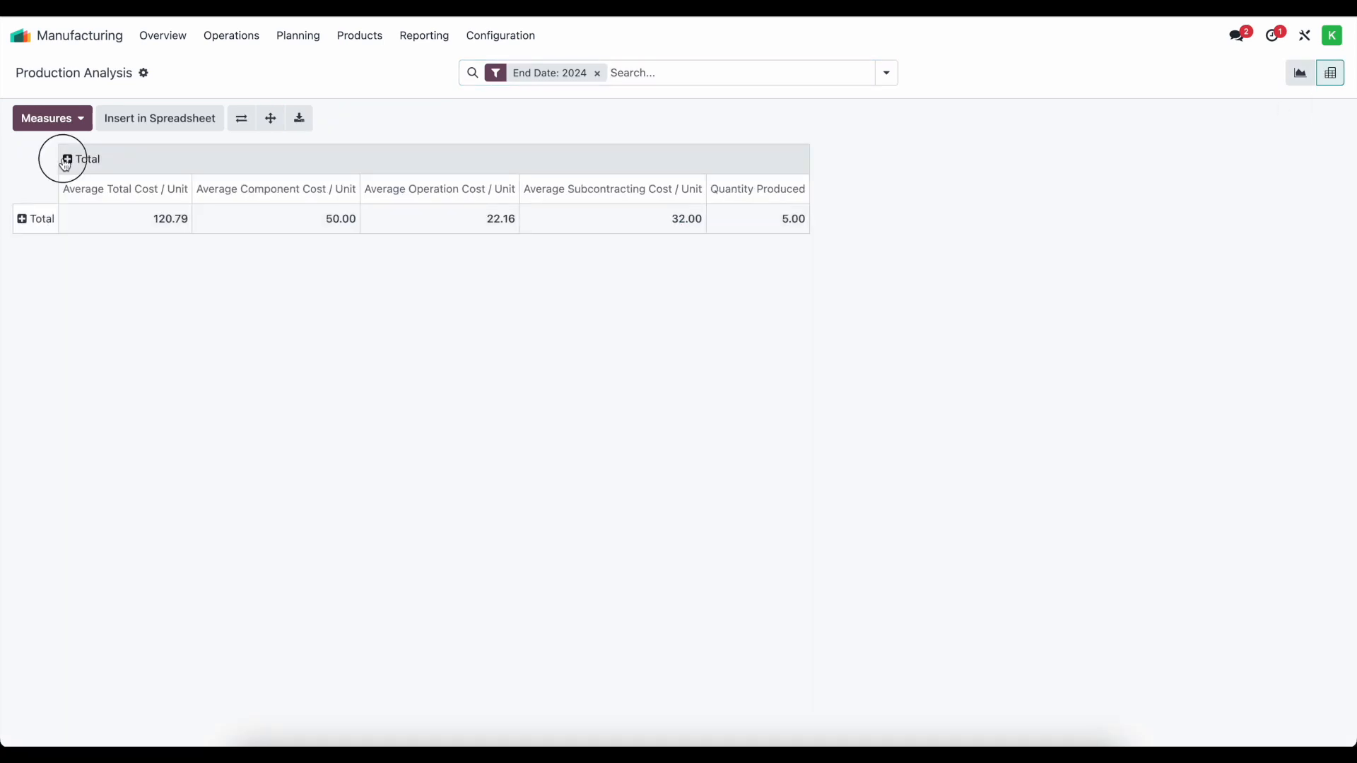
left_click(68, 115)
left_click(95, 194)
left_click(96, 152)
left_click(94, 216)
left_click(100, 237)
left_click(106, 301)
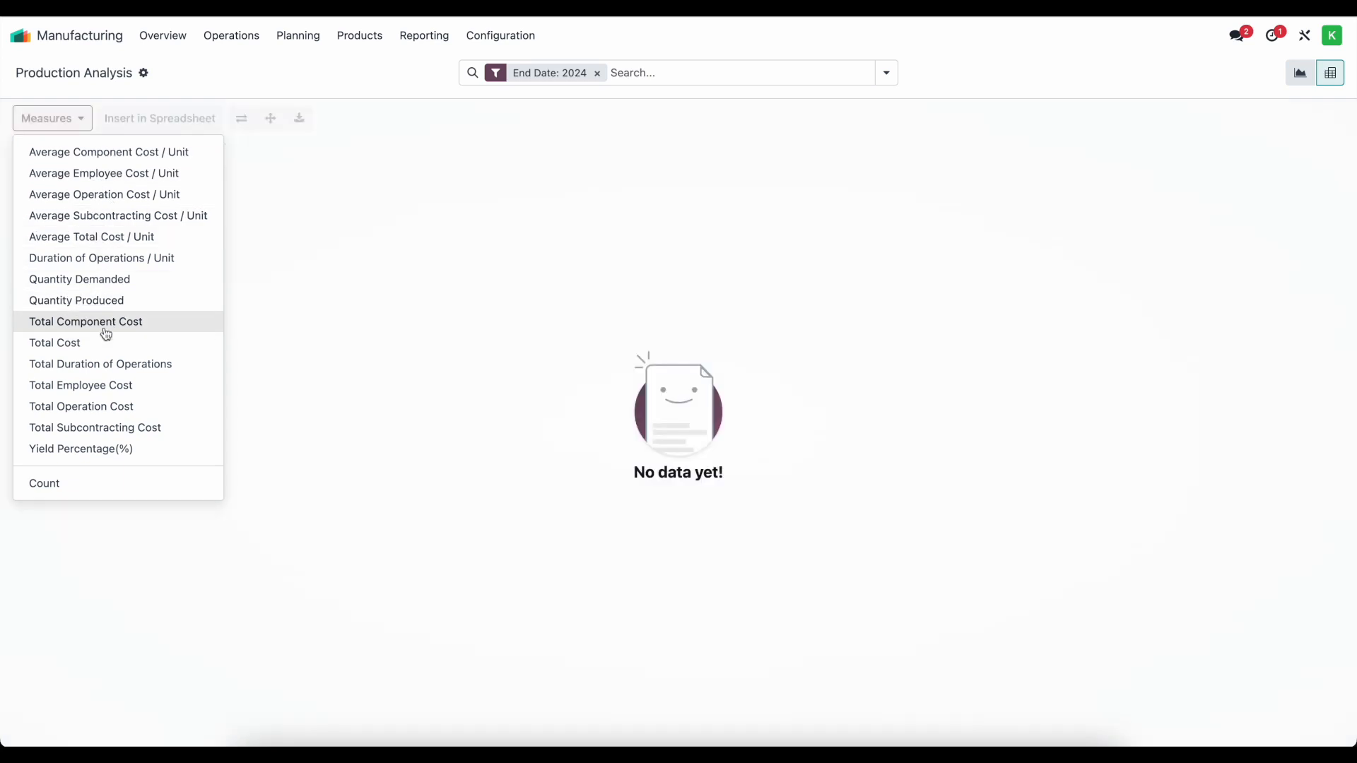
Add the Total Employee Cost, Total Operation Cost and Total Component Cost measures and group the pivot rows by Product.
left_click(110, 394)
left_click(112, 410)
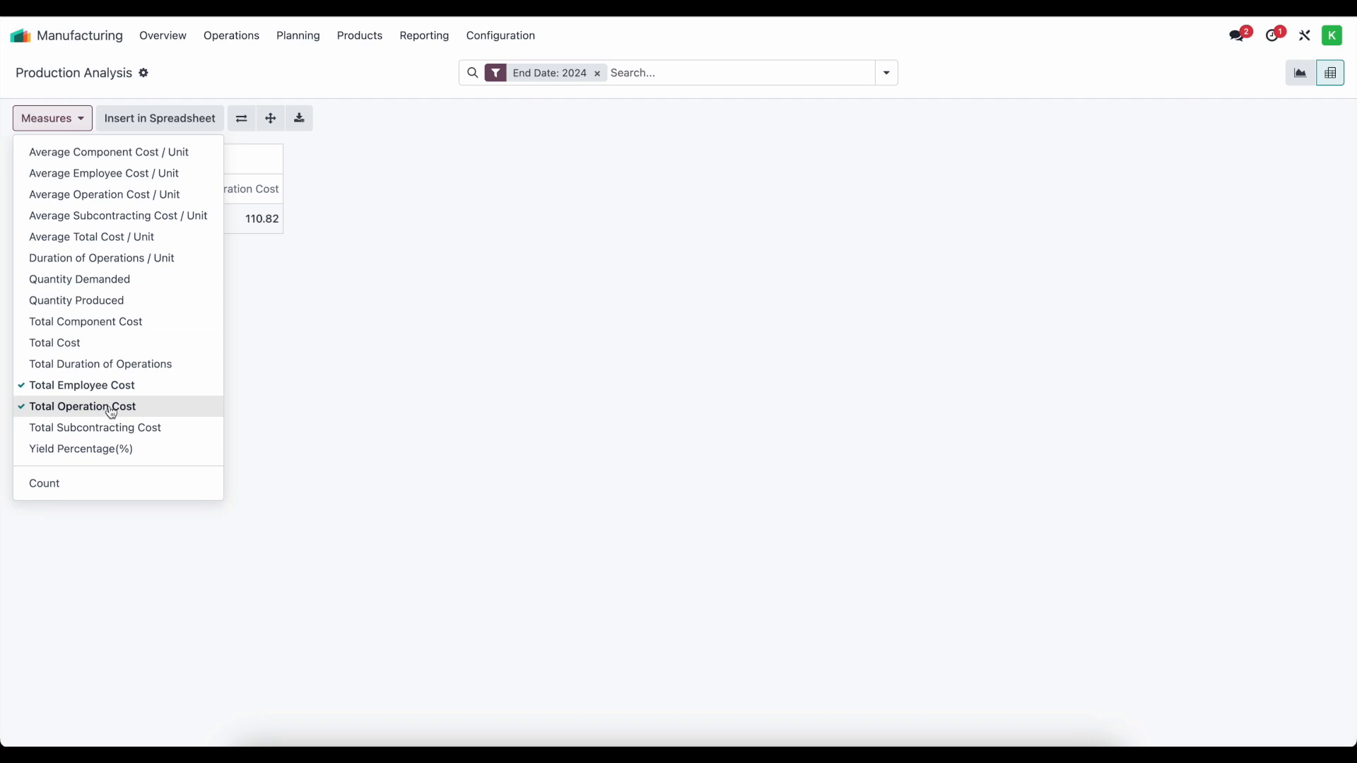
left_click(100, 328)
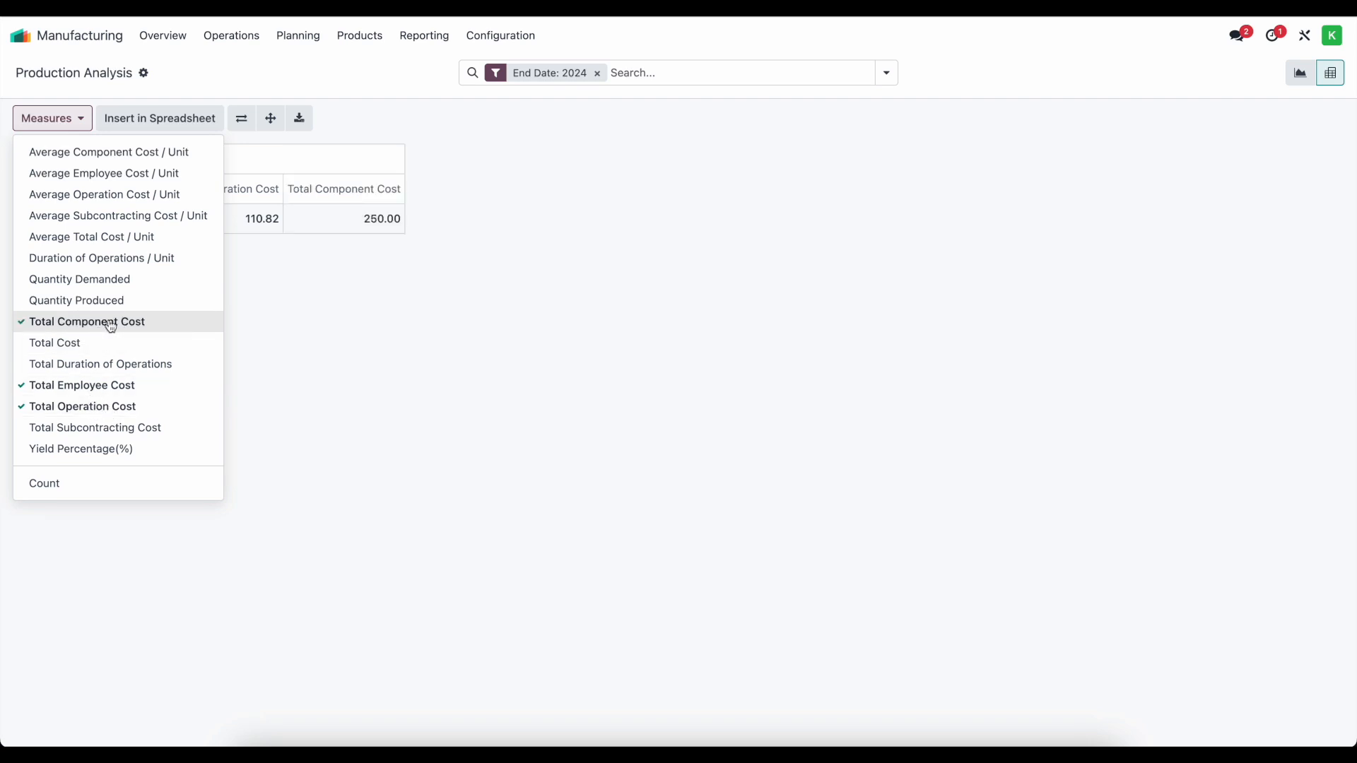
left_click(342, 294)
left_click(27, 228)
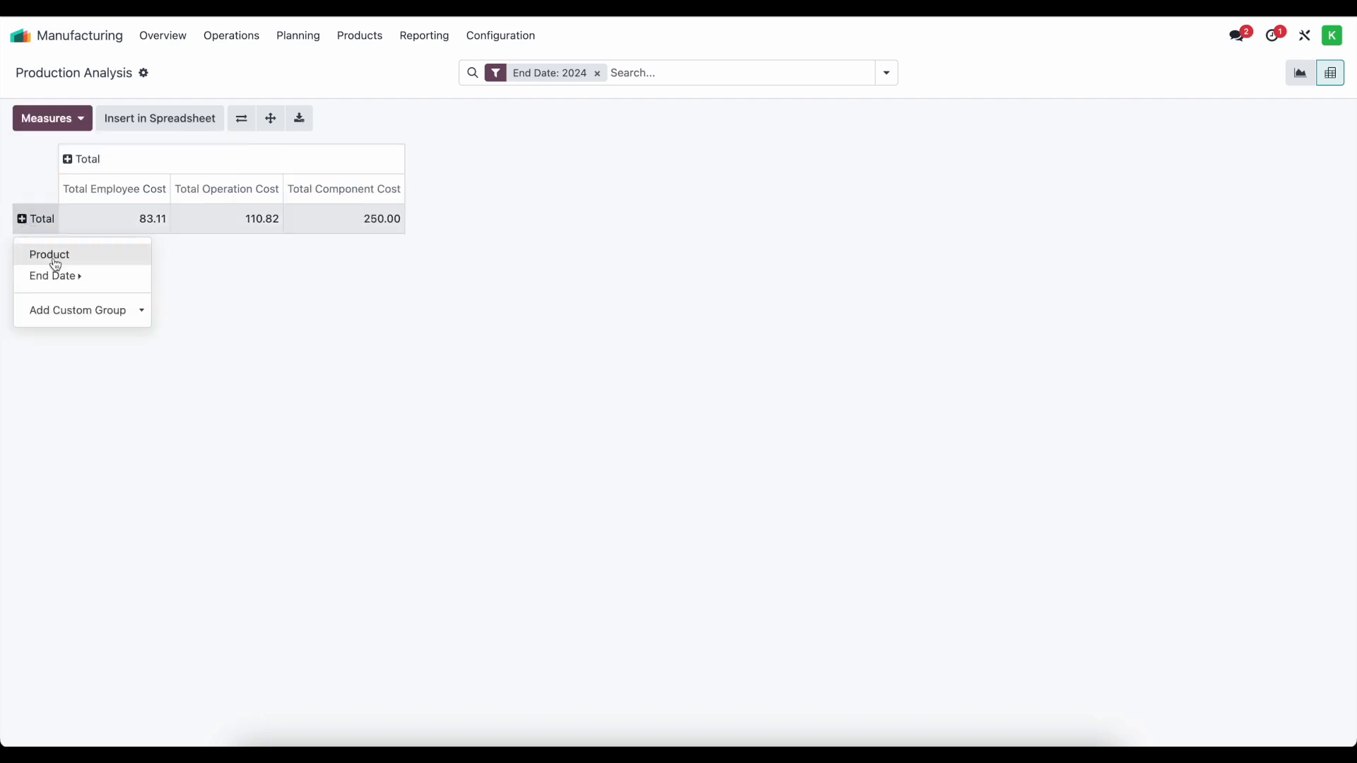
left_click(55, 257)
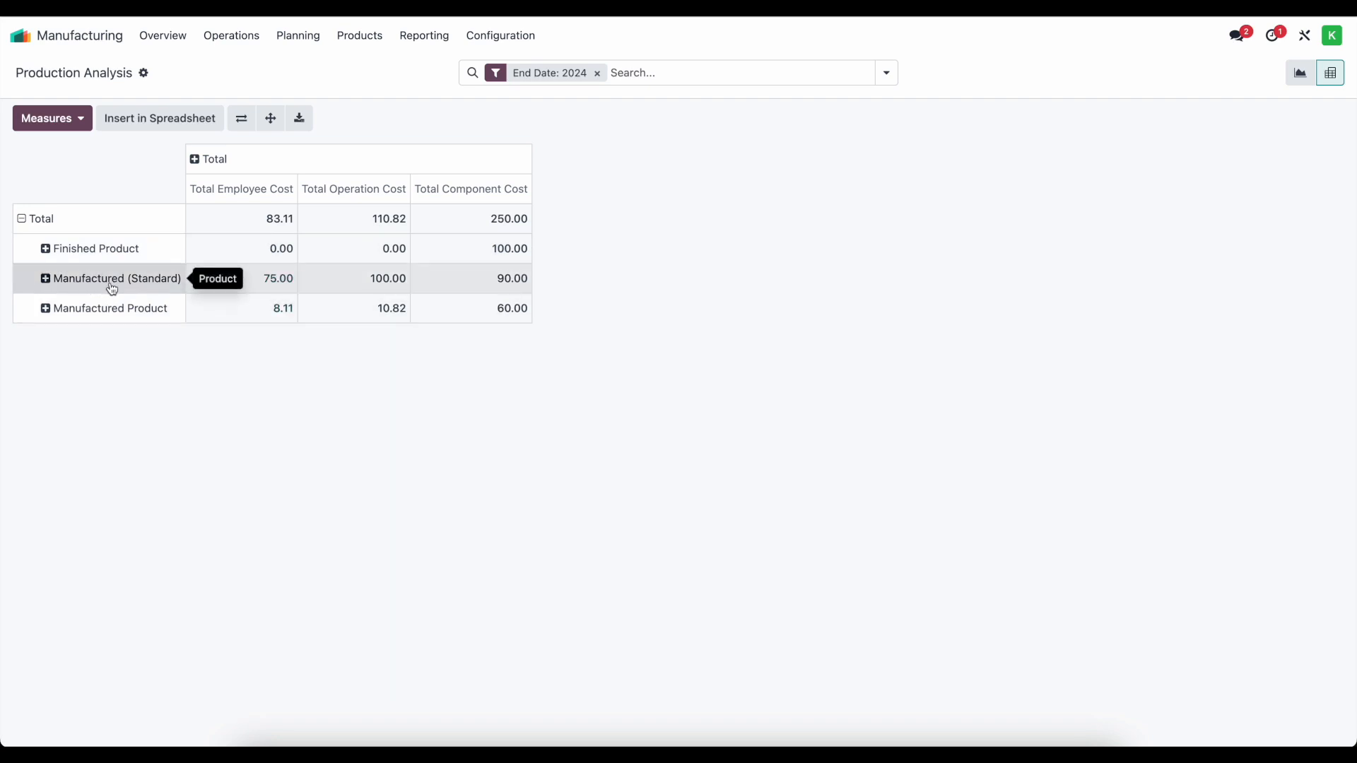
Add the Total Cost and Quantity Produced measures to the pivot.
left_click(75, 122)
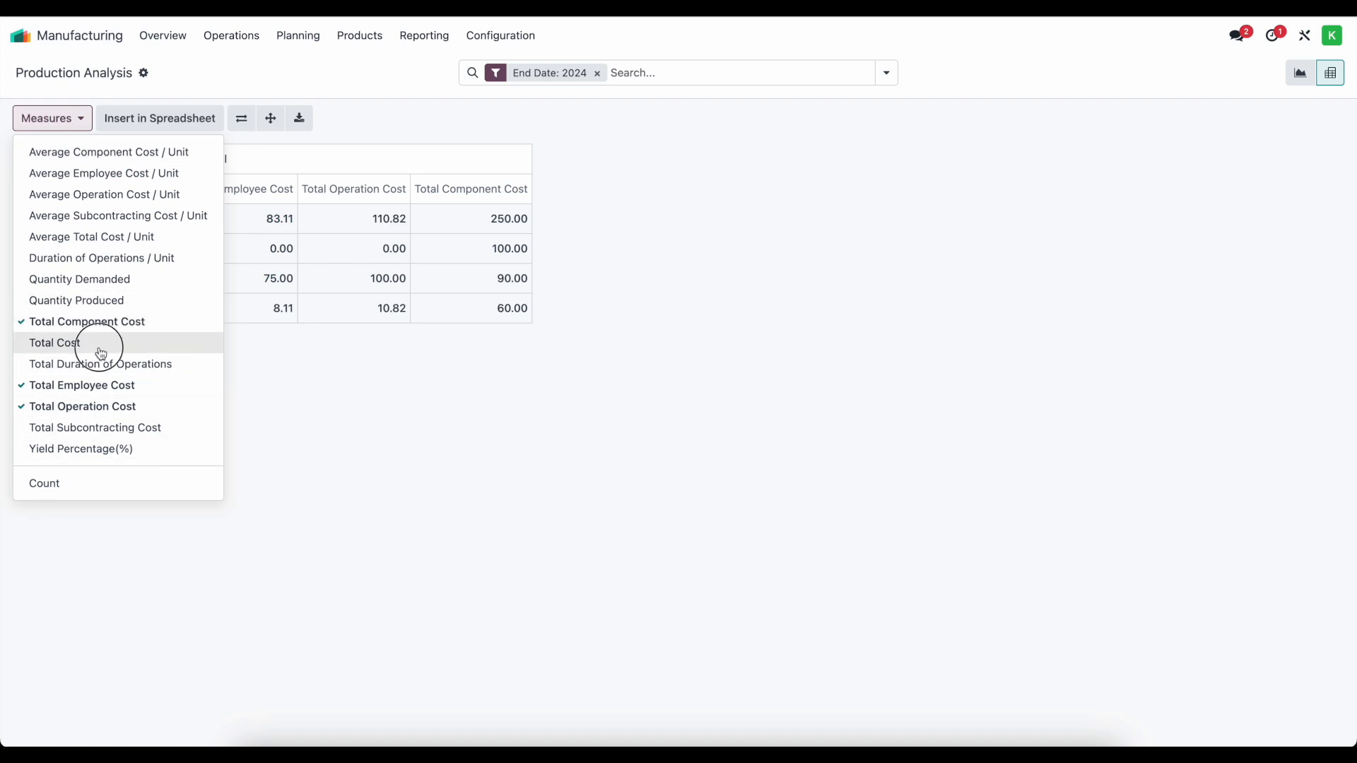
left_click(97, 344)
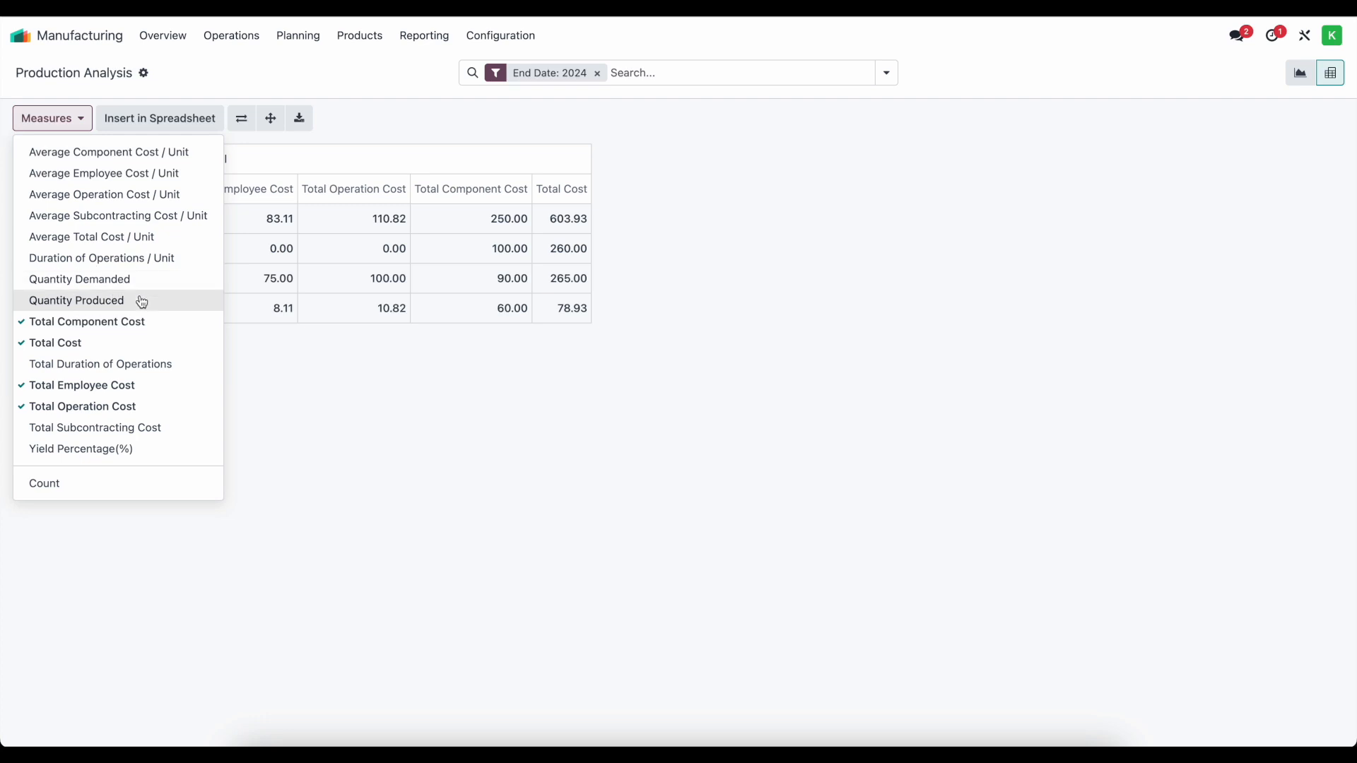
left_click(110, 303)
left_click(349, 385)
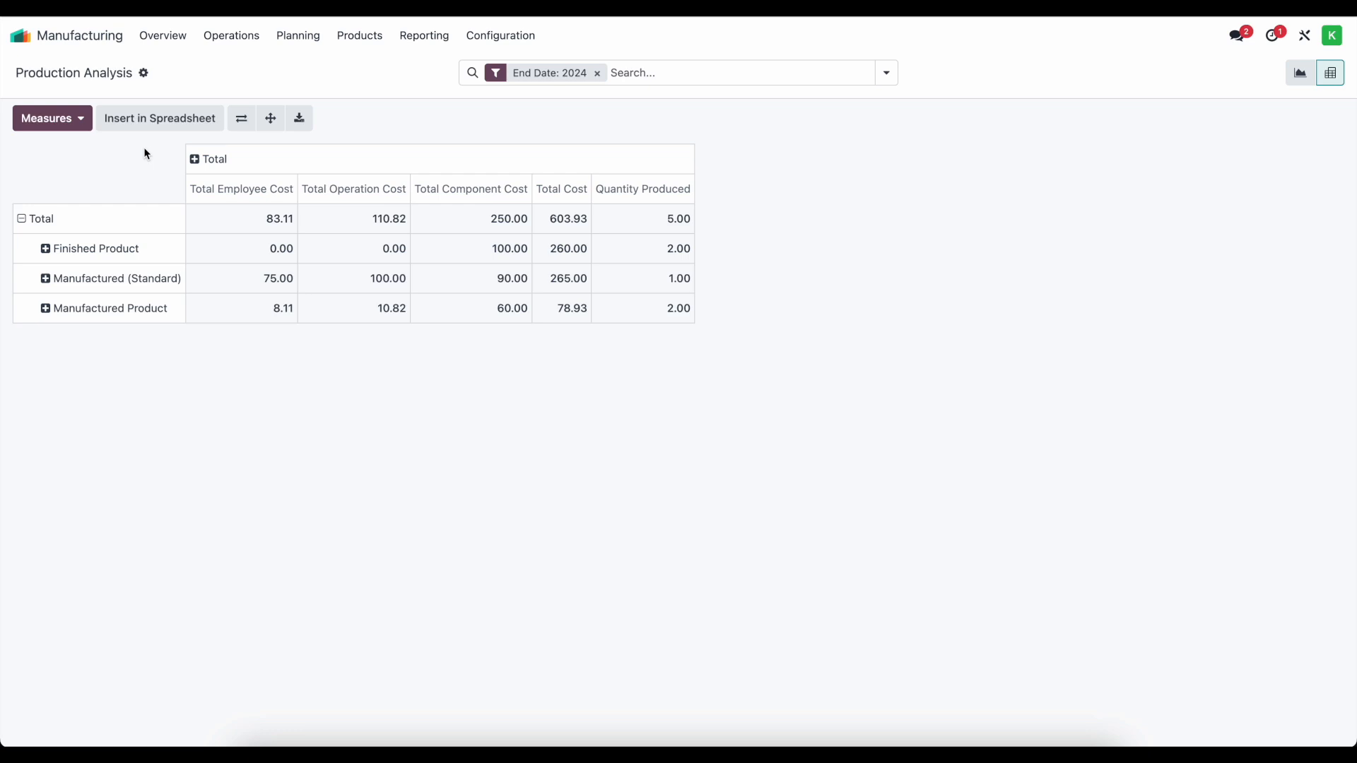
Insert the pivot into the existing Manufacturing Variance spreadsheet.
left_click(159, 130)
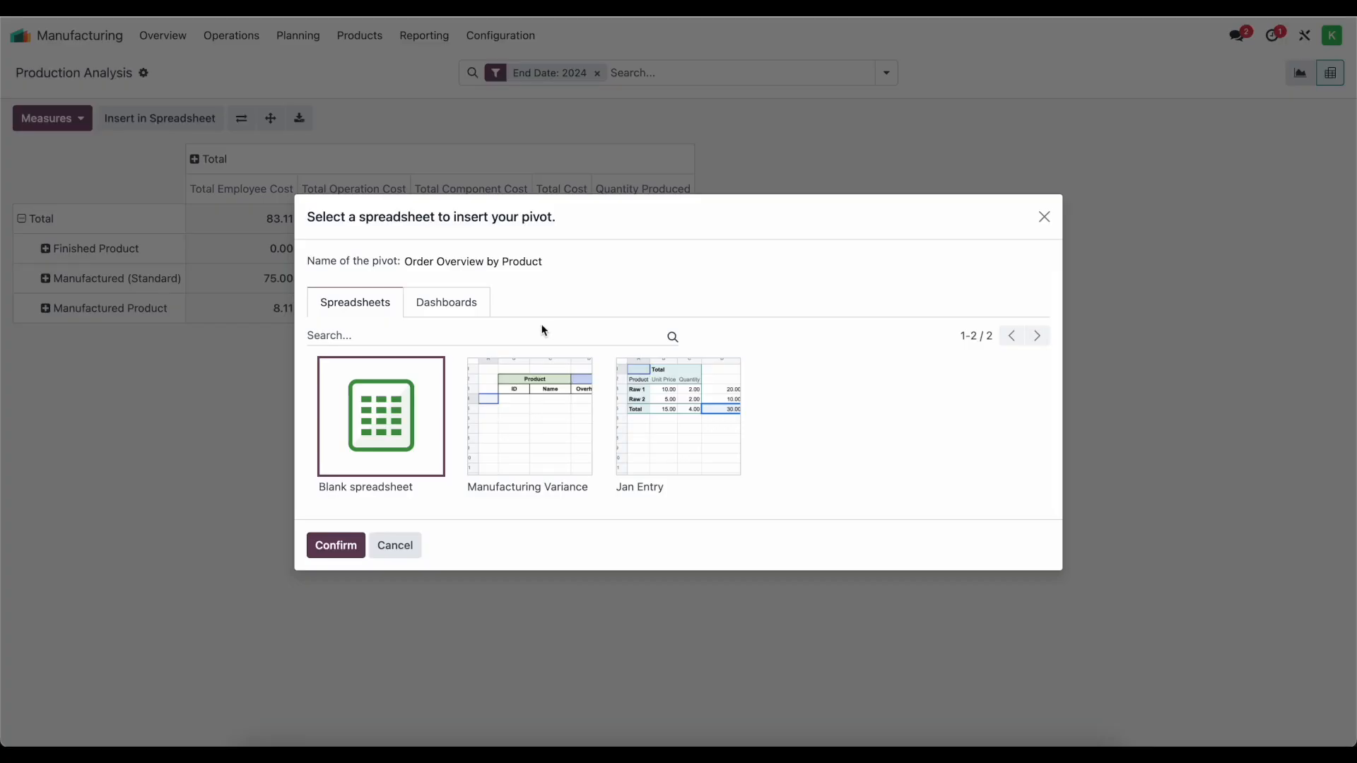
left_click(515, 423)
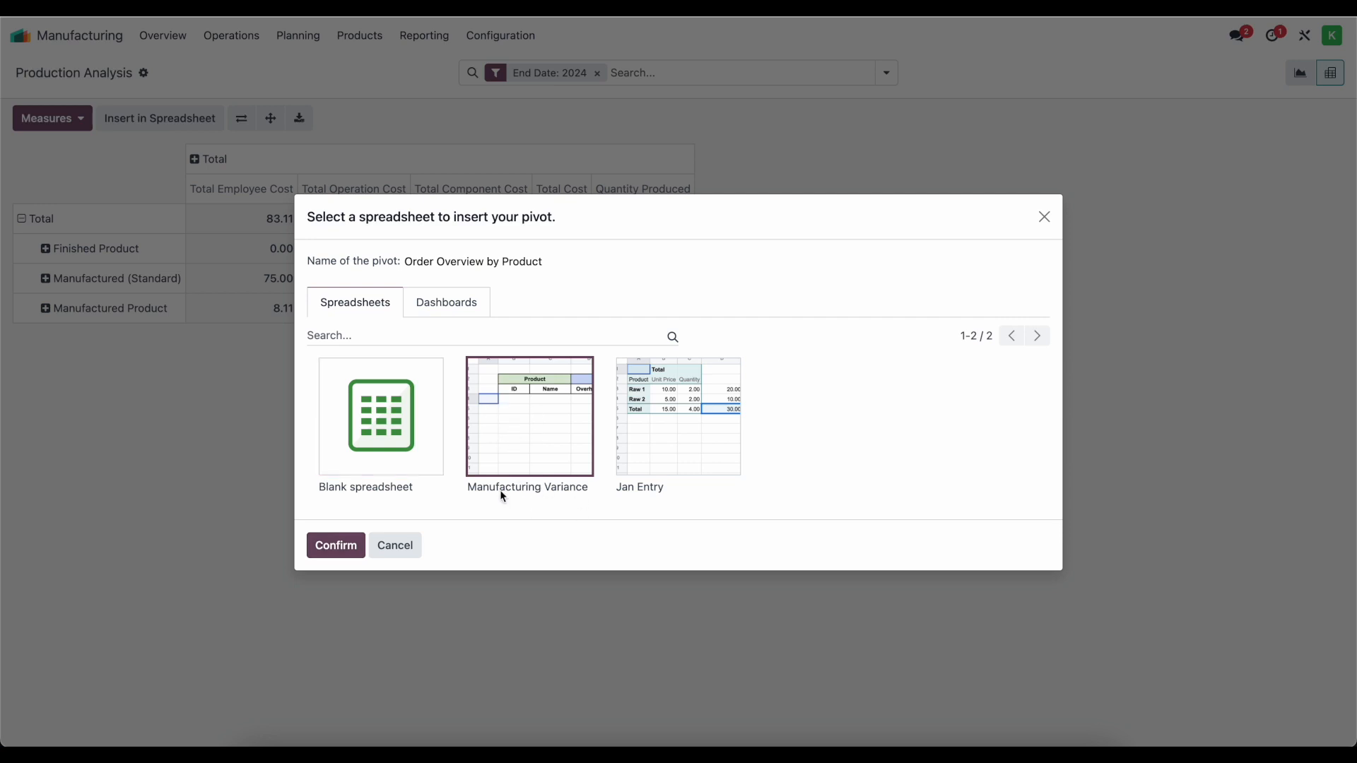
left_click(337, 545)
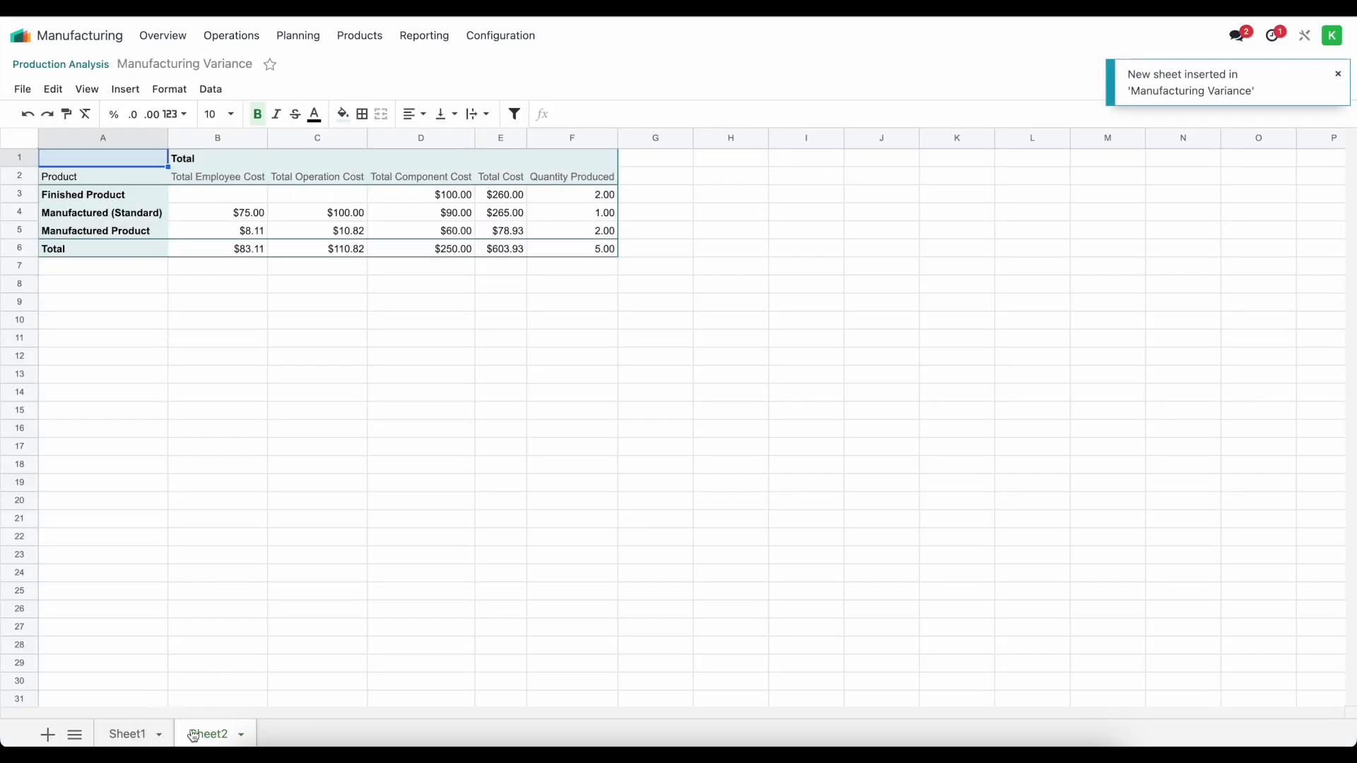
Examine the Product, Standard Costs, Actual Costs and Total Variance sections on Sheet1 of the variance spreadsheet.
left_click(127, 734)
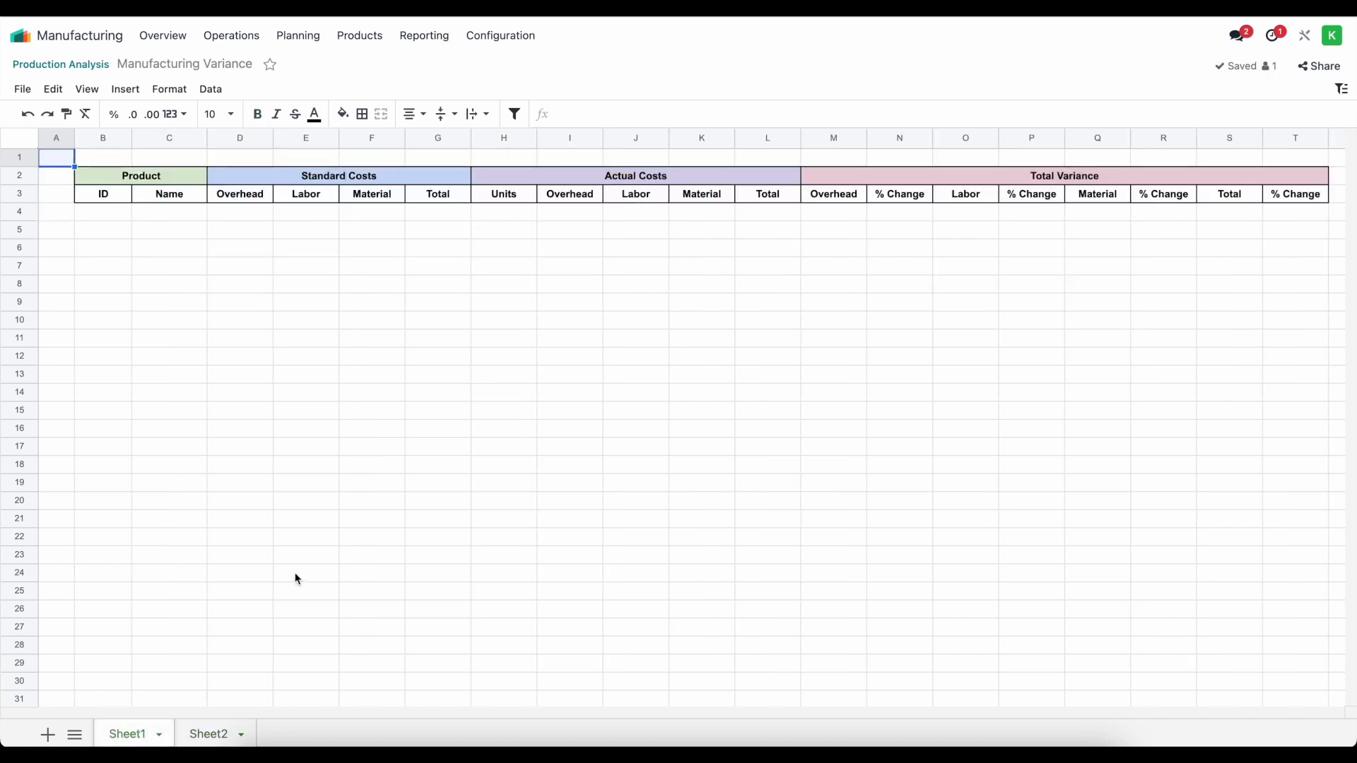
left_click_drag(119, 177, 250, 206)
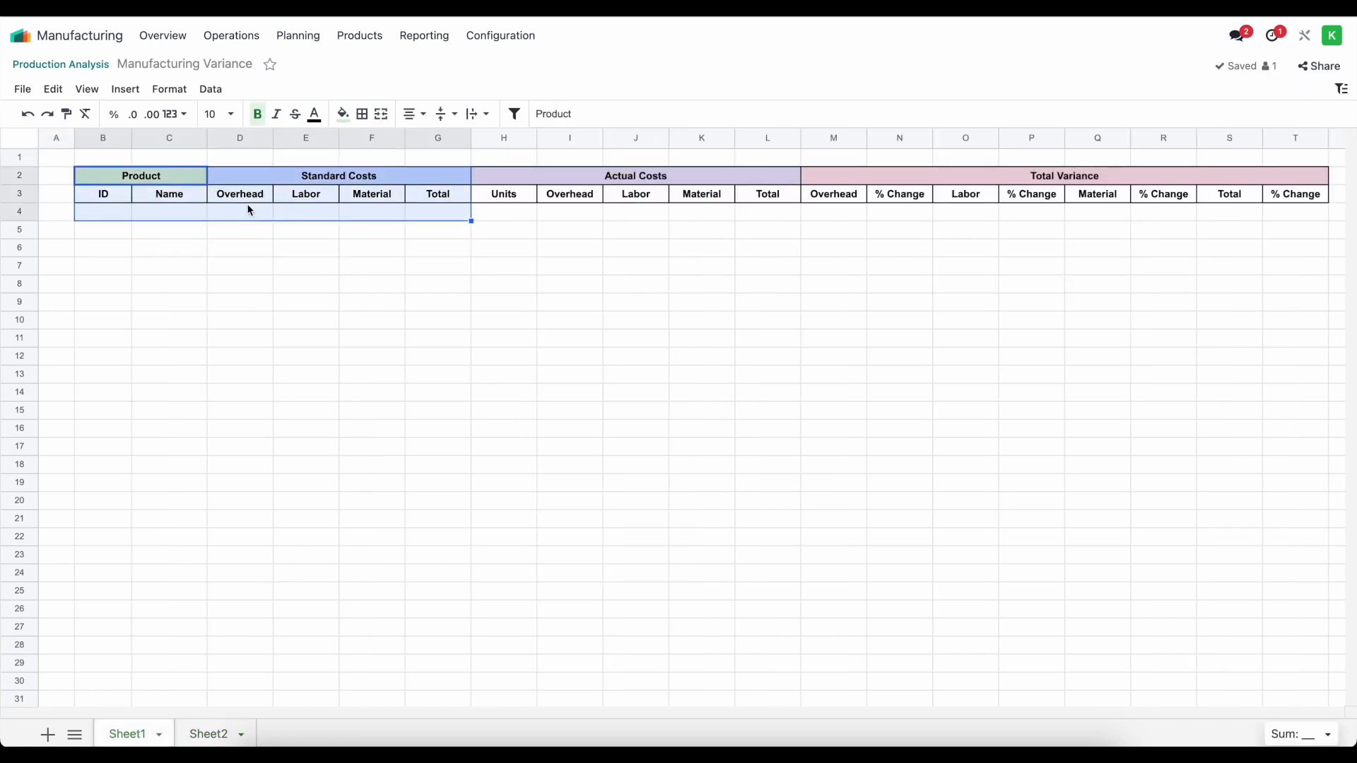
left_click(265, 253)
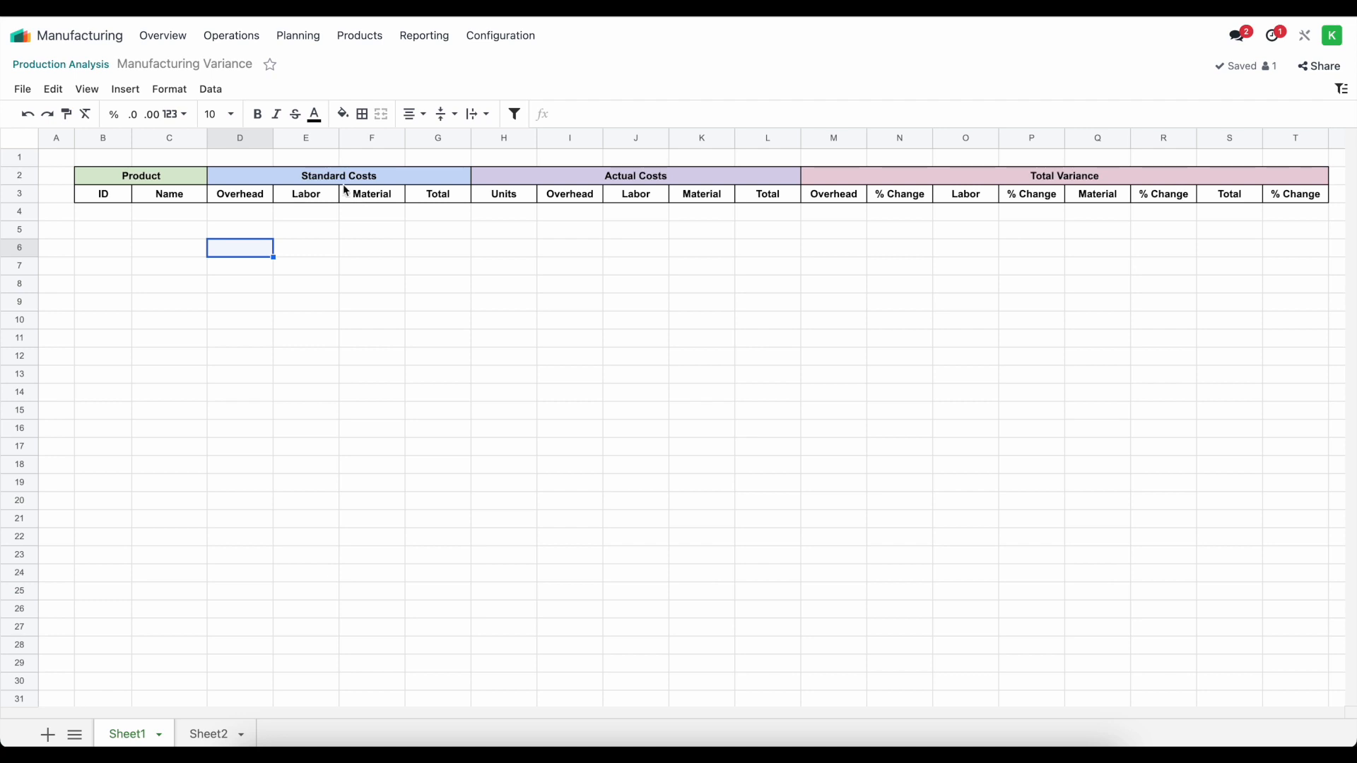
left_click(115, 194)
left_click(167, 198)
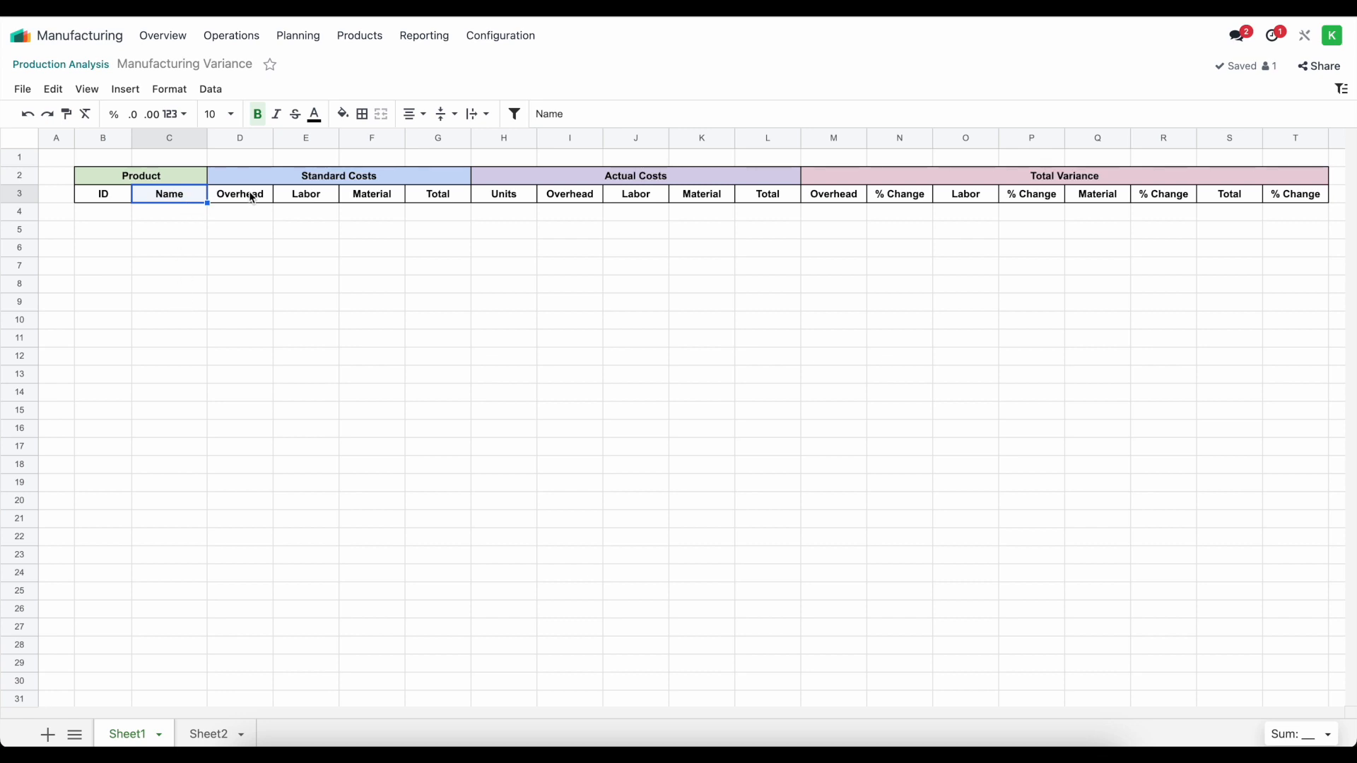
mouse_move(253, 171)
left_mouse_down()
mouse_move(291, 200)
mouse_move(247, 197)
left_mouse_up()
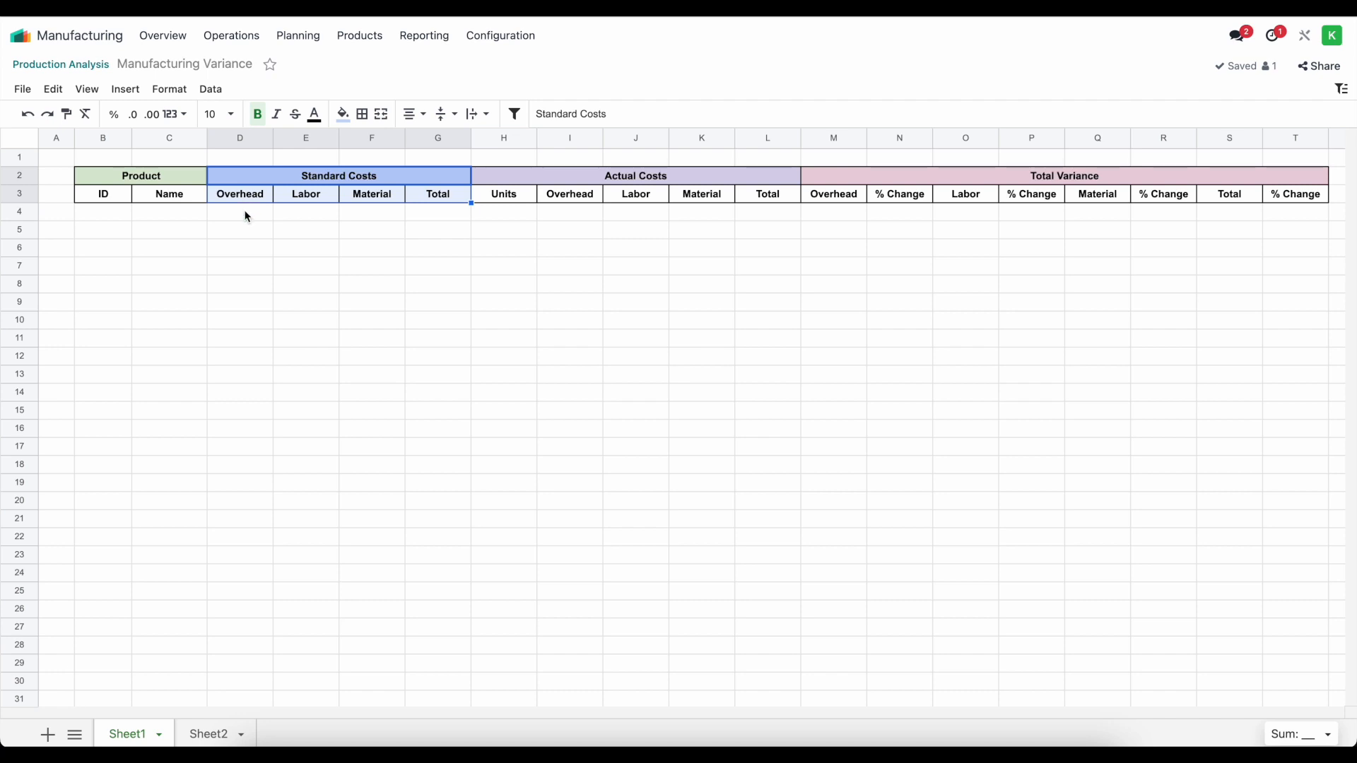
left_click(246, 216)
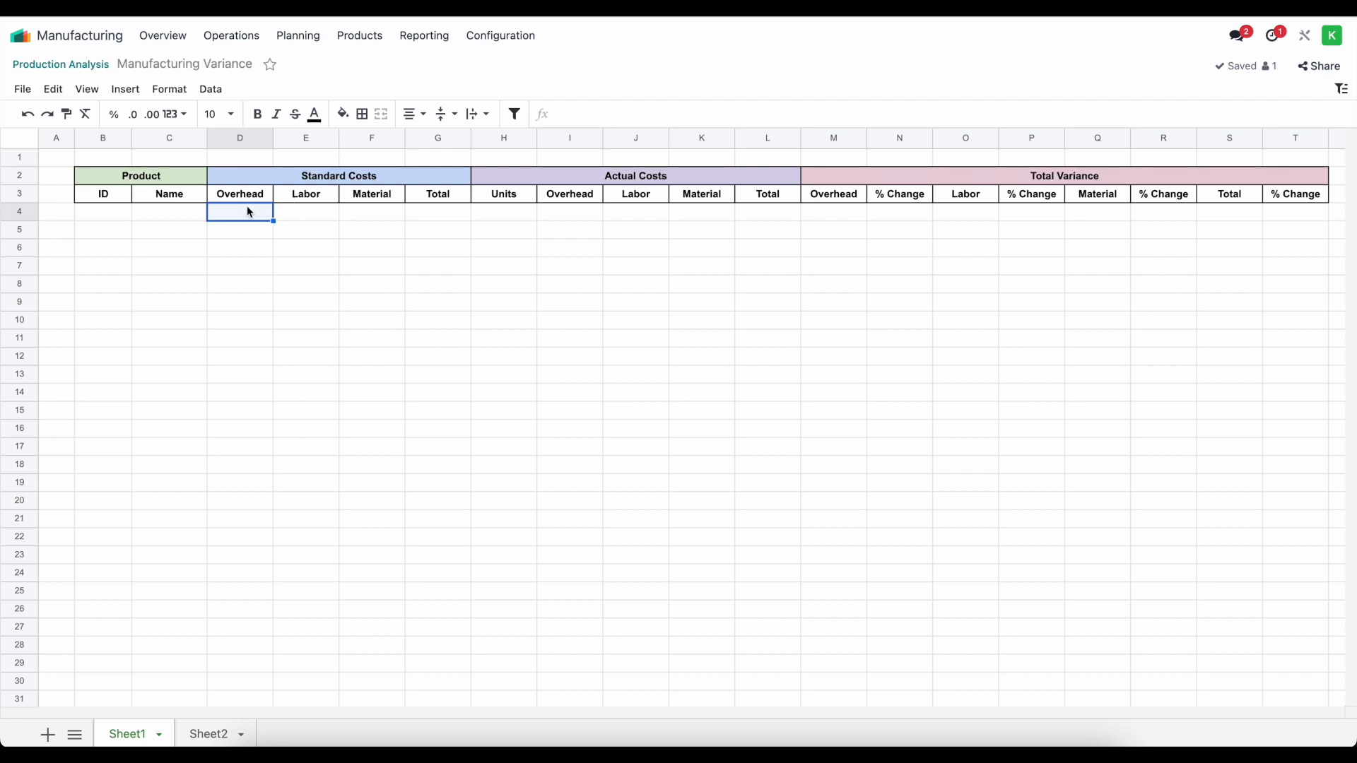
left_click_drag(556, 178, 608, 205)
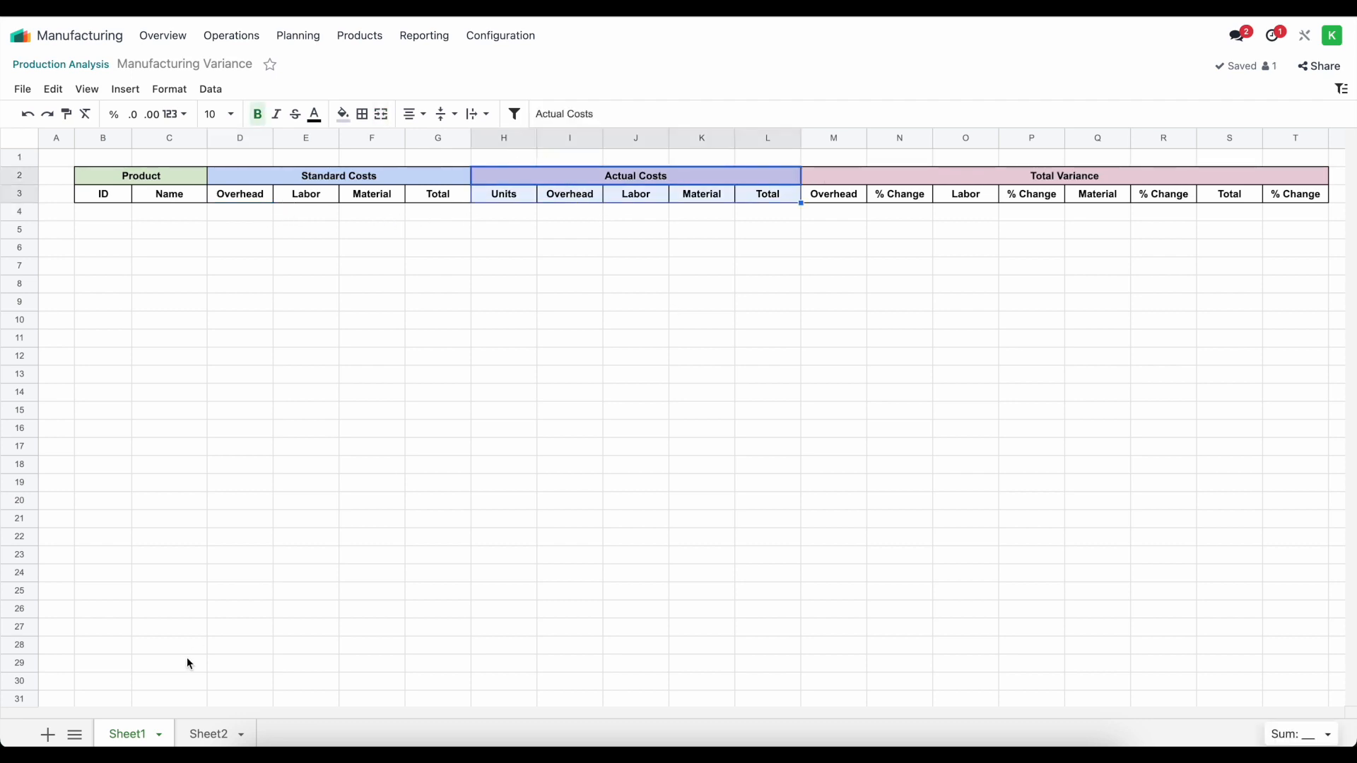
left_click_drag(848, 175, 931, 226)
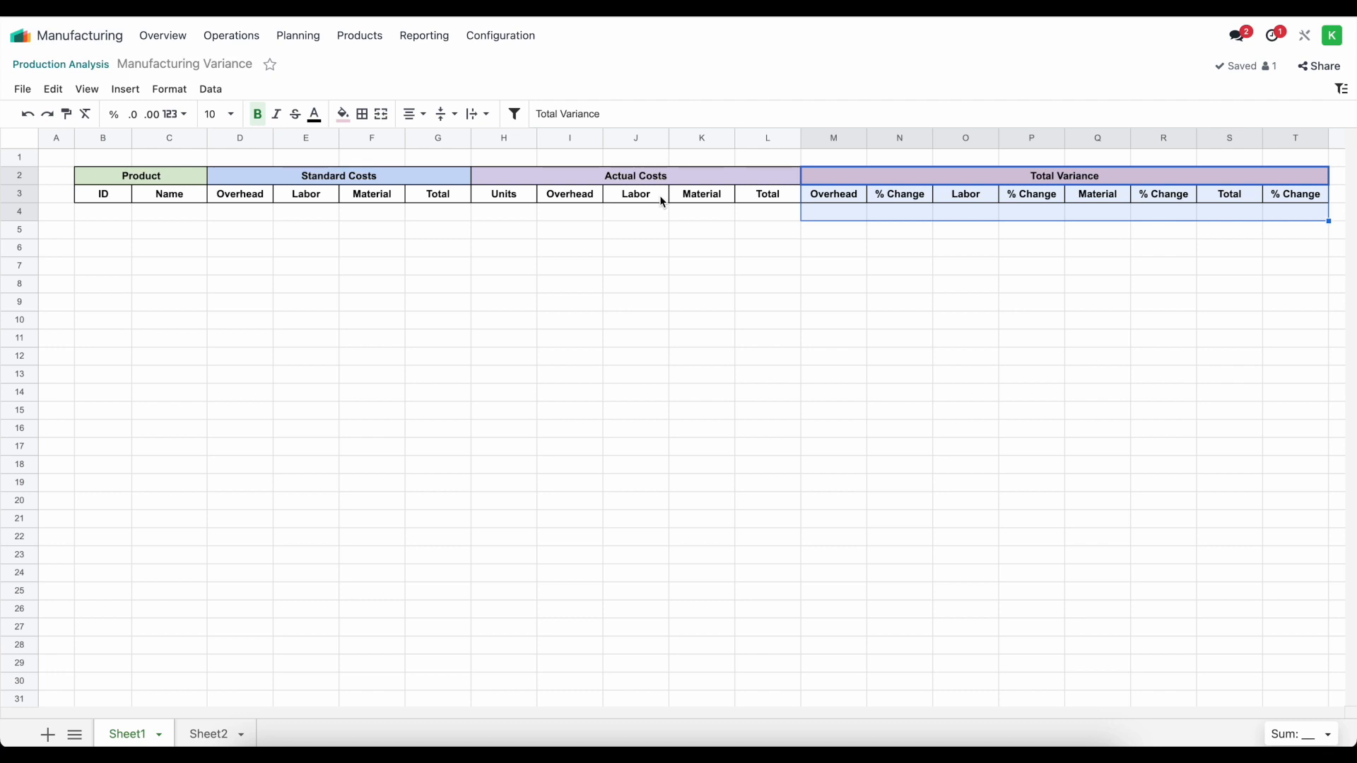
left_click(108, 213)
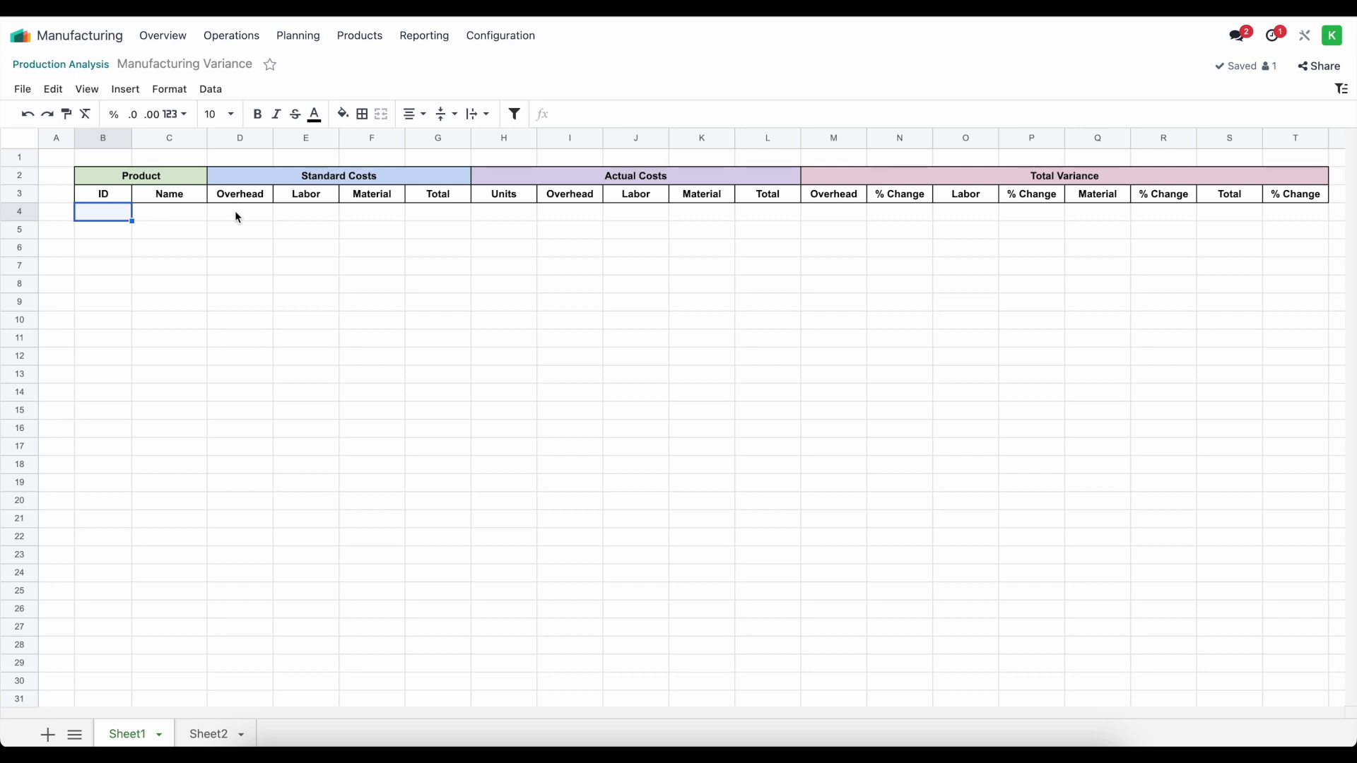
left_click_drag(240, 214, 401, 307)
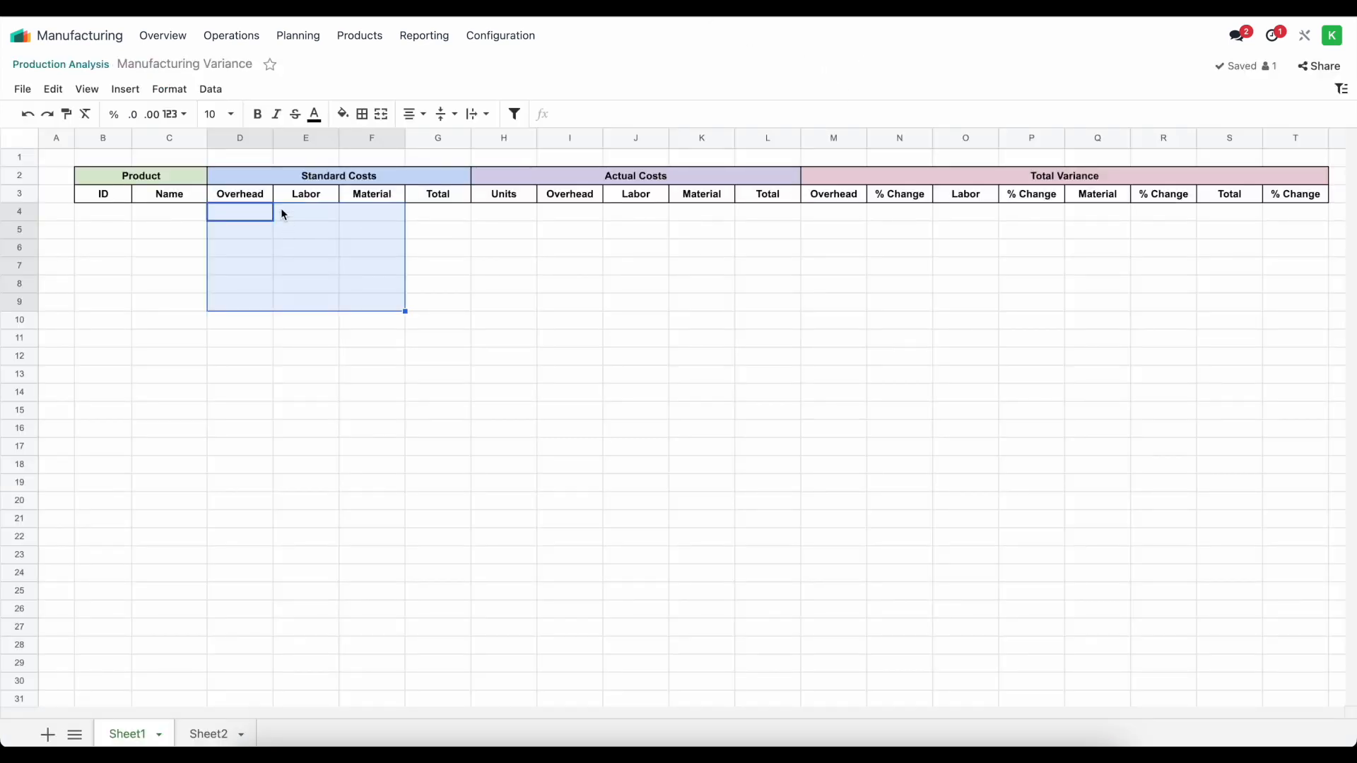
Enter the standard costs in row 4: Material 90, Overhead 50 and Labor 25.
left_click(342, 211)
type("90")
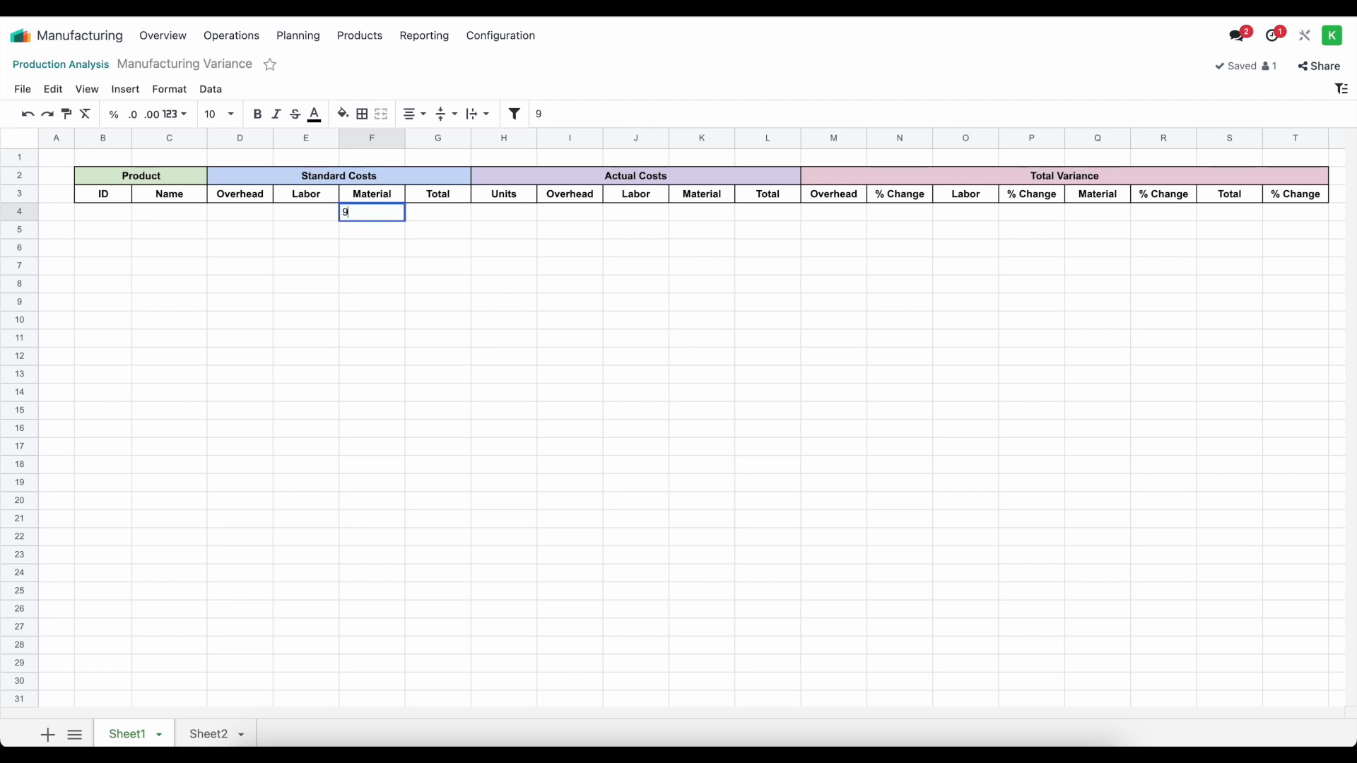
key("Return")
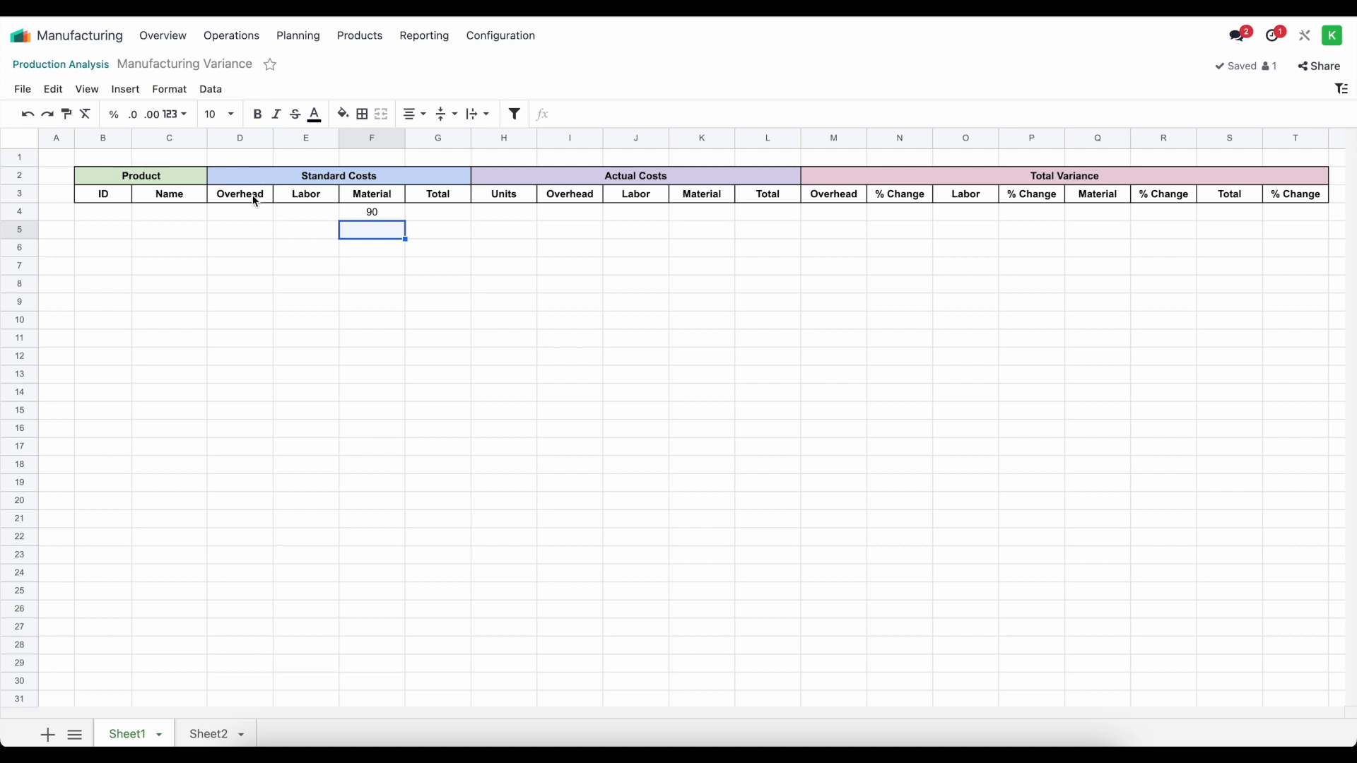
left_click(249, 210)
type("50")
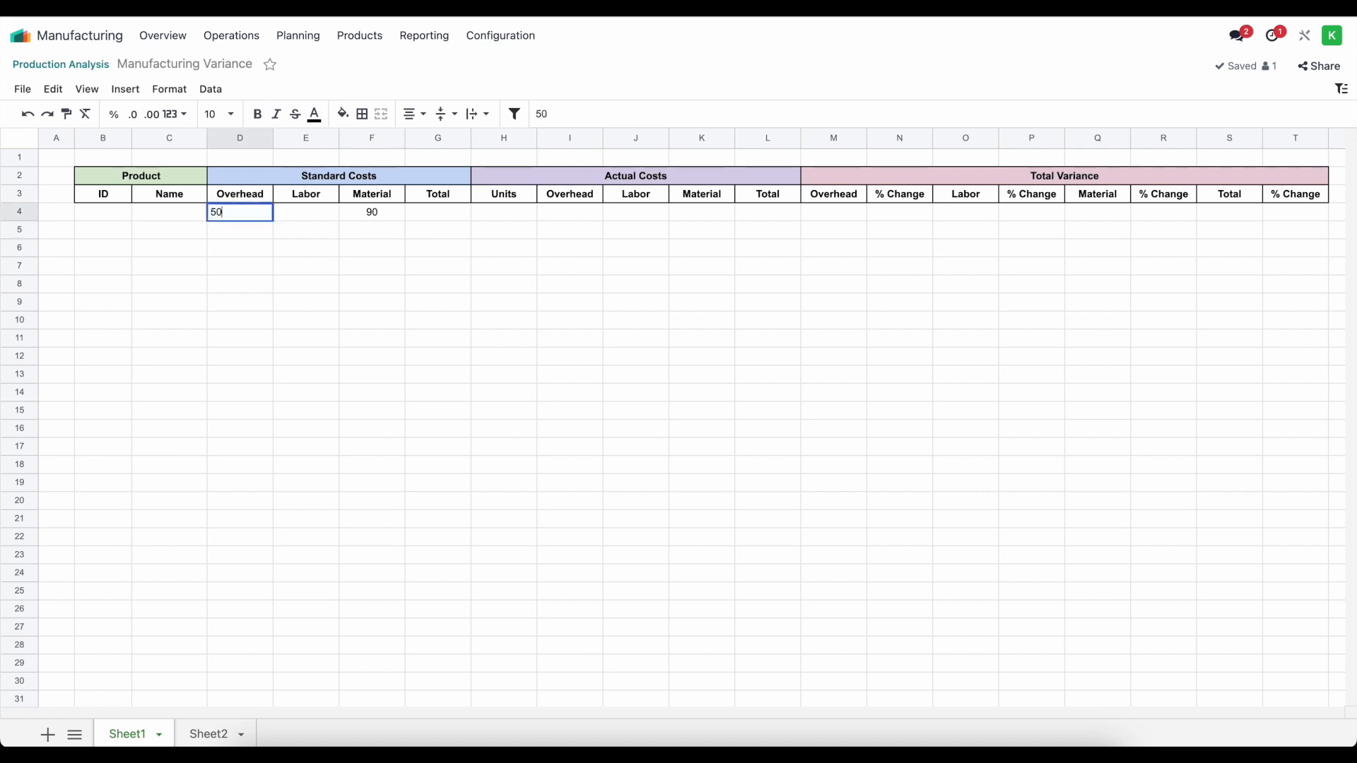
key("Tab")
type("25")
key("Return")
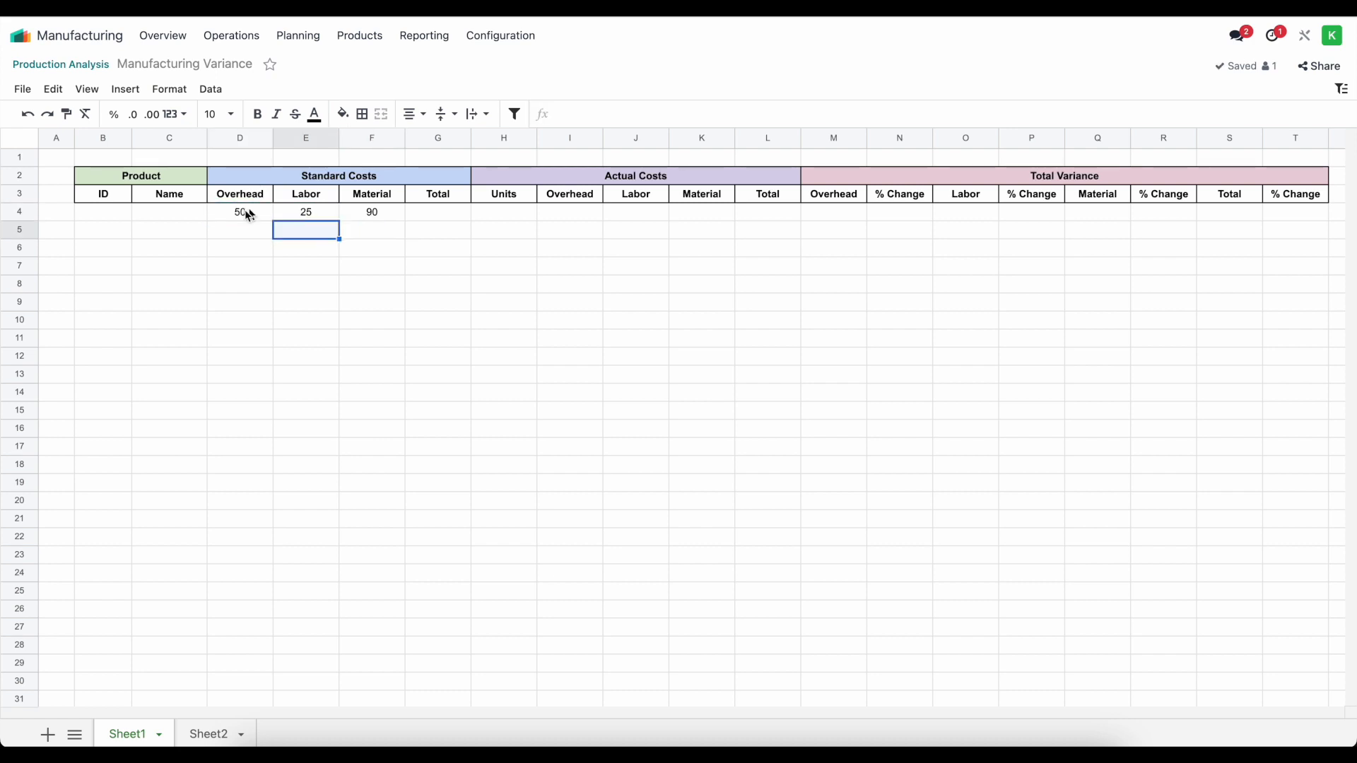
Format the cell range D4:M14 as Currency with two decimals.
left_click_drag(237, 212, 821, 397)
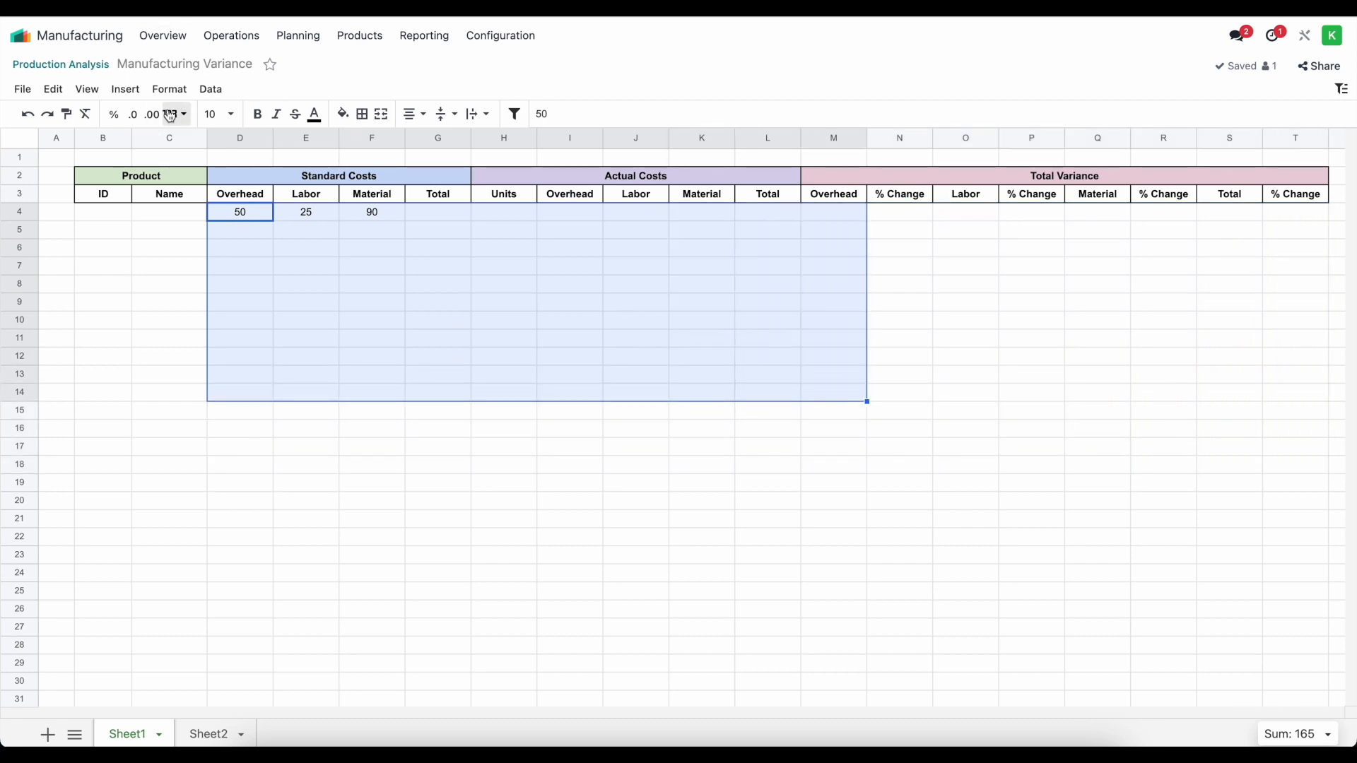
left_click(127, 89)
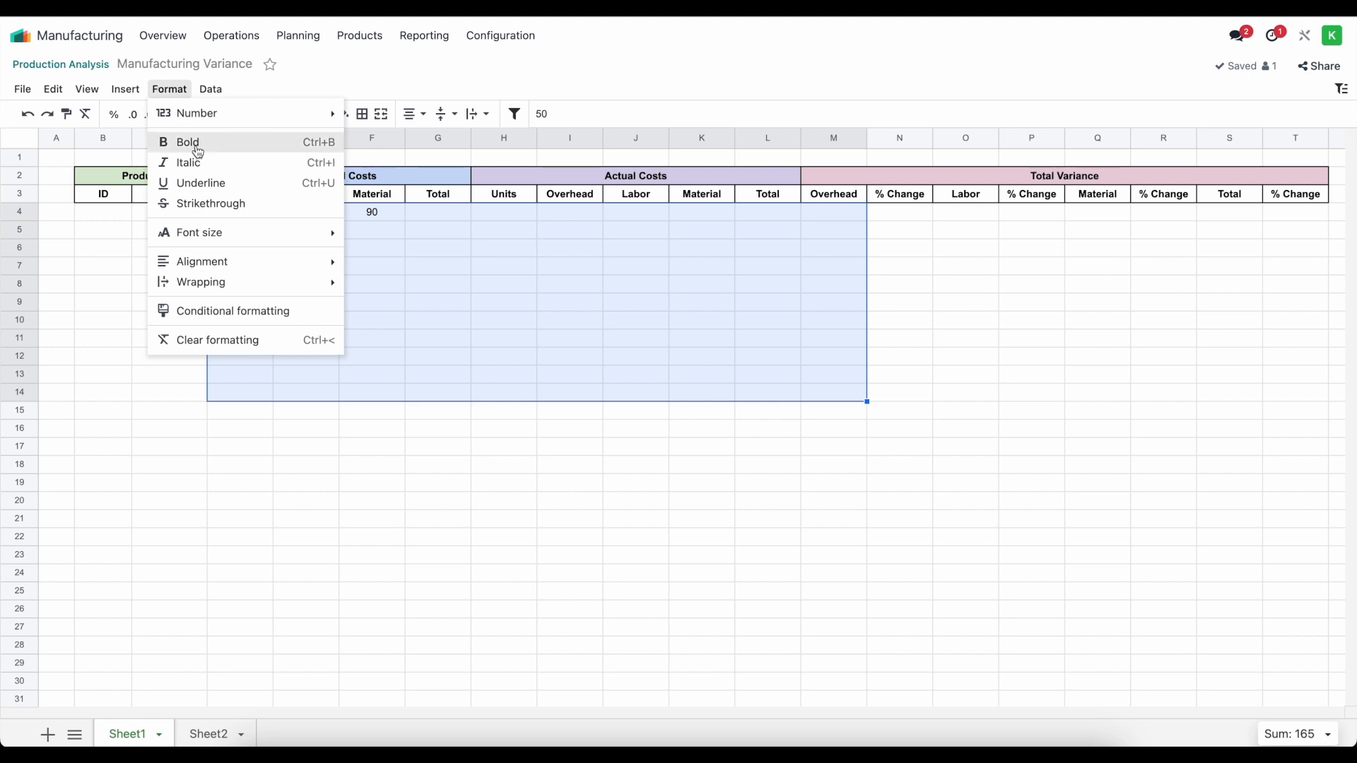
mouse_move(205, 87)
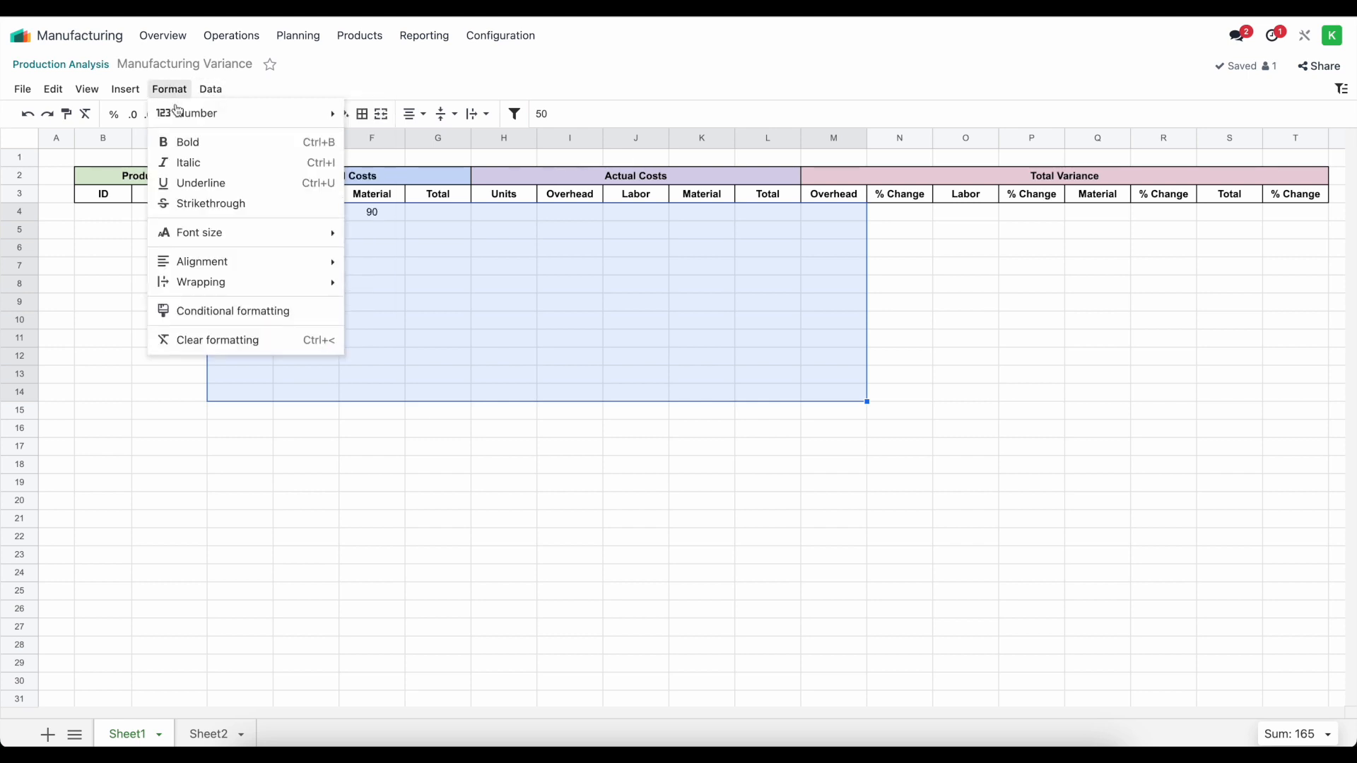
mouse_move(185, 113)
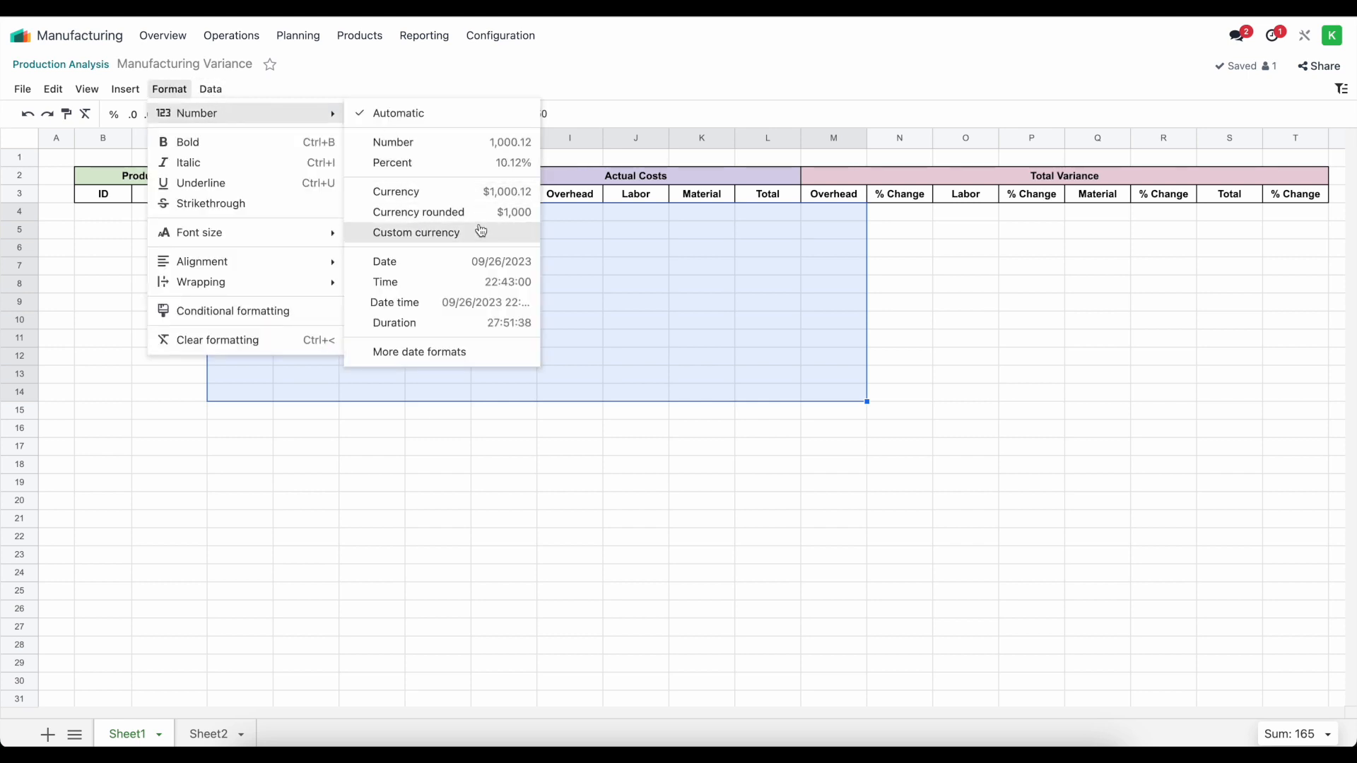
left_click(477, 193)
left_click(415, 286)
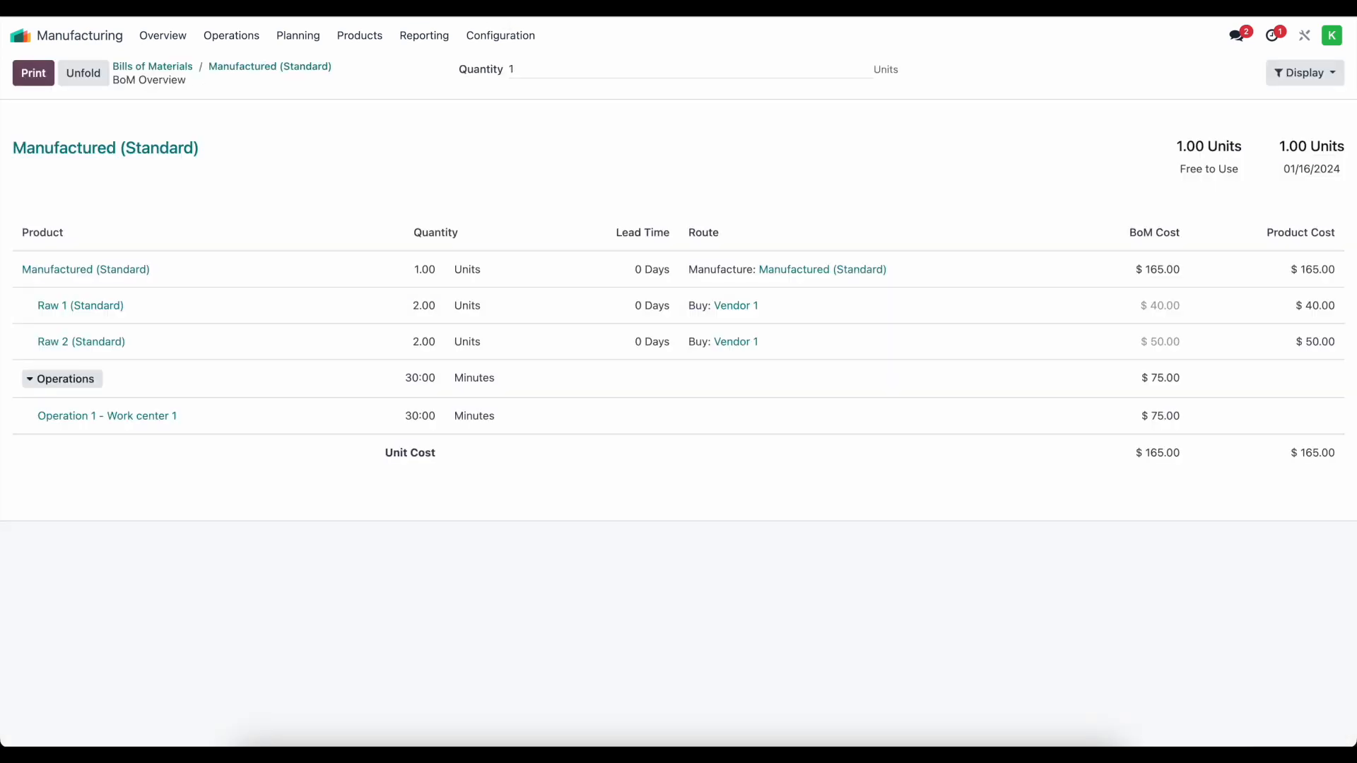
Open the Manufactured (Standard) product form from the Manufacturing products list.
left_click(369, 41)
left_click(374, 74)
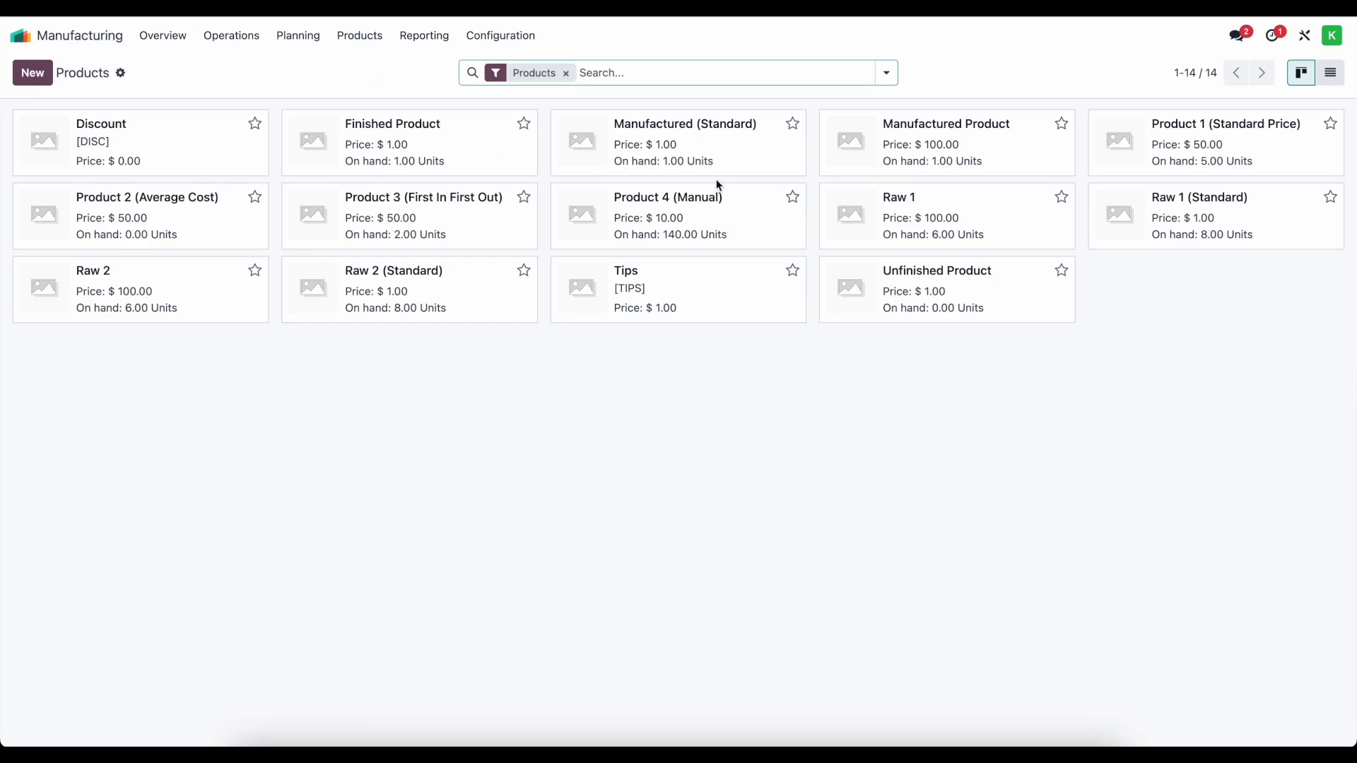
left_click(701, 170)
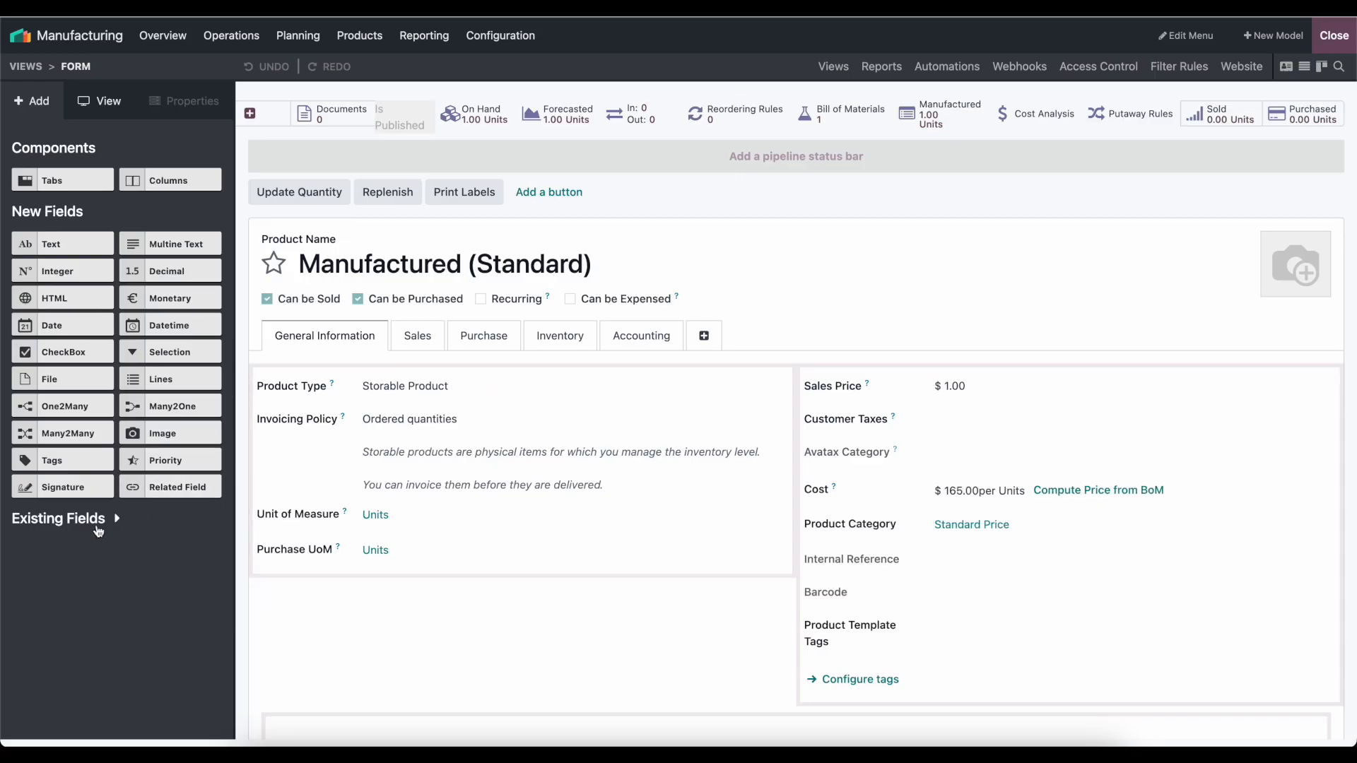
Look through the form's existing fields for the product's ID field.
left_click(99, 528)
left_click(100, 581)
type("id")
key("BackSpace")
key("BackSpace")
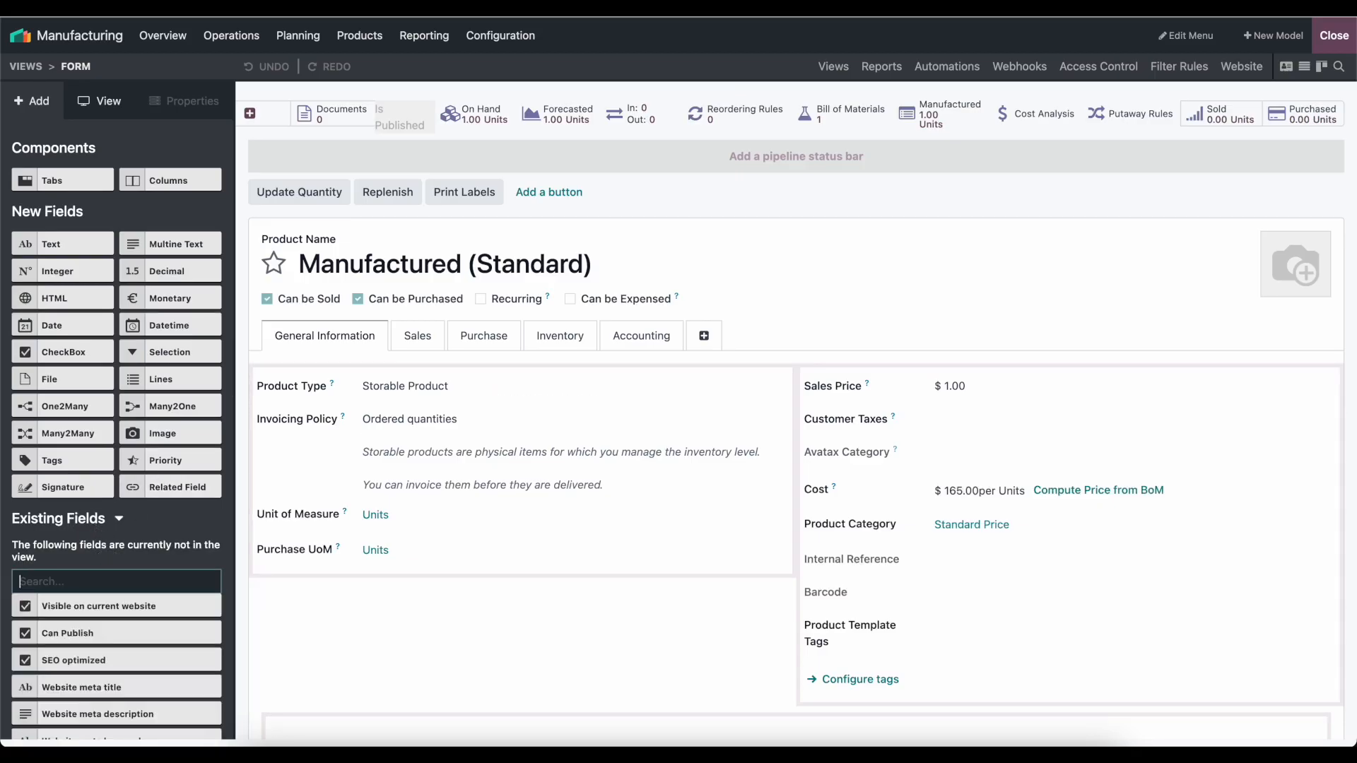
scroll(294, 537, "down", 2)
scroll(298, 514, "down", 1)
scroll(135, 658, "down", 5)
scroll(136, 658, "up", 5)
Turn on the display of invisible elements in the product form view.
left_click(94, 114)
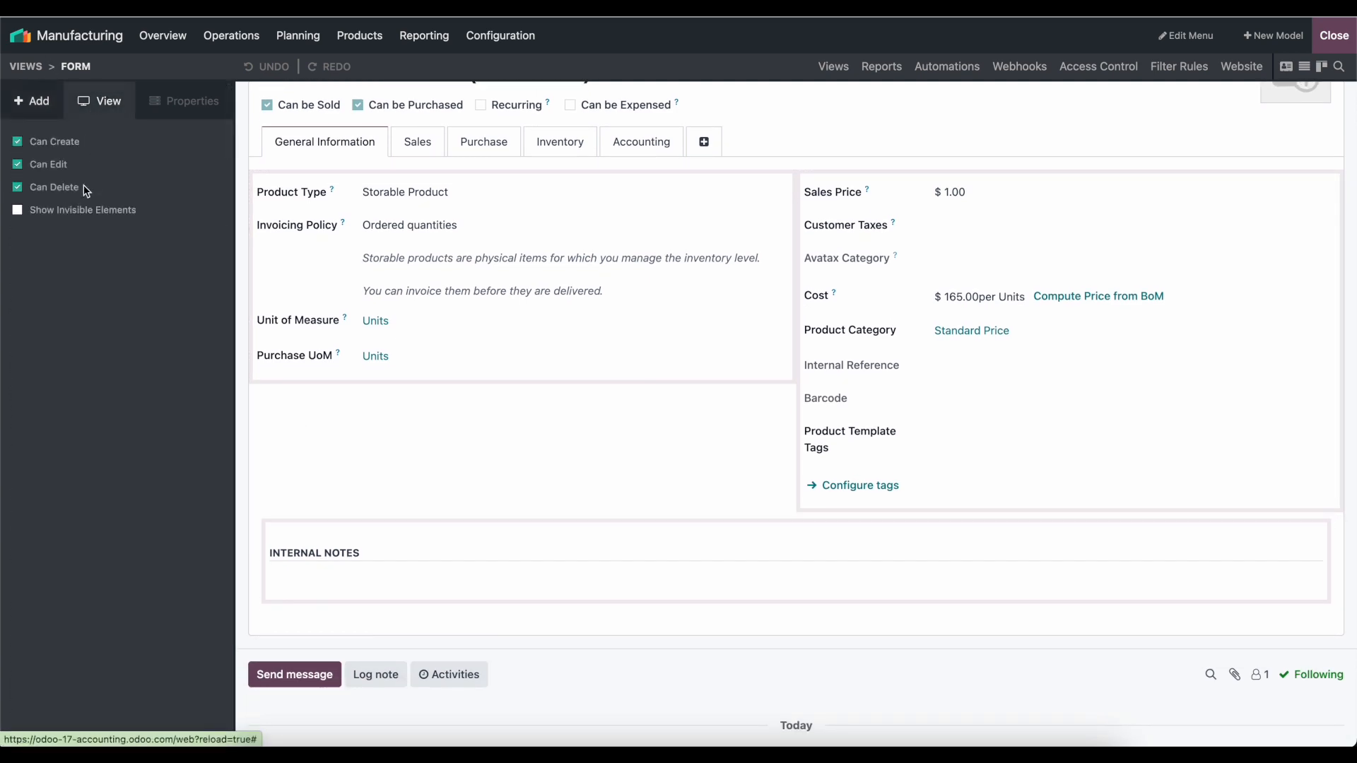
left_click(77, 210)
scroll(372, 251, "down", 5)
scroll(371, 251, "down", 4)
scroll(371, 252, "up", 13)
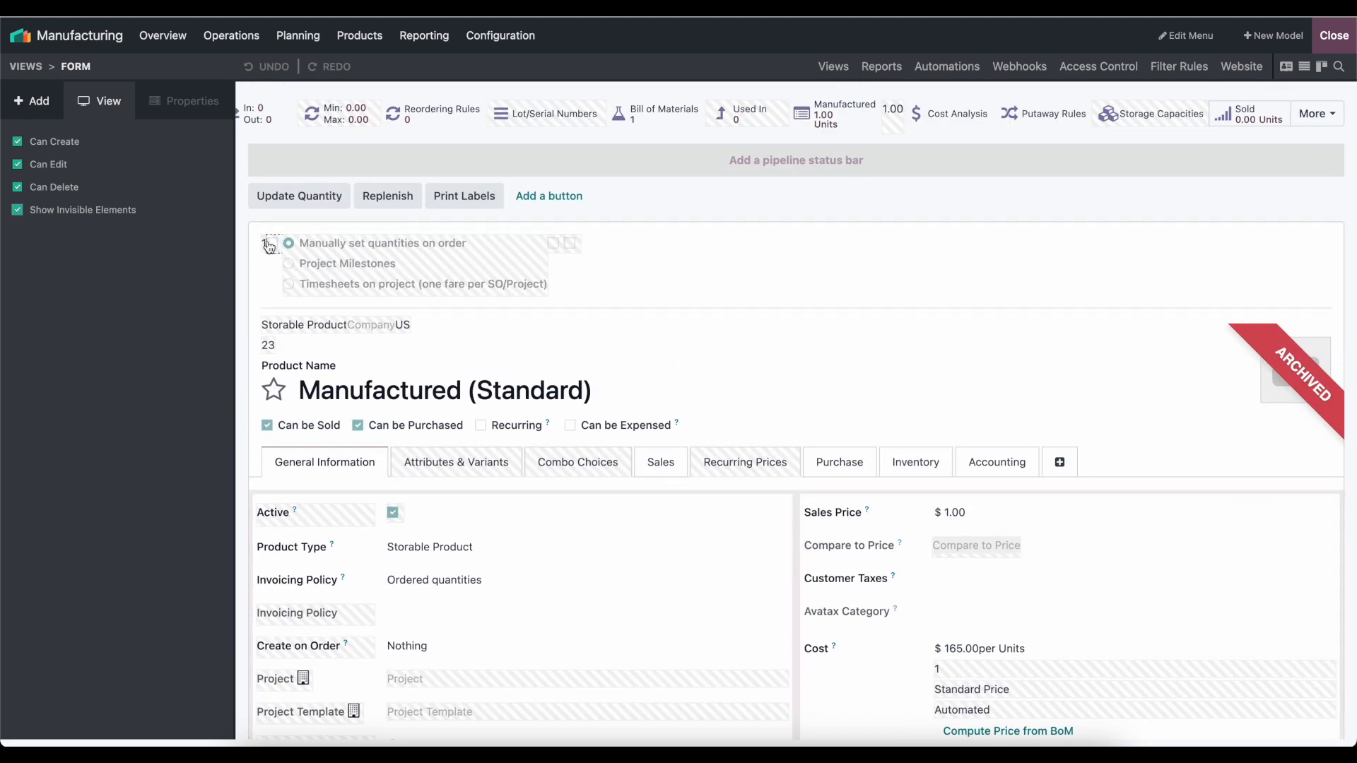
Make the ID field above the product name visible and close the form editor, returning to the products list.
left_click(268, 347)
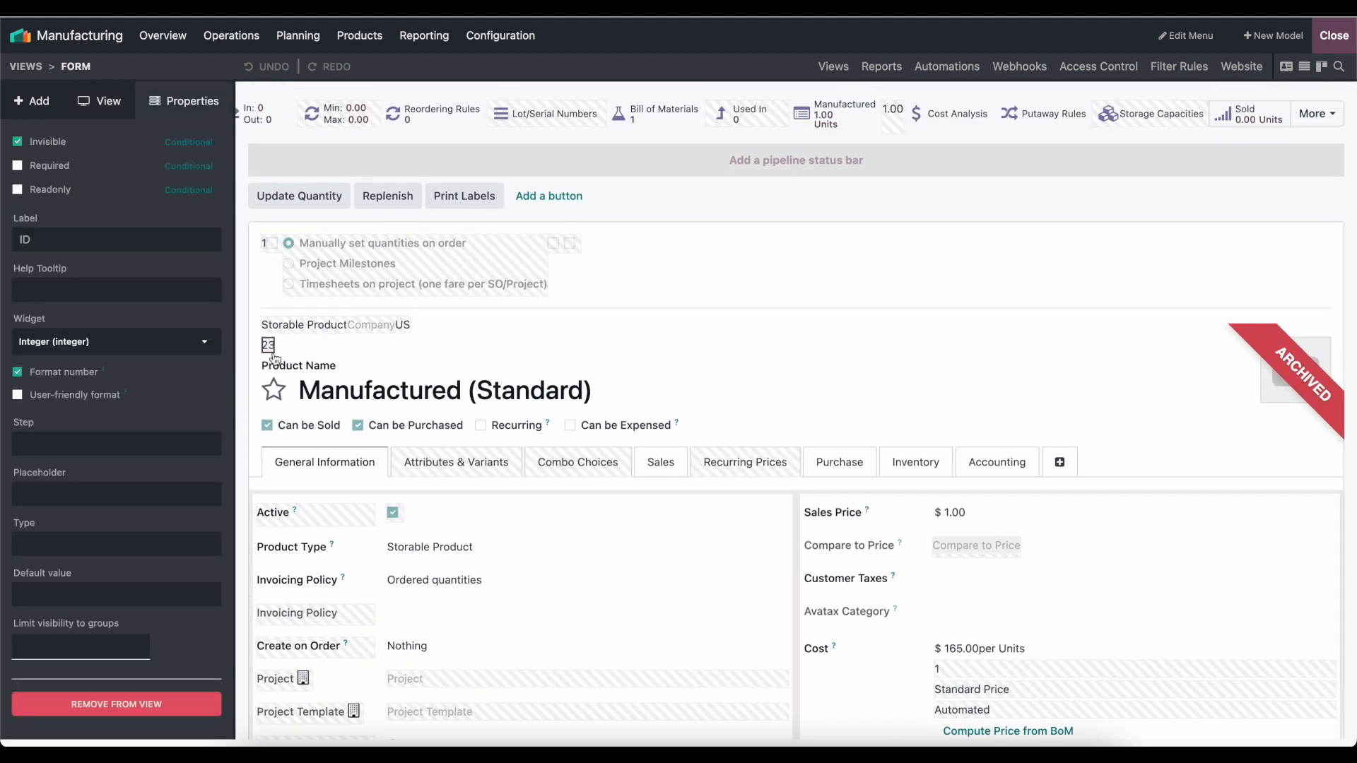
left_click(18, 143)
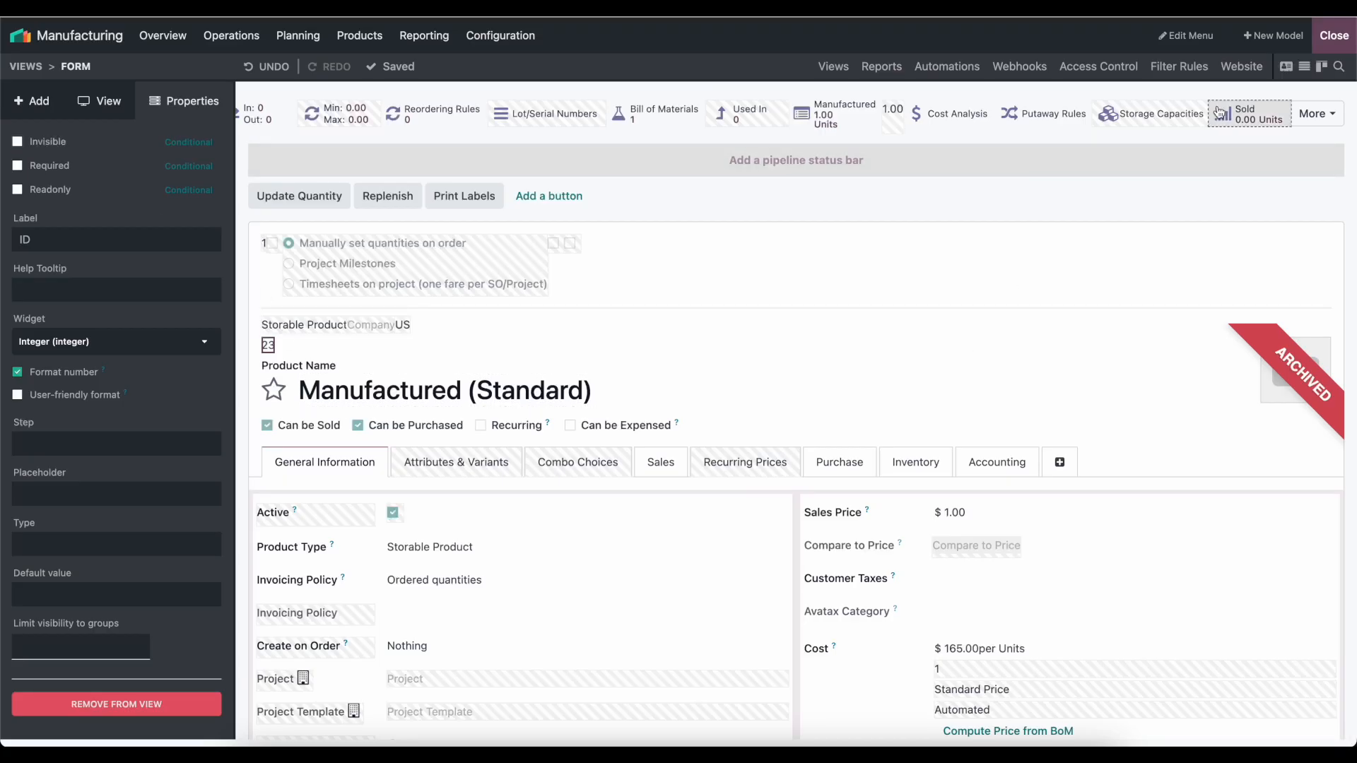
left_click(1334, 36)
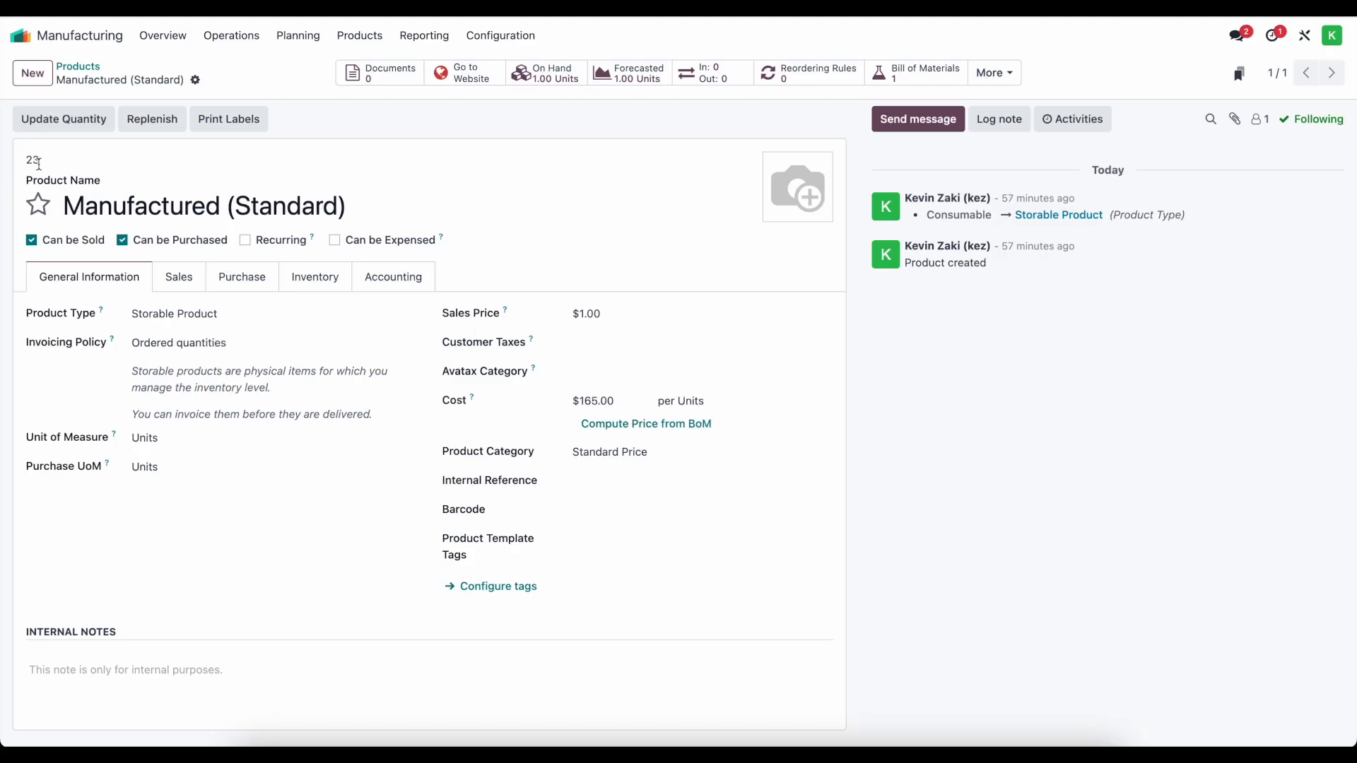
left_click(76, 66)
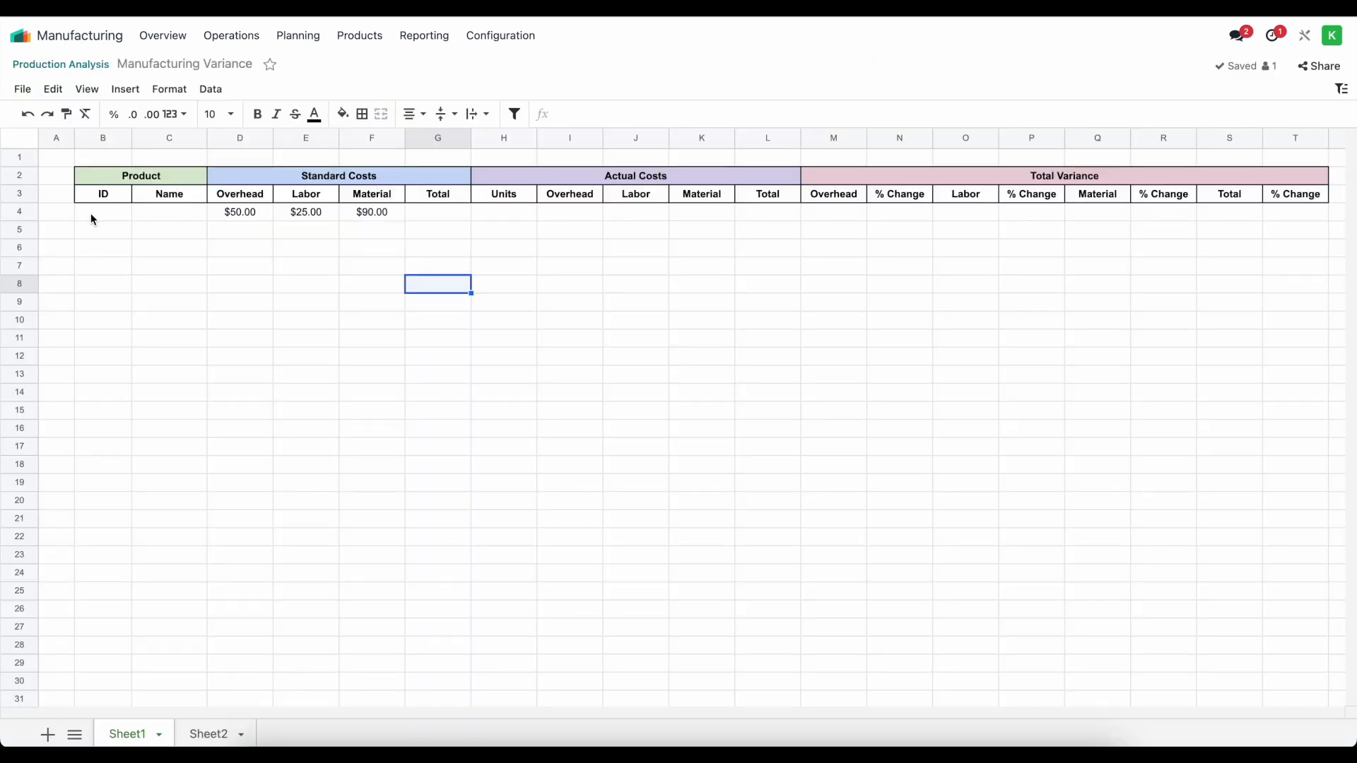
Enter 23 as the product ID in cell B4 of Sheet1 in the variance spreadsheet.
left_click(94, 217)
type("23")
key("Return")
left_click(240, 252)
Total the standard costs in cell G4 with a SUM formula over D4:F4.
left_click(446, 214)
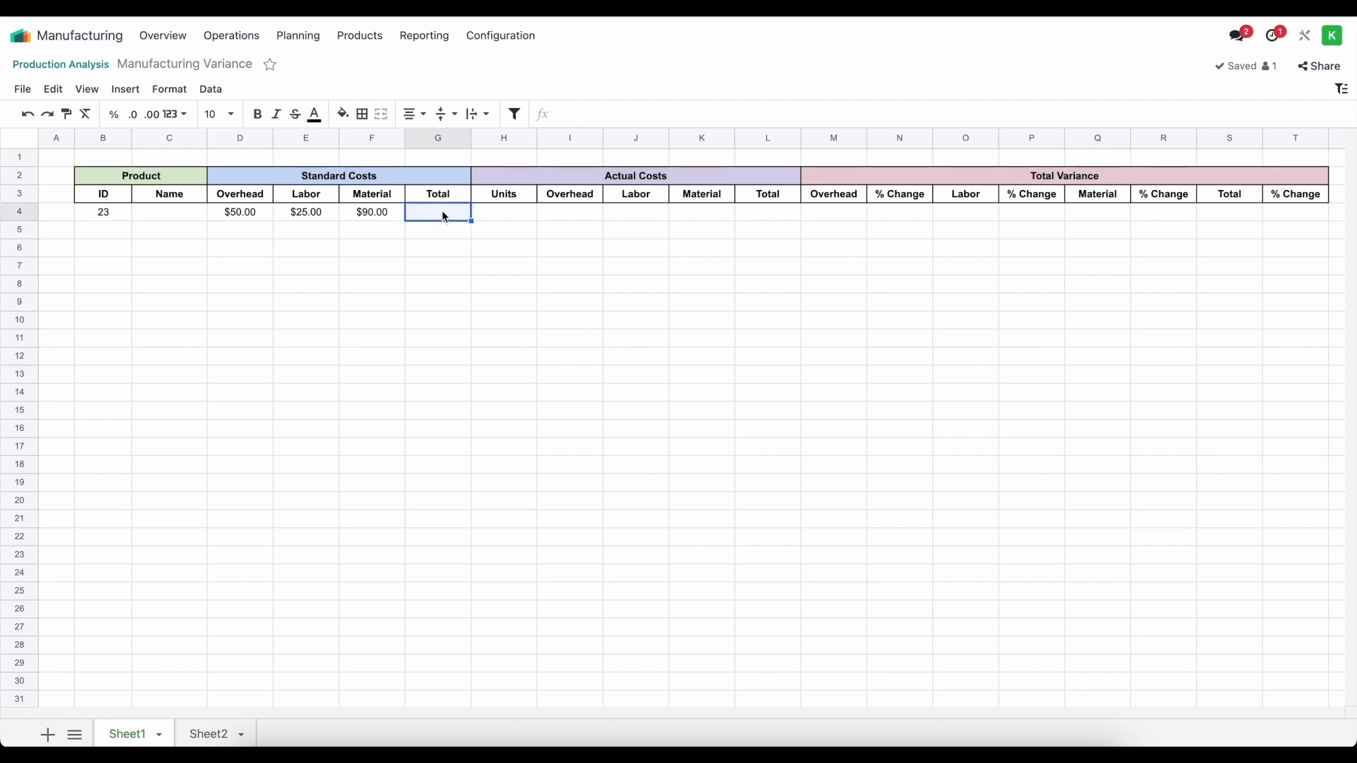
type("=sum(")
left_click_drag(237, 213, 379, 213)
key("Return")
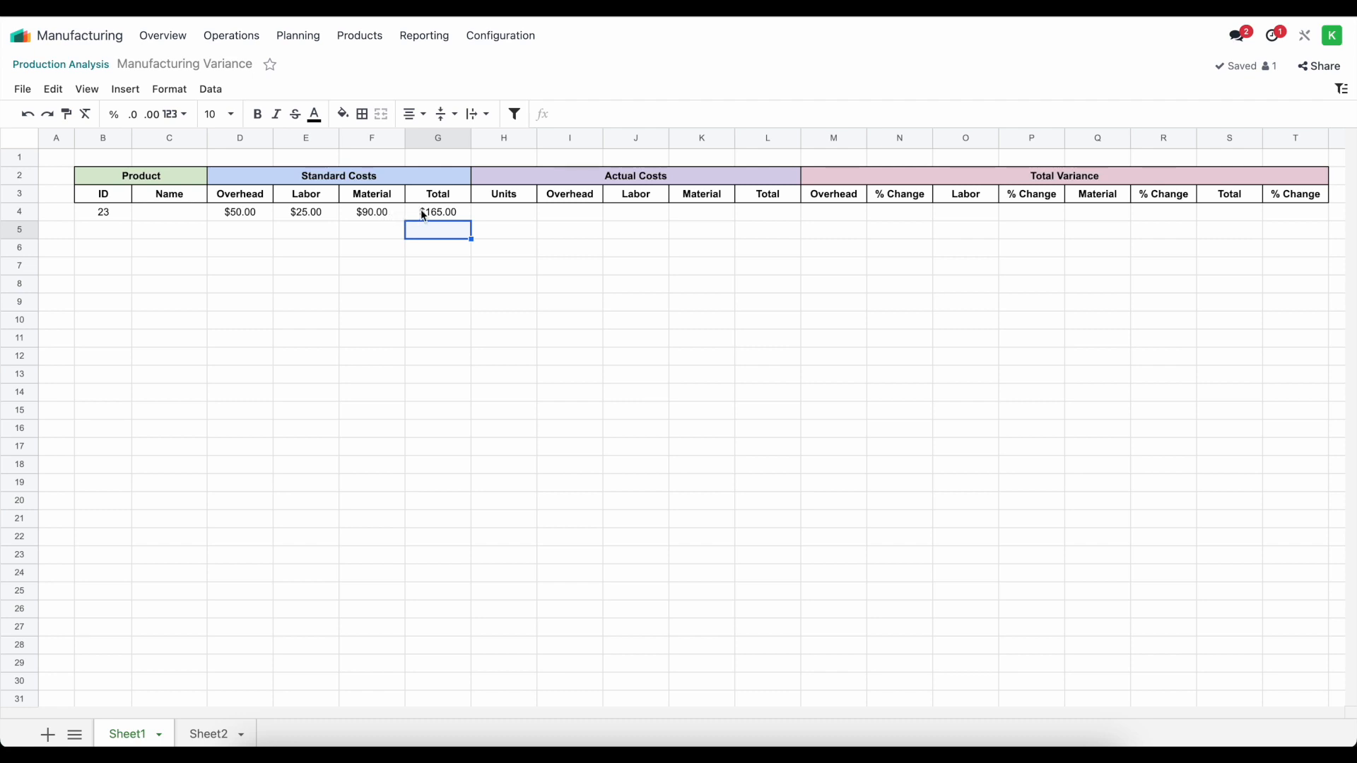
left_click(419, 215)
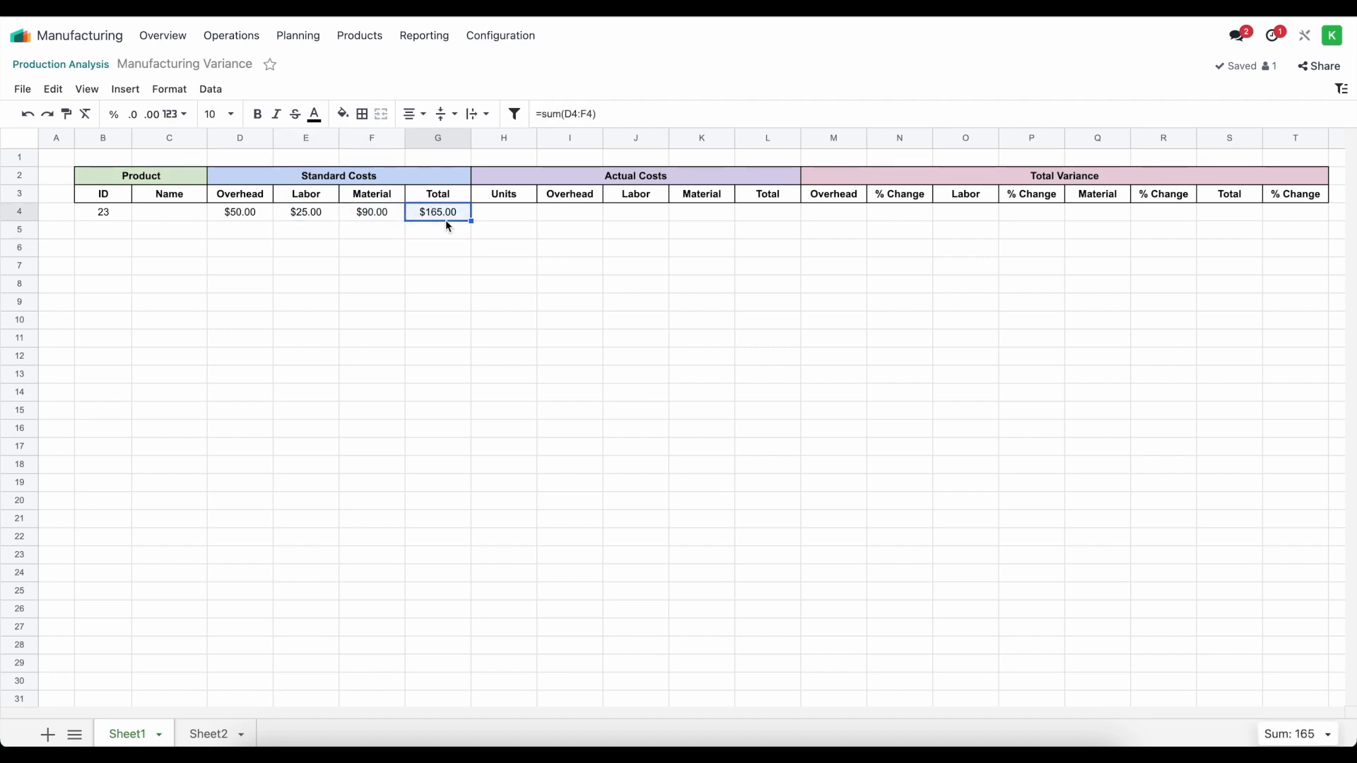
Copy the product name Manufactured (Standard) from its product form into cell C4 of the spreadsheet.
left_click(117, 216)
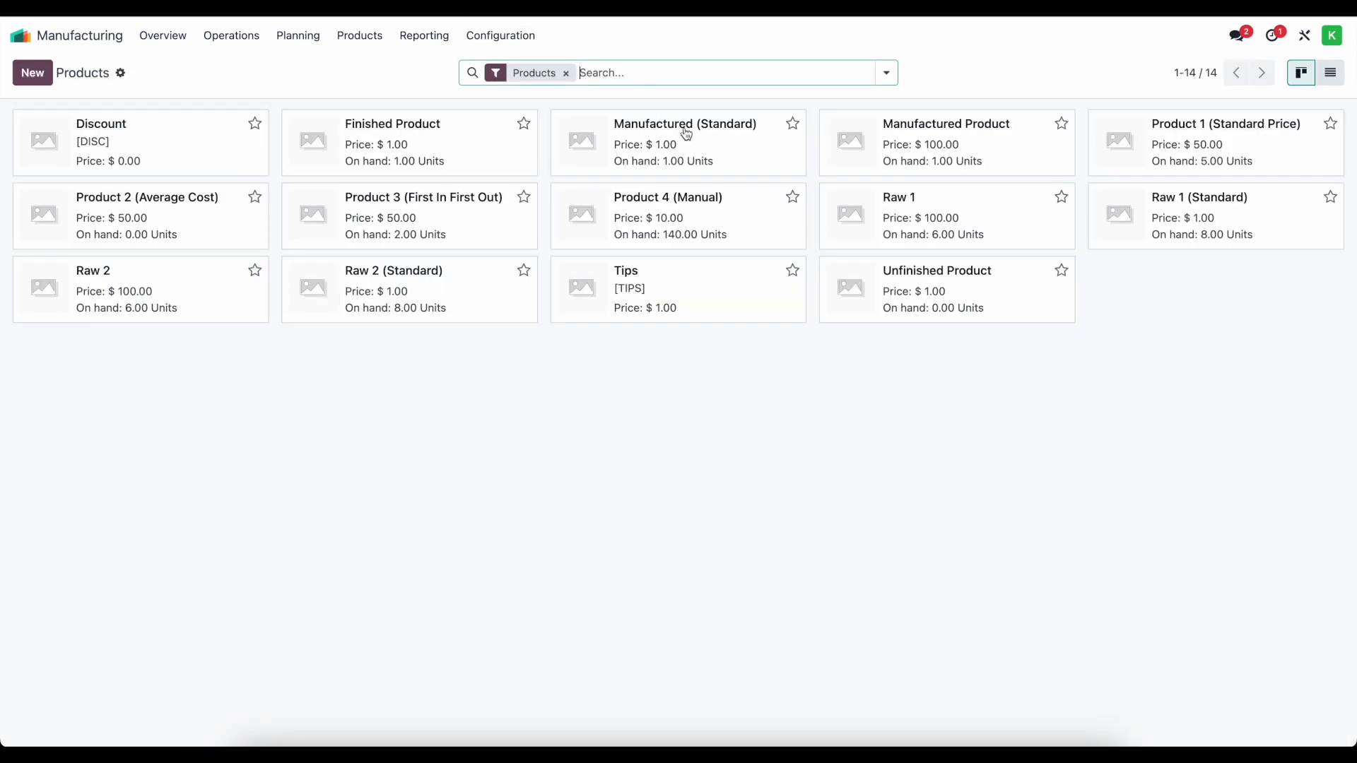
triple_click(287, 205)
key("ctrl+c")
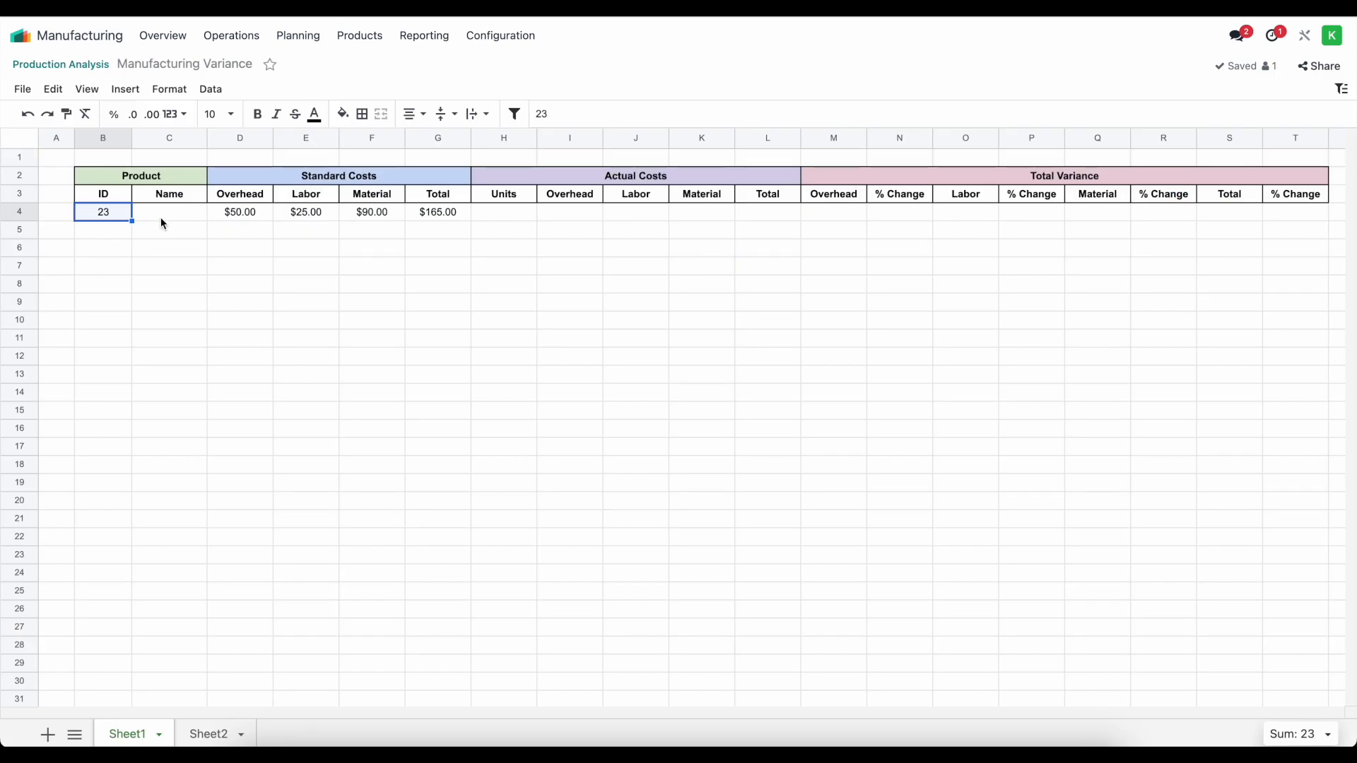
double_click(163, 217)
key("ctrl+v")
key("Return")
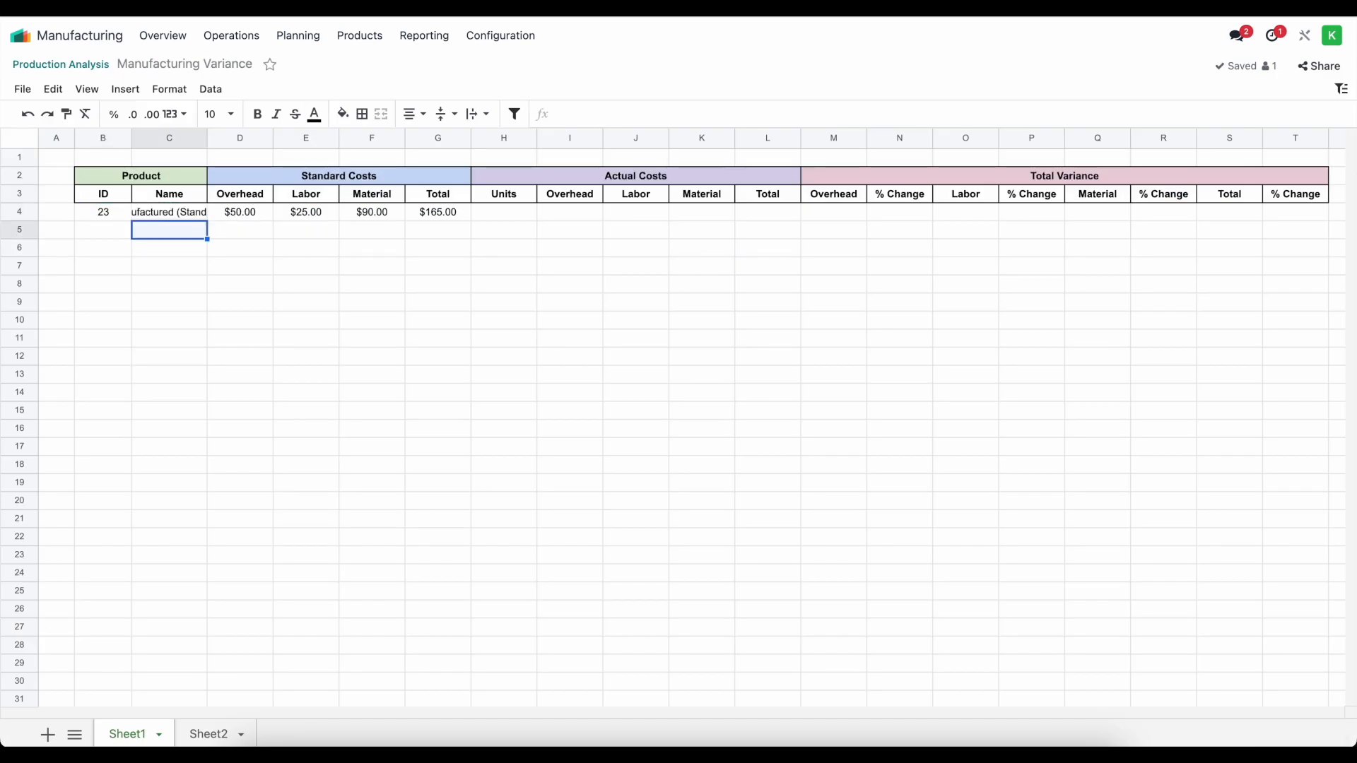
Widen column C to fit the product name, and narrow column A and the four % Change columns.
left_click_drag(208, 134, 259, 134)
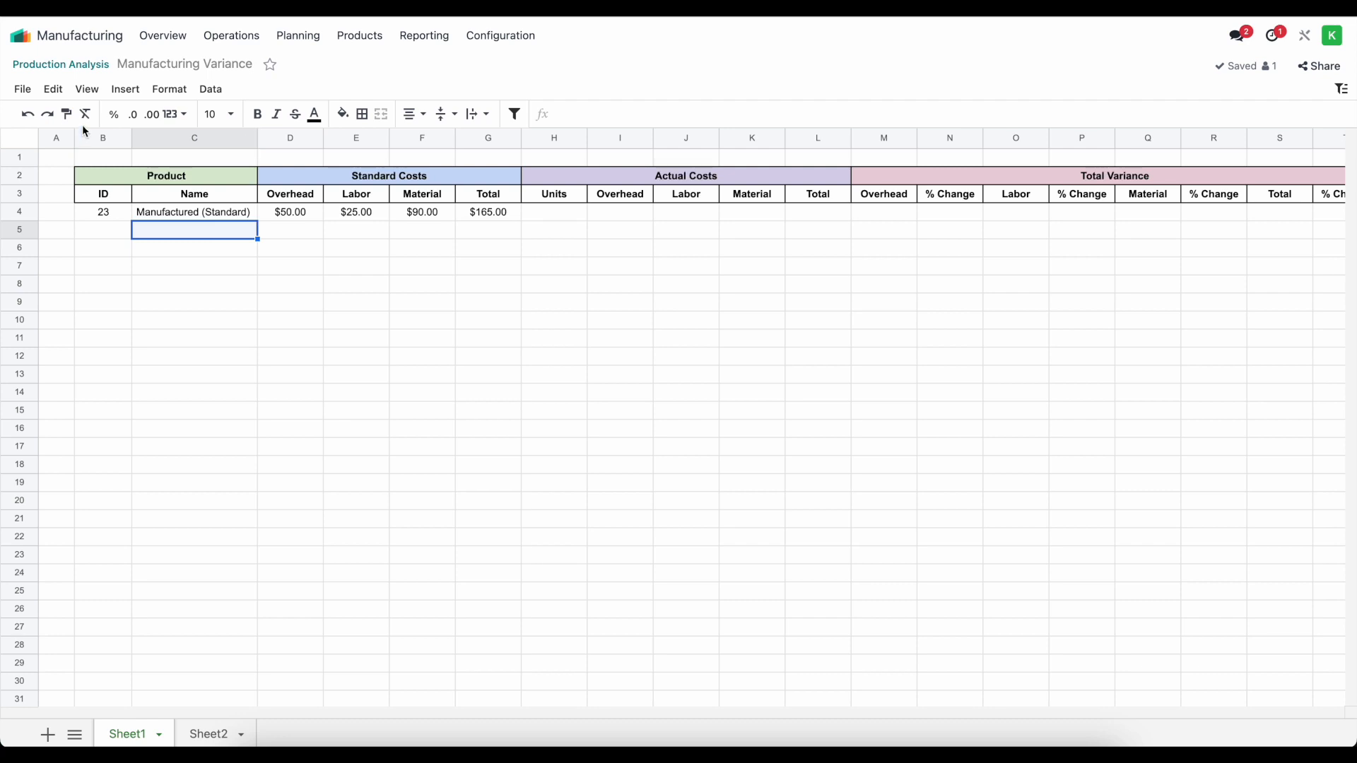
left_click_drag(75, 135, 55, 138)
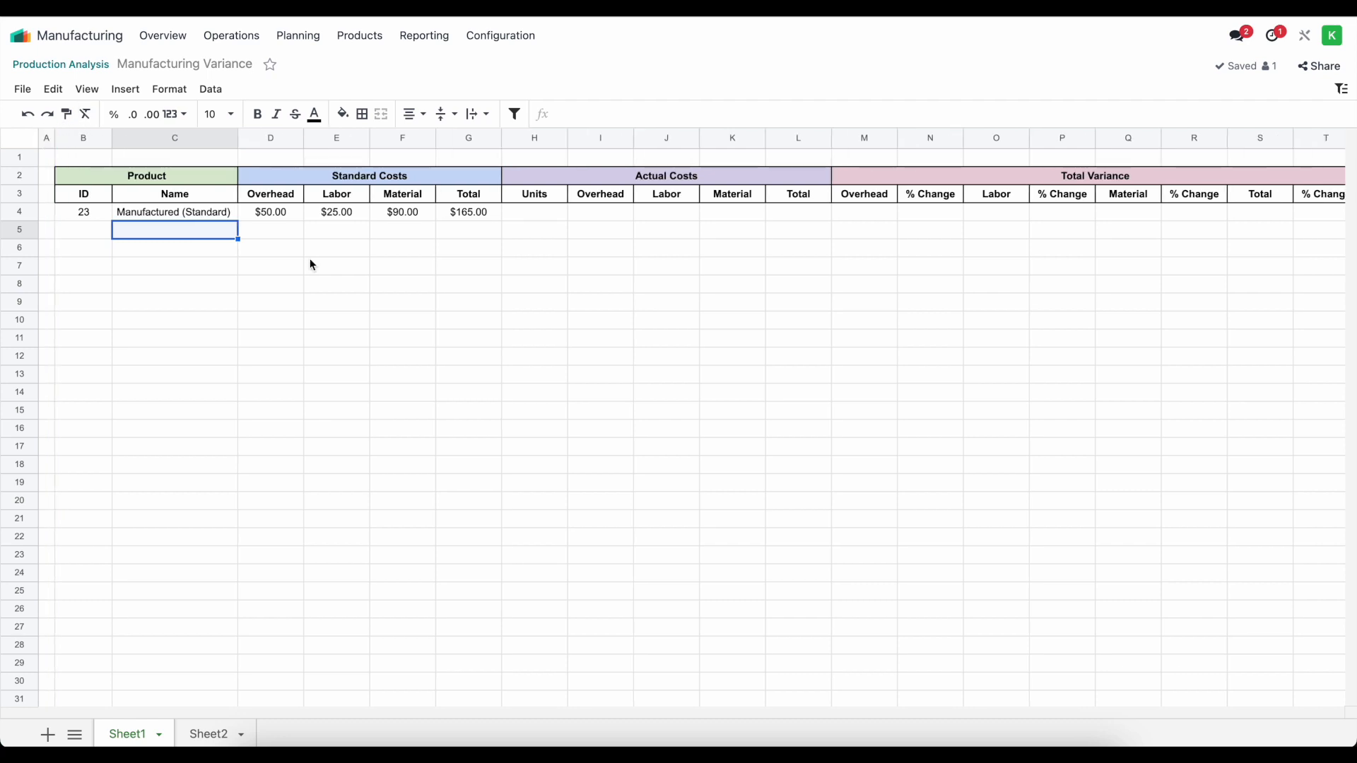
left_click_drag(963, 138, 955, 140)
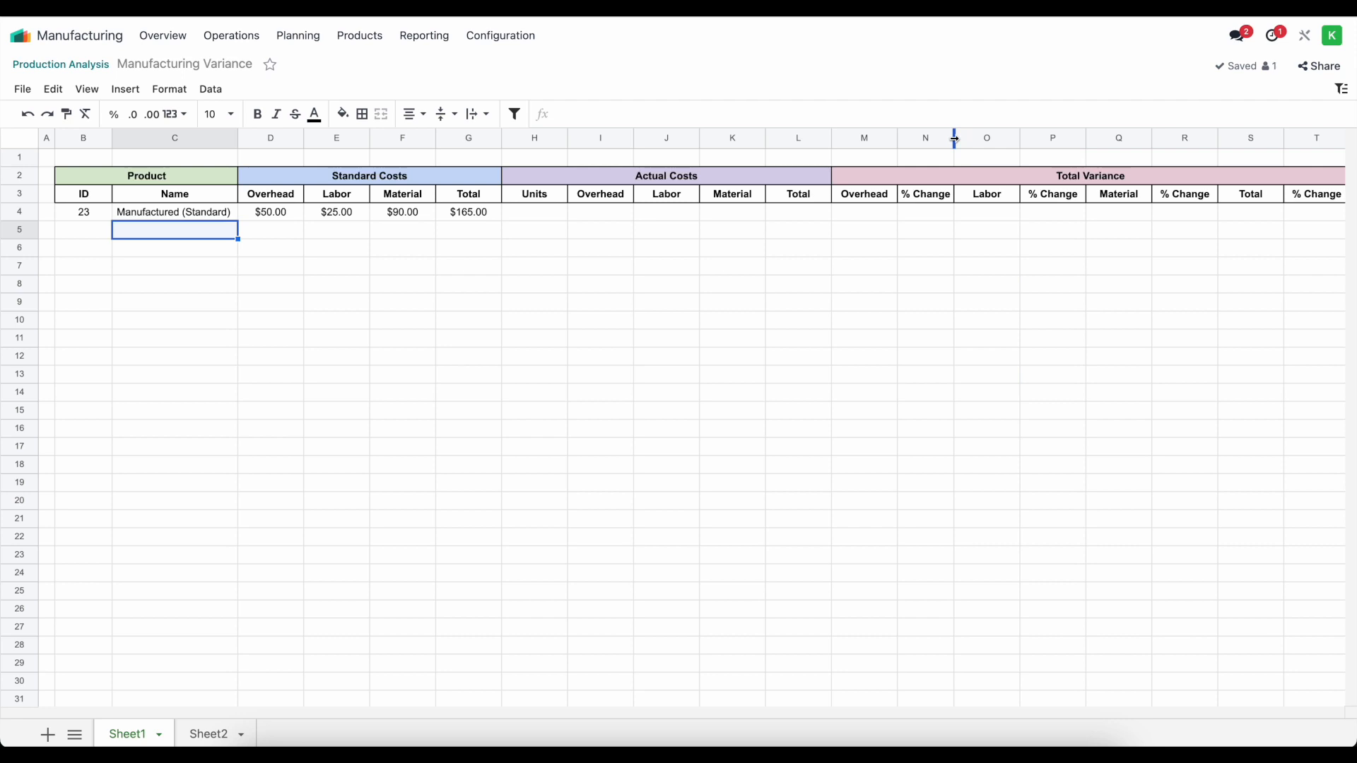
left_click(1078, 138)
left_click_drag(1086, 136, 1077, 137)
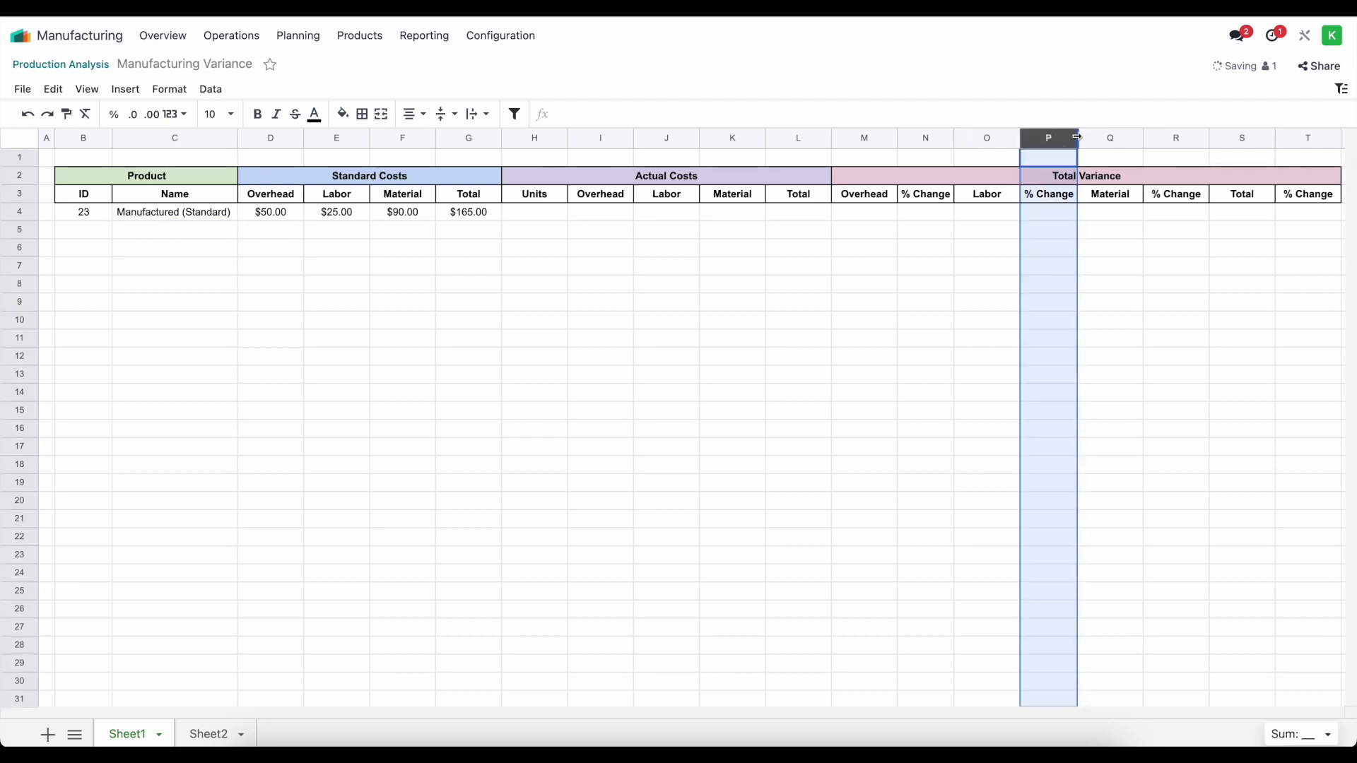
left_click_drag(1208, 139, 1201, 139)
left_click_drag(1332, 140, 1324, 137)
left_click(1237, 268)
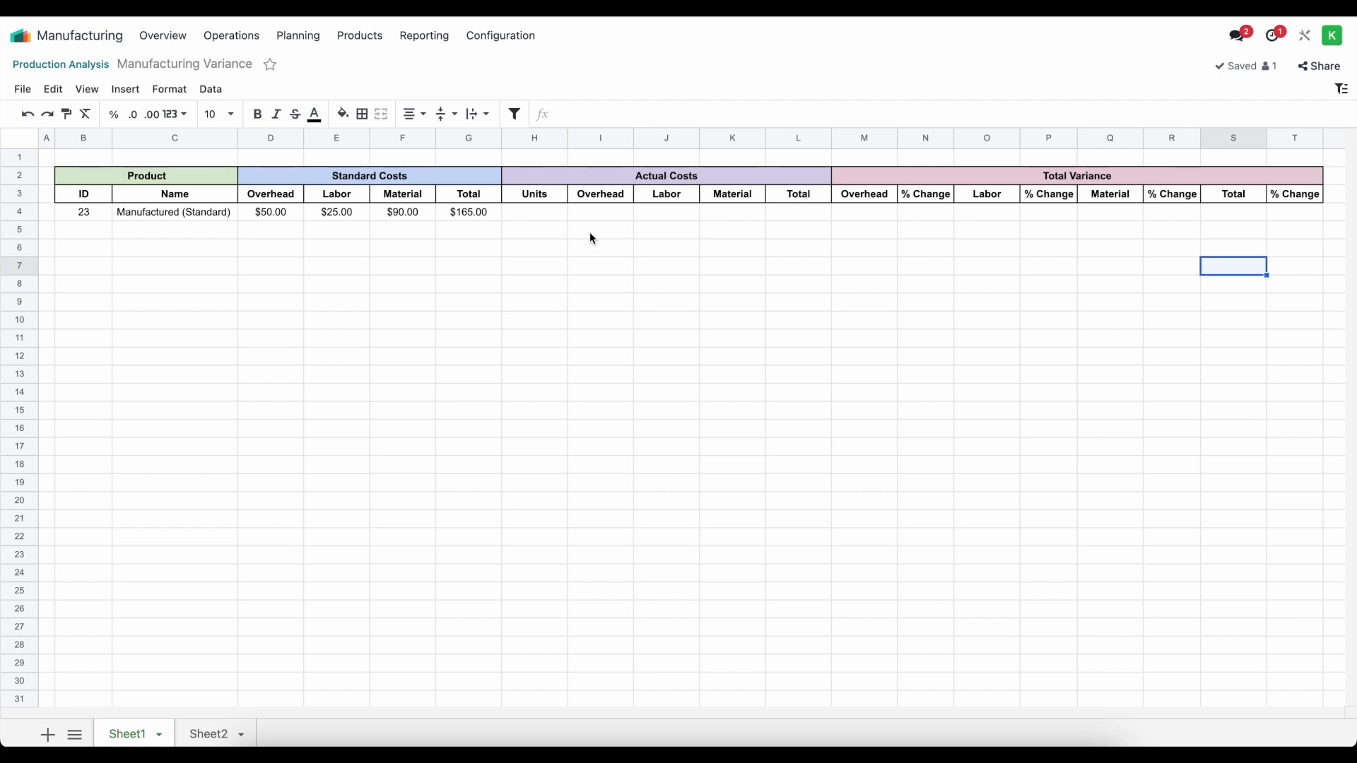
Compare the production cost pivot on Sheet2 with the Actual Costs columns on Sheet1.
left_click(211, 735)
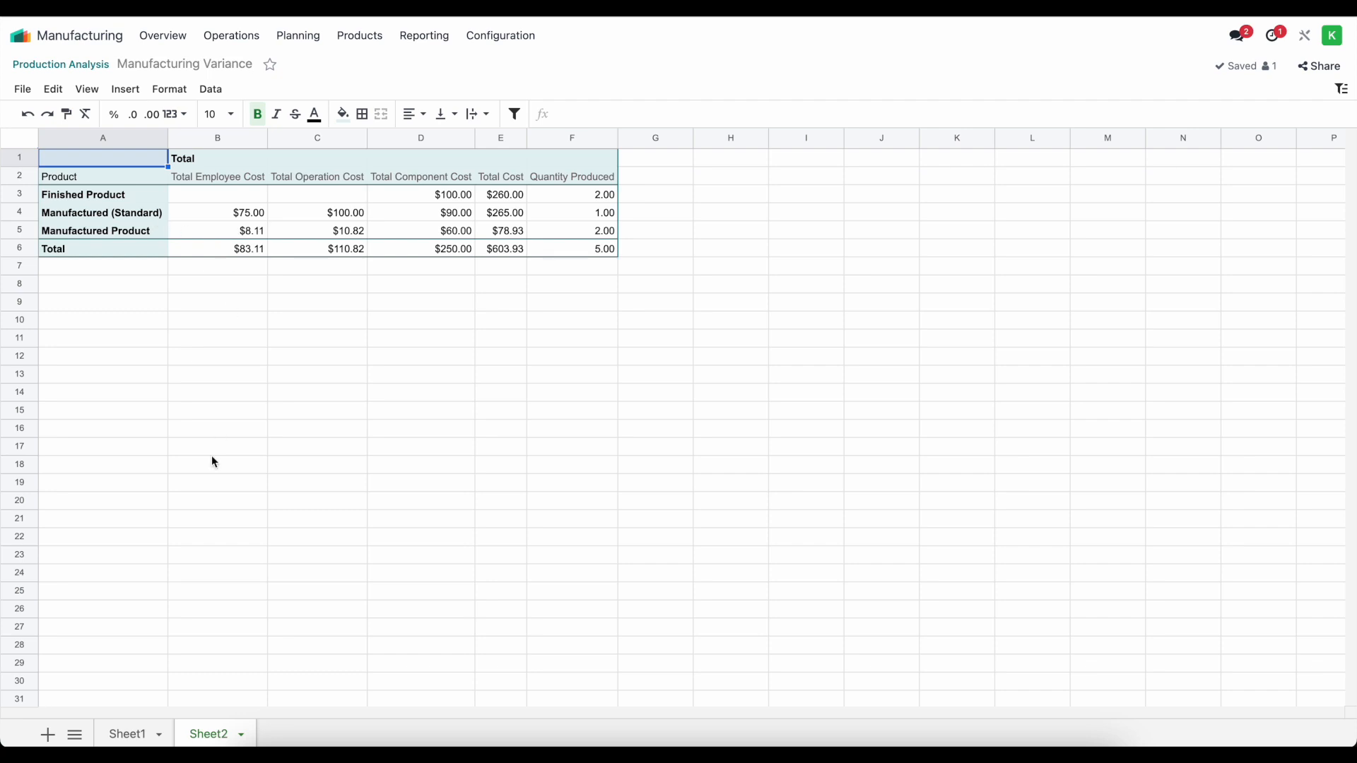
left_click(140, 728)
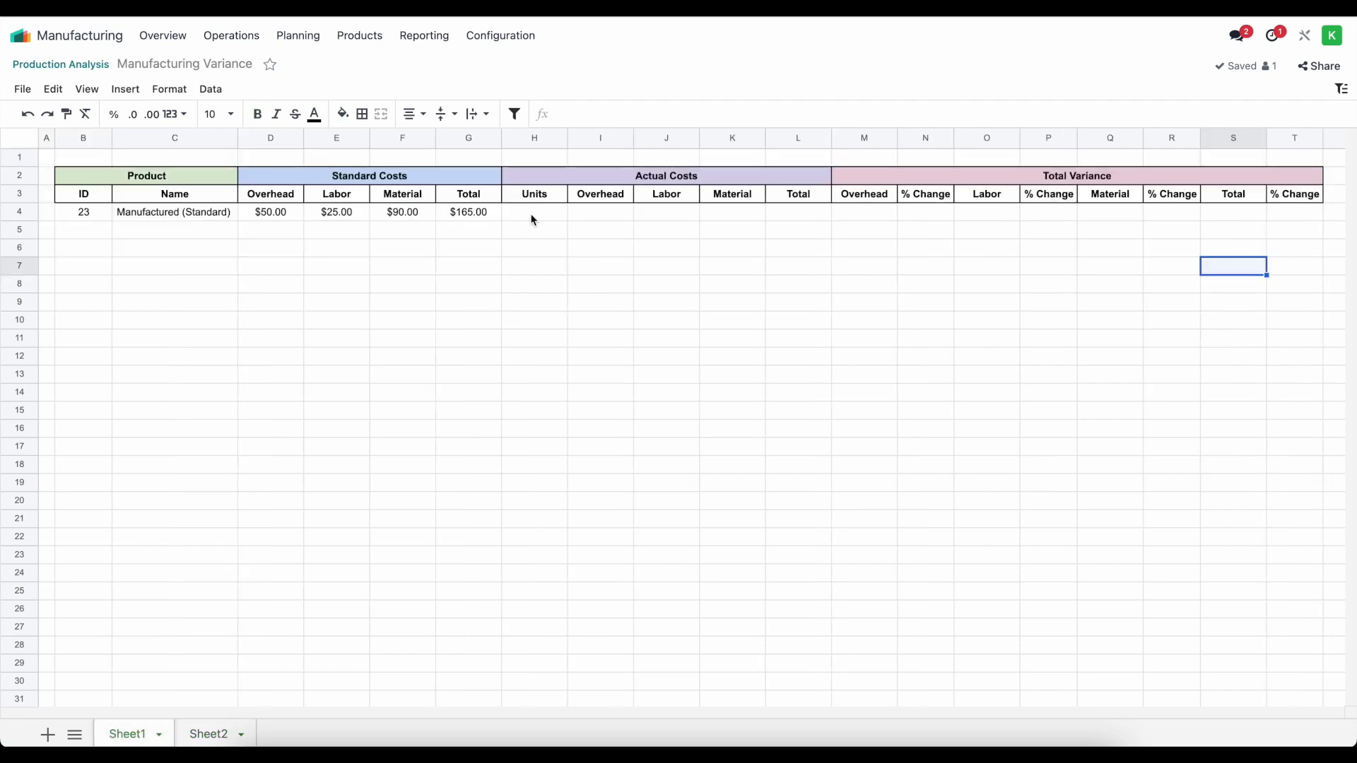
left_click_drag(535, 217, 797, 306)
Examine the arguments of the ODOO.PIVOT formula behind Manufactured (Standard)'s Total Employee Cost in cell B4 of Sheet2.
left_click(217, 737)
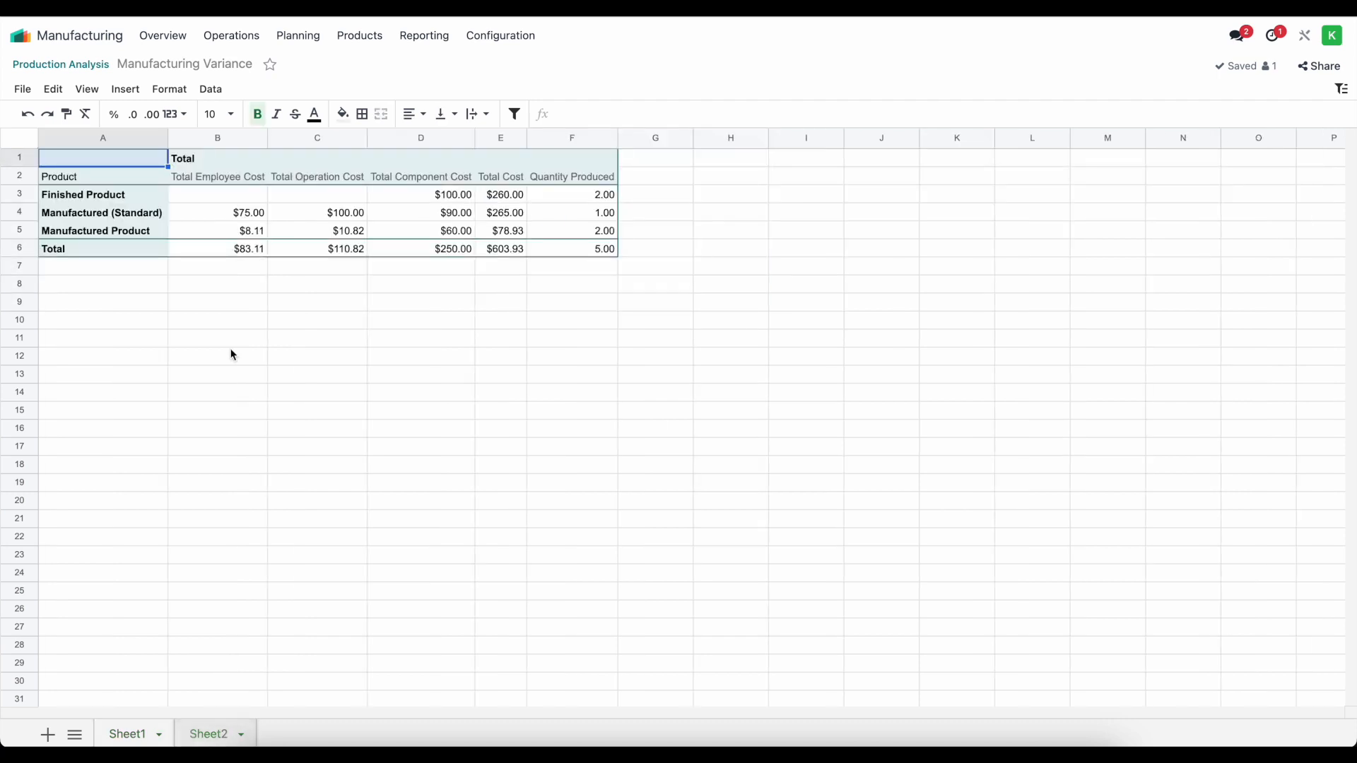
left_click(236, 214)
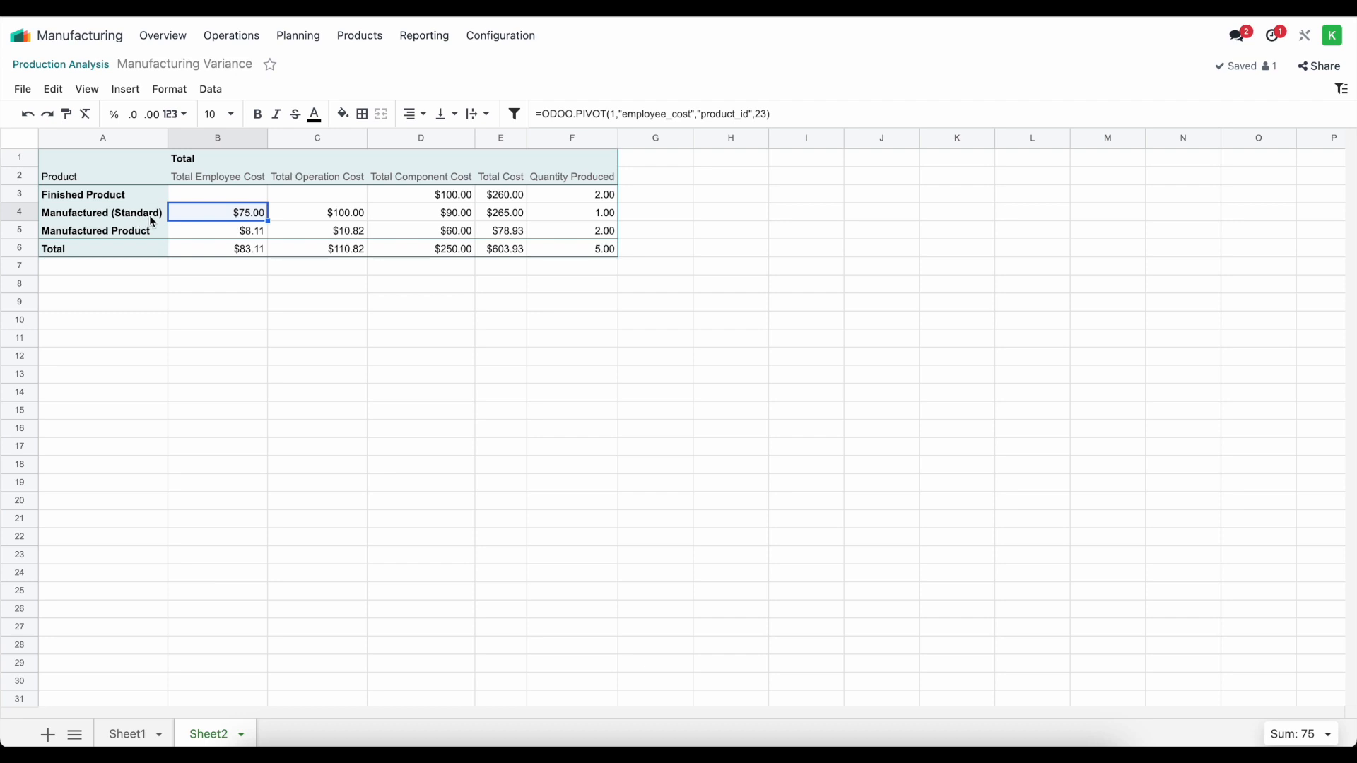
left_click(541, 111)
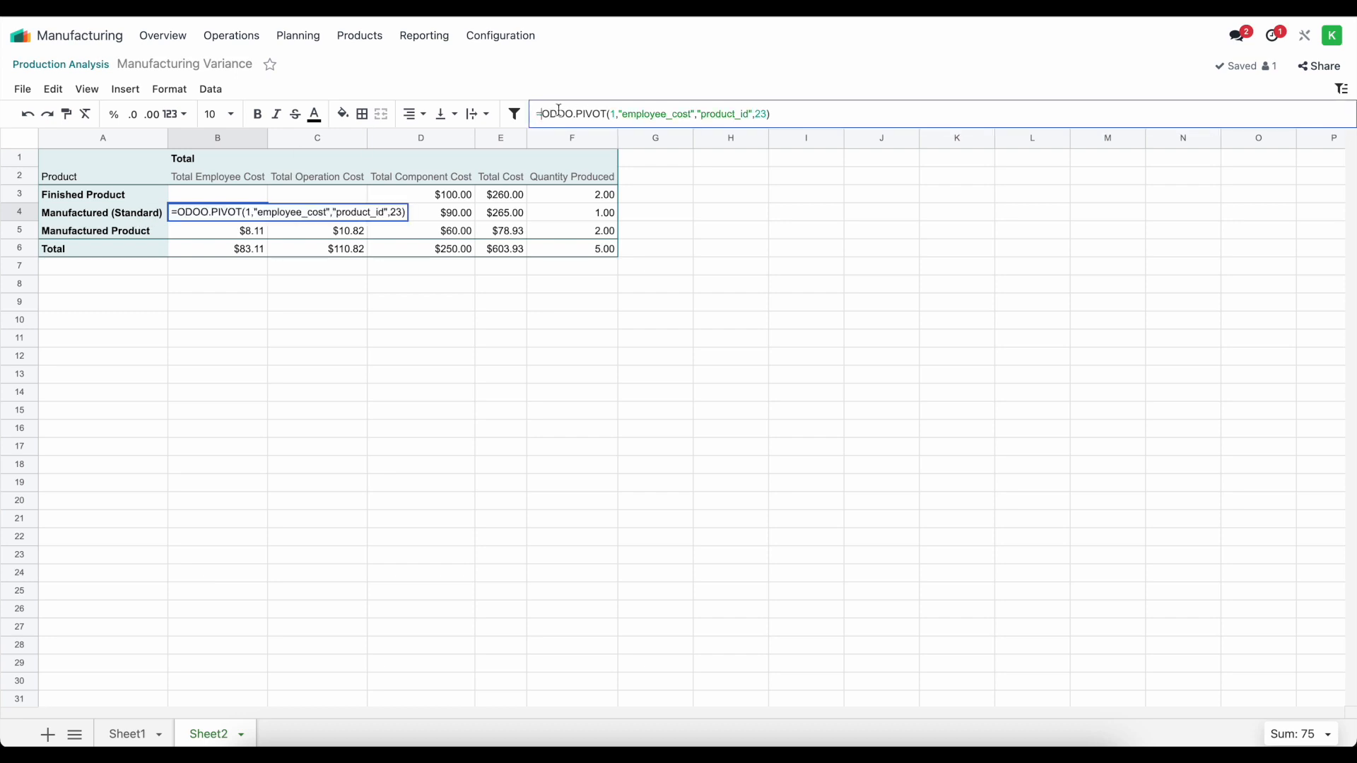
left_click(613, 114)
left_click(634, 114)
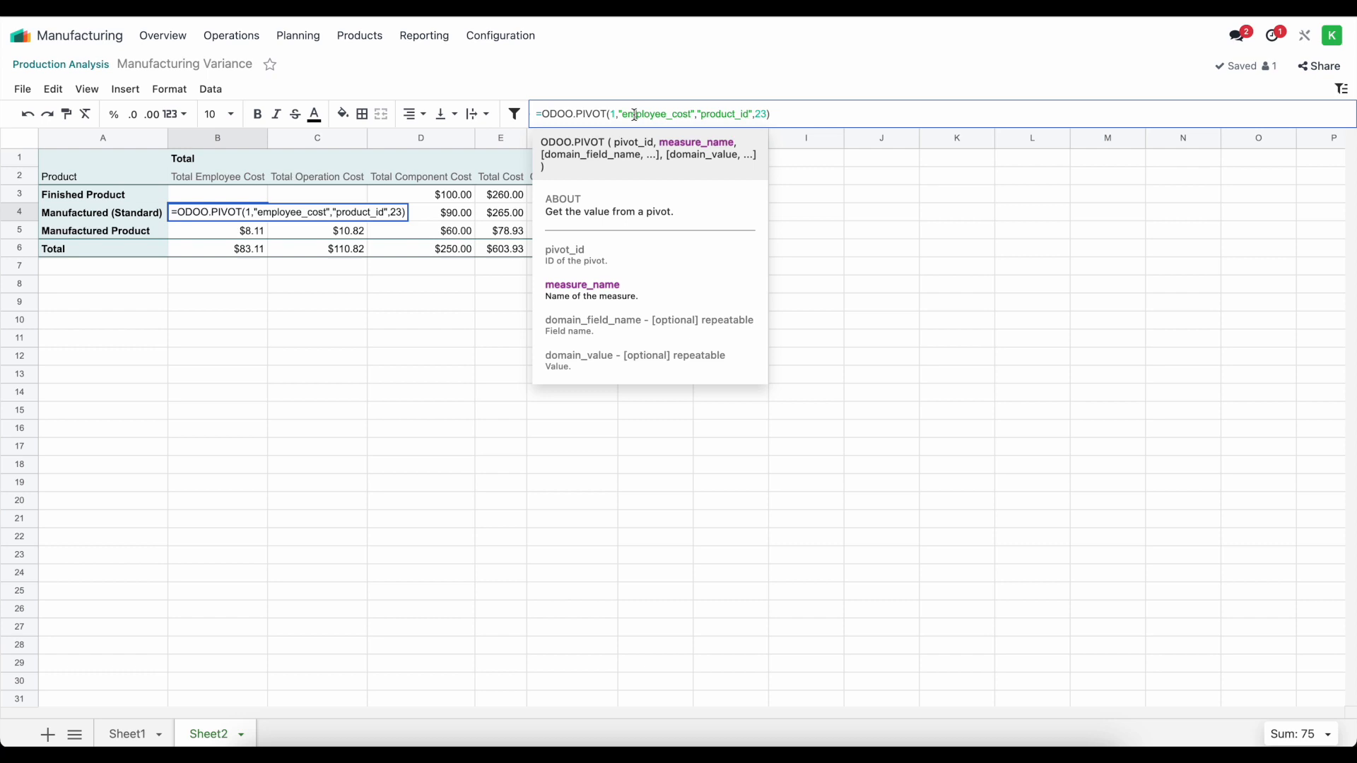
double_click(647, 114)
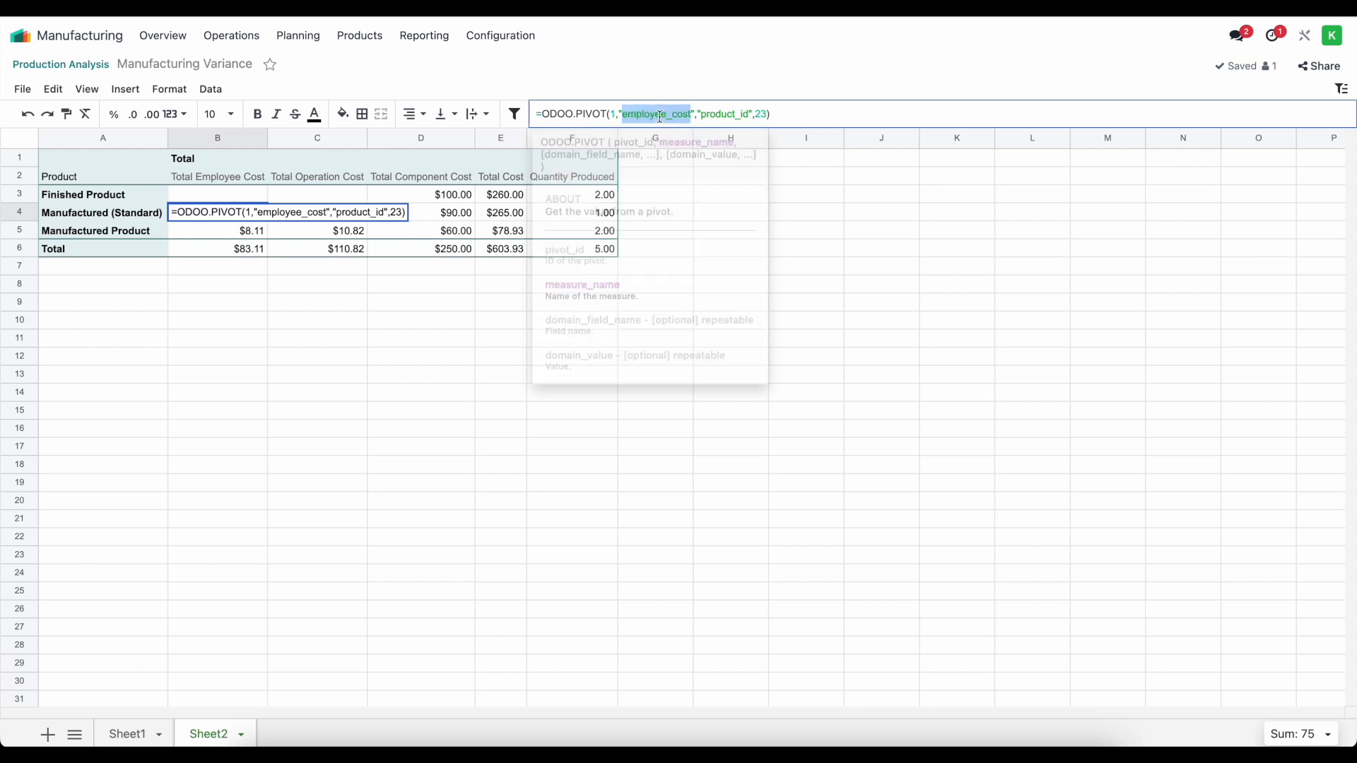
double_click(722, 111)
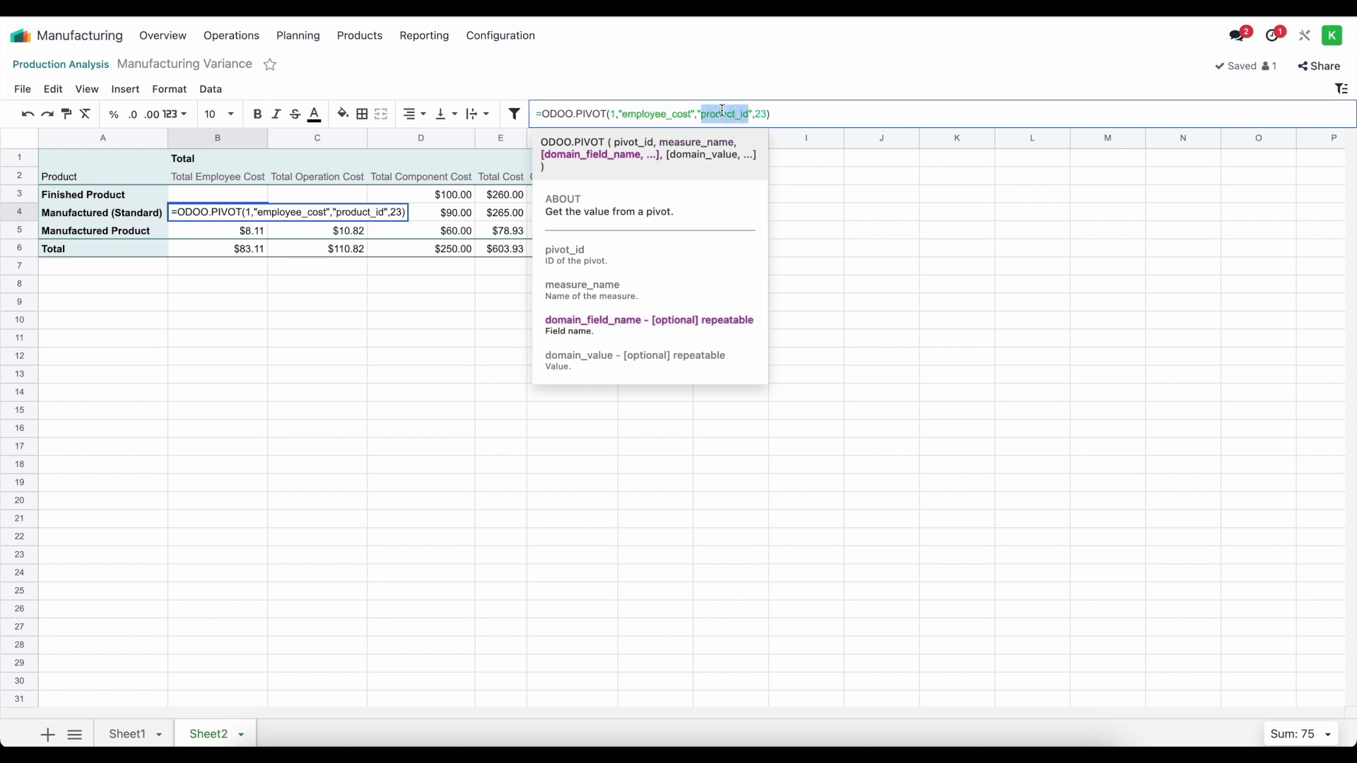
double_click(760, 113)
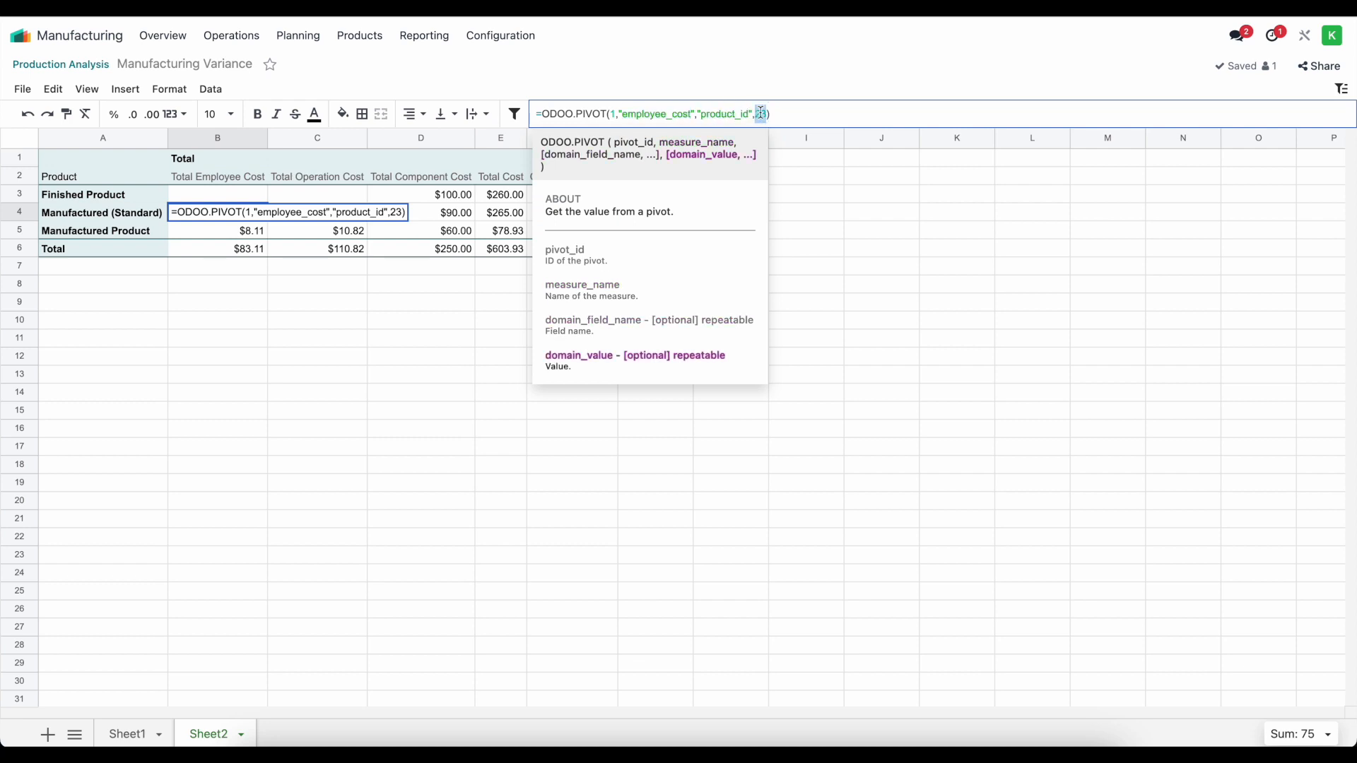
double_click(714, 113)
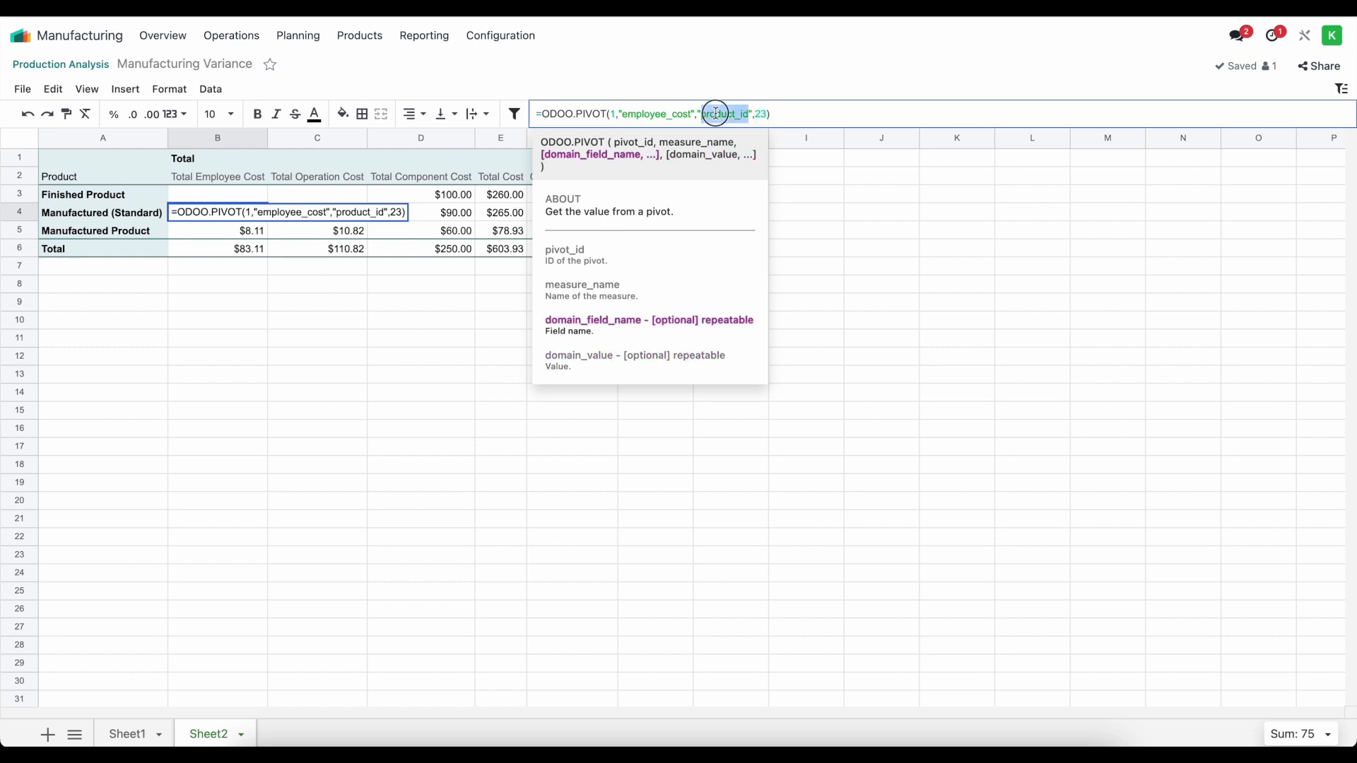
double_click(761, 113)
double_click(657, 110)
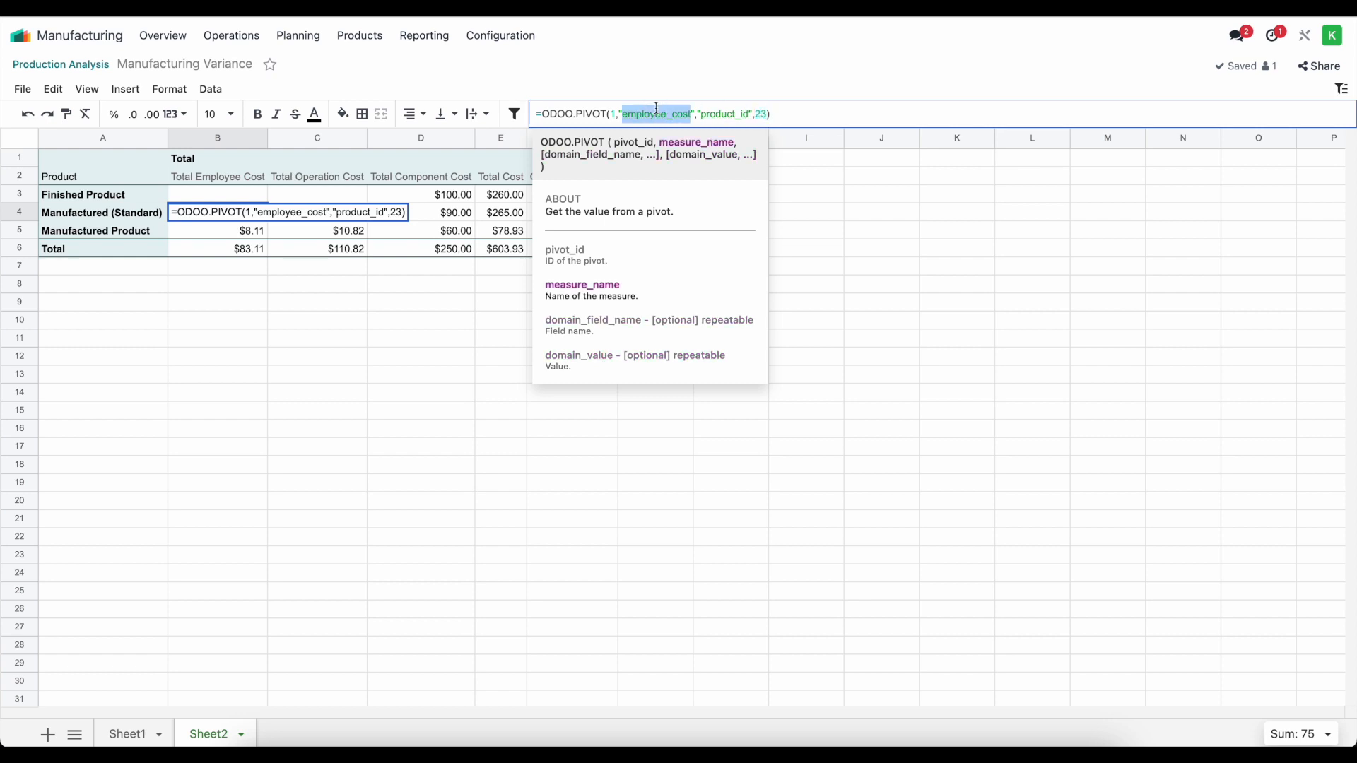
Copy the employee cost pivot formula from Sheet2 into the actual Labor cell J4 on Sheet1.
key("super+a")
key("super+c")
key("Return")
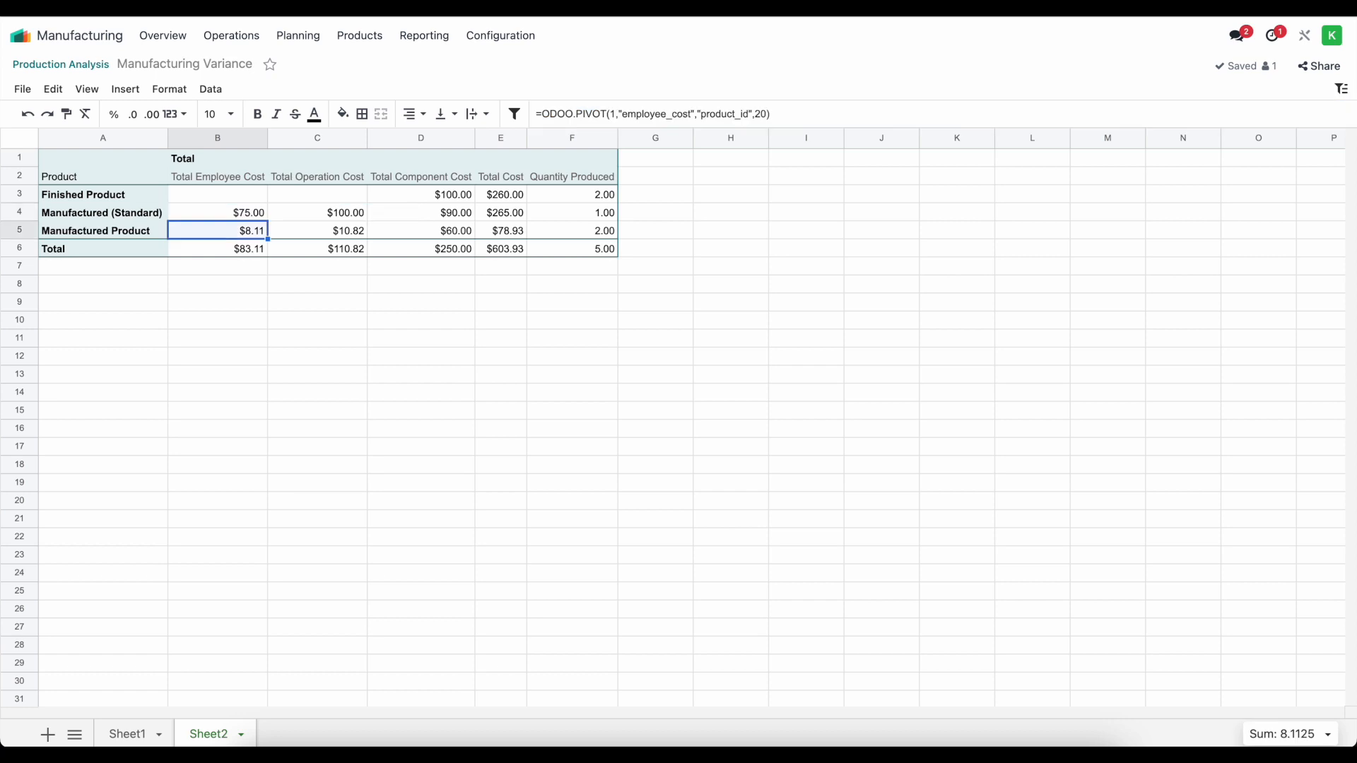
left_click(124, 734)
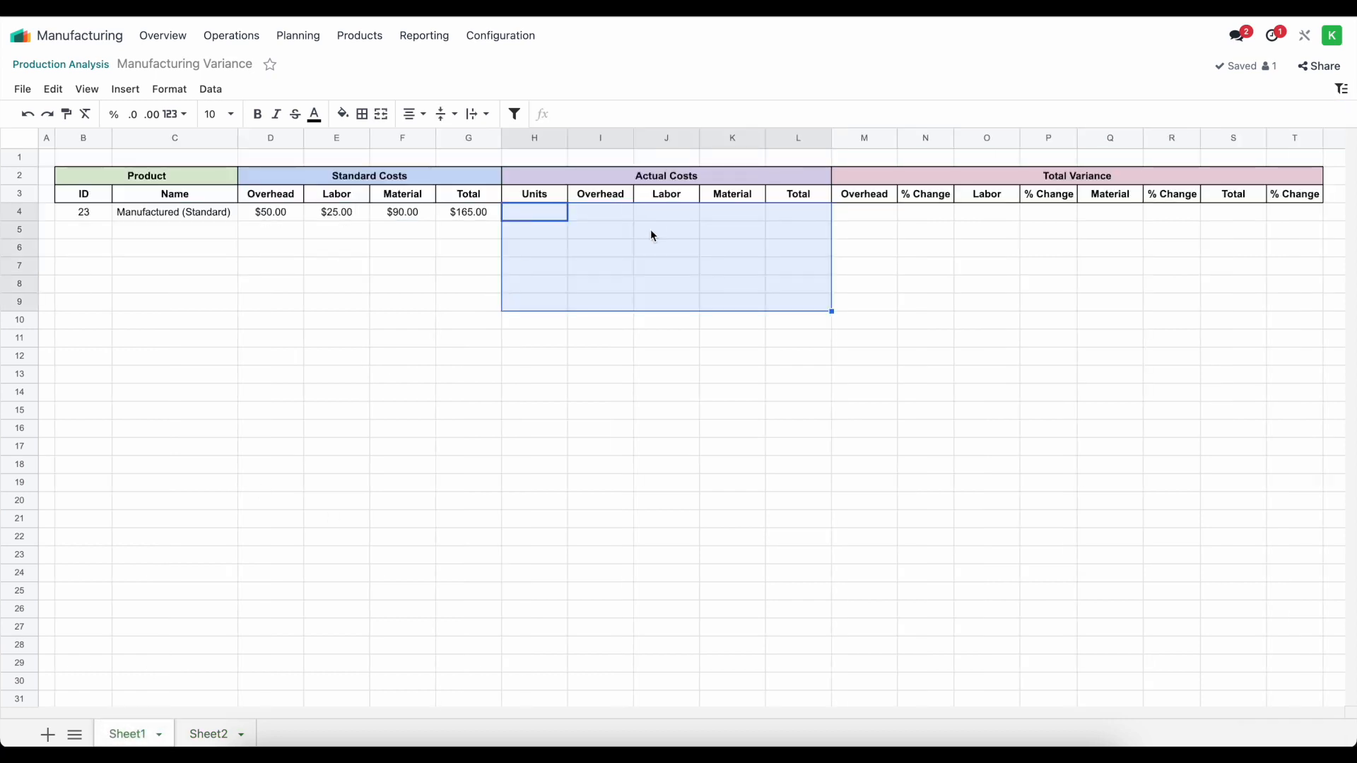
left_click(620, 218)
double_click(658, 210)
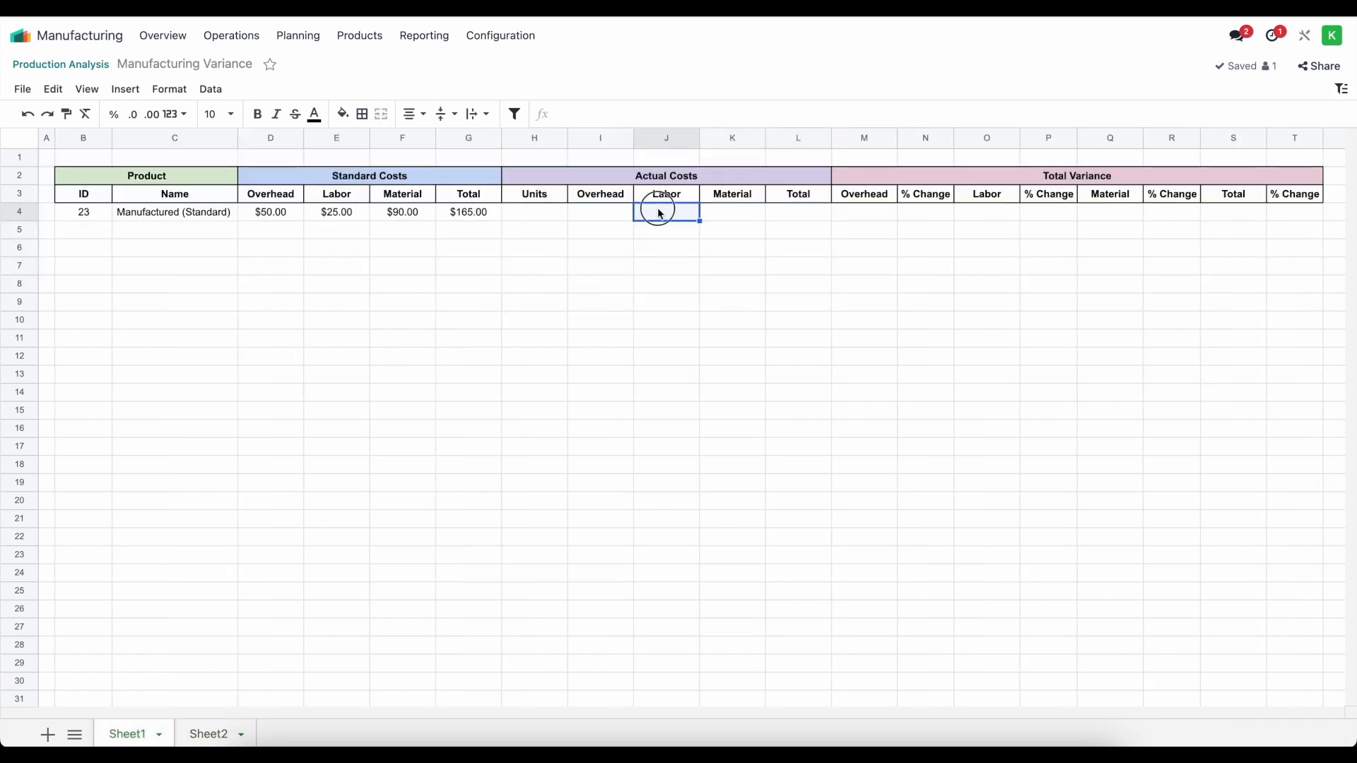
key("super+v")
key("Return")
Replace the fixed product ID in J4's pivot formula with a reference to cell B4.
left_click(657, 211)
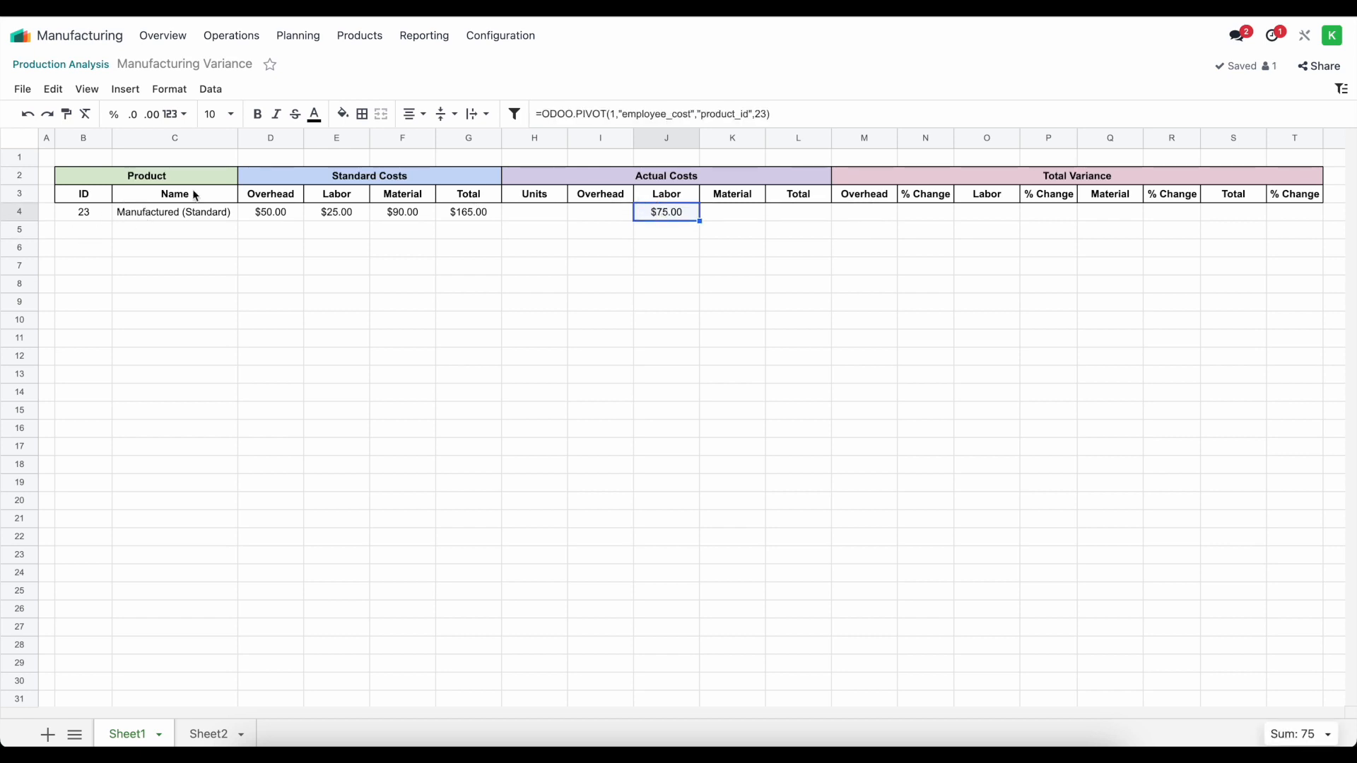
left_click(760, 114)
key("BackSpace")
key("BackSpace")
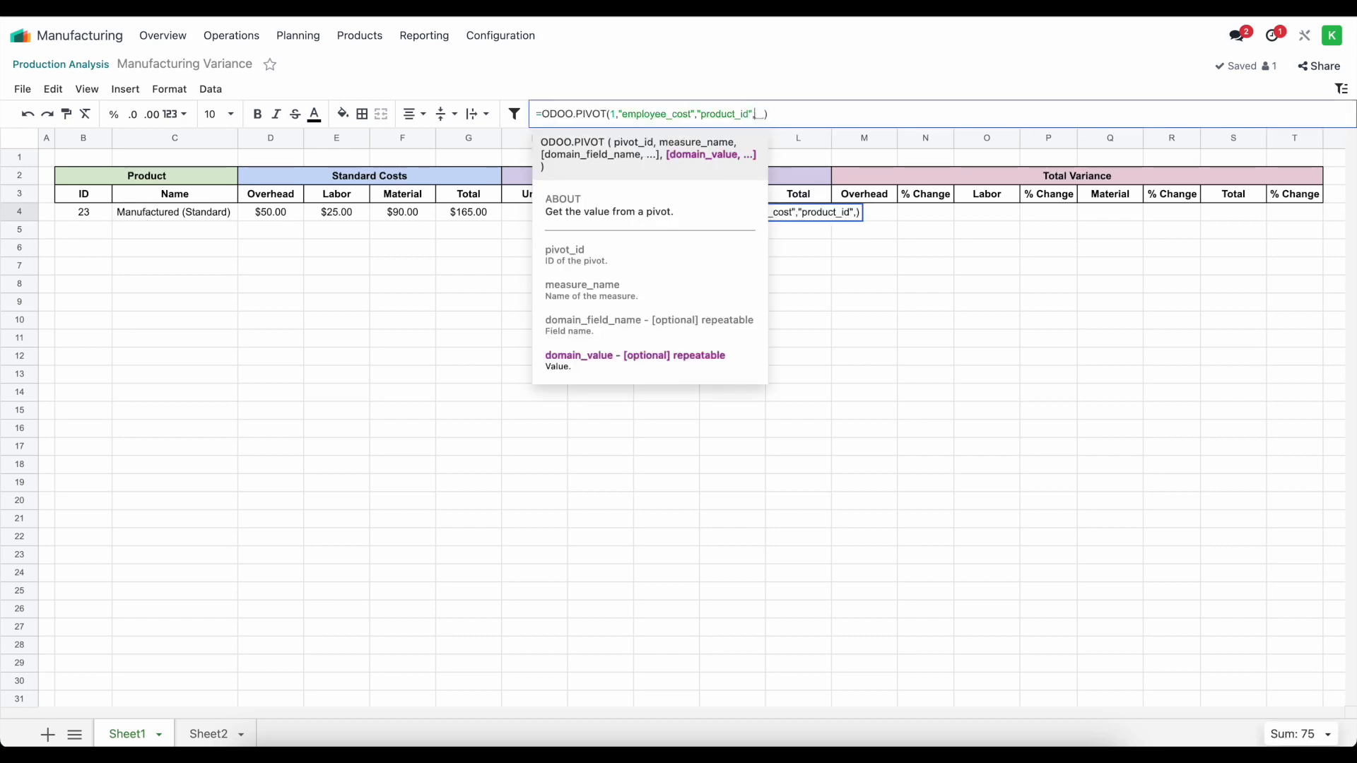
left_click(83, 212)
key("Return")
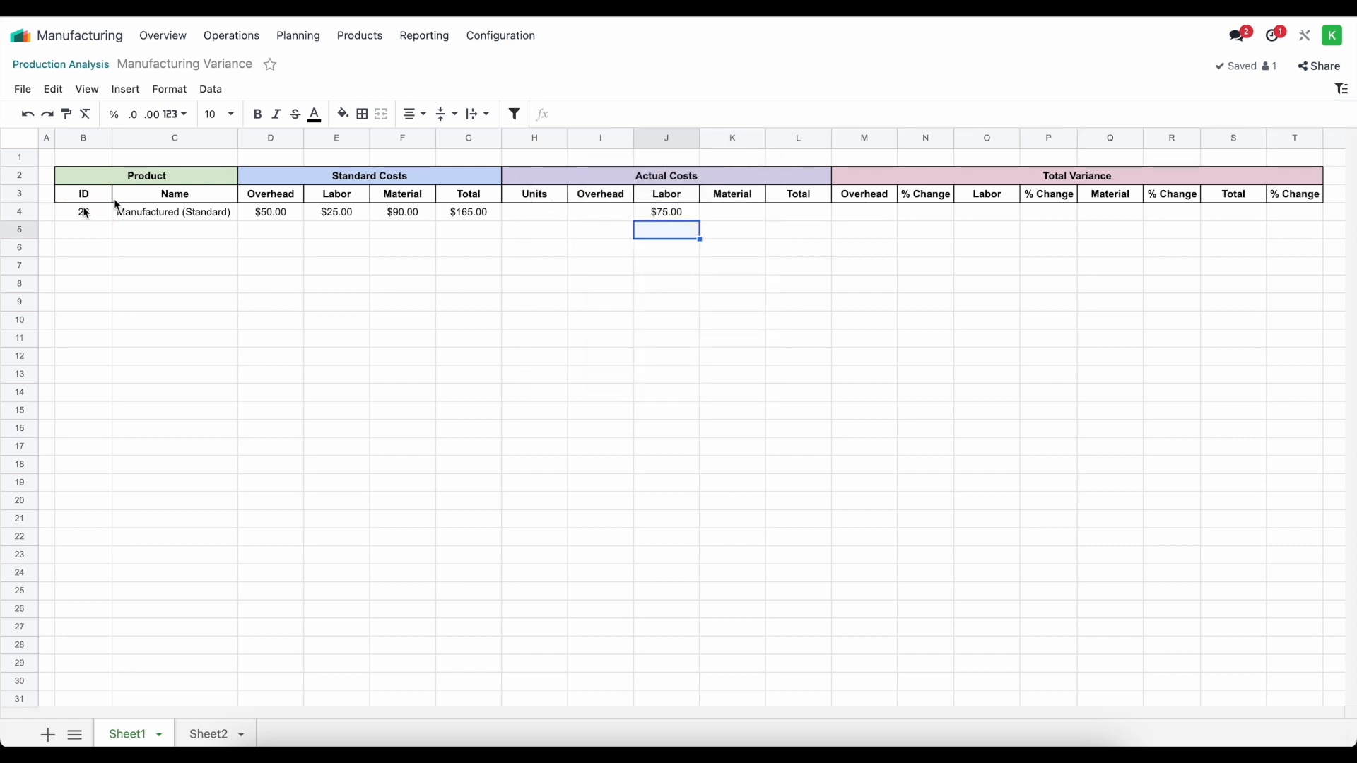
Fill the actual Labor pivot formula from J4 down to J8 and examine how its product ID reference shifts.
left_click(689, 215)
left_click_drag(699, 221, 697, 272)
left_click(86, 231)
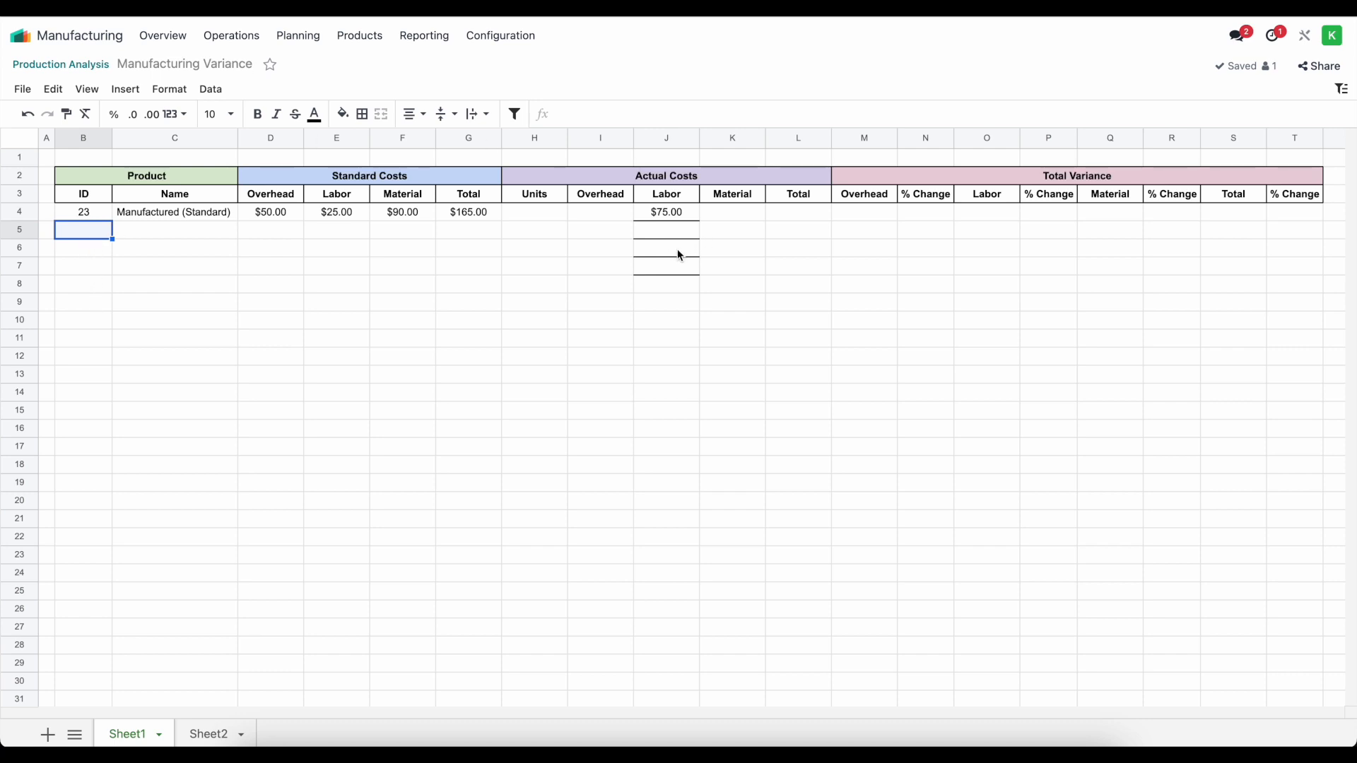
left_click(216, 737)
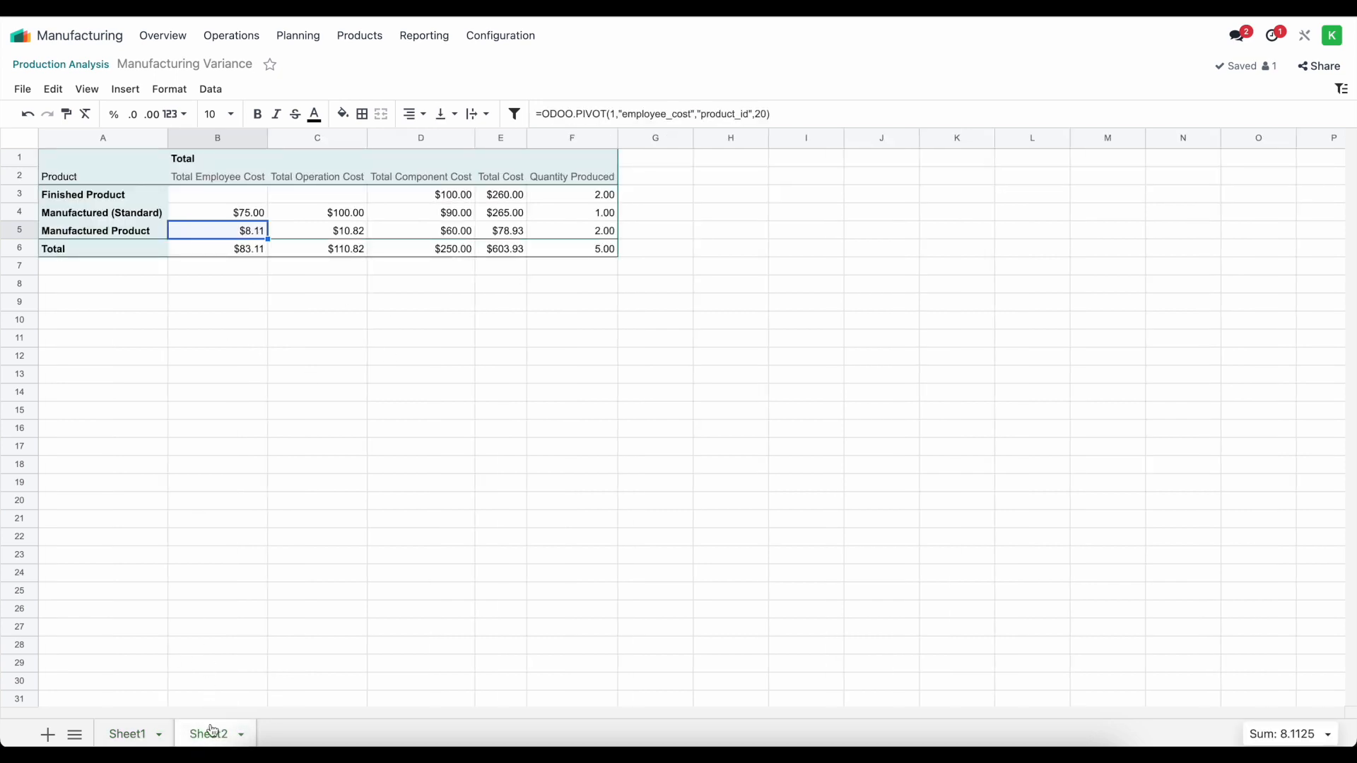
left_click(129, 735)
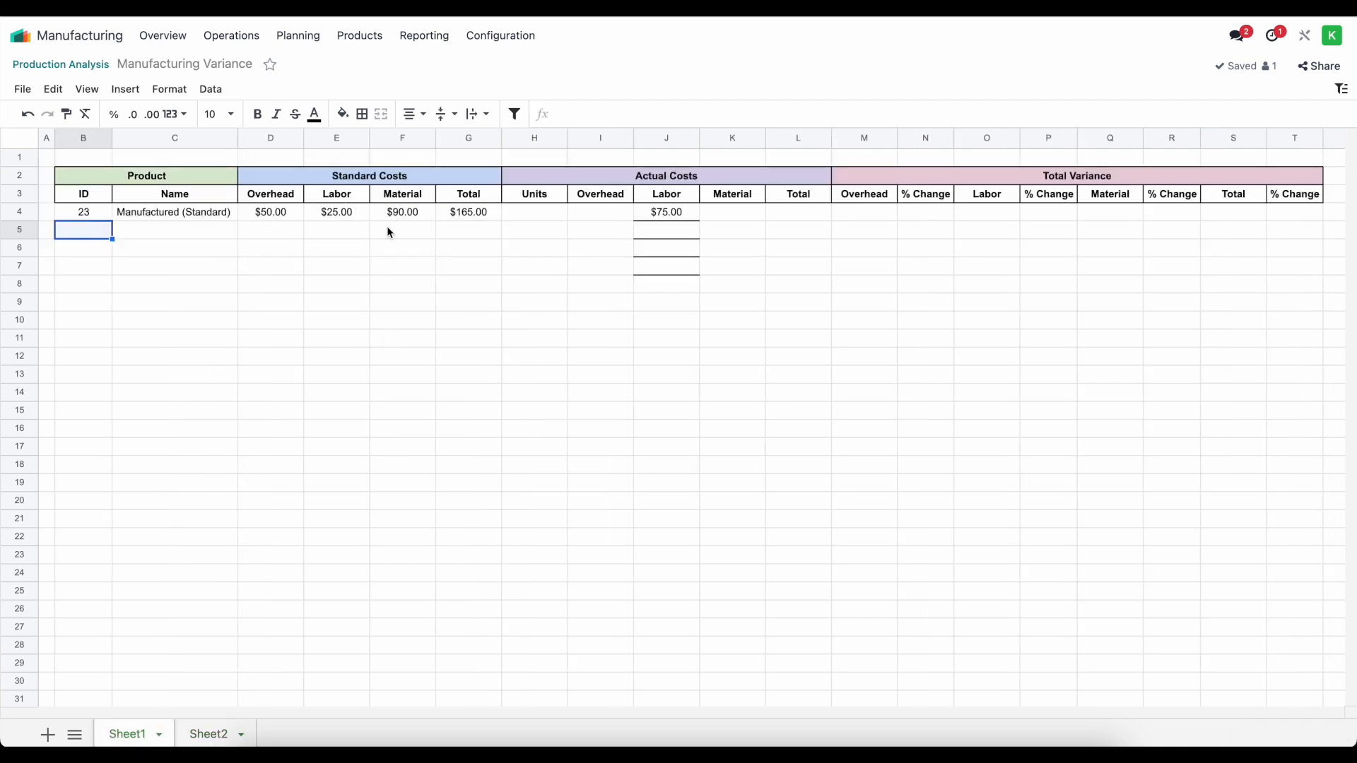
left_click(674, 283)
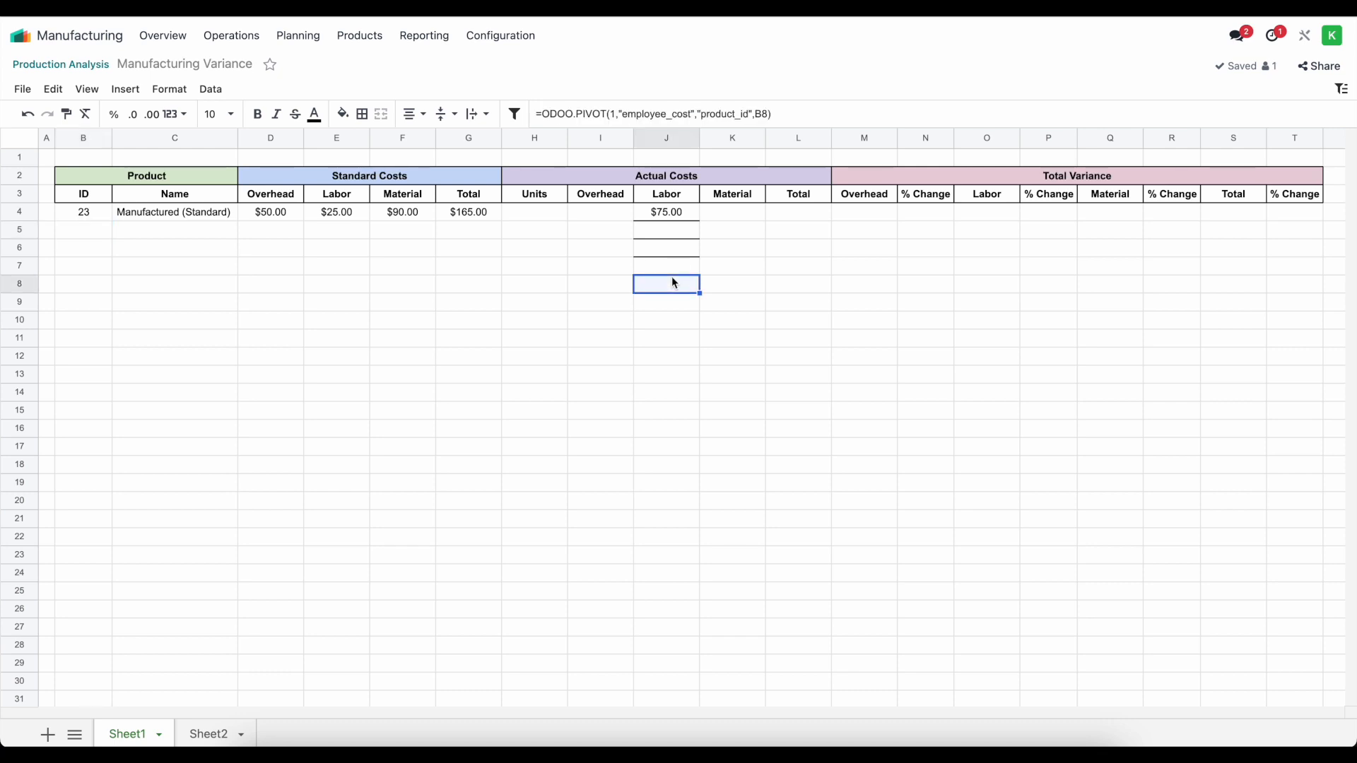
left_click(740, 252)
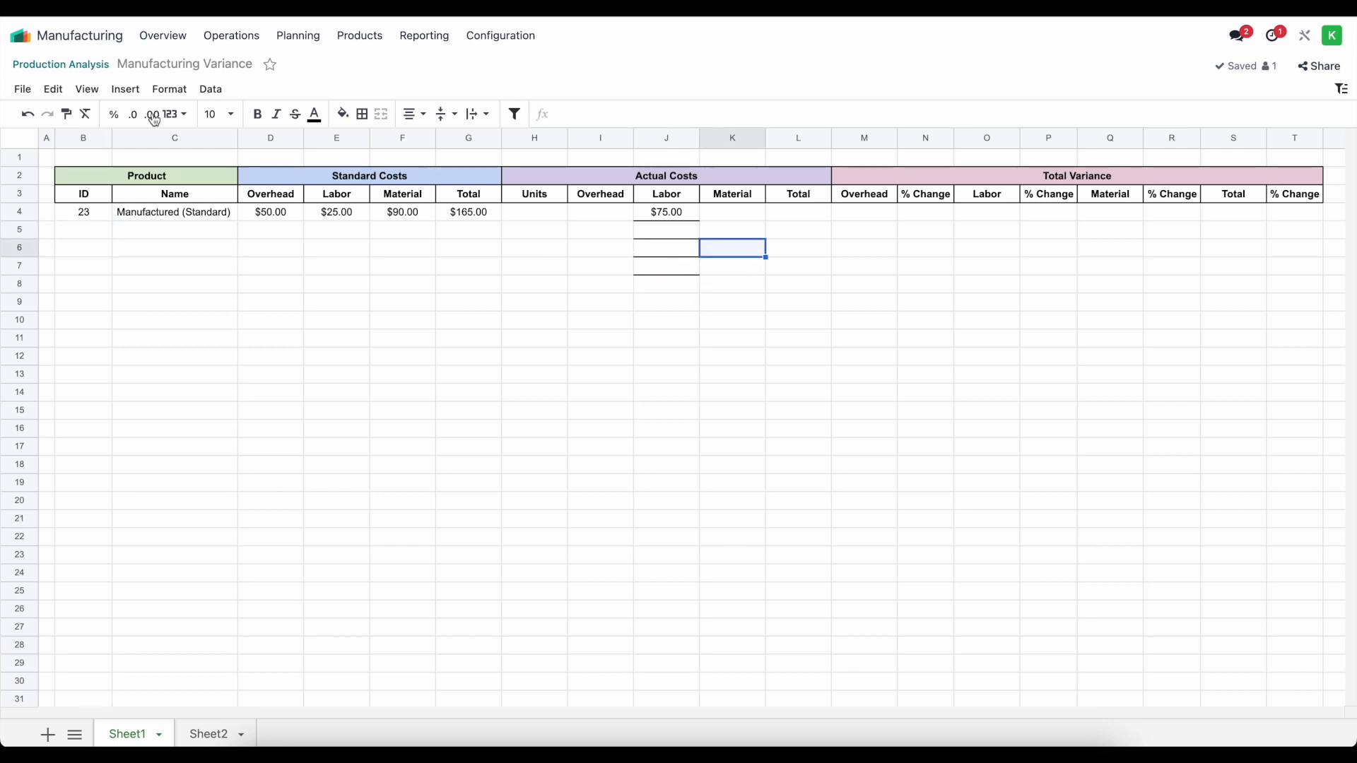
Undo the fill of the Labor formula below J4.
left_click(58, 97)
left_click(71, 113)
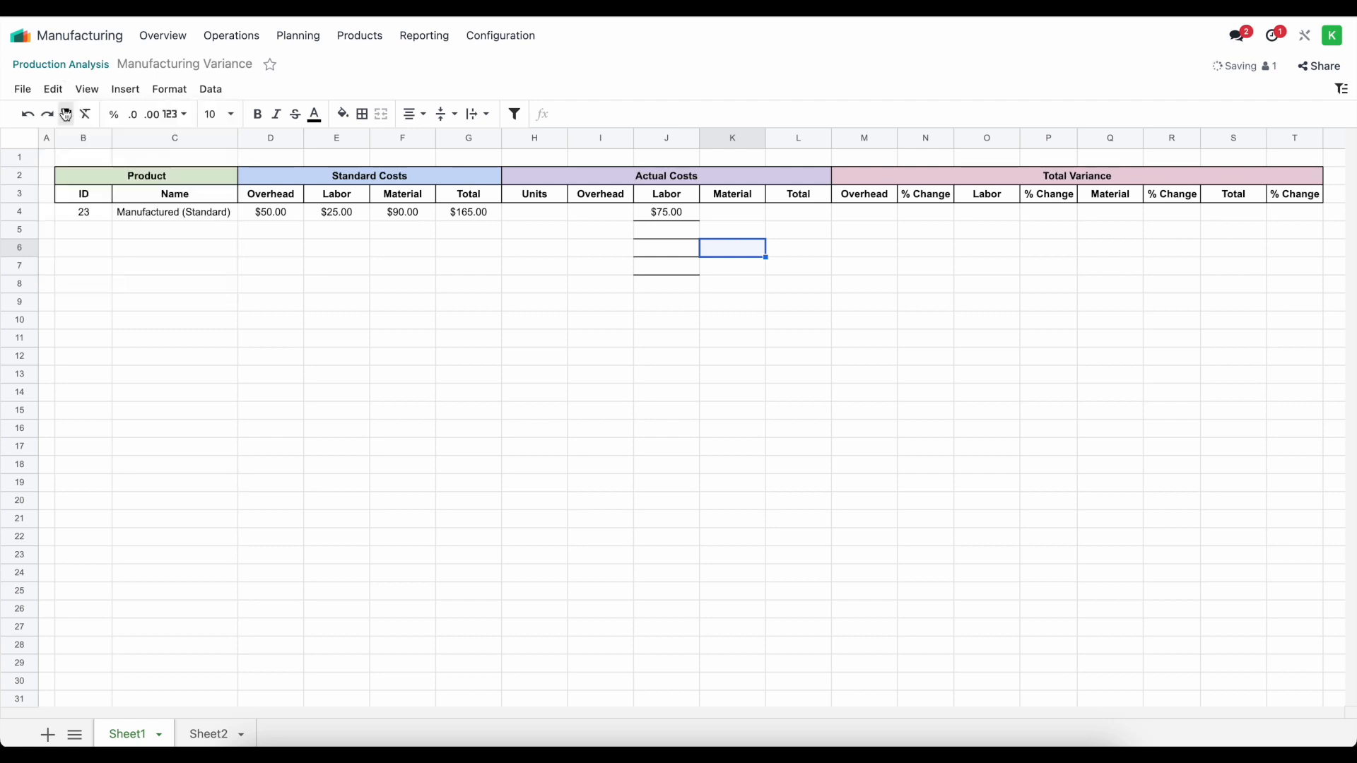
left_click(718, 297)
Check the Total Operation Cost measure name in Sheet2's pivot and copy the formula text from J4 on Sheet1.
left_click(682, 214)
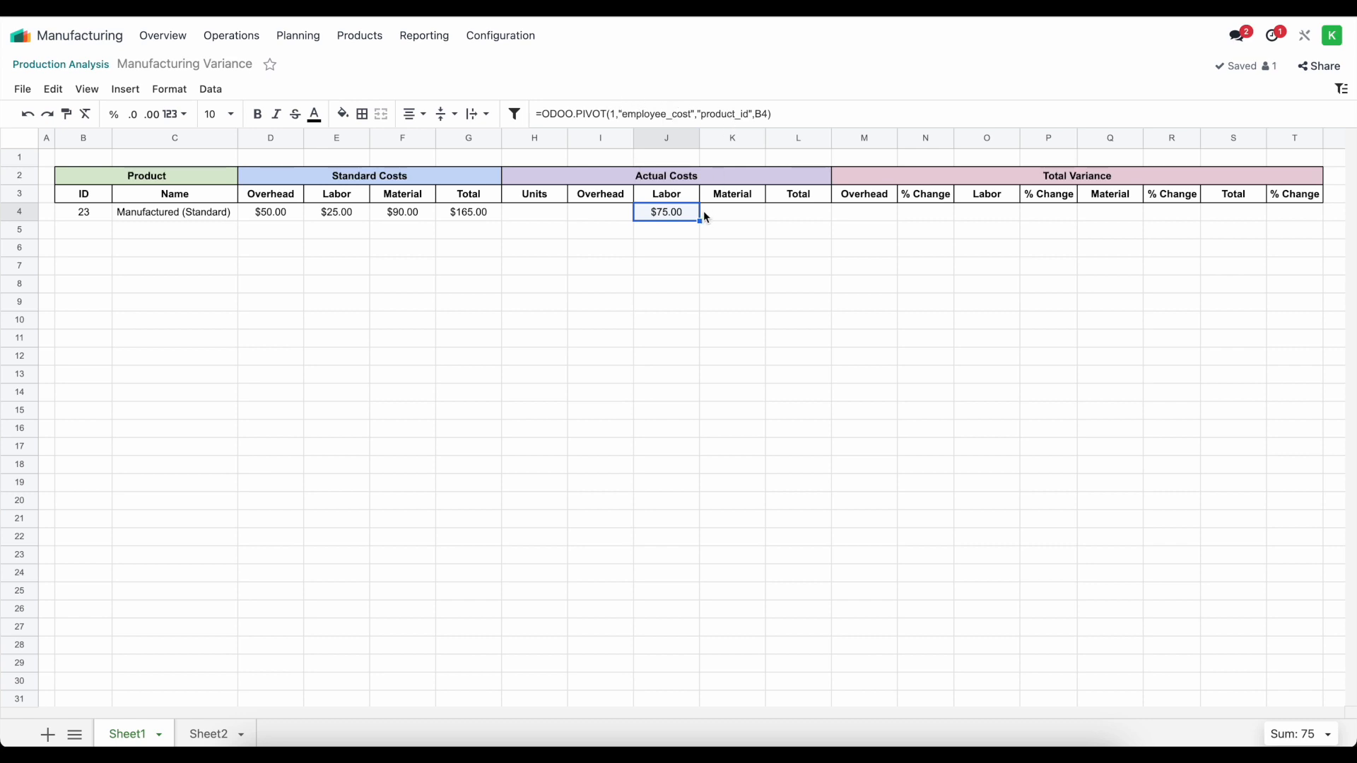
left_click(209, 734)
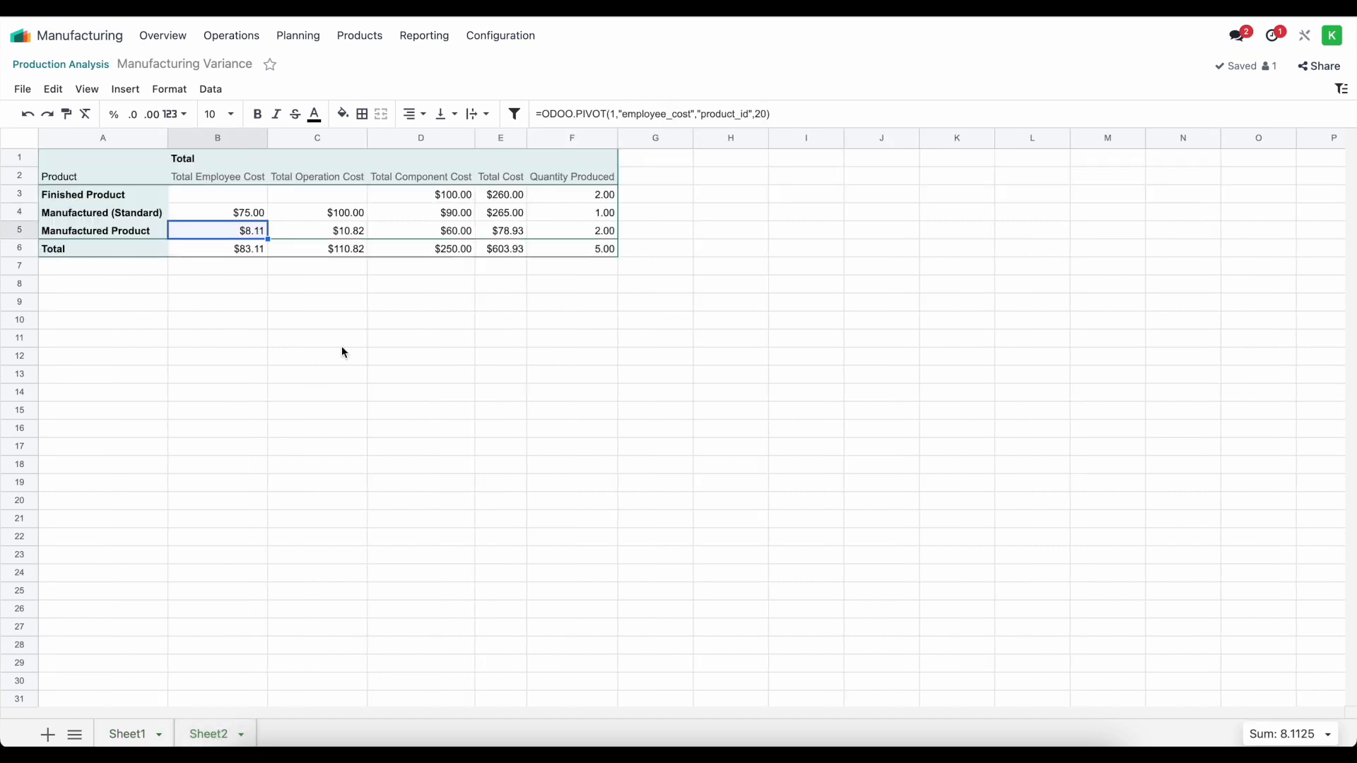
left_click(320, 231)
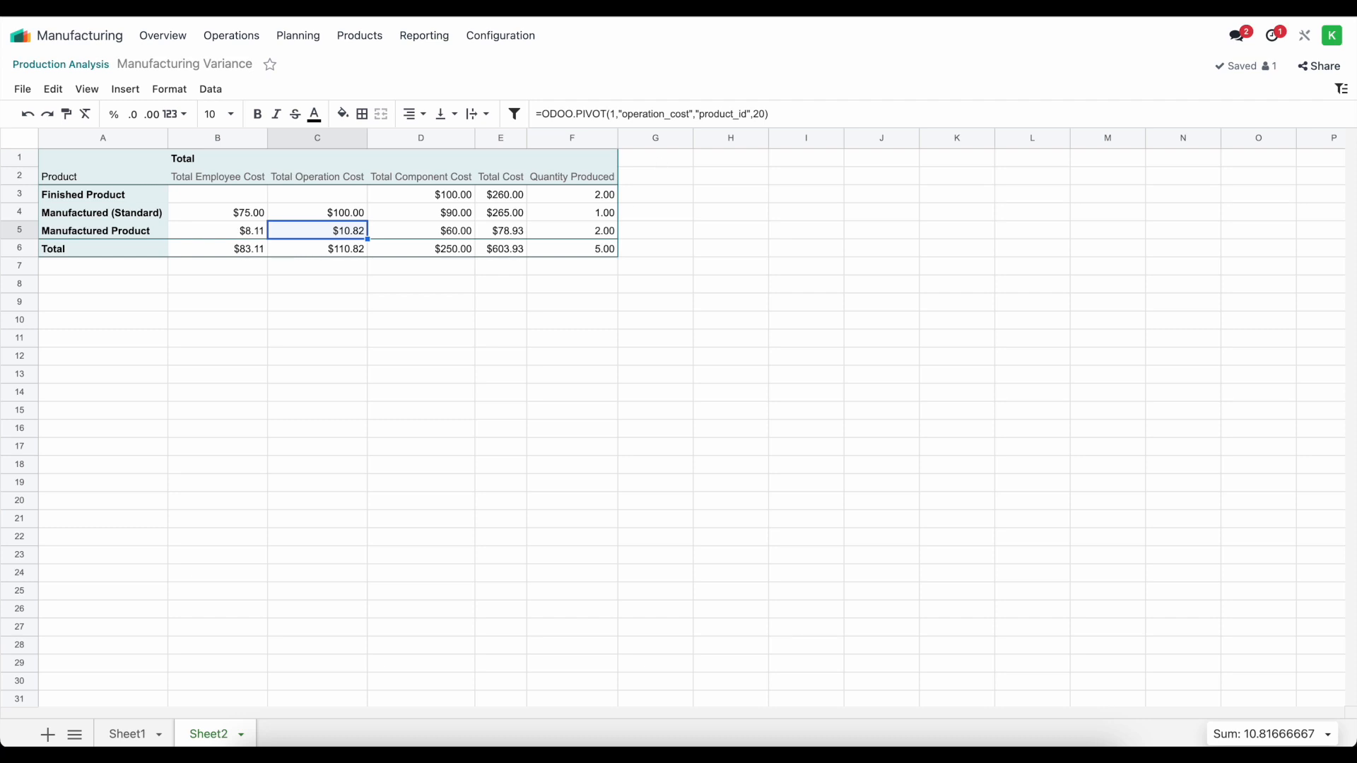
left_click(131, 735)
left_click(660, 108)
key("ctrl+c")
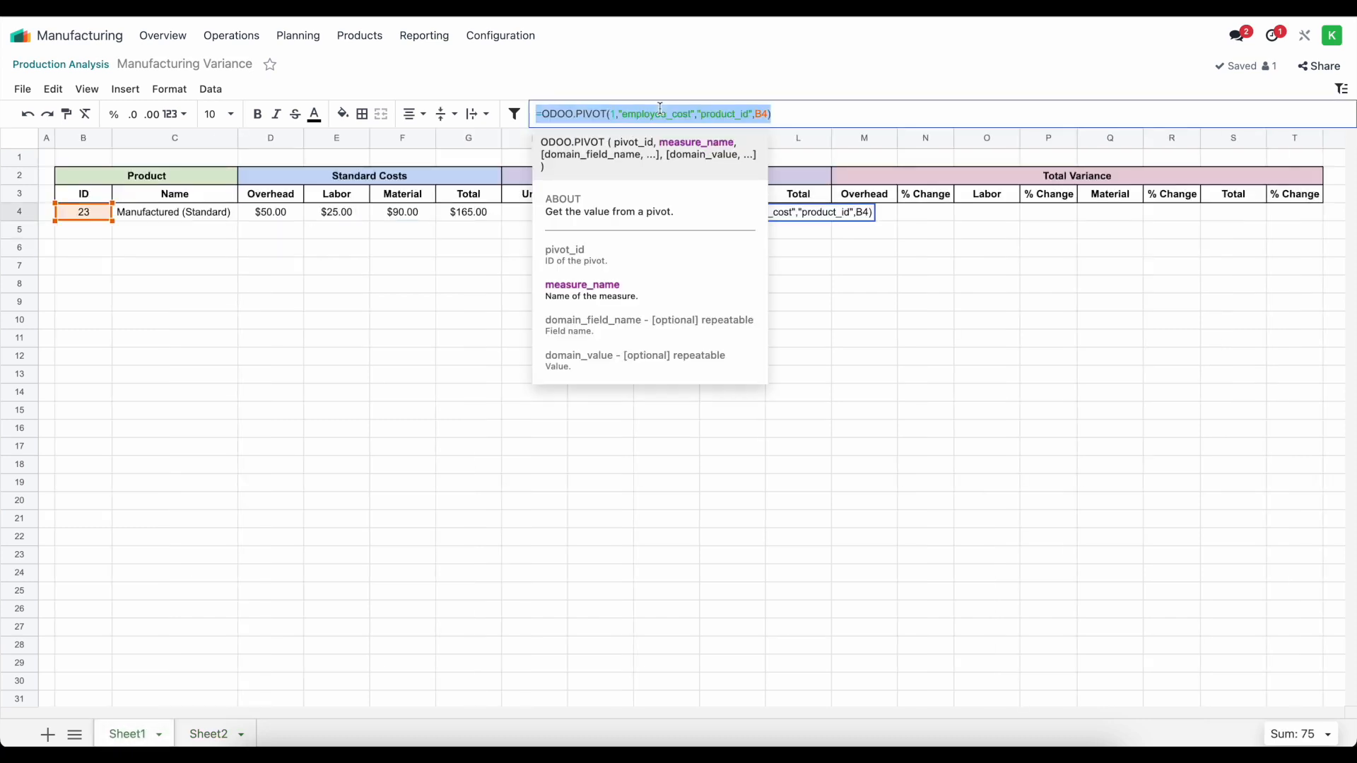
key("Return")
Enter the copied pivot formula in the actual Overhead cell I4, with operation_cost as its measure.
left_click(615, 212)
double_click(615, 212)
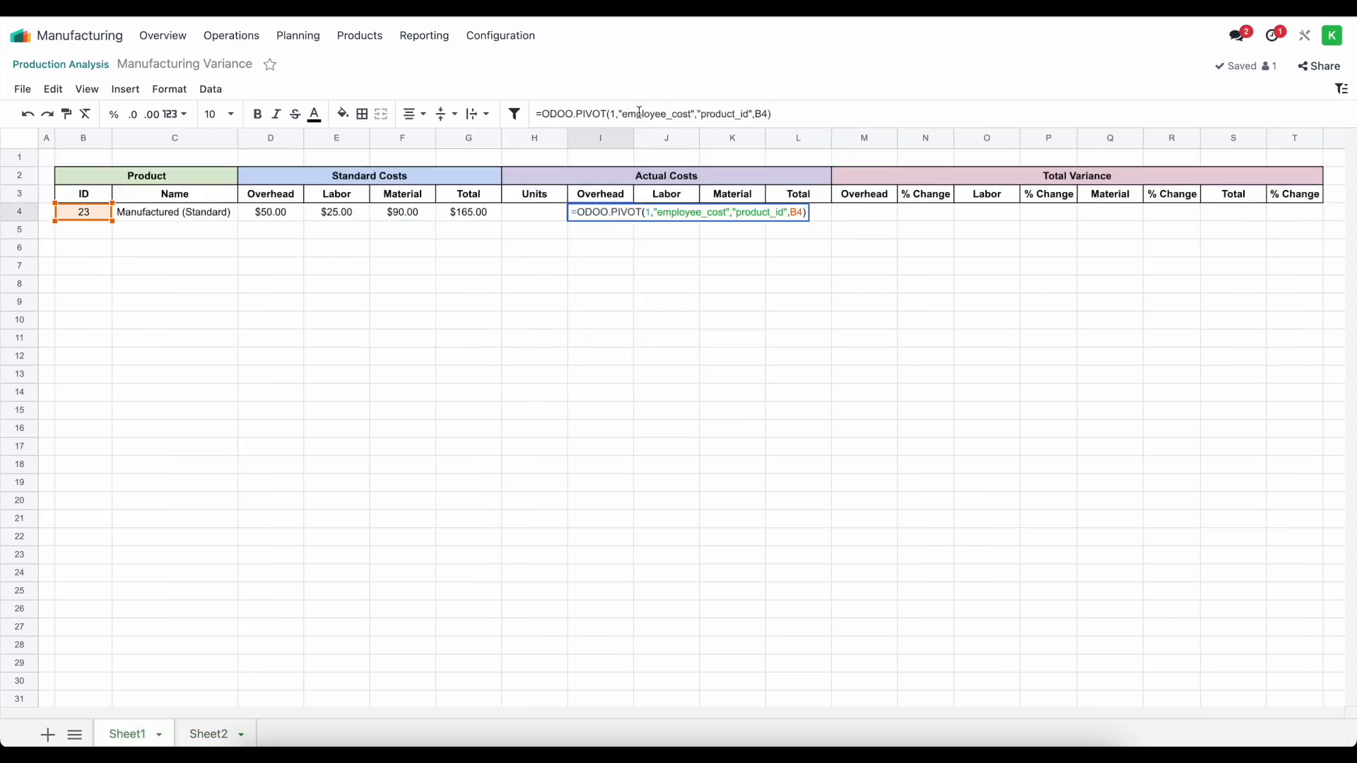
double_click(657, 113)
type("operation_cost")
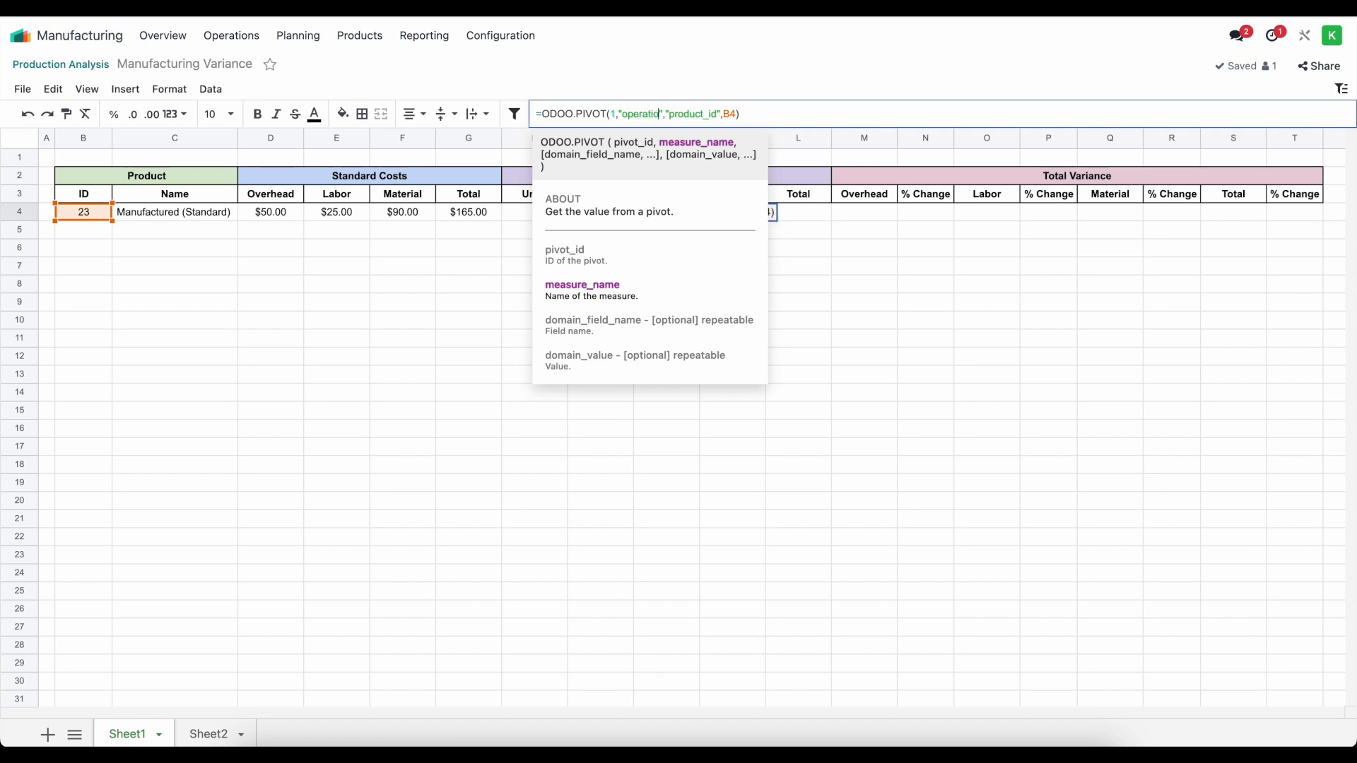
key("Return")
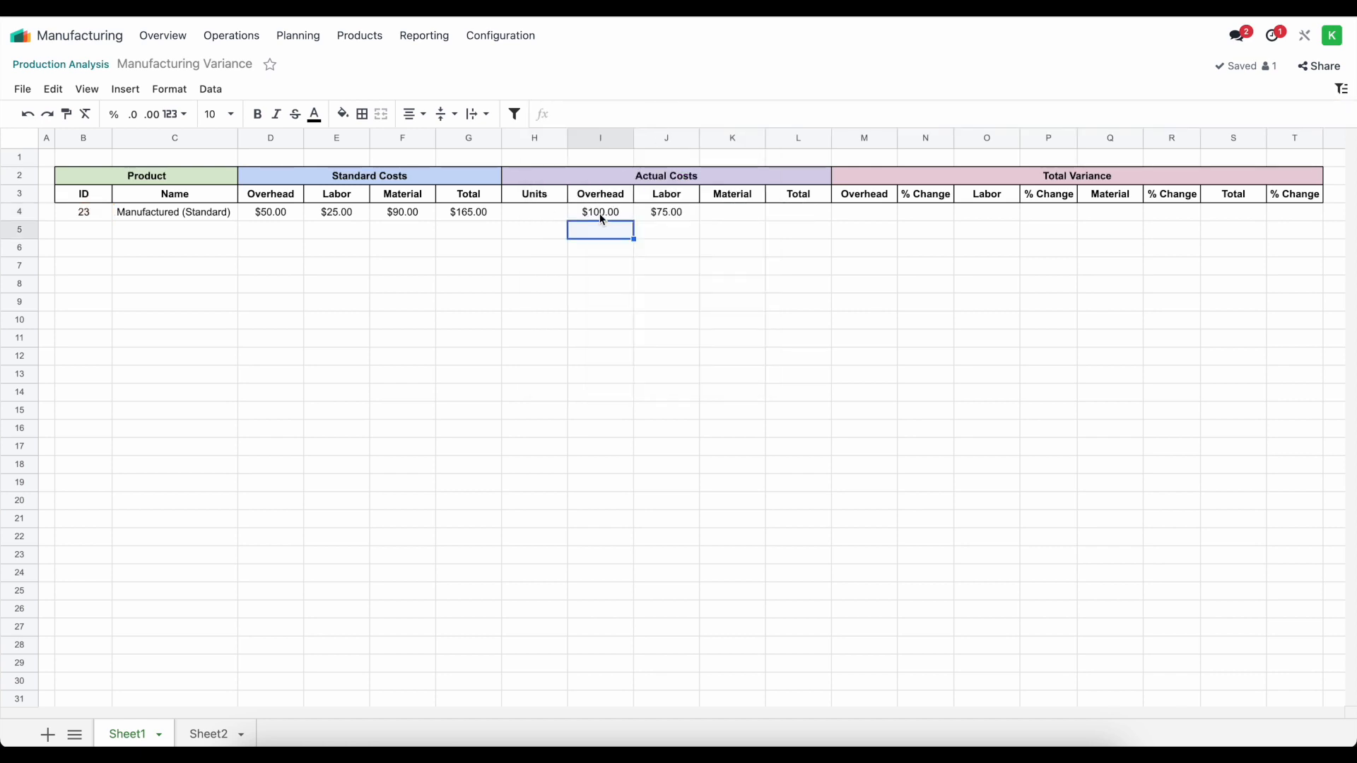
Look up the Total Component Cost measure on Sheet2 and enter the copied pivot formula in Material cell K4 with component_cost as its measure.
left_click(741, 211)
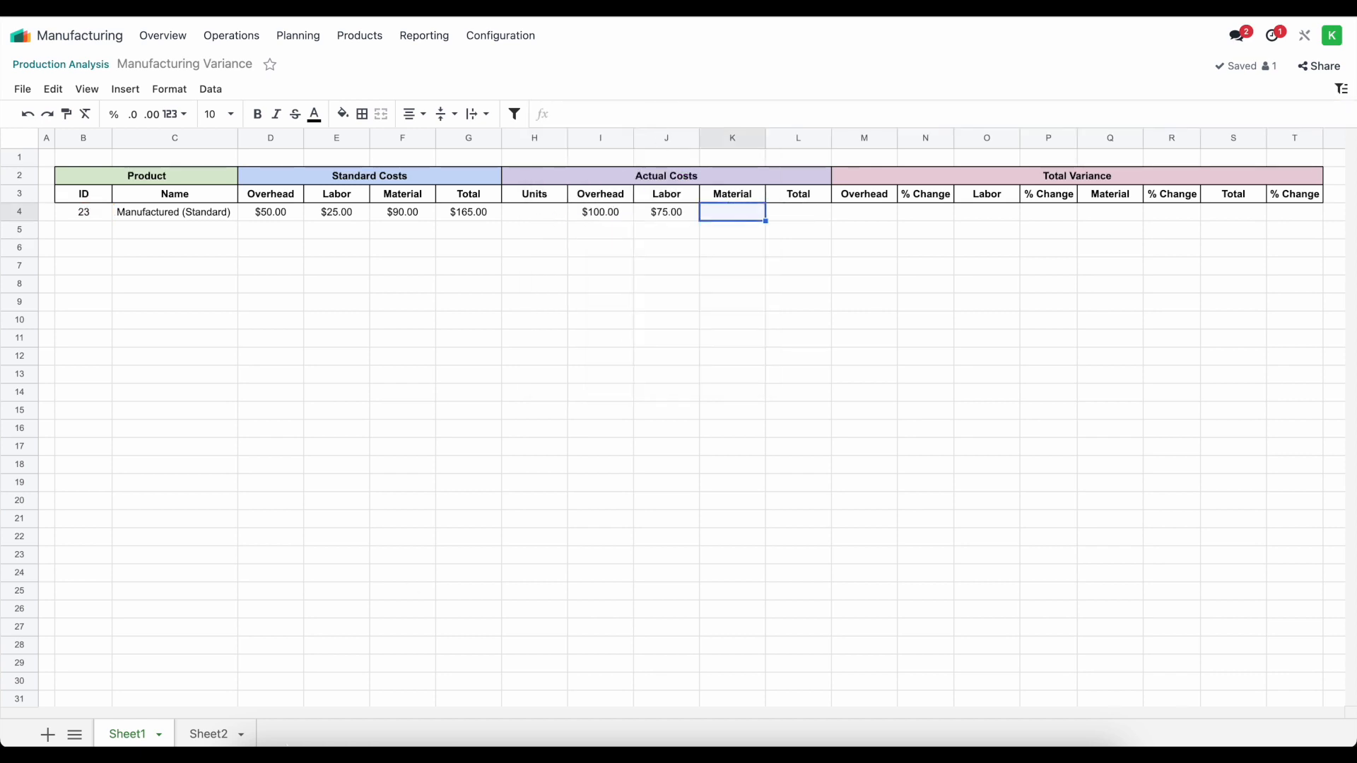
left_click(212, 734)
left_click(427, 232)
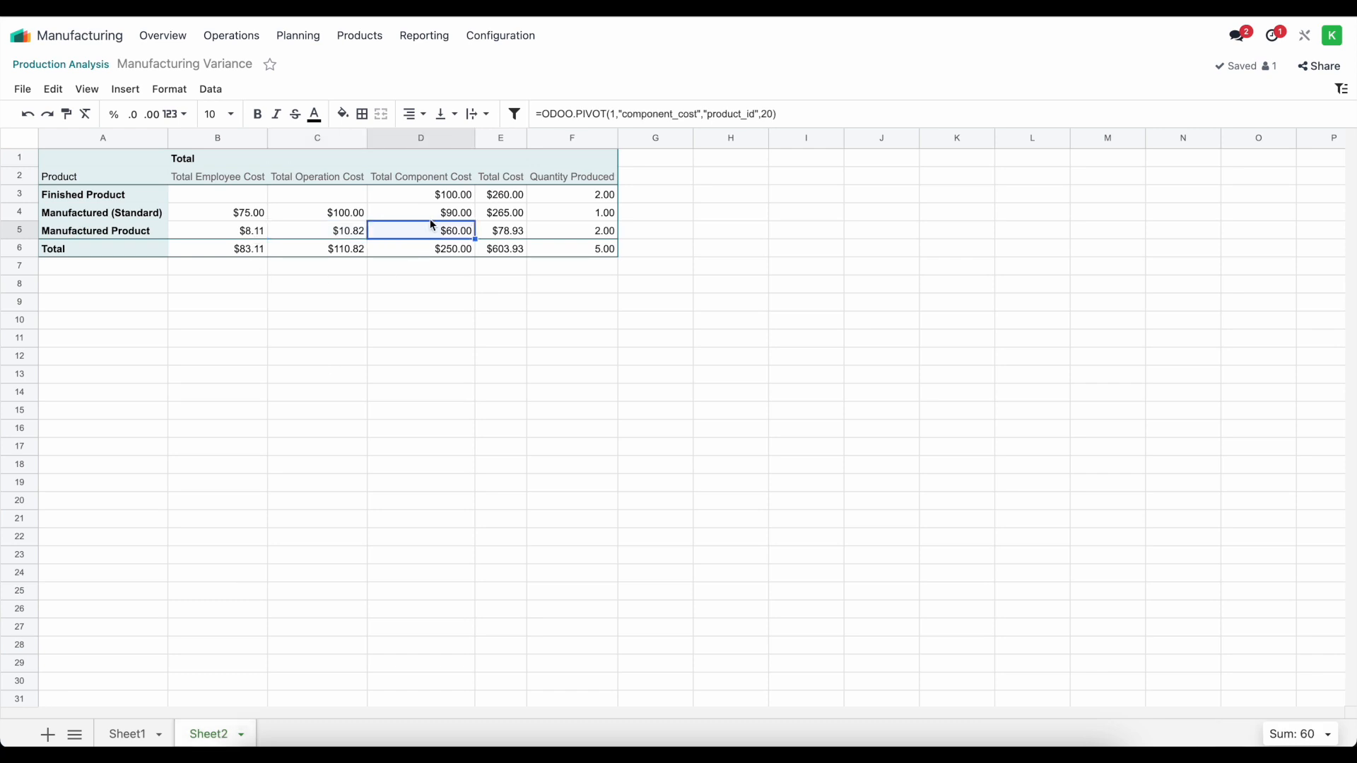
left_click(131, 735)
left_click(730, 215)
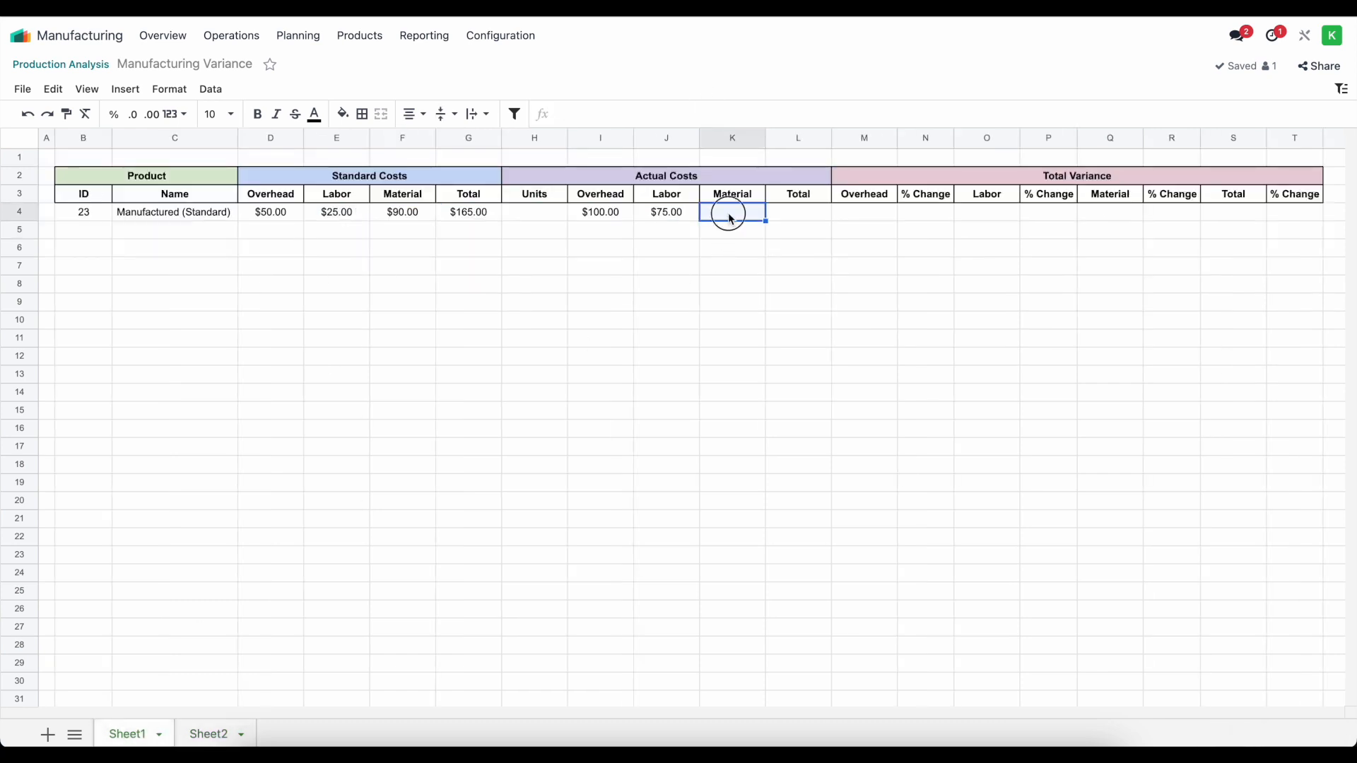
key("ctrl+v")
left_click(660, 113)
double_click(648, 114)
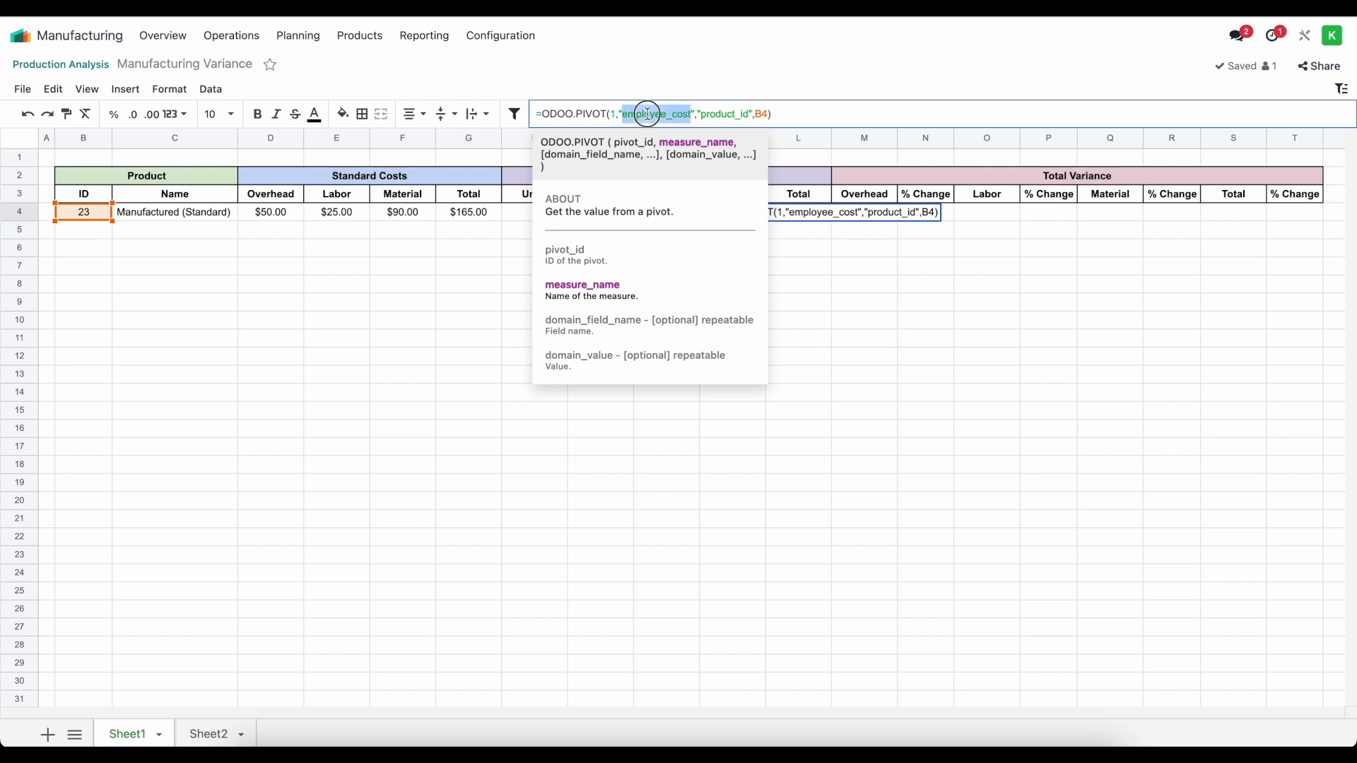
type("component_co")
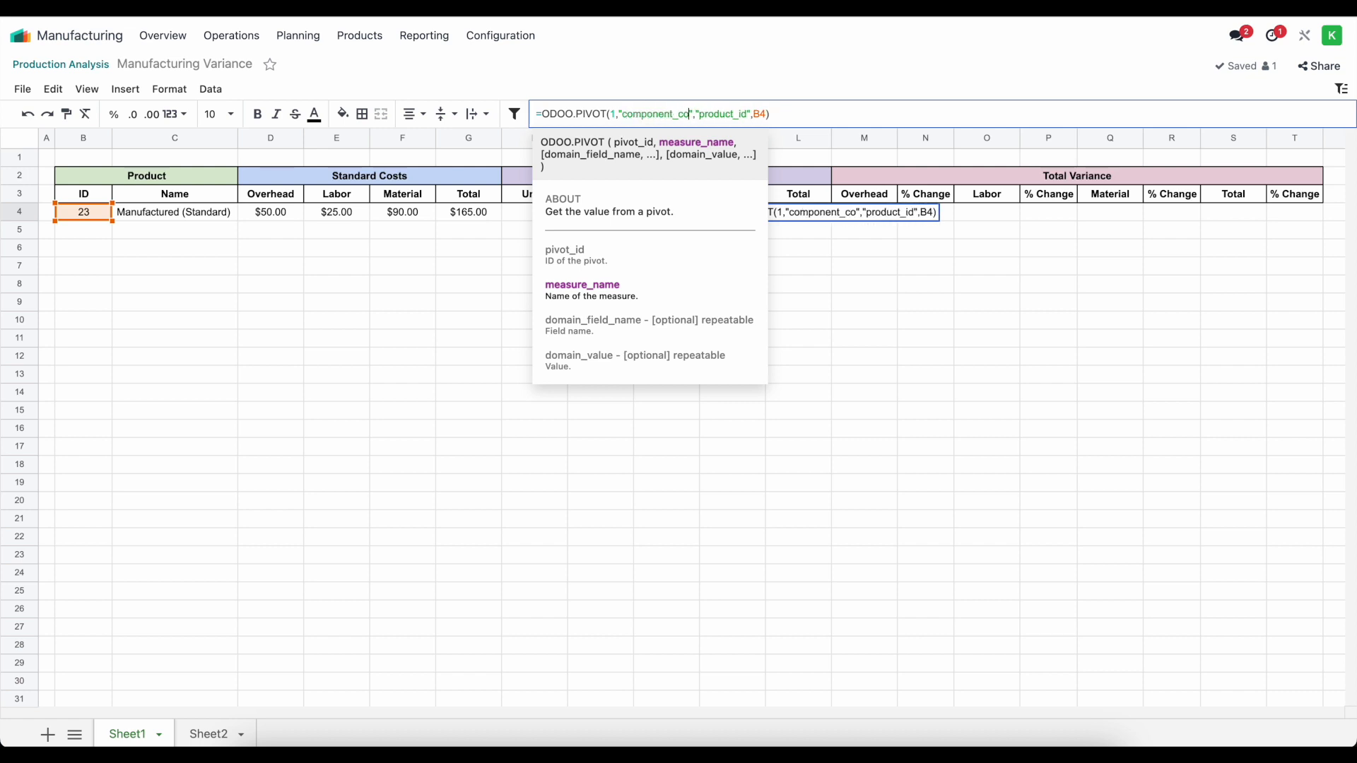
type("st")
key("Return")
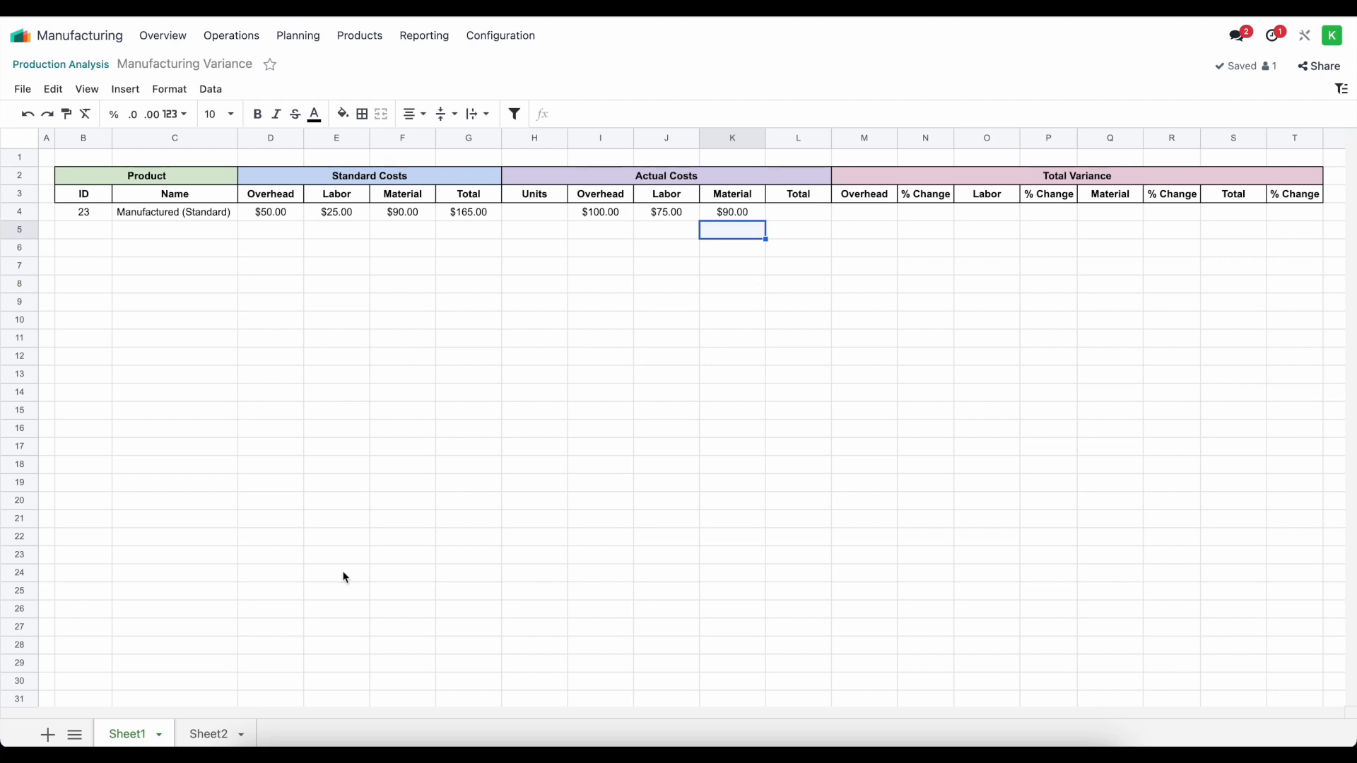
Check the measure name behind Manufactured (Standard)'s Quantity Produced in cell F4 of Sheet2, returning to Units cell H4 on Sheet1.
left_click(212, 734)
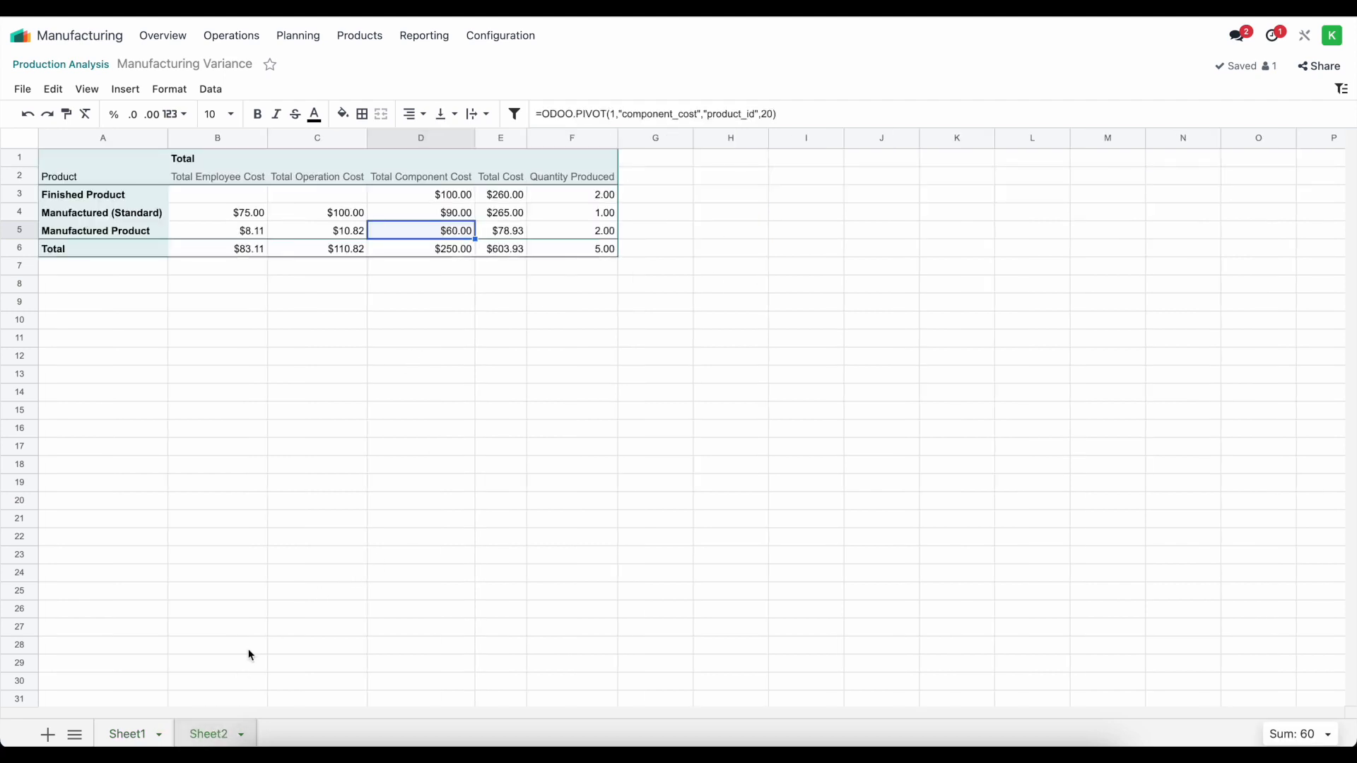
left_click(578, 211)
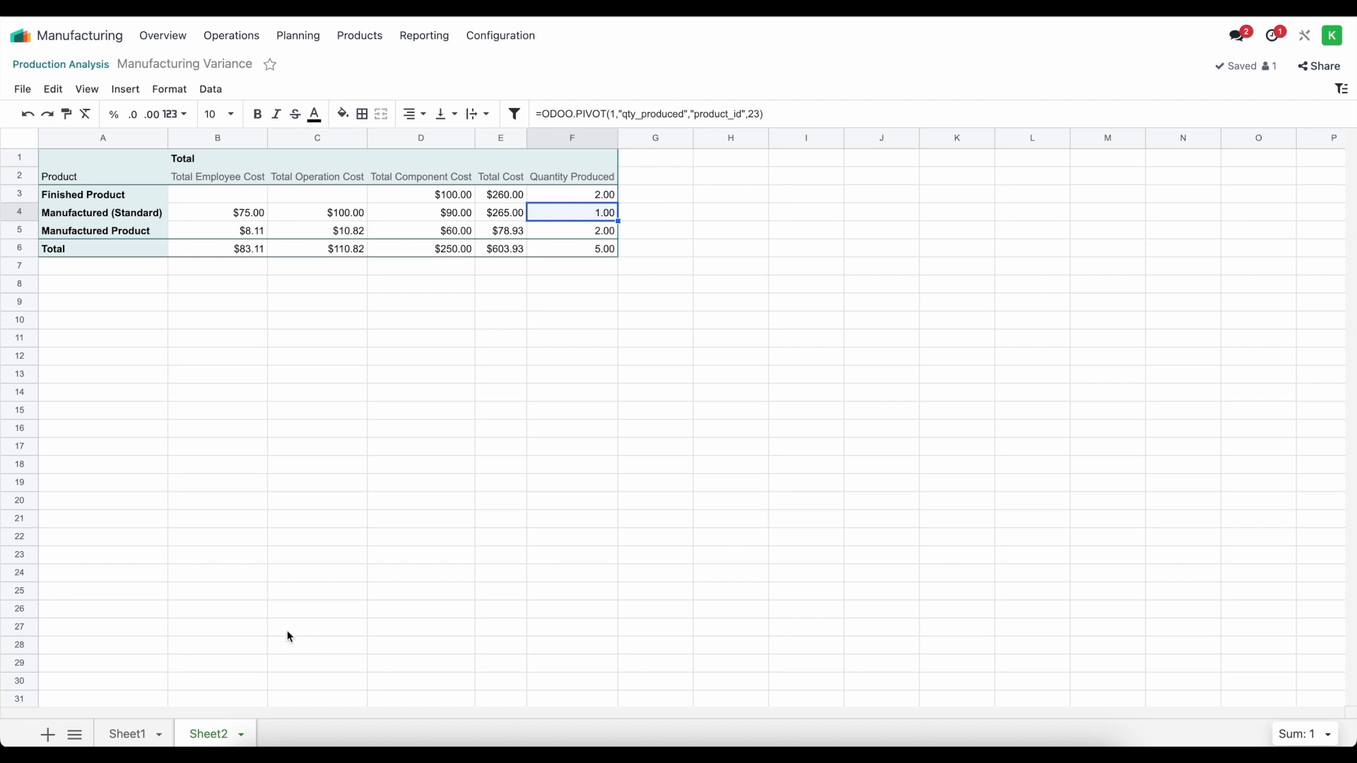
left_click(123, 736)
left_click(551, 211)
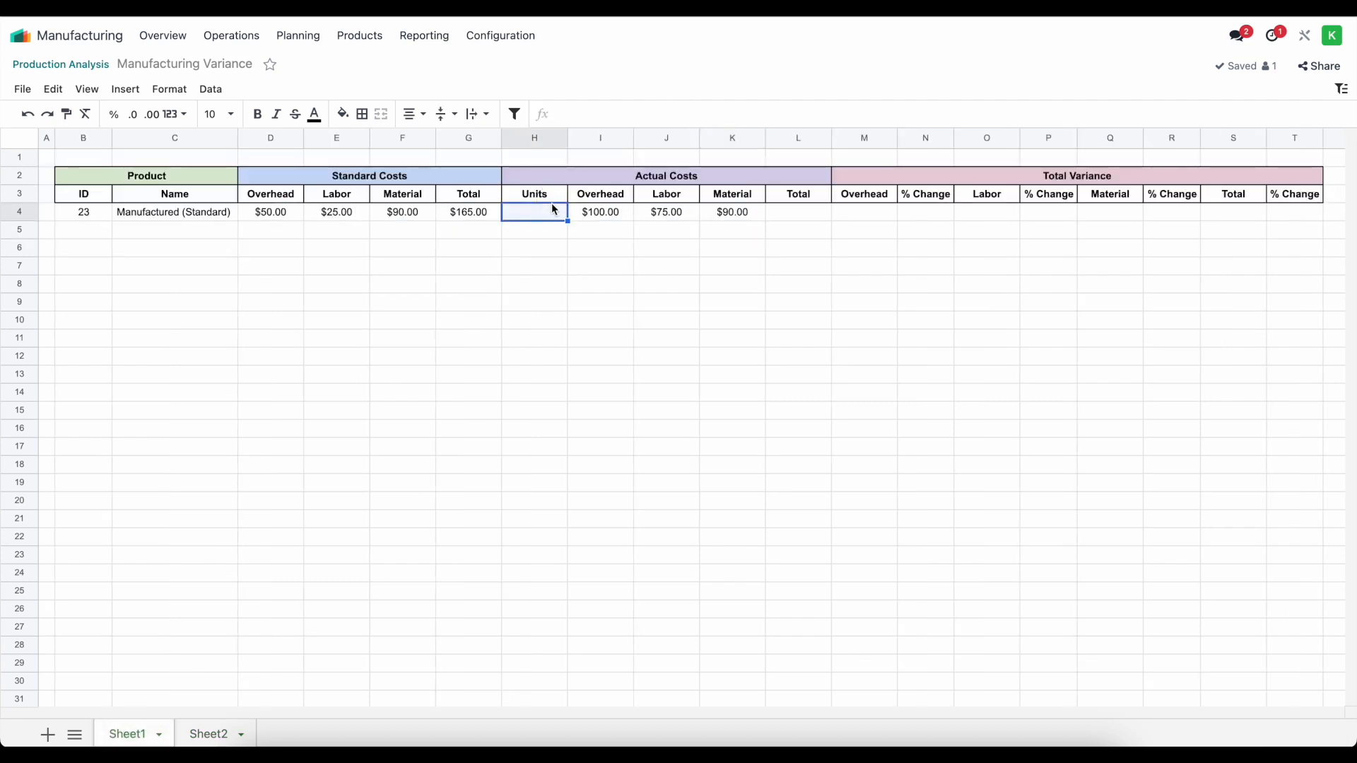
Try to pull the produced quantity into Units cell H4 with the copied pivot formula, replacing product_id with qty_produced.
left_click(593, 113)
type("=ODOO.PIVOT(1,\"employee_cost\",\"product_id\",B4)")
double_click(723, 114)
type("qty_prod")
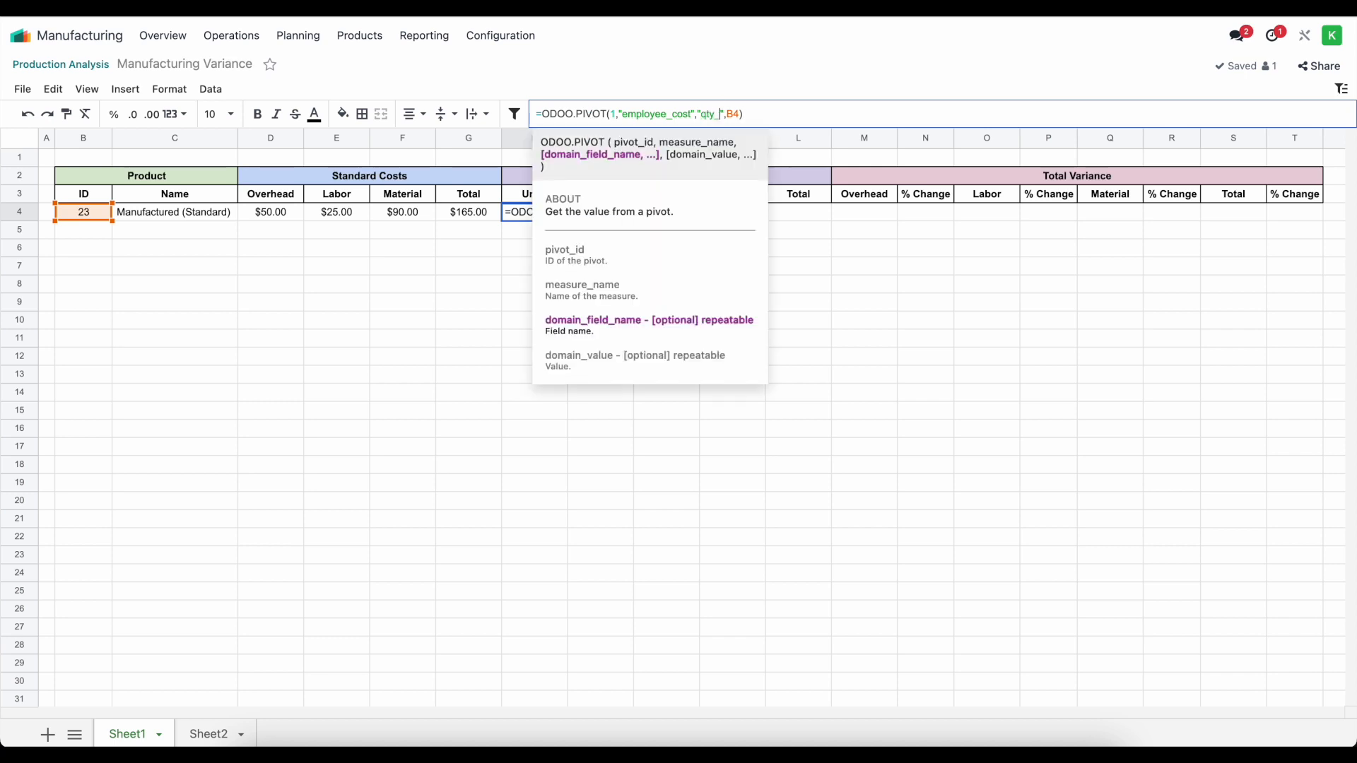
type("uced")
key("Return")
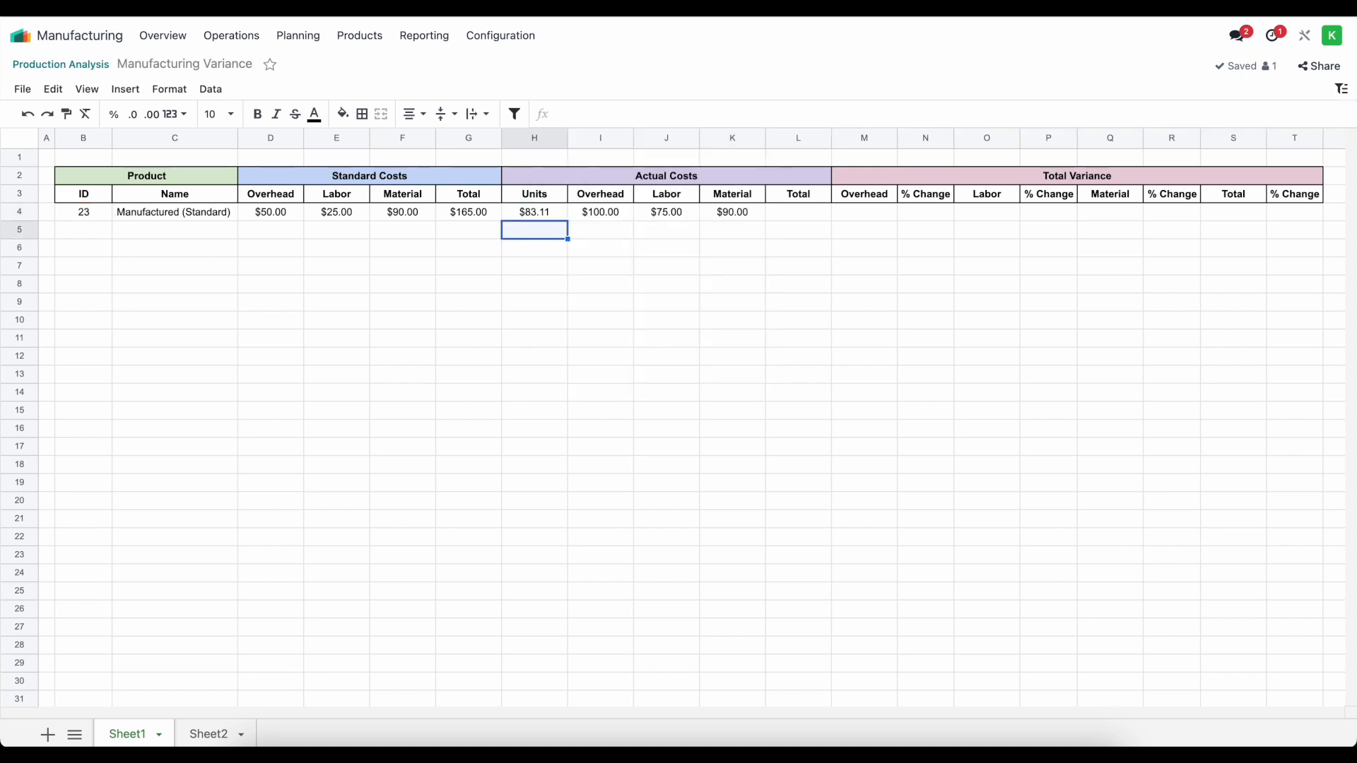
Examine the arguments of the pivot formula in H4 and clear the cell.
left_click(547, 213)
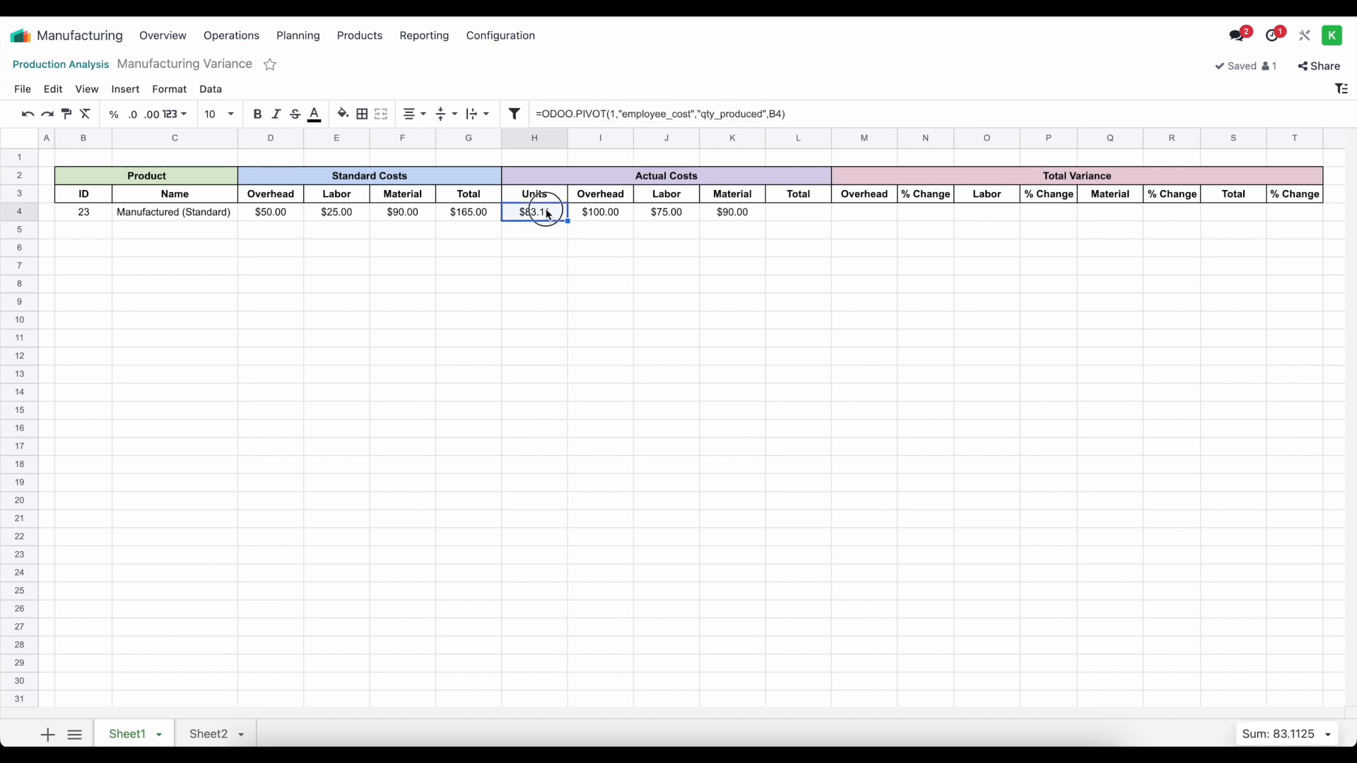
left_click(776, 115)
left_click(715, 116)
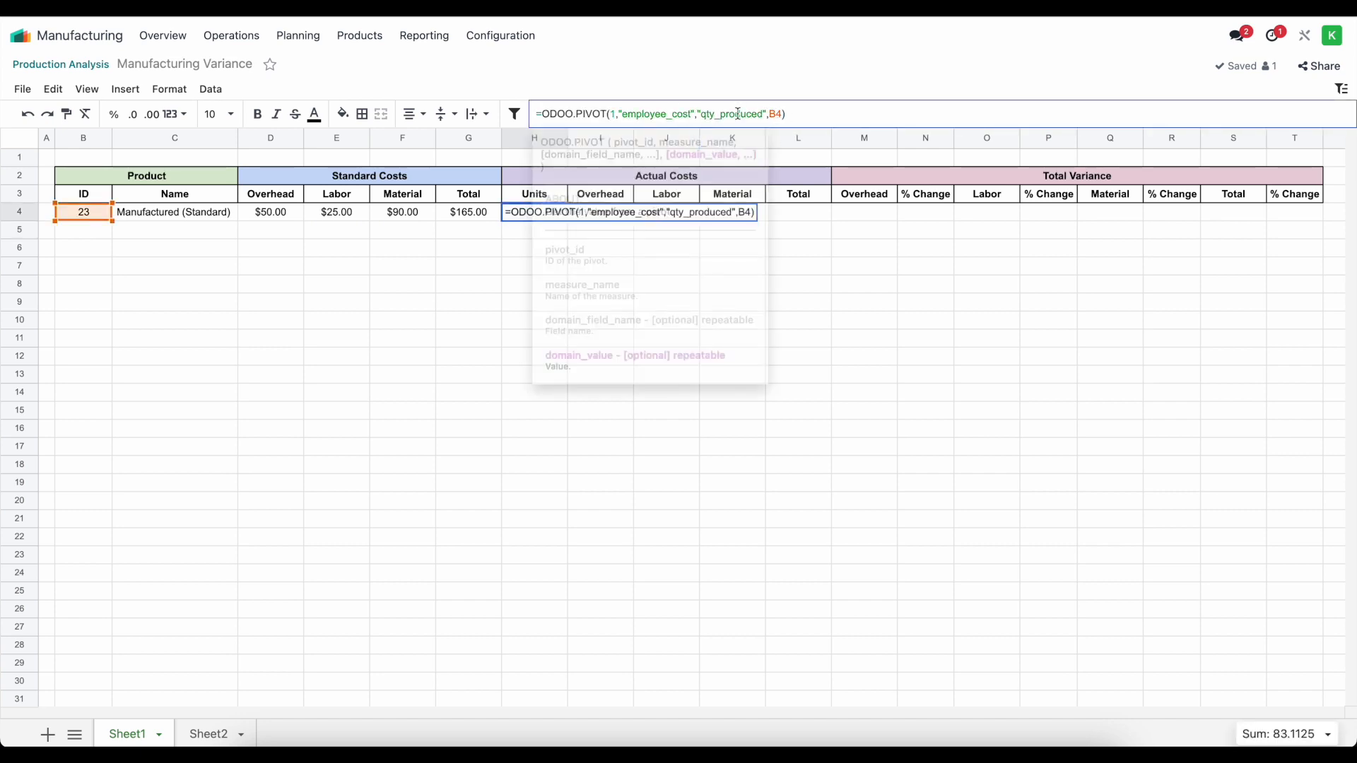
key("Return")
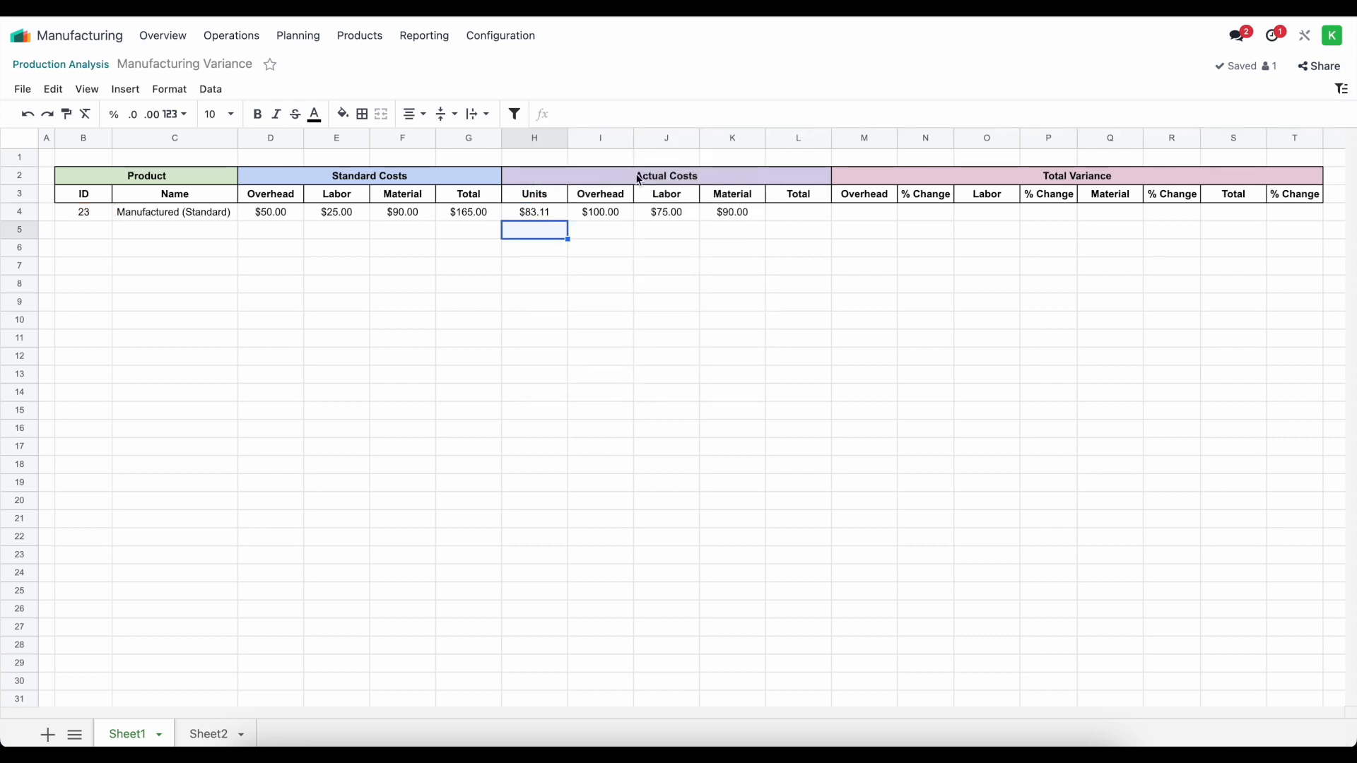
left_click(553, 215)
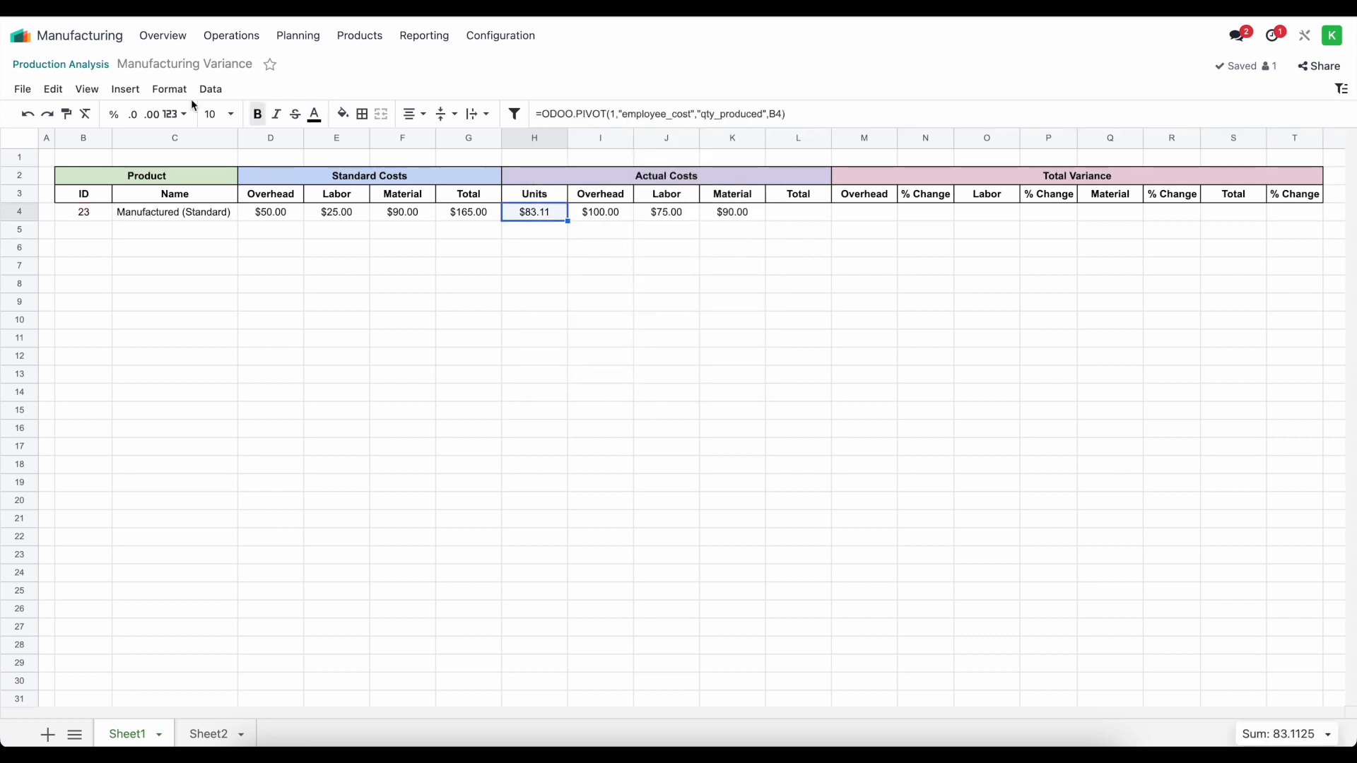
left_click(86, 90)
left_click(53, 89)
left_click(57, 113)
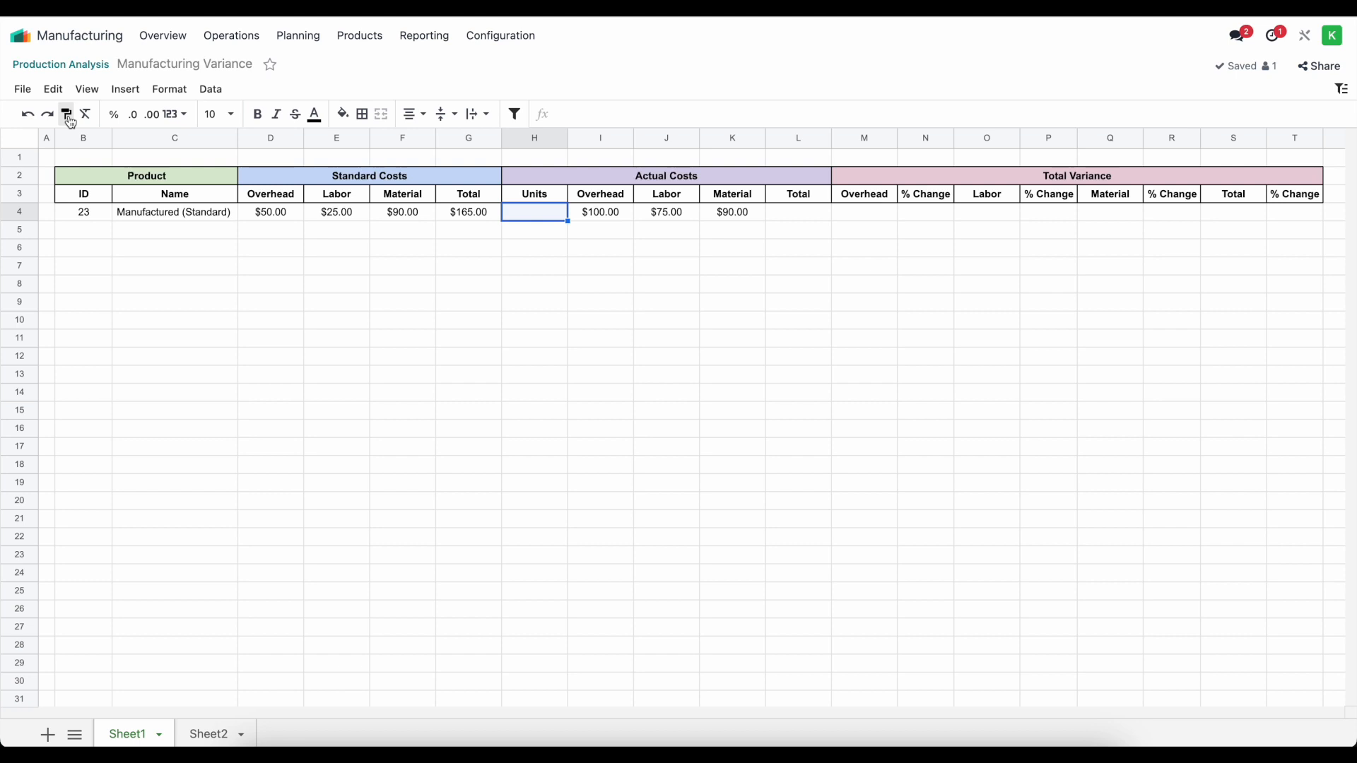
Enter the copied pivot formula in Units cell H4, replacing the employee_cost measure with qty_produced.
double_click(539, 210)
type("=ODOO.PIVOT(1,\"employee_cost\",\"product_id\",B4)")
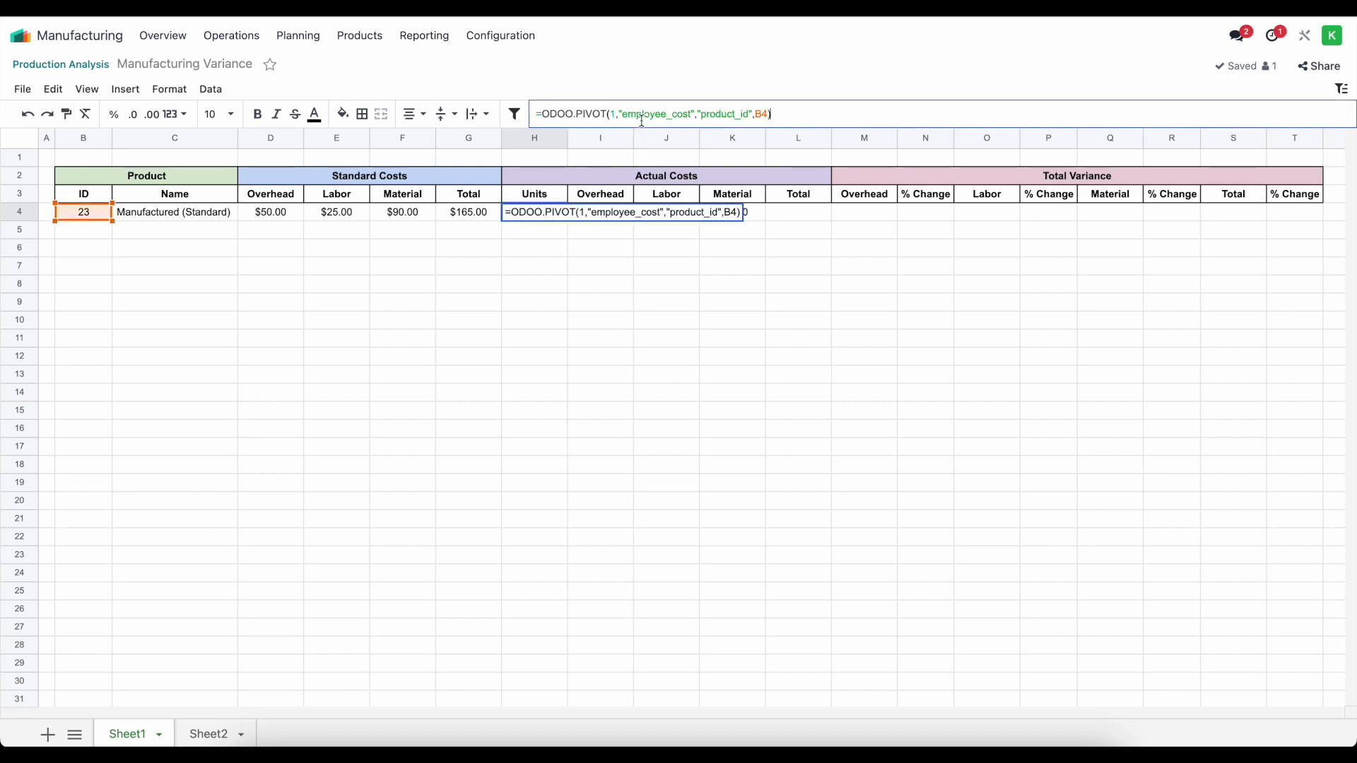
double_click(663, 115)
type("qty_")
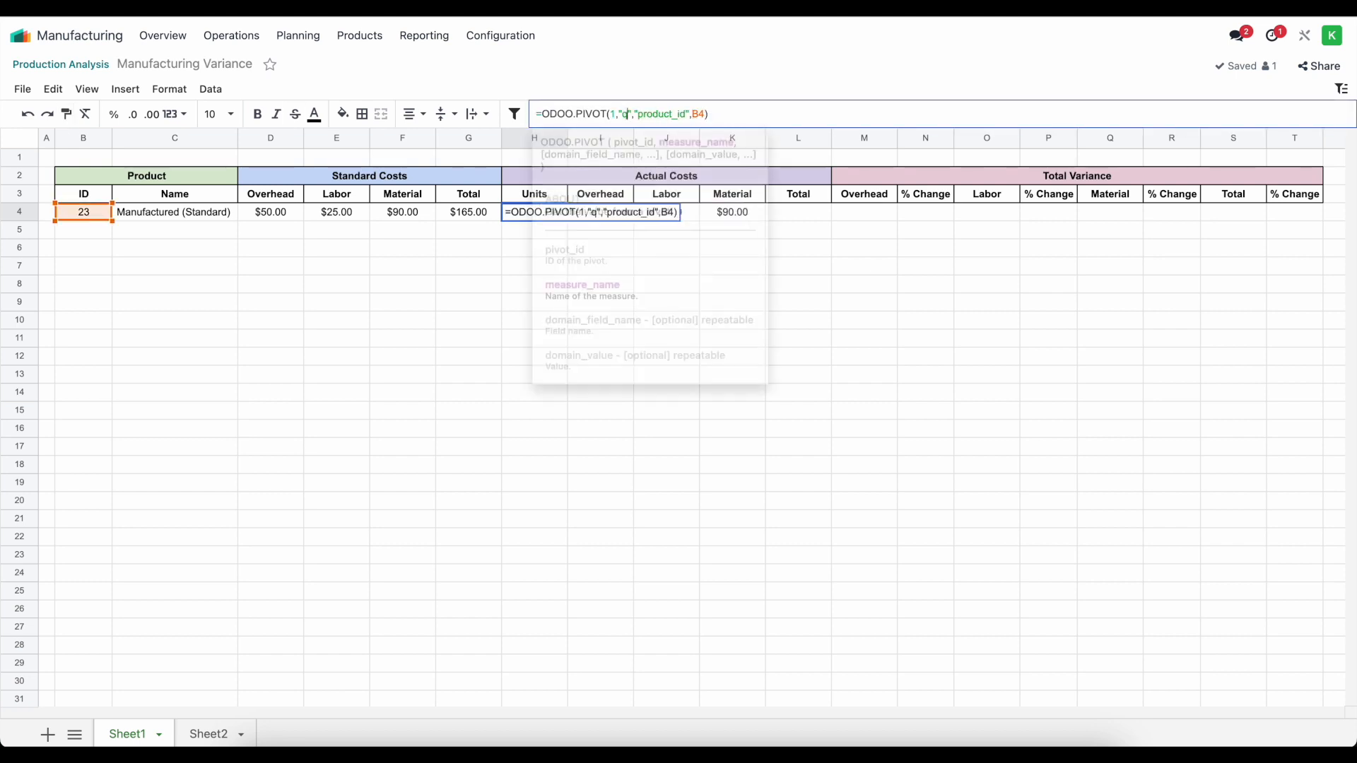
type("produced")
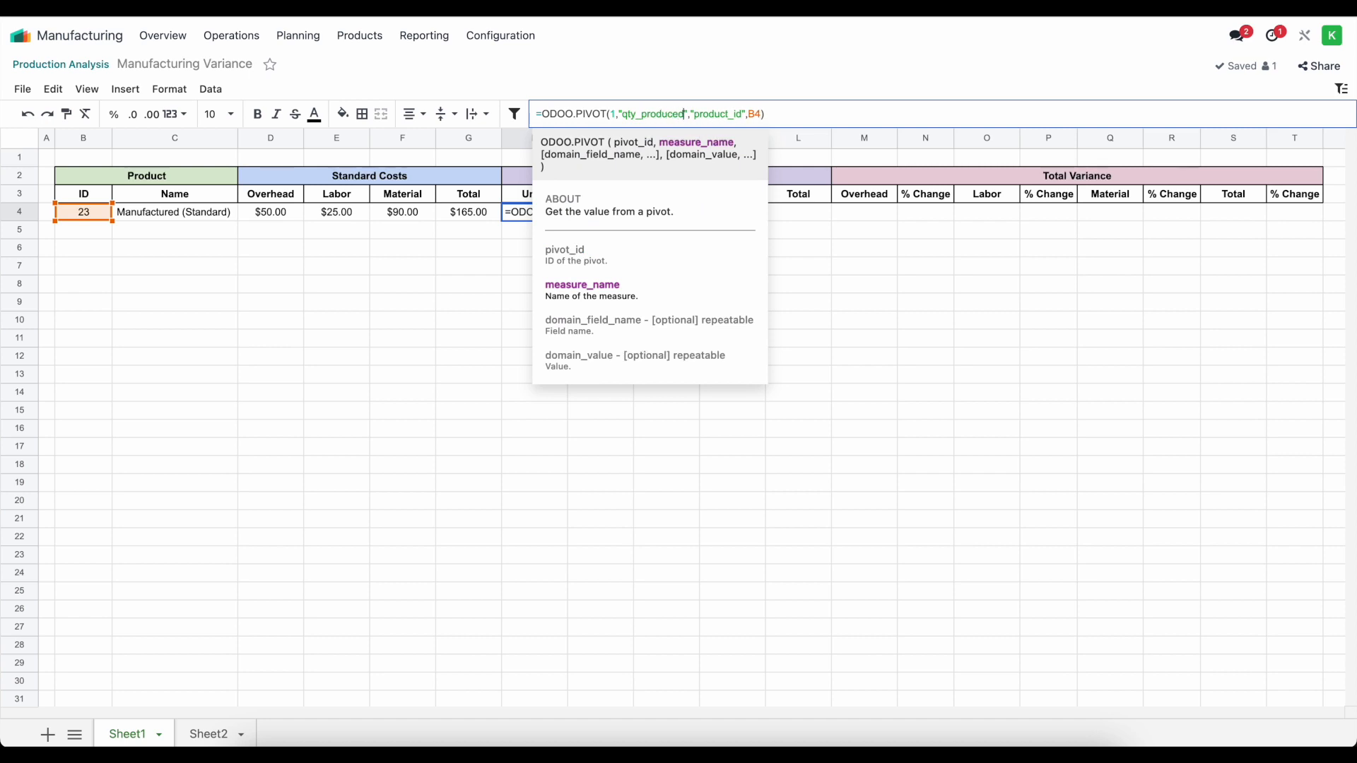
key("Return")
Review the pivot formulas behind the actual Material, Labor, Overhead and Units cells in row 4.
left_click(731, 219)
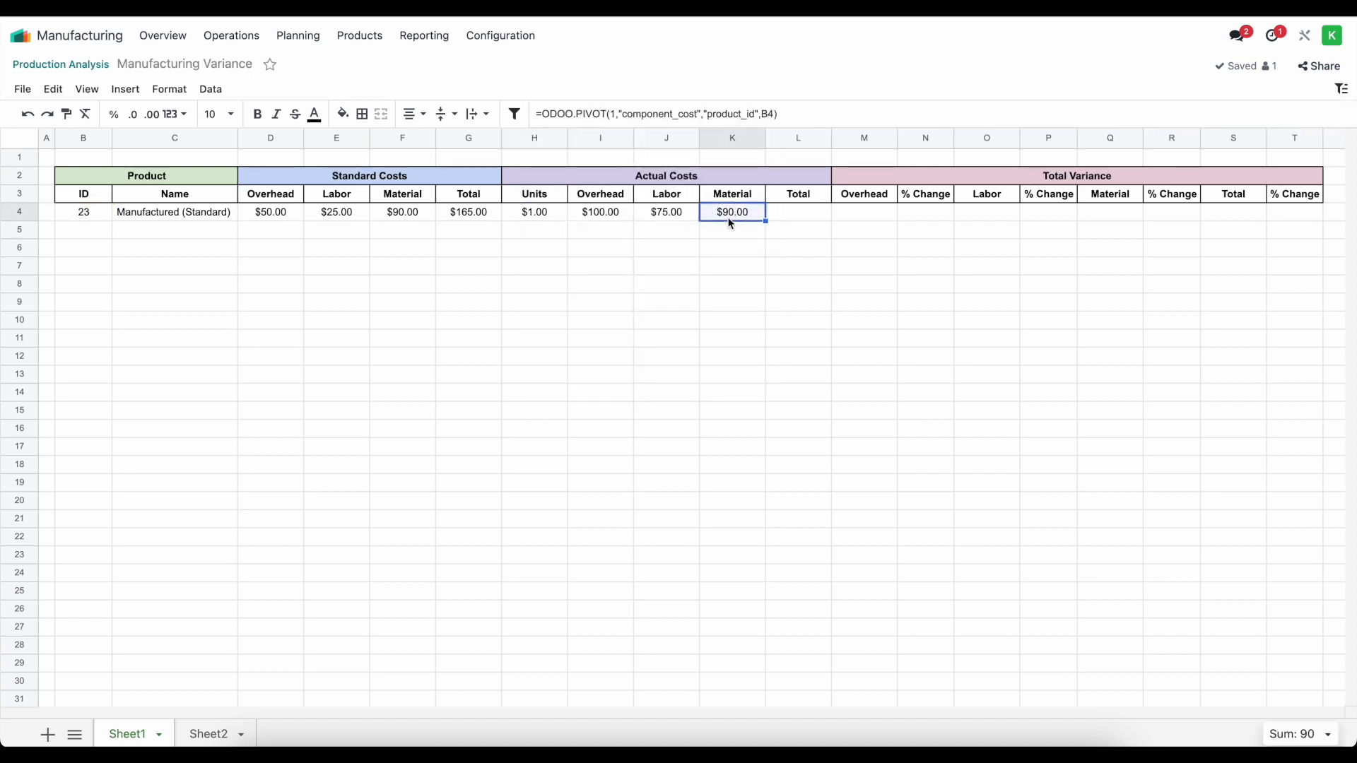
left_click(672, 216)
left_click(602, 216)
left_click(553, 215)
left_click(587, 249)
Format the actual costs Units column H as a plain number with two decimals instead of currency.
left_click(542, 215)
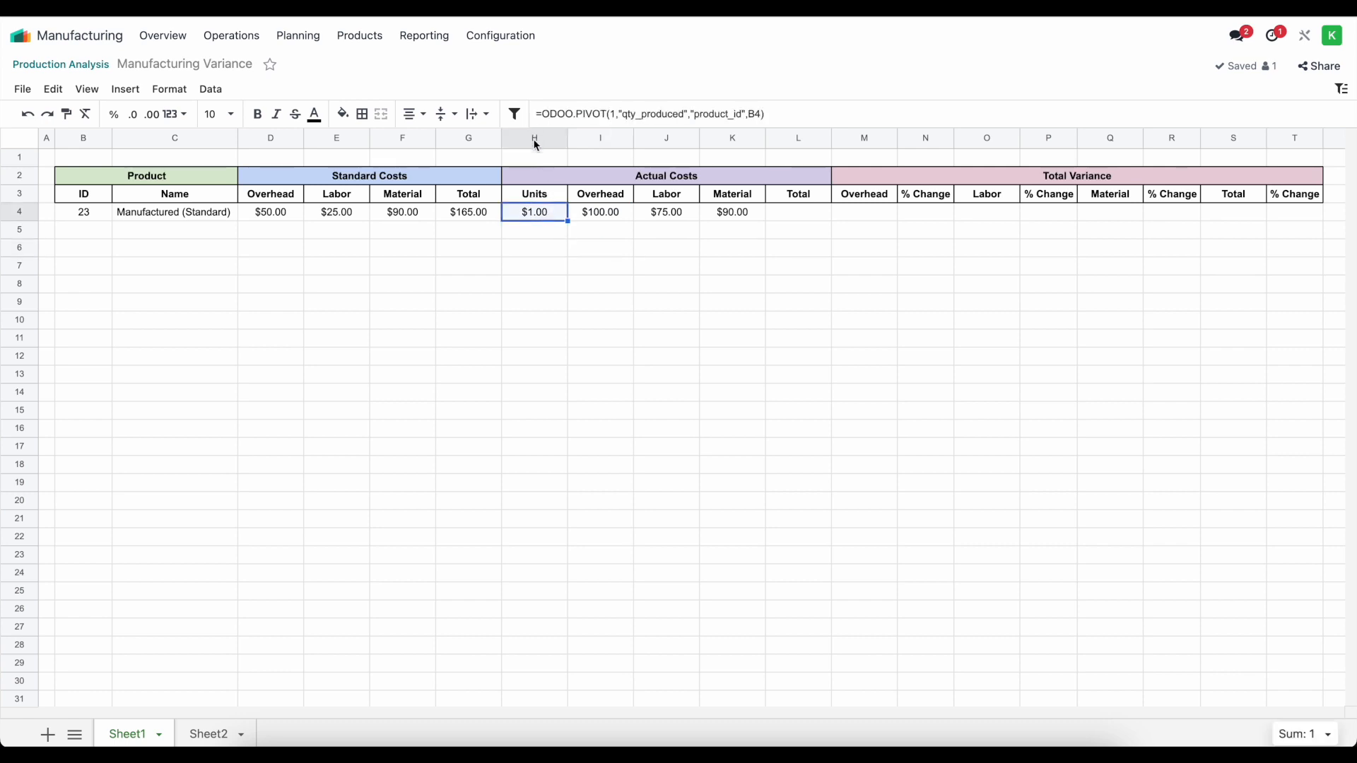
left_click(535, 138)
left_click(169, 88)
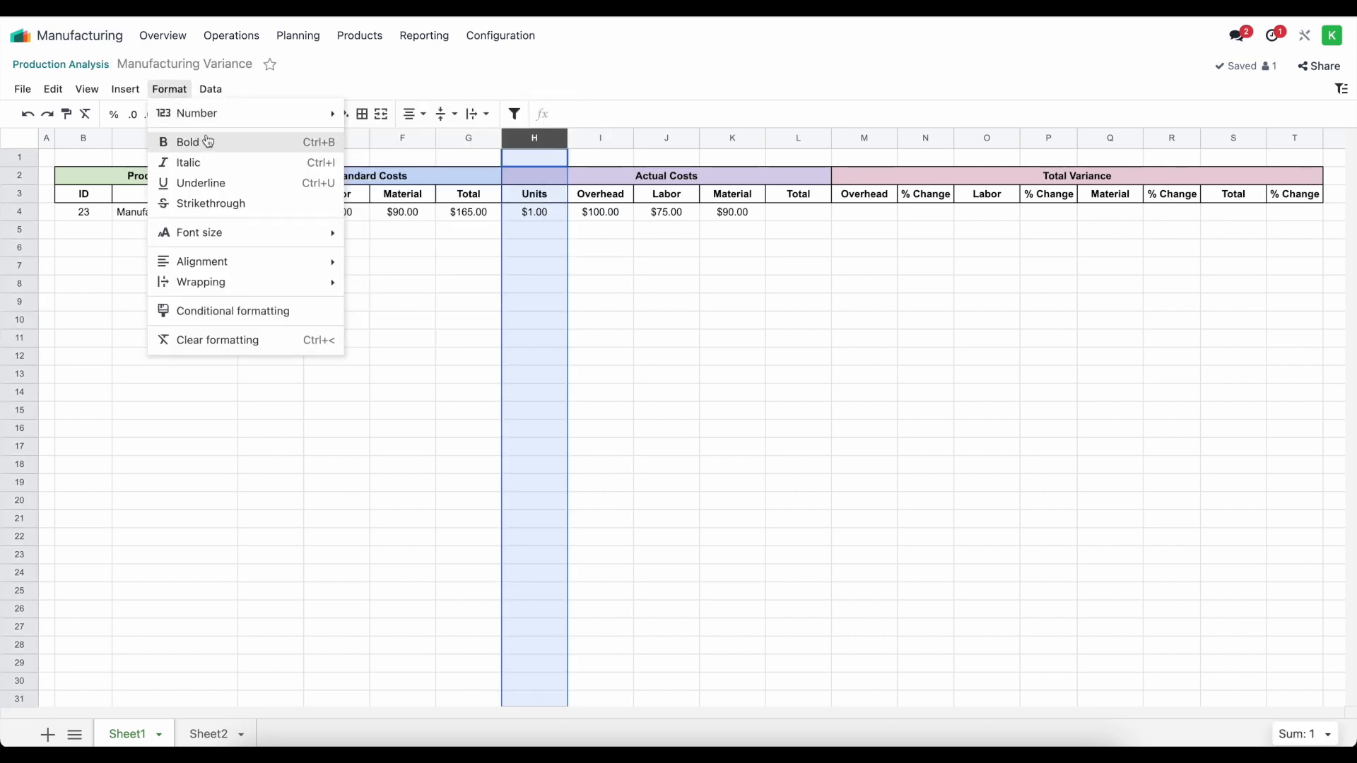
mouse_move(311, 113)
left_click(429, 143)
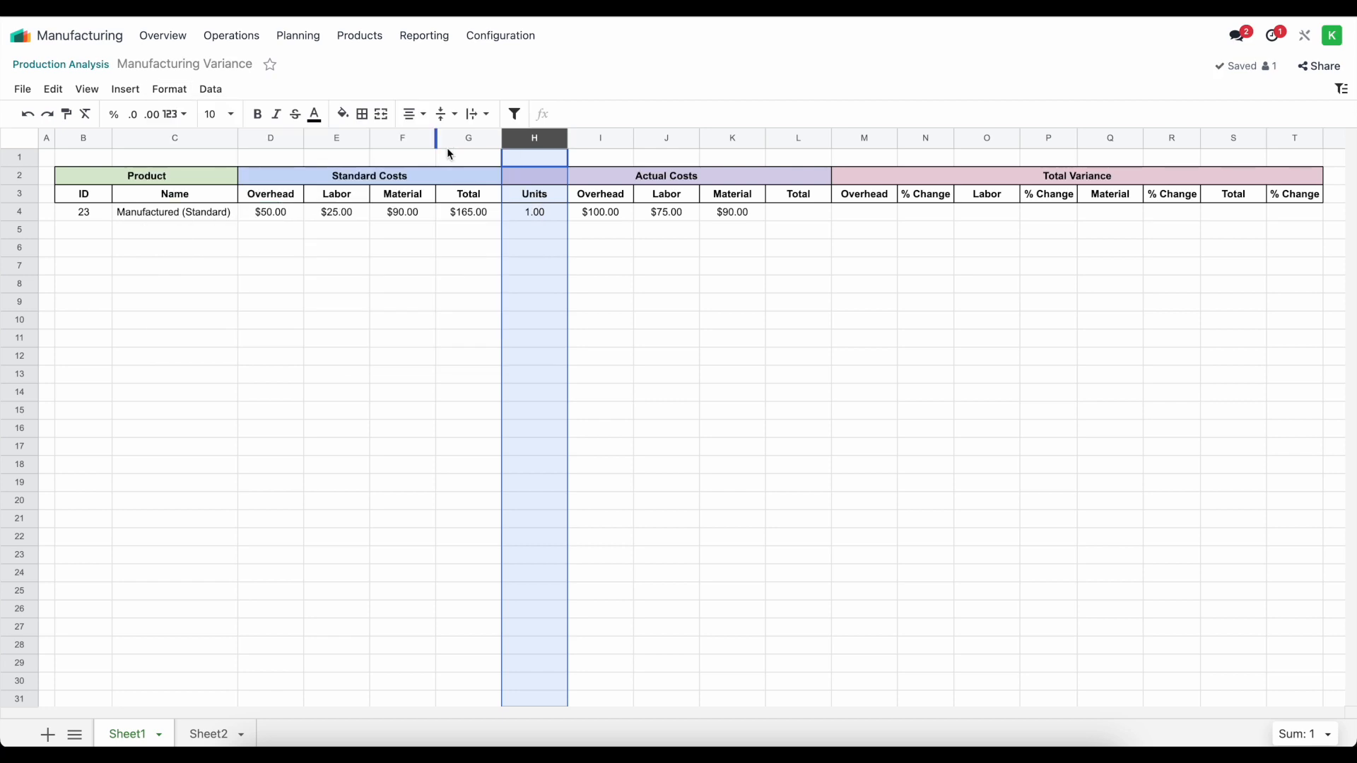
left_click(630, 267)
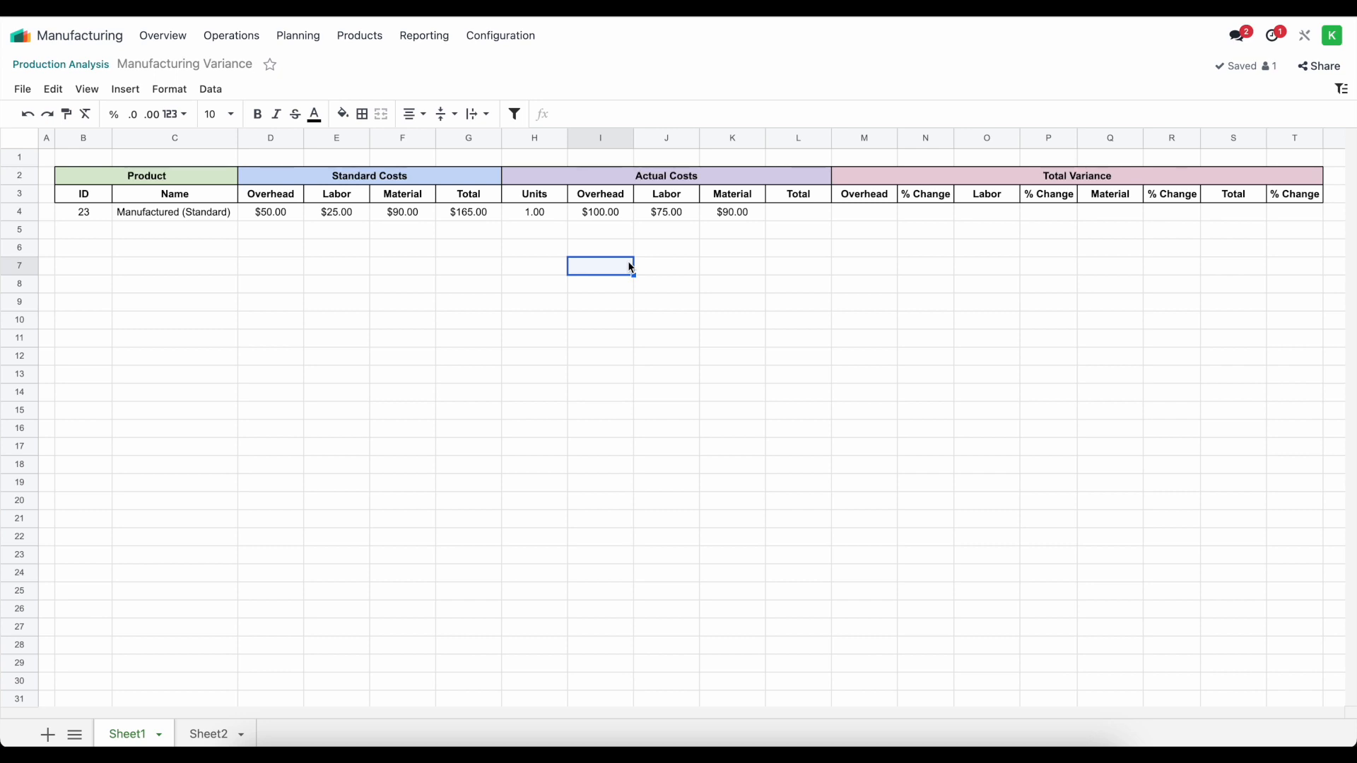
Examine the pivot formula behind the Manufactured (Standard) Total Cost cell E4 on Sheet2.
left_click(793, 215)
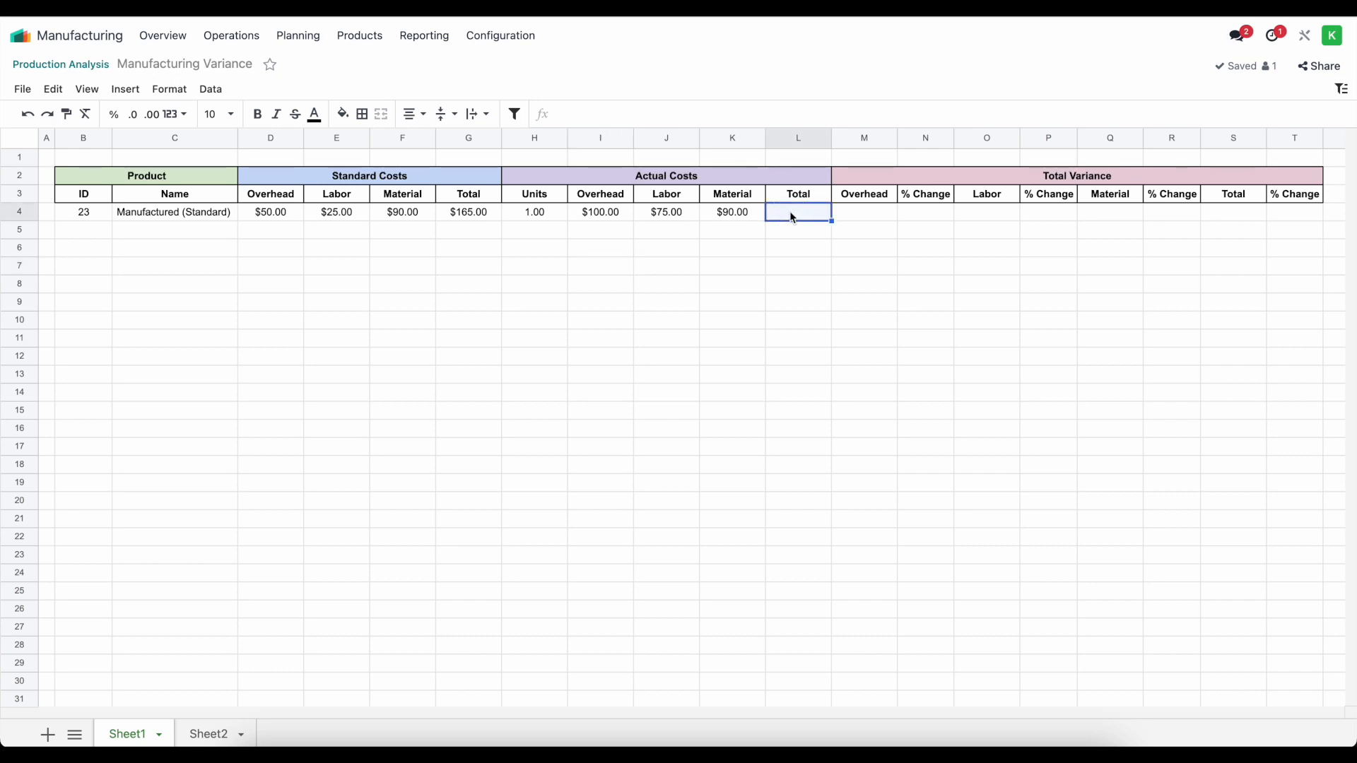
left_click(207, 733)
left_click(497, 210)
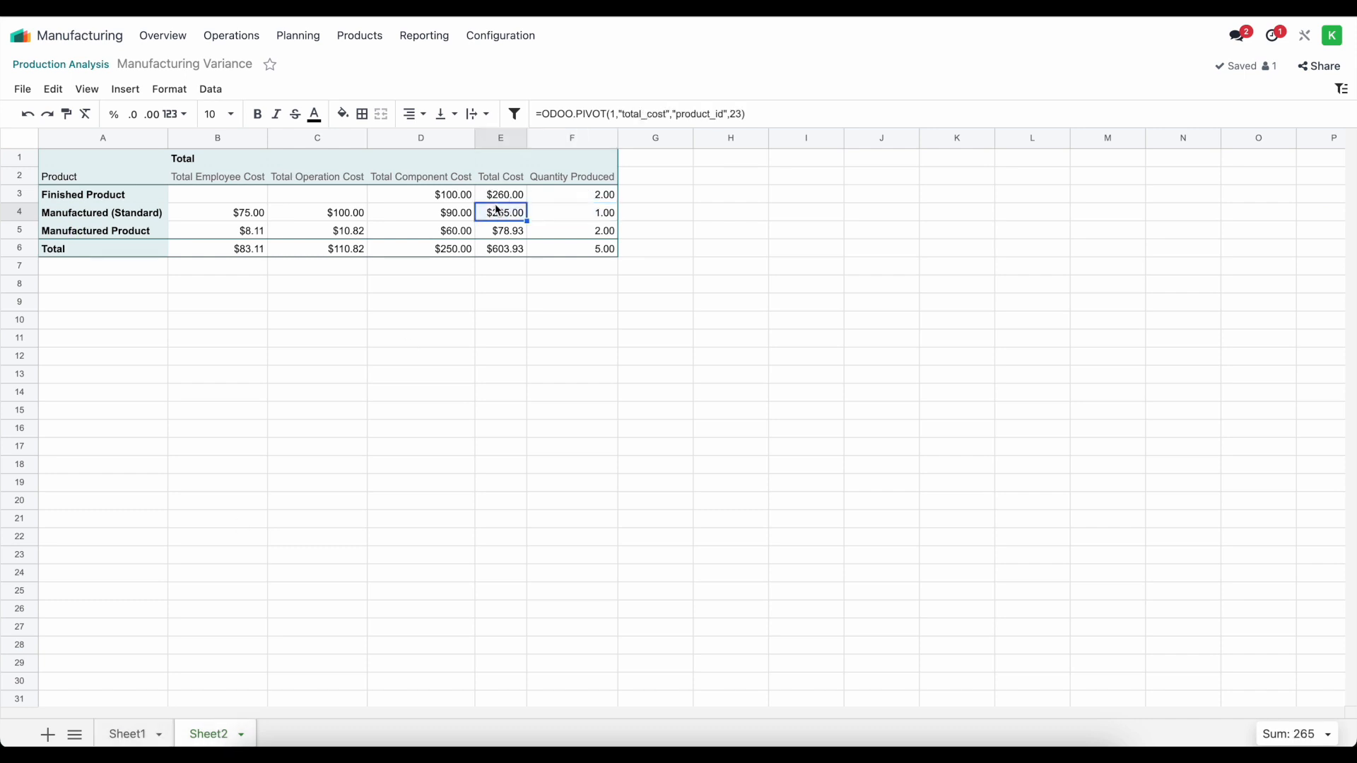
left_click(603, 113)
key("ctrl+a")
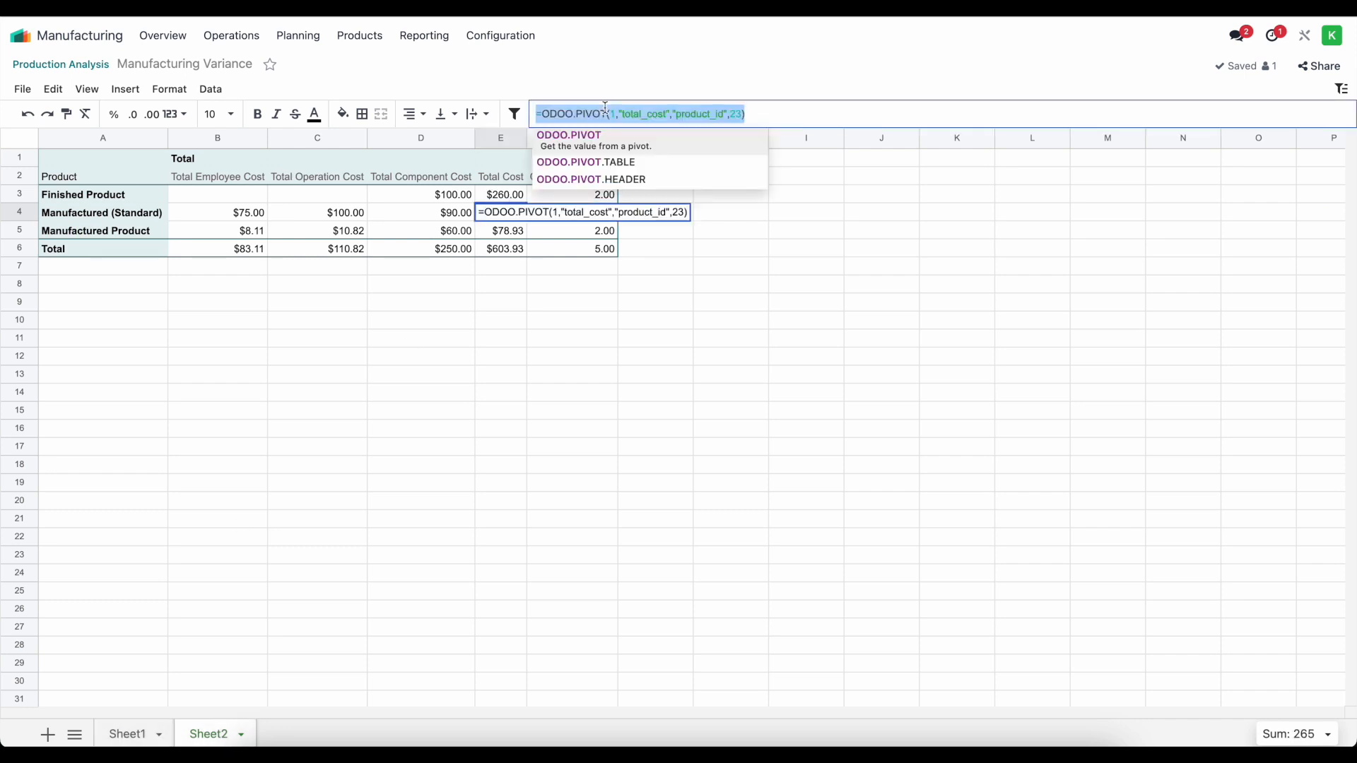
left_click(128, 734)
left_click(777, 257)
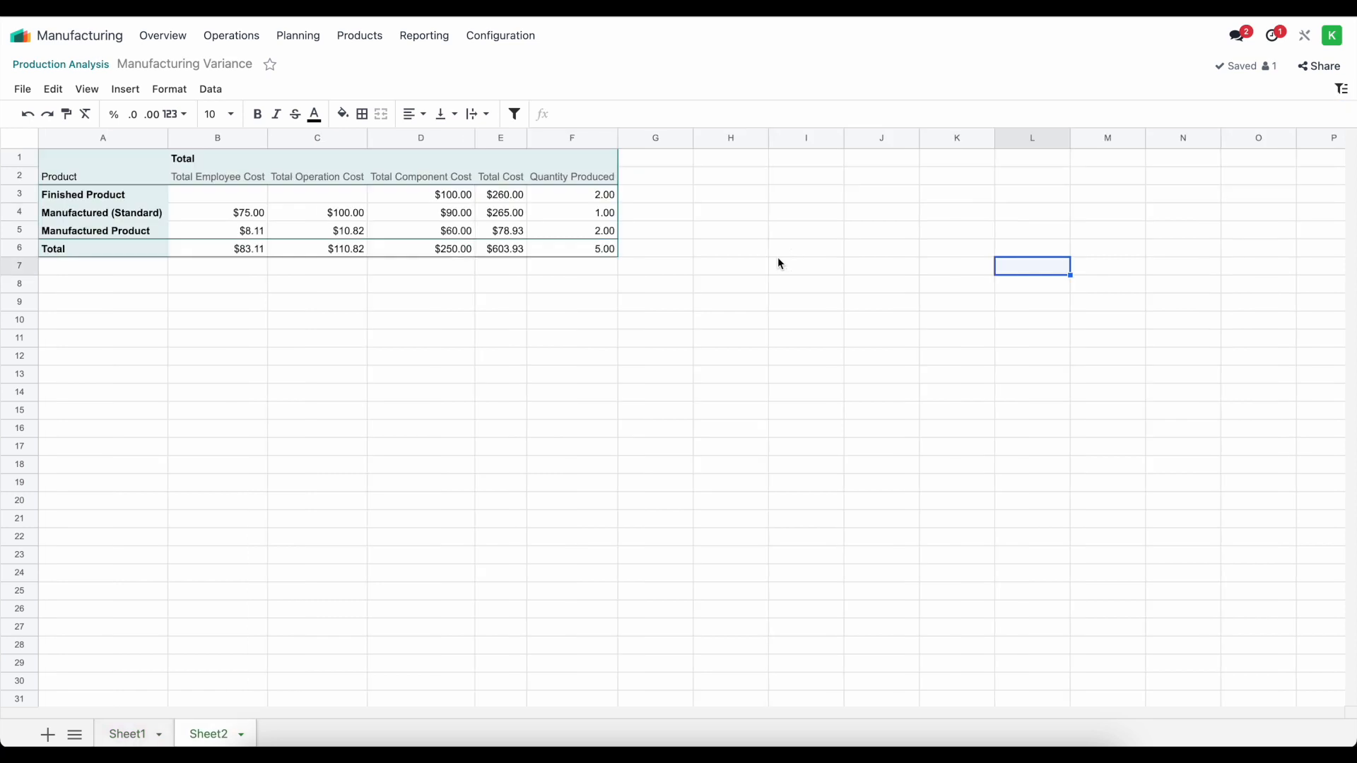
Copy the pivot formula text from the actual Material cell K4 on Sheet1.
left_click(131, 734)
left_click(755, 210)
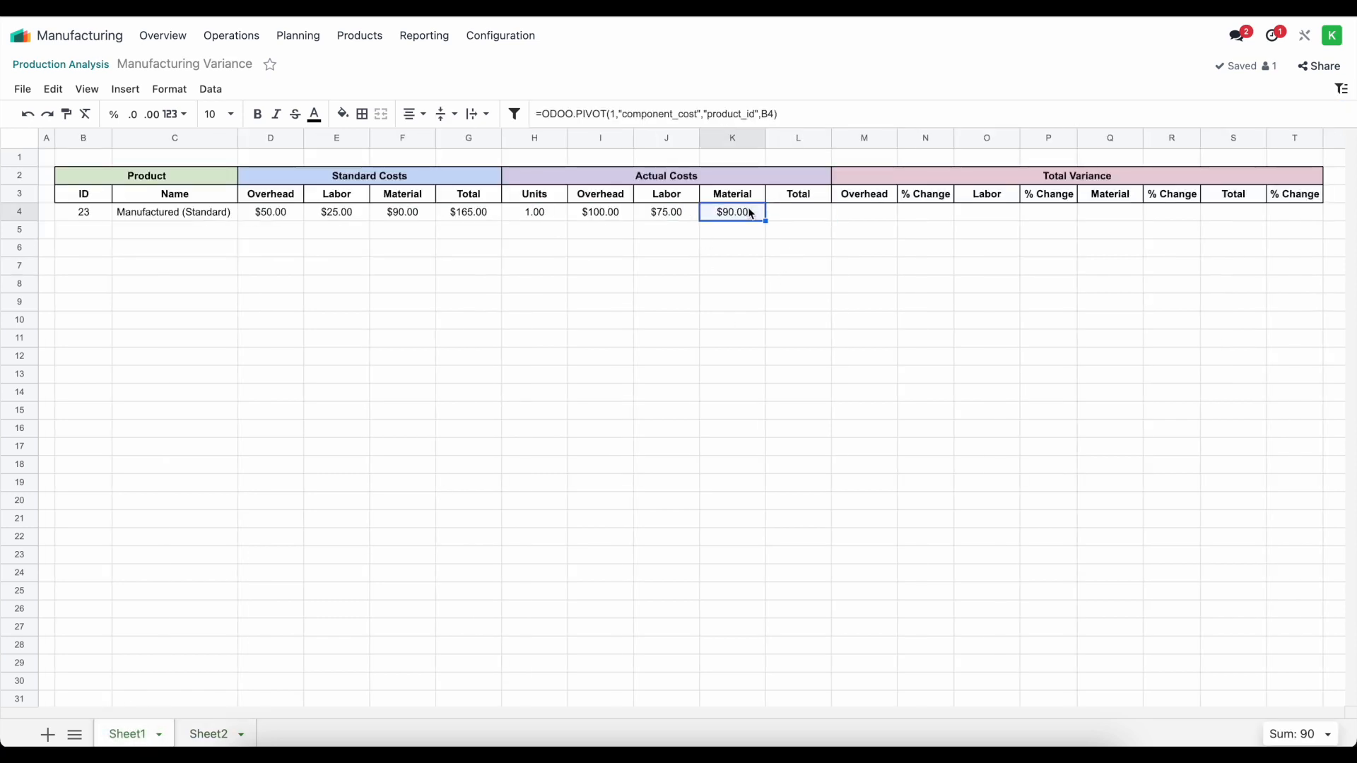
left_click(746, 106)
key("ctrl+a")
key("ctrl+c")
key("Return")
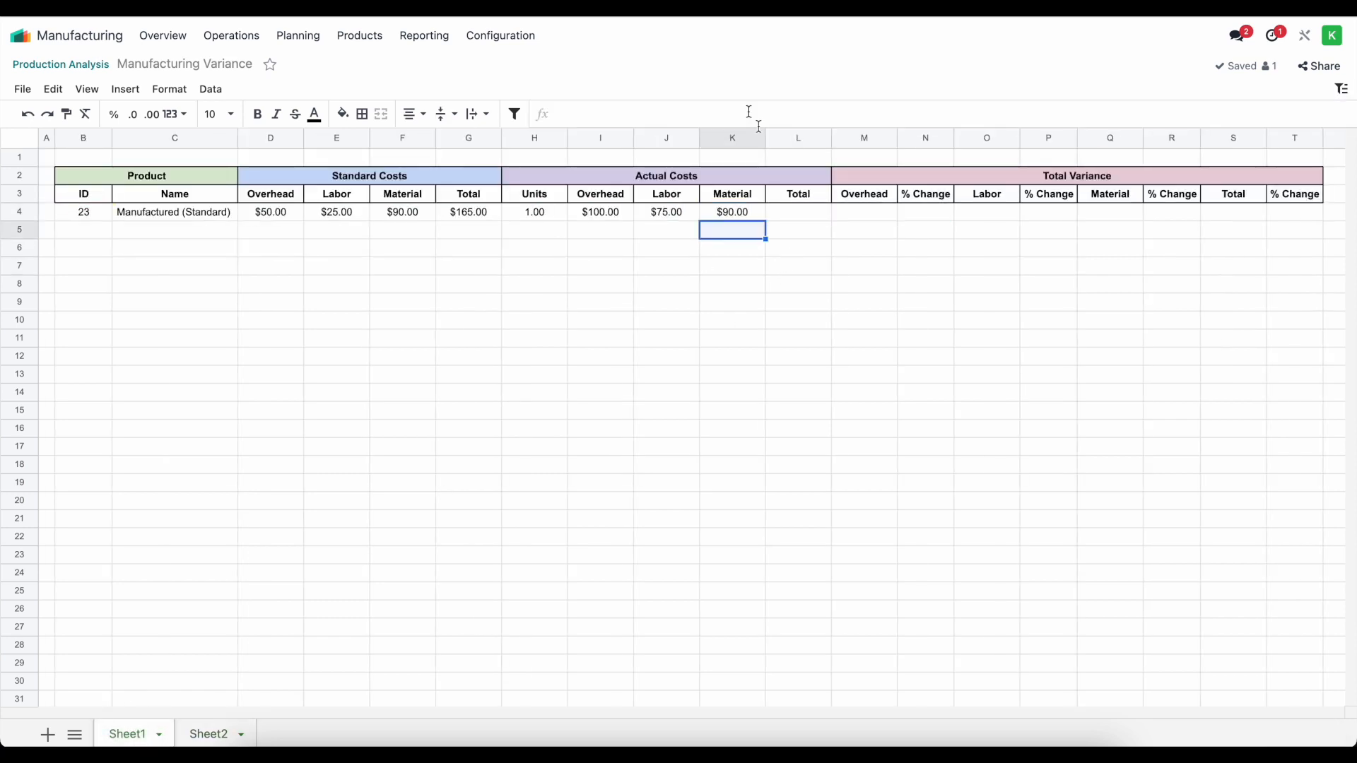
Enter the copied pivot formula in the actual Total cell L4, replacing the component_cost measure with total_cost.
left_click(788, 215)
left_click(666, 113)
key("ctrl+v")
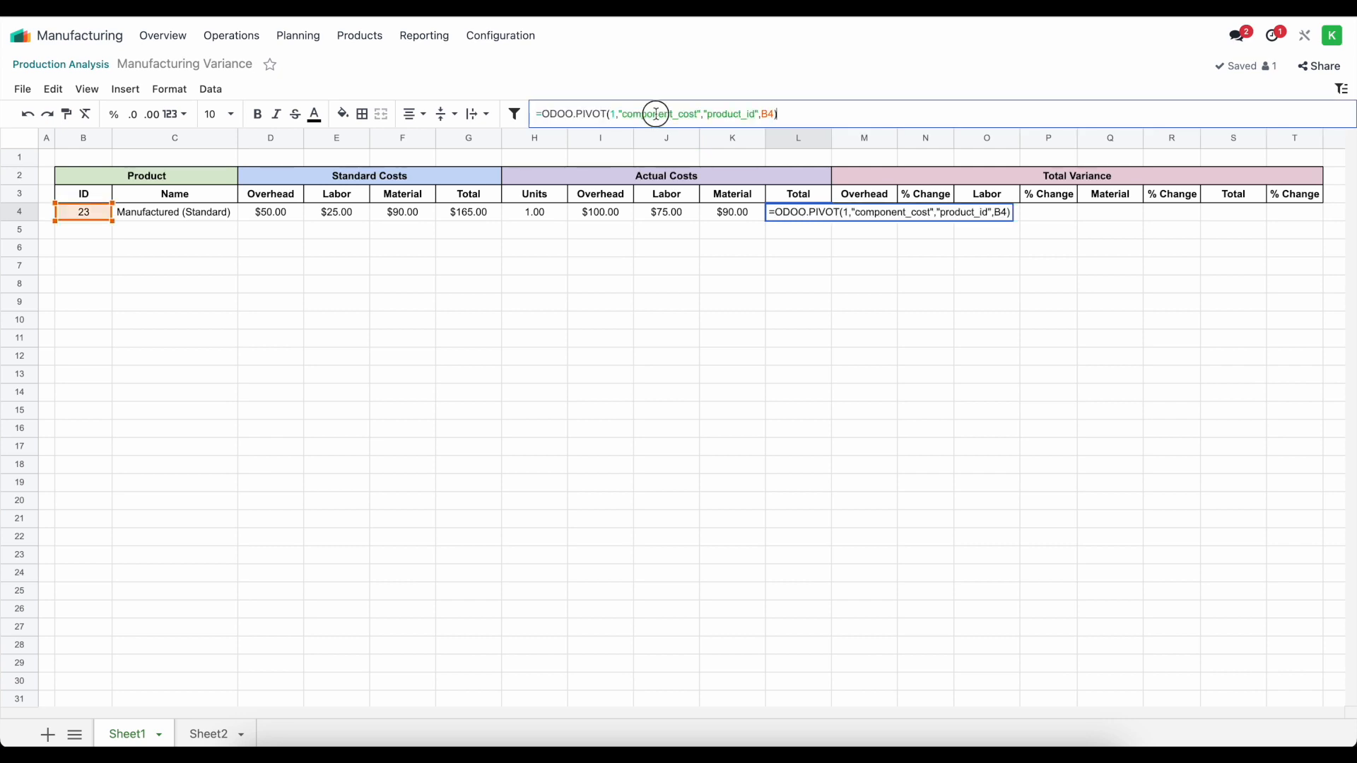
double_click(656, 113)
type("total_cost")
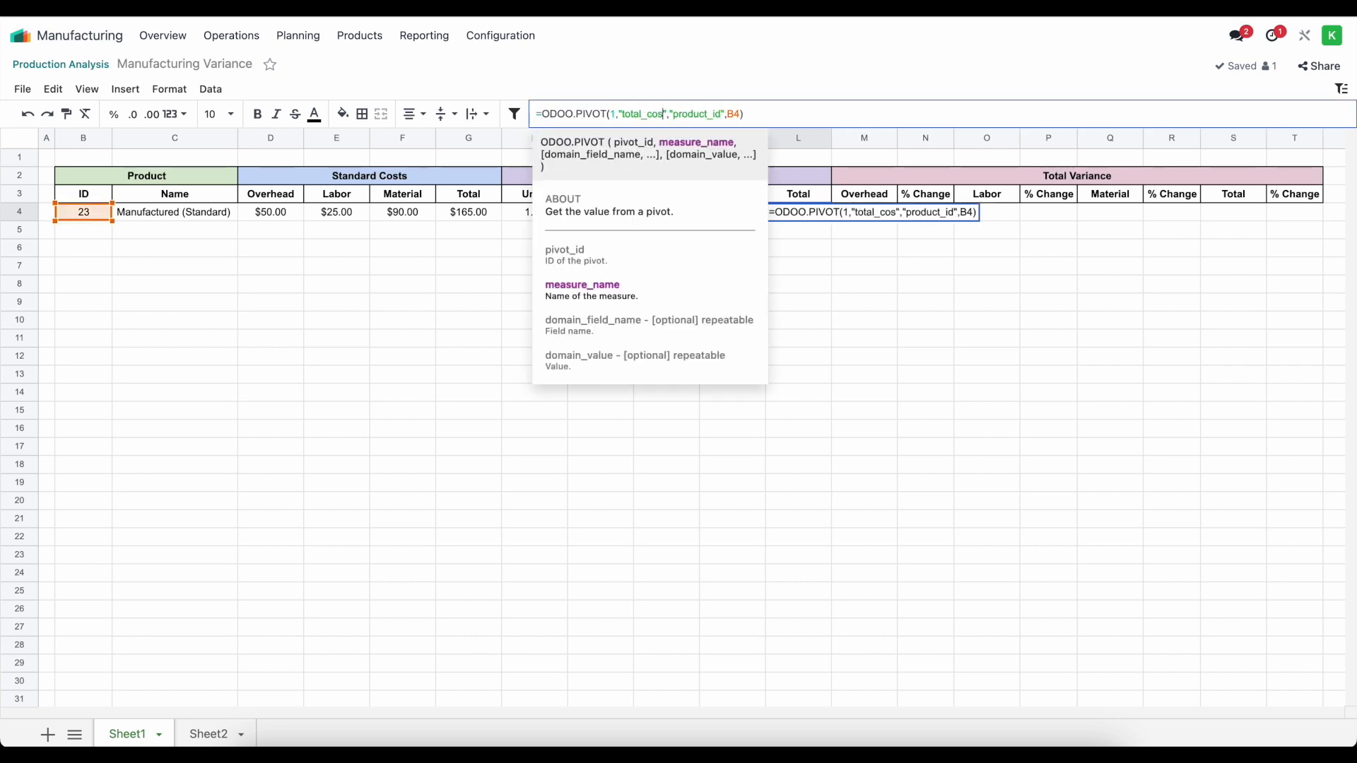
key("Return")
left_click(740, 232)
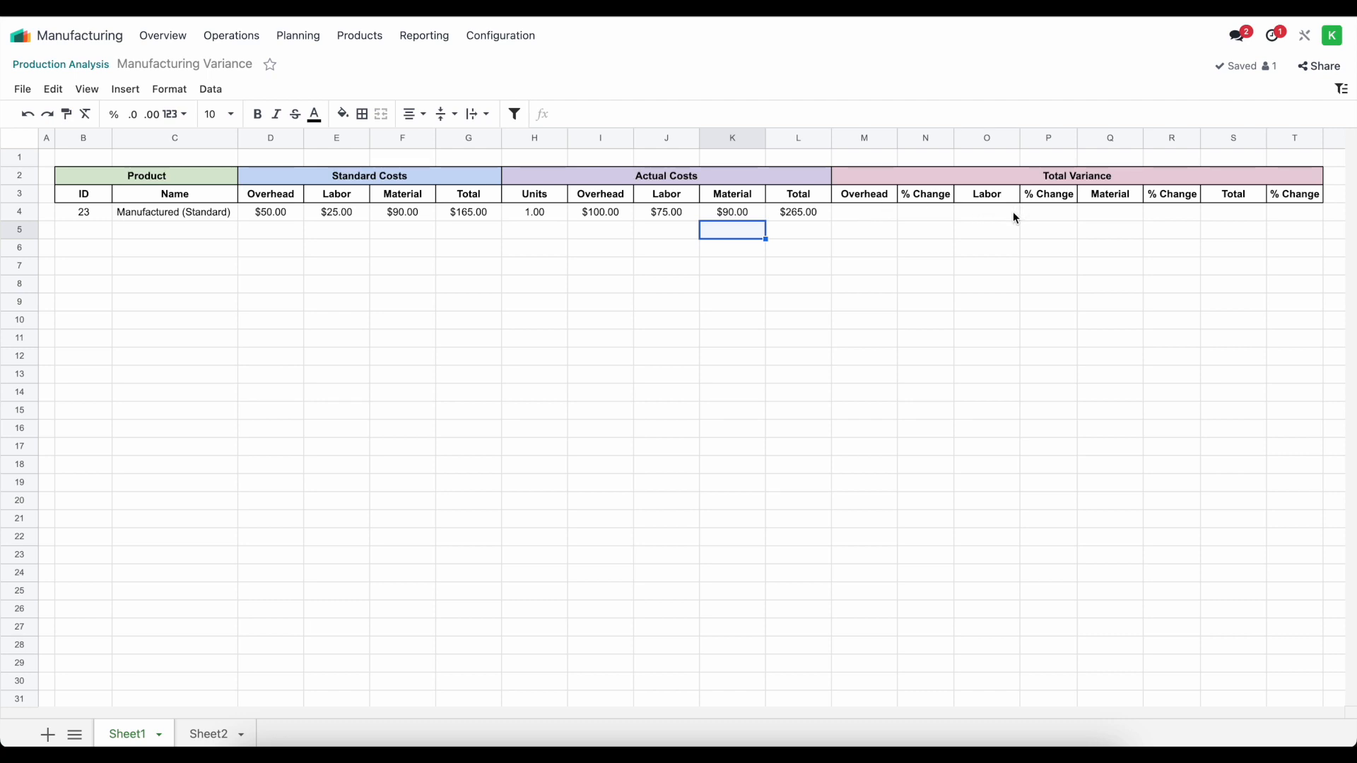
Enter the Overhead variance formula =(I4/H4)-(D4*H4) in cell M4, using the actual overhead, units and standard overhead cells.
left_click(870, 216)
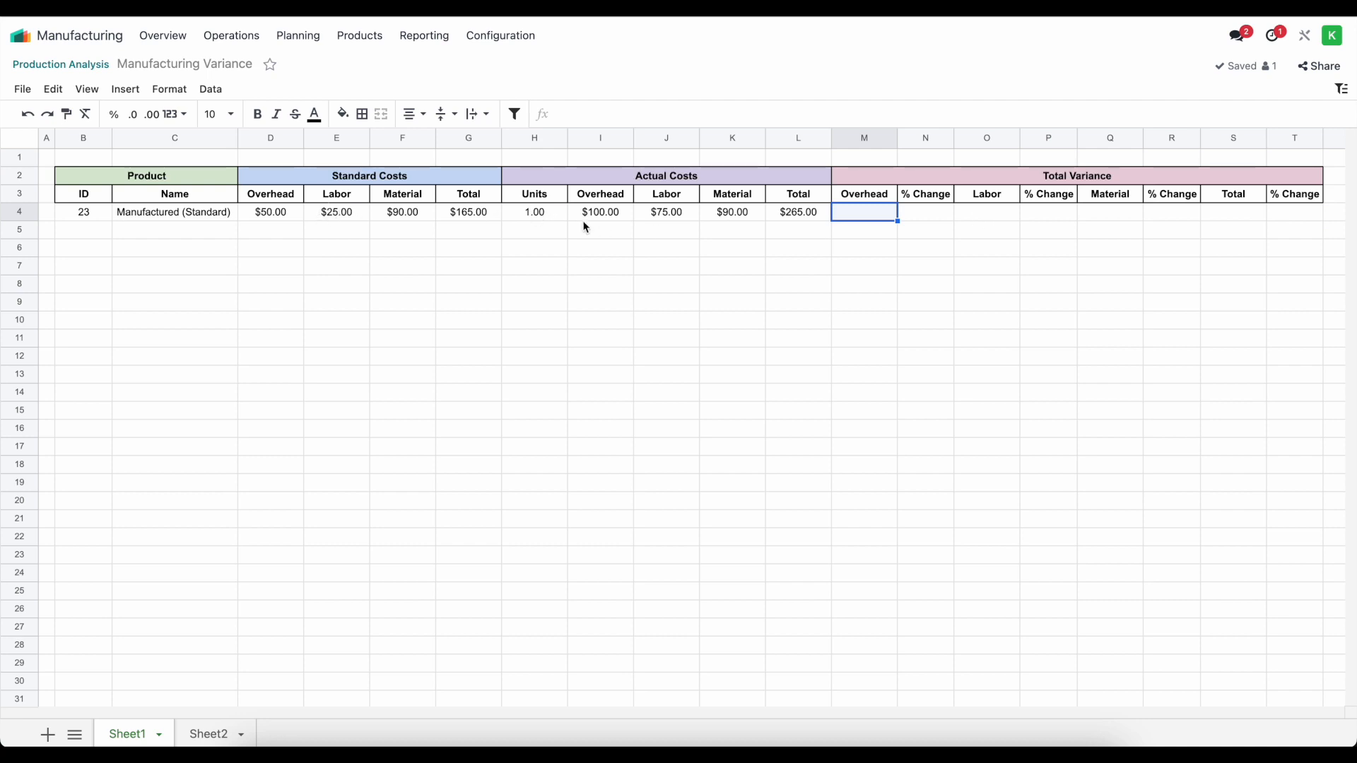
double_click(864, 214)
type("=")
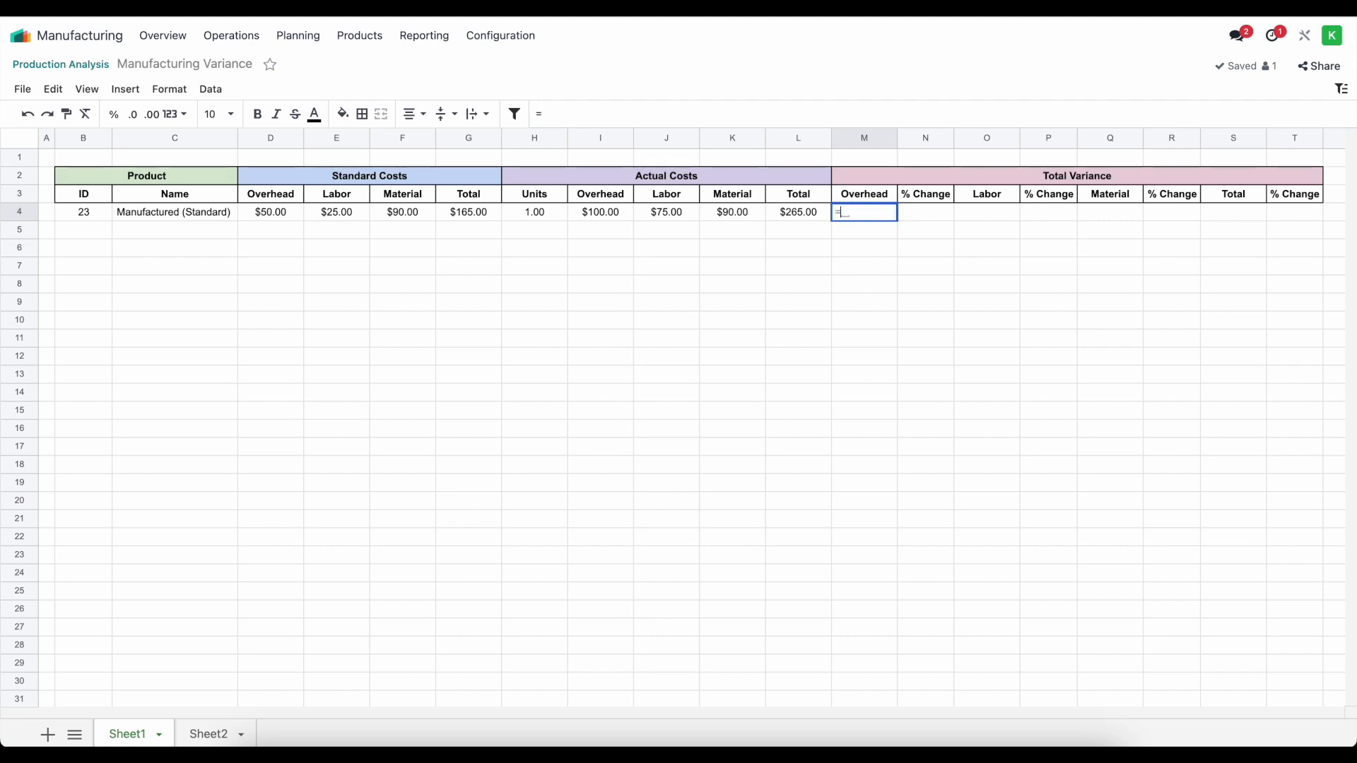
type("(")
left_click(599, 214)
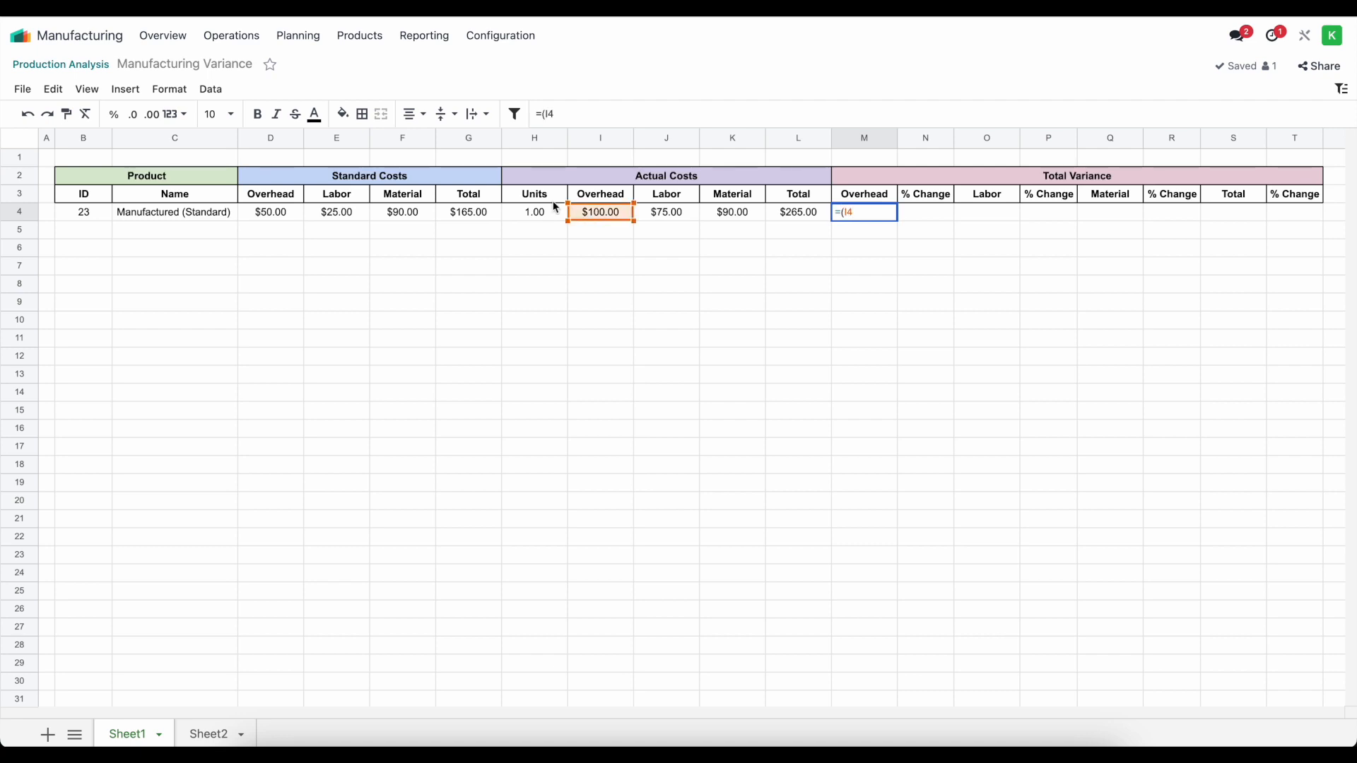
type("/")
left_click(539, 220)
type(")")
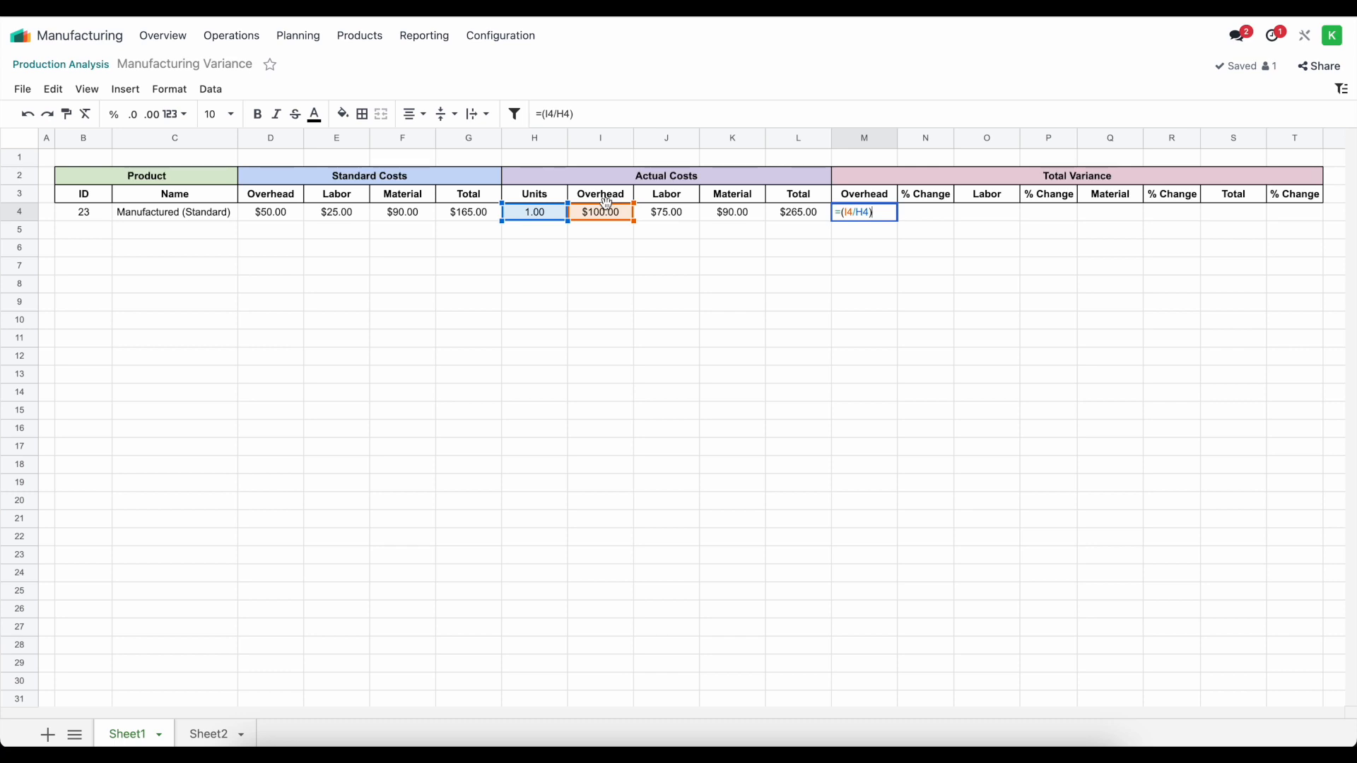
type("-(")
left_click(273, 210)
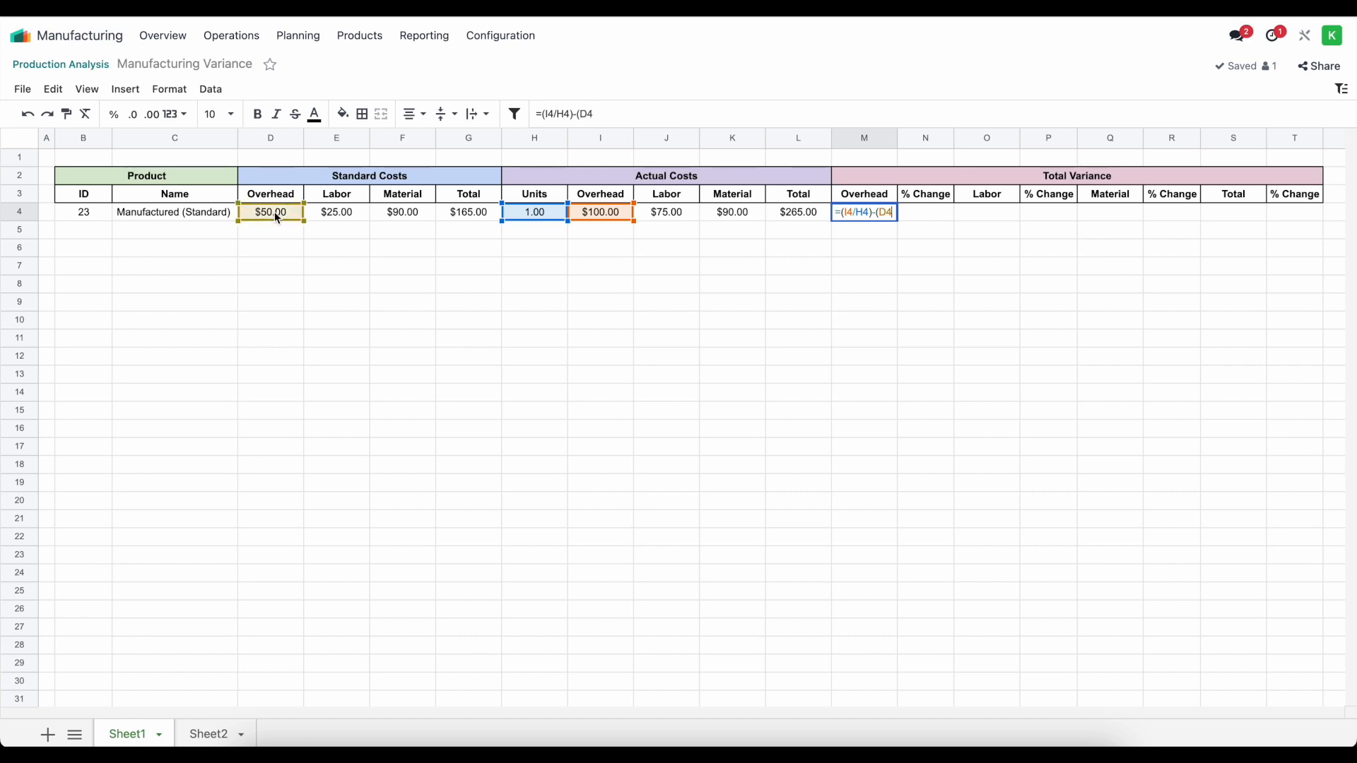
type("*")
left_click(557, 217)
type(")")
key("Return")
key("Up")
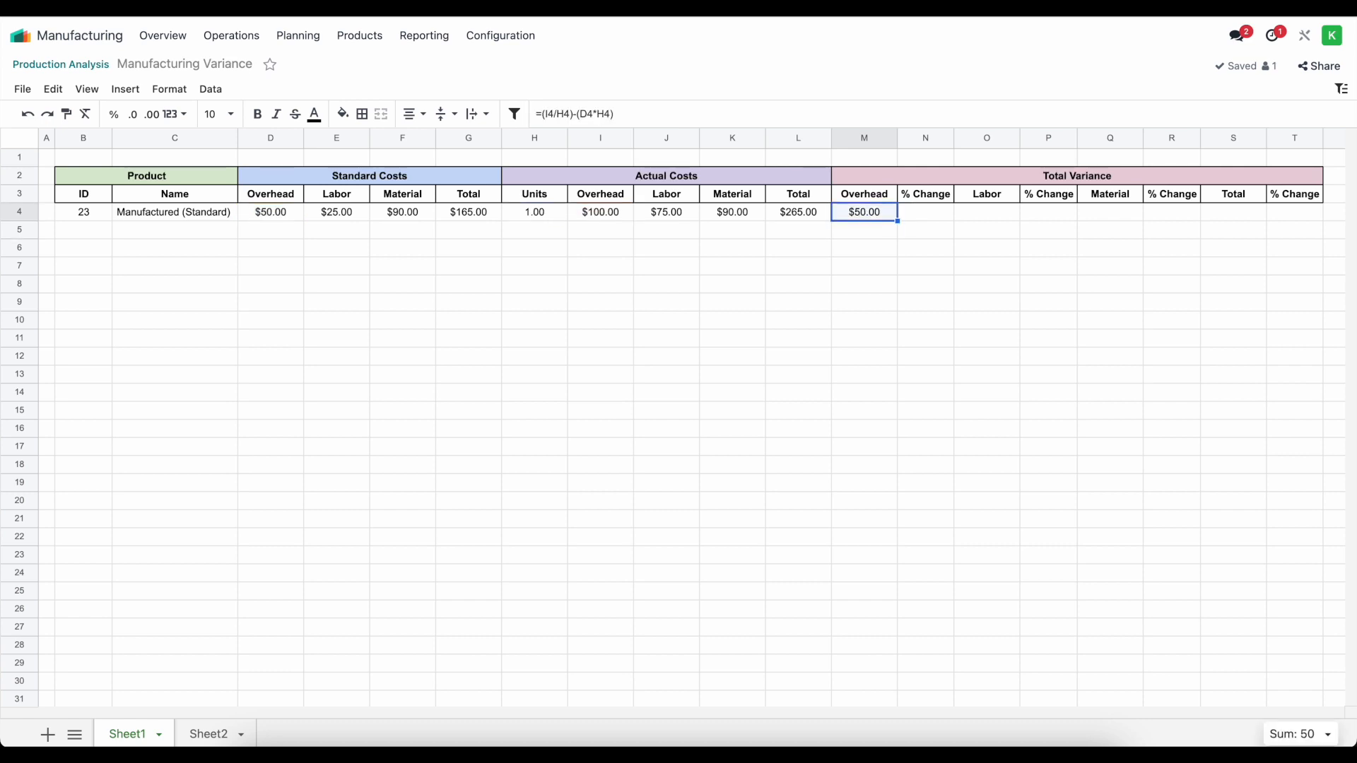
Reverse the subtraction order in the M4 Overhead variance formula so it reads =(D4*H4)-(I4/H4).
double_click(877, 213)
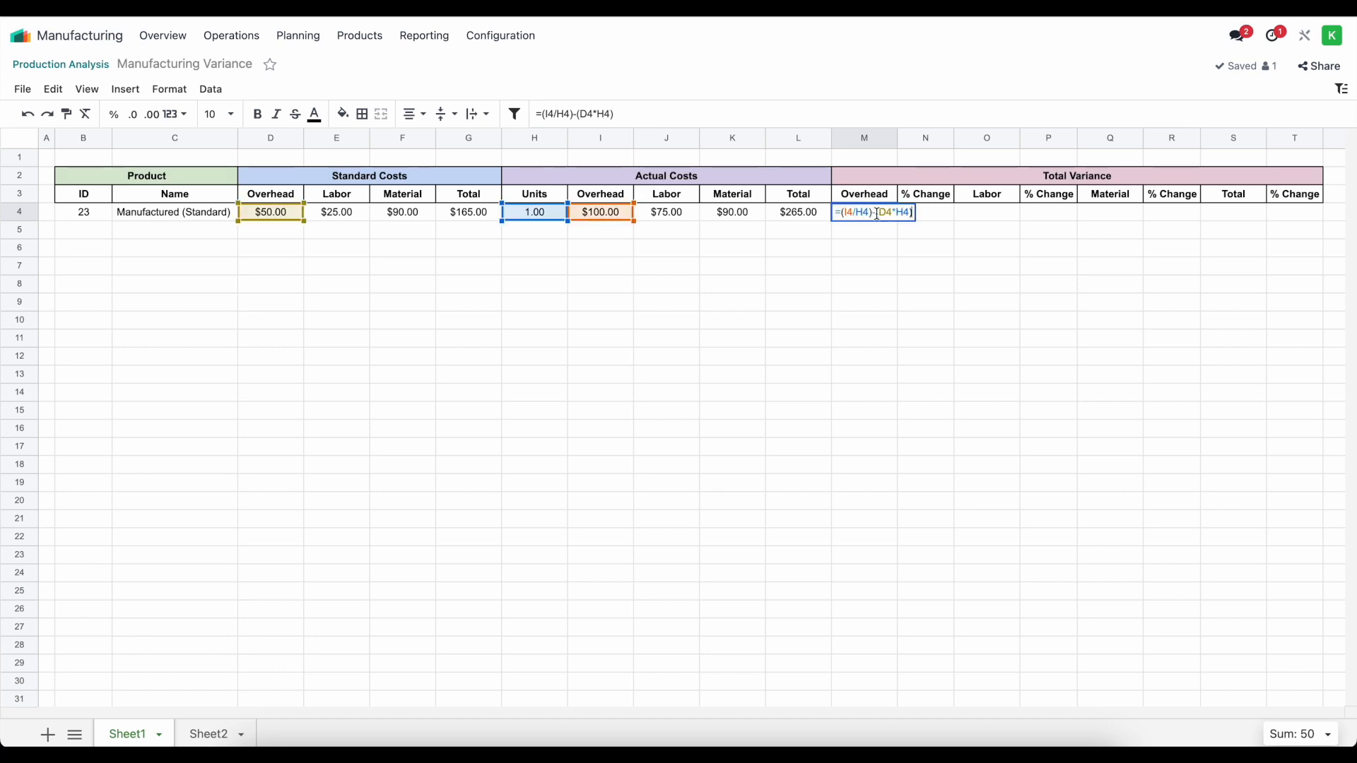
left_click_drag(877, 212, 923, 218)
key("BackSpace")
key("BackSpace")
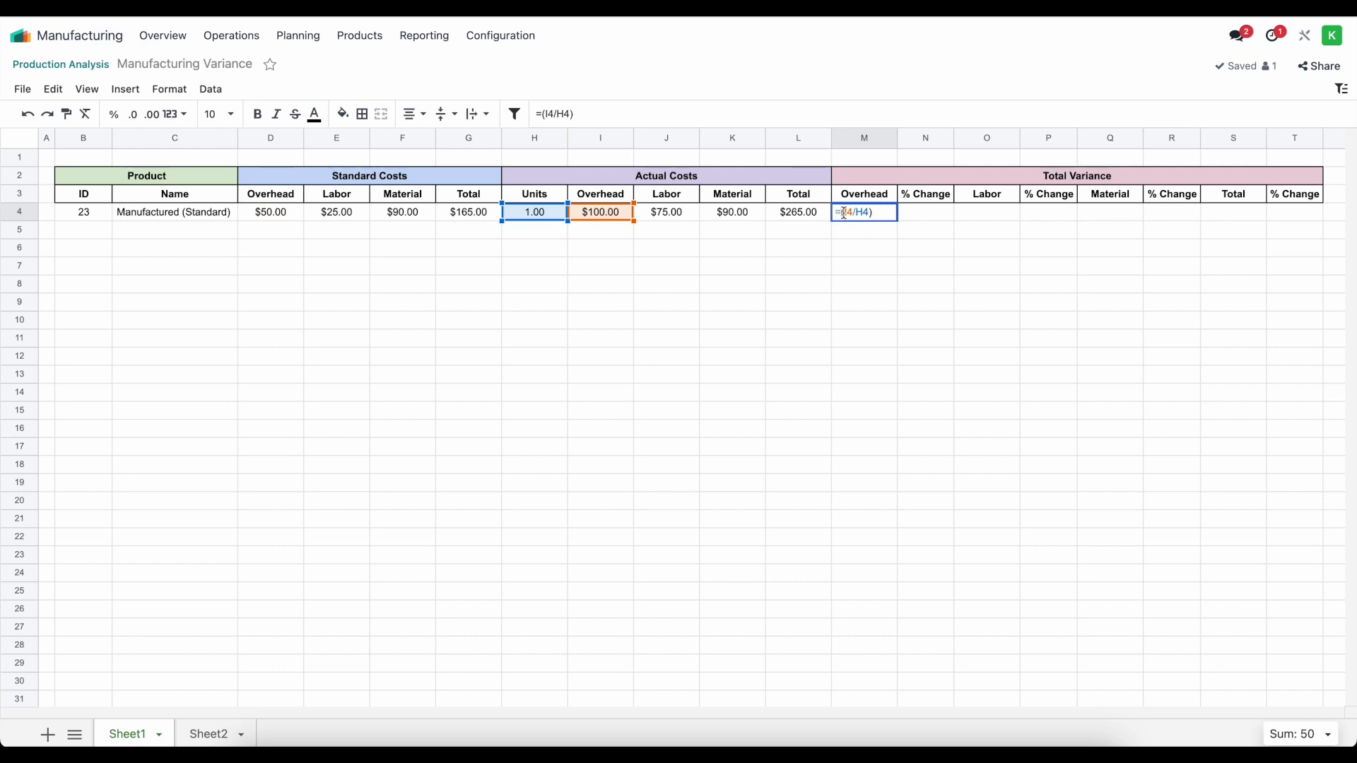
type("(D4*H4)-")
key("Return")
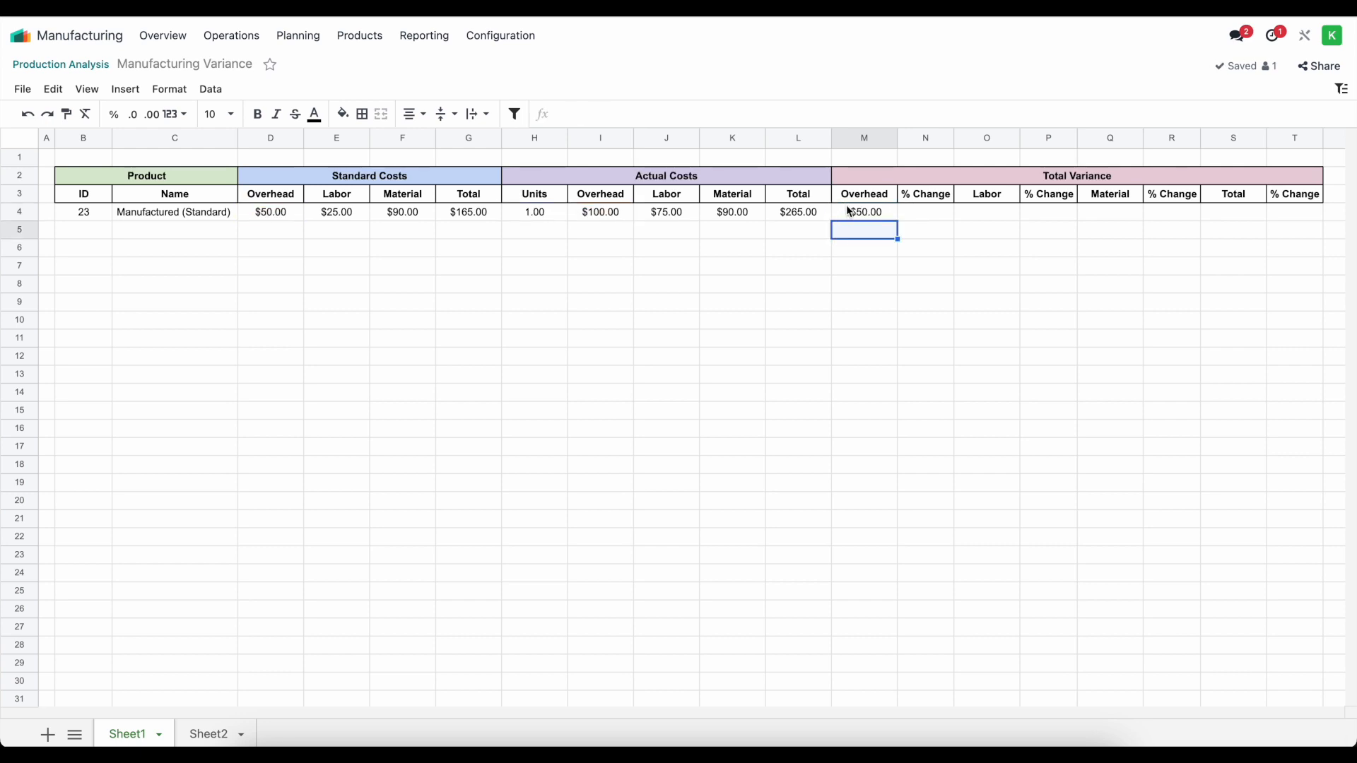
key("Up")
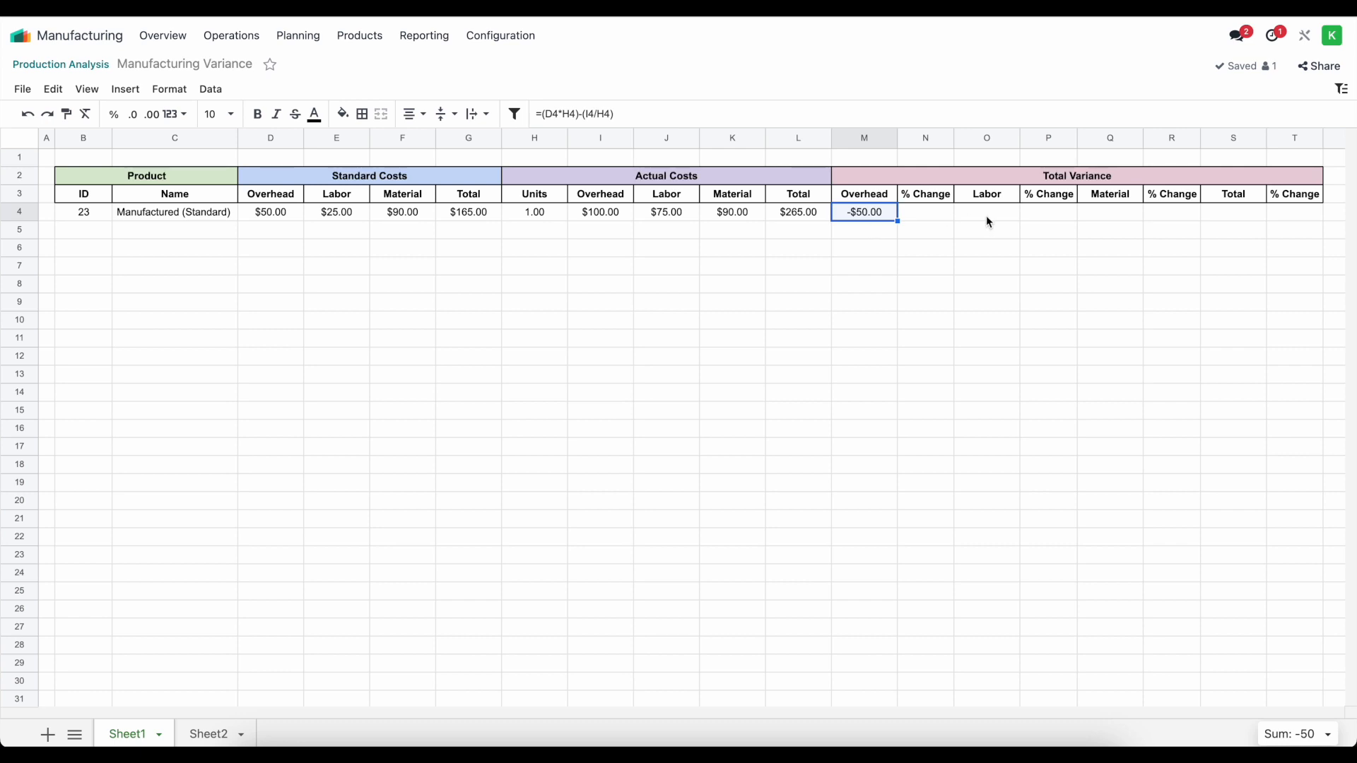
Copy the Overhead variance formula text from M4 into the Labor variance cell O4.
left_click(1120, 213)
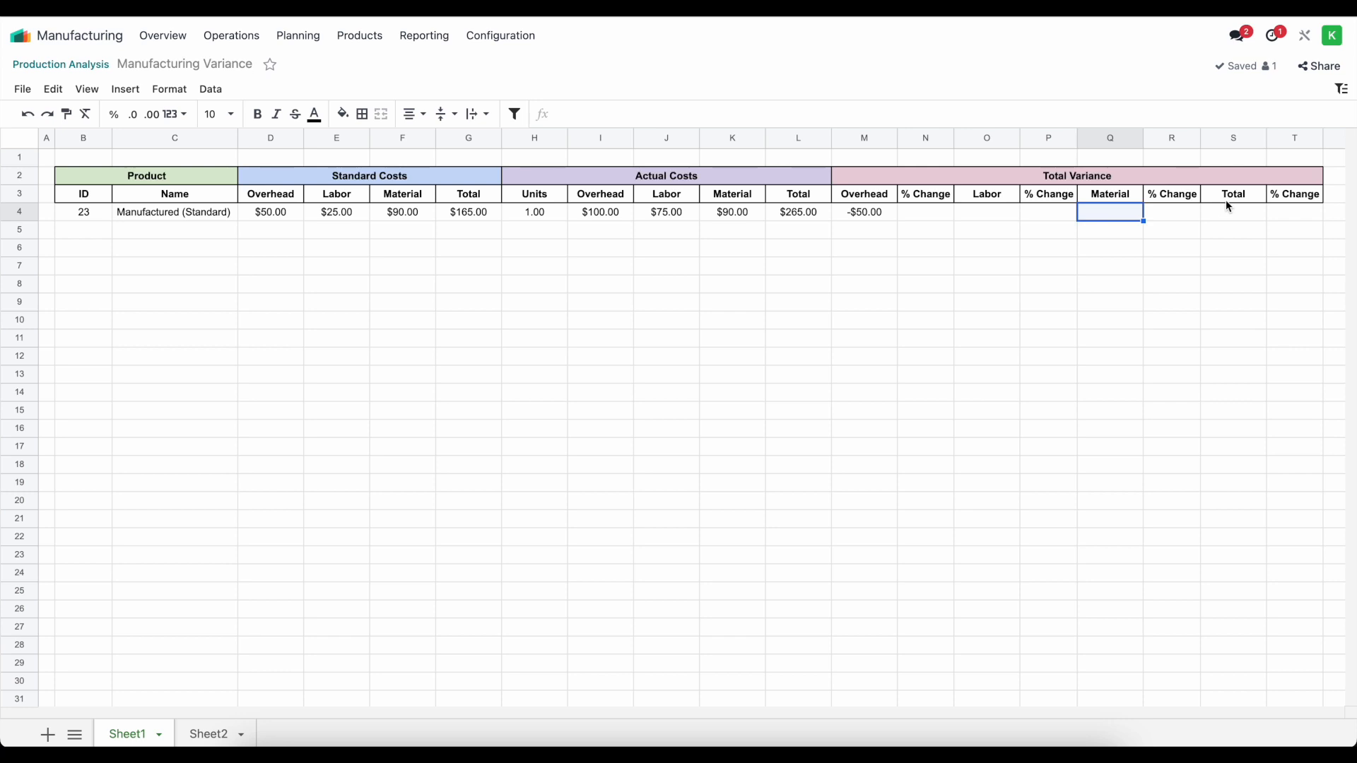
double_click(1006, 215)
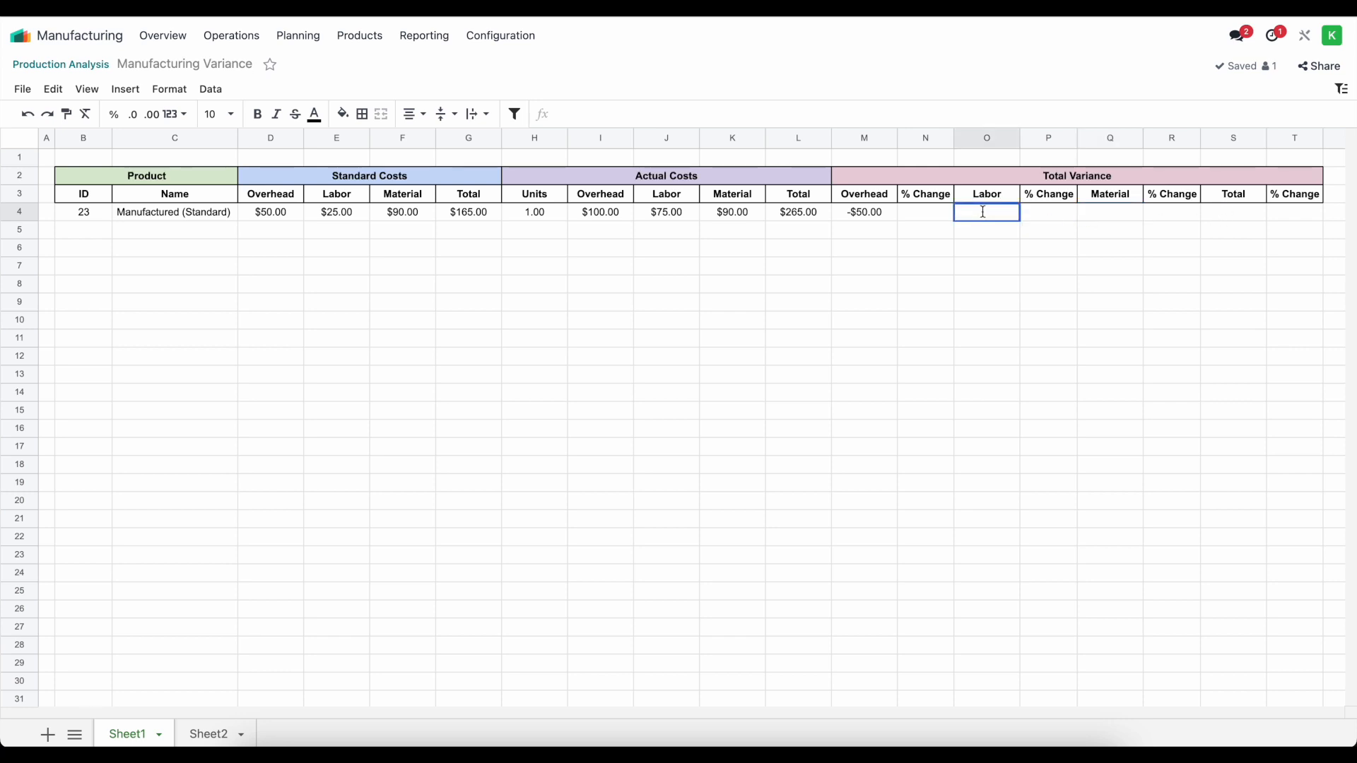
left_click(876, 219)
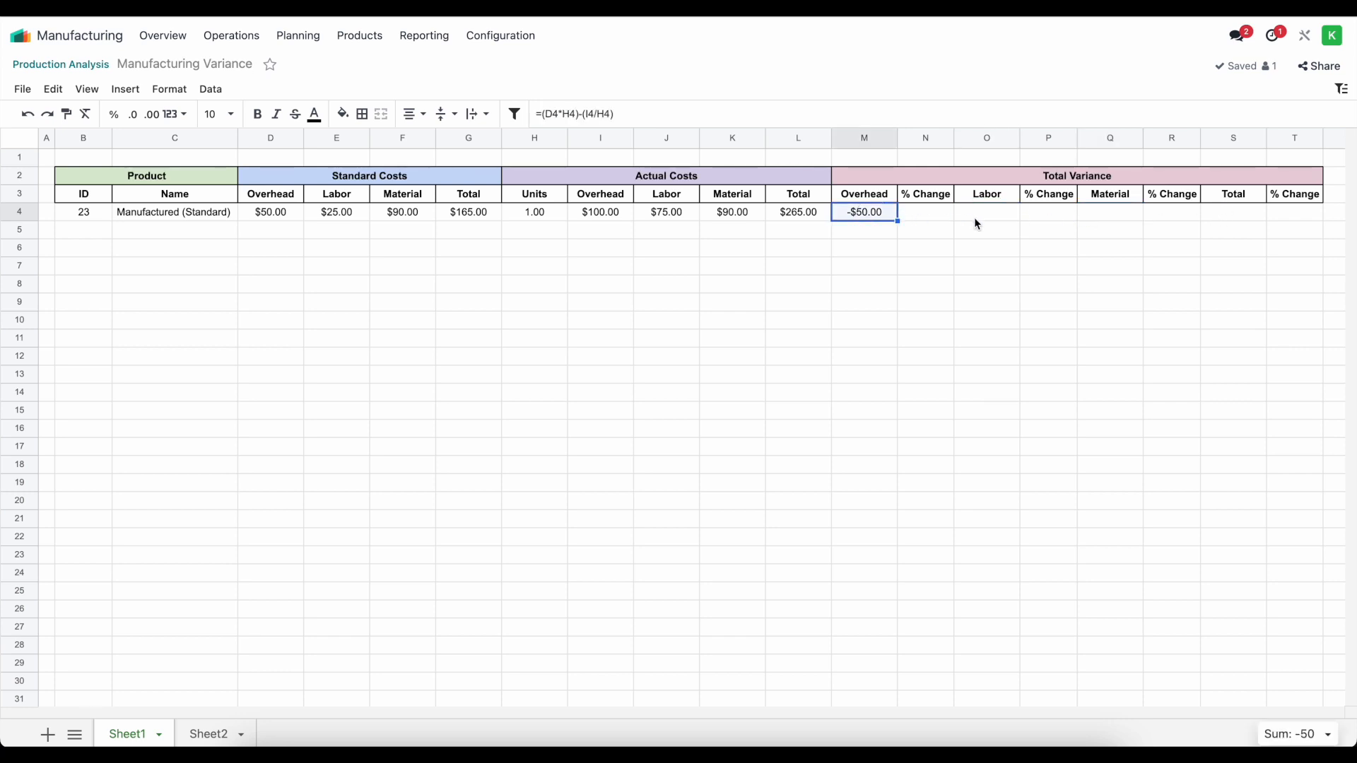
double_click(882, 218)
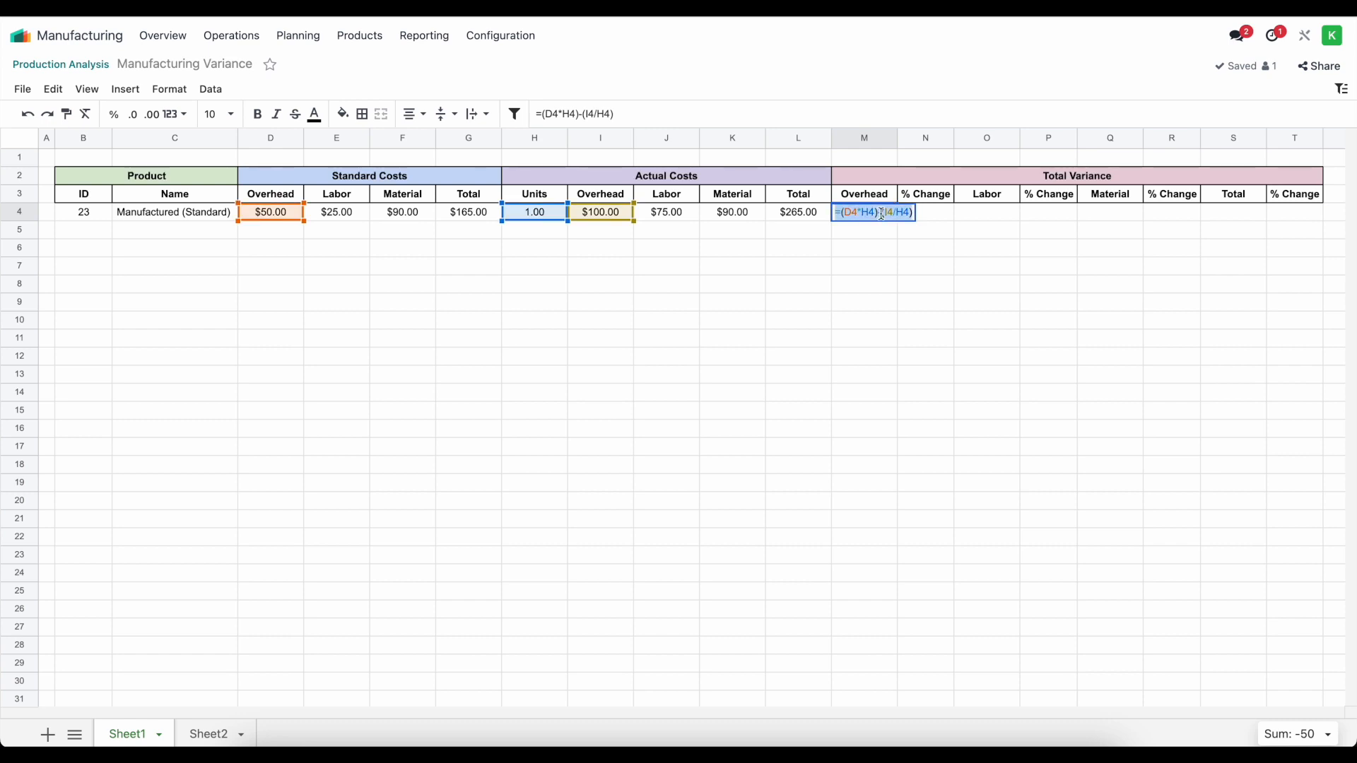
key("Return")
double_click(970, 214)
type("=(D4*H4)-(I4/H4)")
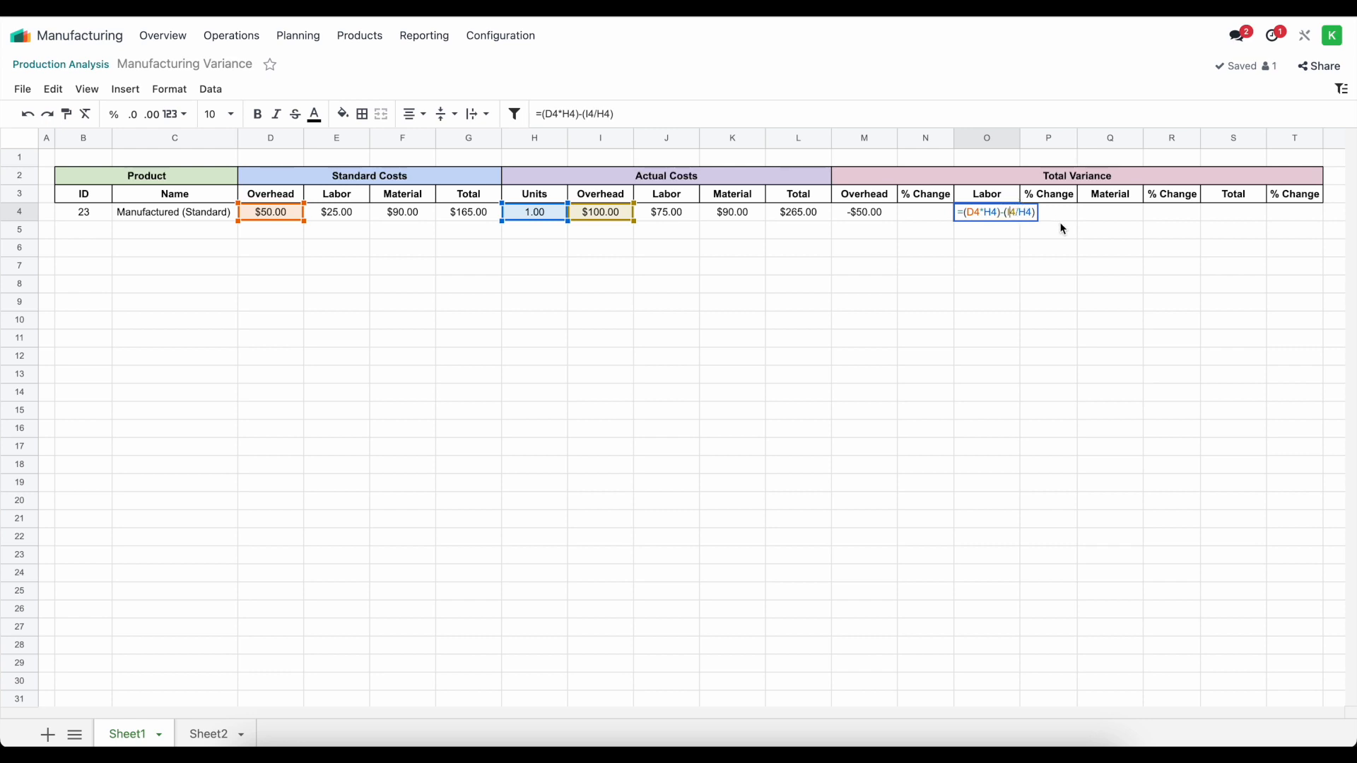
Change the overhead references in O4 to the Labor cells, making the formula =(E4*H4)-(J4/H4).
key("BackSpace")
type("J")
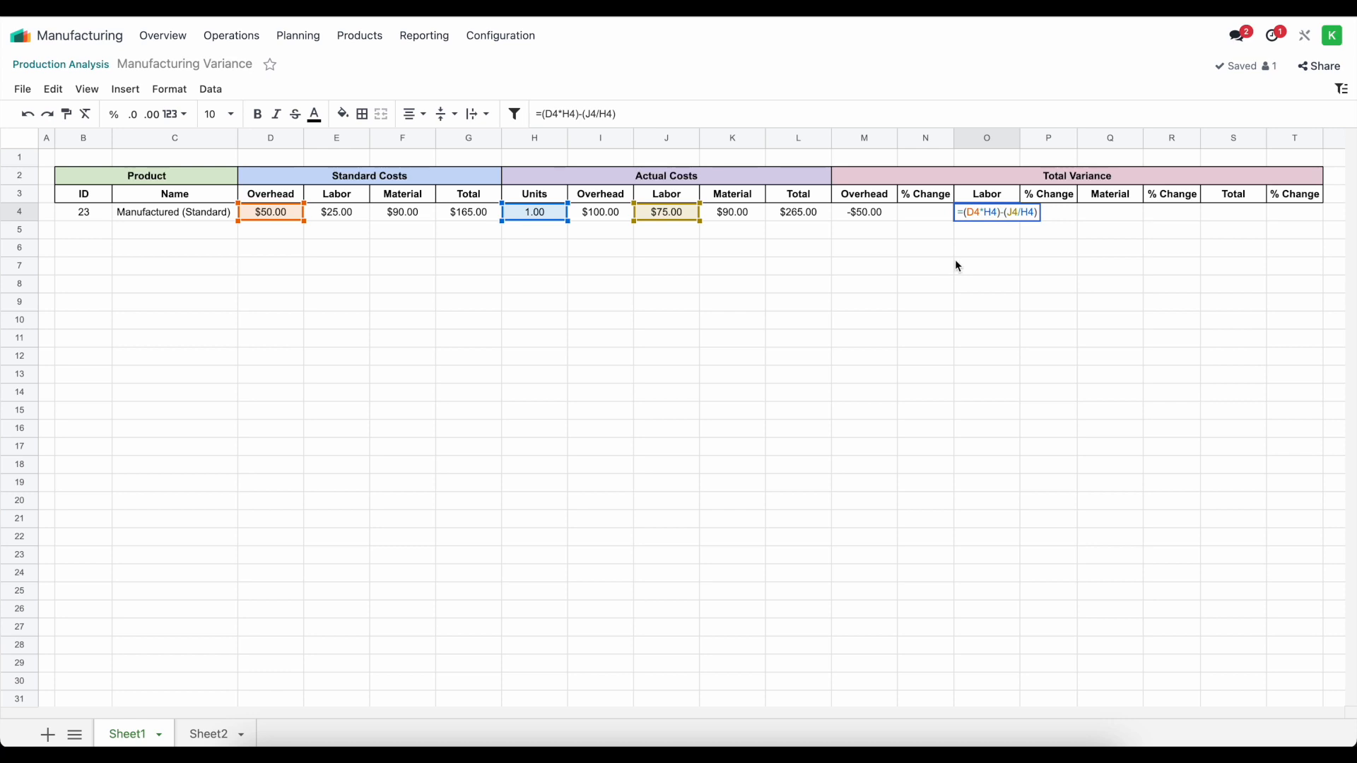
left_click(969, 212)
key("BackSpace")
type("E")
key("Return")
Review the Labor variance formula in O4 against the standard Labor cell E4 and actual Labor cell J4.
double_click(989, 212)
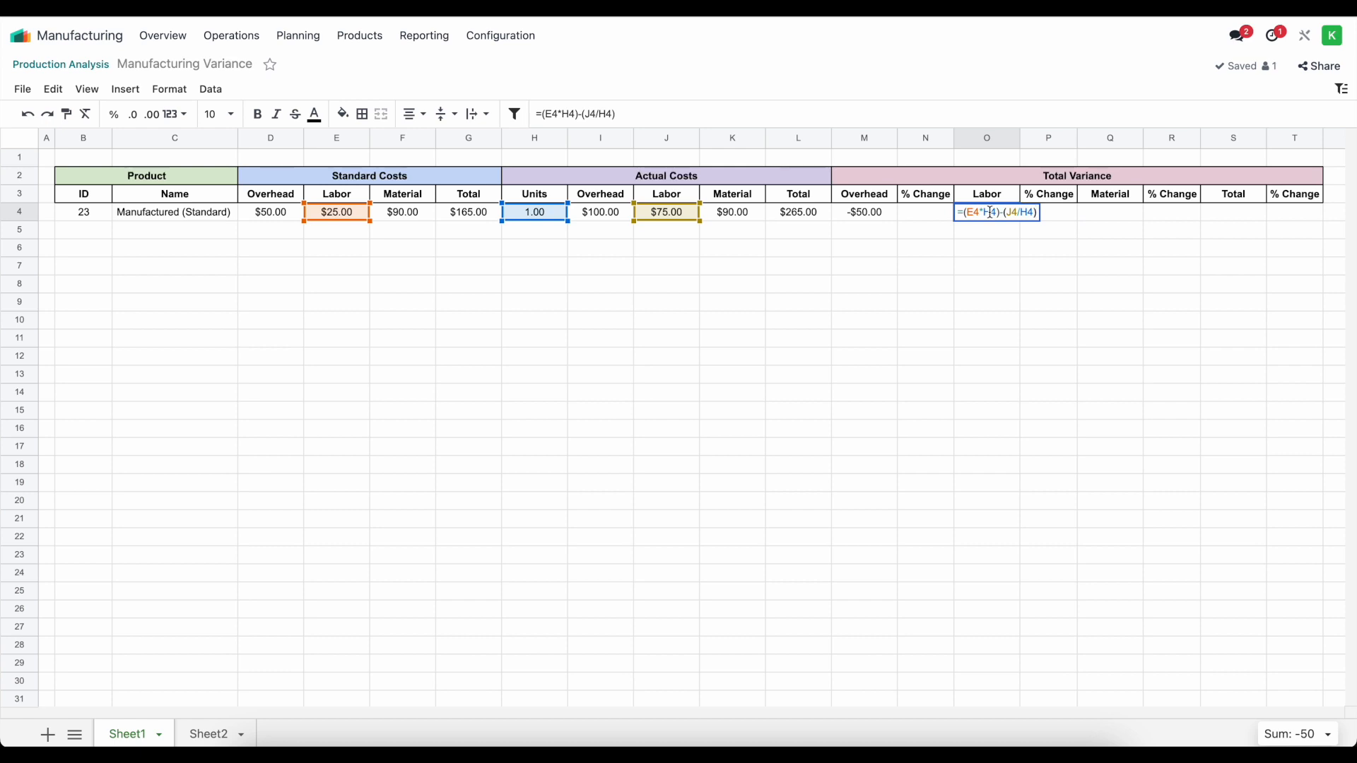
key("Return")
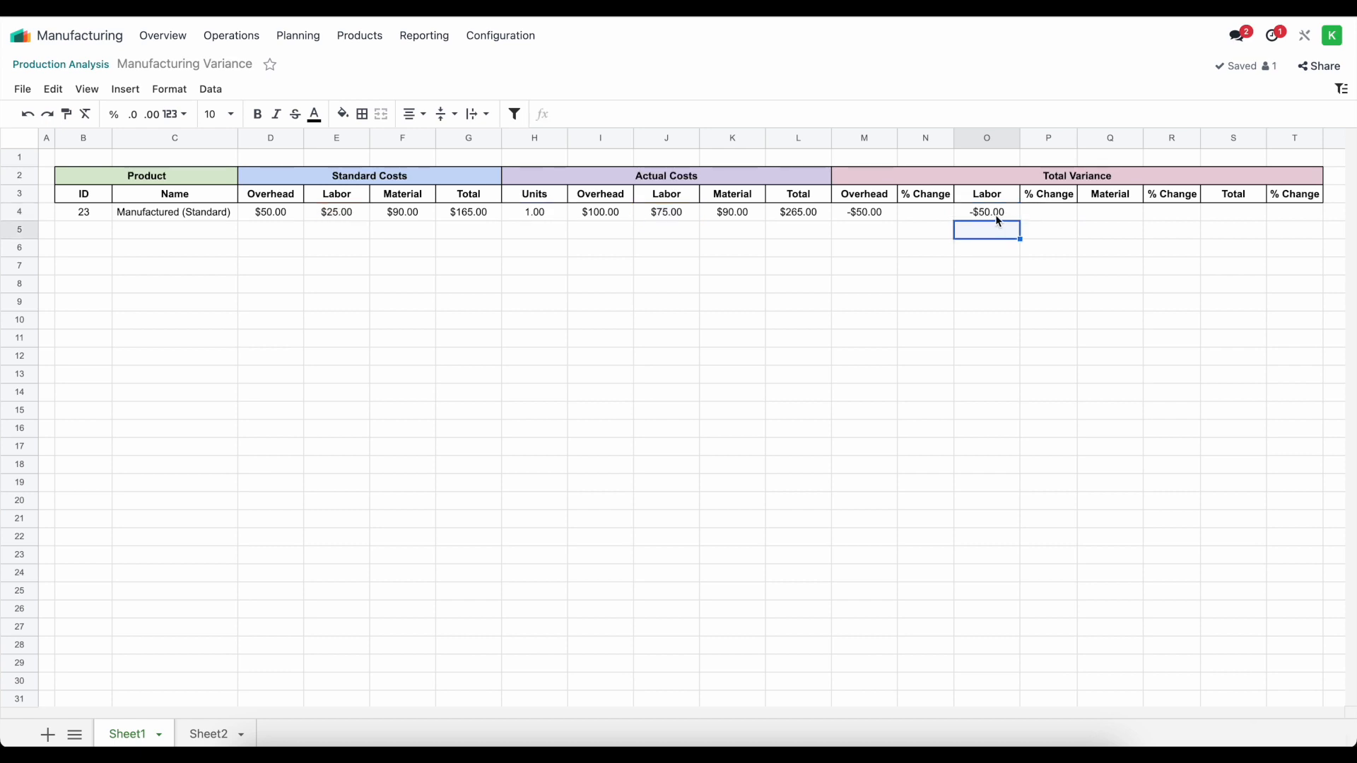
left_click(656, 213)
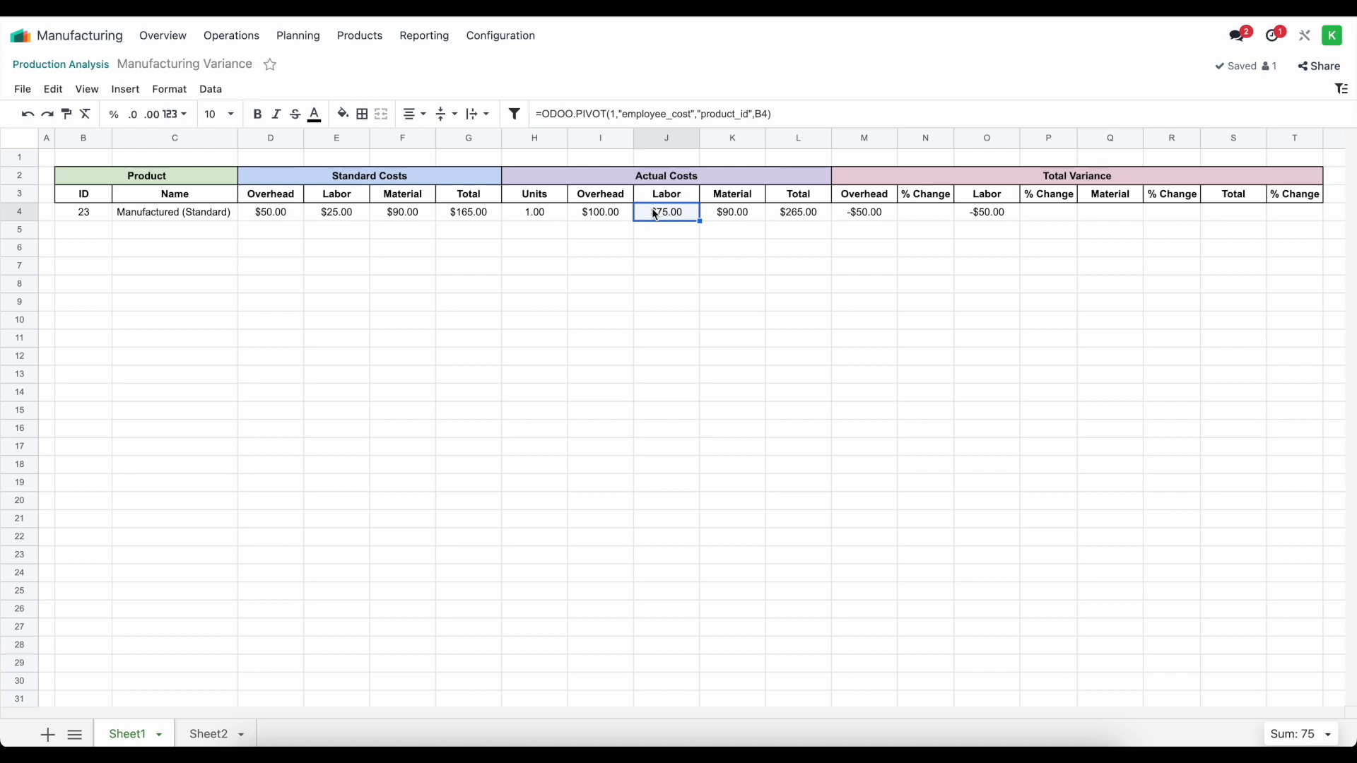
left_click(337, 217)
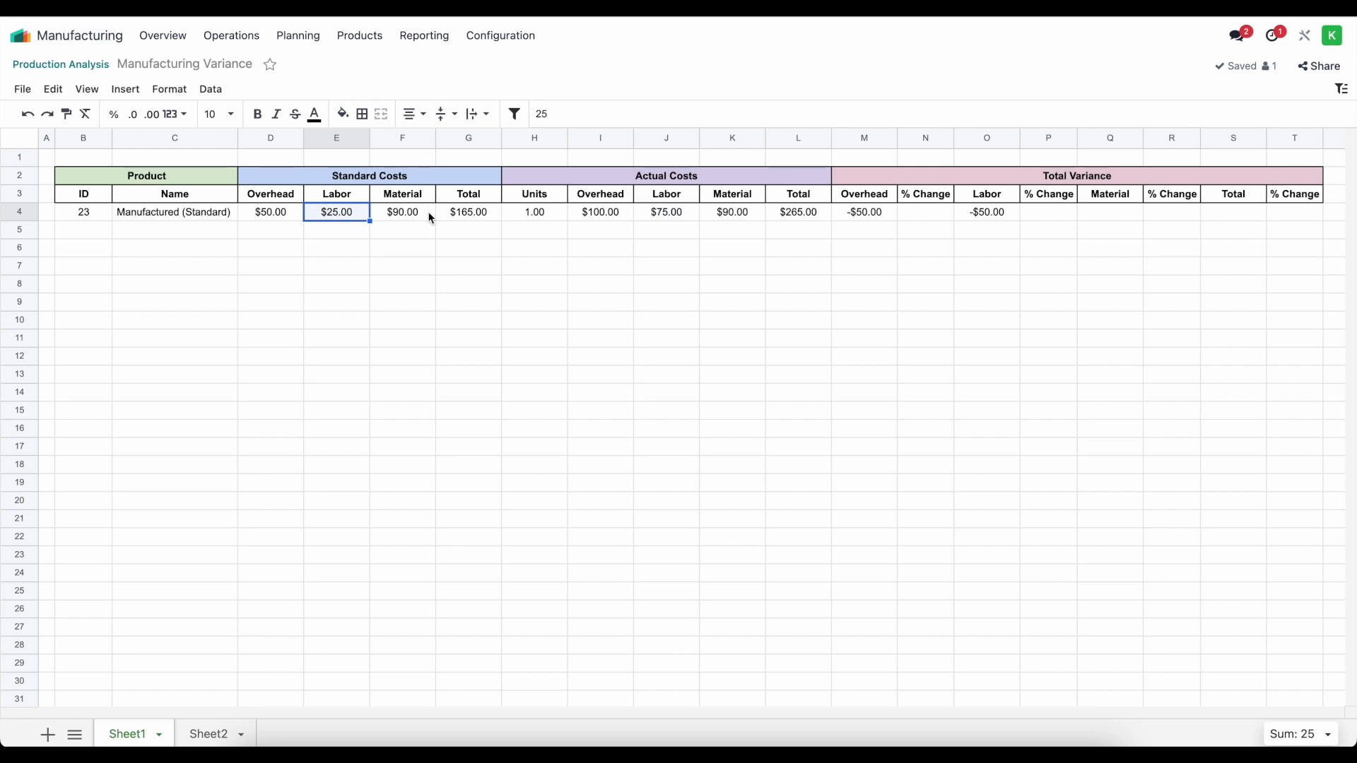
left_click(686, 217)
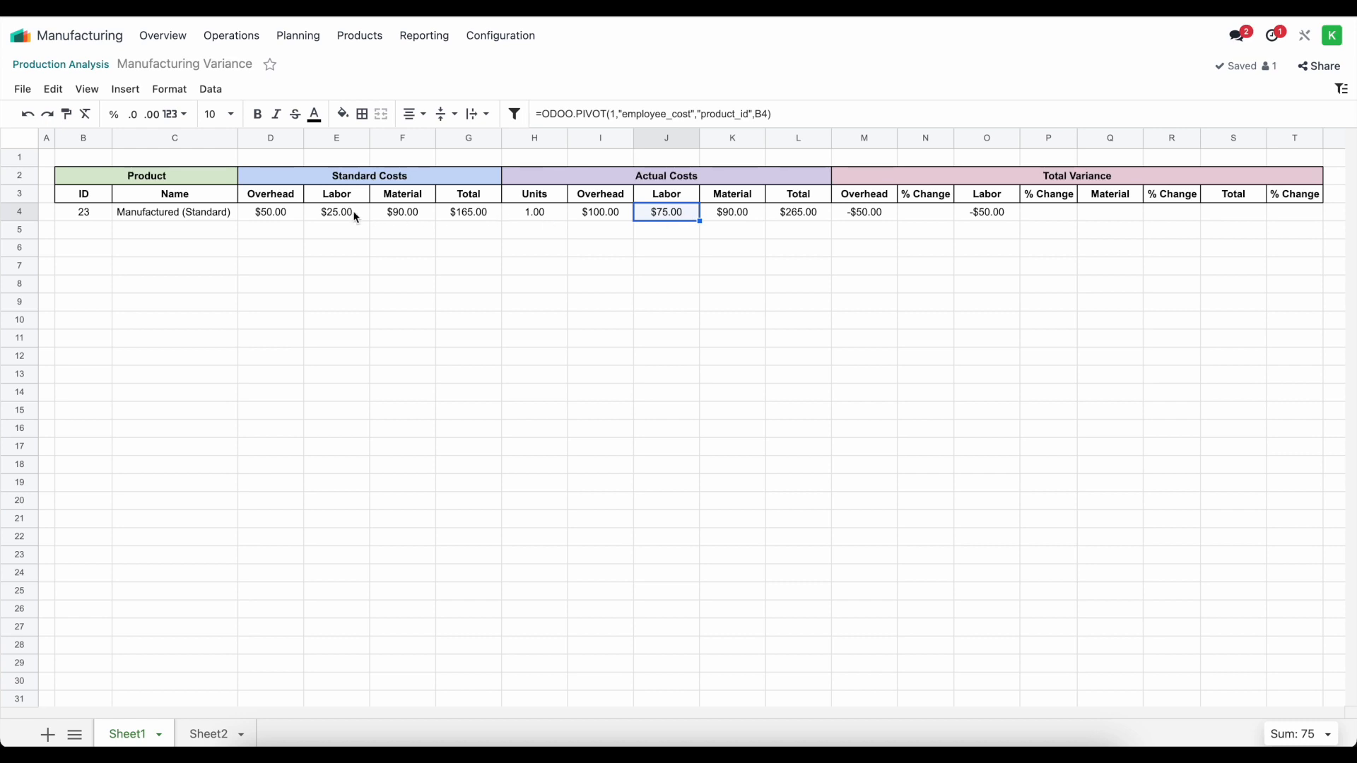
left_click(985, 216)
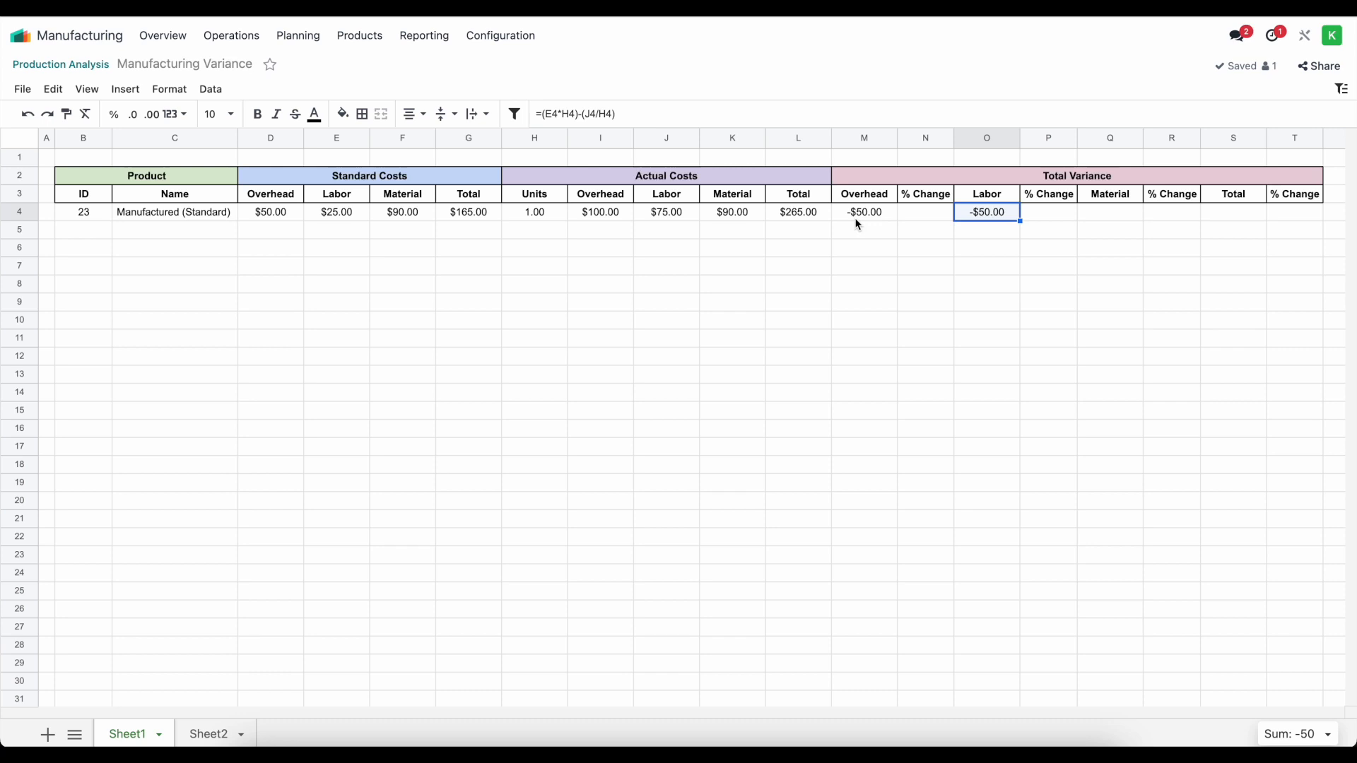
Enter the Overhead variance formula =(D4*H4)-(I4/H4) in the Material variance cell Q4.
double_click(1093, 216)
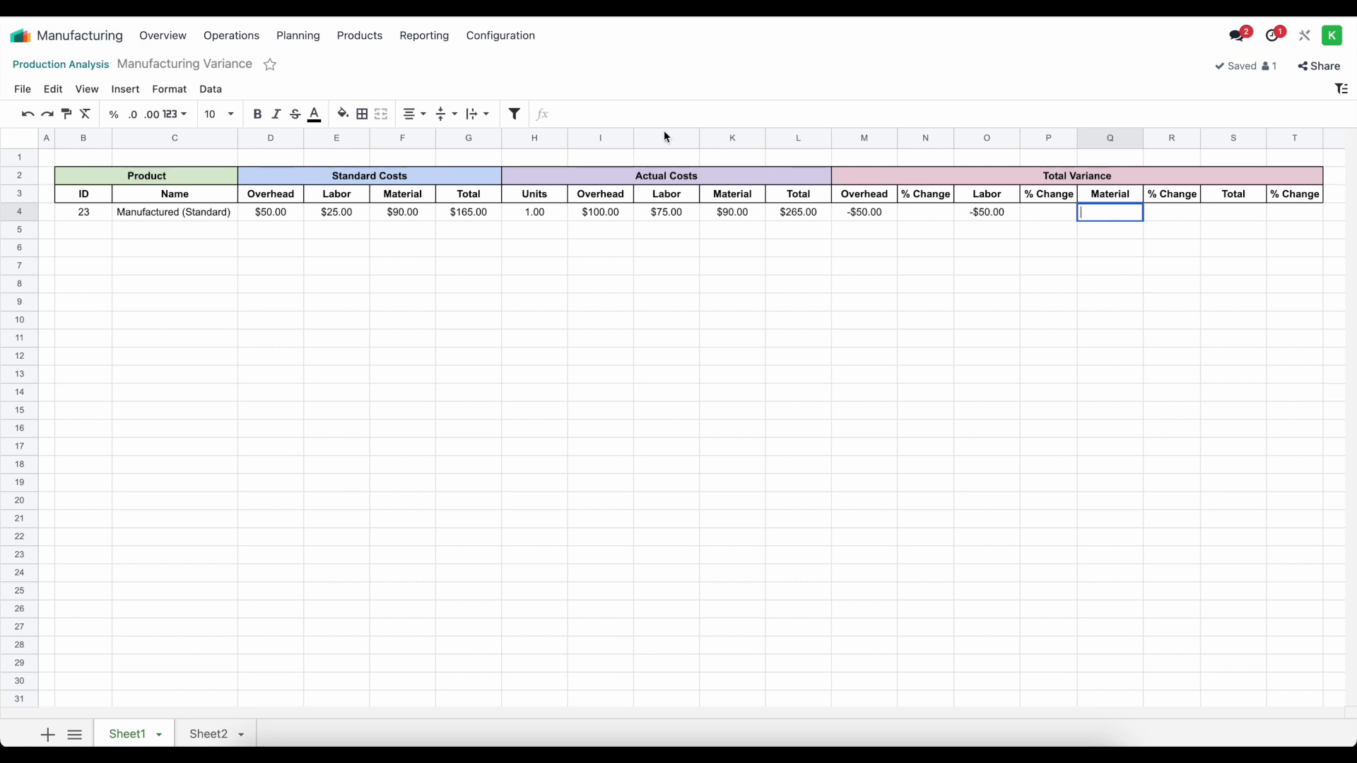
type("=(D4*H4)-(I4/H4)")
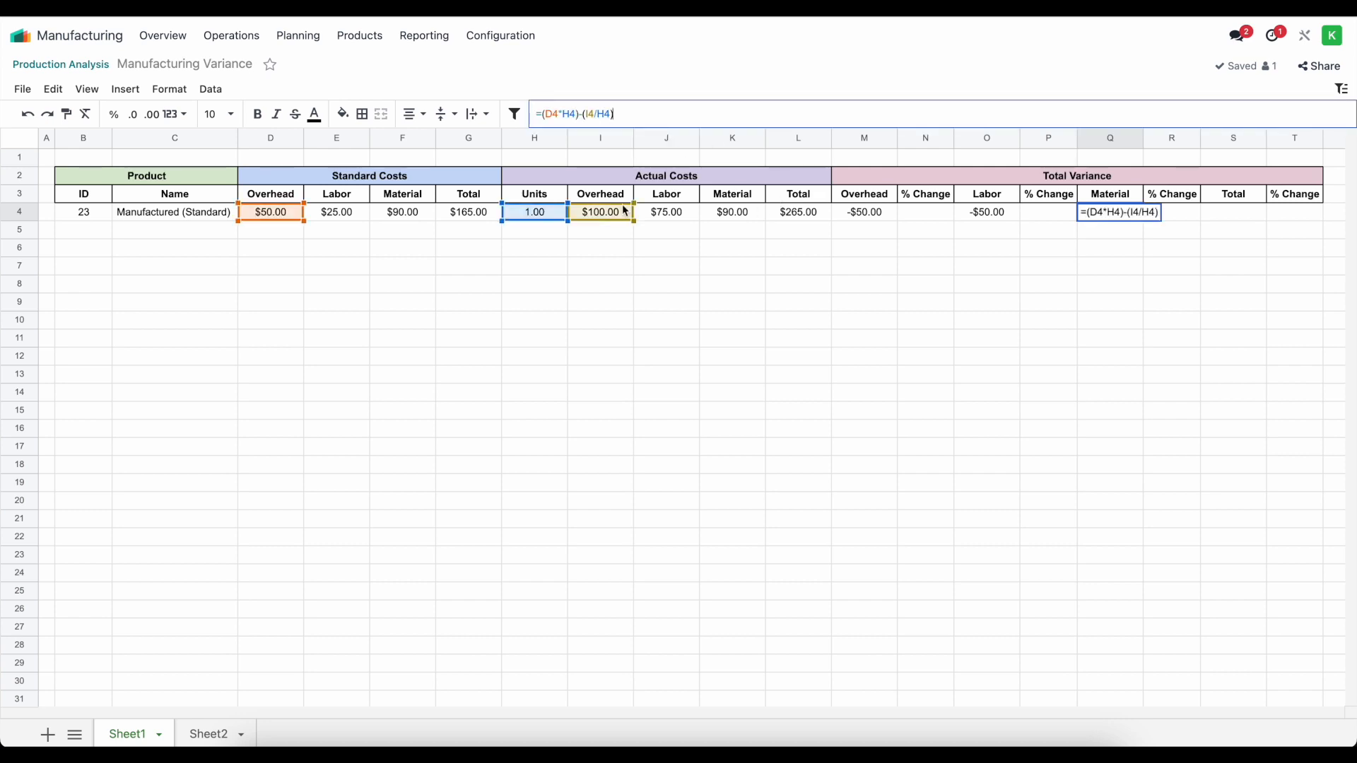
key("Return")
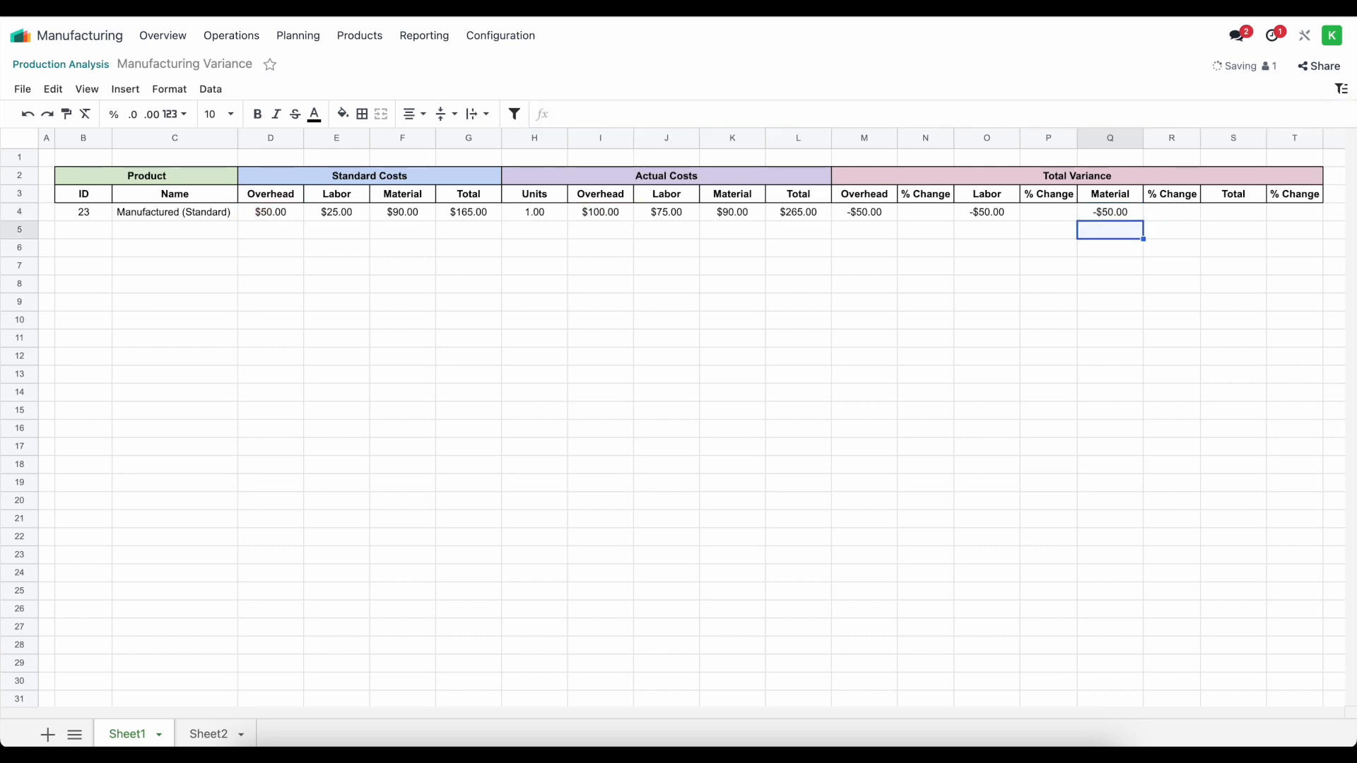
Change the overhead references in Q4 to the Material cells, making the formula =(F4*H4)-(K4/H4).
left_click(1109, 212)
double_click(1100, 214)
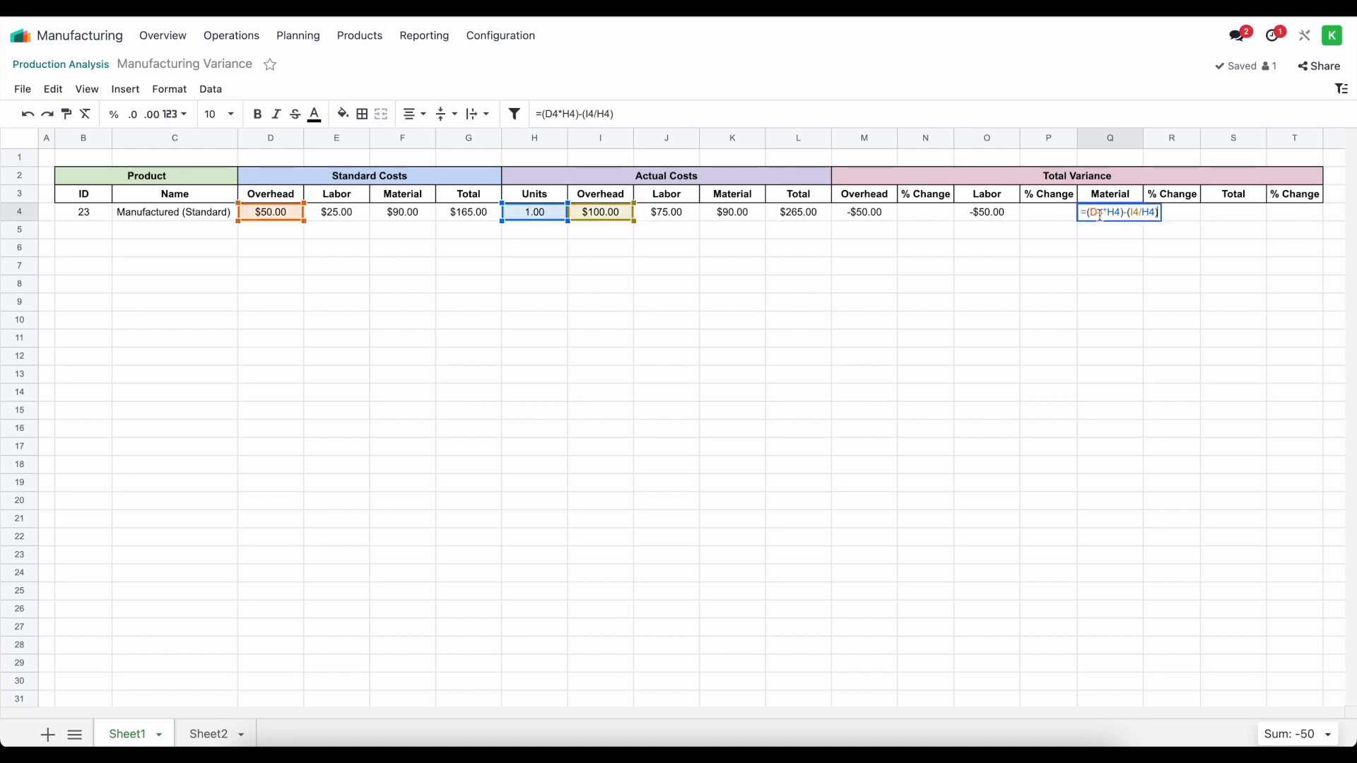
key("Left")
key("Left")
key("Right")
key("Right")
key("Right")
key("Right")
key("Left")
key("Left")
key("Left")
key("Left")
key("Left")
key("BackSpace")
type("K")
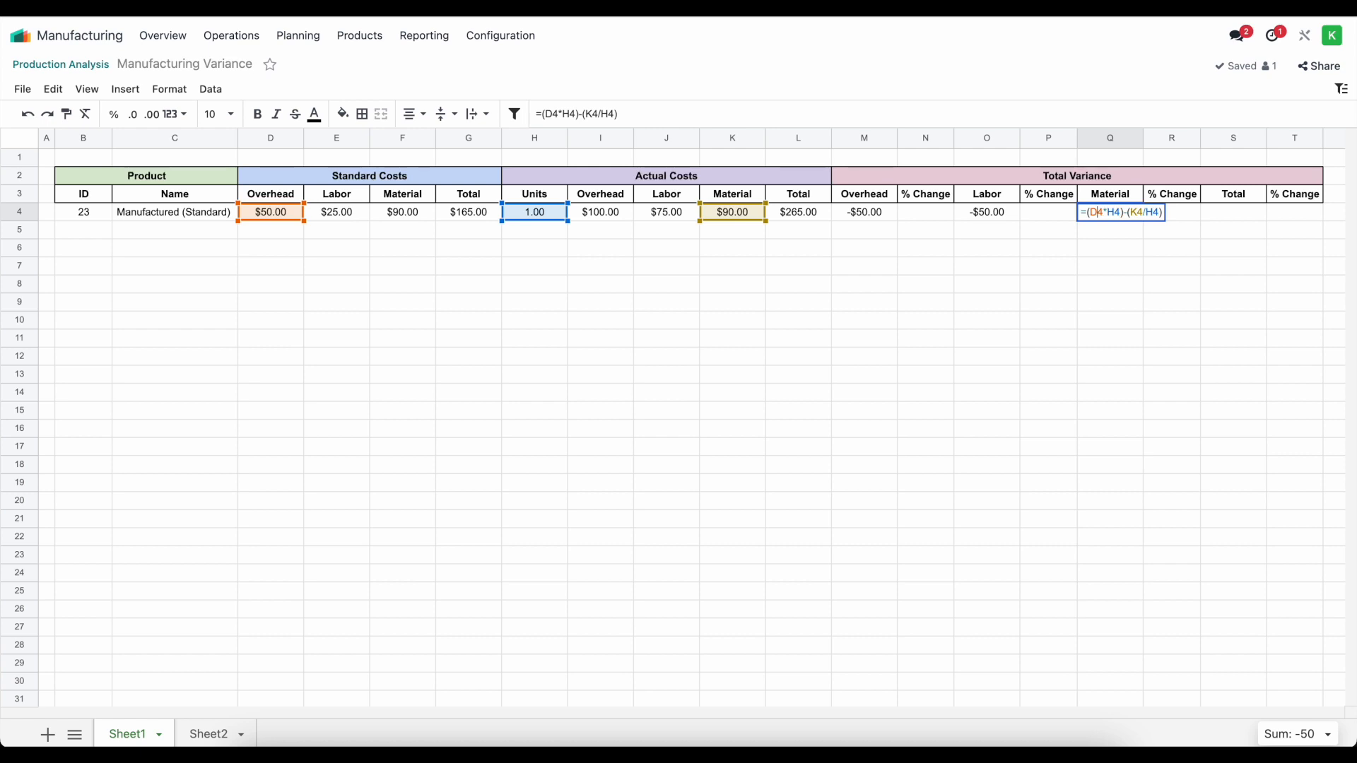
key("Return")
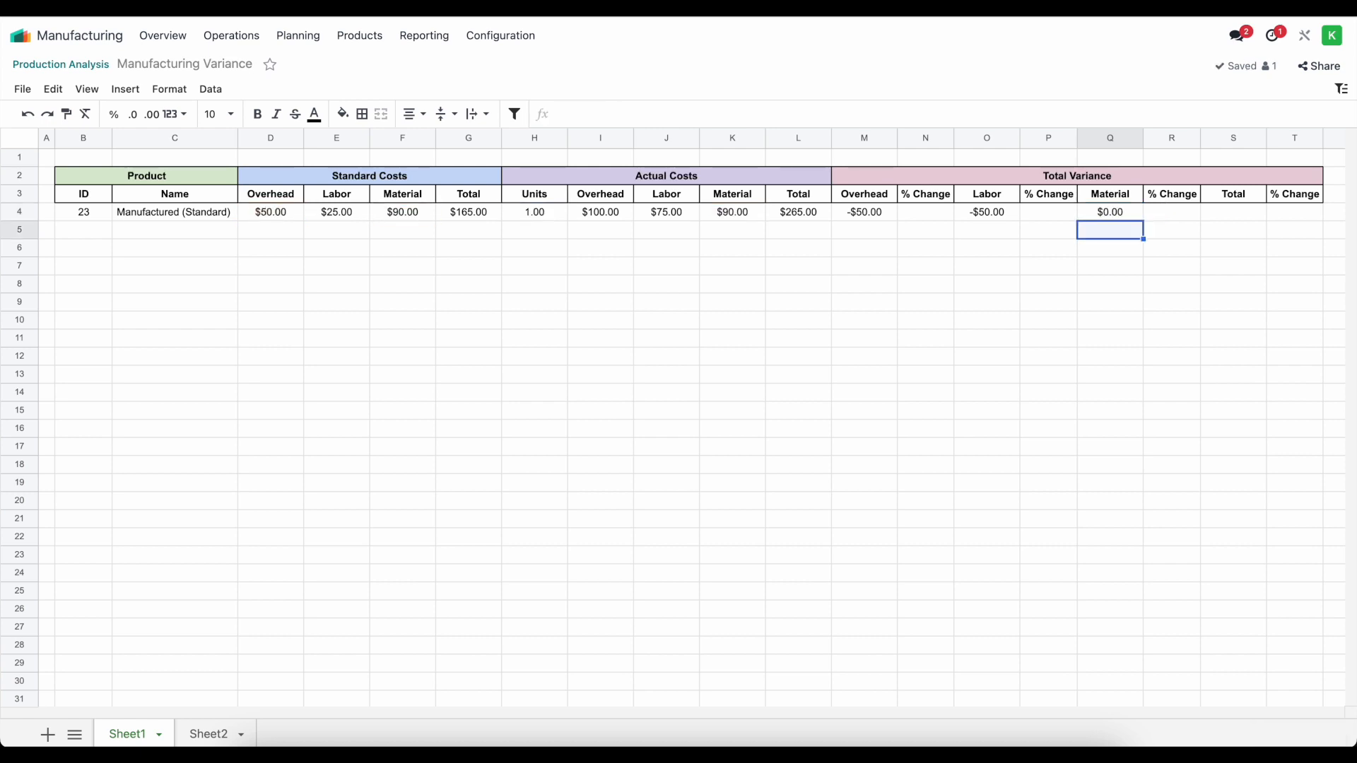
left_click(1132, 216)
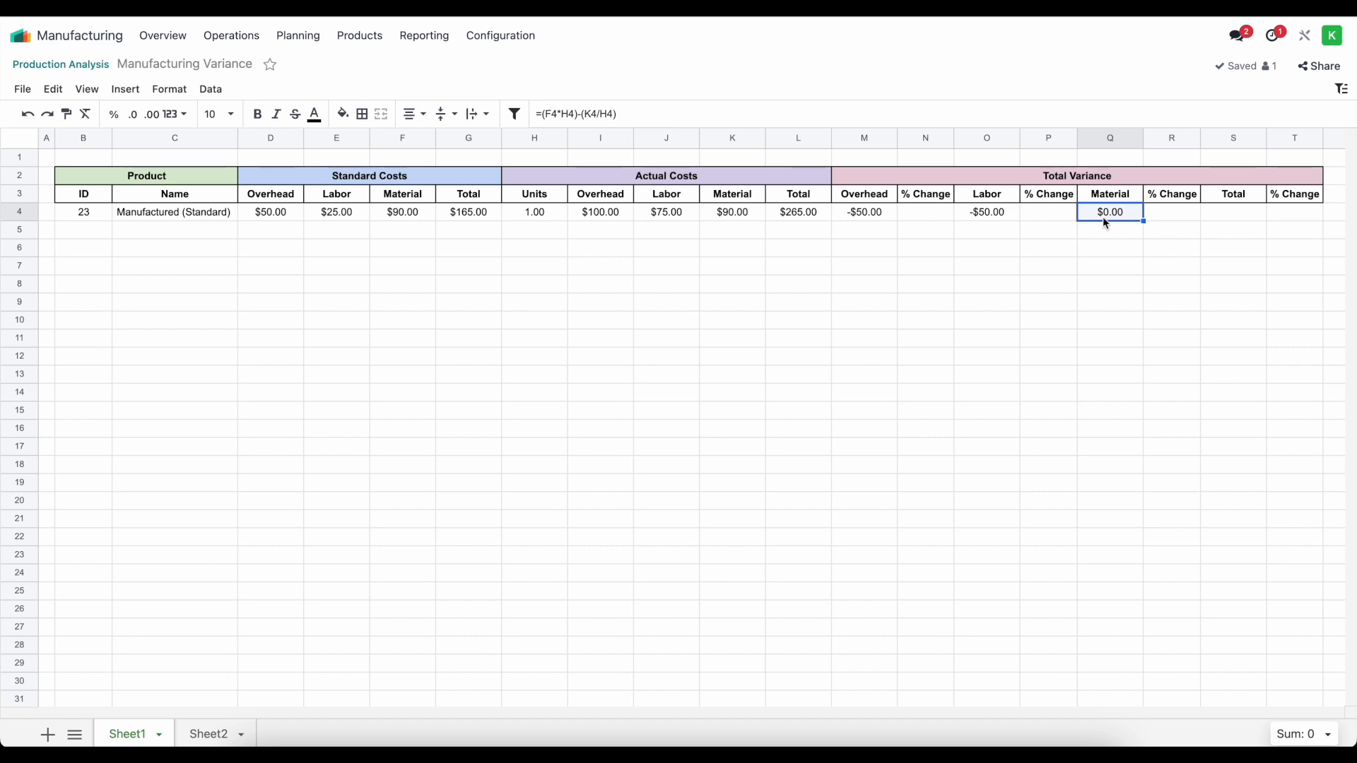
Add the Material, Labor and Overhead variances in the Total variance cell S4 with =Q4+O4+M4.
left_click(1235, 219)
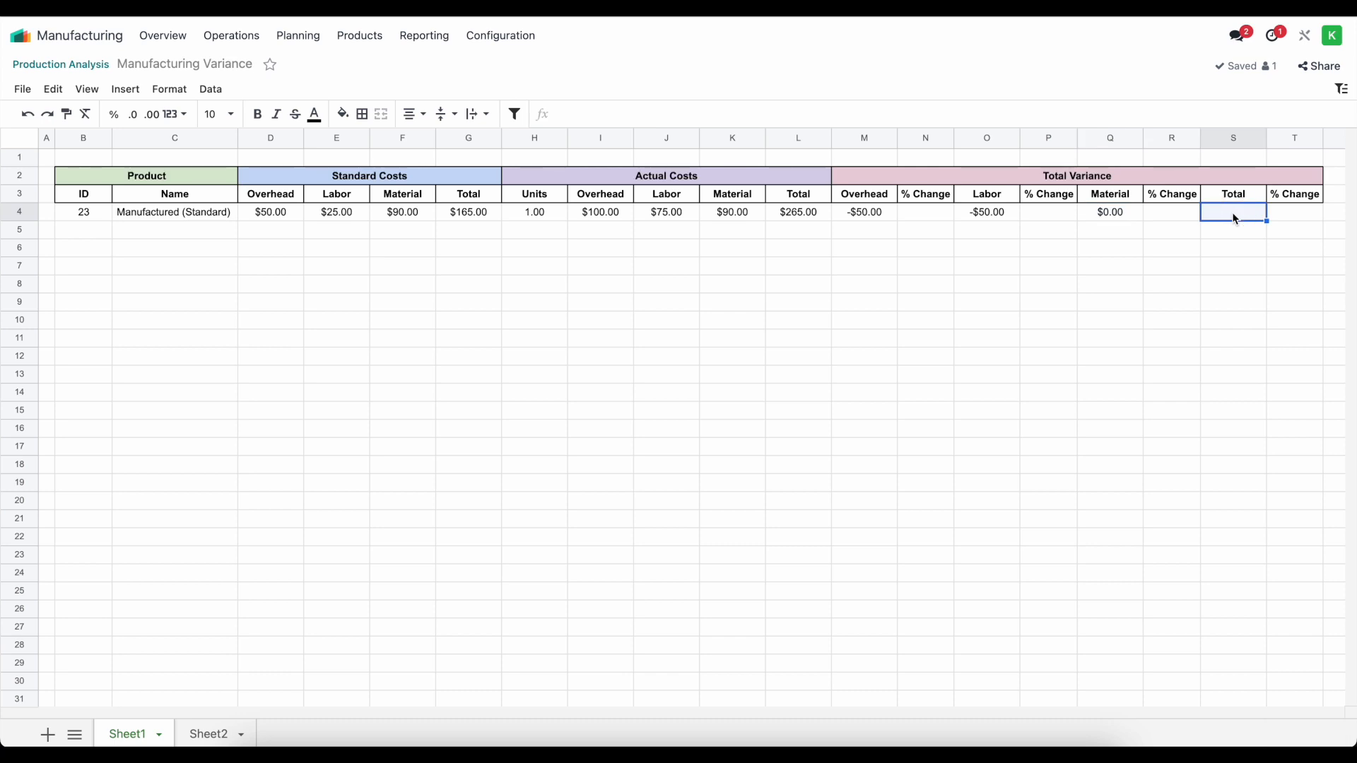
type("=")
left_click(1109, 212)
type("+")
left_click(990, 213)
type("+")
left_click(868, 213)
key("Return")
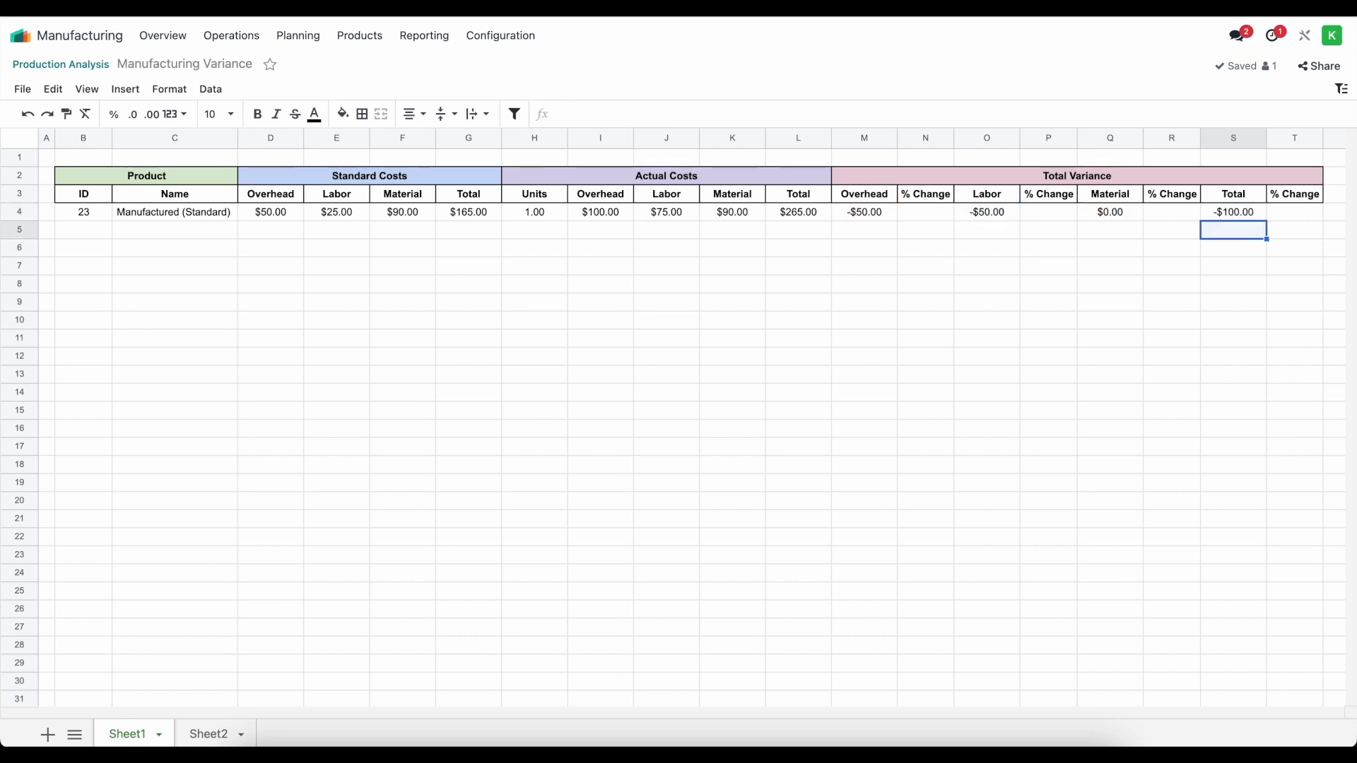
key("Up")
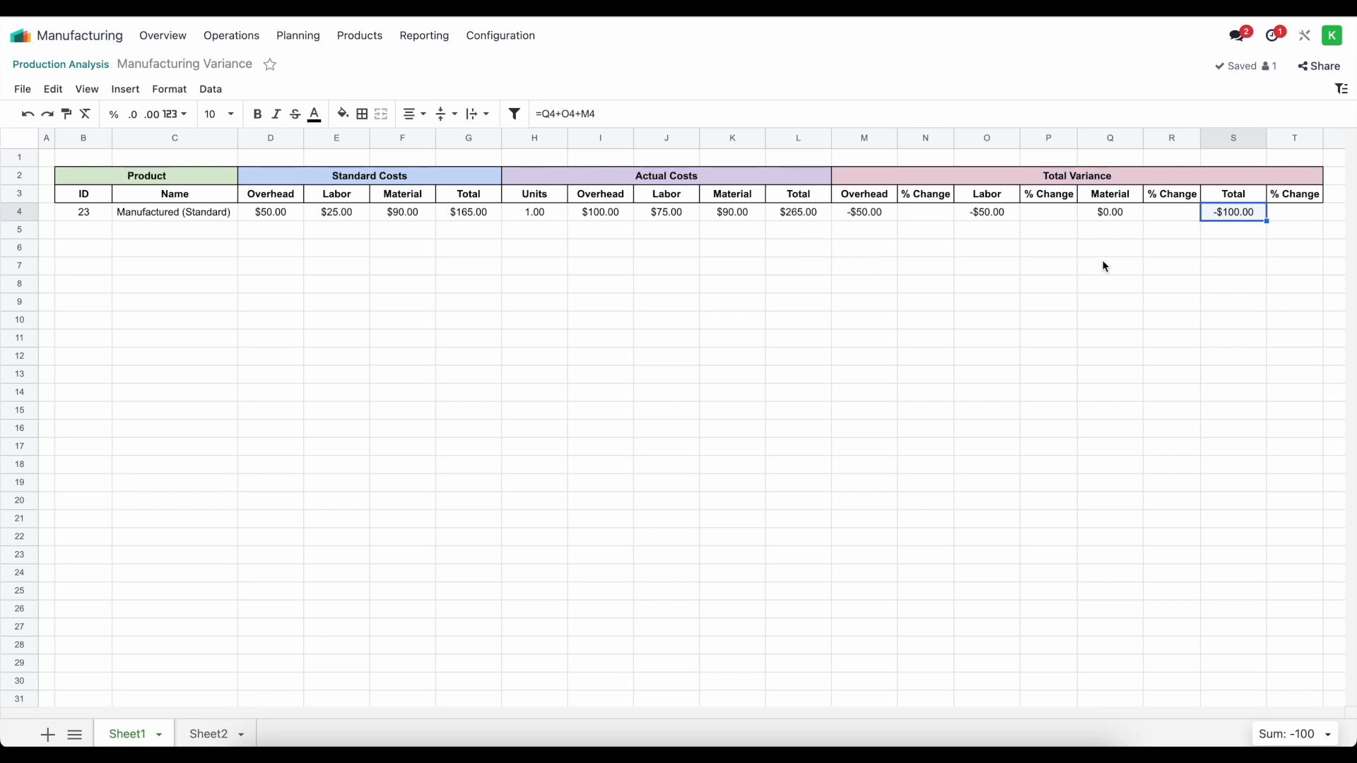
Try to fill the Actual Costs and Total Variance formulas in H4:T4 down to row 14.
left_click(1163, 266)
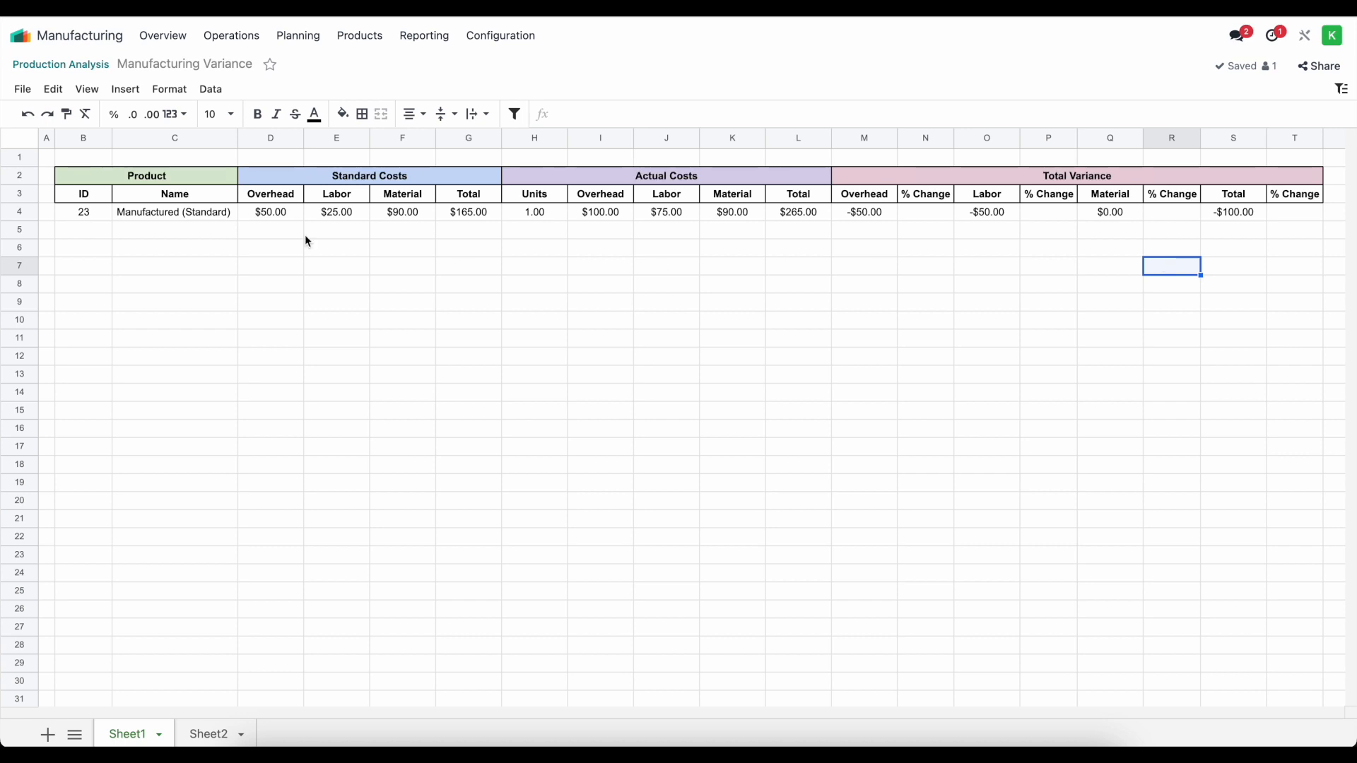
left_click_drag(100, 213, 472, 218)
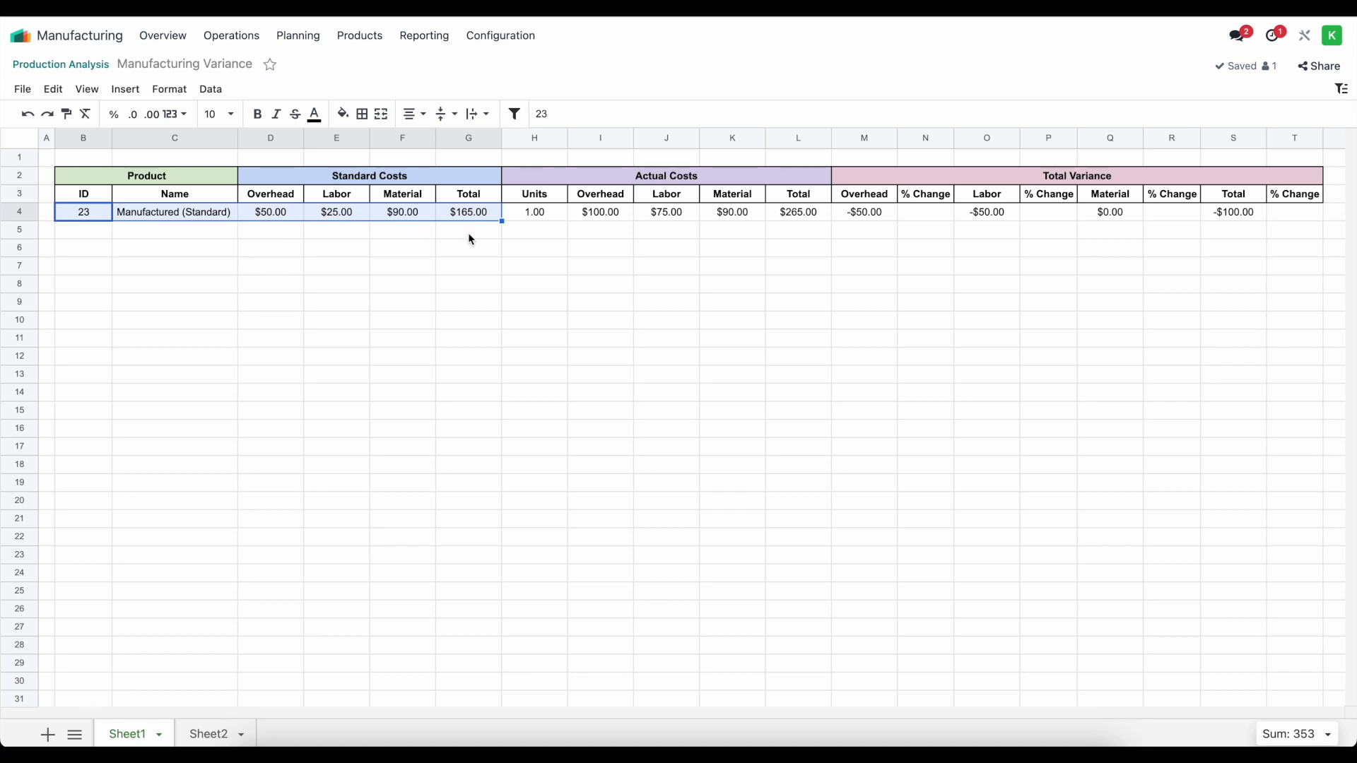
left_click(614, 229)
left_click_drag(537, 212, 1322, 397)
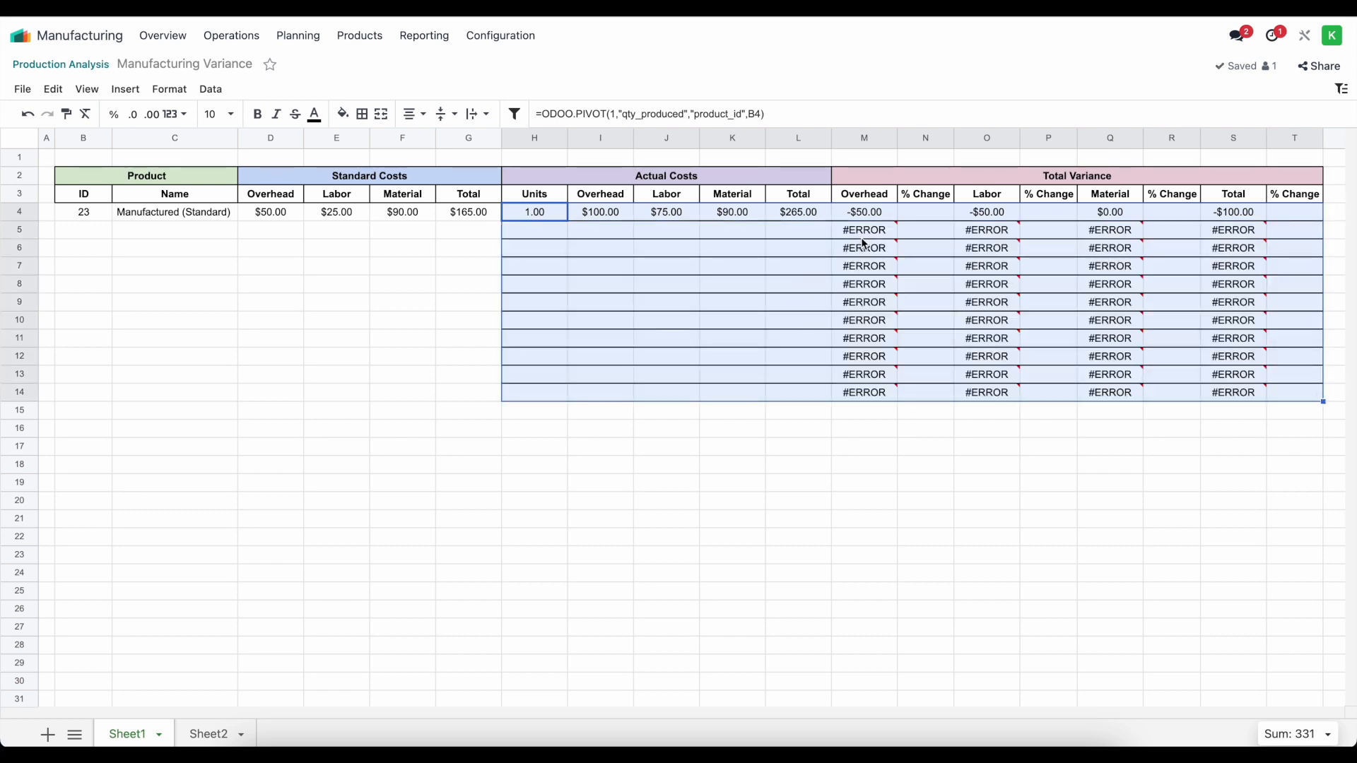
left_click(851, 396)
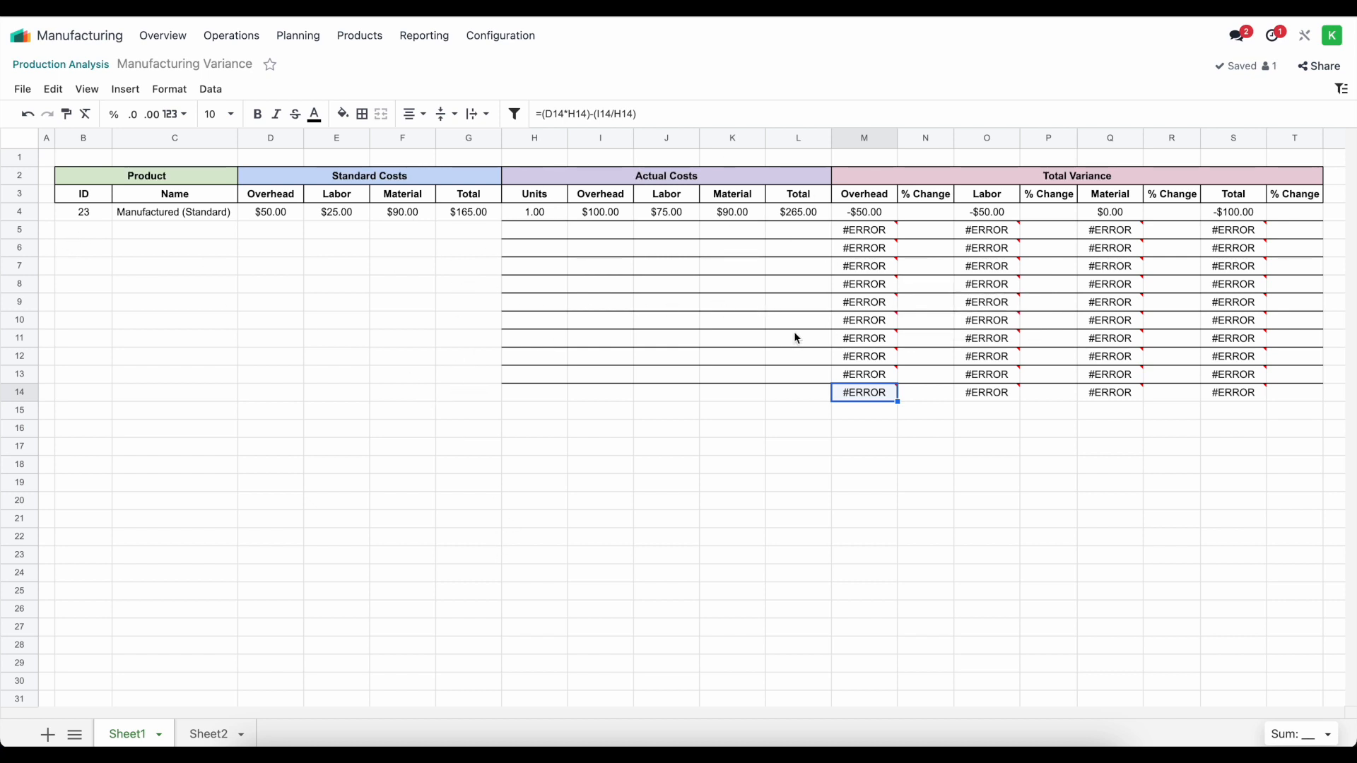
Undo the formula fill in rows 5 to 14.
left_click(85, 90)
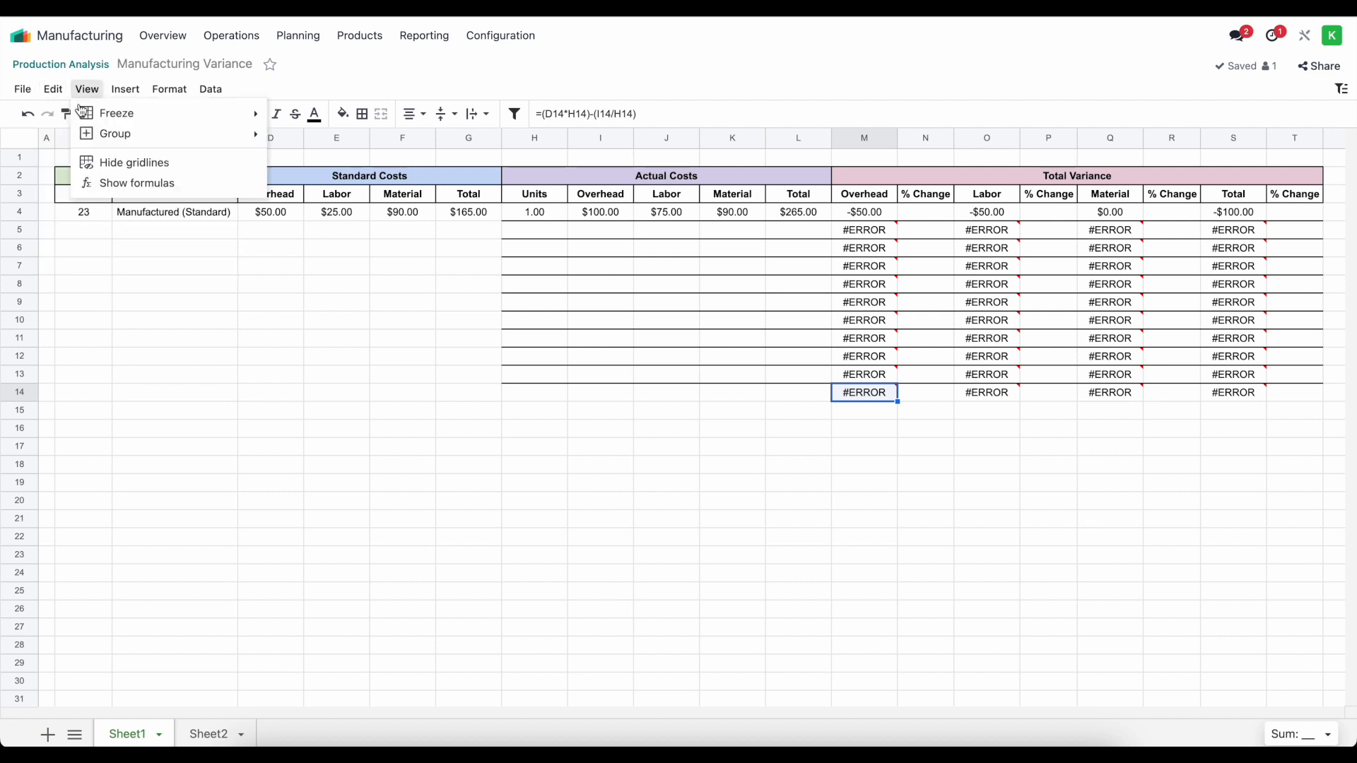
left_click(71, 114)
left_click(481, 327)
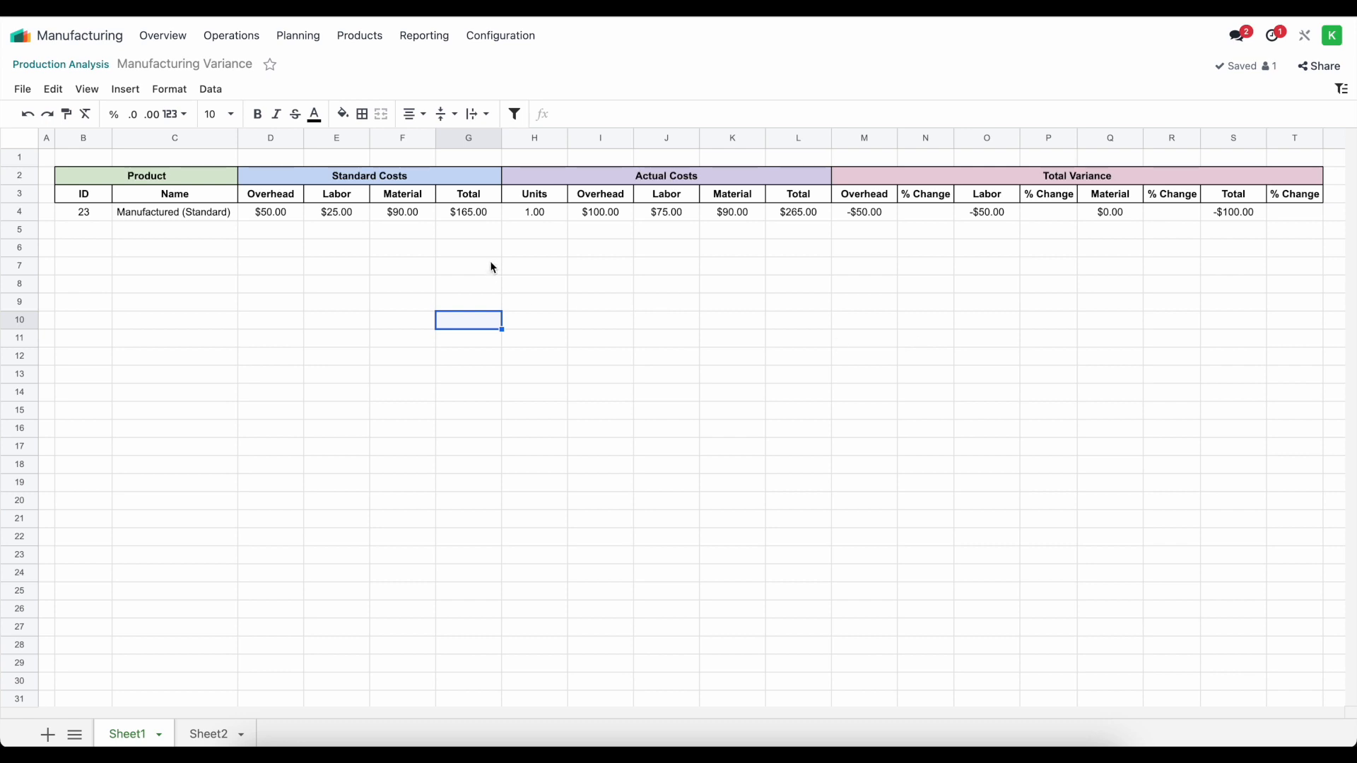
Enter the formula =M8/(H8*D8) in the Overhead % Change cell N4.
left_click(922, 214)
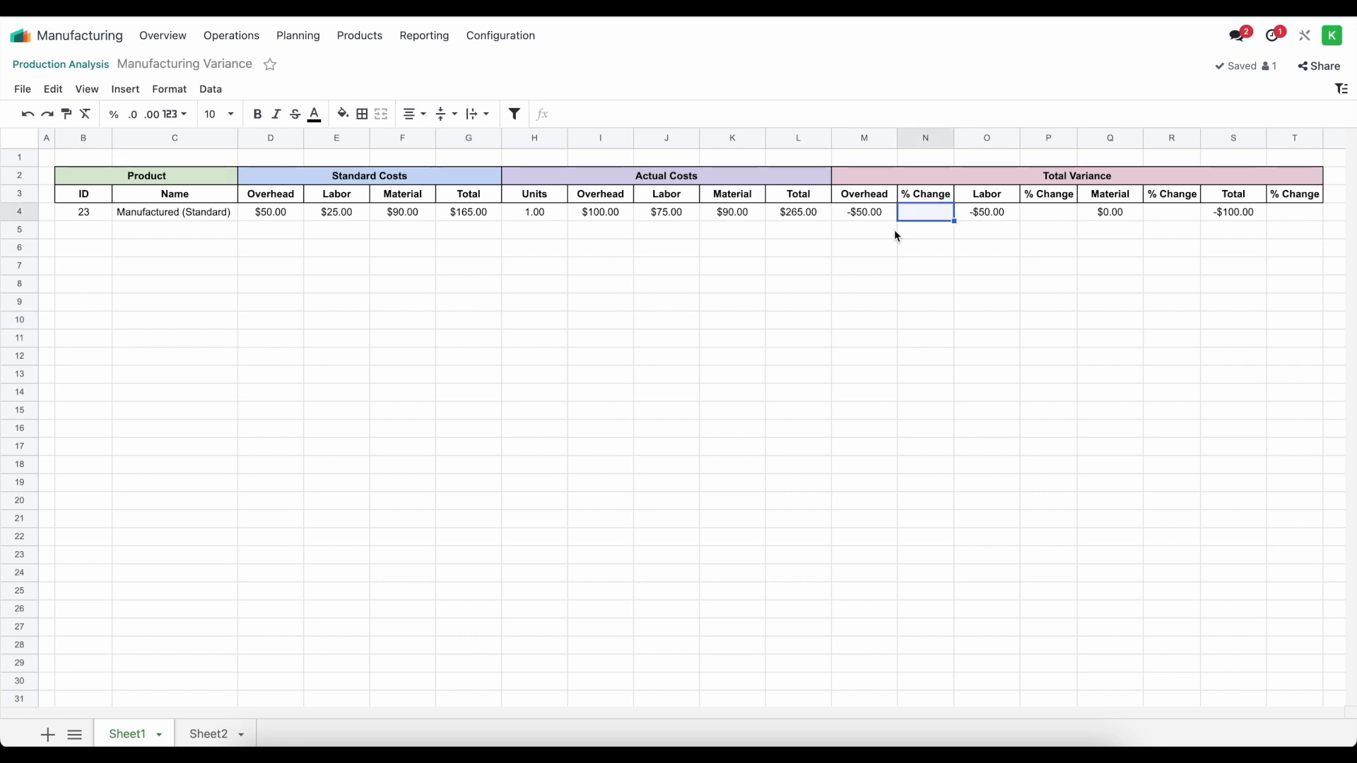
double_click(911, 211)
type("=M8/(H8*D8)")
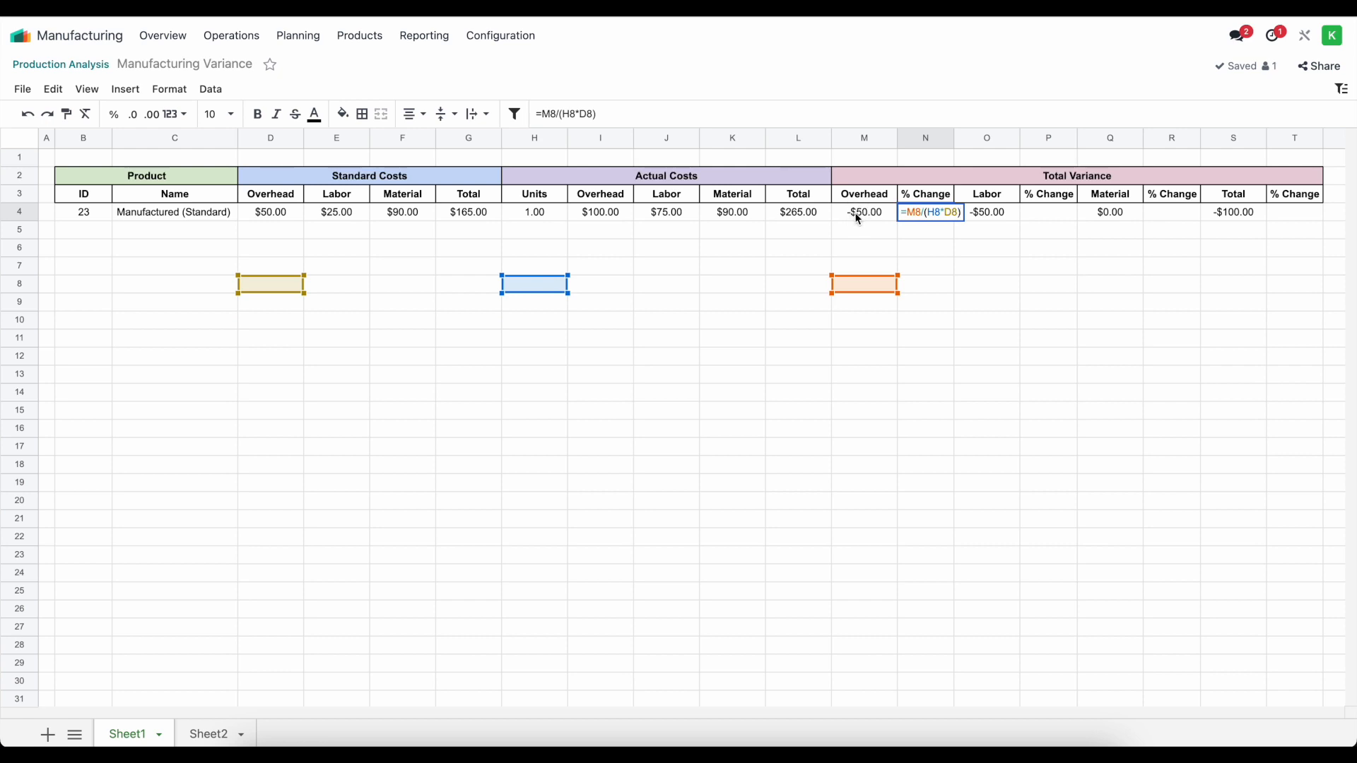
Correct the row references in N4 so the Overhead % Change formula reads =M4/(H4*D4).
left_click(938, 213)
key("Delete")
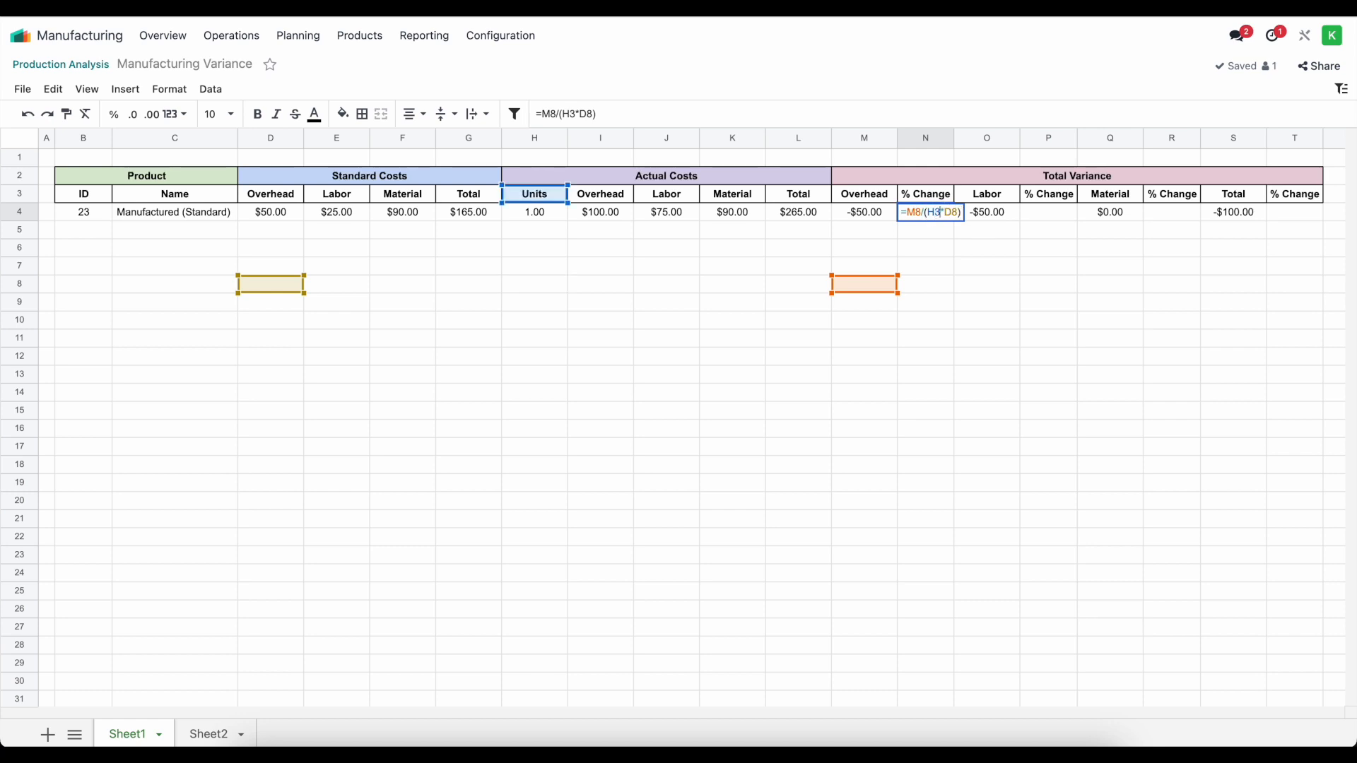
type("4")
key("Delete")
type("4")
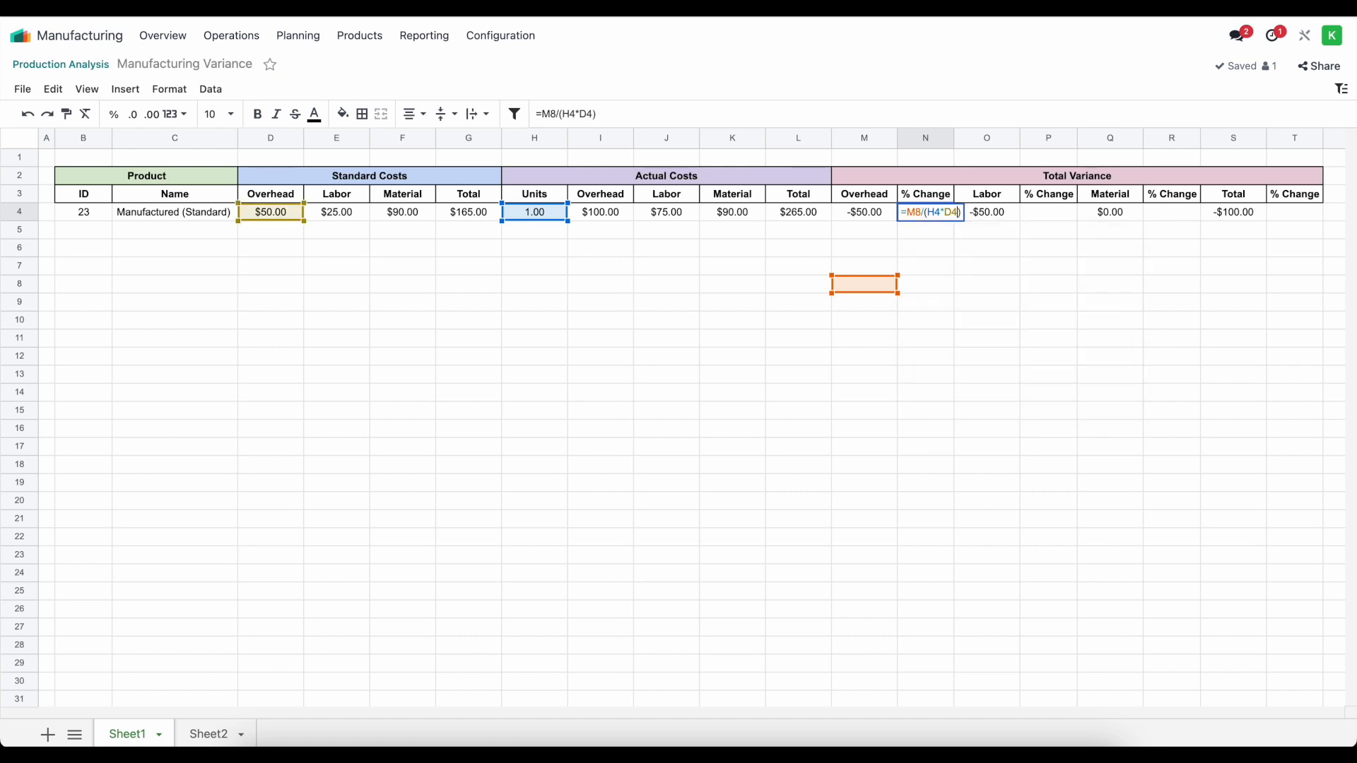
key("BackSpace")
type("4")
key("Return")
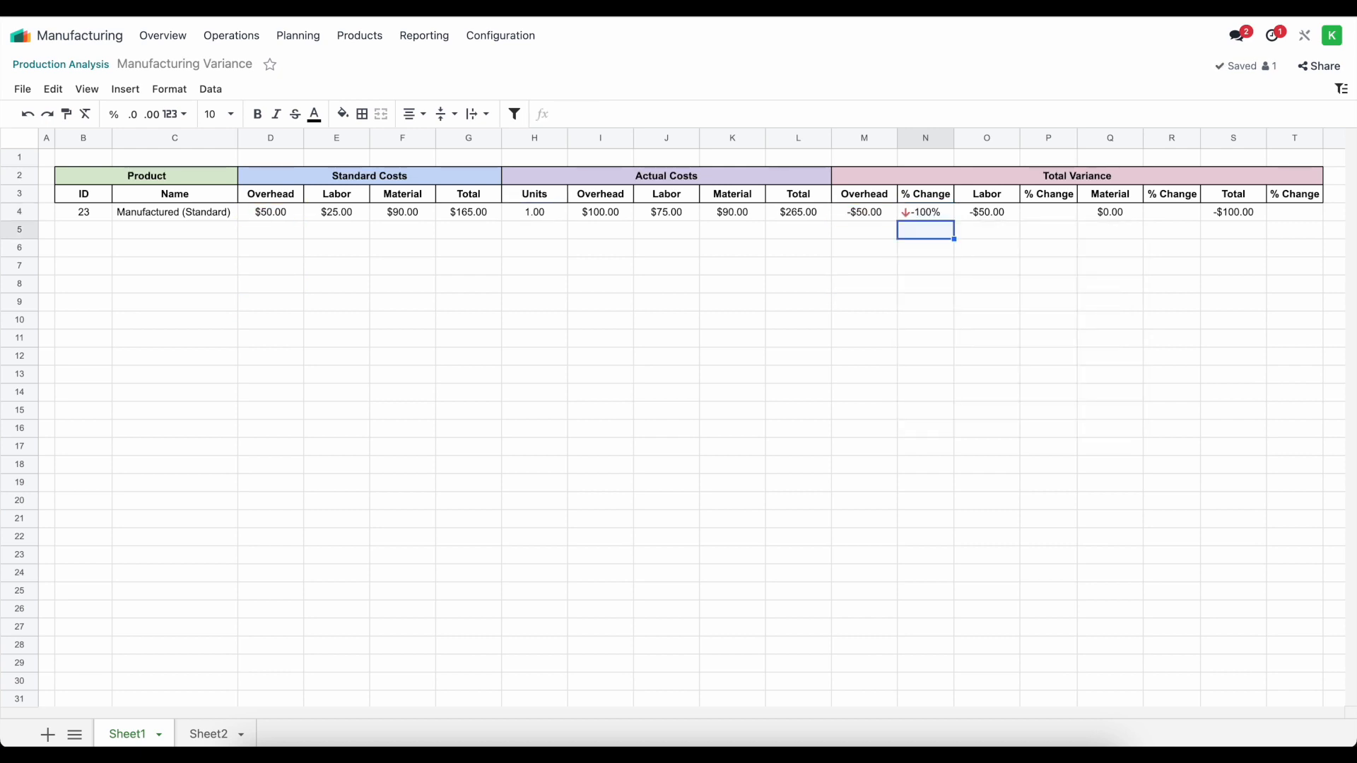
Examine the icon set conditional formatting rule applied to the Overhead % Change cell N4.
left_click(925, 217)
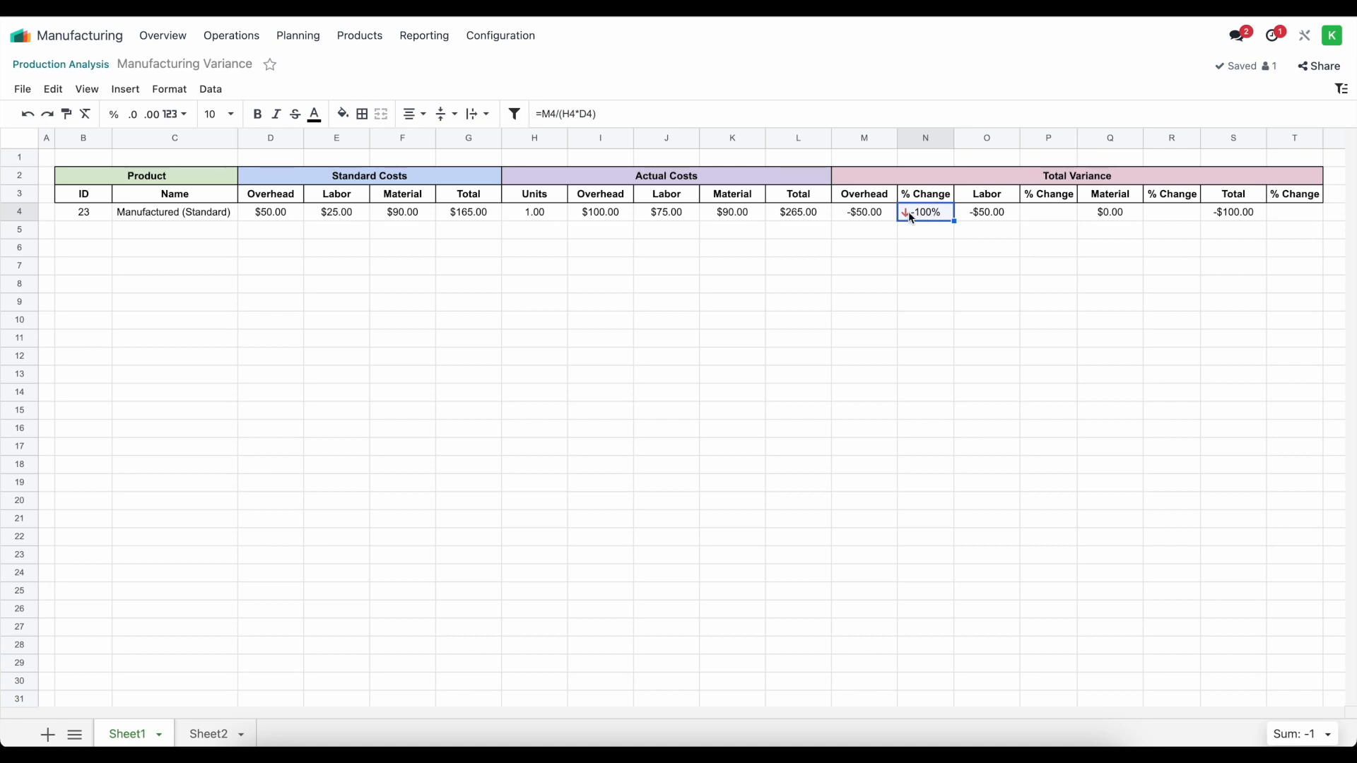
left_click(170, 89)
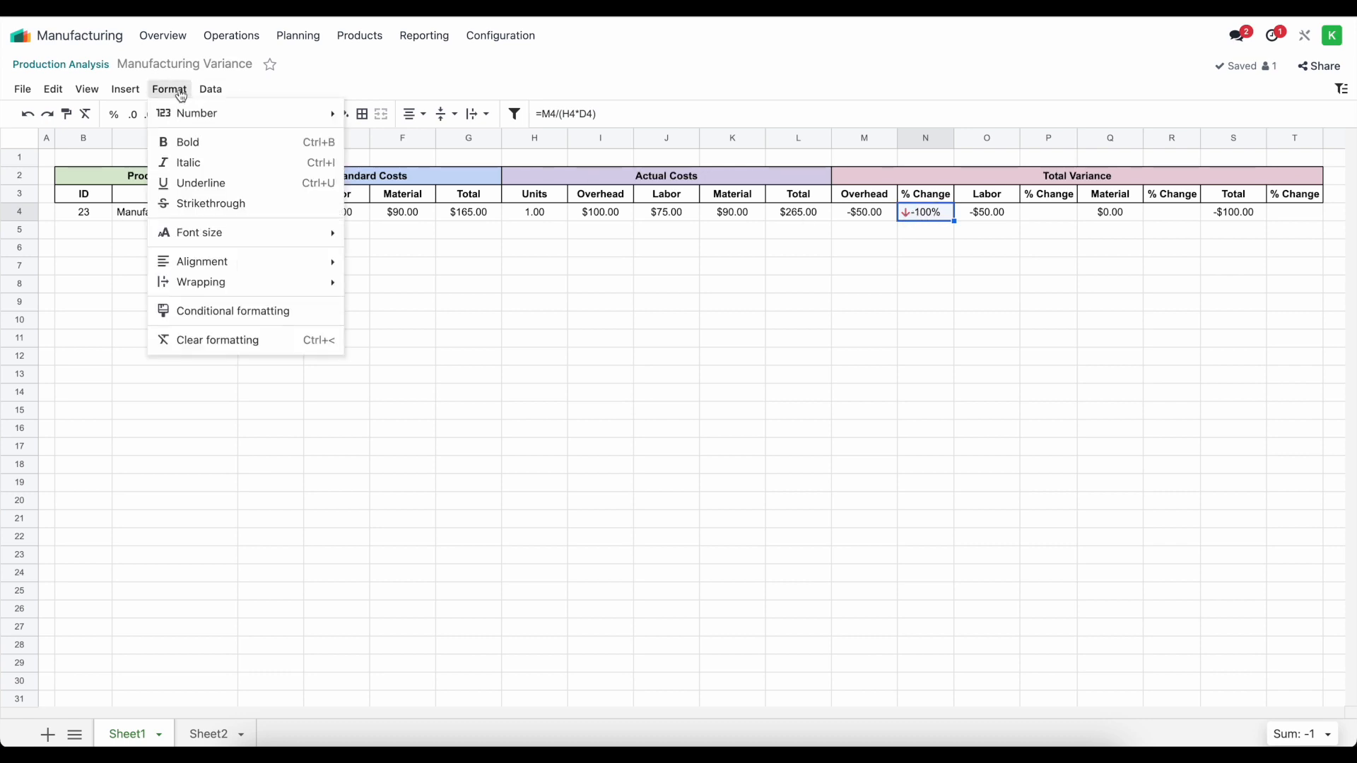
left_click(220, 312)
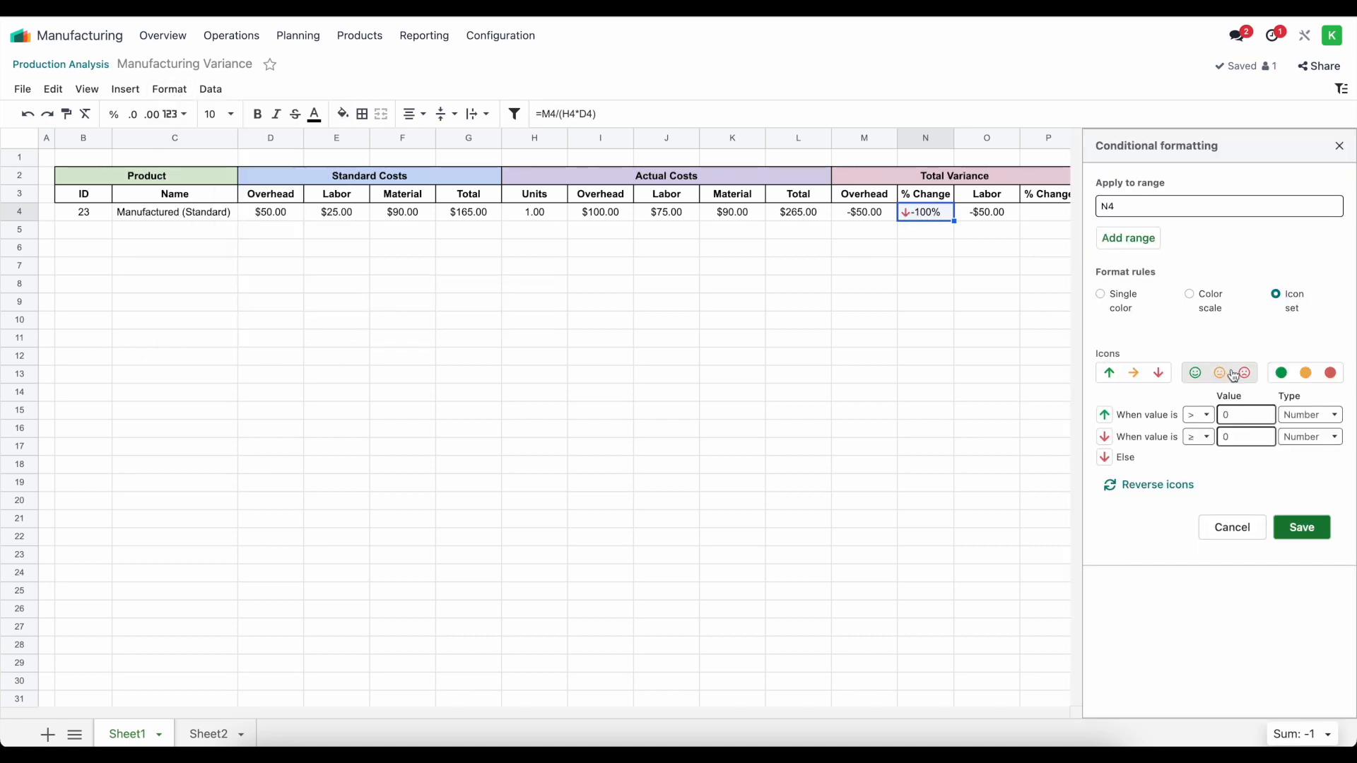
left_click(1340, 149)
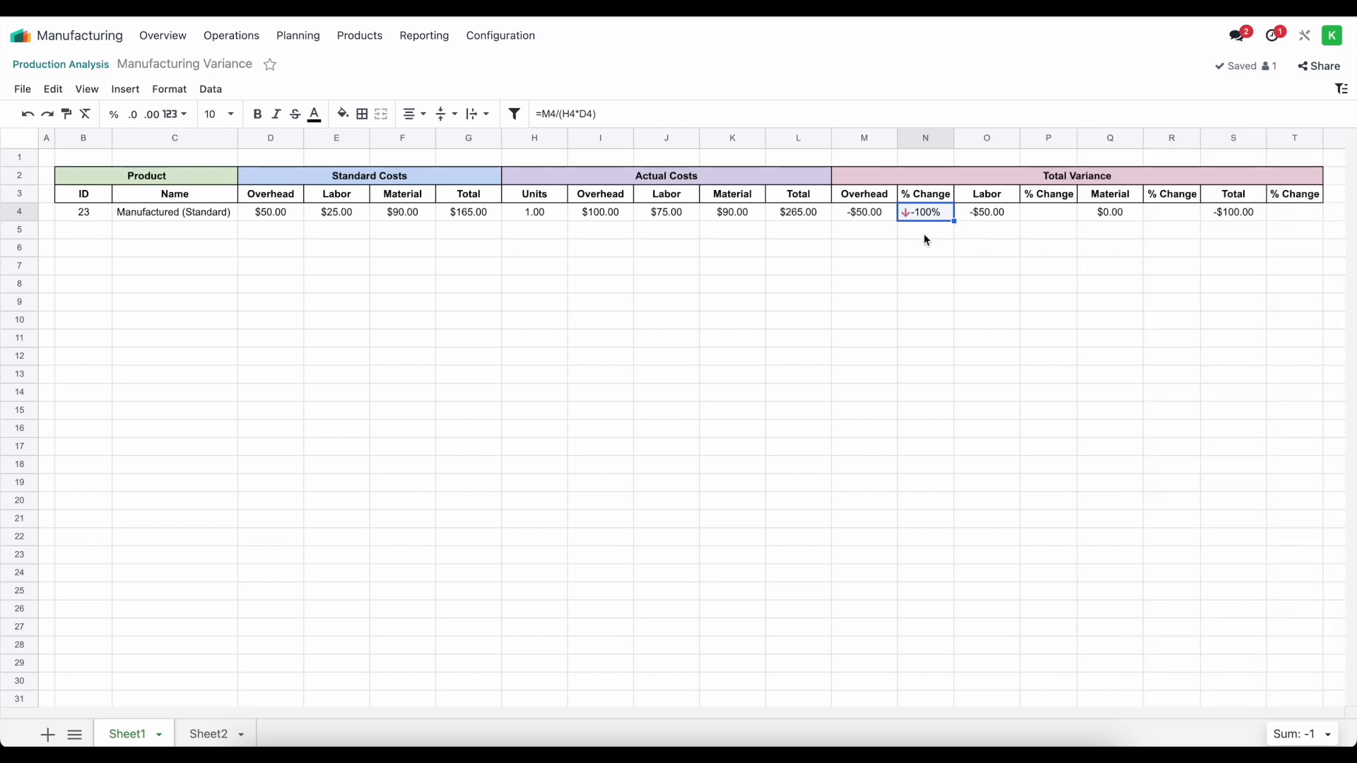
Delete the four % Change columns N, P, R and T from the Total Variance section.
left_click(928, 140)
left_click(1053, 140, "ctrl")
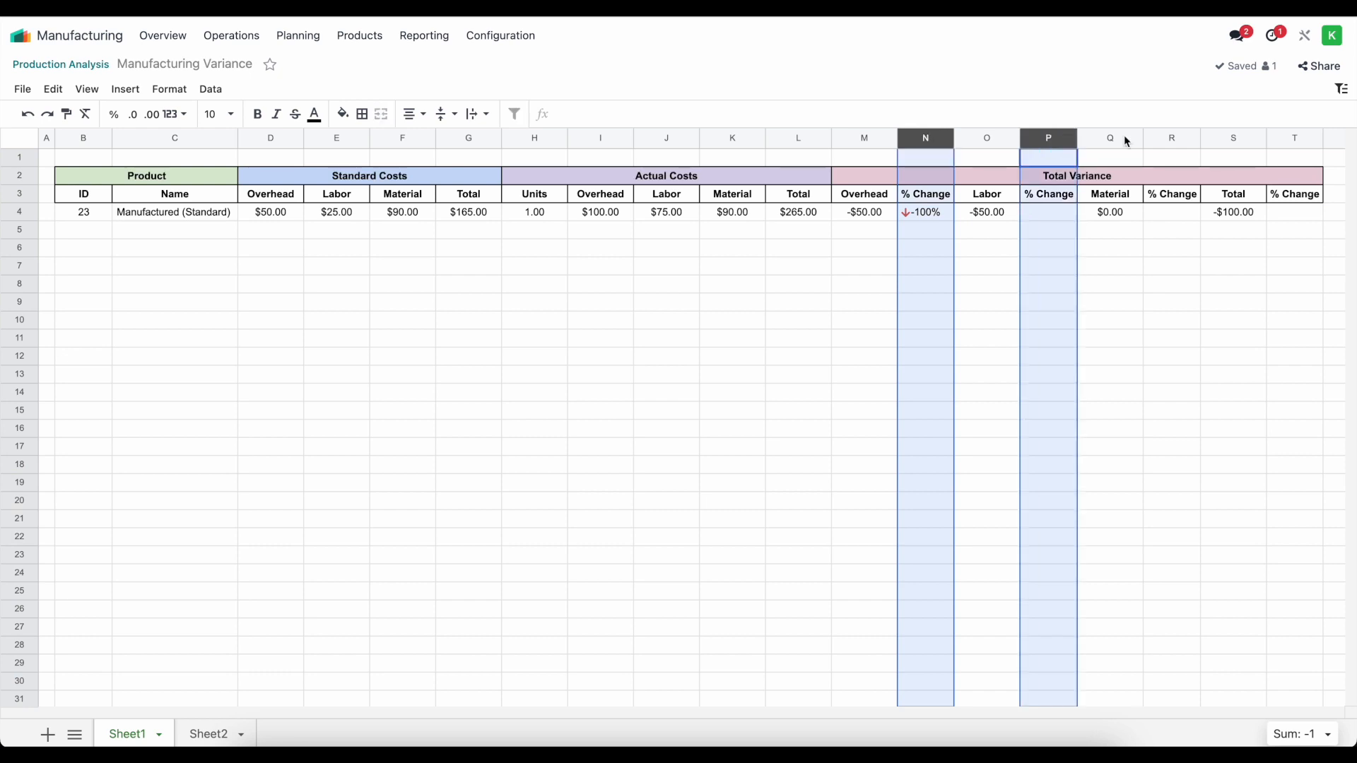
left_click(1168, 138, "ctrl")
left_click(1294, 137, "ctrl")
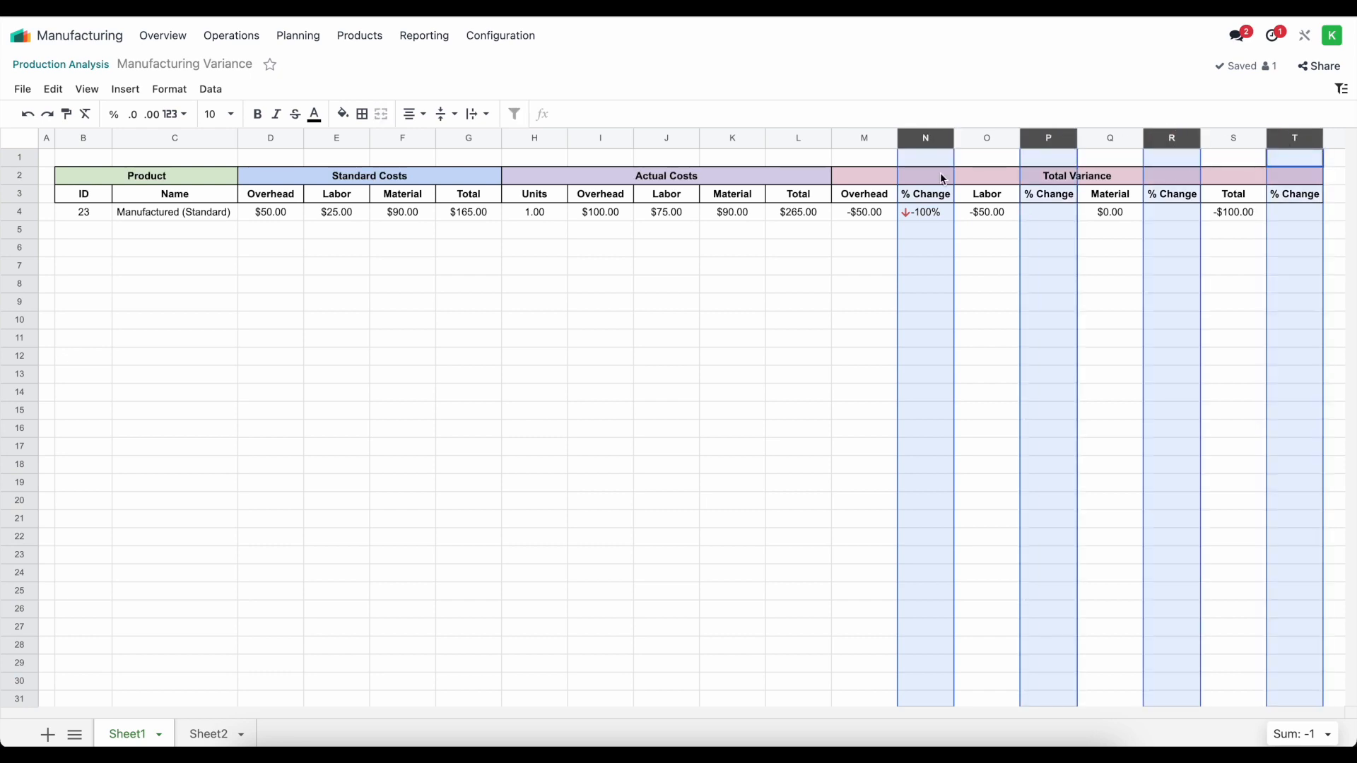
right_click(928, 140)
mouse_move(954, 216)
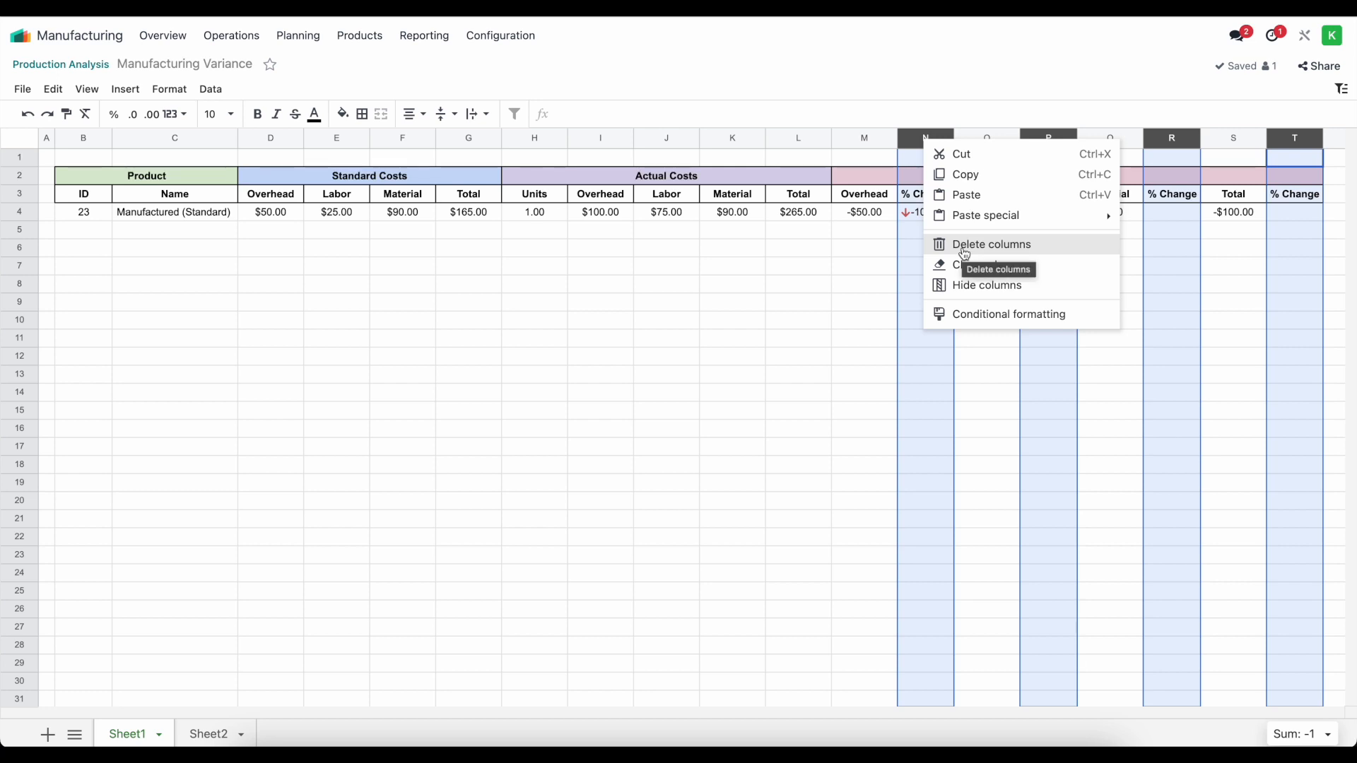
left_click(965, 245)
left_click(837, 235)
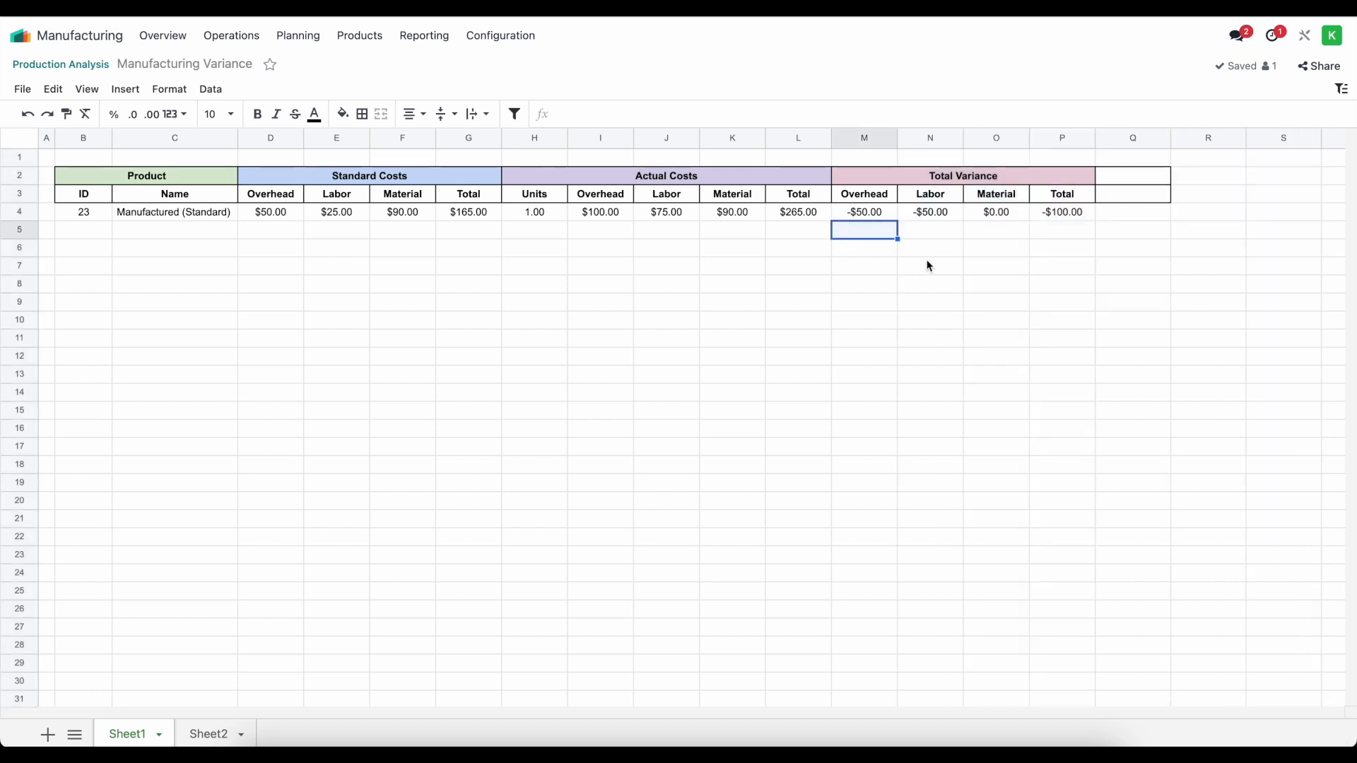
Delete the leftover blank bordered column Q beside the Total Variance section.
right_click(1131, 136)
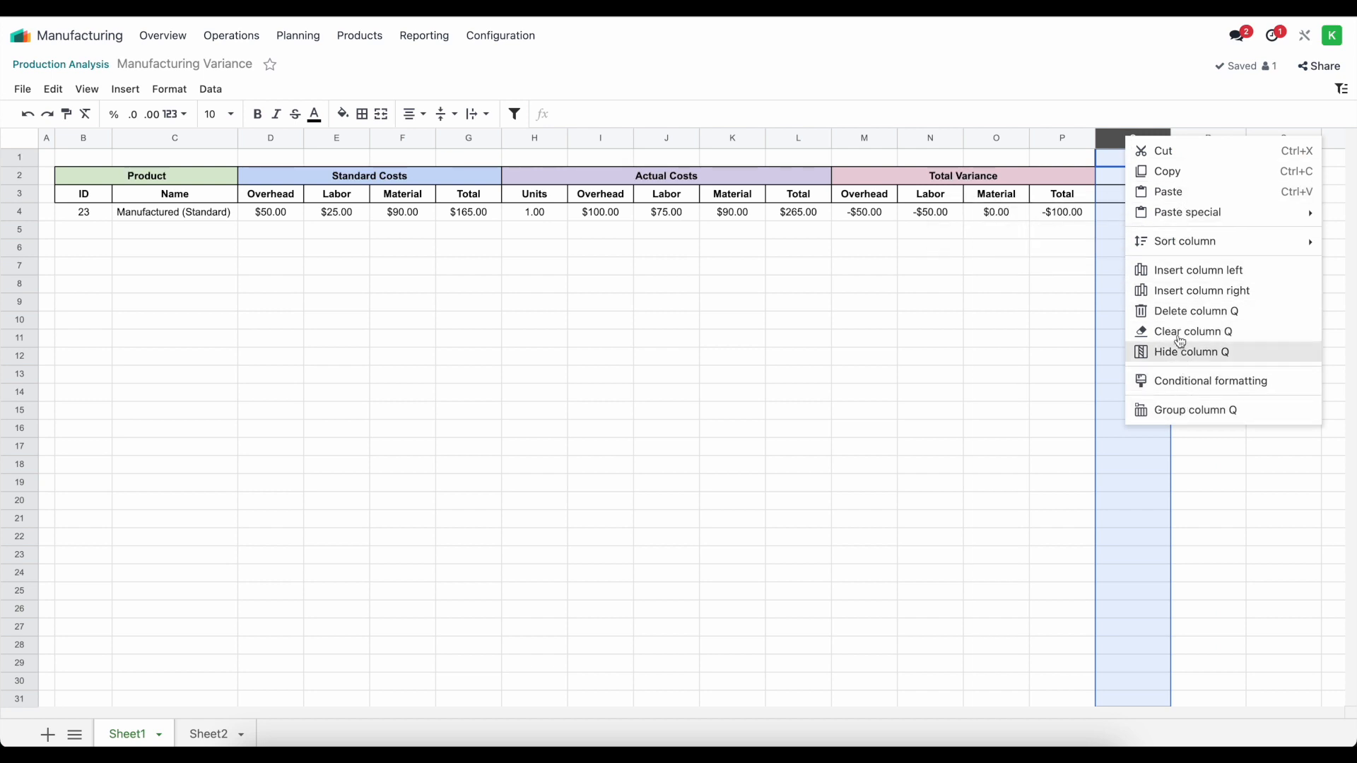
left_click(1180, 311)
left_click(1035, 276)
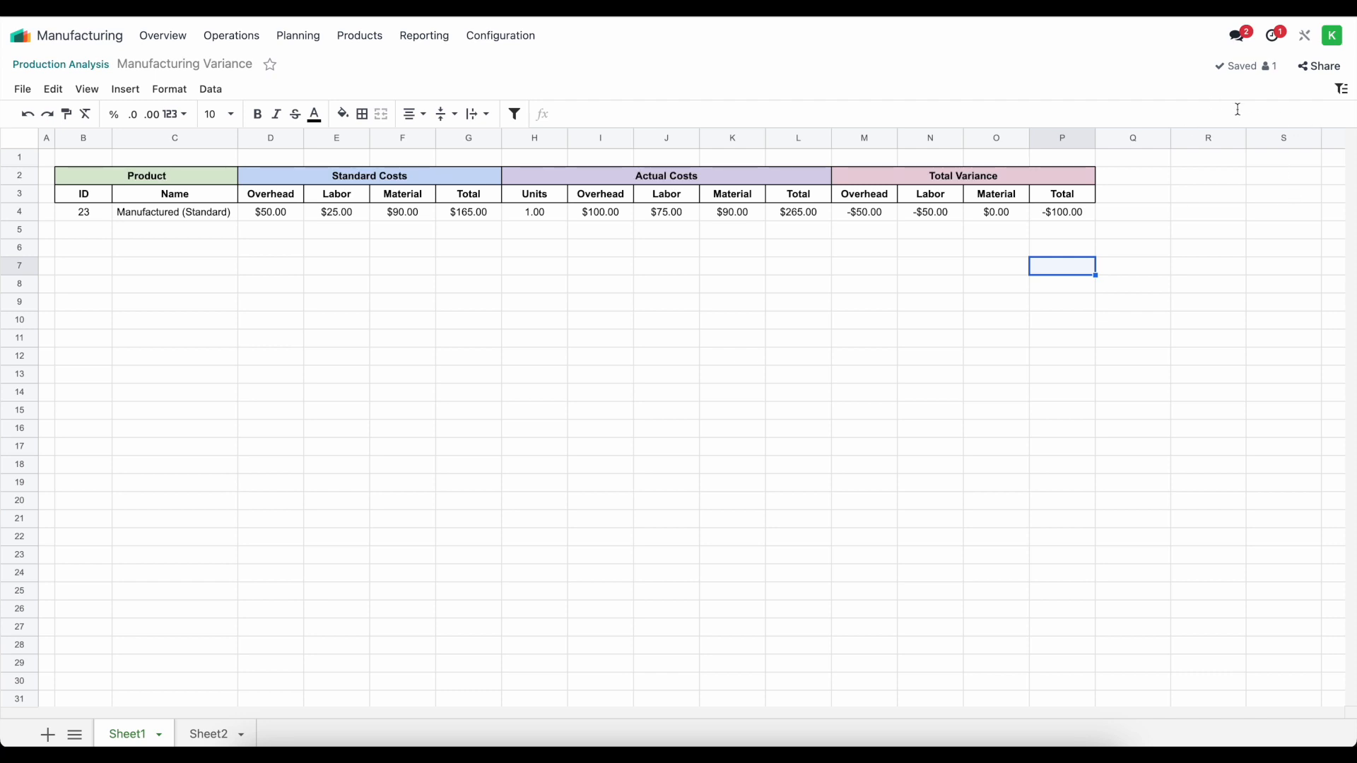
Add a date filter labelled Month with a Month / Quarter range, match it to the pivot's End Date field, and save it.
left_click(1342, 90)
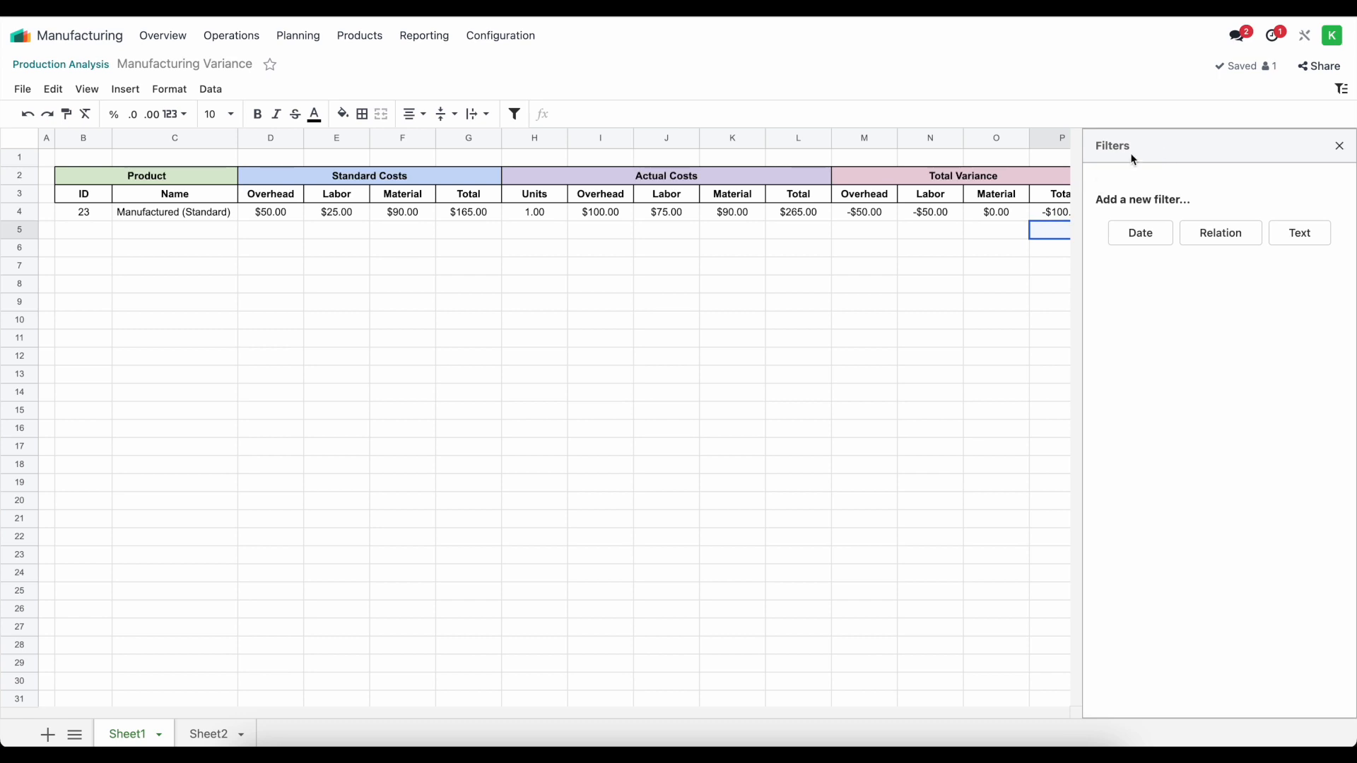
left_click(1141, 232)
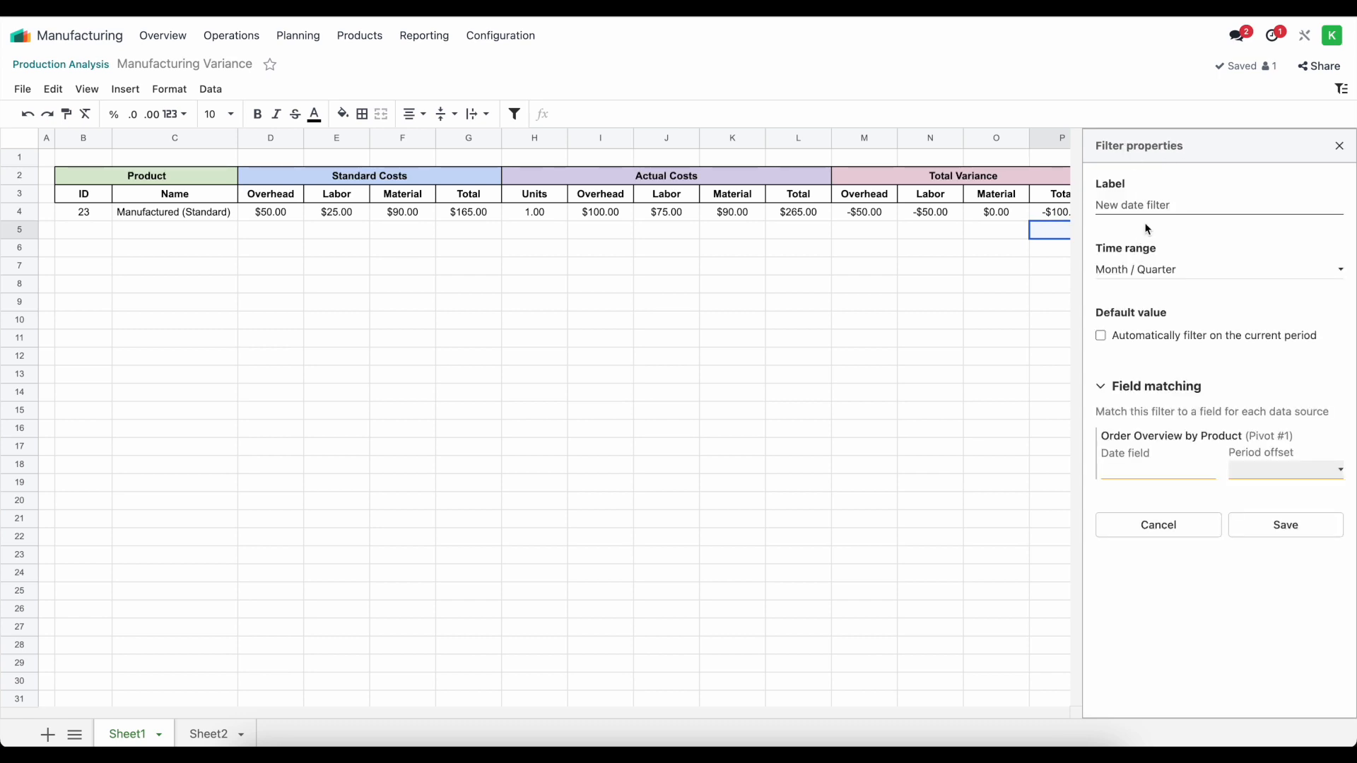
type("Month")
left_click(1129, 474)
type("end")
left_click(1119, 227)
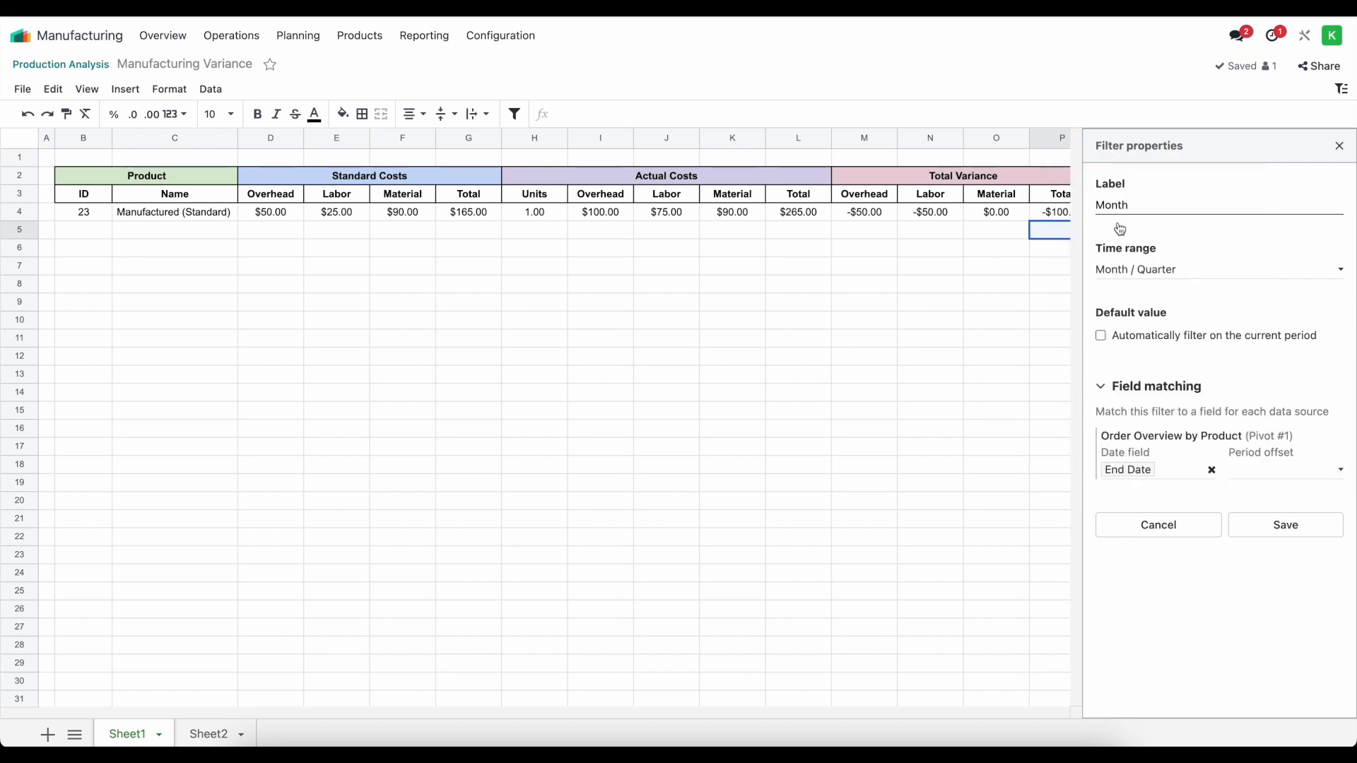
left_click(1253, 522)
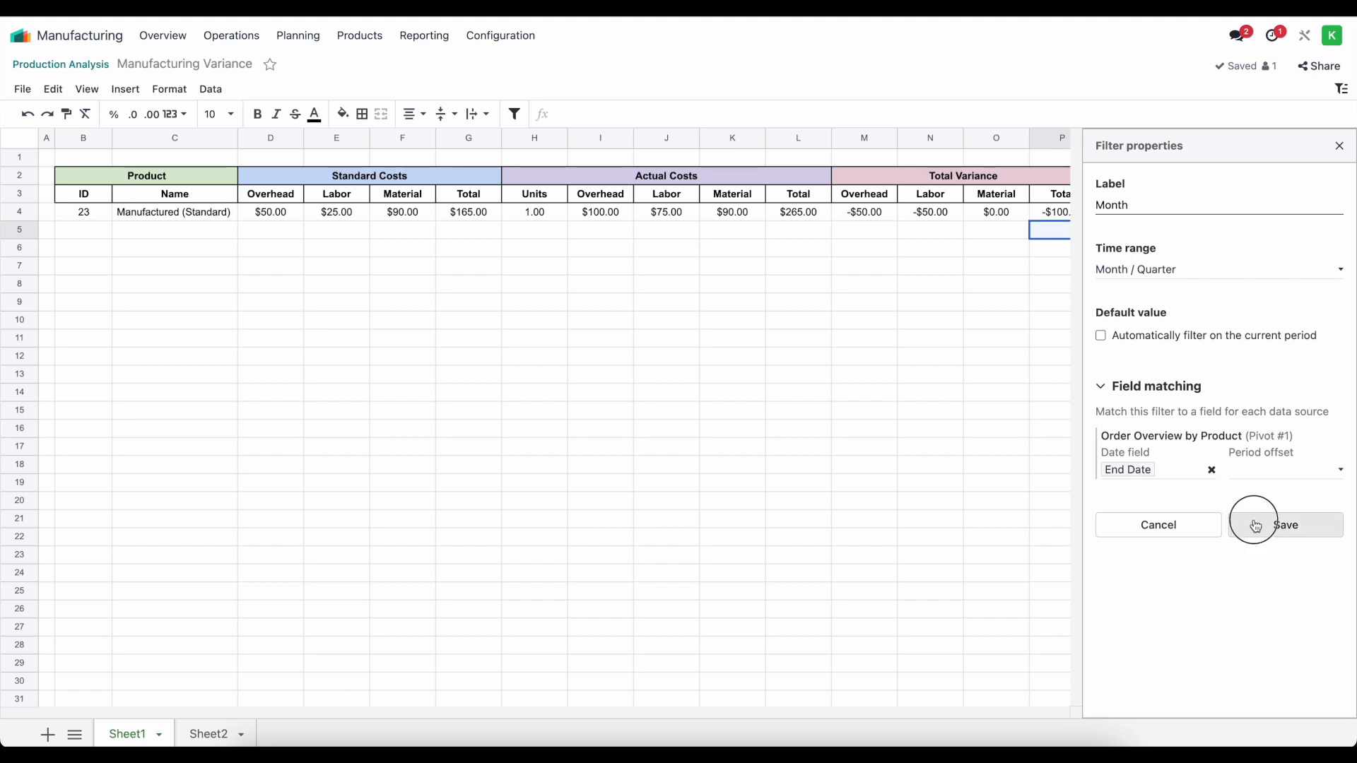
Test the Month filter on Q4 2024 and set it to Q1 2024, closing the filters when finished.
left_click(1338, 147)
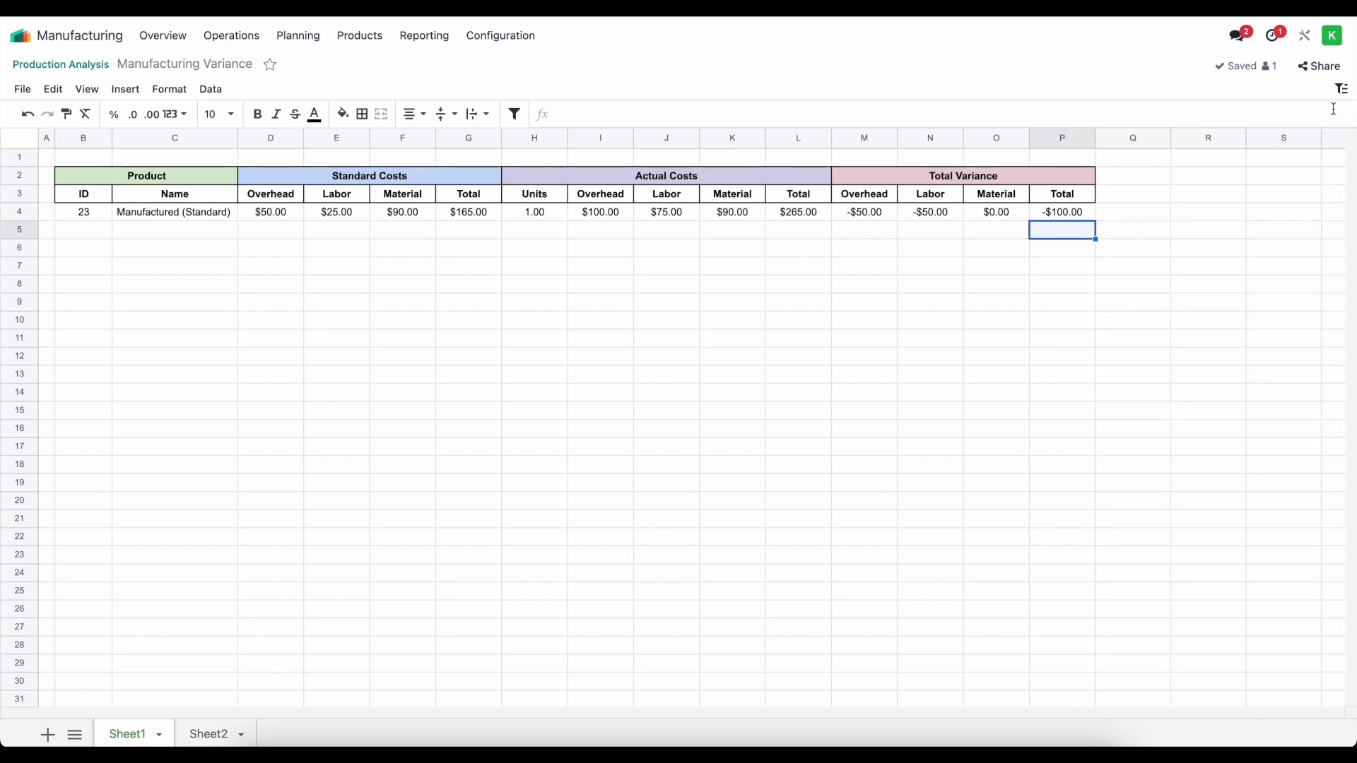
left_click(1341, 88)
left_click(1168, 205)
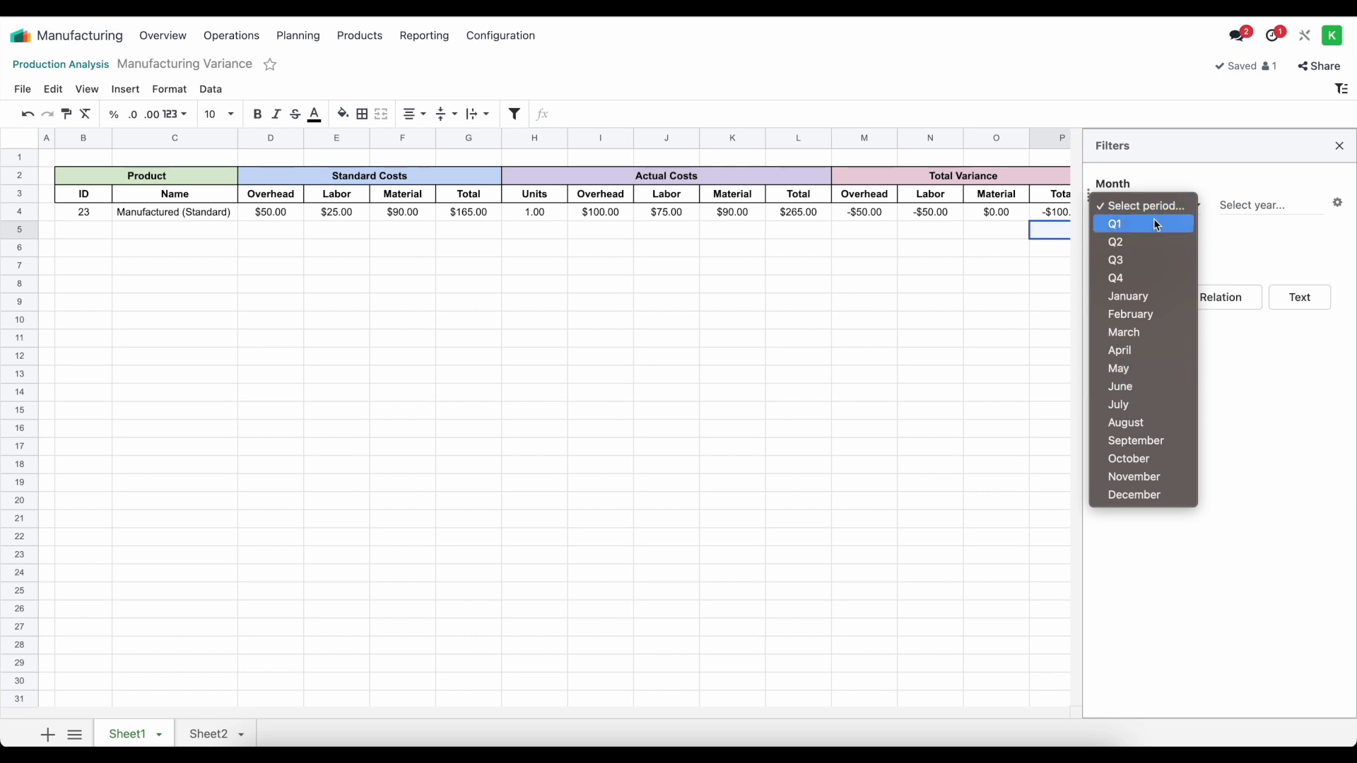
left_click(1151, 278)
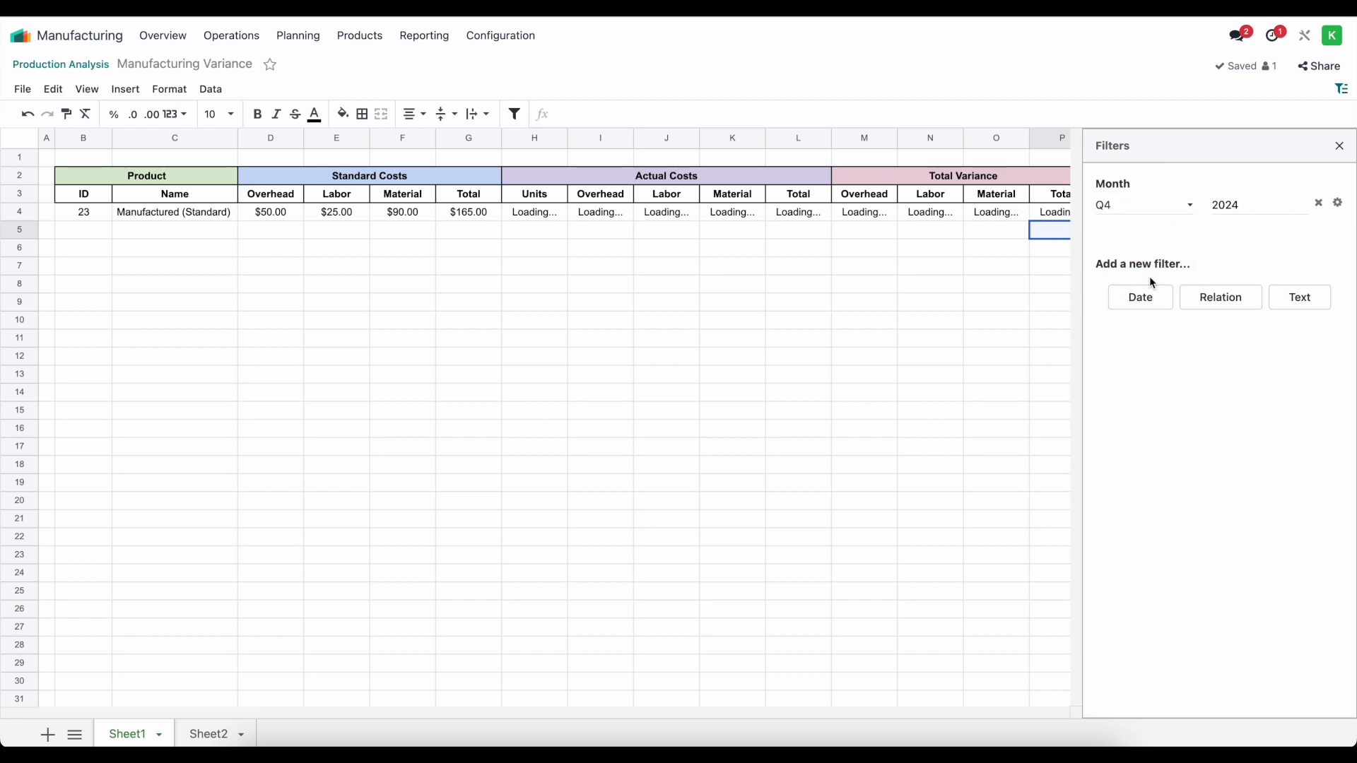
left_click(1227, 205)
left_click(1241, 178)
left_click(1239, 206)
left_click(1157, 212)
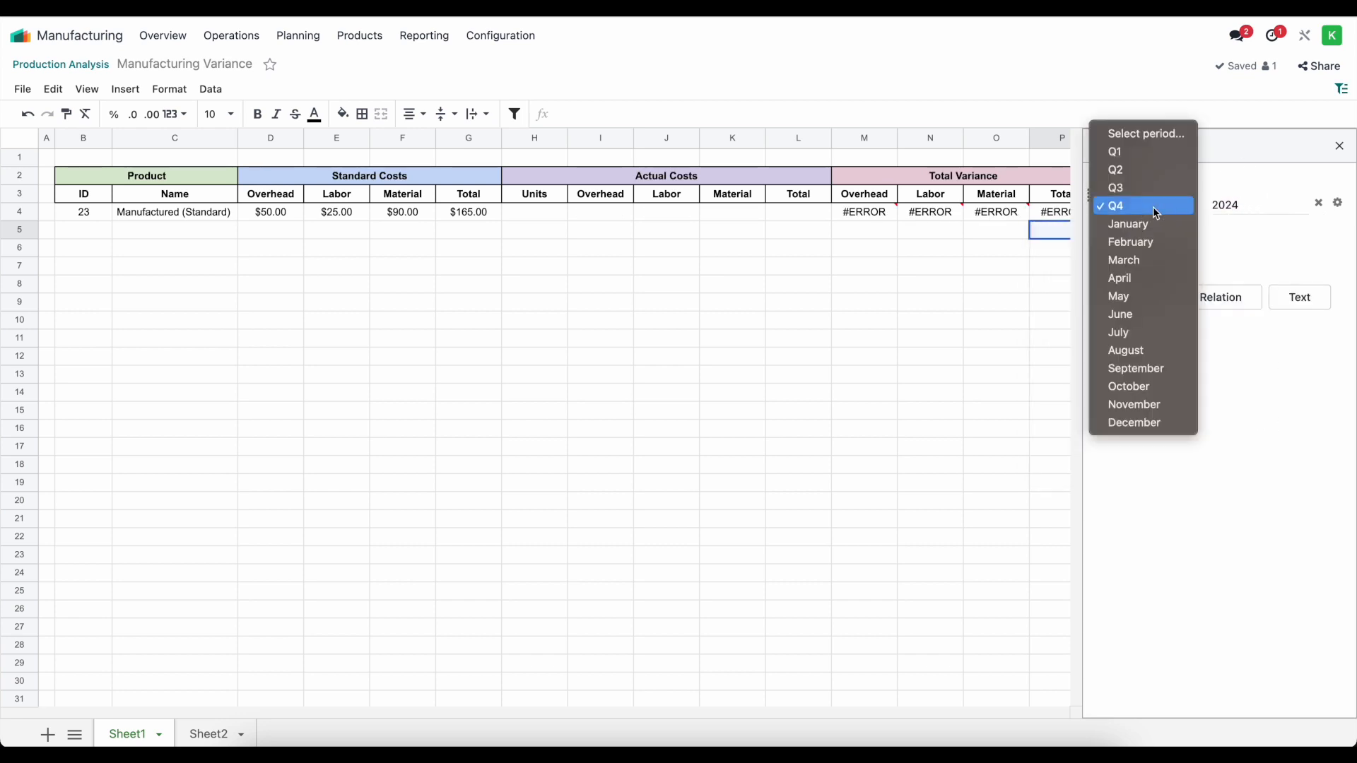
left_click(1151, 153)
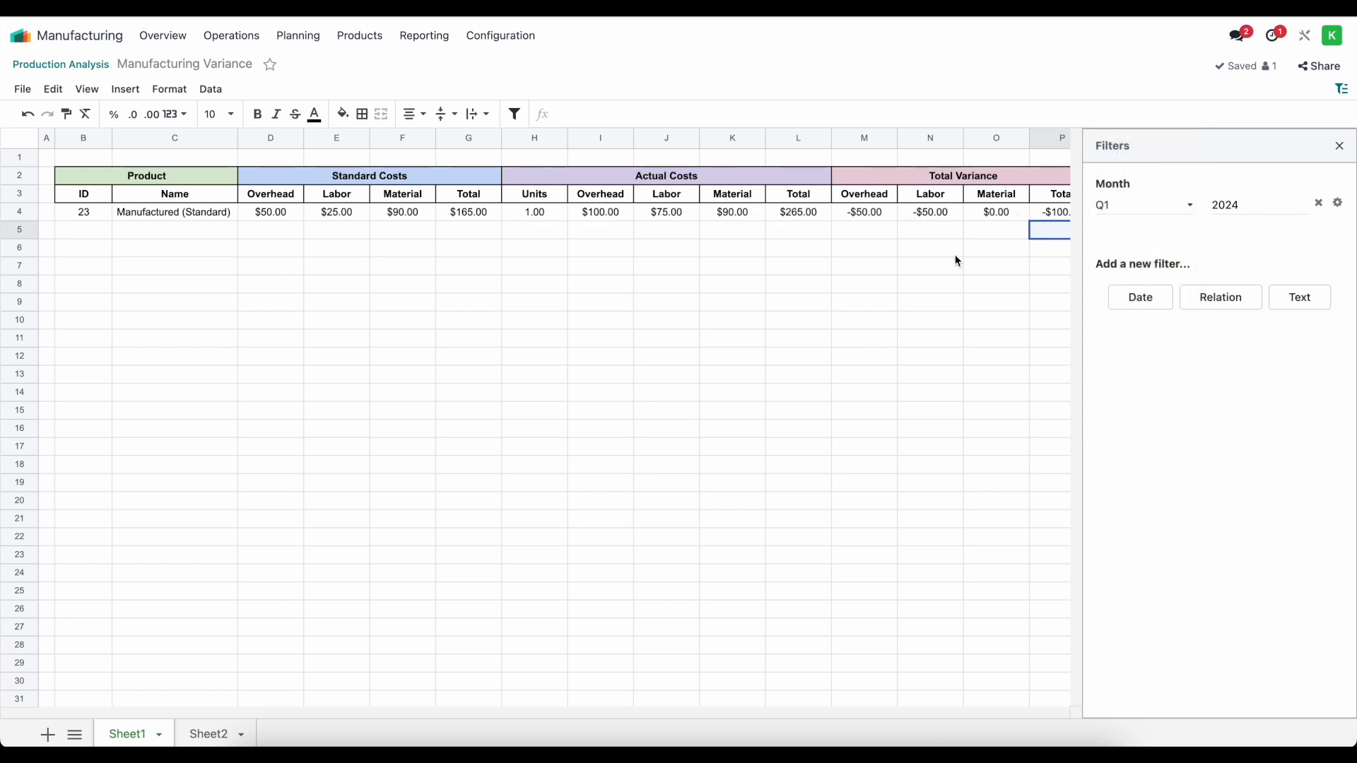
left_click(1340, 147)
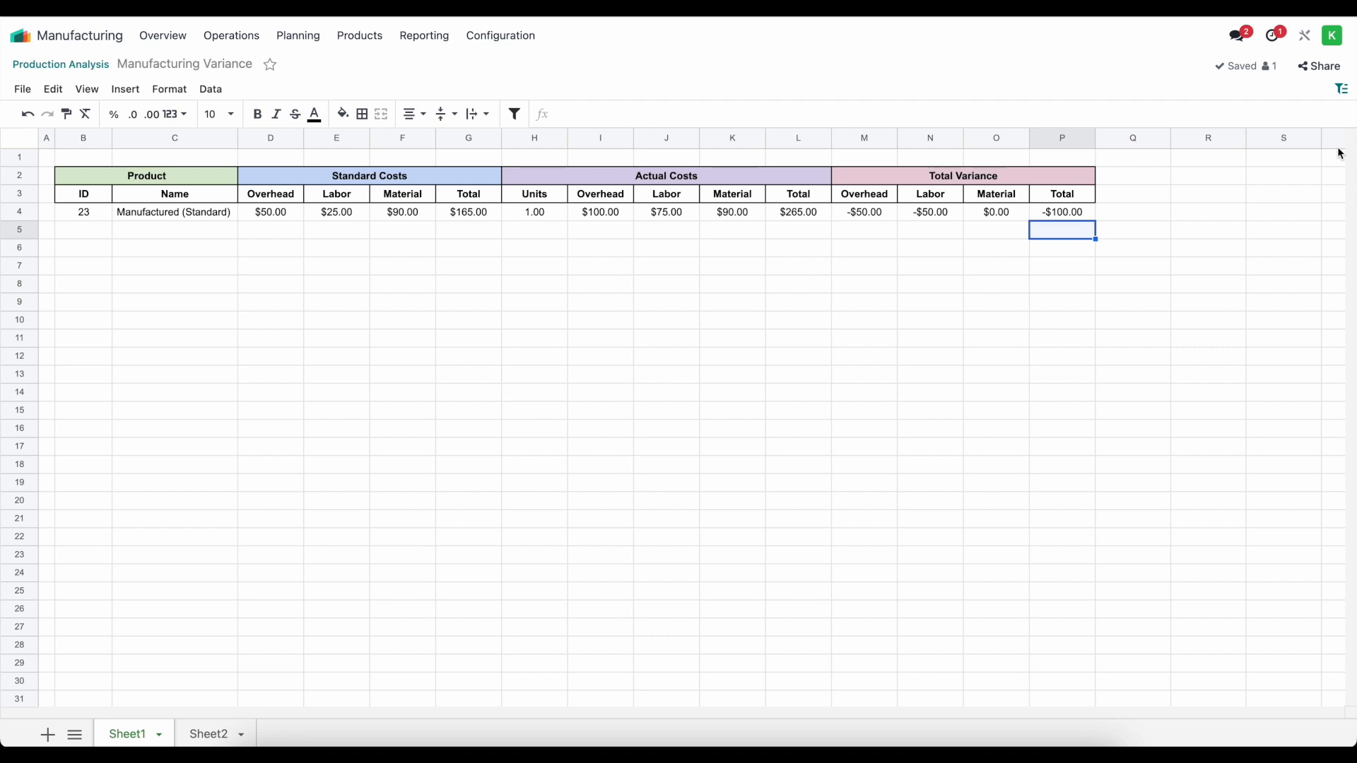
Review the product's standard costs, actual costs and total variance figures across the variance table.
left_click(1225, 266)
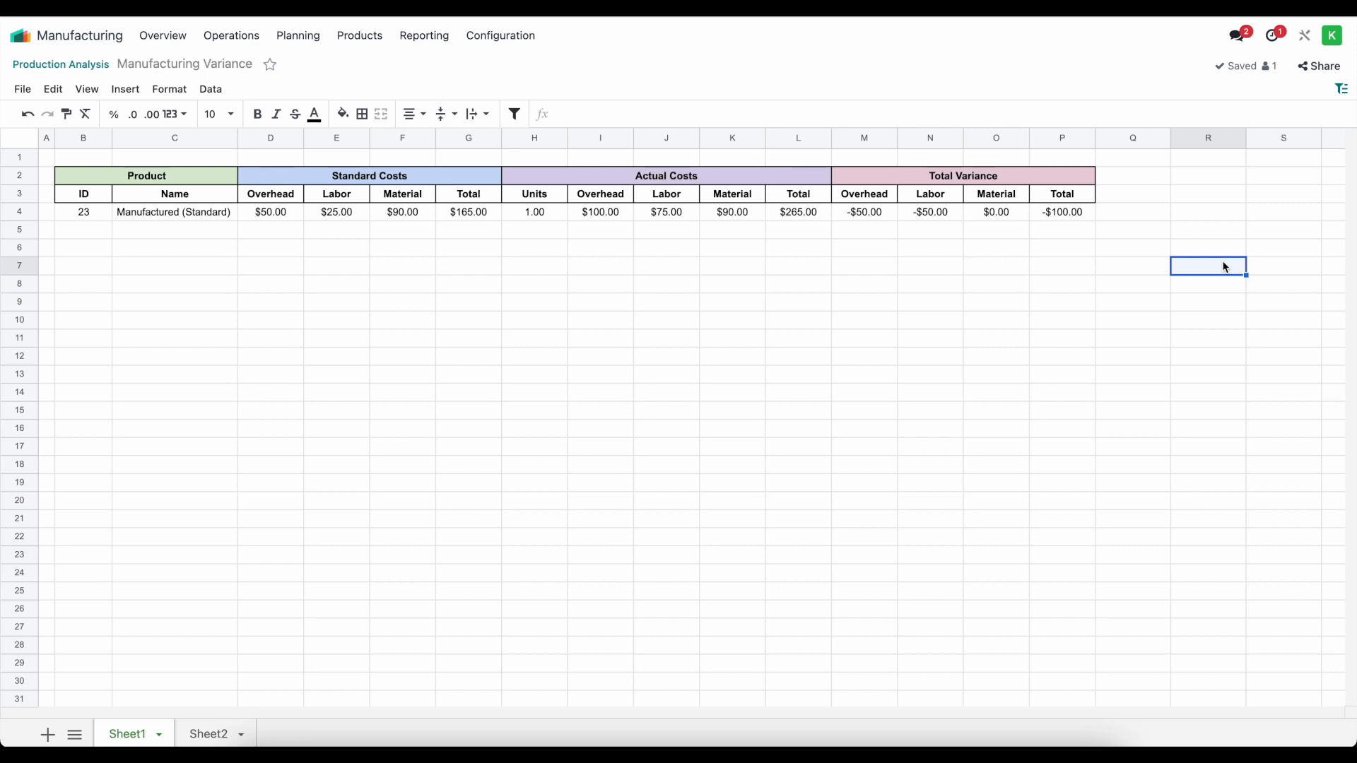
left_click_drag(464, 216, 90, 223)
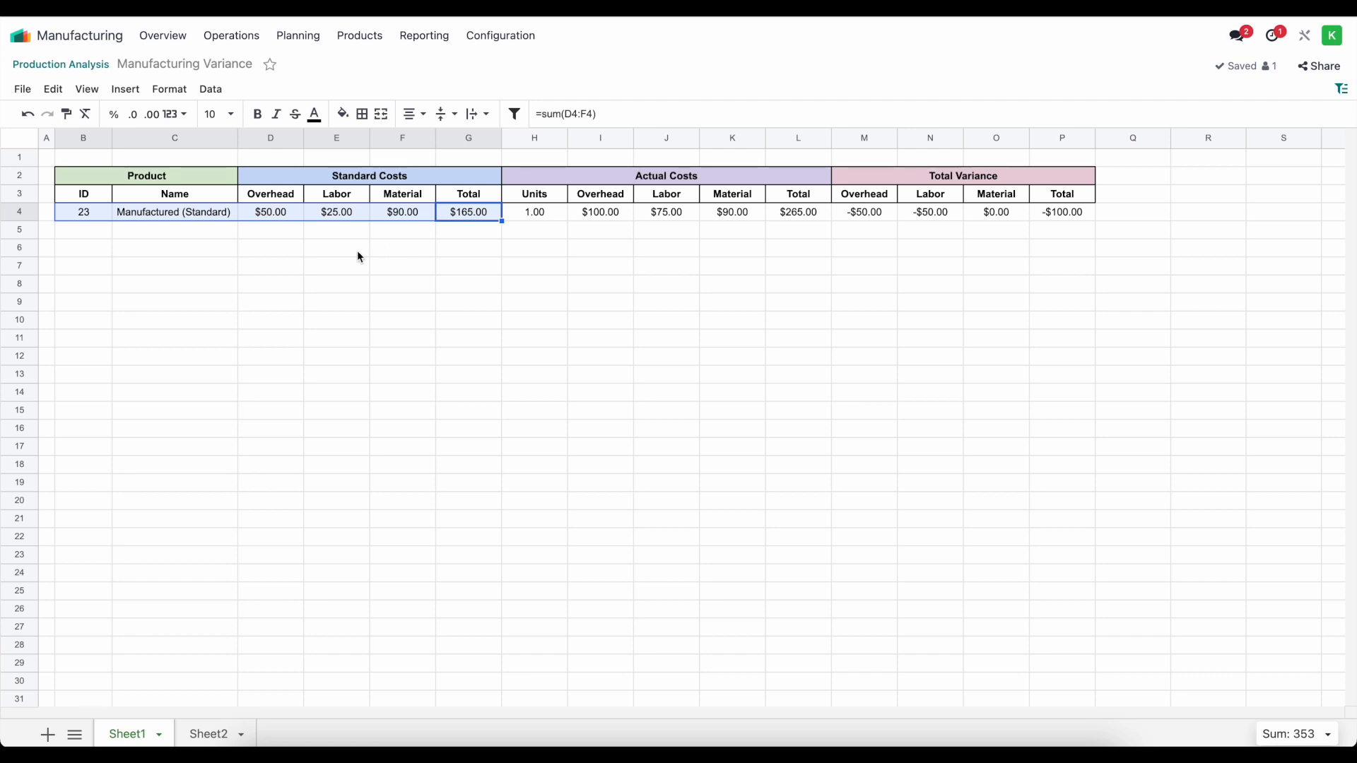
left_click(296, 236)
left_click_drag(543, 178, 877, 246)
left_click(879, 264)
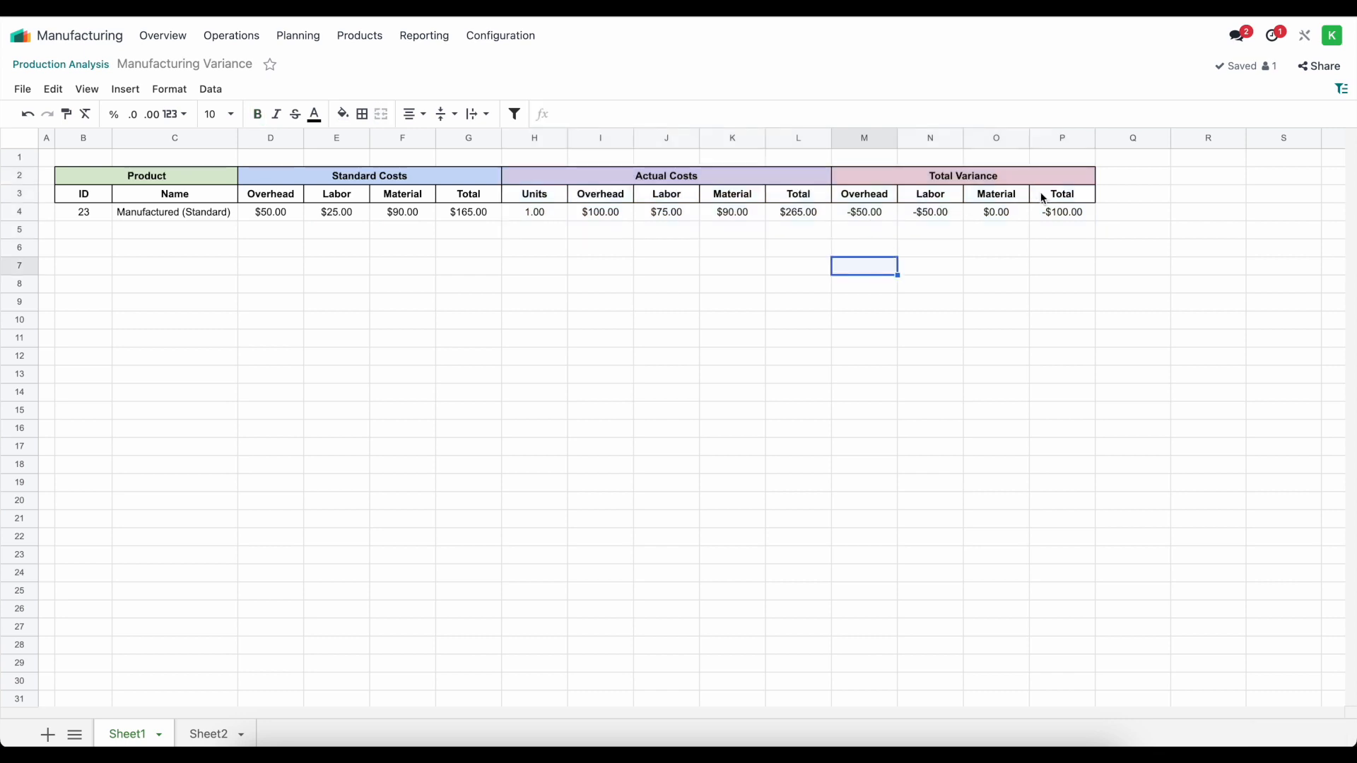
left_click_drag(1059, 211, 546, 228)
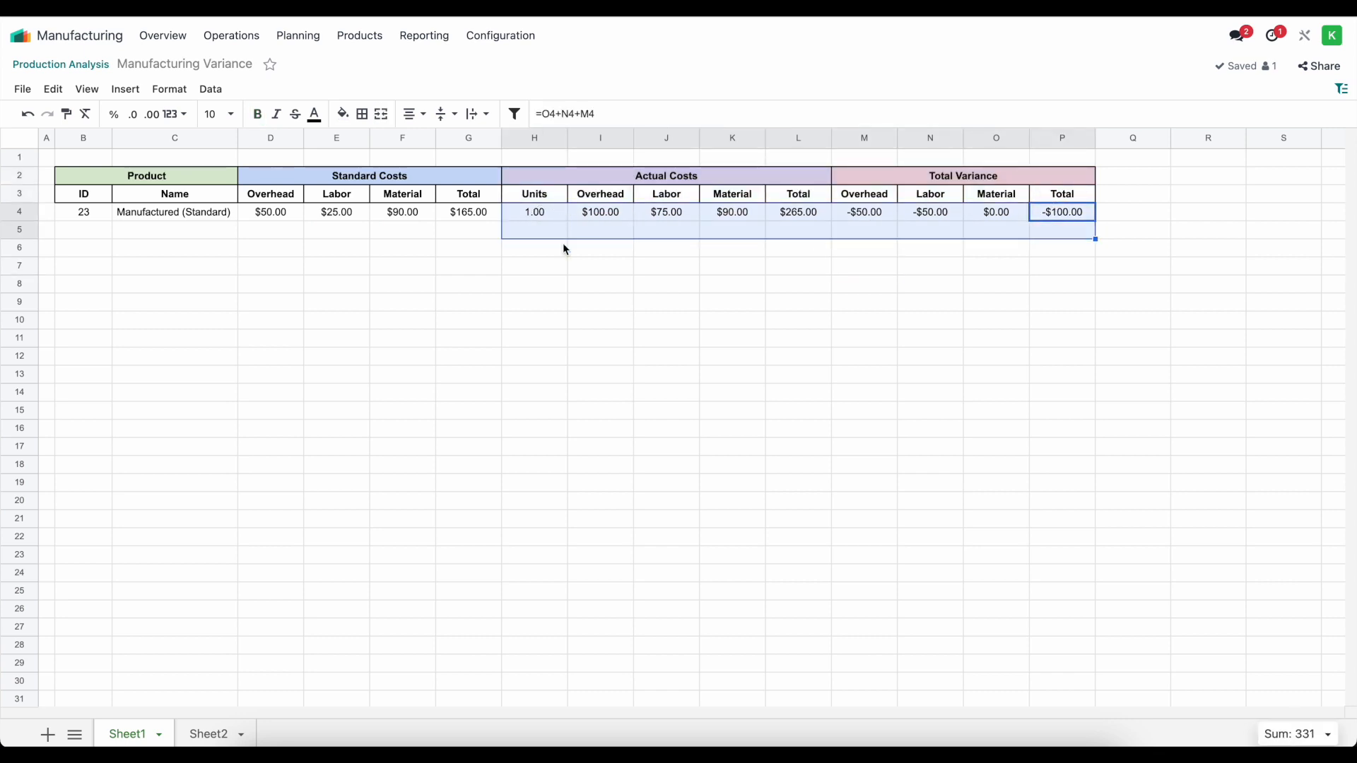
left_click(597, 299)
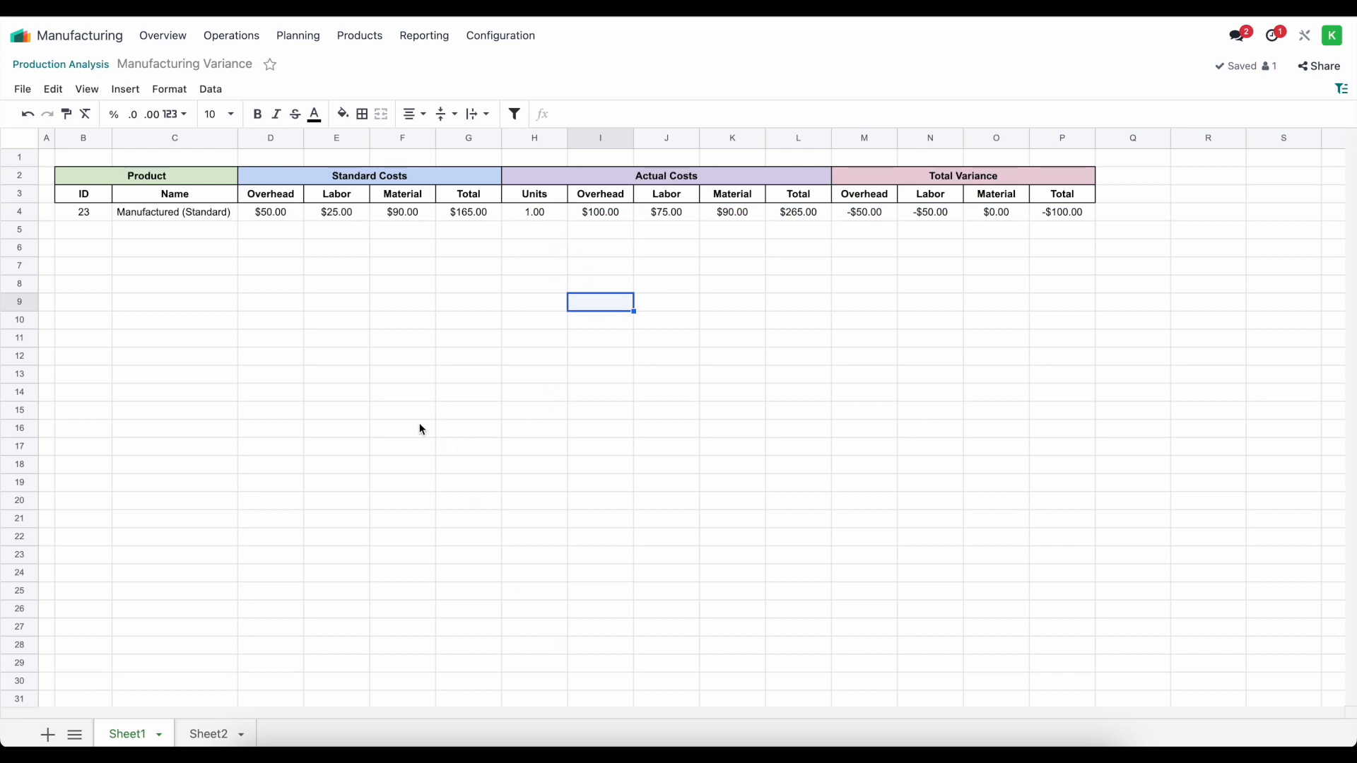
scroll(394, 597, "down", 1)
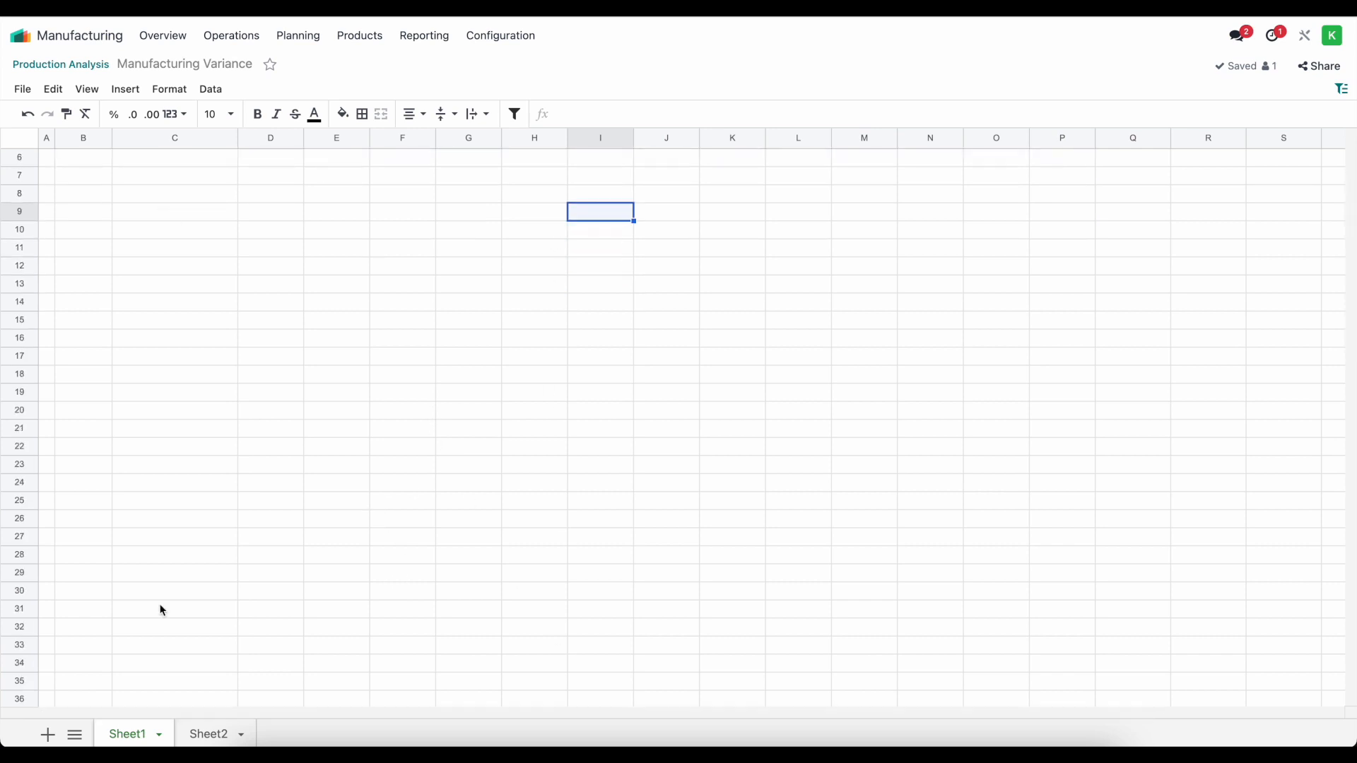
scroll(160, 605, "down", 1)
scroll(163, 617, "up", 2)
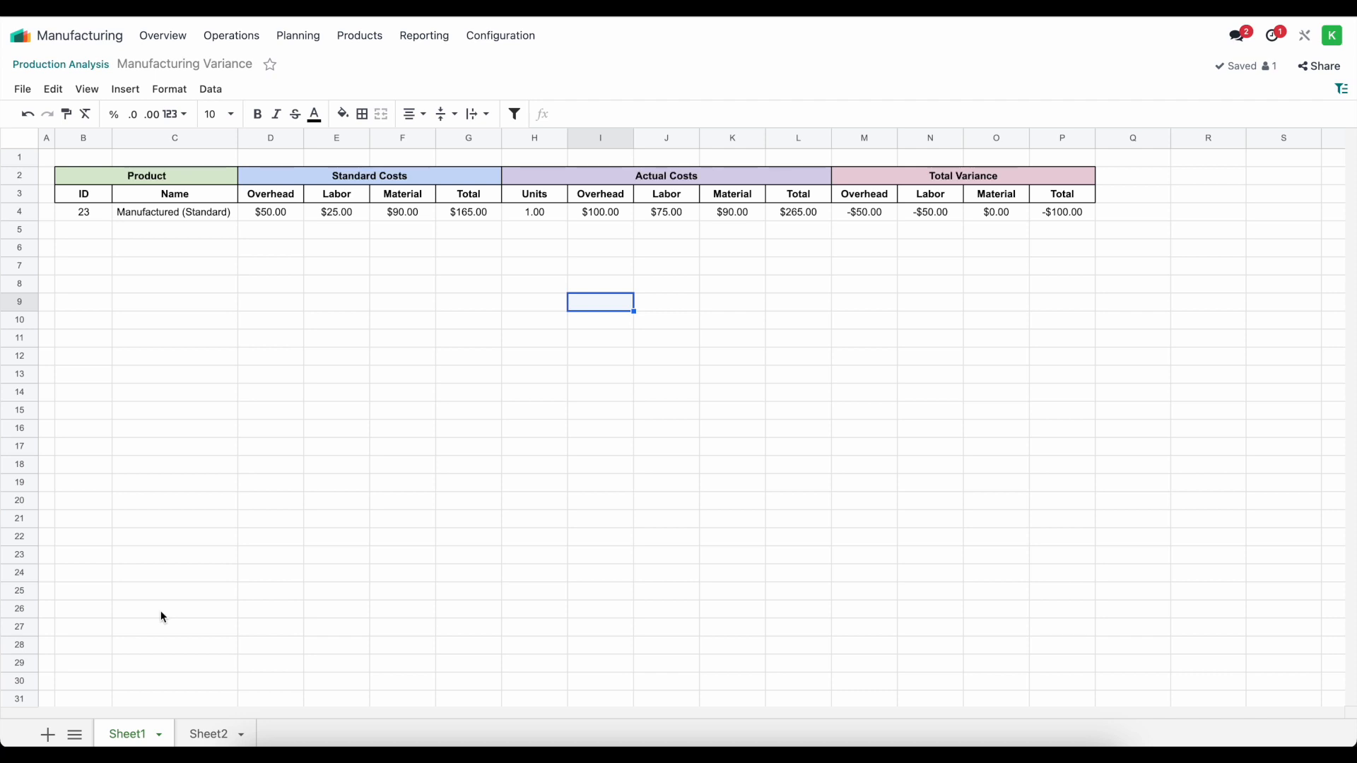
Insert a row above the section headings in row 2 and undo the insertion.
left_click(19, 176)
right_click(19, 176)
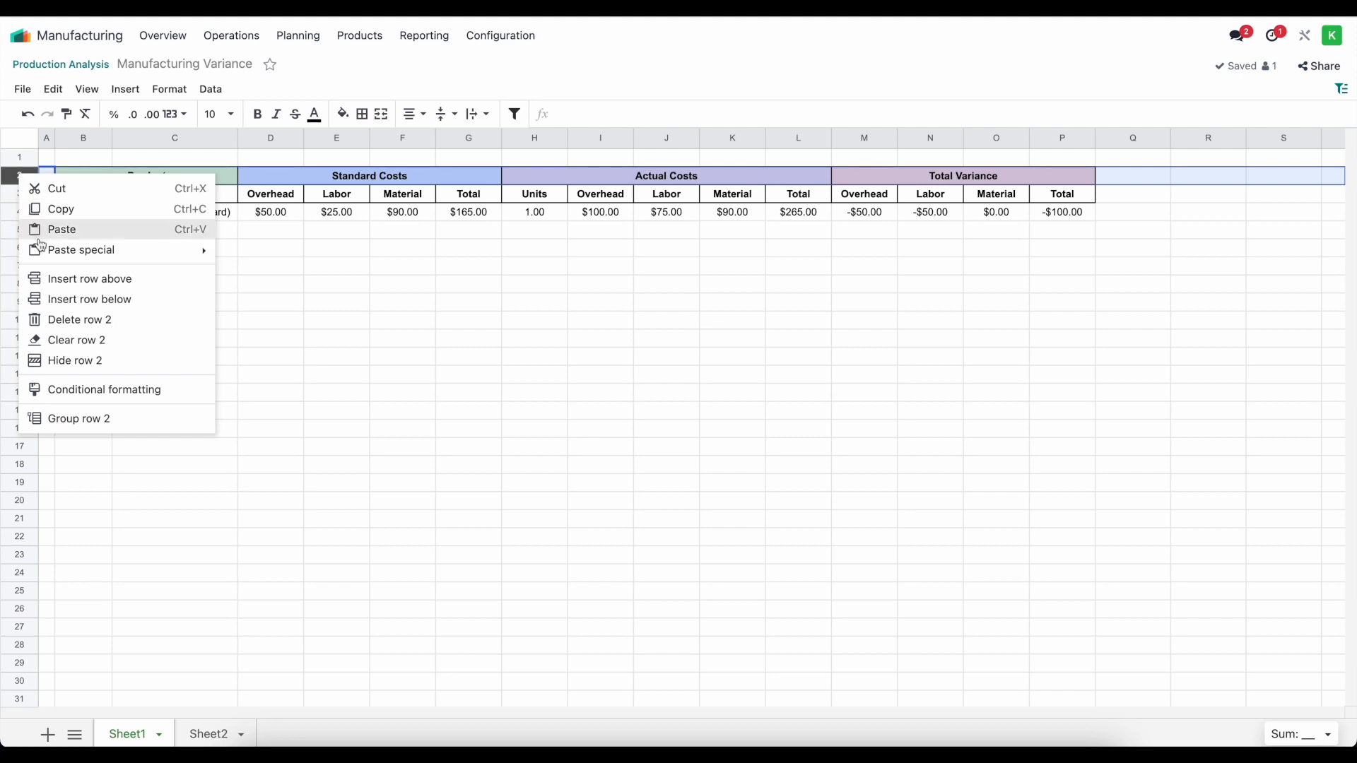
left_click(62, 287)
left_click(74, 249)
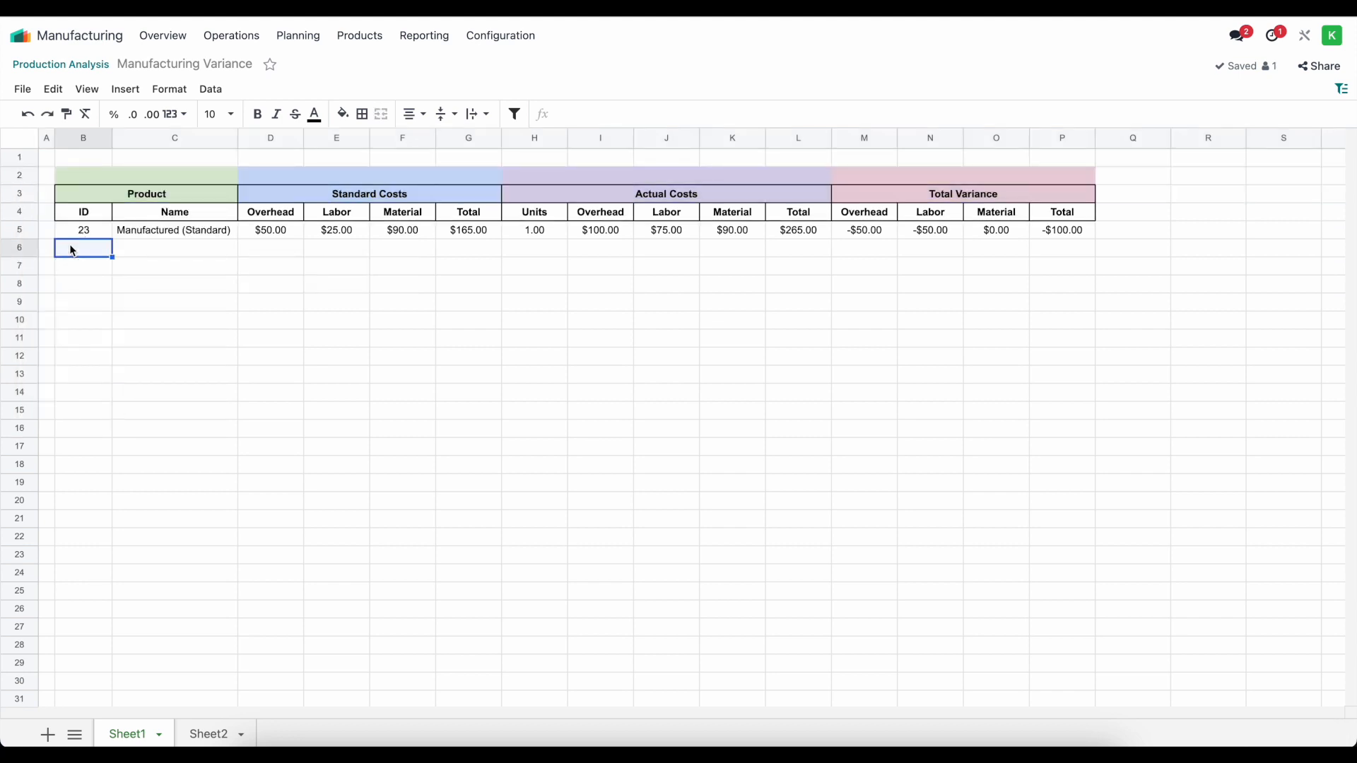
left_click(53, 88)
left_click(70, 112)
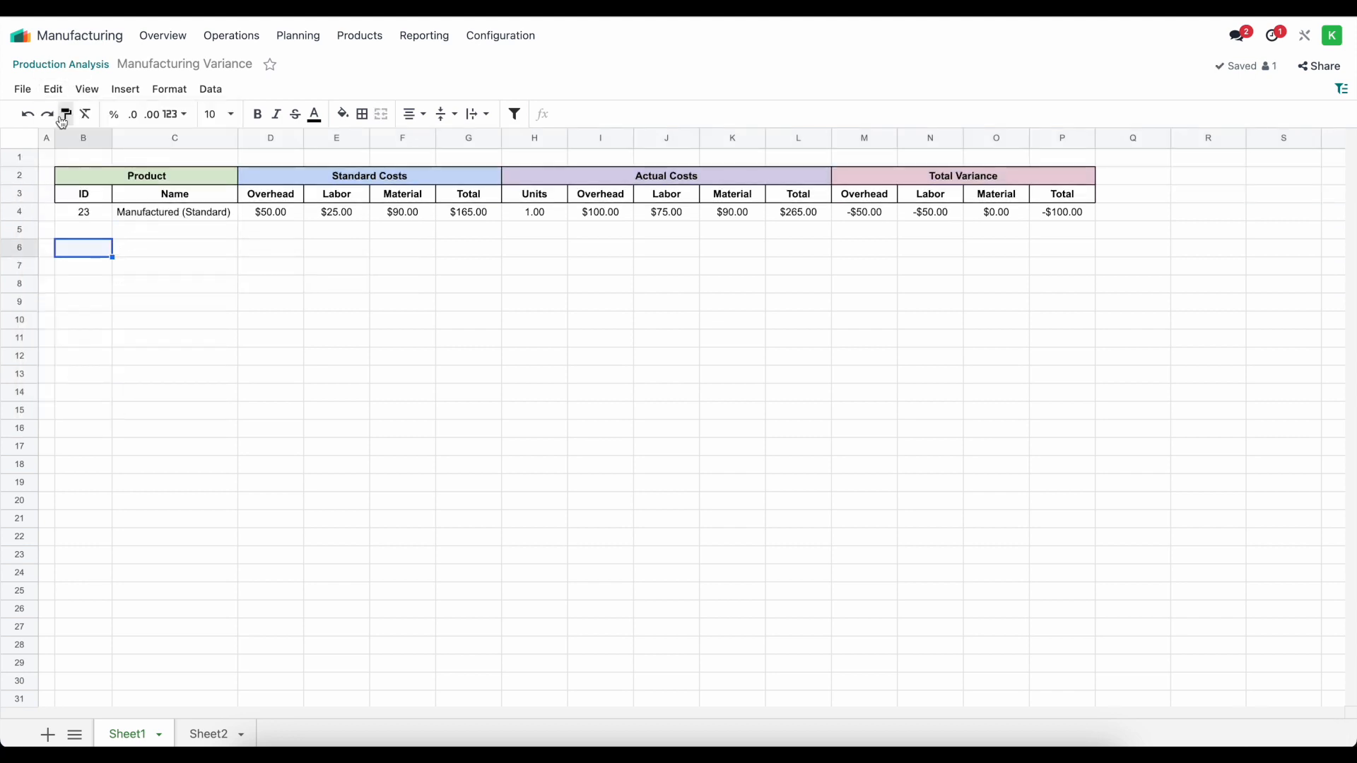
Insert a blank row below row 1 and make both empty rows above the table much taller.
left_click(19, 157)
right_click(19, 158)
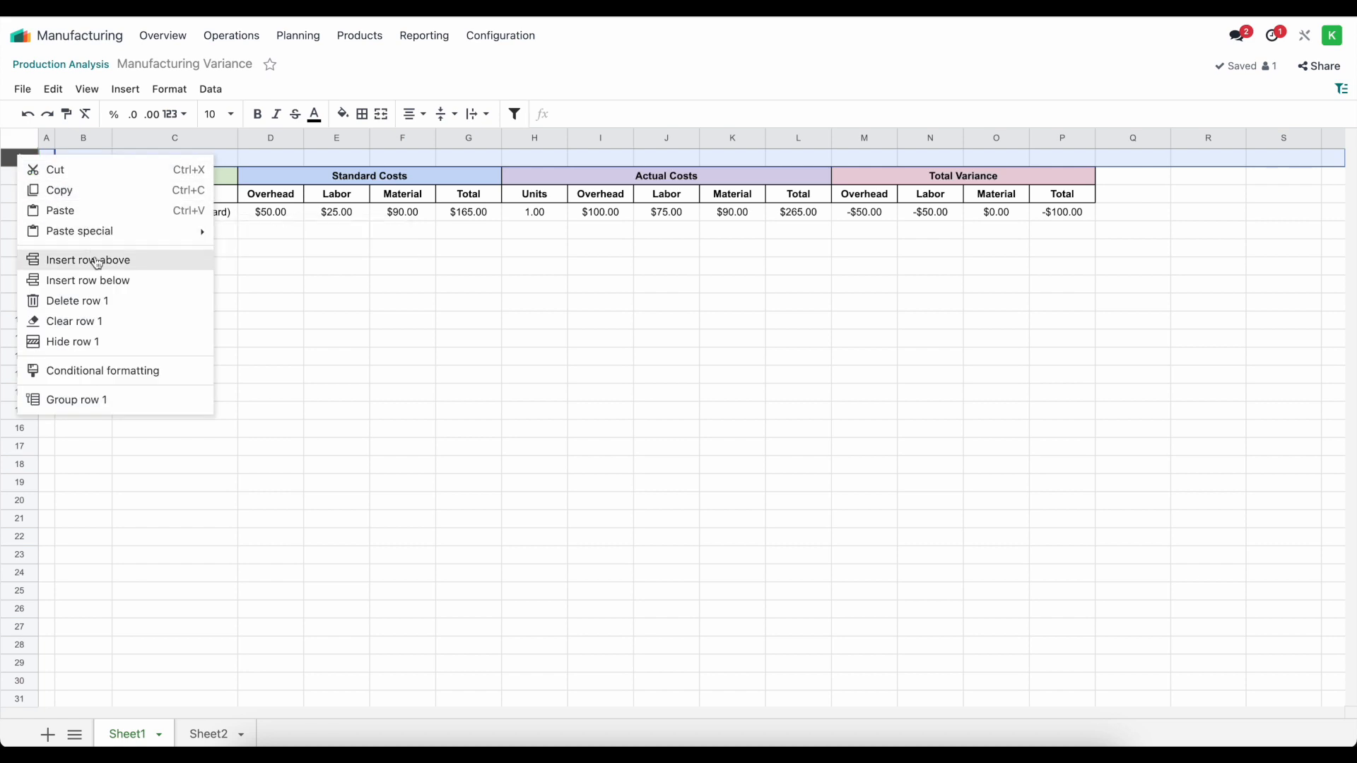
left_click(125, 282)
left_click_drag(24, 166, 25, 282)
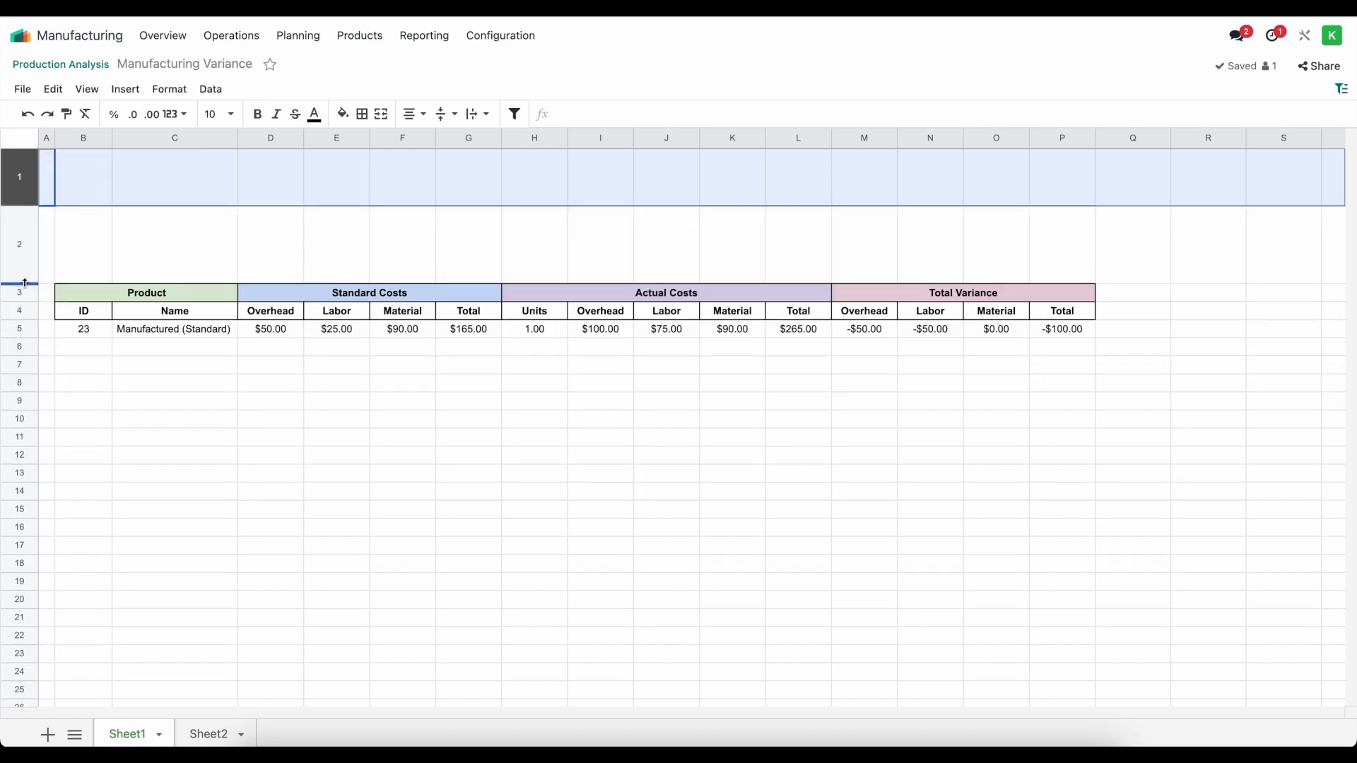
left_click(94, 224)
Hide the gridlines on Sheet1.
left_click(125, 89)
mouse_move(60, 92)
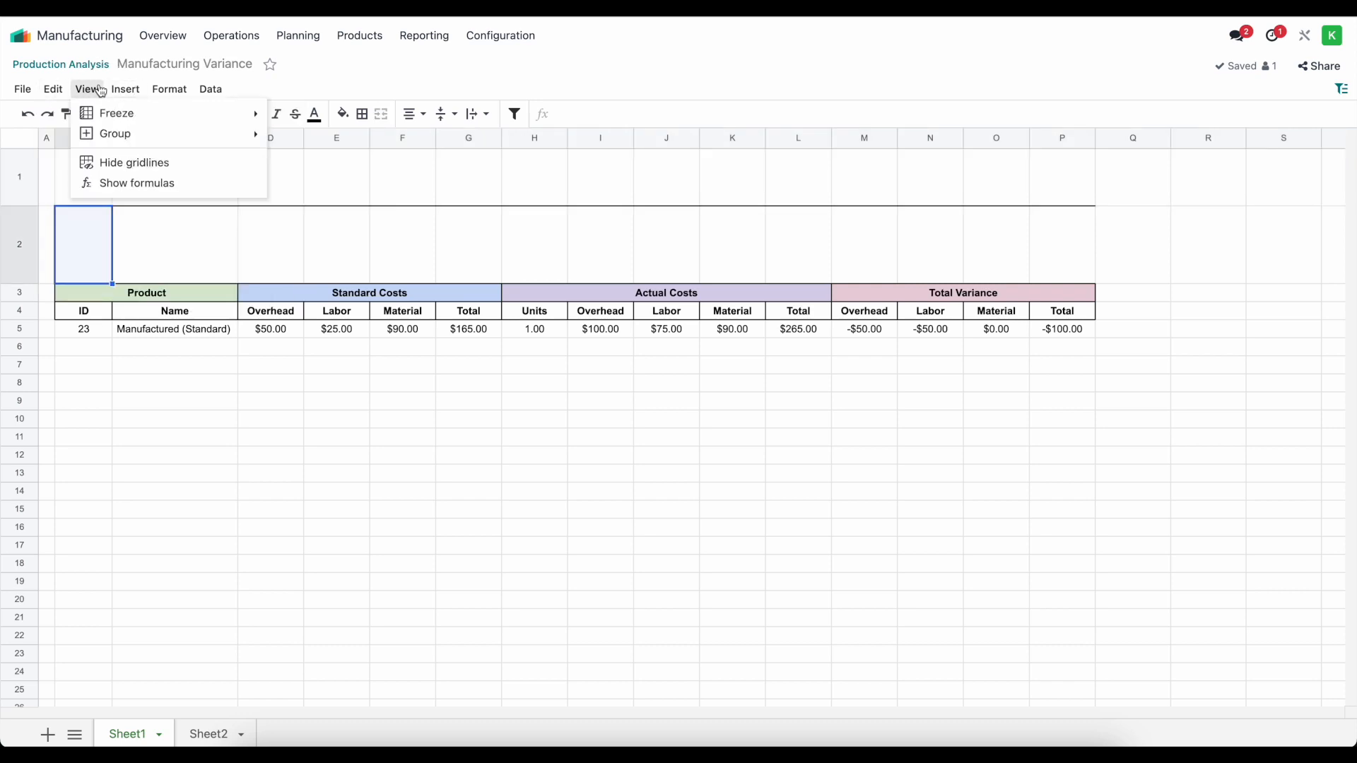
left_click(125, 162)
left_click(201, 211)
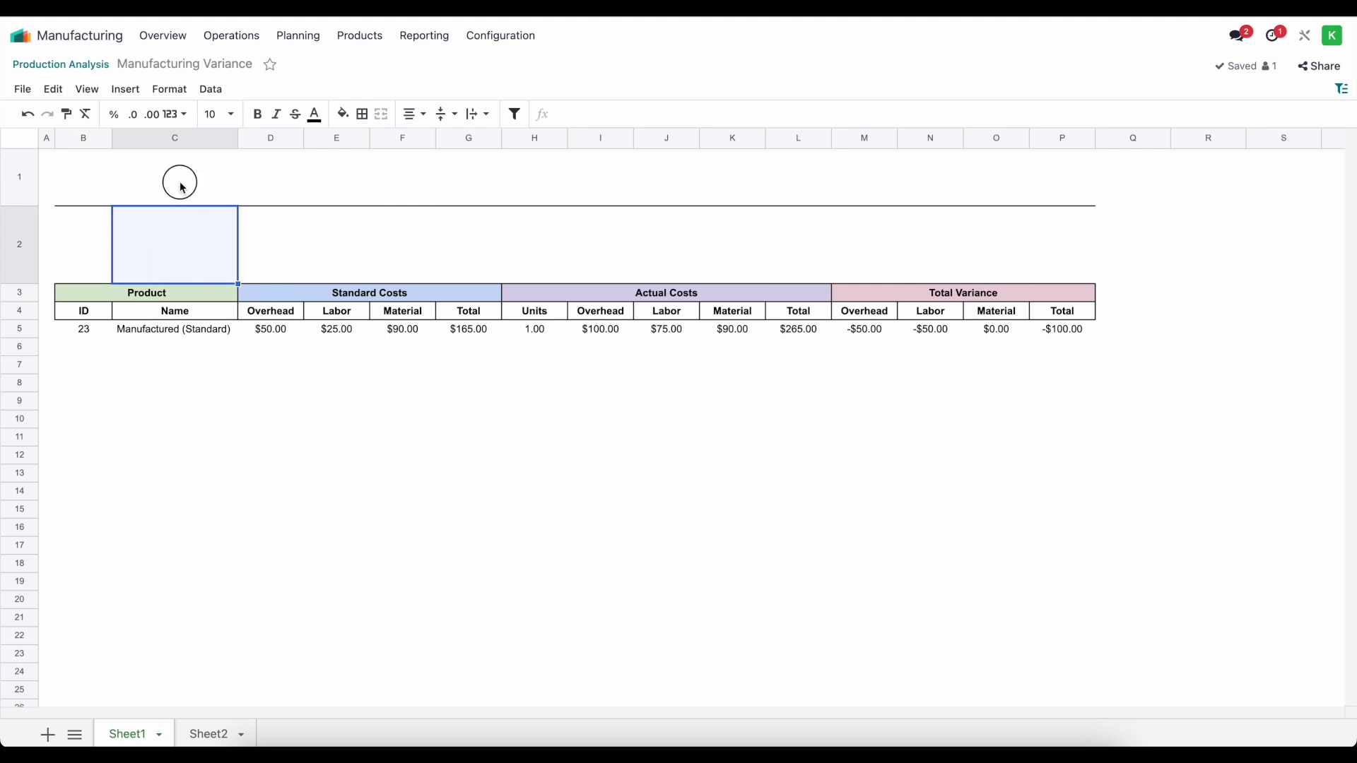
Insert a chart on the sheet and move it below the variance table.
left_click(182, 188)
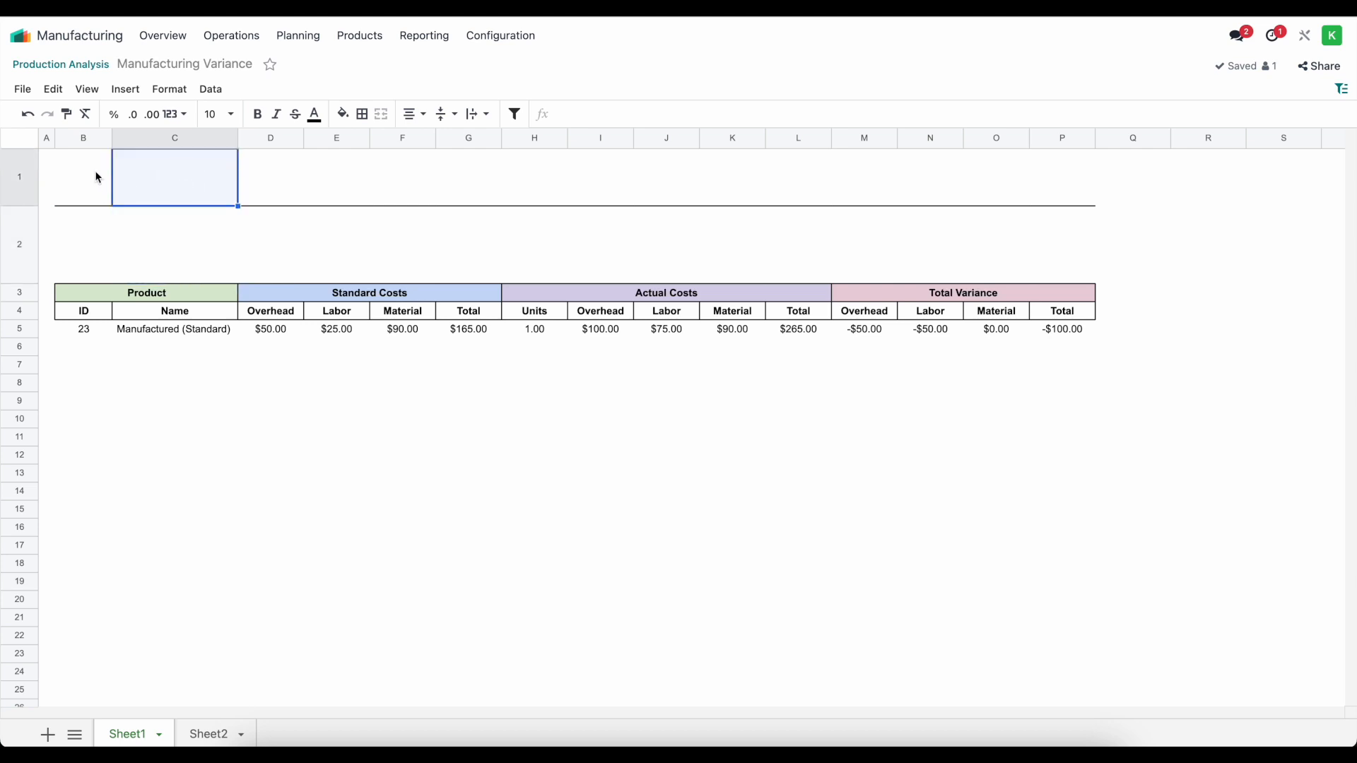
left_click(129, 91)
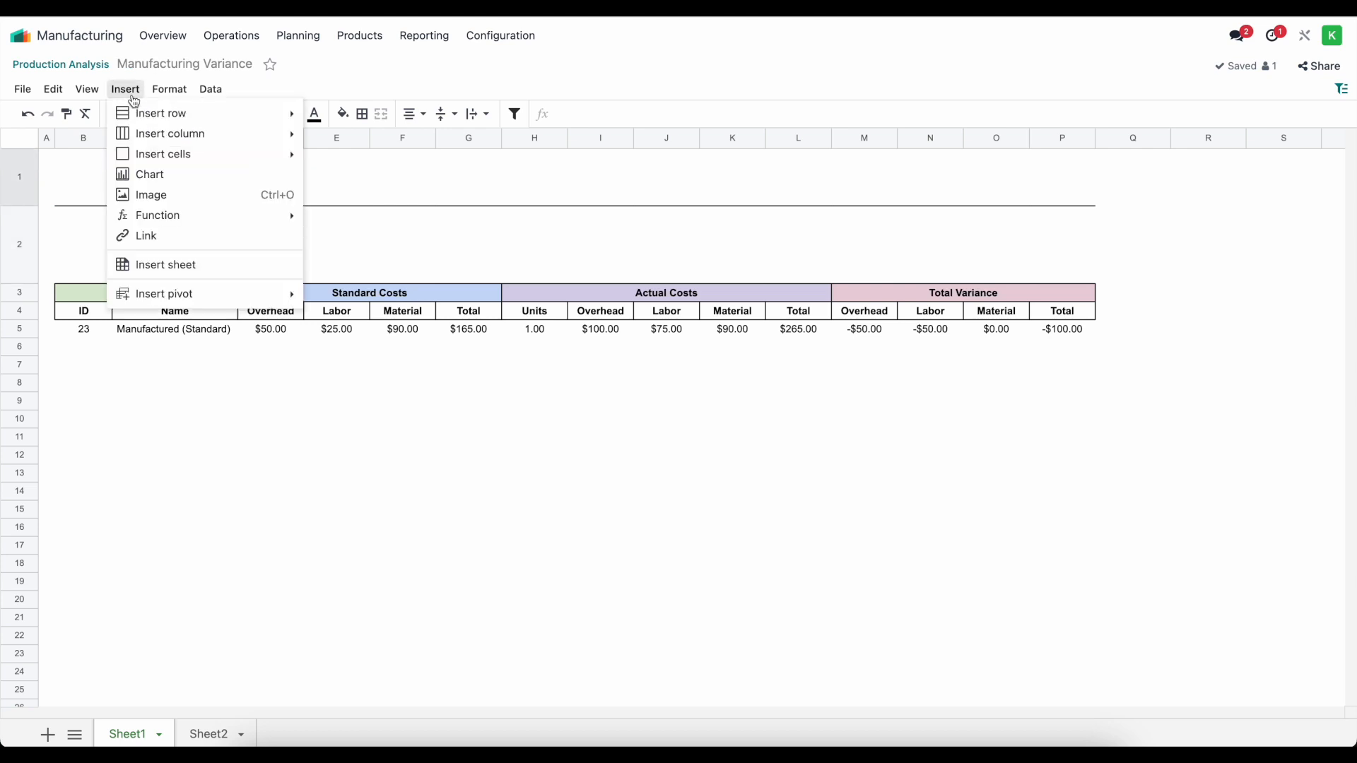
left_click(167, 175)
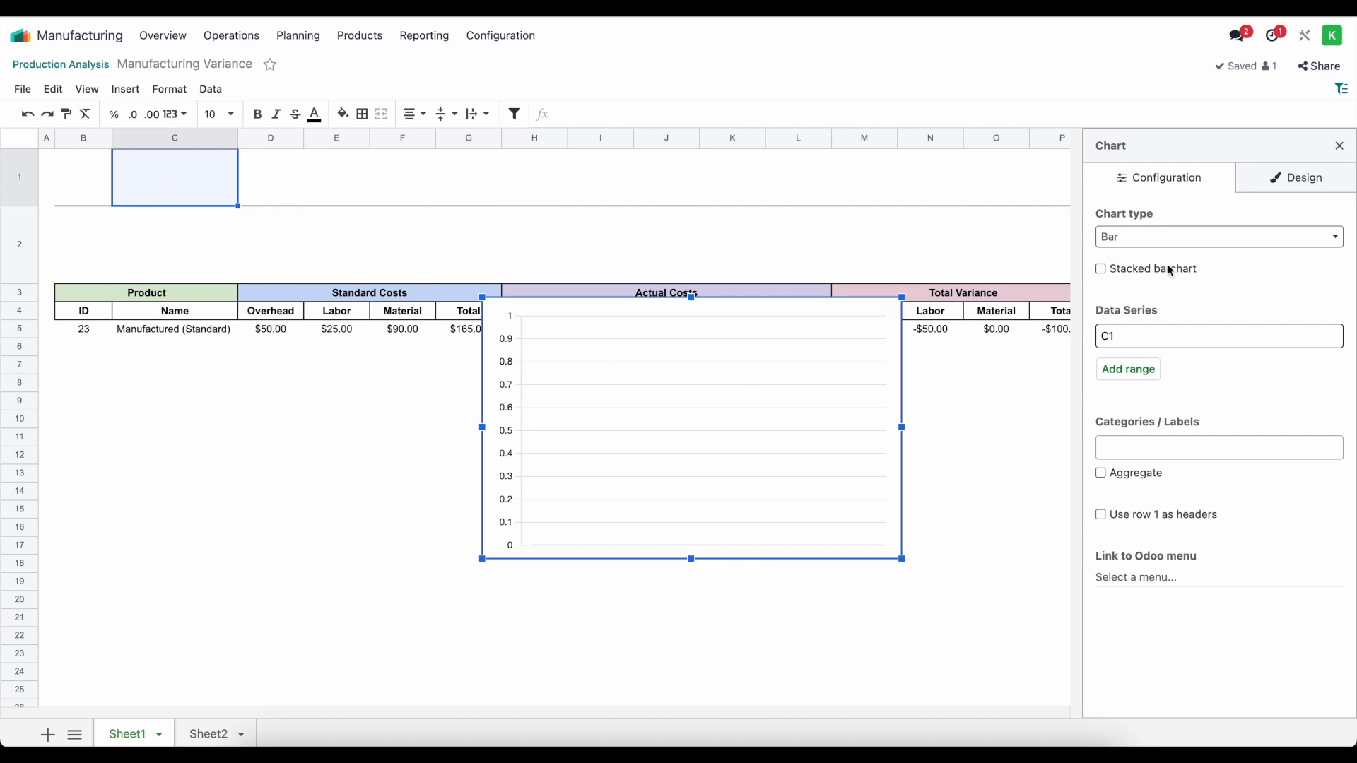
left_click_drag(836, 376, 810, 451)
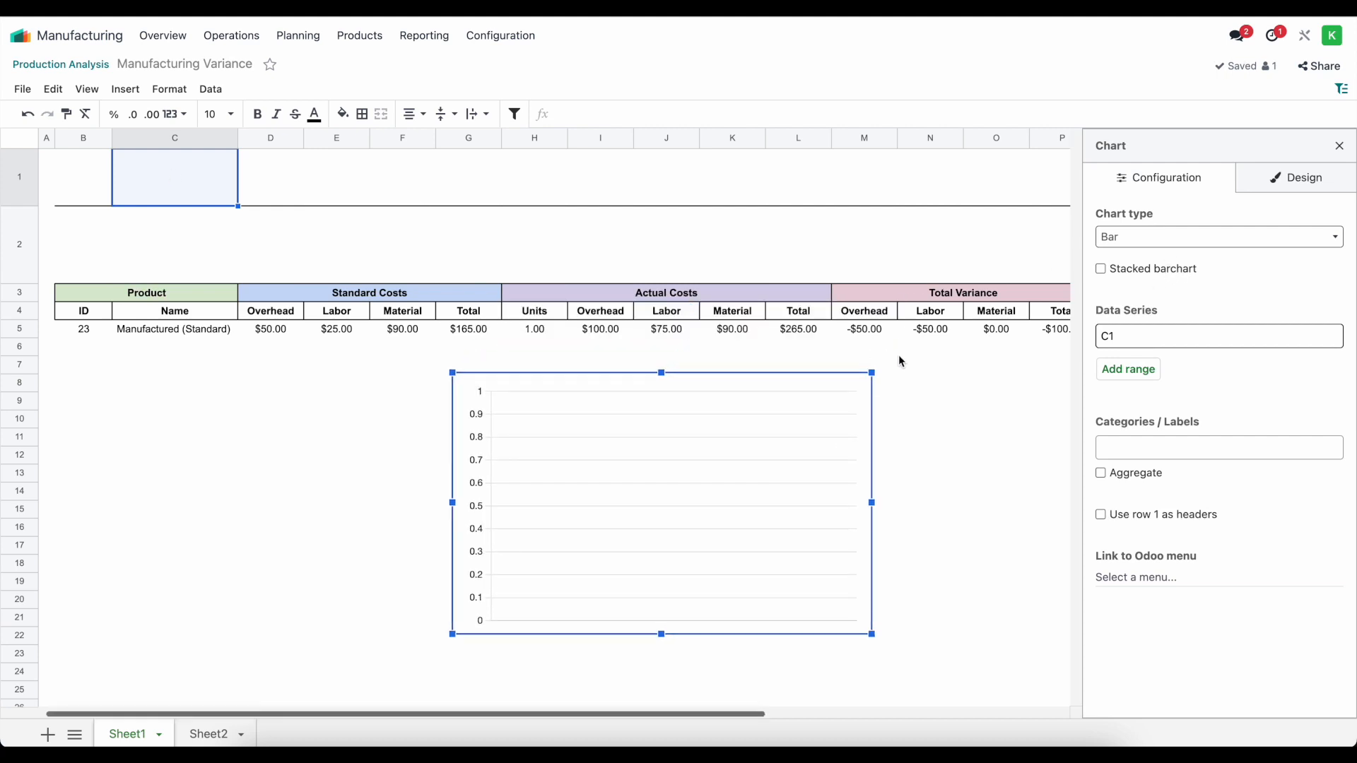
Enter the formula =sum(M:P) in cell R3, beside the Total Variance section.
scroll(900, 362, "right", 1)
mouse_move(835, 393)
scroll(823, 374, "right", 1)
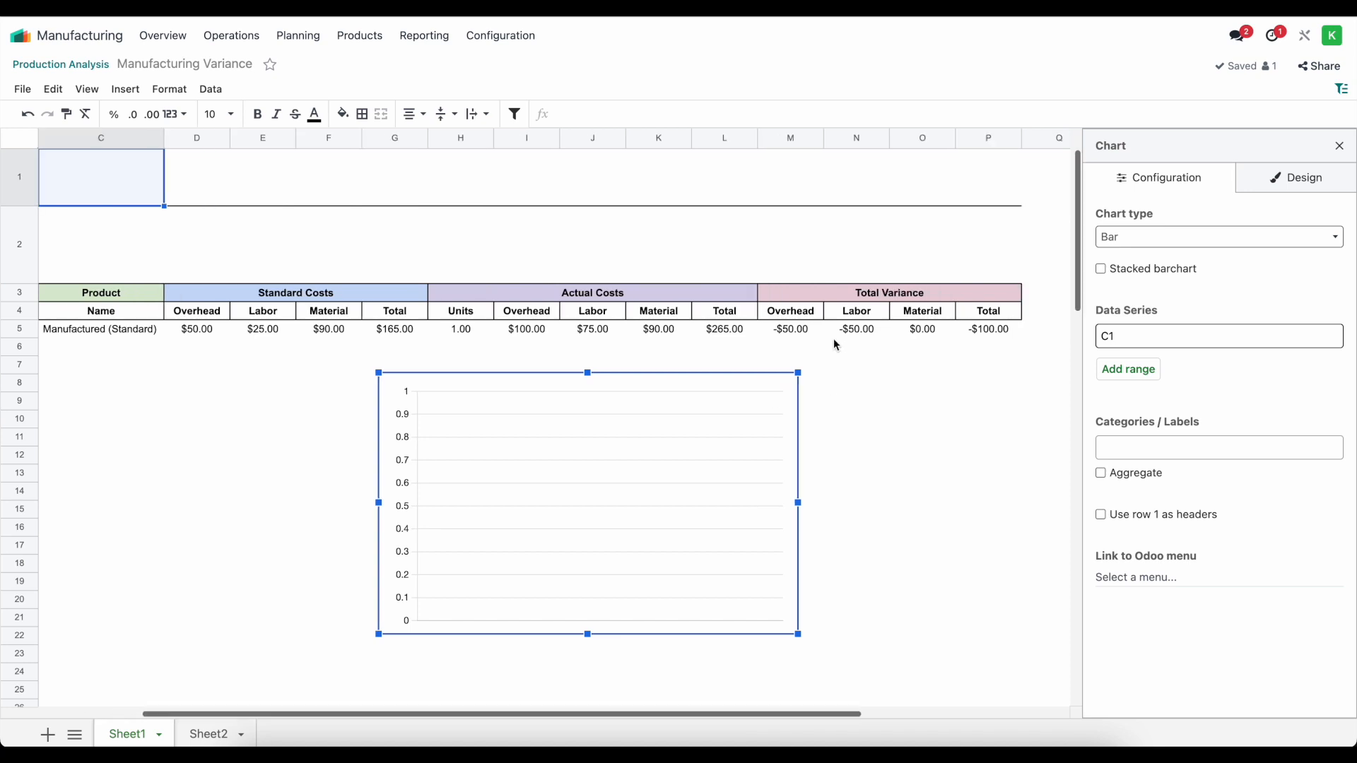
scroll(942, 244, "right", 1)
left_click(1003, 279)
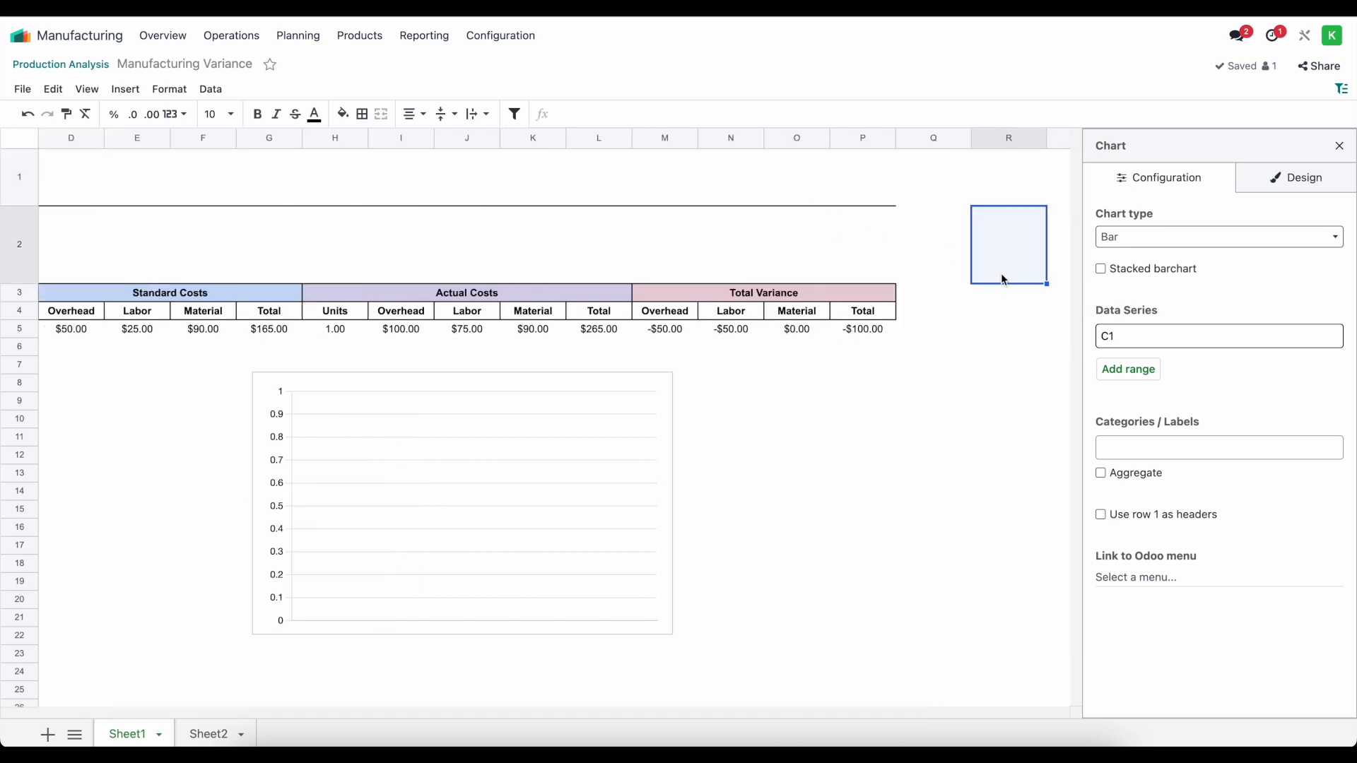
left_click(1004, 292)
type("=sum(M:P")
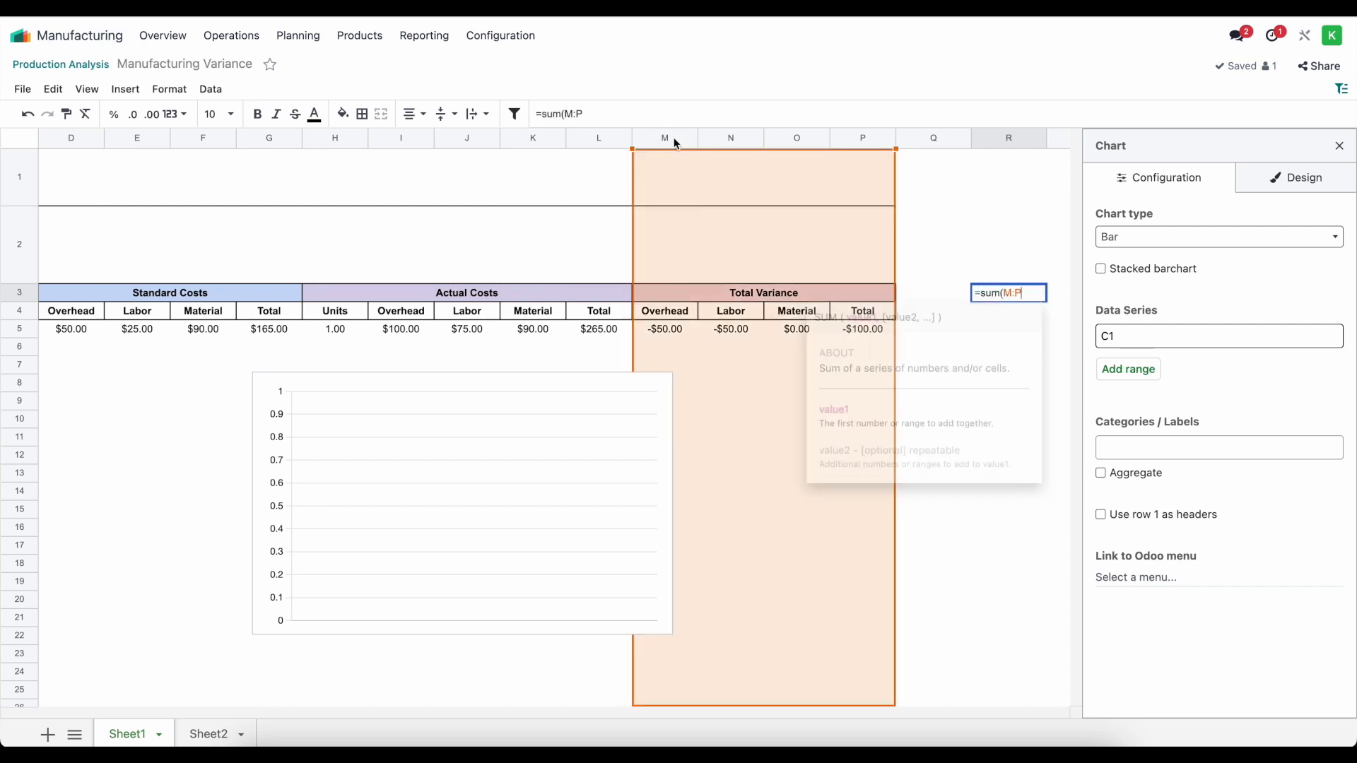
key("Return")
Sum the Labor variance in cell R4 with the formula =sum(N5:N8).
type("=su")
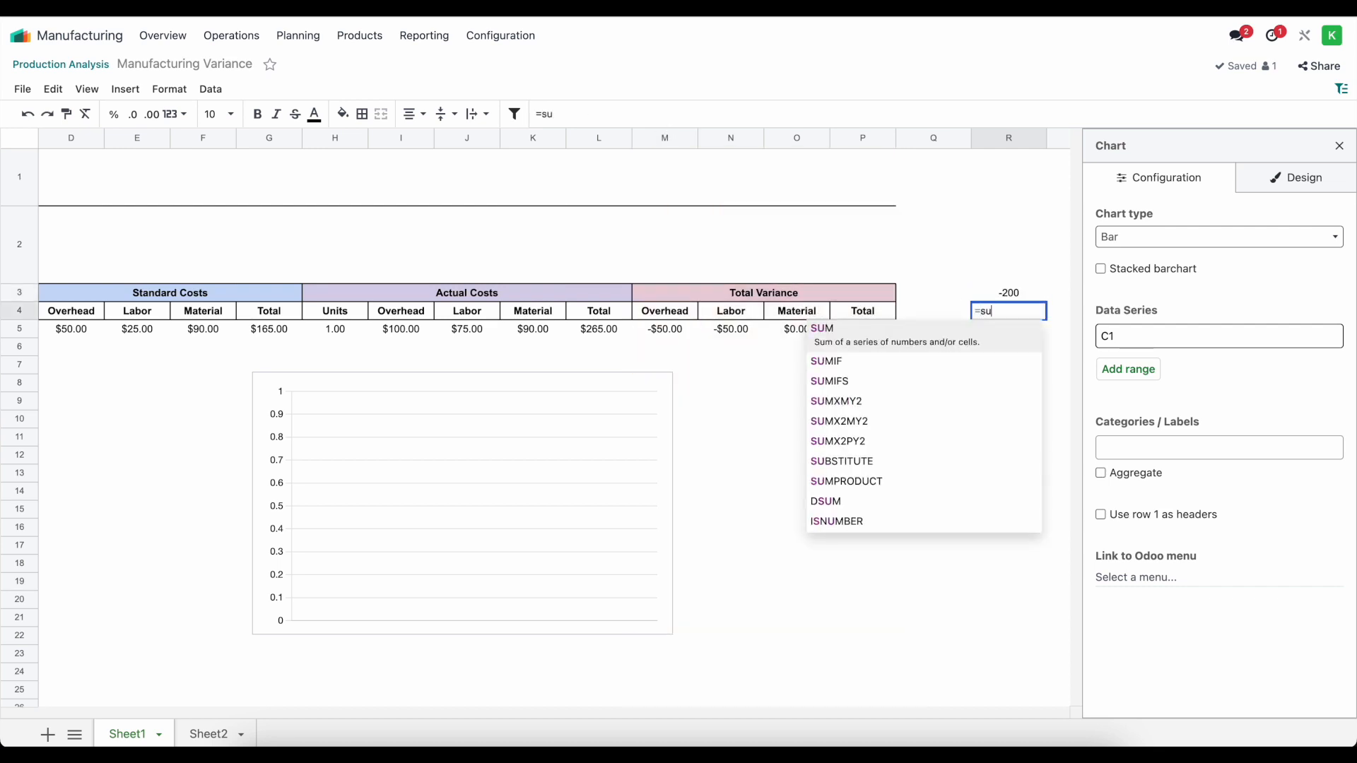
type("m(M:P")
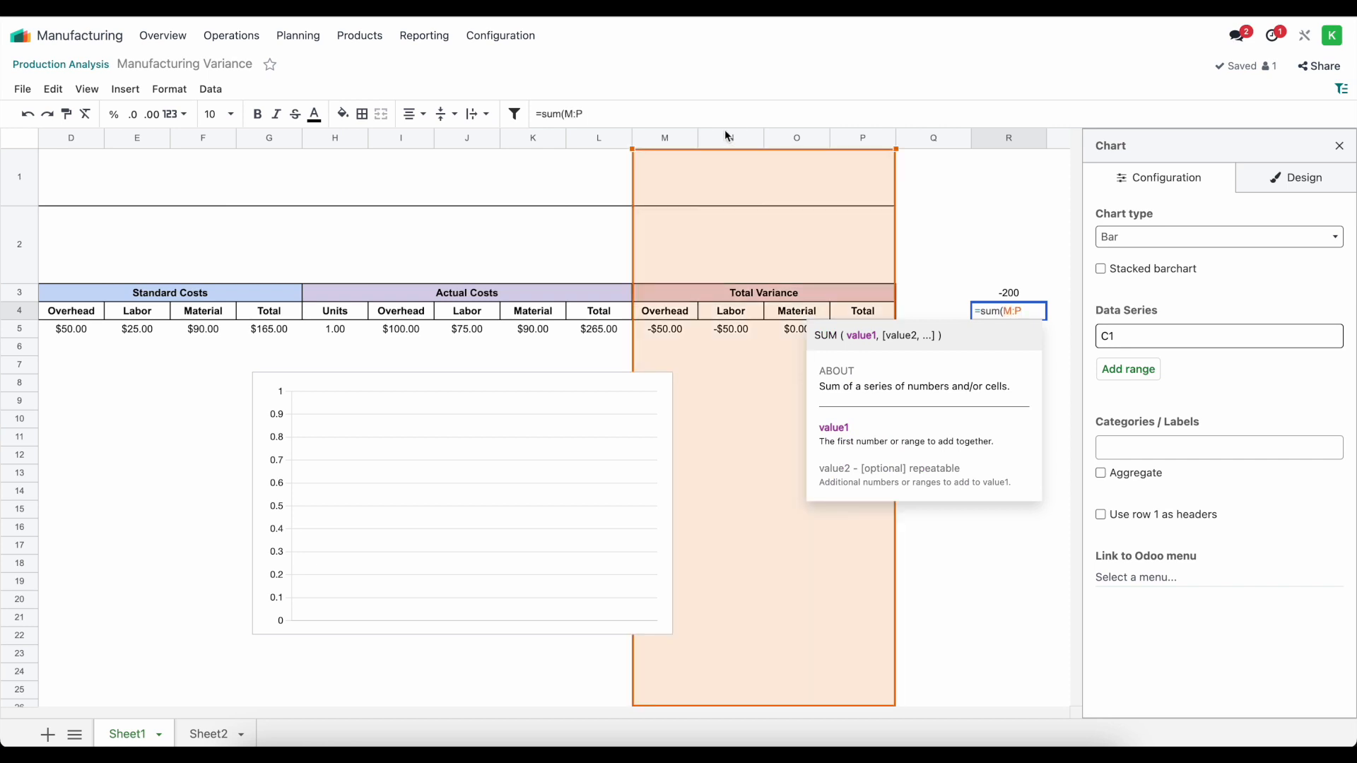
left_click(738, 297)
left_click_drag(735, 327, 735, 383)
type(")")
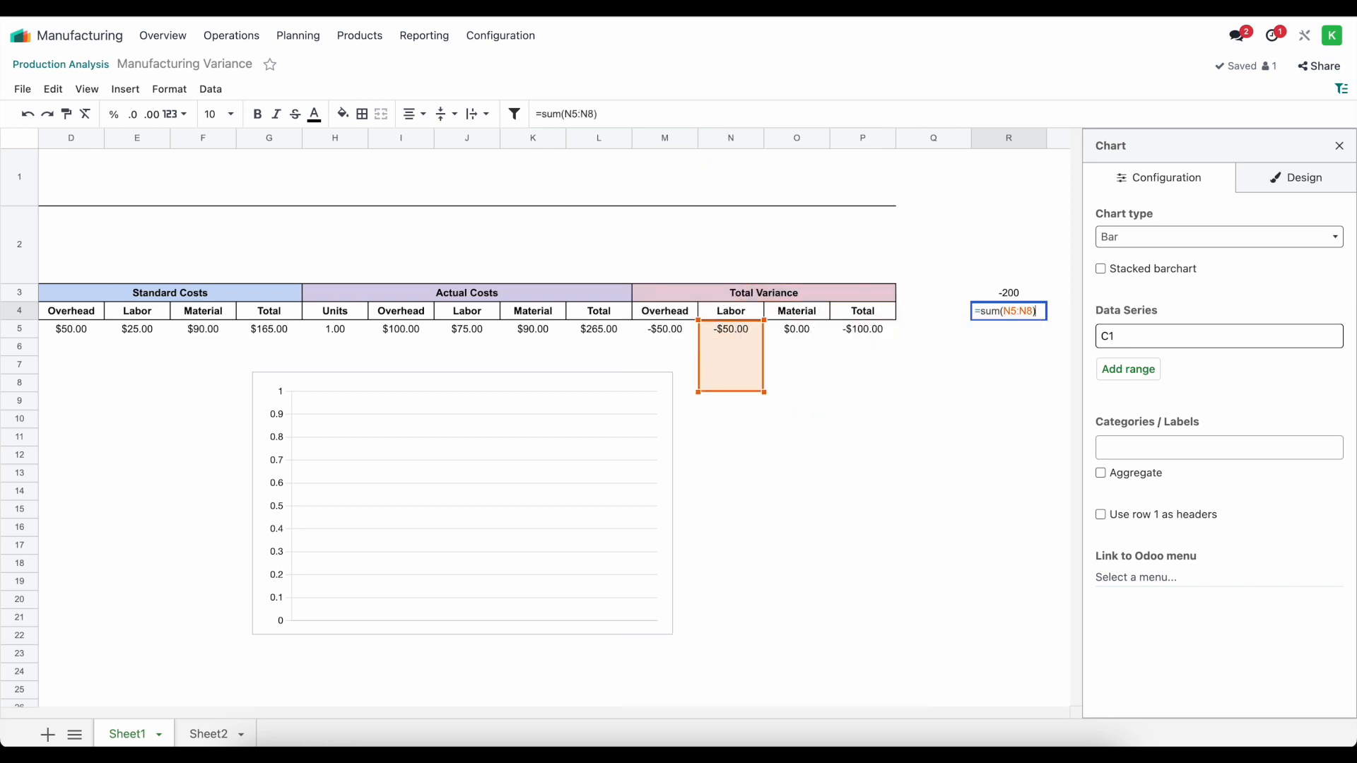
key("Return")
Sum the Material variance in cell R5, using a range in column O that starts at O5.
type("=sum")
type("(")
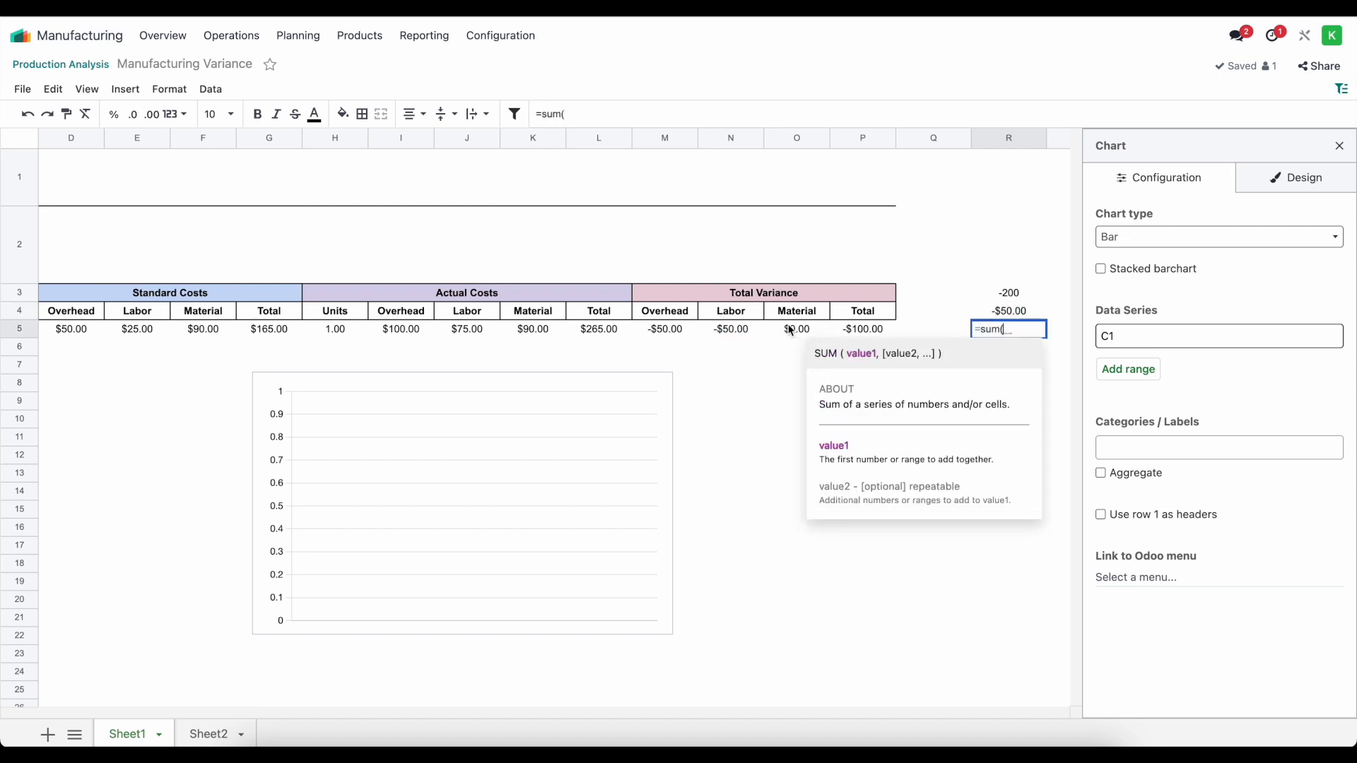
left_click_drag(791, 330, 790, 442)
key("Return")
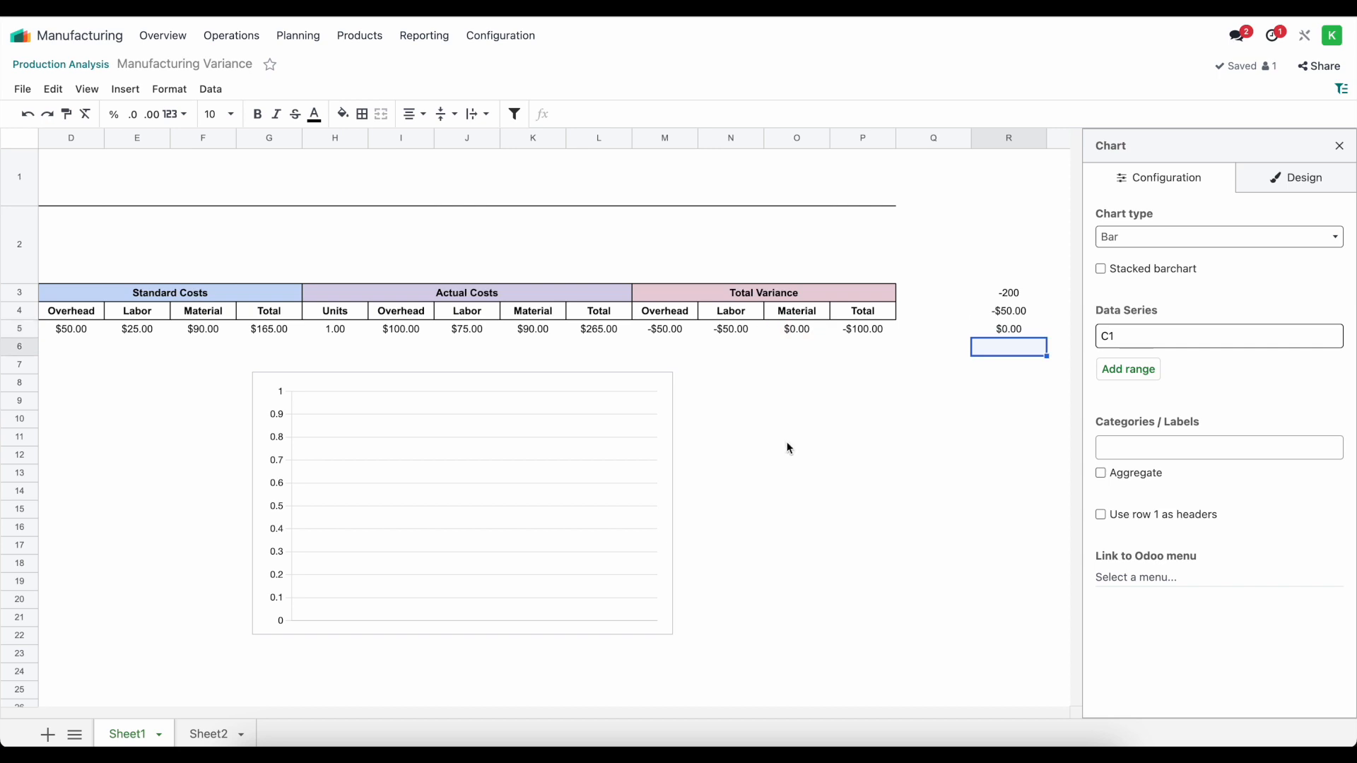
Change the type of the chart below the table to Gauge.
left_click(990, 292)
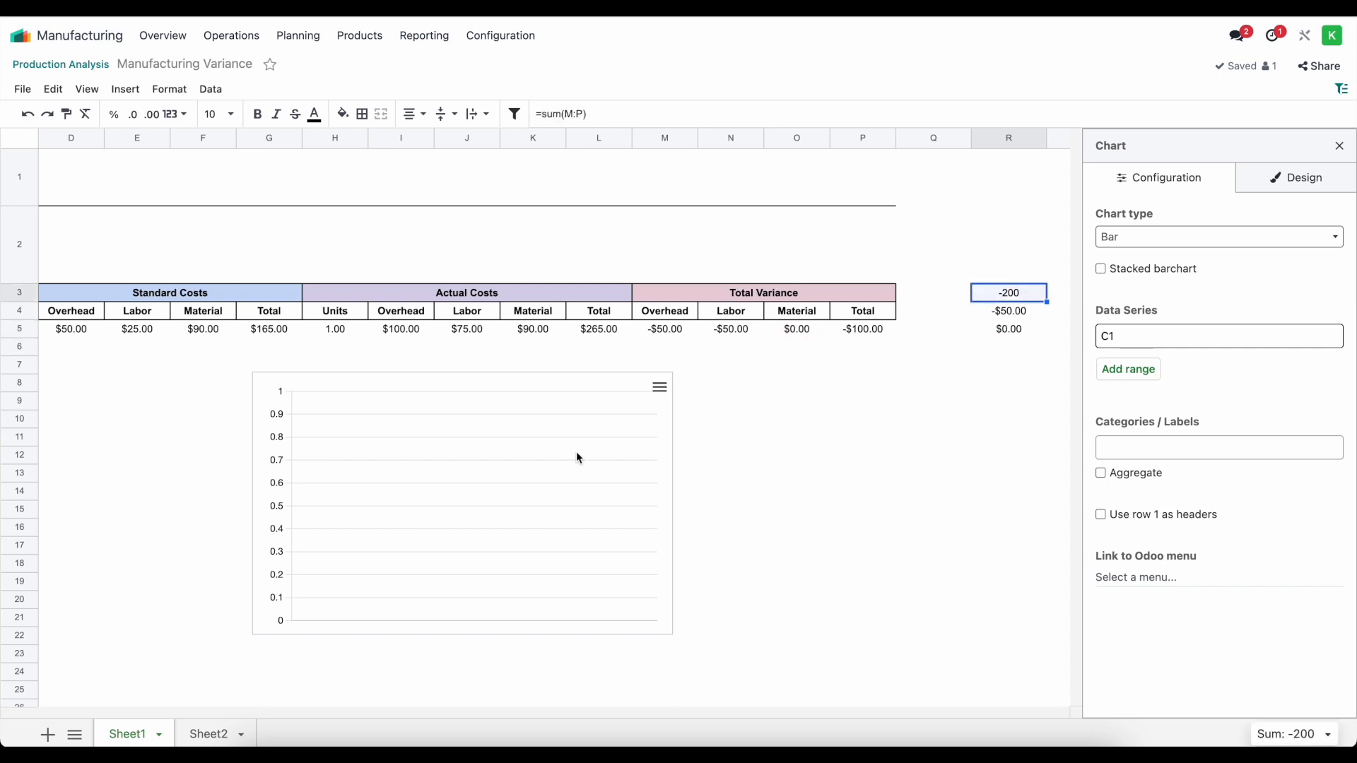
left_click(552, 455)
left_click(1220, 237)
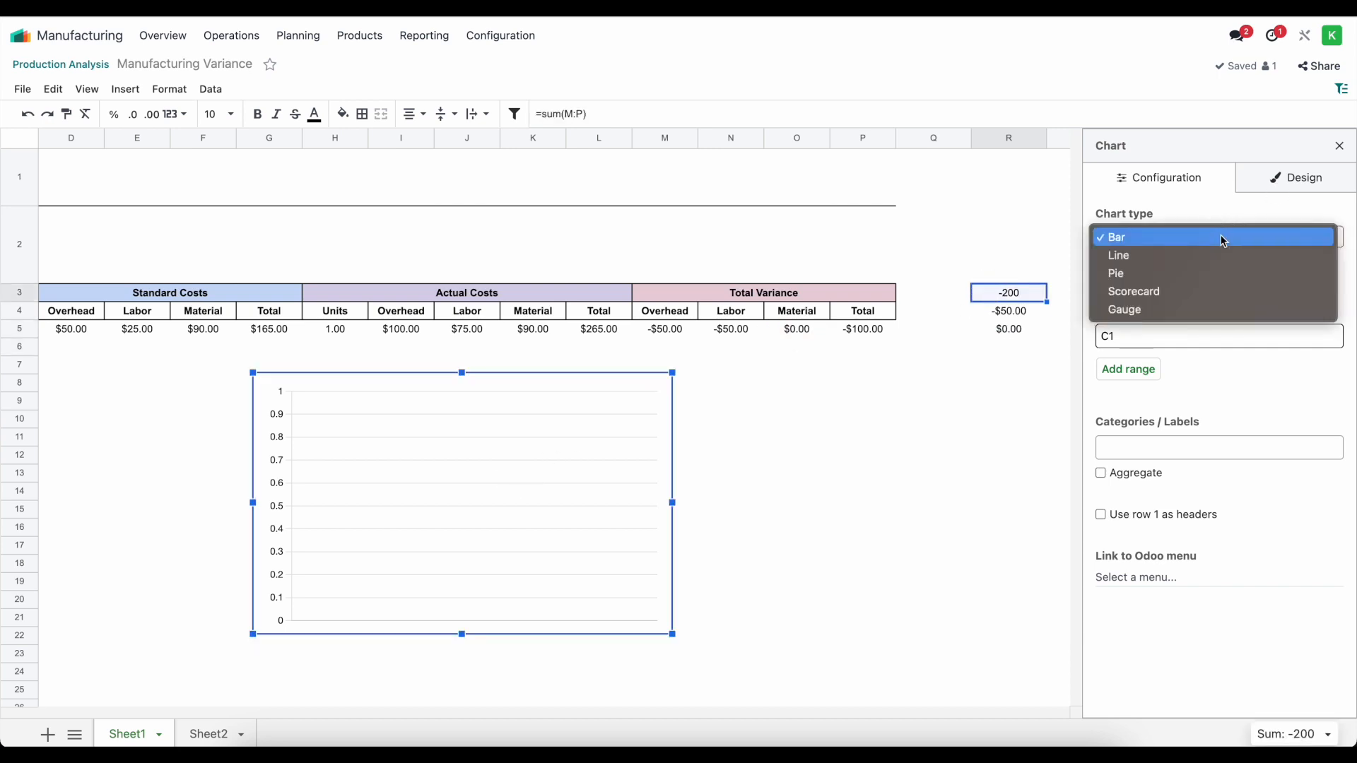
left_click(1190, 319)
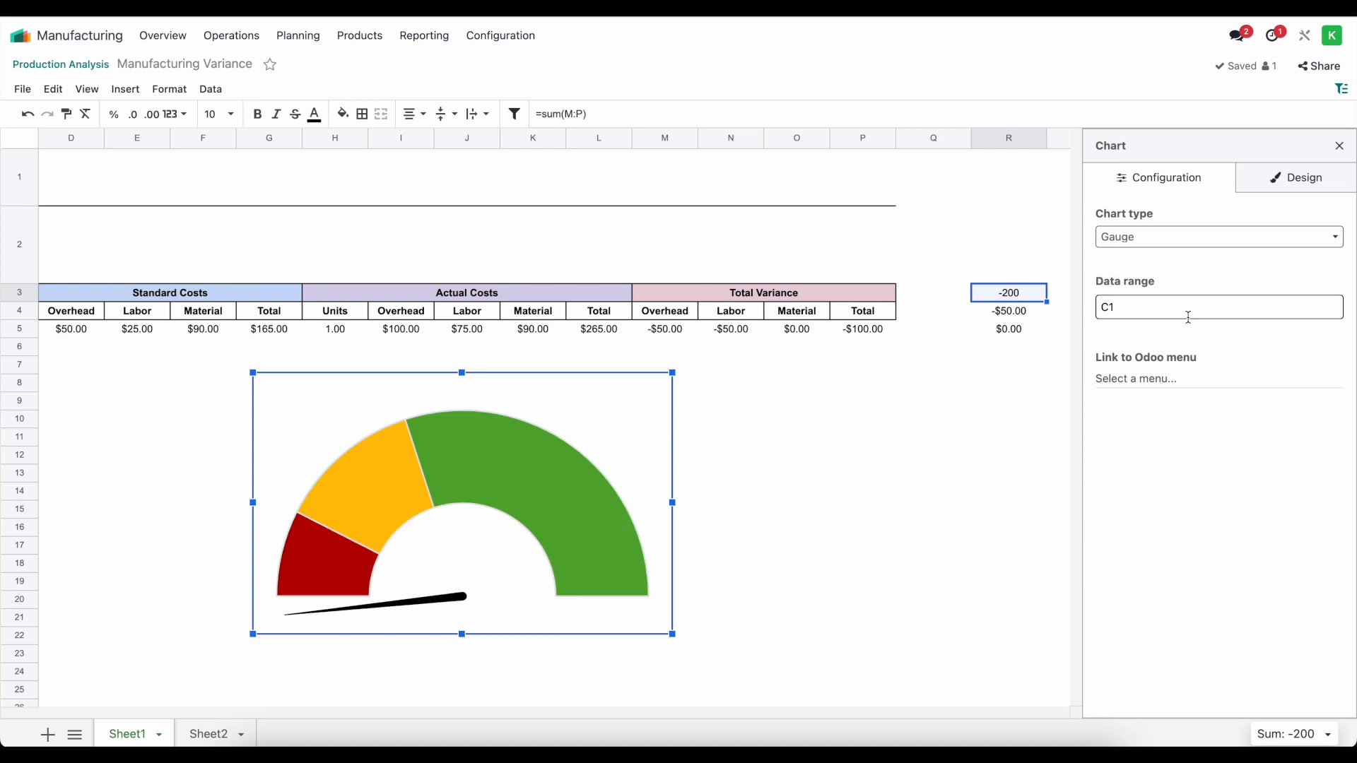
Change the chart below the table to a Scorecard with R3 as its key value, and open its design settings.
left_click(1146, 305)
left_click(1201, 237)
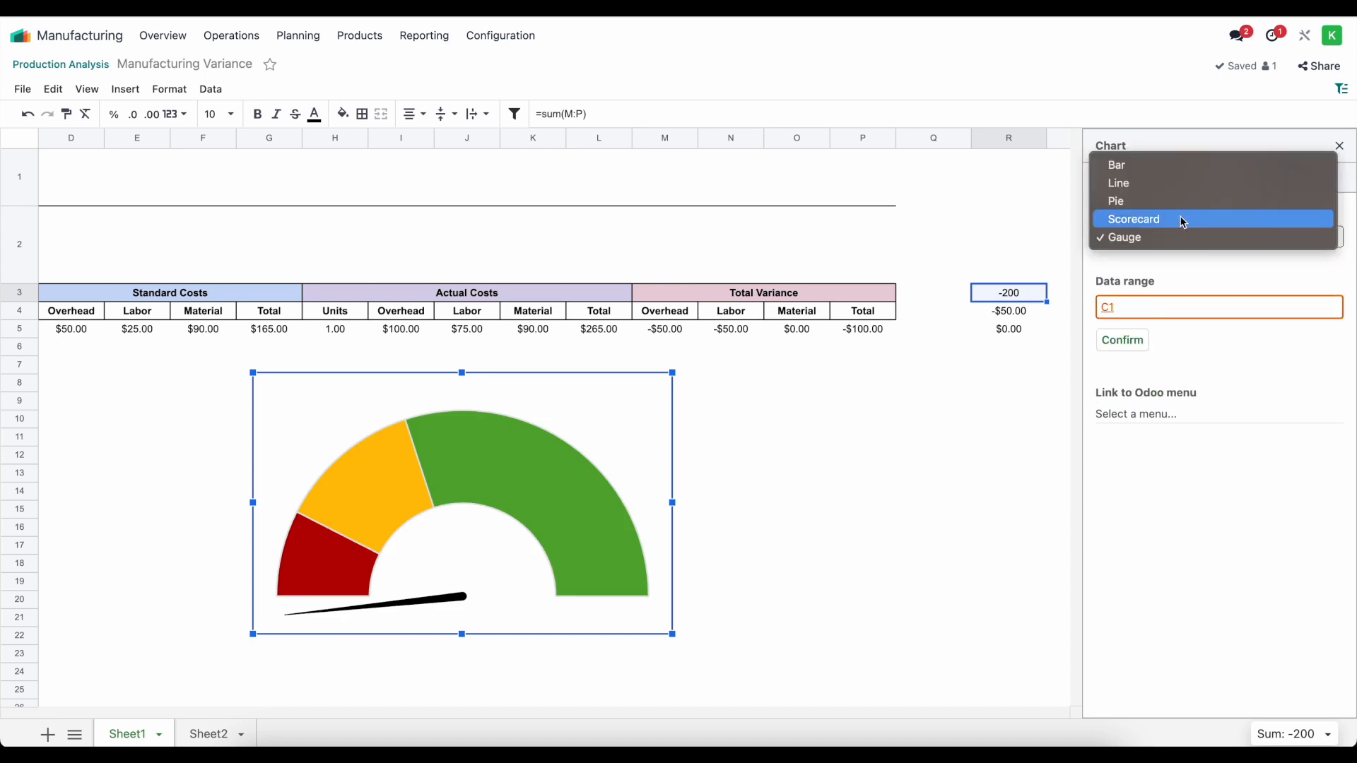
left_click(1161, 266)
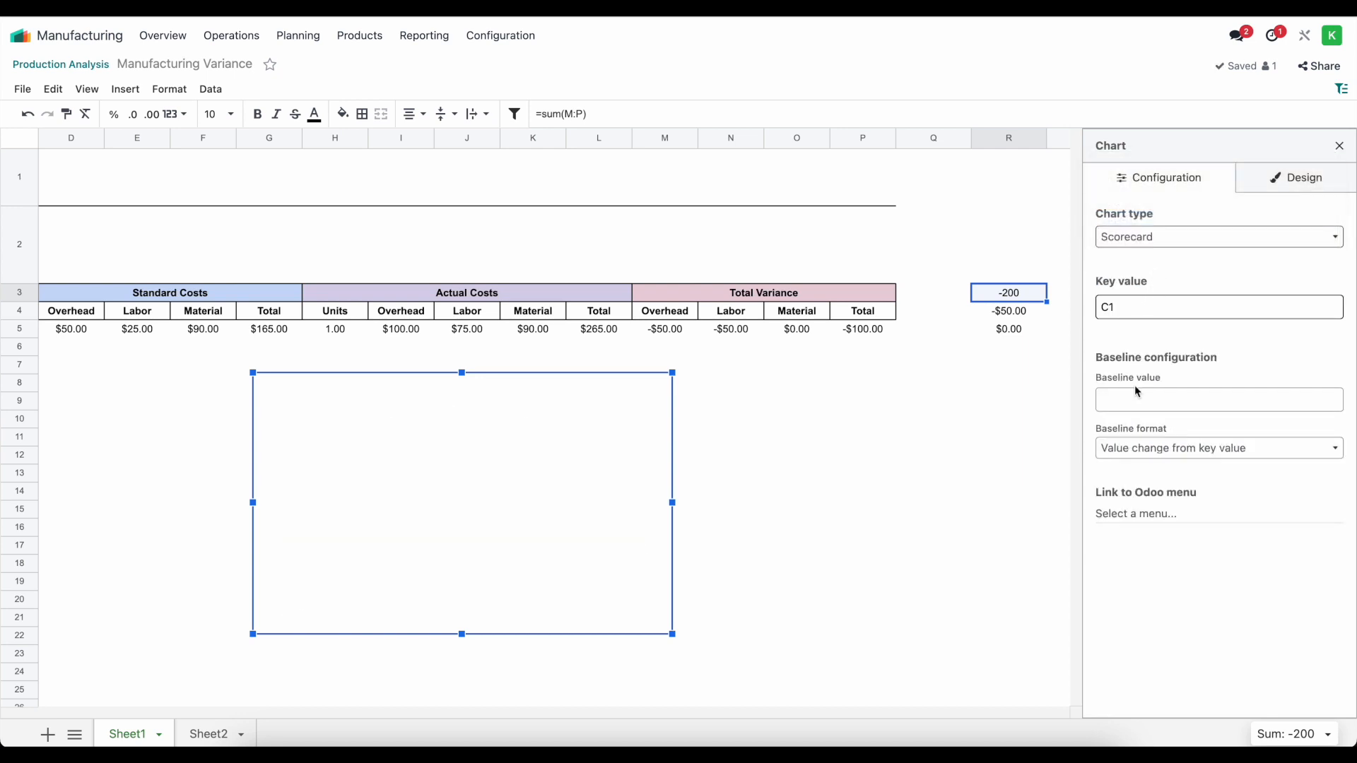
left_click(1136, 306)
left_click(1011, 297)
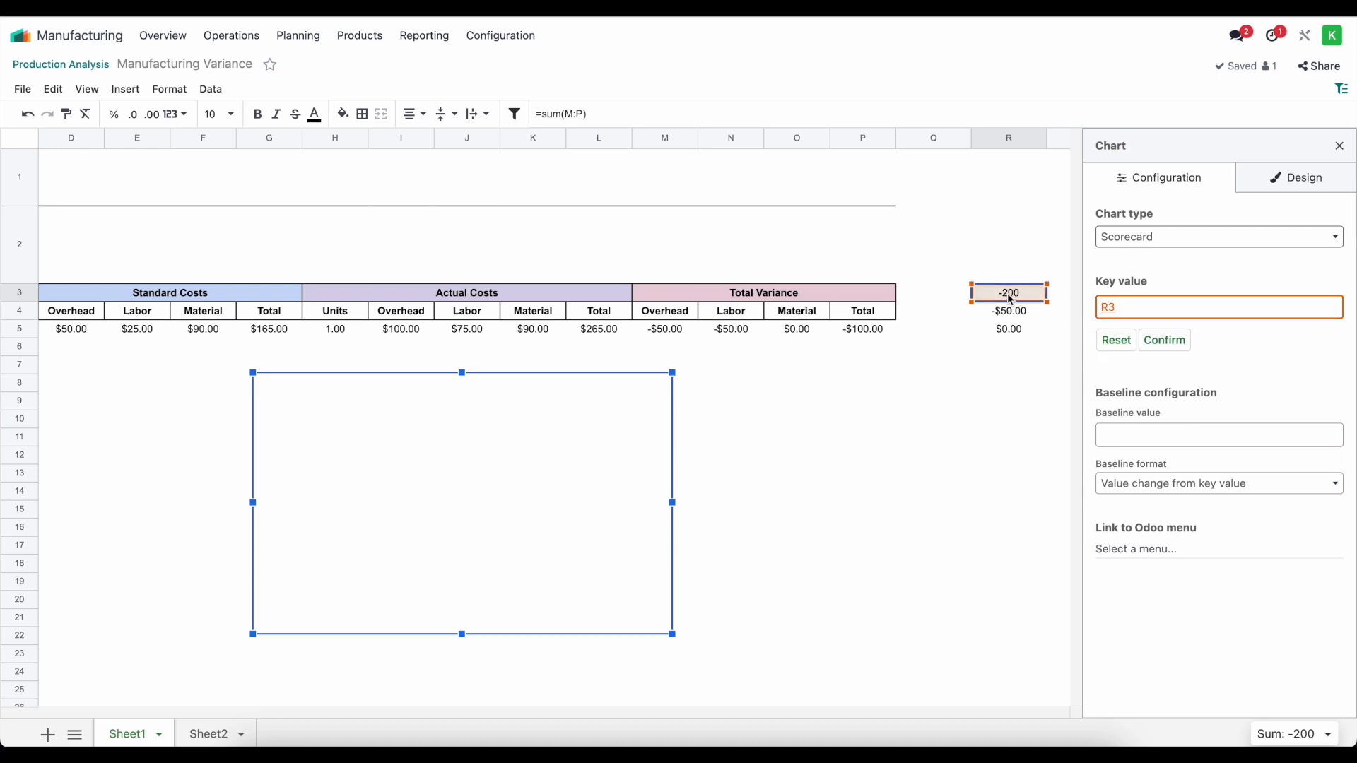
left_click(1163, 340)
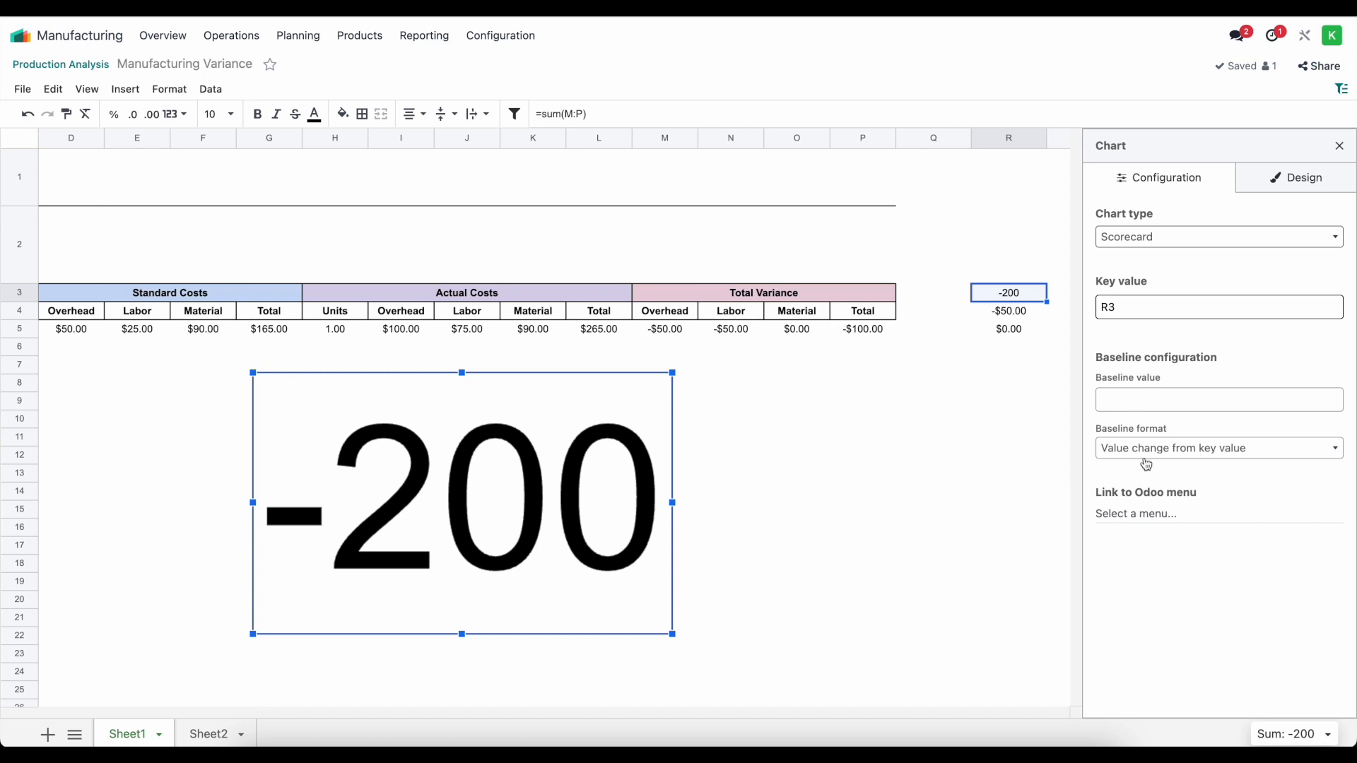
left_click(1260, 189)
left_click(1139, 373)
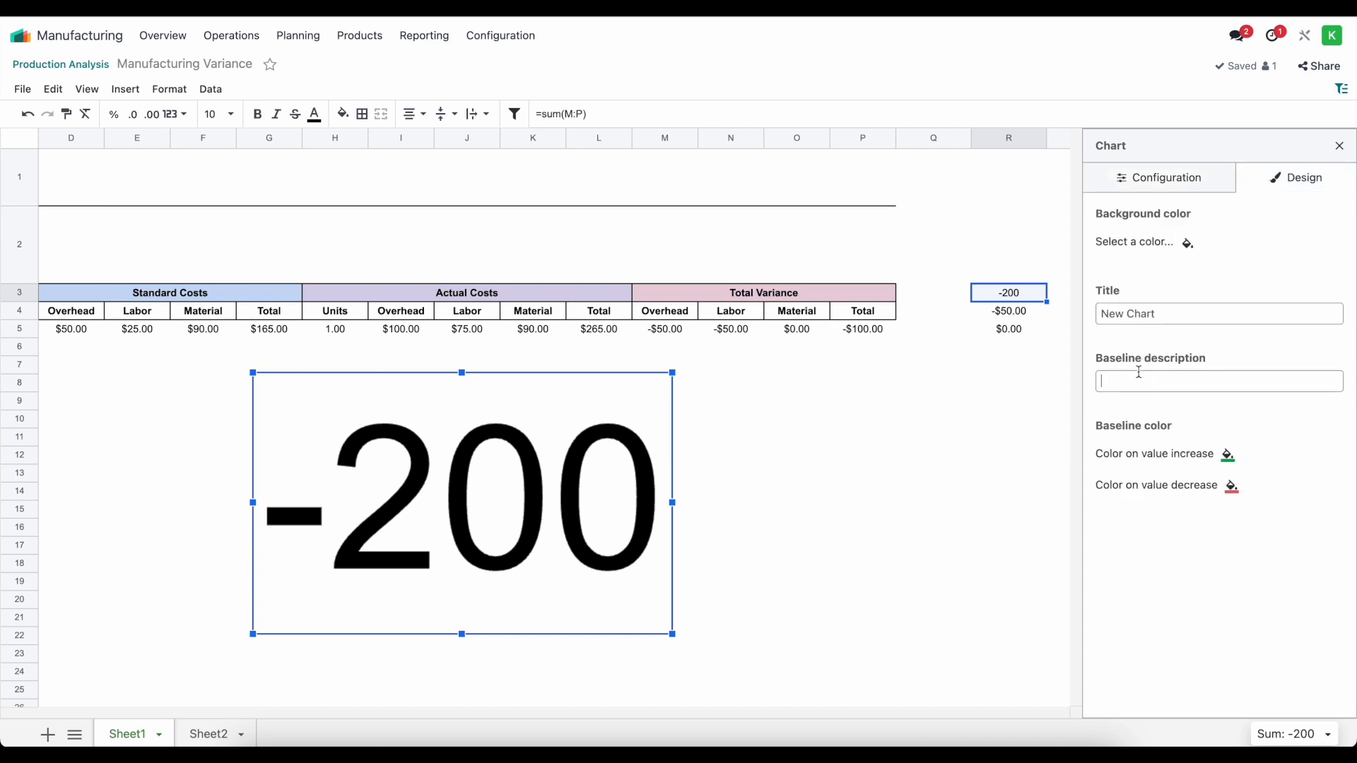
Replace the formula in cell R3 with a sum of the Overhead variance column from M5 downward.
double_click(1007, 292)
key("ctrl+a")
type("=sum(")
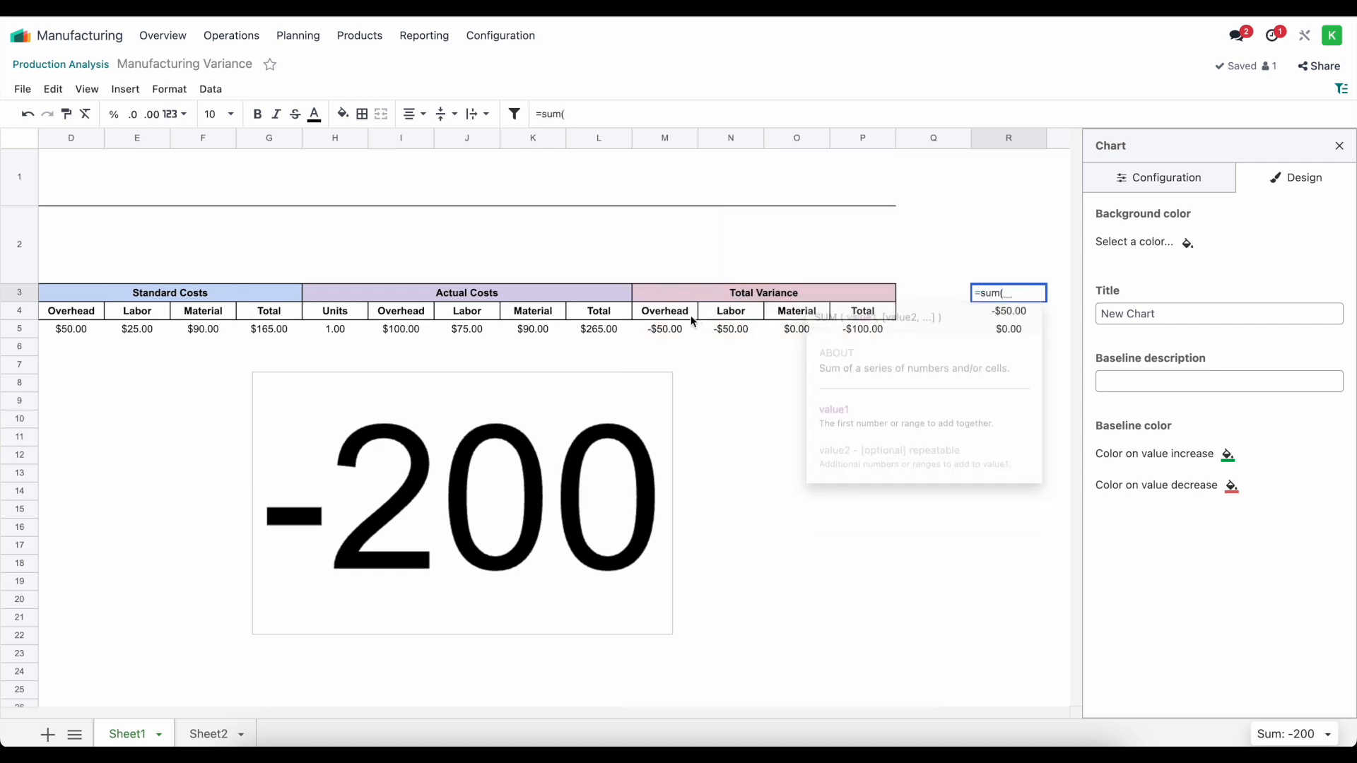
left_click_drag(685, 330, 685, 479)
type(")")
key("Return")
Title the scorecard "Overhead Variance" and close its chart settings.
triple_click(1133, 315)
type("Overhead Variance")
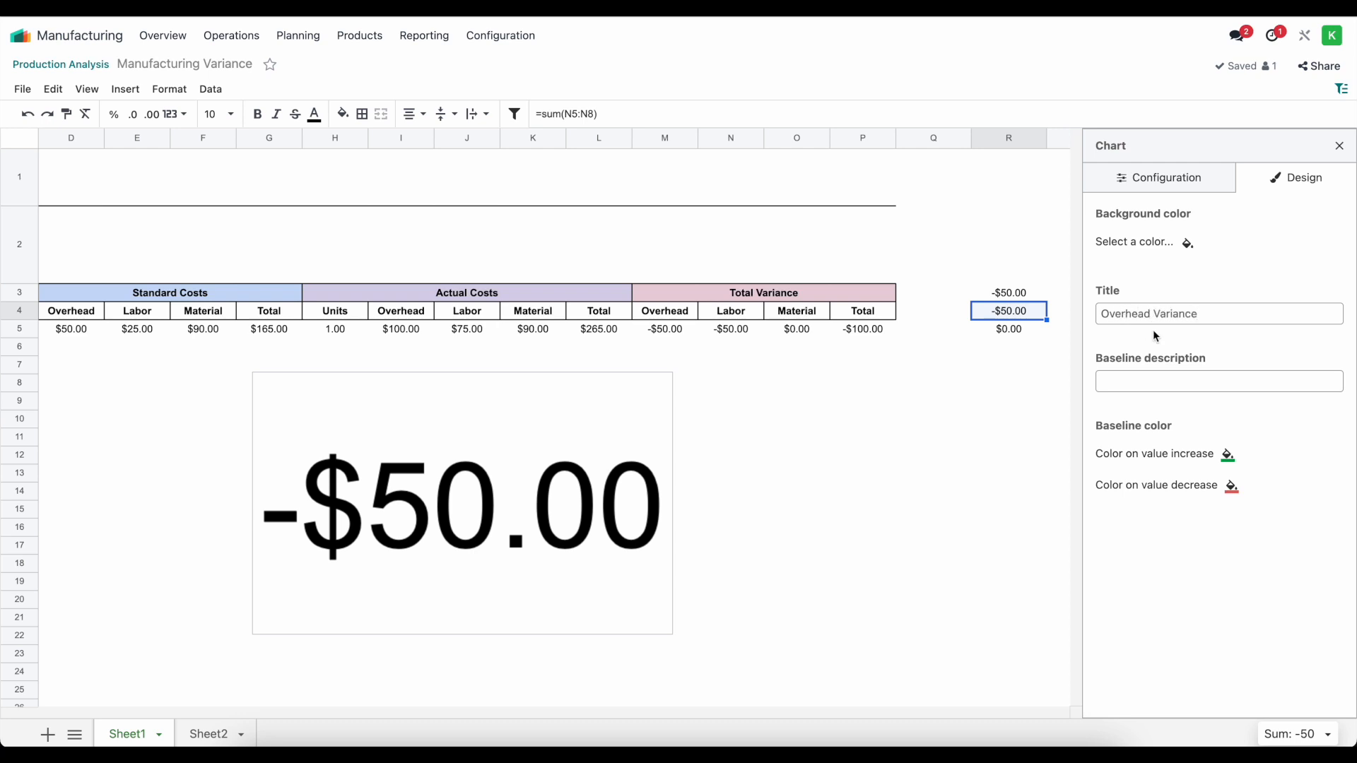
left_click(1209, 287)
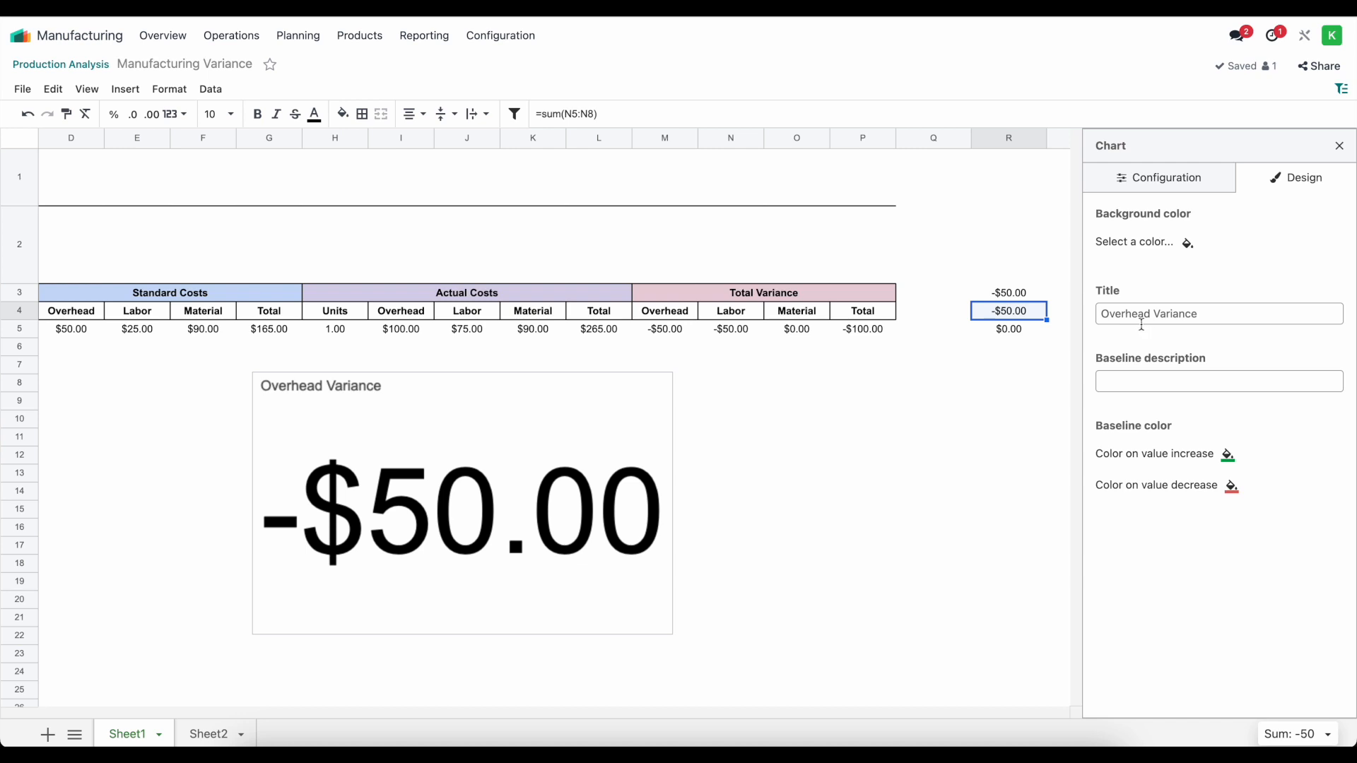
left_click(1167, 186)
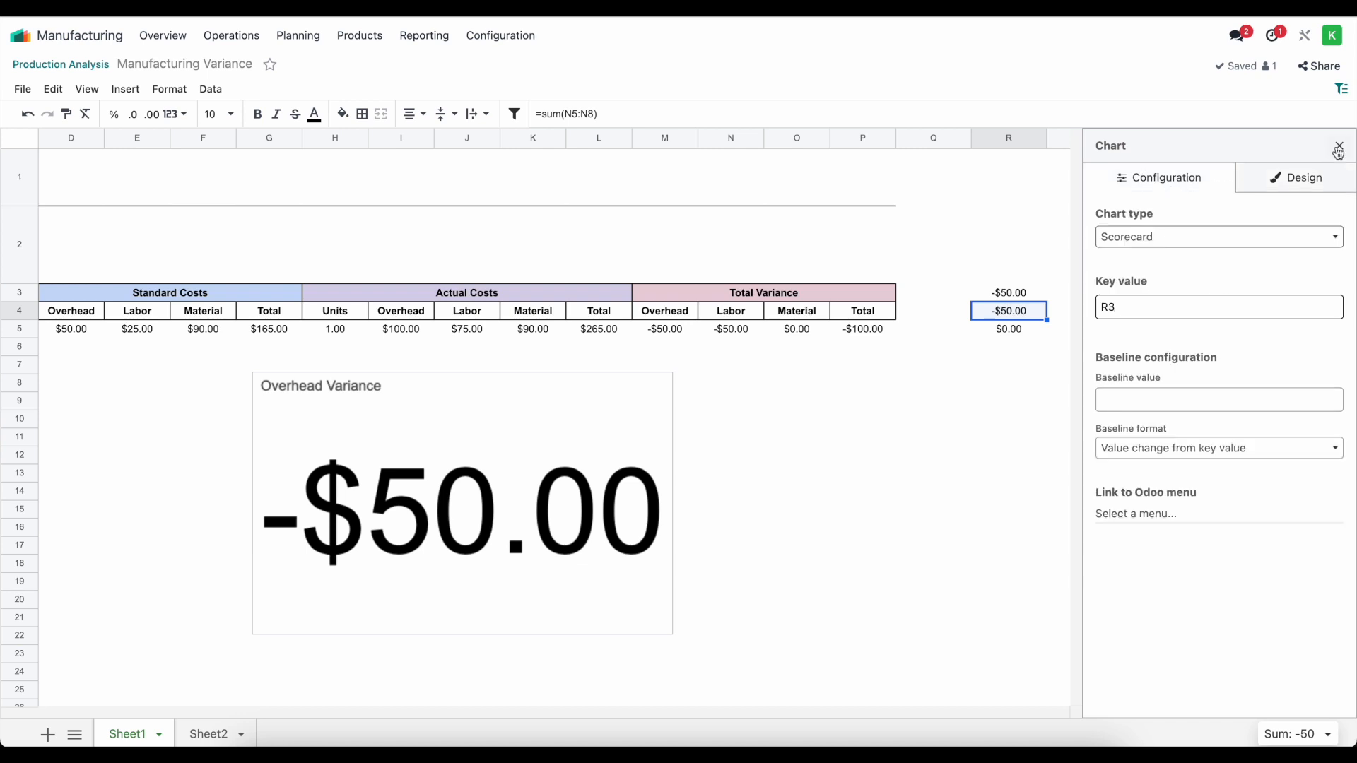
left_click(1338, 149)
Shrink the Overhead Variance scorecard and place it in rows 1–2 above the Product and Standard Costs headers, starting in column B.
left_click(805, 407)
left_click(705, 426)
left_click_drag(798, 634, 624, 470)
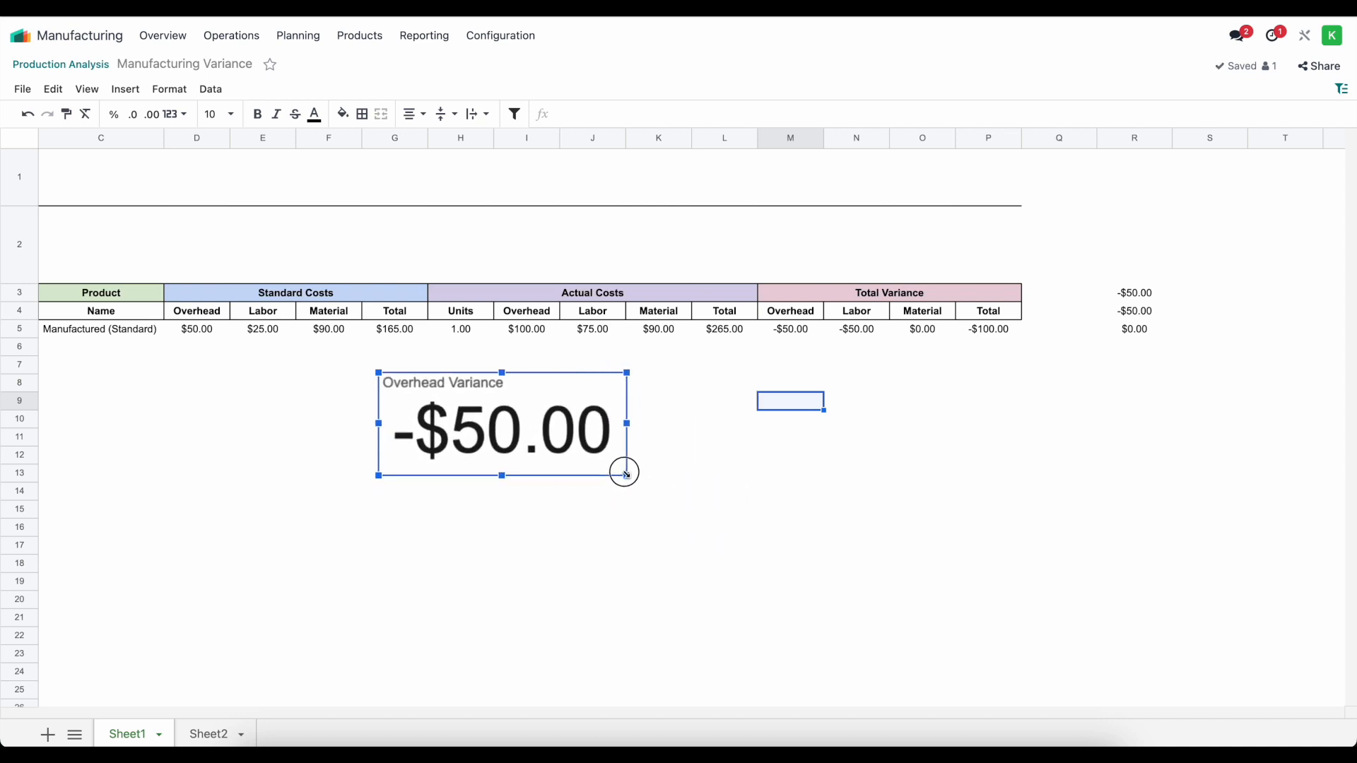
left_click_drag(586, 411, 182, 212)
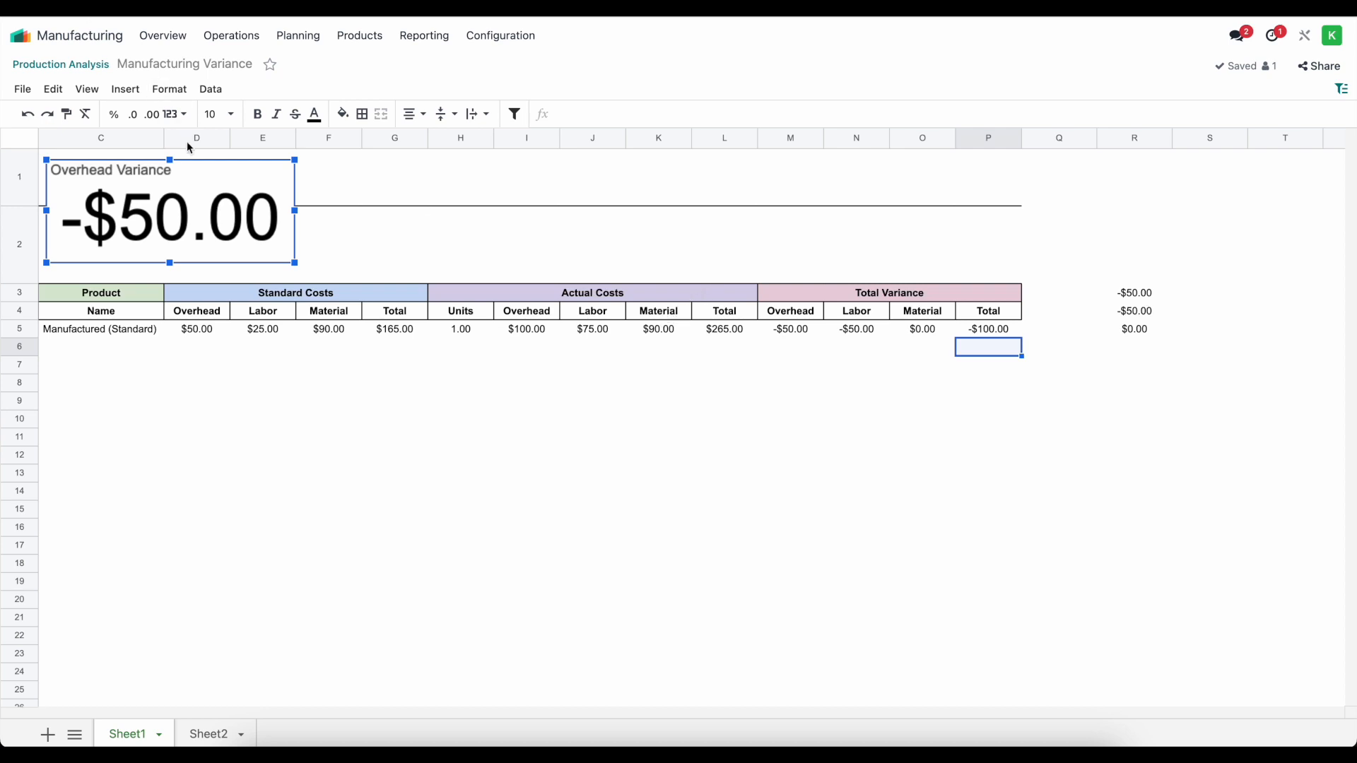
left_click_drag(135, 177, 130, 177)
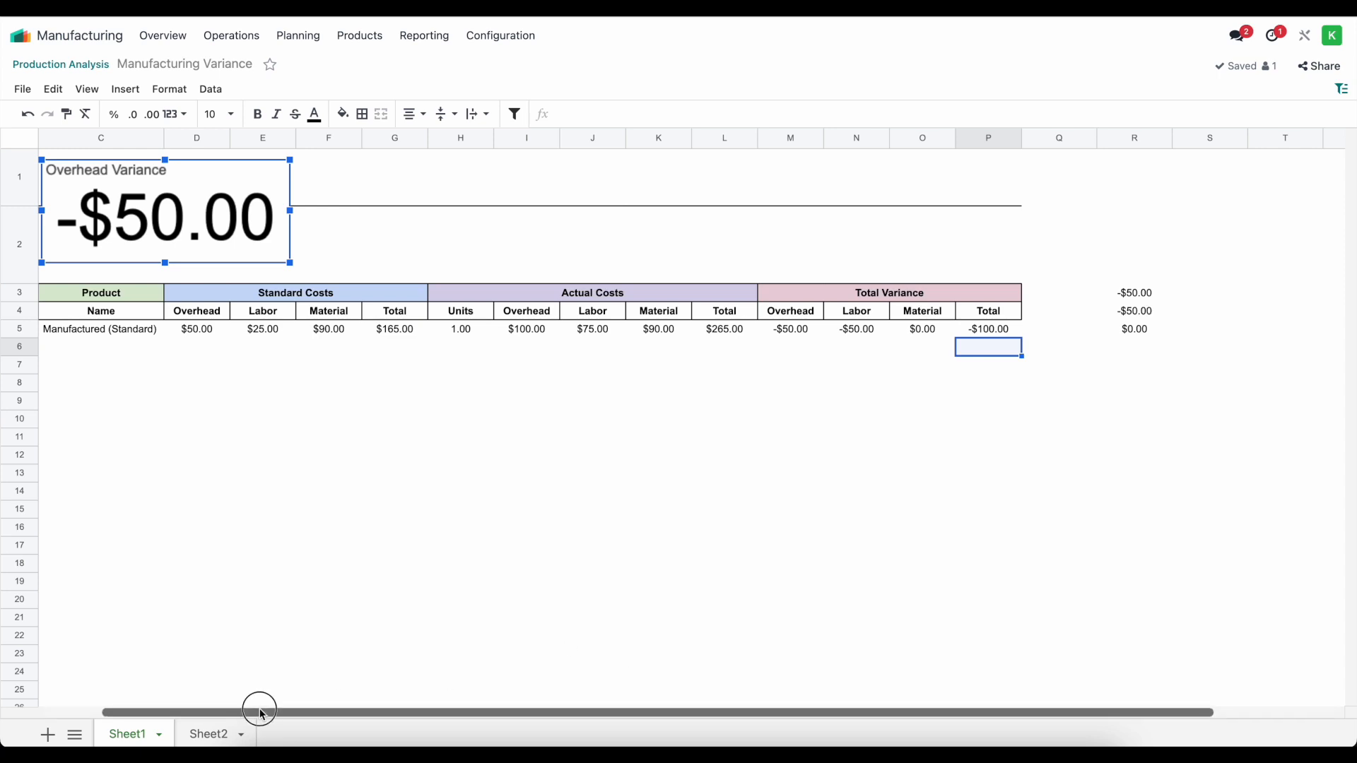
left_click_drag(259, 711, 170, 711)
left_click_drag(303, 206, 249, 209)
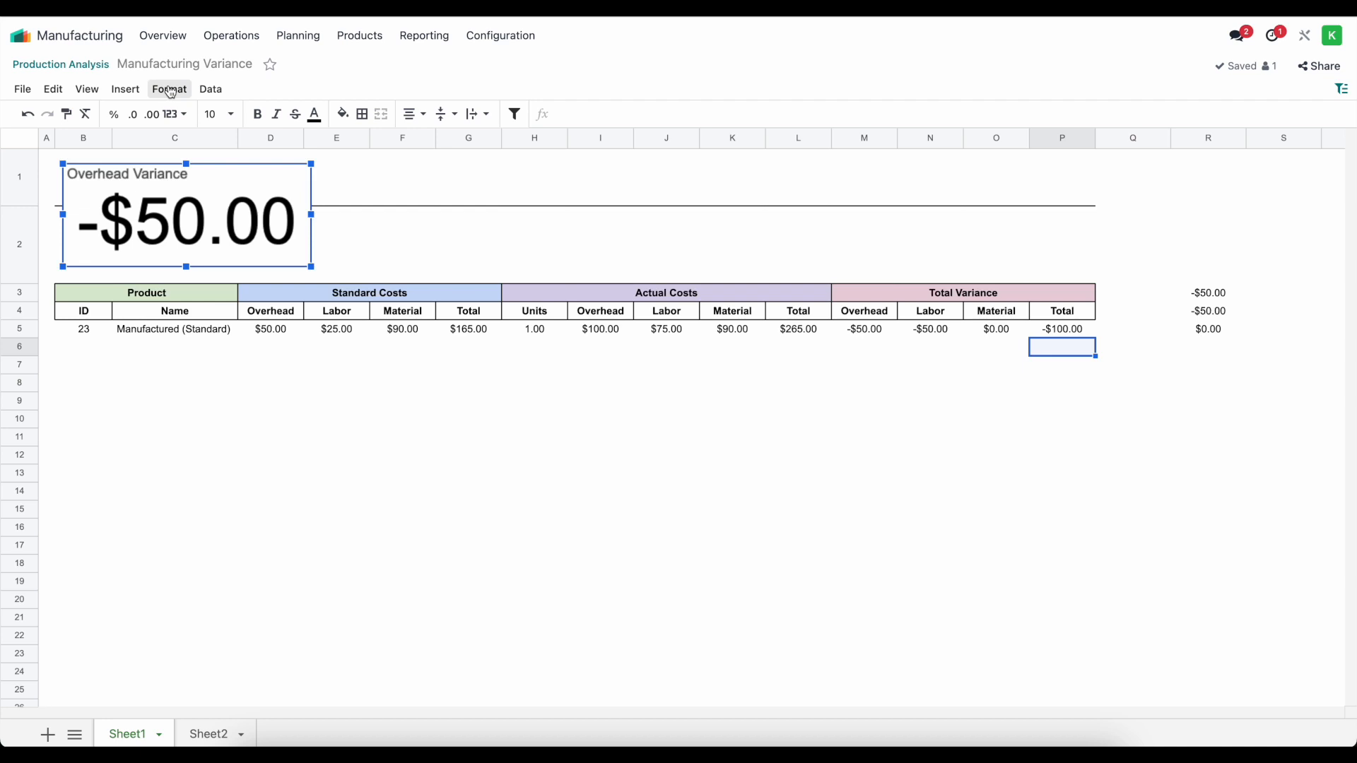
Insert a second chart in Sheet1 and set its type to Scorecard.
left_click(131, 94)
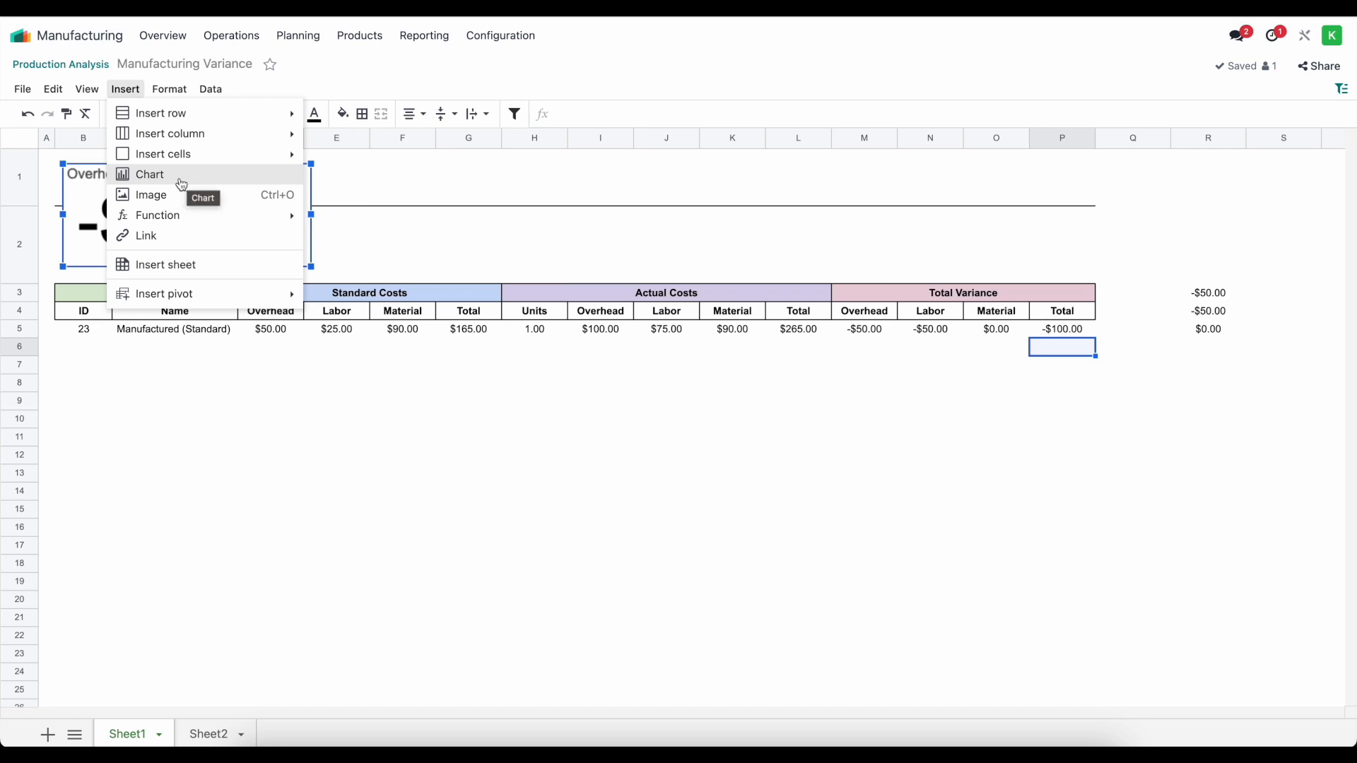
left_click(188, 184)
left_click(1190, 236)
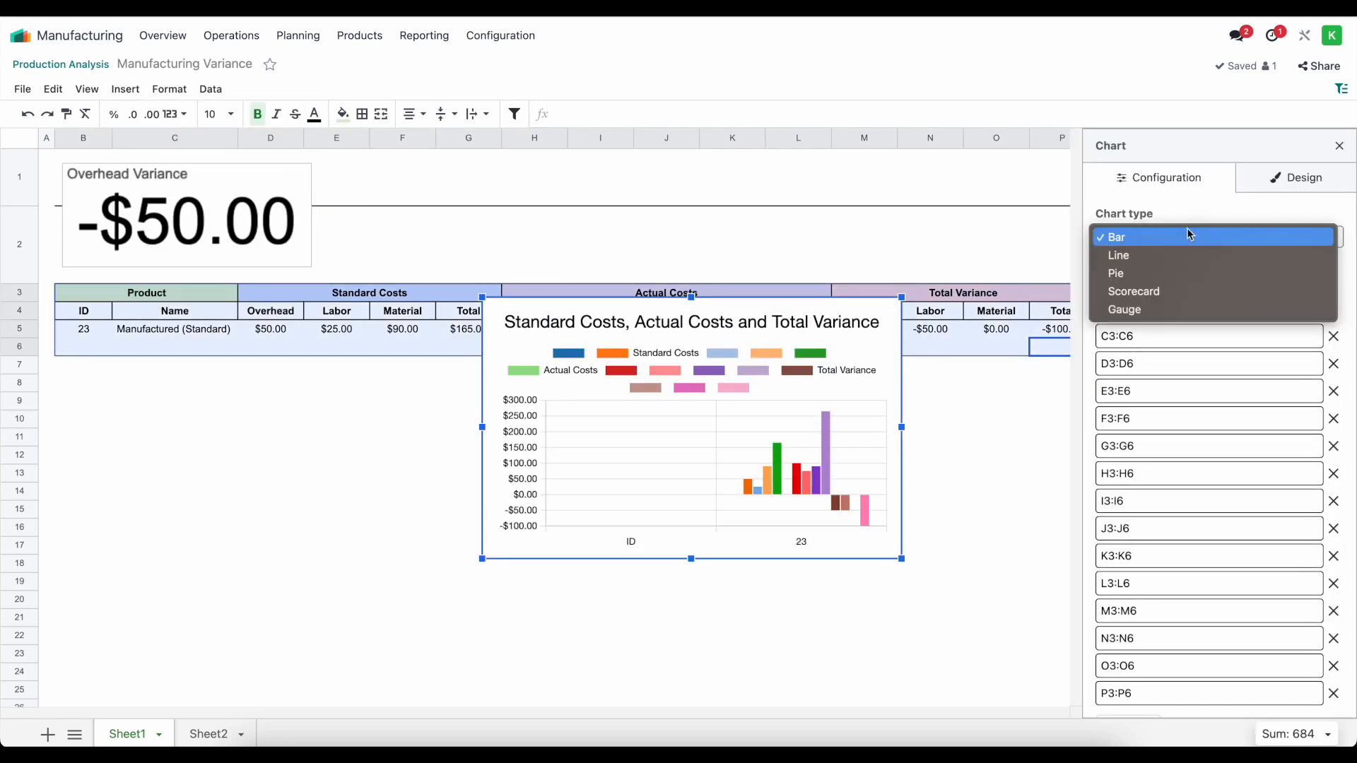
left_click(1172, 292)
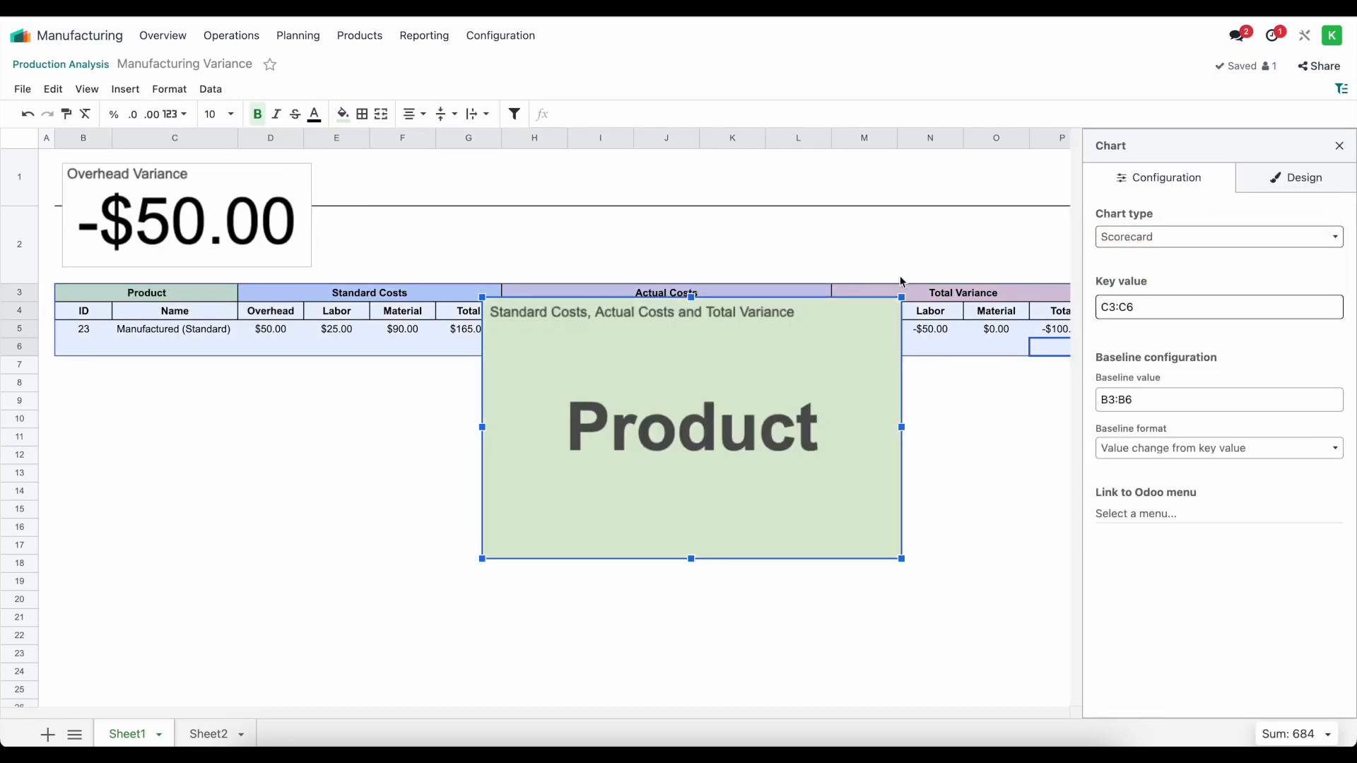
Set the new scorecard's key value to R4 and clear its baseline value.
left_click(1194, 304)
key("ctrl+shift+Left")
key("ctrl+shift+Left")
key("BackSpace")
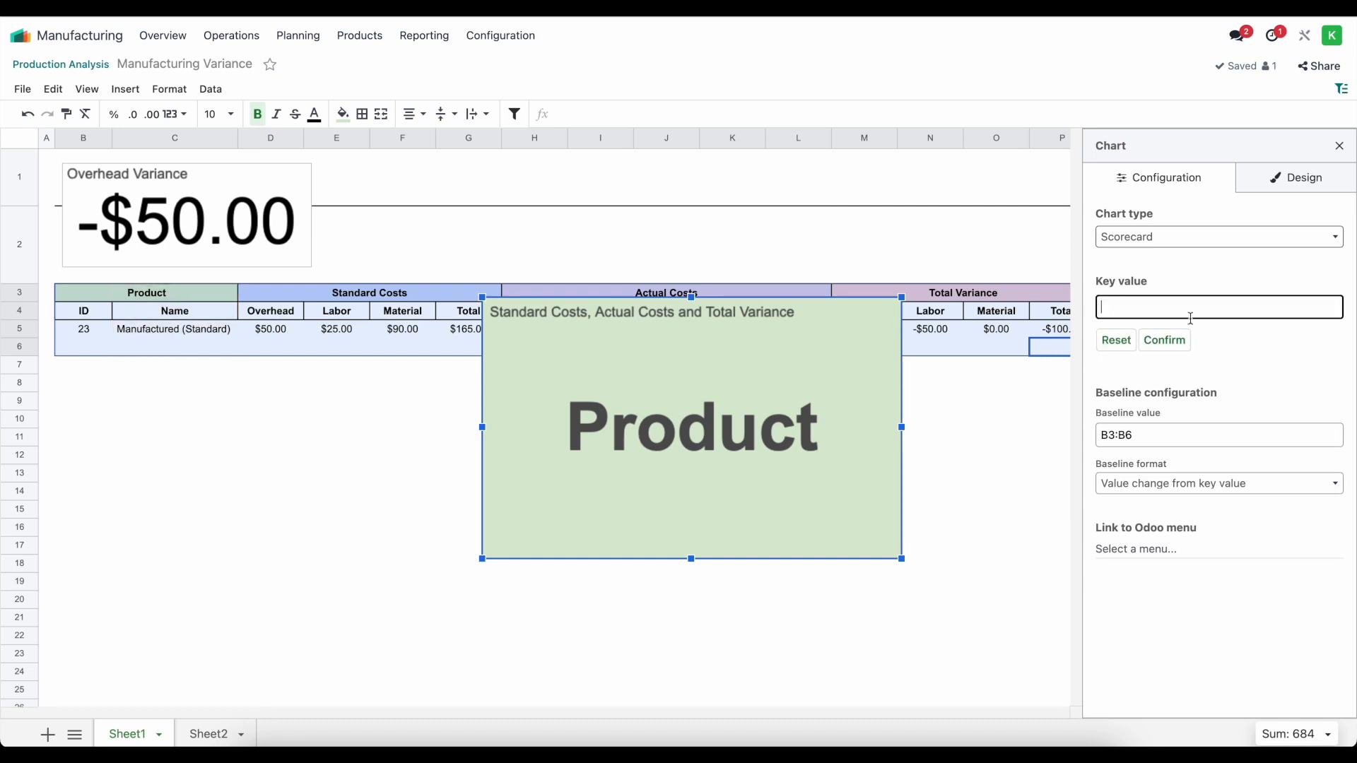
left_click(1160, 350)
scroll(821, 679, "right", 5)
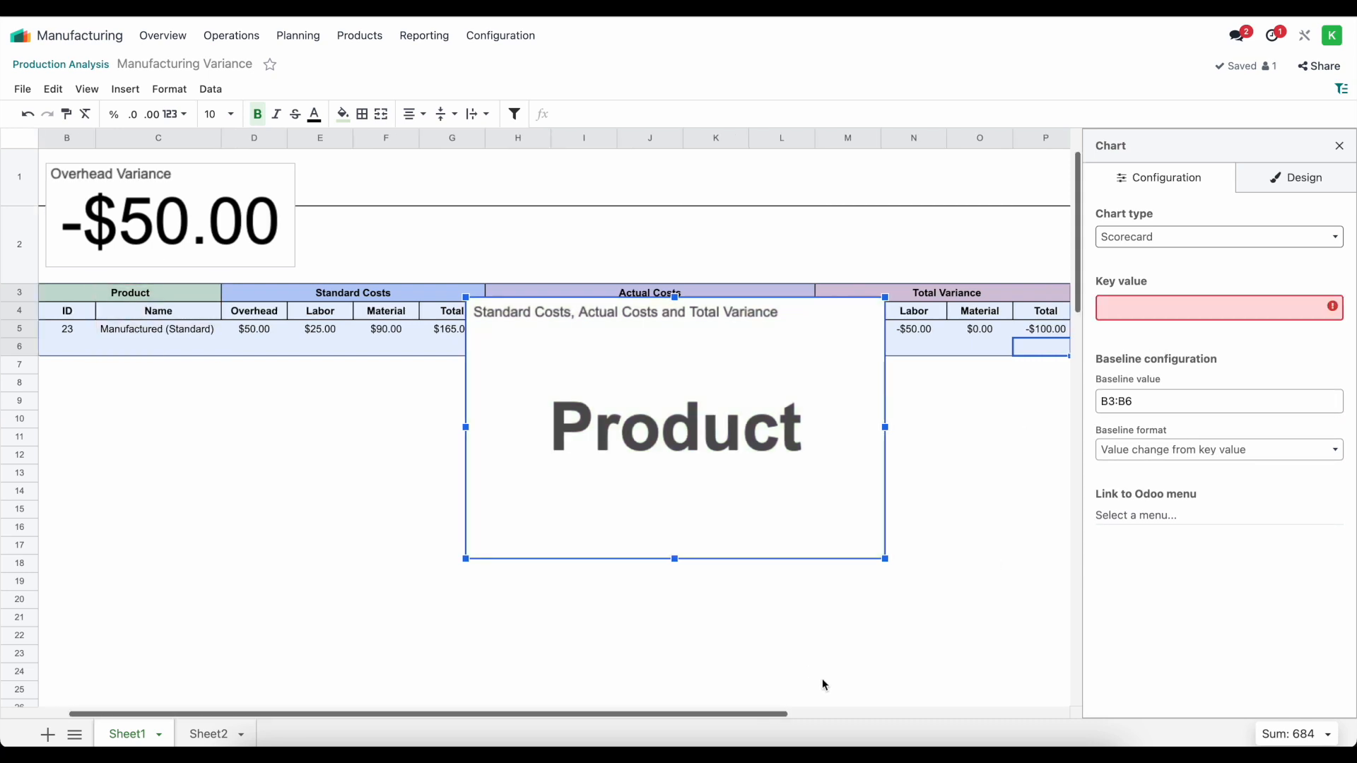
left_click(1110, 309)
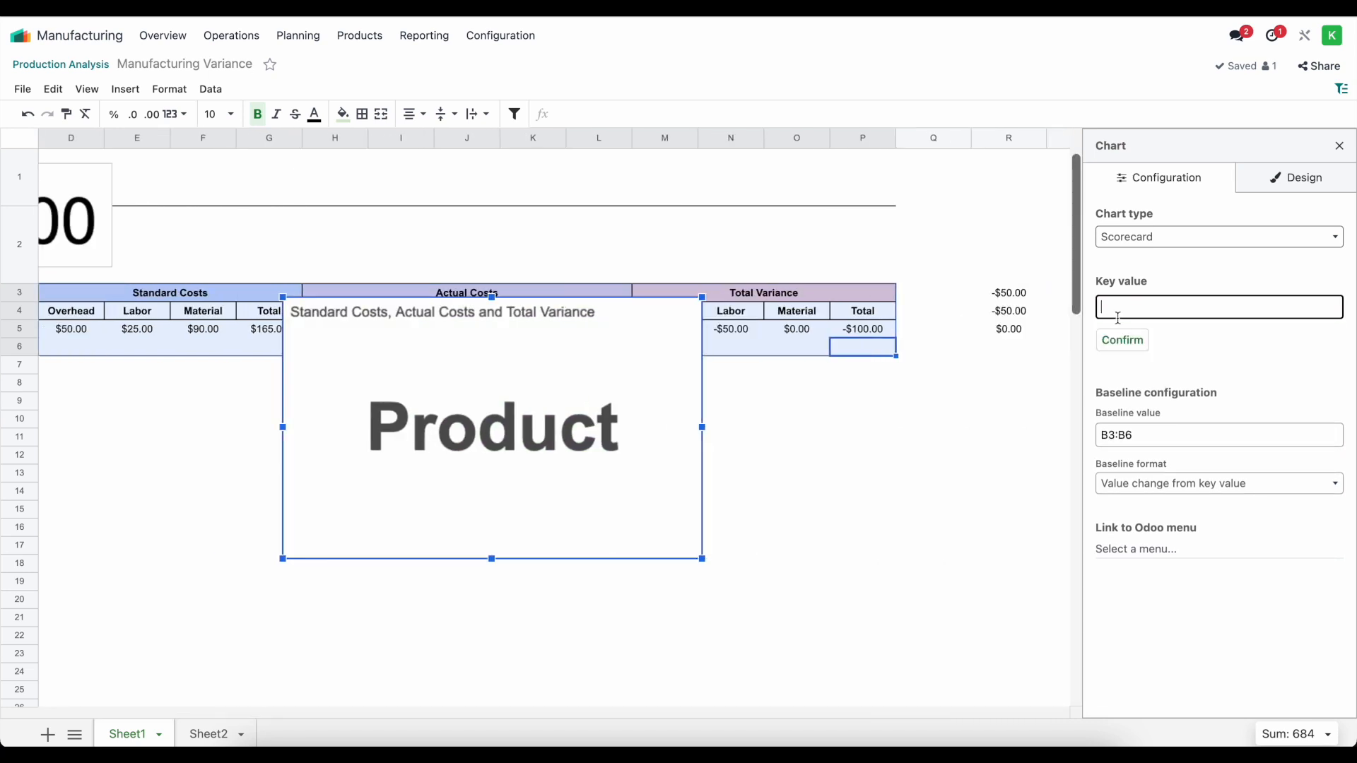
left_click(1018, 312)
left_click(1160, 340)
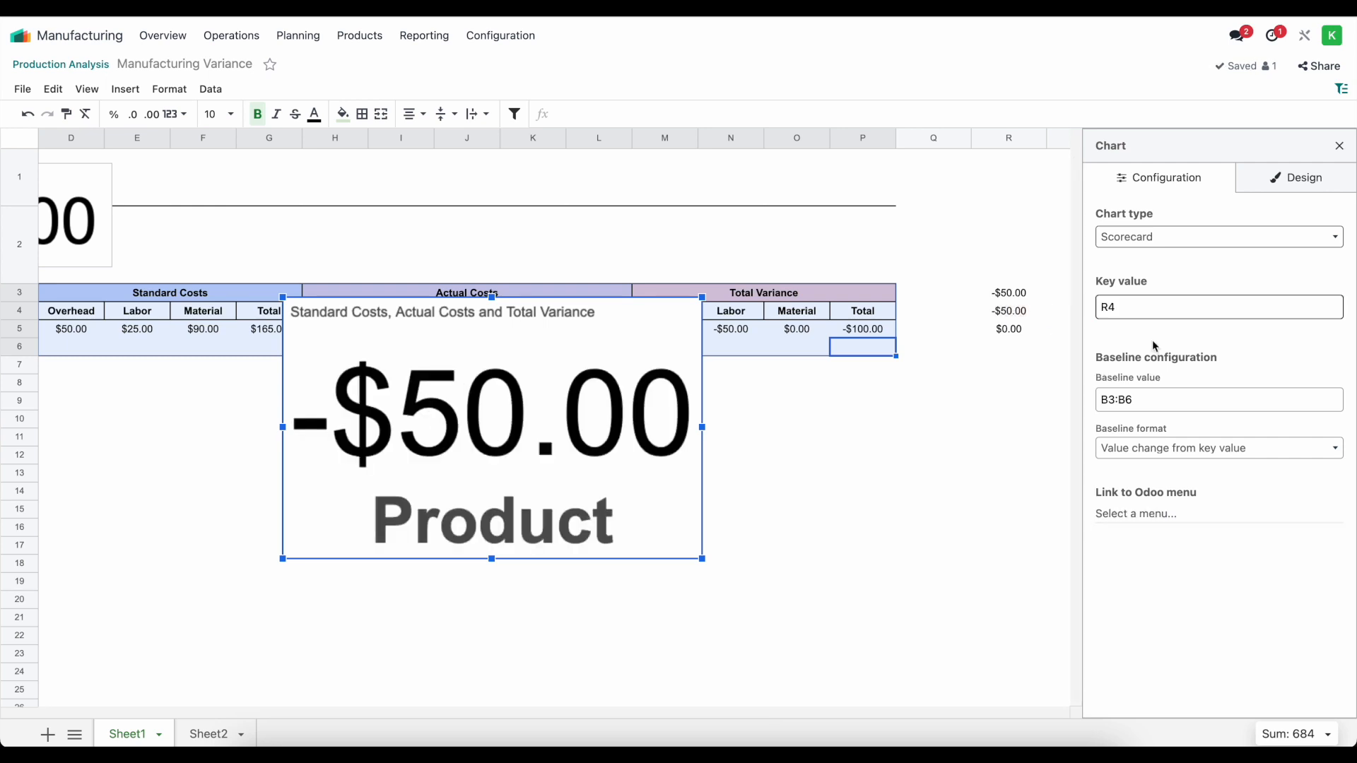
left_click(1149, 400)
key("BackSpace")
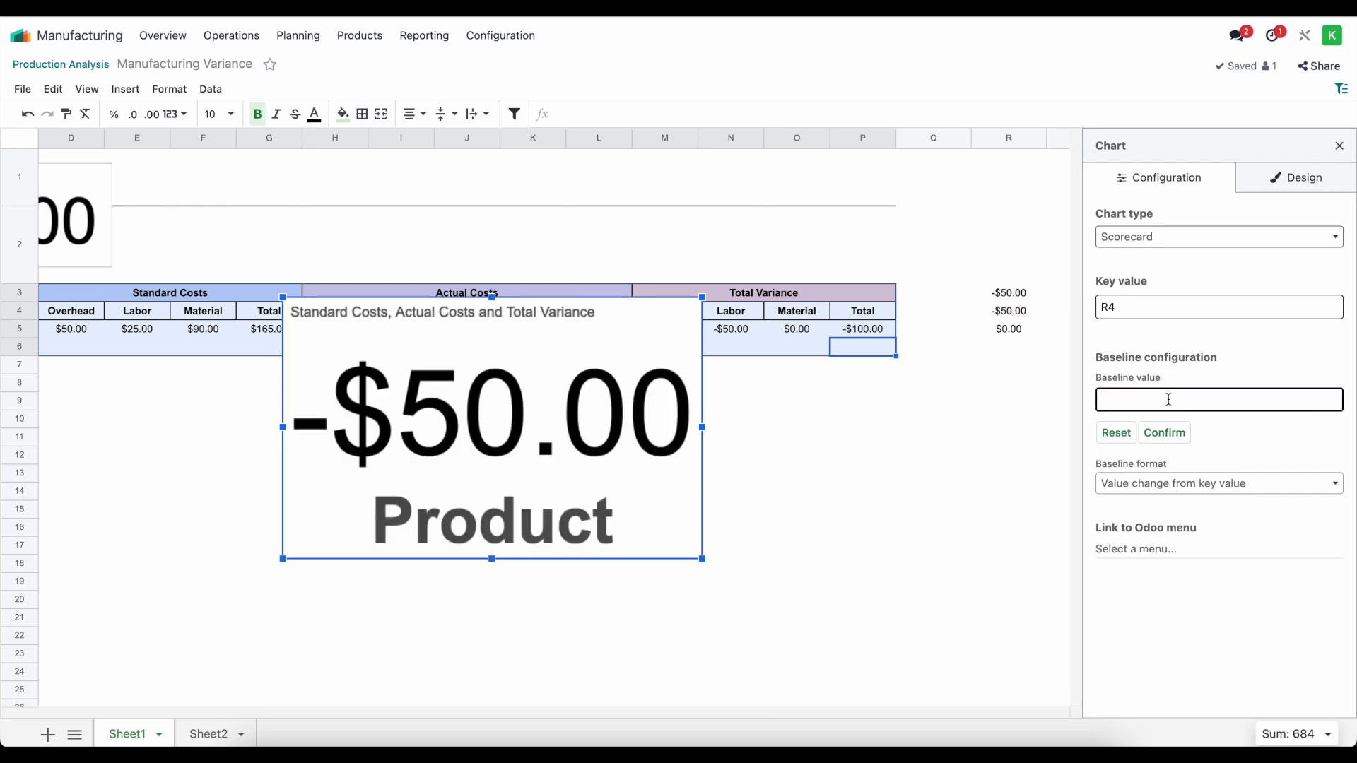
left_click(1165, 433)
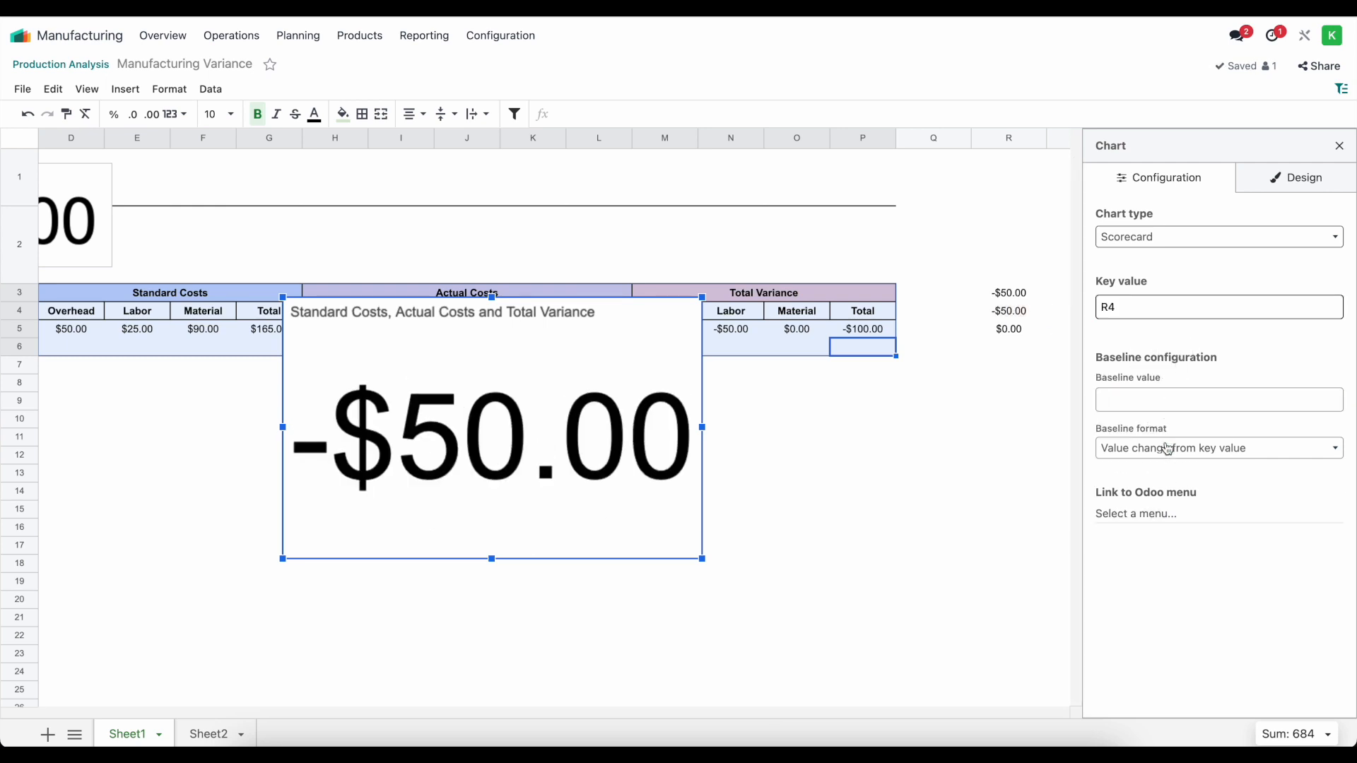
Replace the second scorecard's title with "Labor Variance".
left_click(1276, 182)
triple_click(1155, 318)
key("BackSpace")
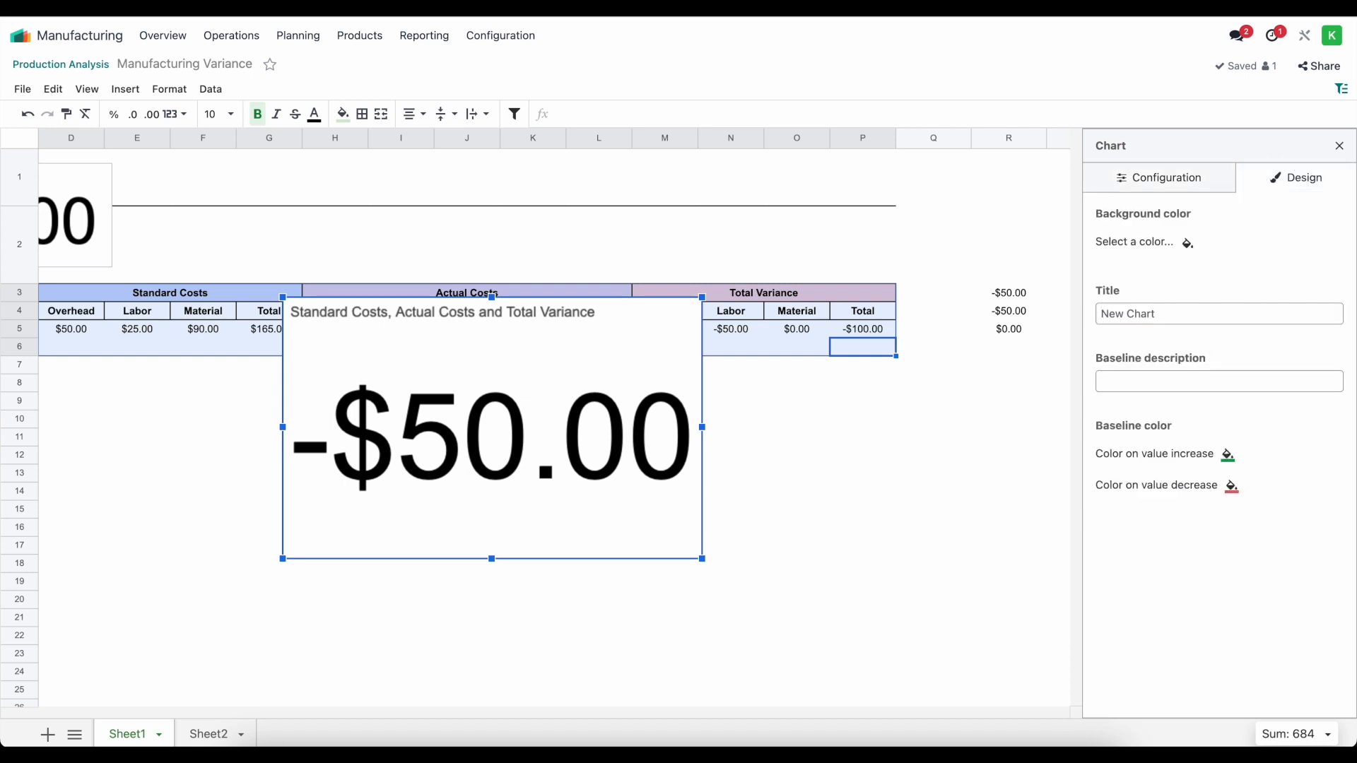
type("Labor Variance")
left_click(1244, 297)
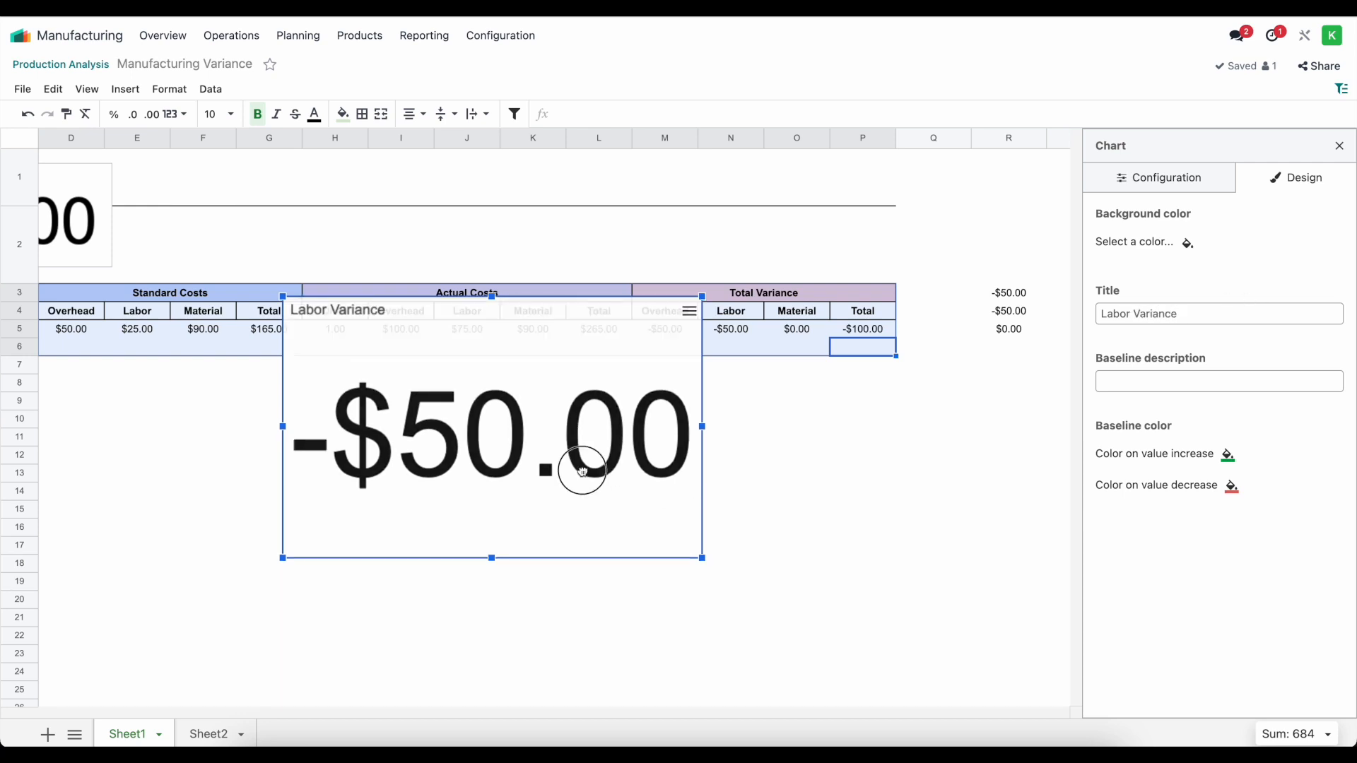
Shrink the Labor Variance scorecard to match the Overhead Variance one and place it beside it above the table.
left_click_drag(700, 558, 557, 431)
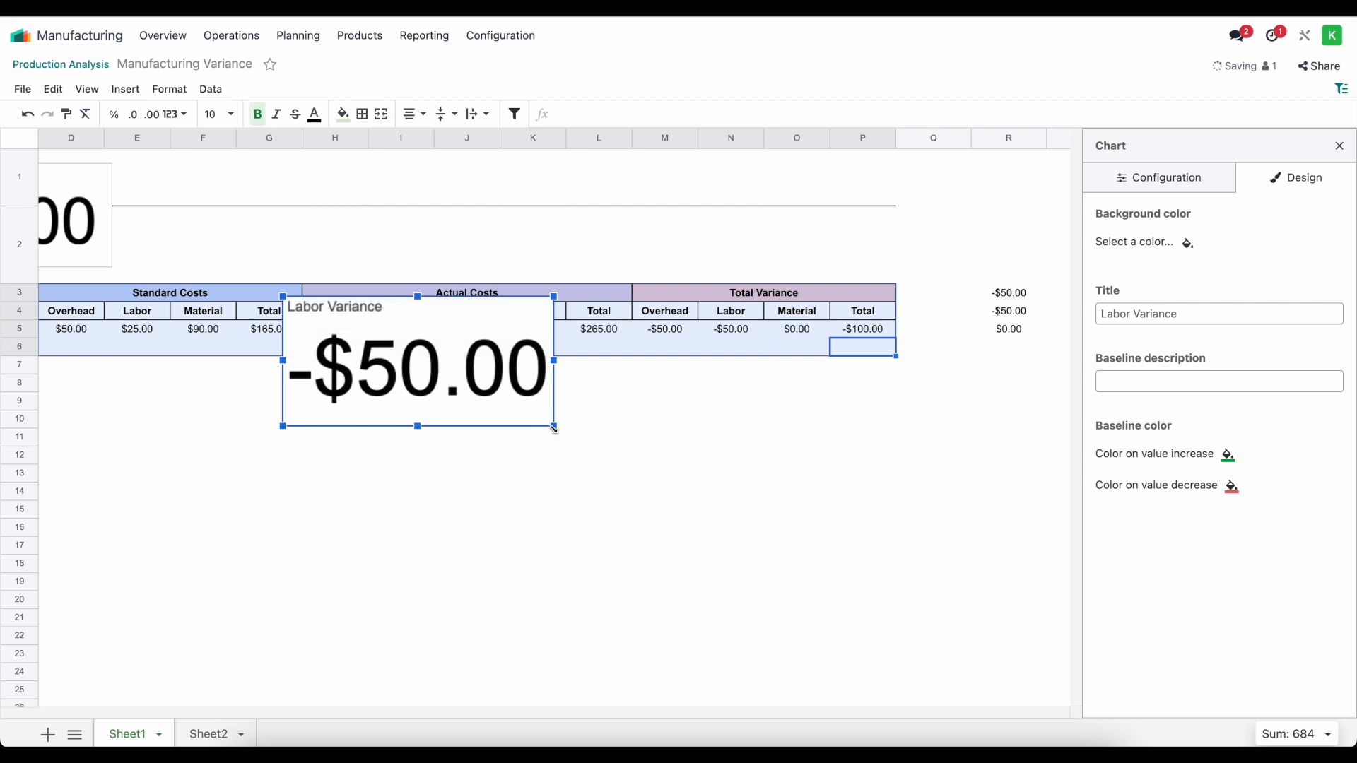
left_click_drag(472, 389, 319, 256)
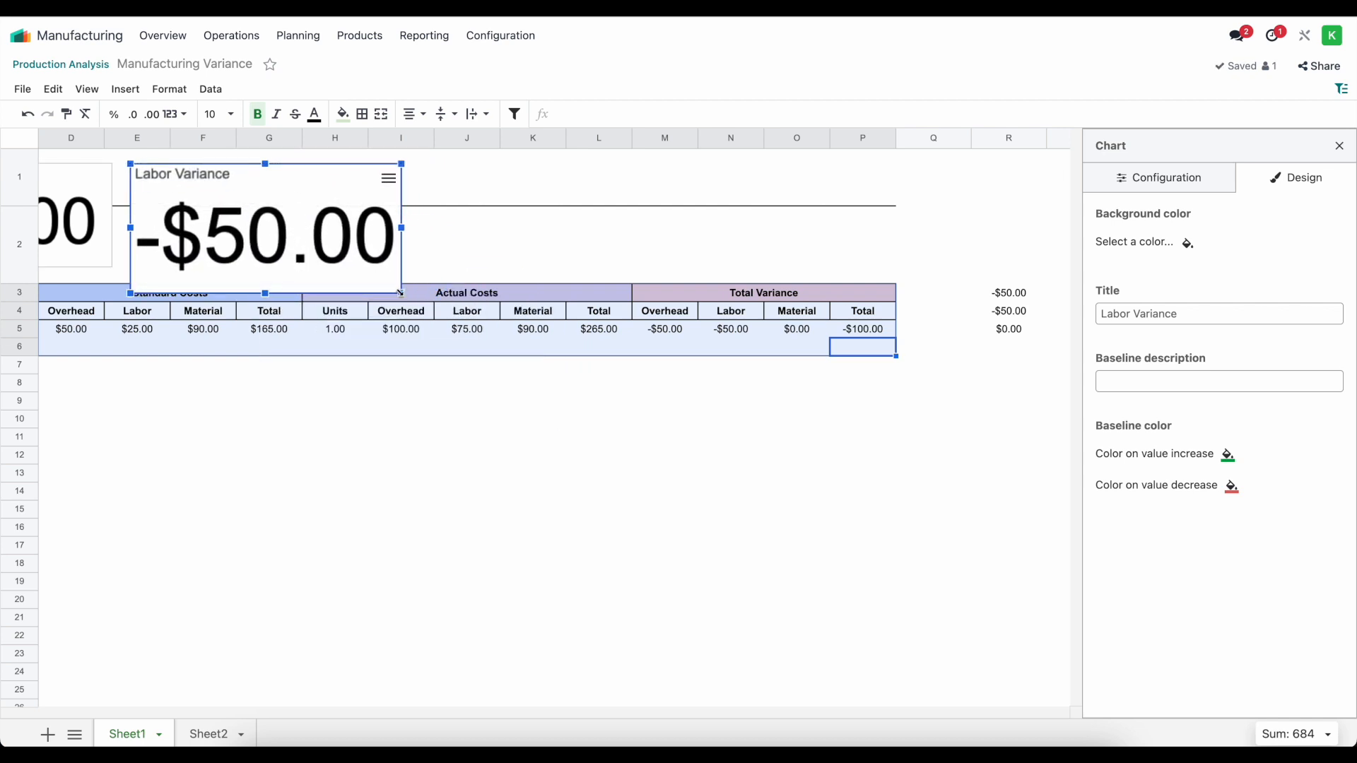
left_click_drag(402, 293, 372, 267)
left_click(433, 243)
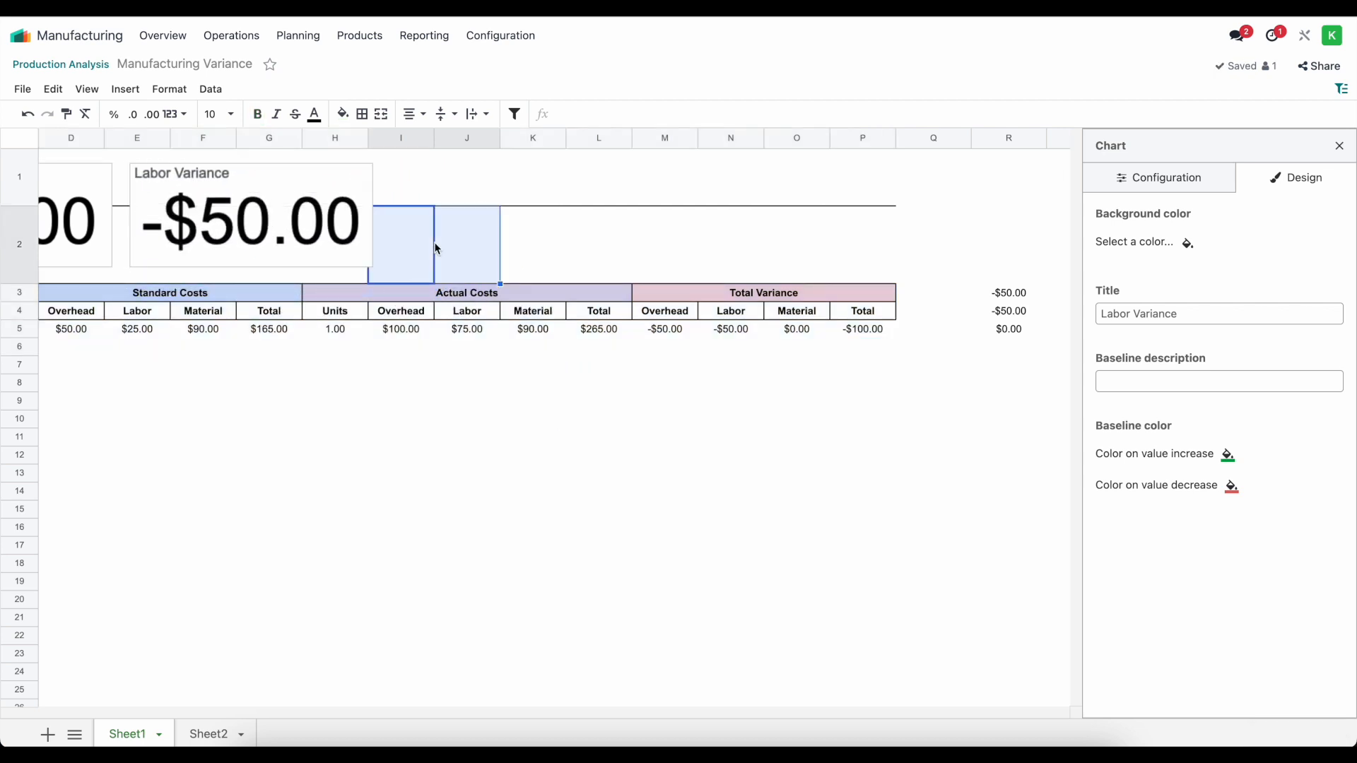
Insert a third chart from the variance sums in column R and set its type to Scorecard.
left_click(1013, 333)
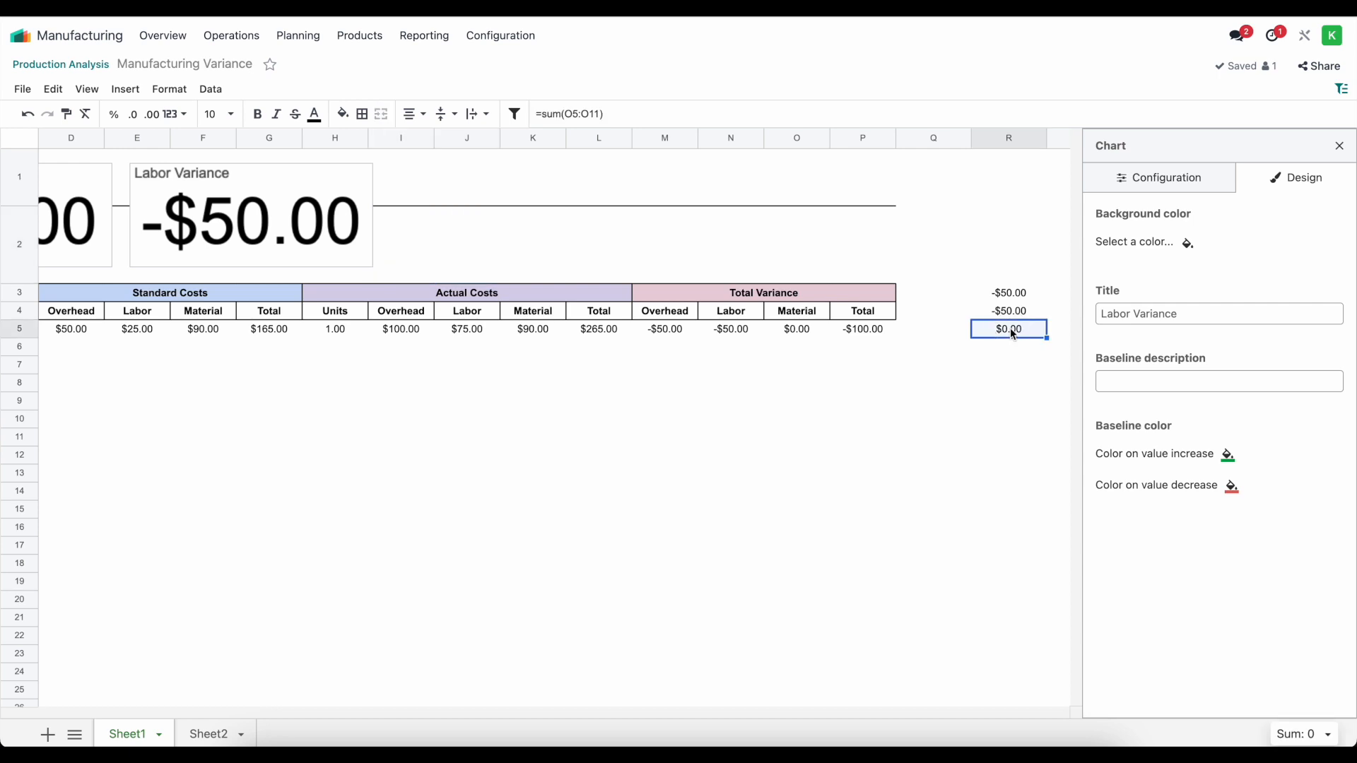
left_click(126, 89)
left_click(164, 180)
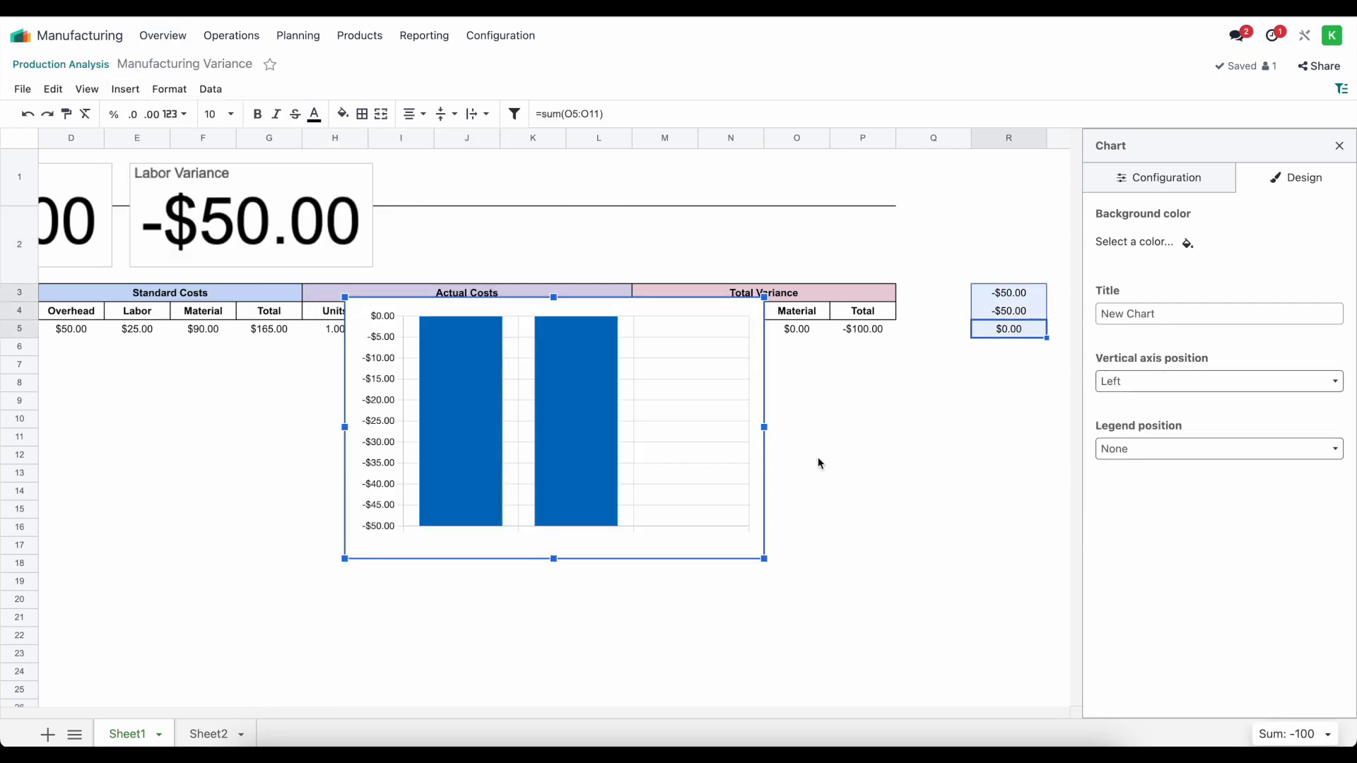
left_click(1162, 184)
left_click(1158, 237)
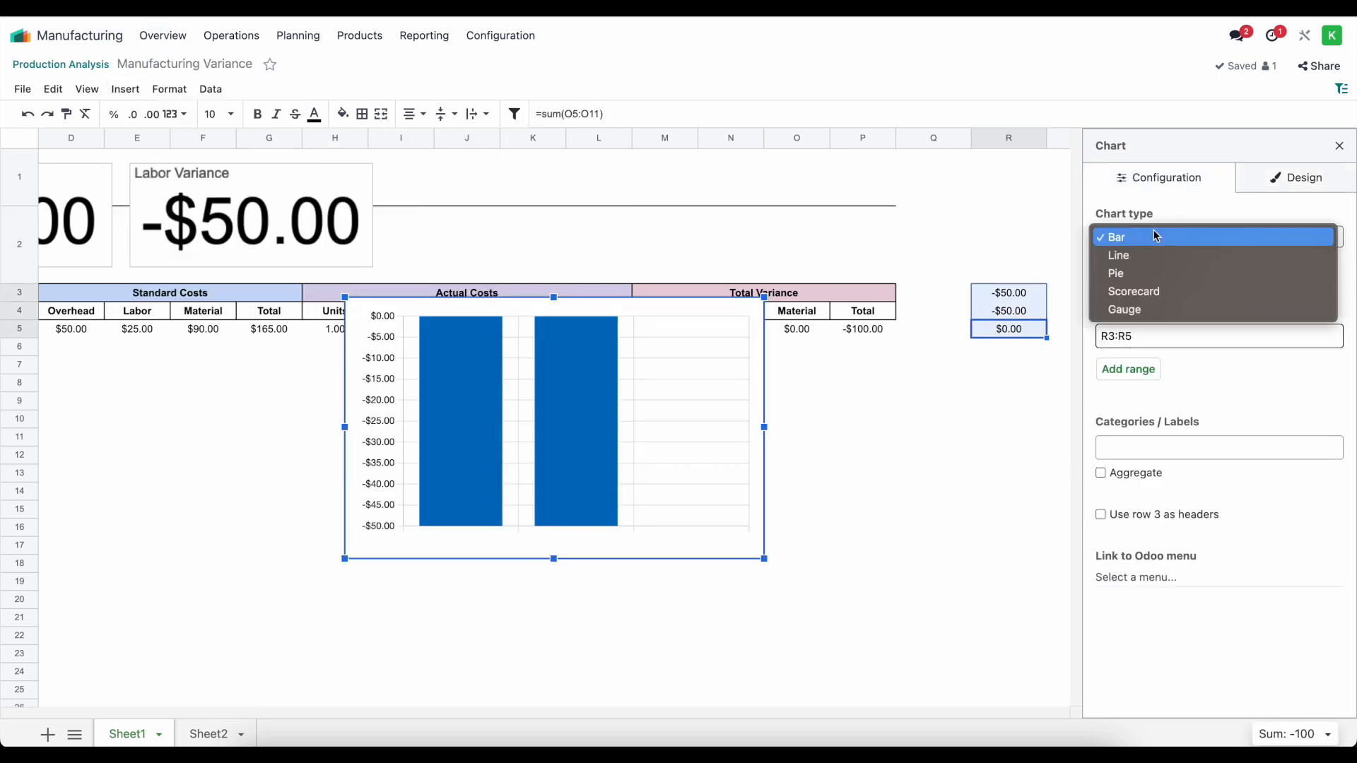
left_click(1167, 290)
Set the third scorecard's key value to R5.
left_click(1160, 306)
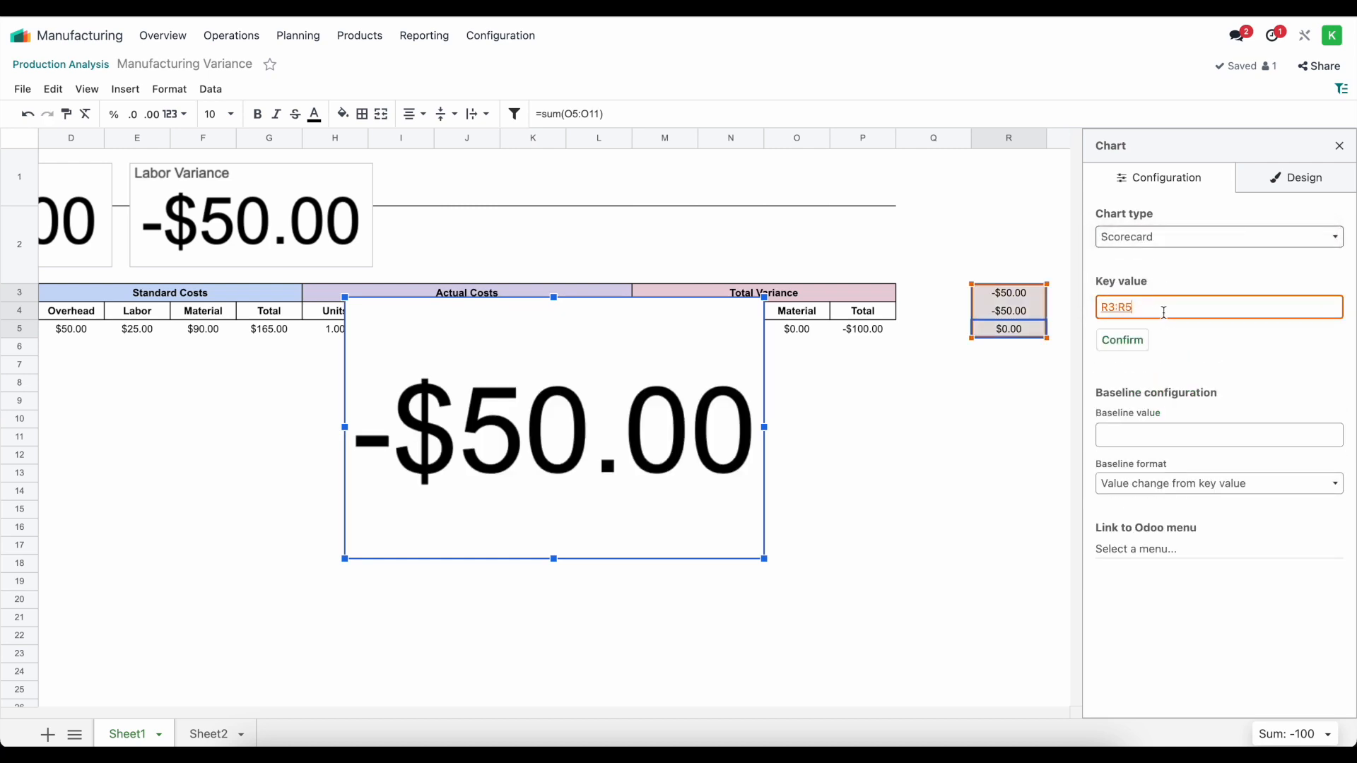
double_click(1143, 311)
key("BackSpace")
left_click(1012, 330)
left_click(1163, 344)
Title the third scorecard "Material Variance" and close its chart settings.
left_click(1279, 176)
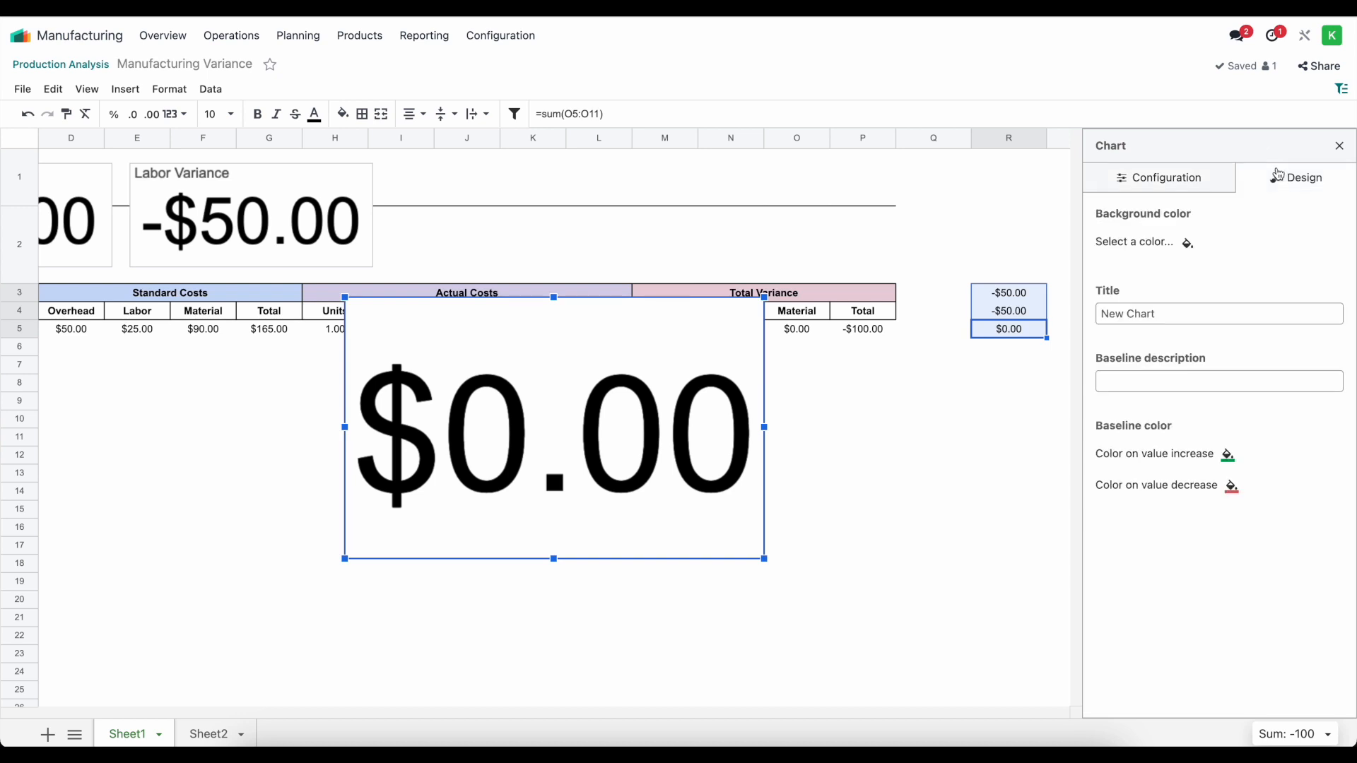
left_click(1143, 320)
type("Material Variance")
left_click(1250, 628)
left_click(1345, 150)
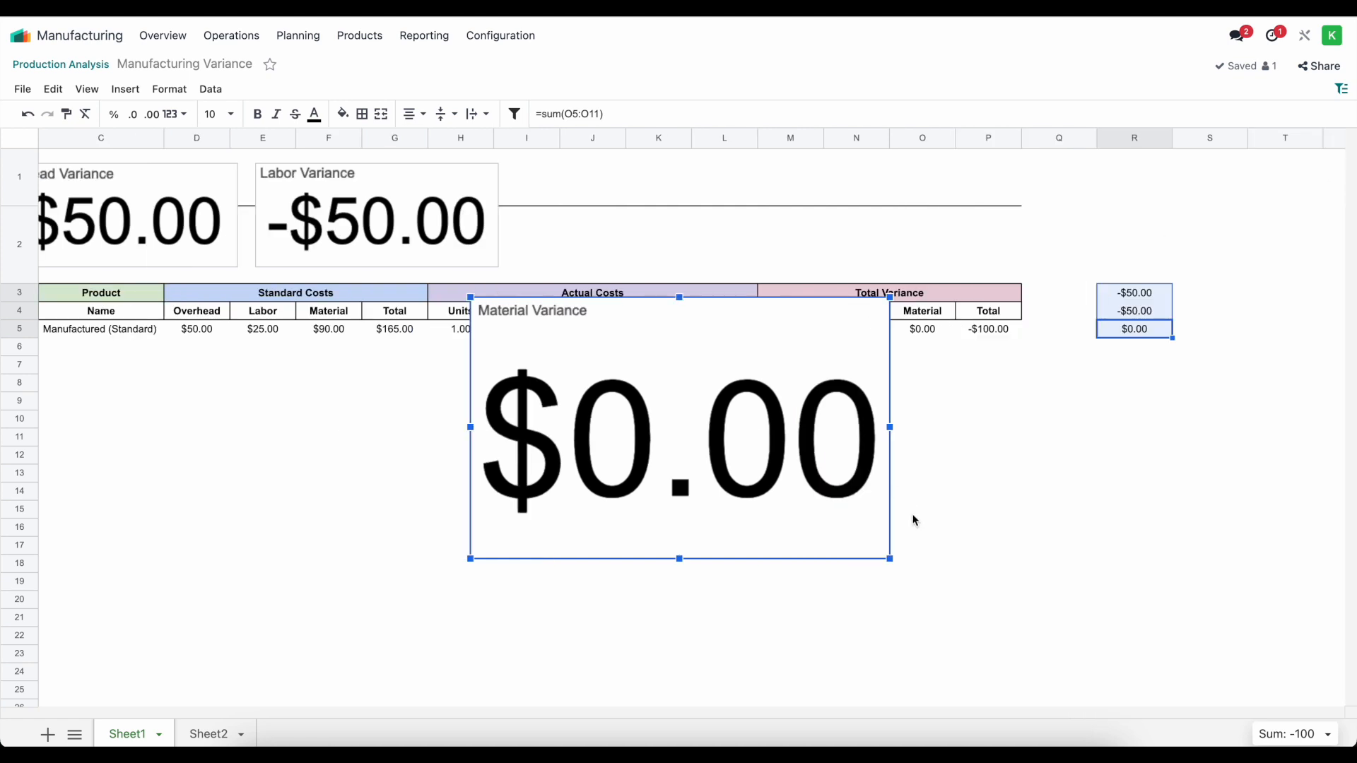
Shrink the Material Variance scorecard and place it above the table, to the right of the Labor Variance scorecard.
left_click_drag(894, 557, 770, 421)
left_click_drag(665, 358, 707, 225)
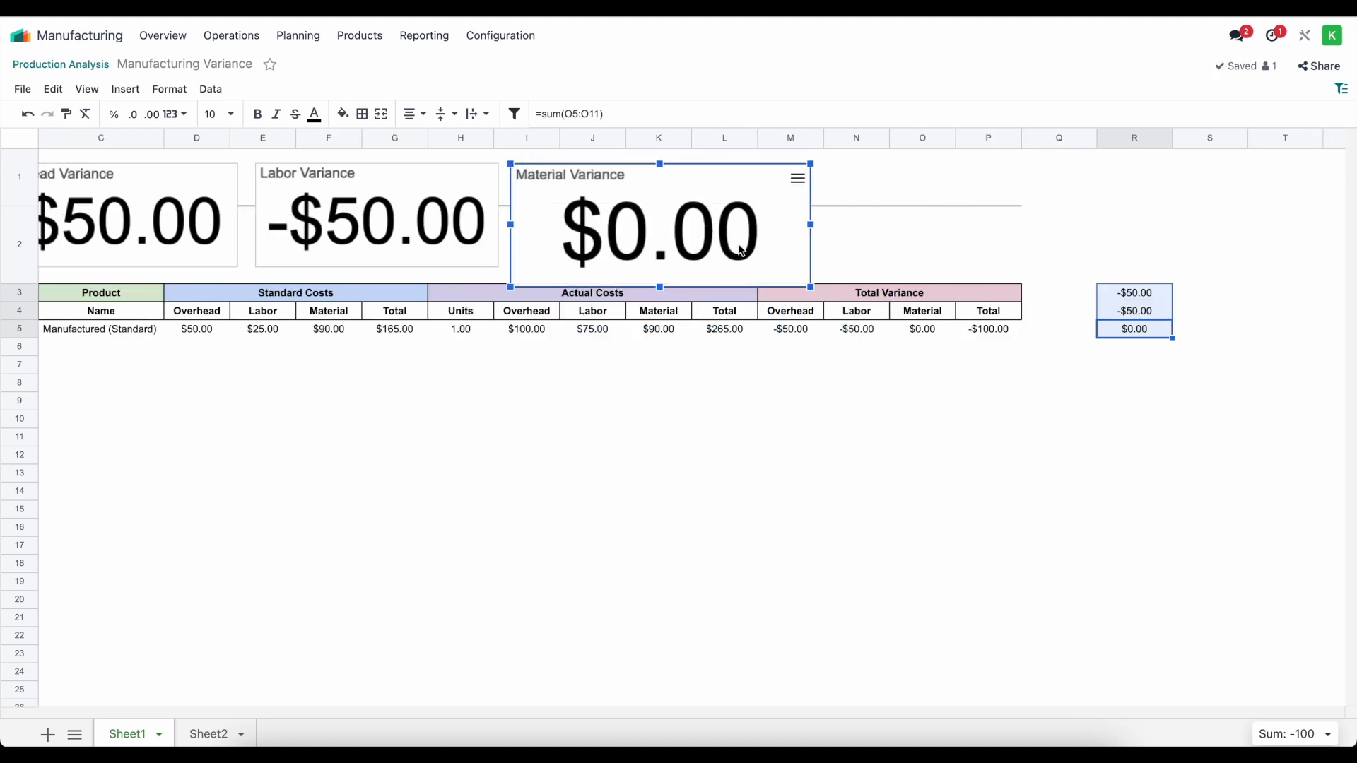
left_click_drag(810, 288, 782, 264)
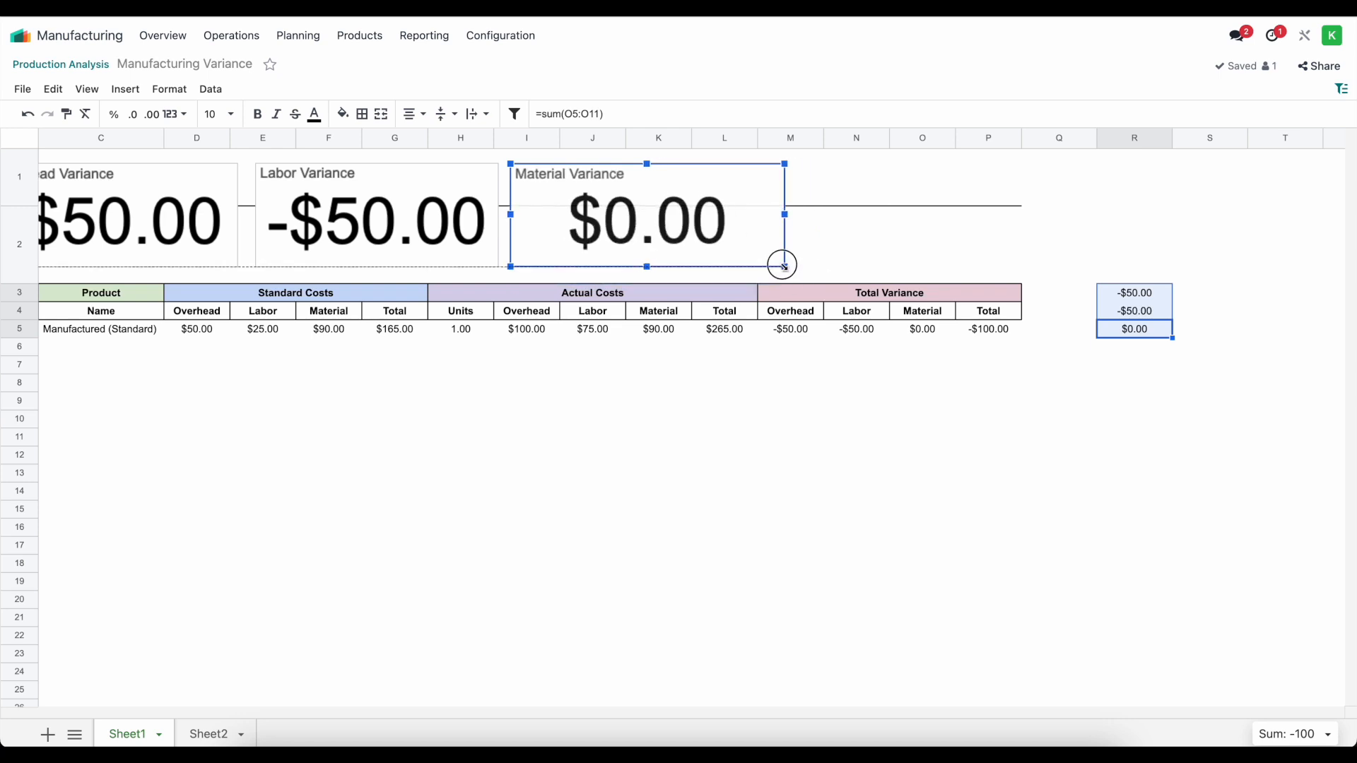
Move the Material Variance scorecard slightly right to leave a gap beside the Labor Variance scorecard, and deselect it.
left_click_drag(700, 221, 702, 226)
left_click(935, 401)
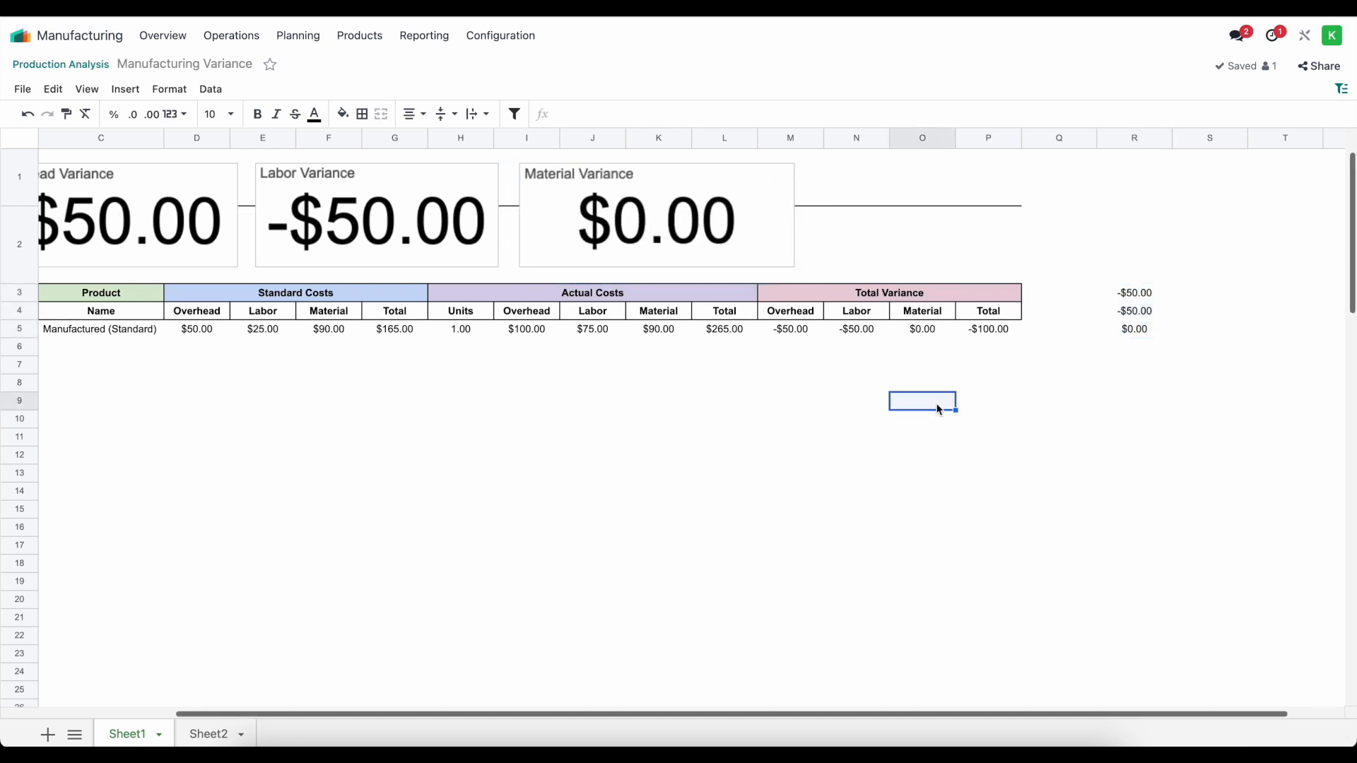
left_click(1073, 245)
left_click_drag(824, 705, 825, 703)
scroll(826, 704, "left", 2)
scroll(826, 704, "up", 1)
left_click(684, 512)
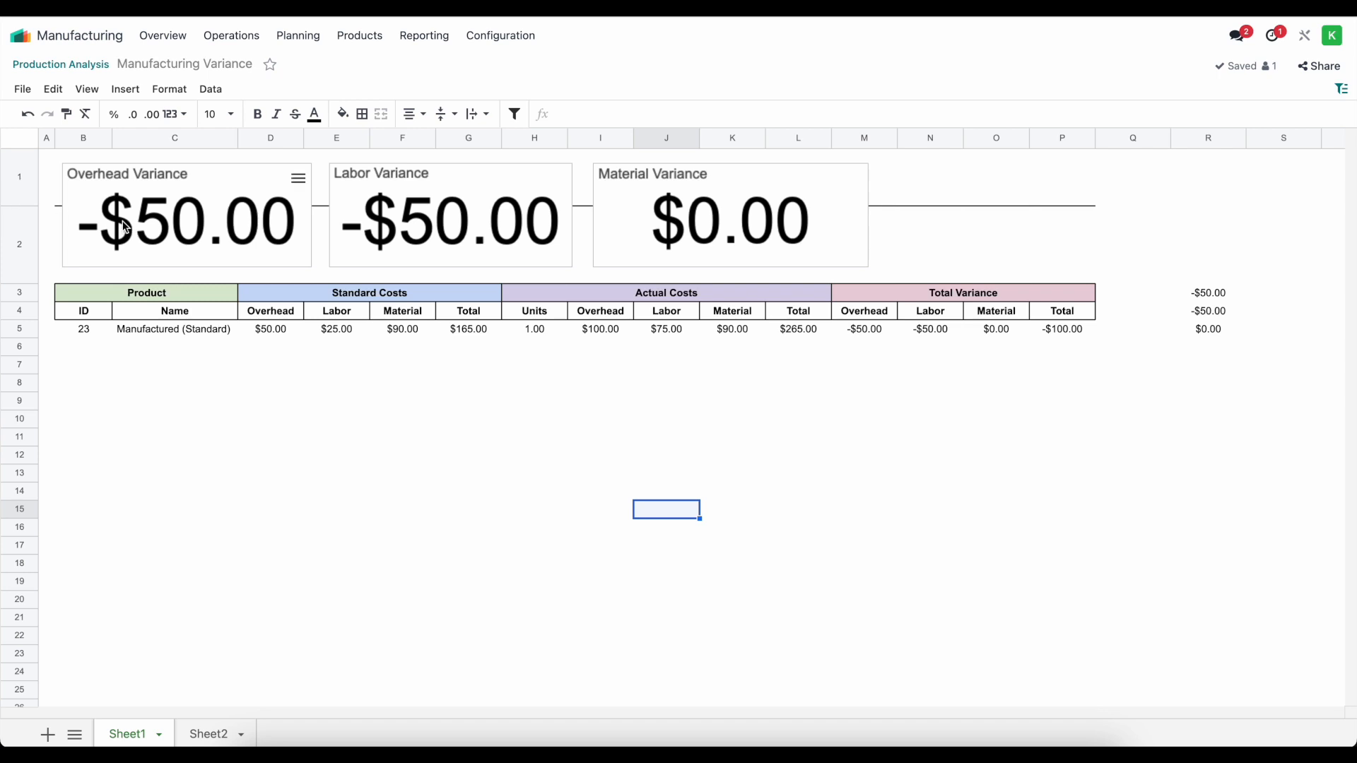
Review the variance scorecards and the spreadsheet's Month filter, then close the filter settings.
left_click(686, 238)
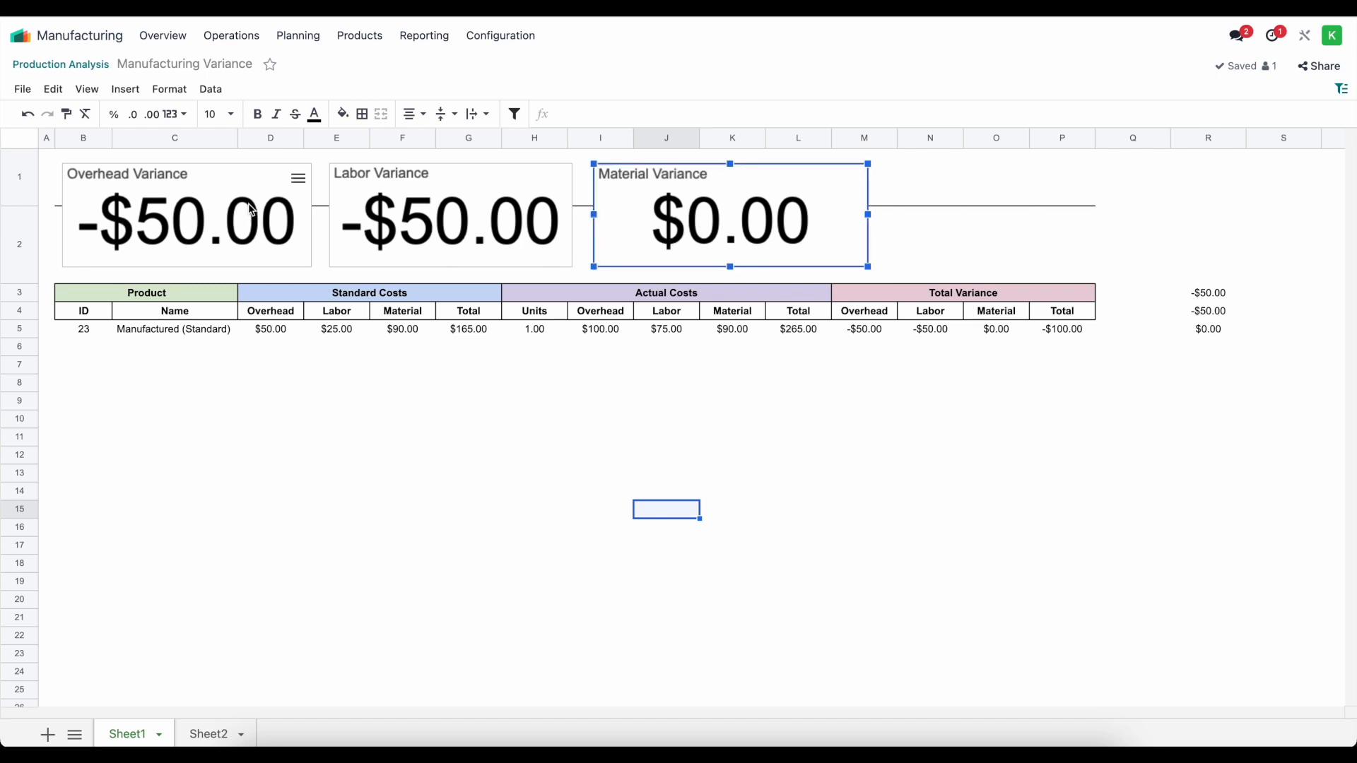
left_click(1343, 90)
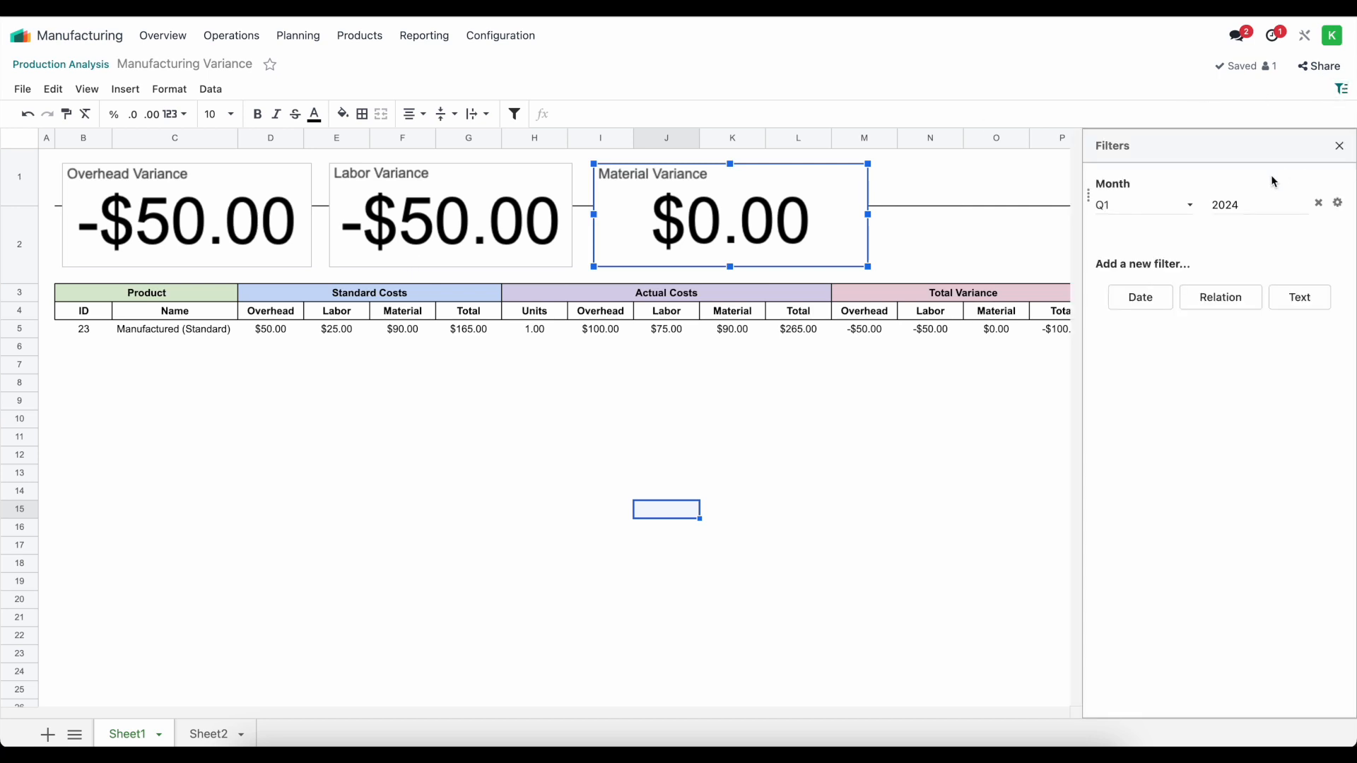
left_click(1340, 146)
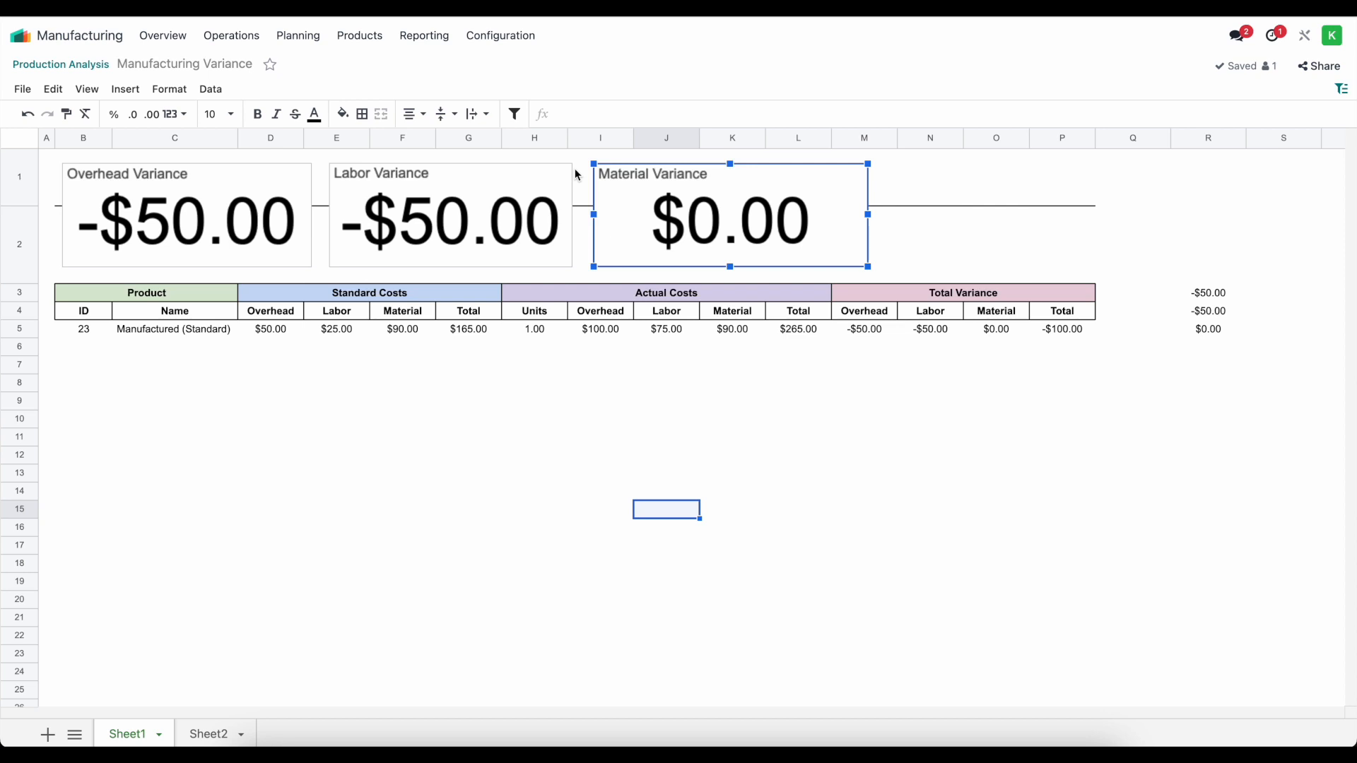
left_click(459, 221)
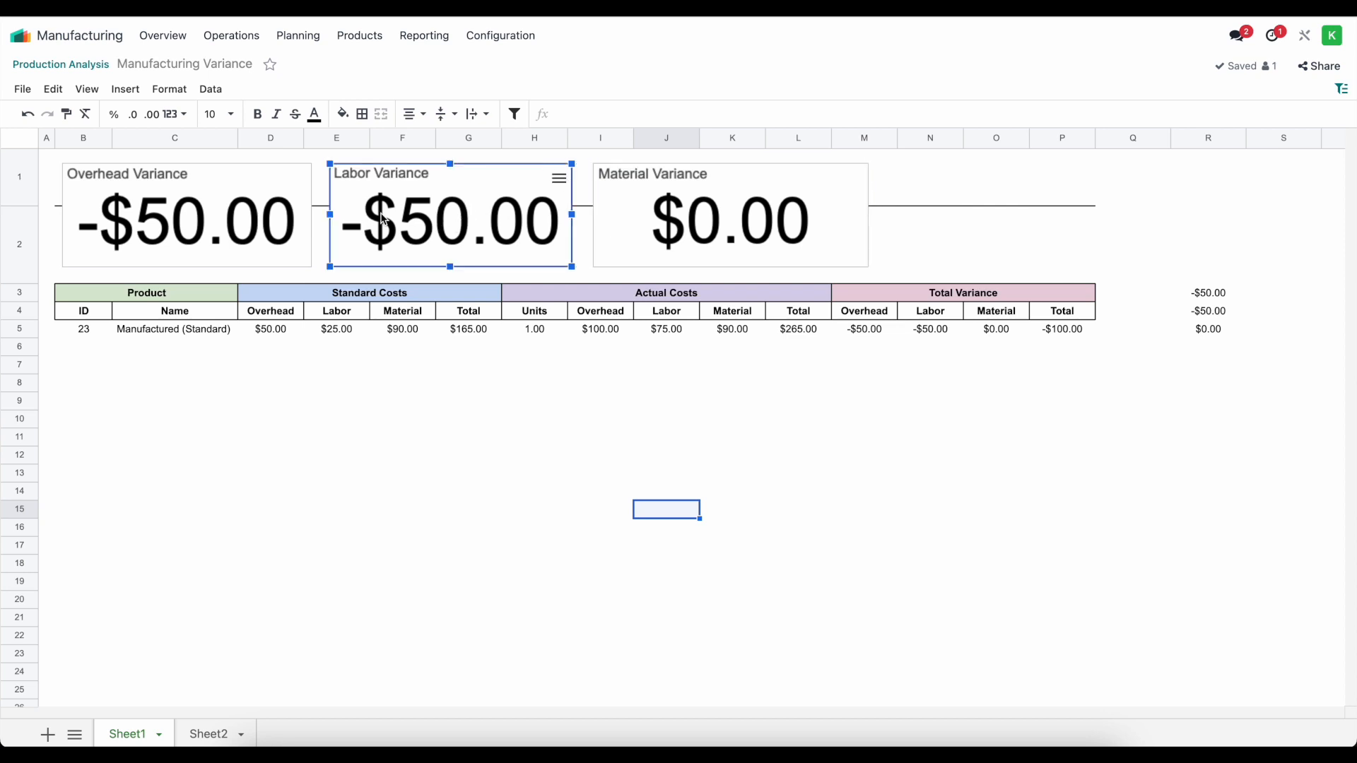
Leave the spreadsheet and find the accounting Journal Entries list by searching the apps for "journal".
left_click(36, 47)
type("journal")
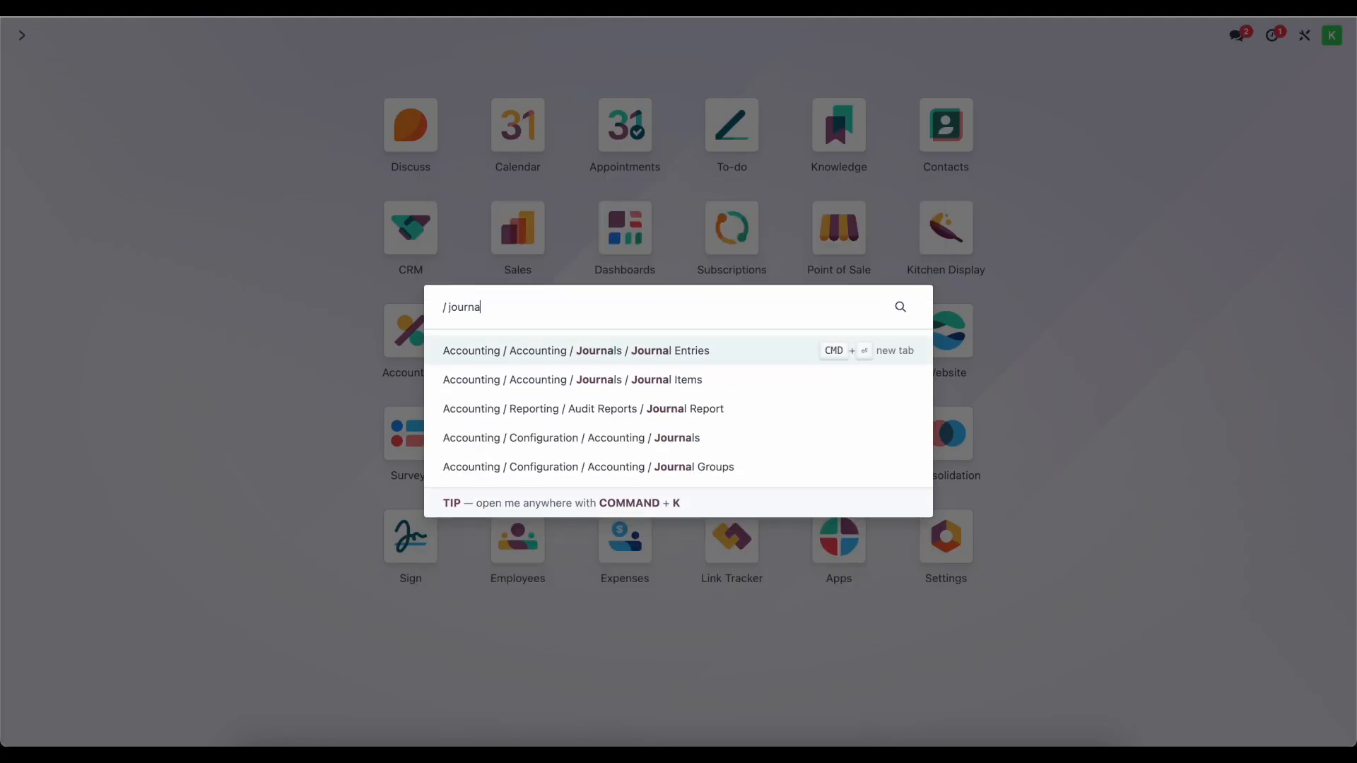
key("Return")
Open the chart of accounts and search it for "variance".
left_click(369, 37)
mouse_move(498, 36)
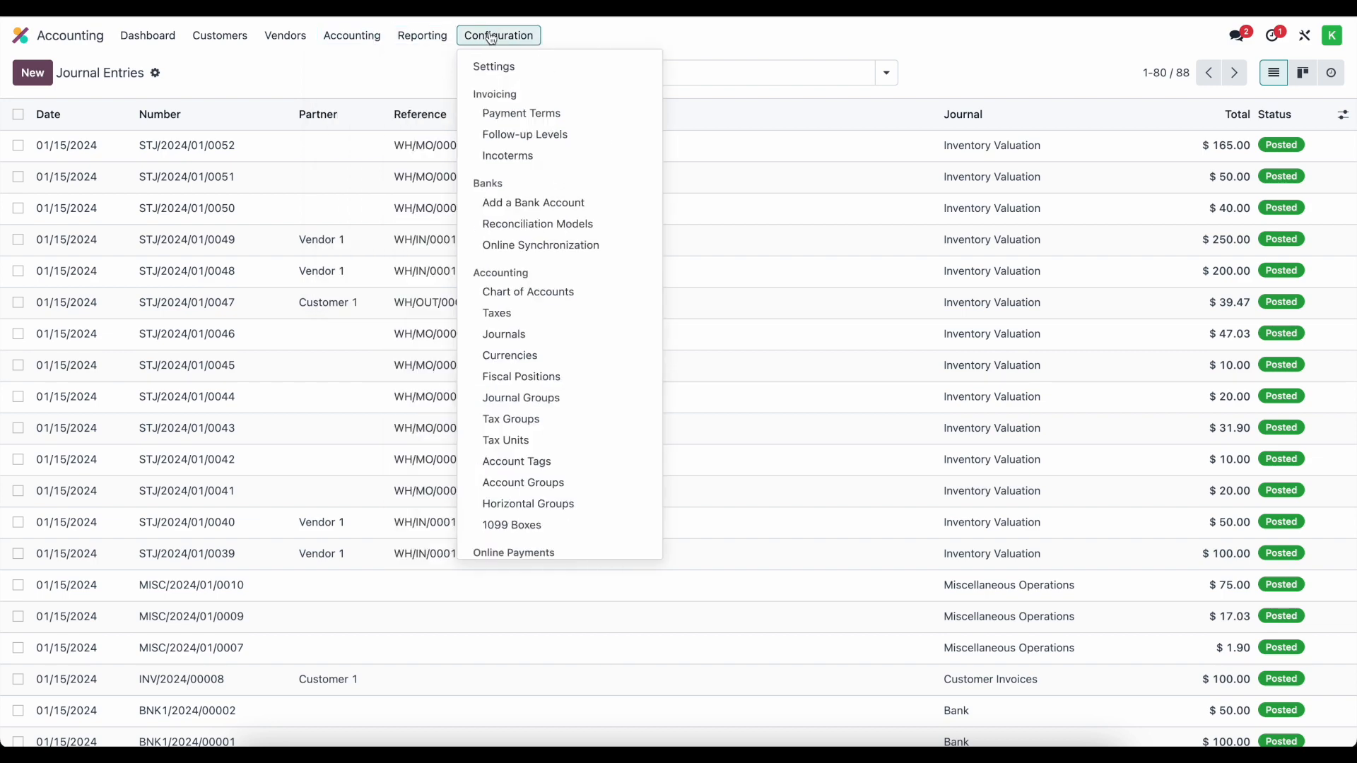
left_click(529, 292)
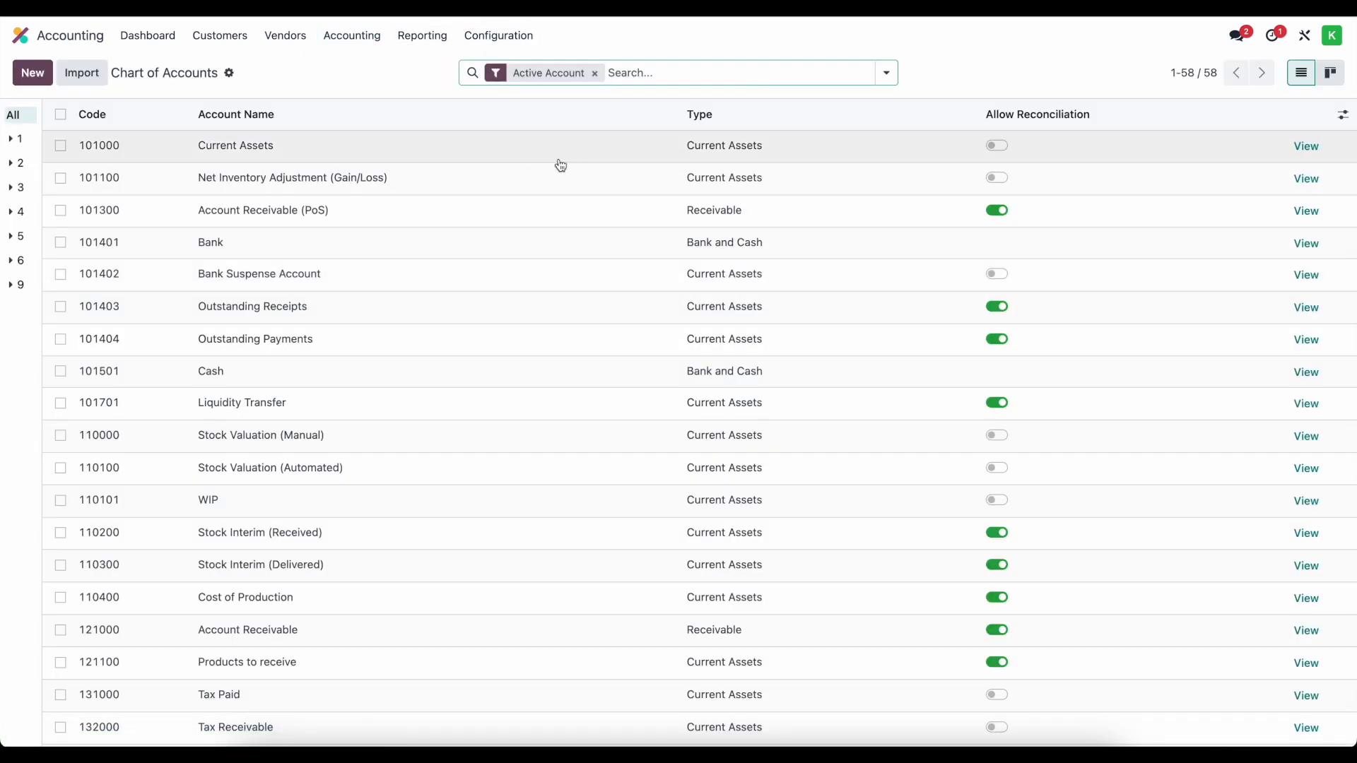
type("varia")
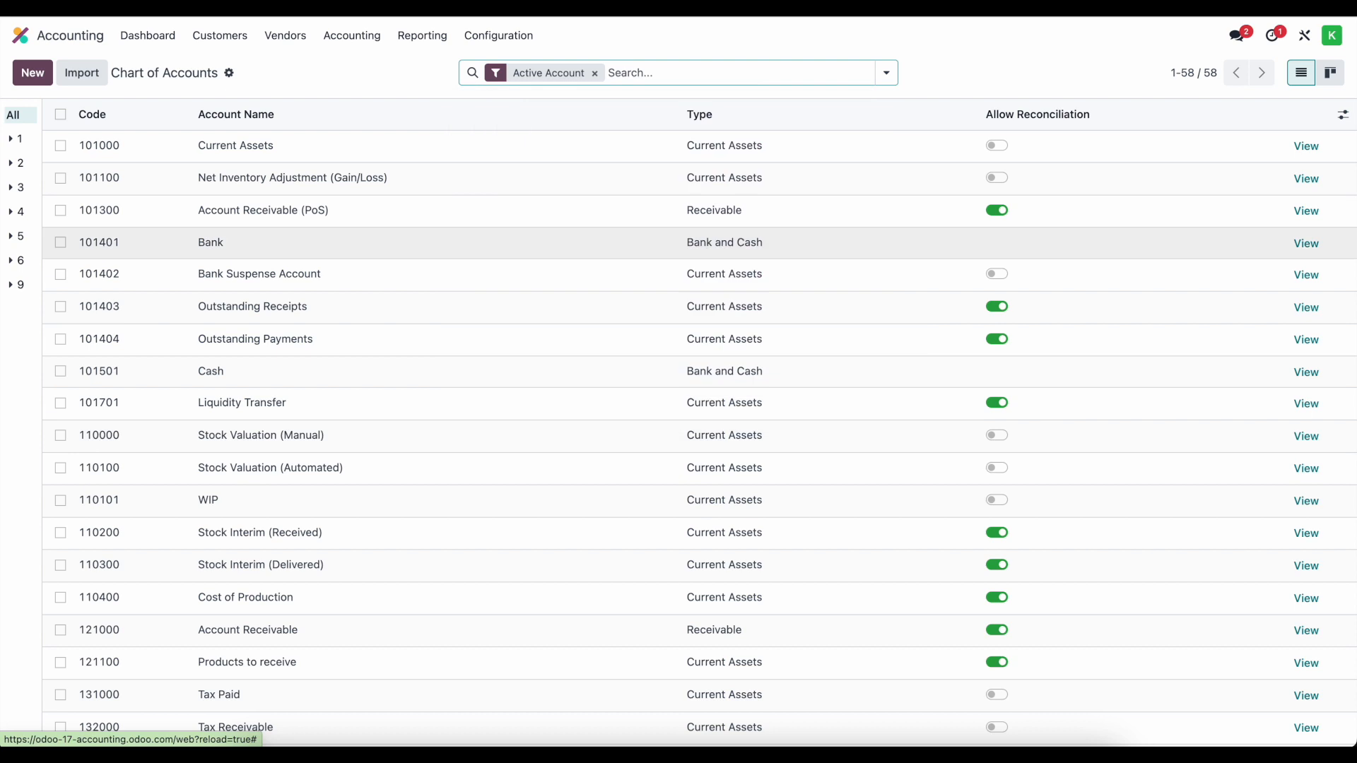
type("nce")
key("Return")
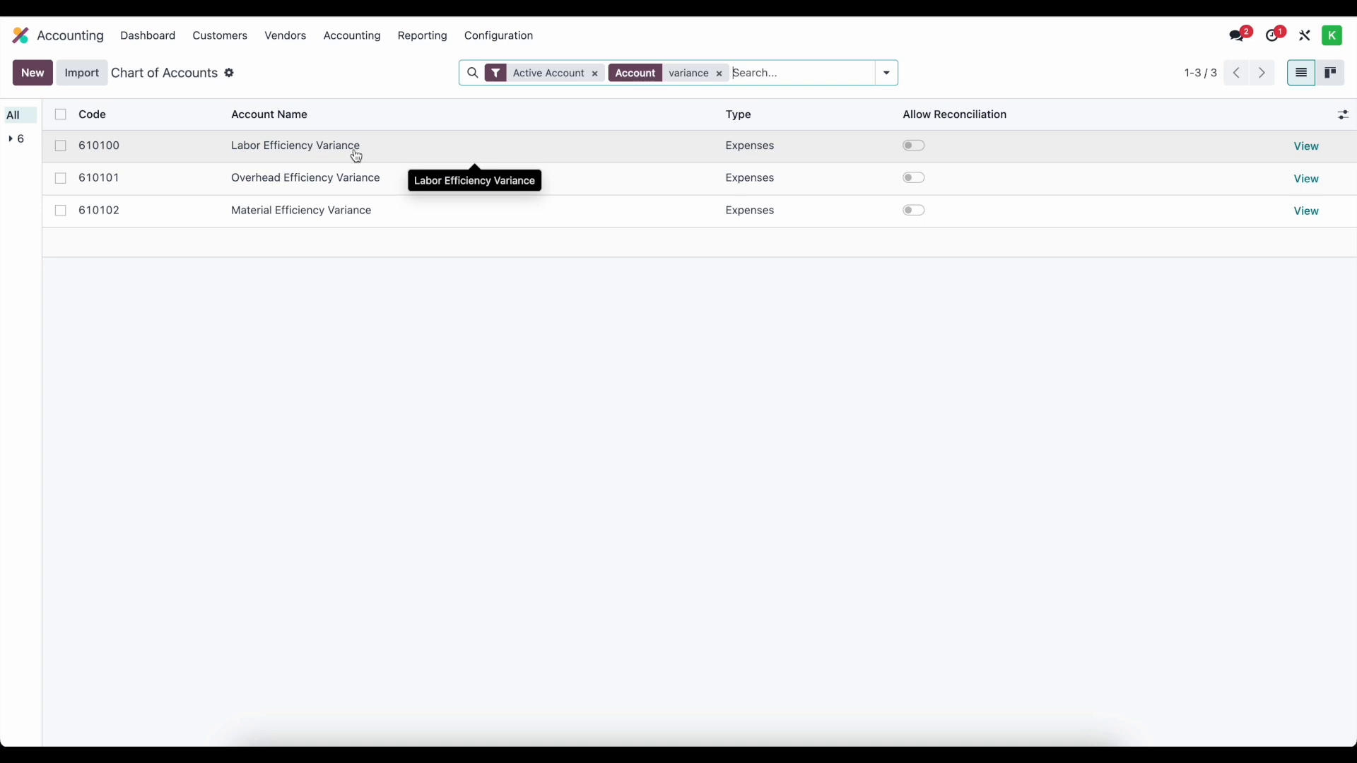
Create a new journal entry with a line debiting 610100 Labor Efficiency Variance for $50.00.
left_click(331, 36)
left_click(344, 88)
left_click(39, 74)
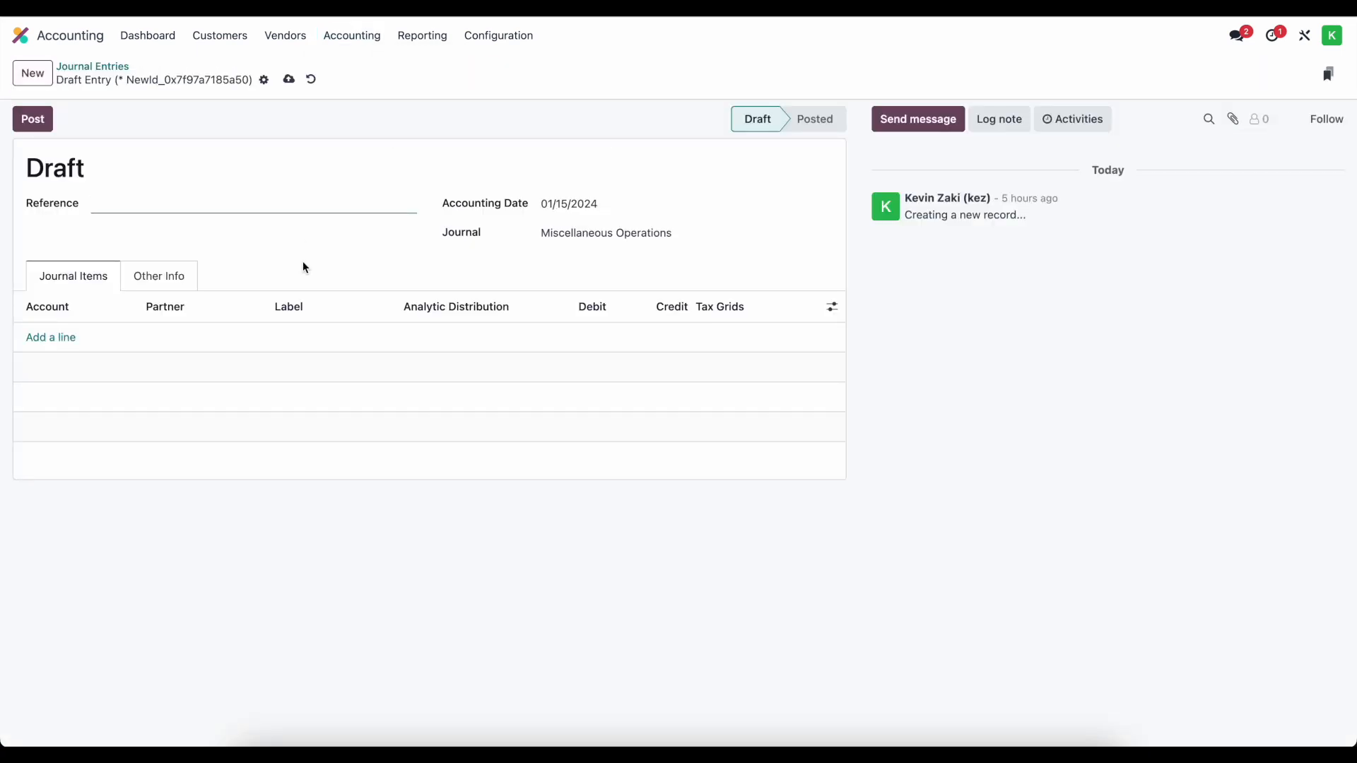
left_click(51, 337)
type("labor")
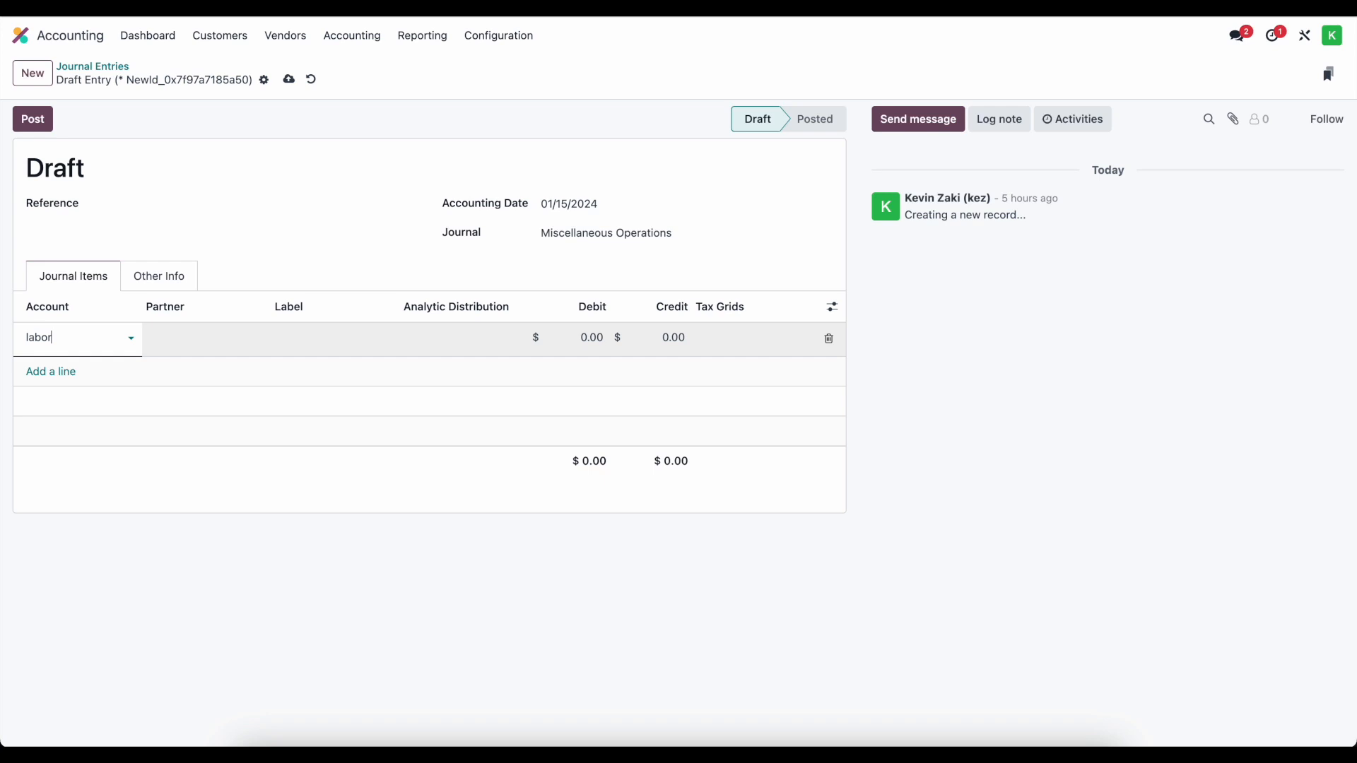
key("Return")
left_click(581, 333)
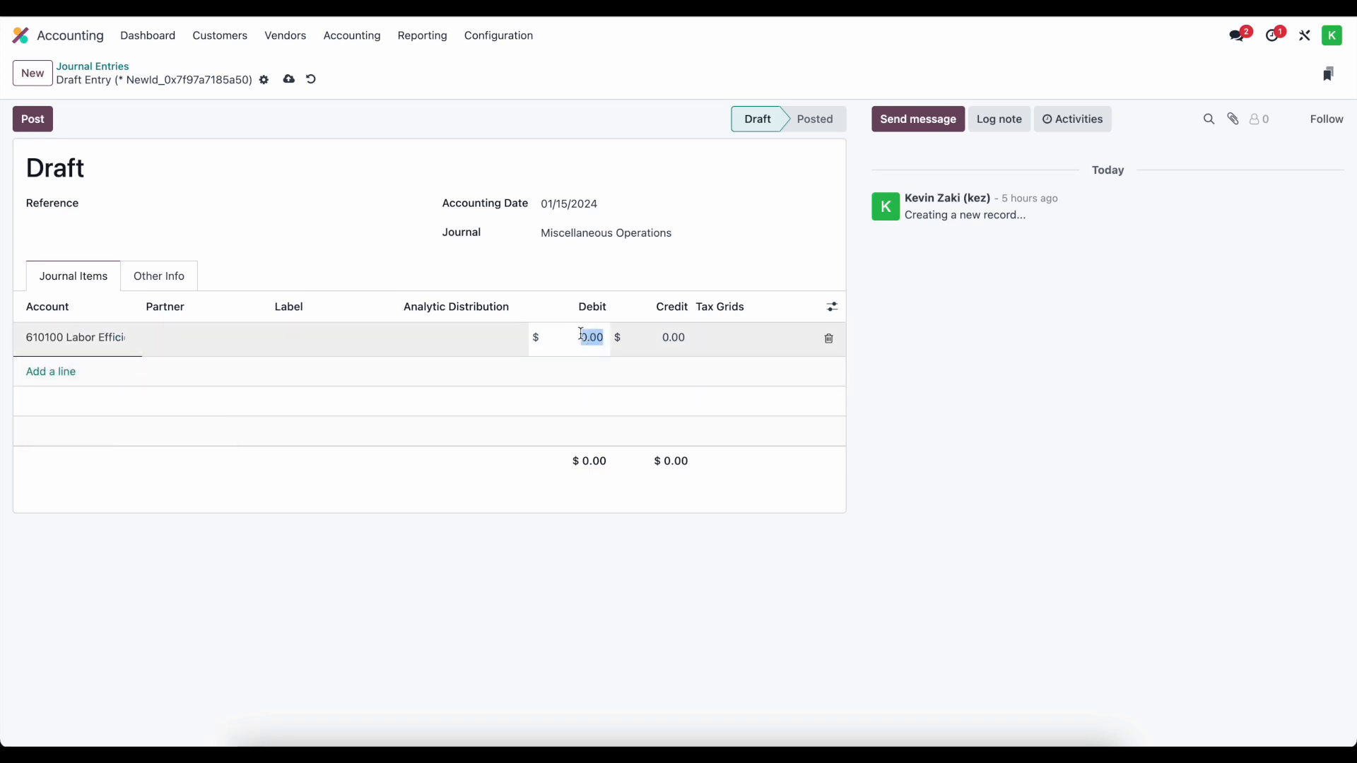
type("50")
Add a balancing line crediting 630000 Salary Expenses for $50.00 and post the journal entry.
left_click(47, 370)
type("sal")
left_click(165, 437)
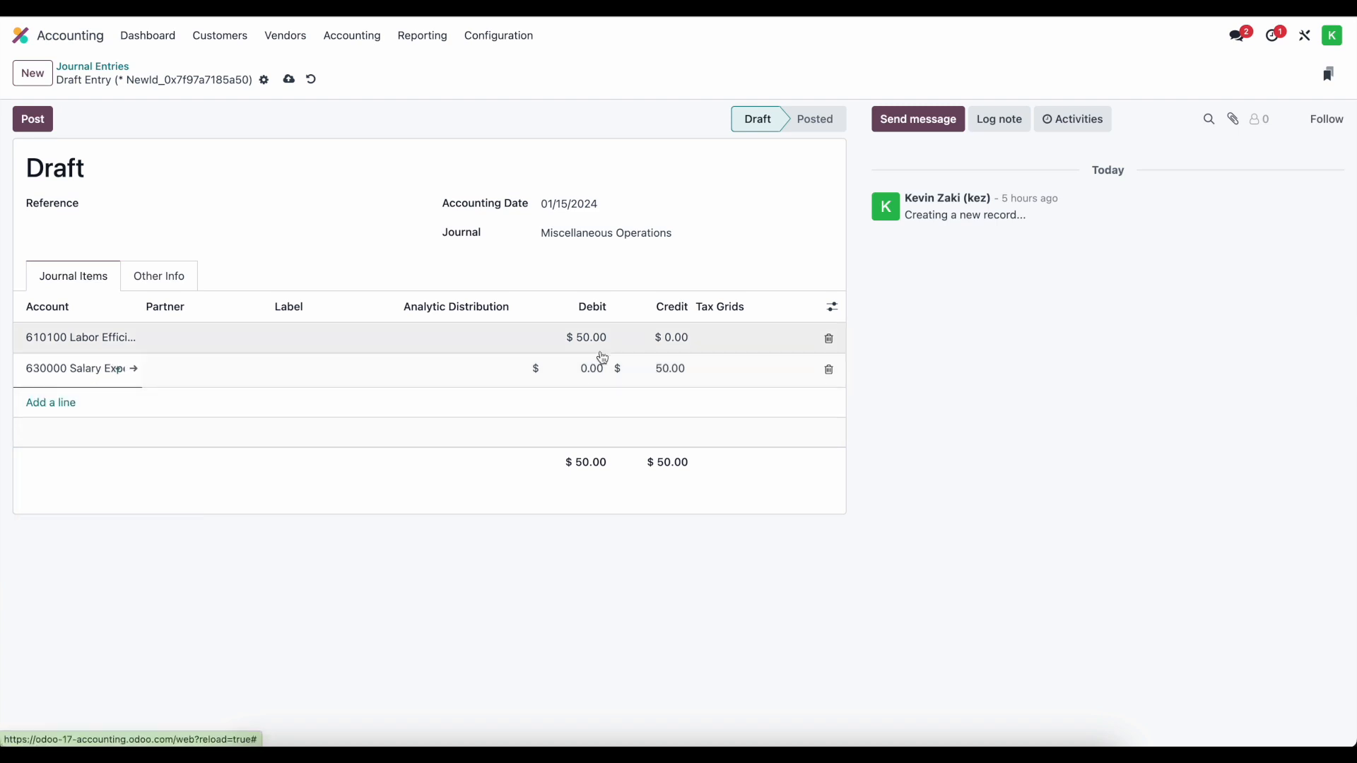
left_click(277, 428)
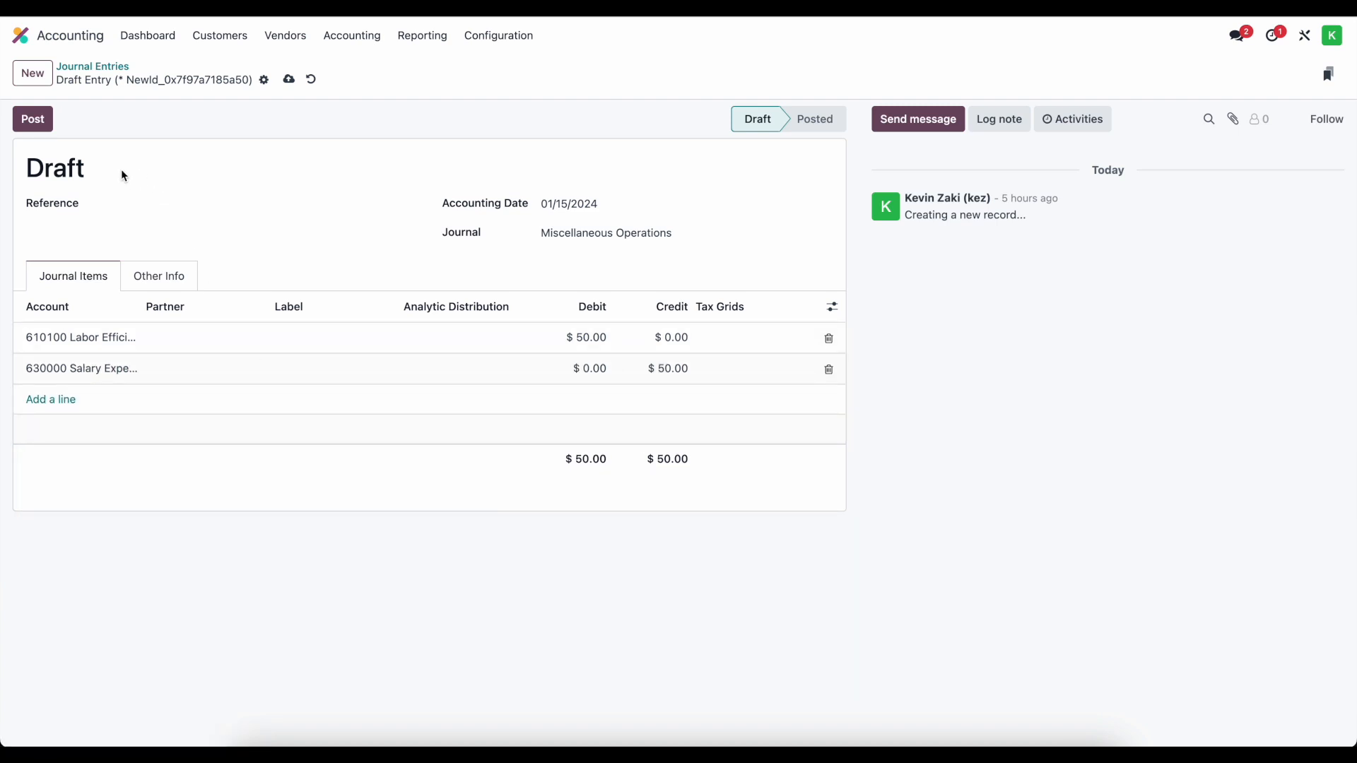
left_click(29, 120)
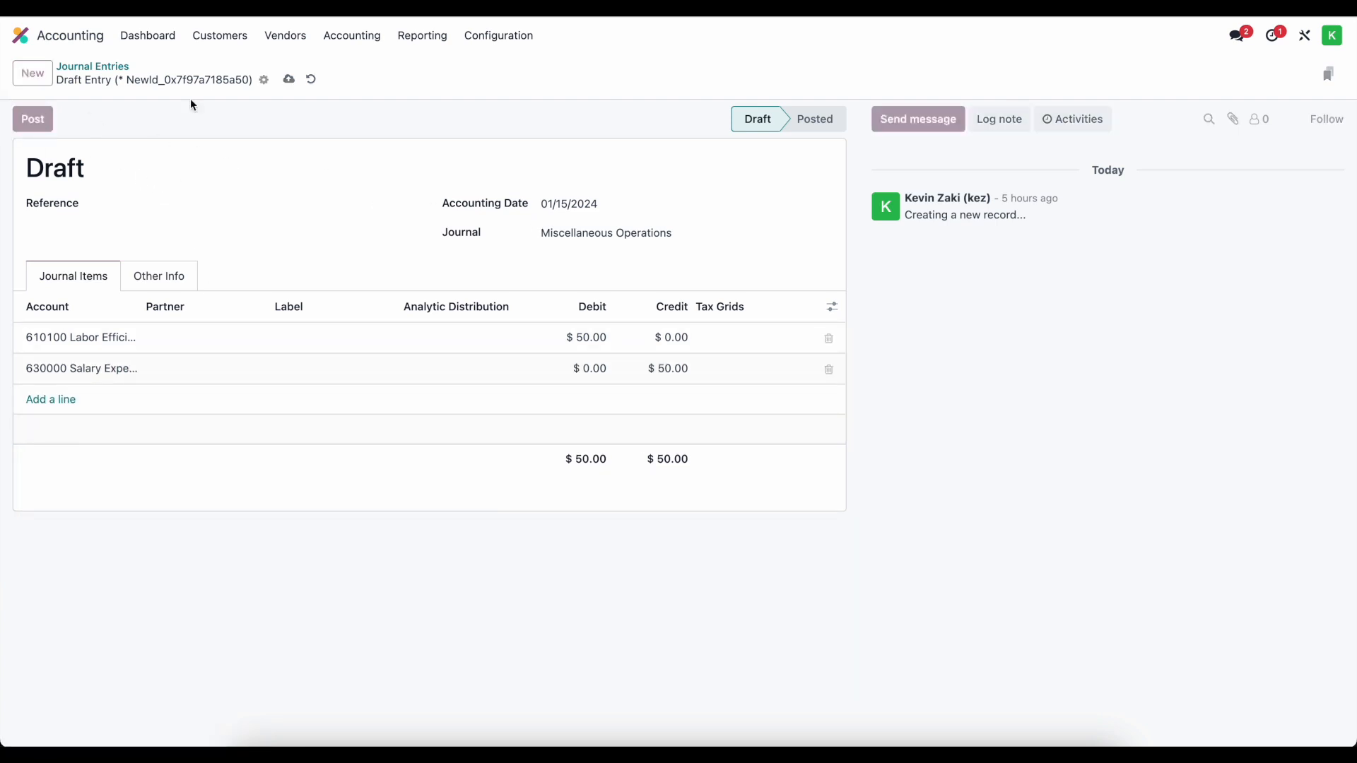
Open the Profit and Loss report and examine the Labor Efficiency Variance line under Expenses.
left_click(407, 41)
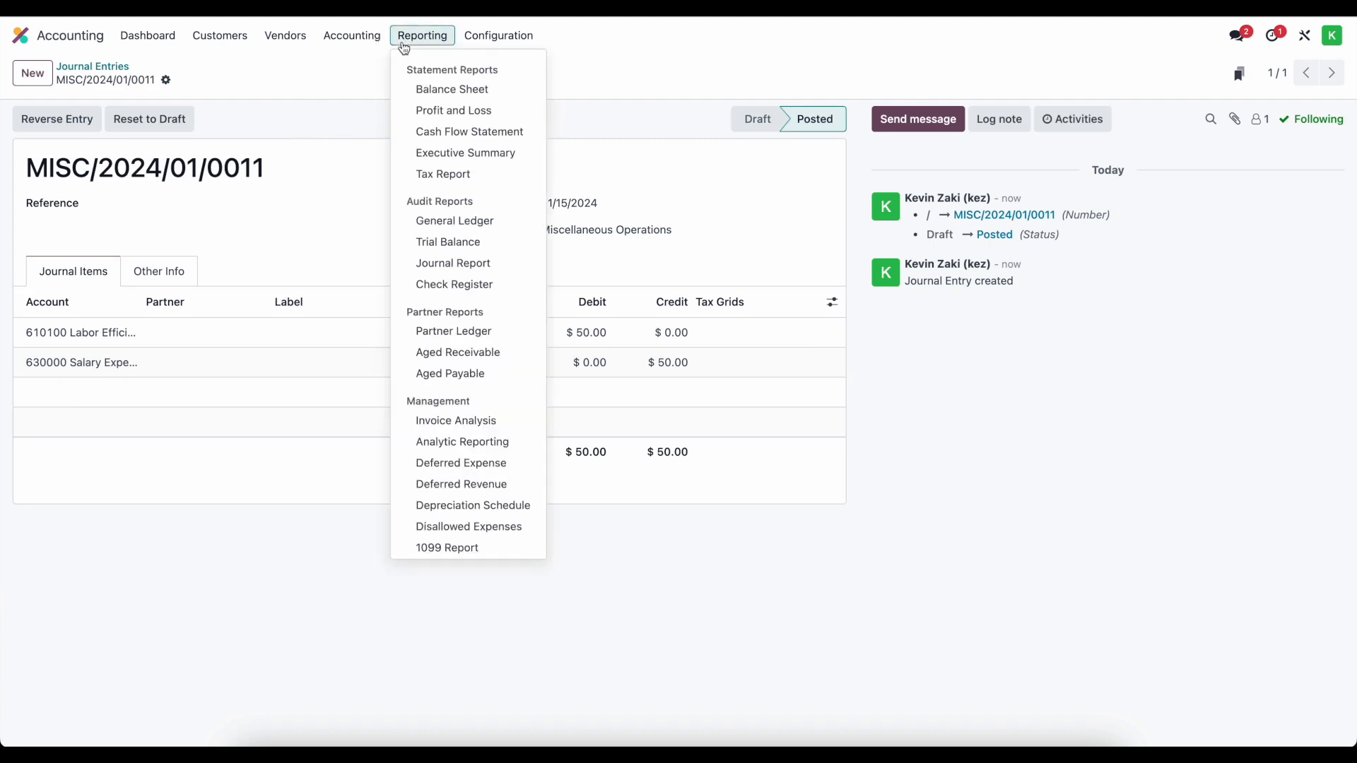
left_click(431, 111)
scroll(512, 369, "down", 1)
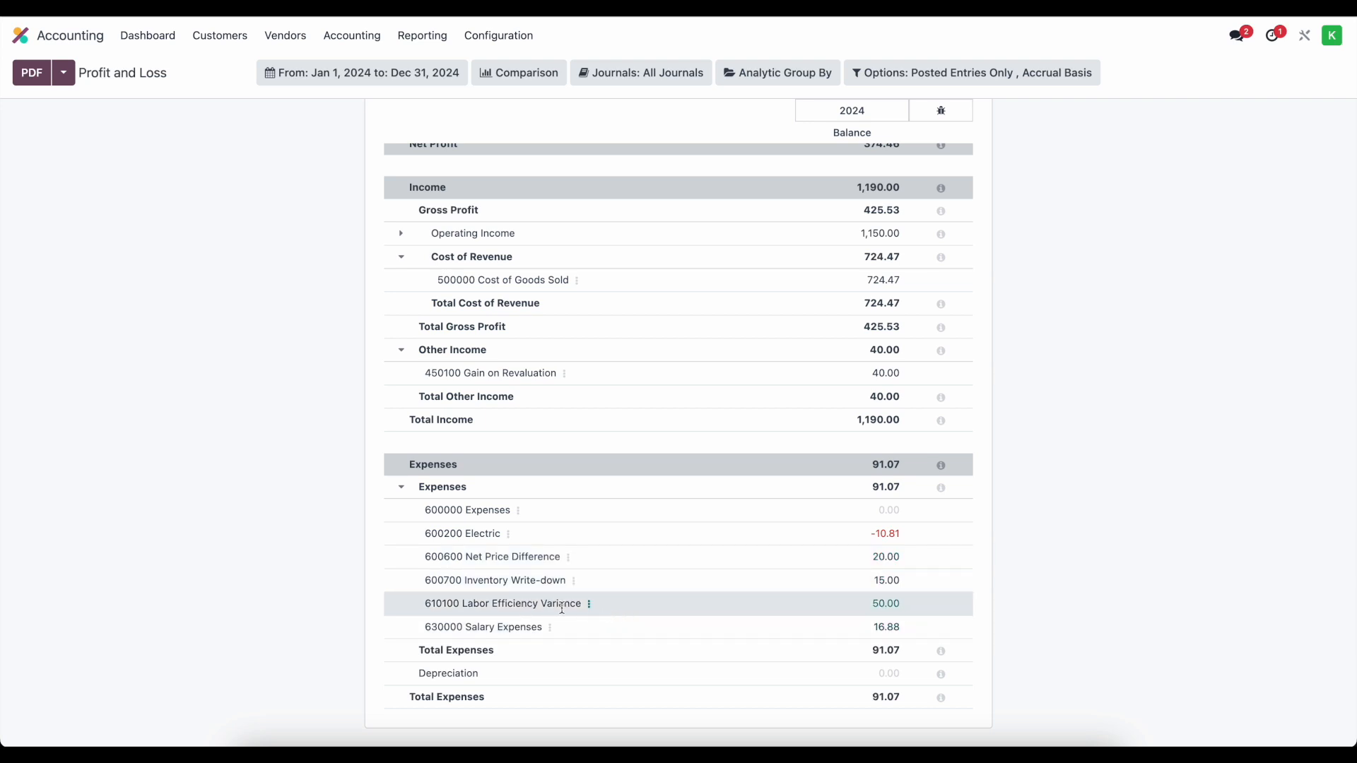
left_click_drag(912, 604, 767, 615)
left_click(646, 608)
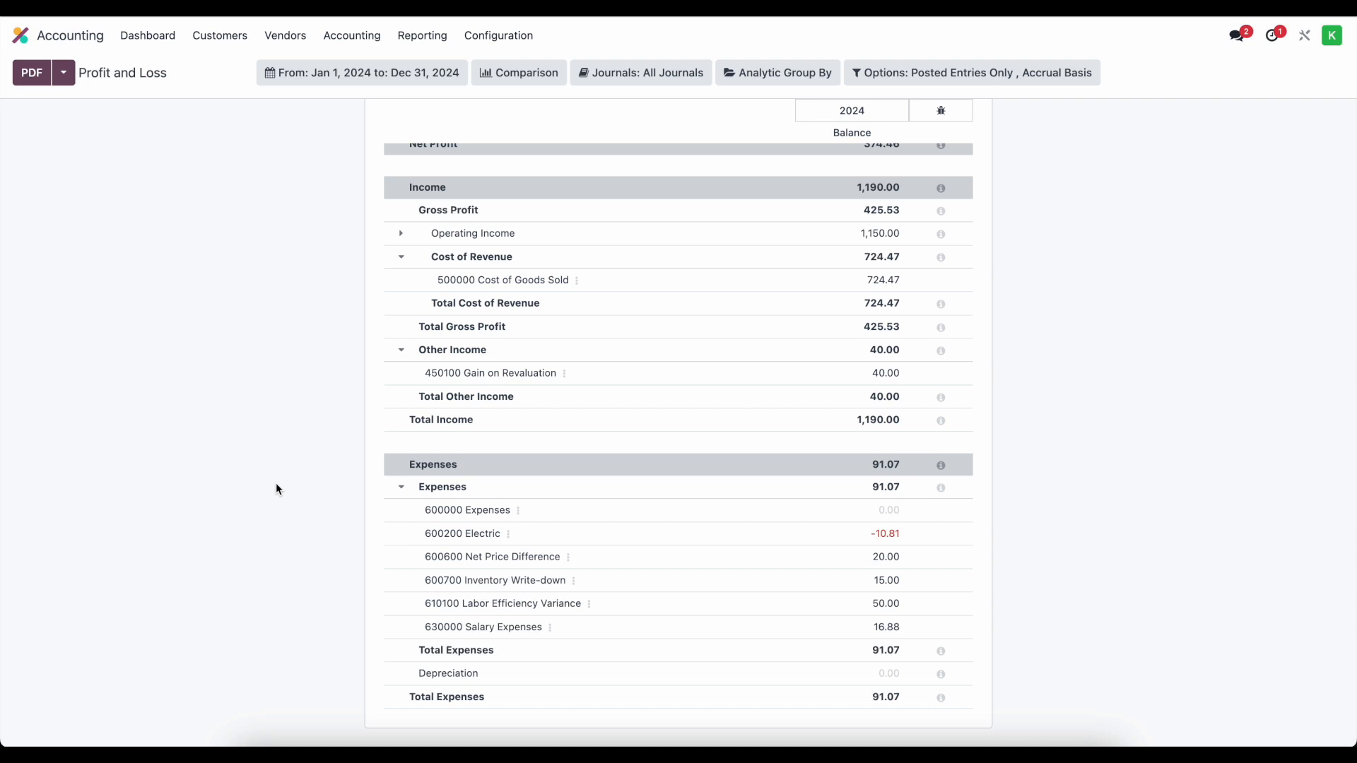
Switch to Manufacturing and open the completed manufacturing order WH/MO/00004 for Manufactured (Standard).
left_click(21, 36)
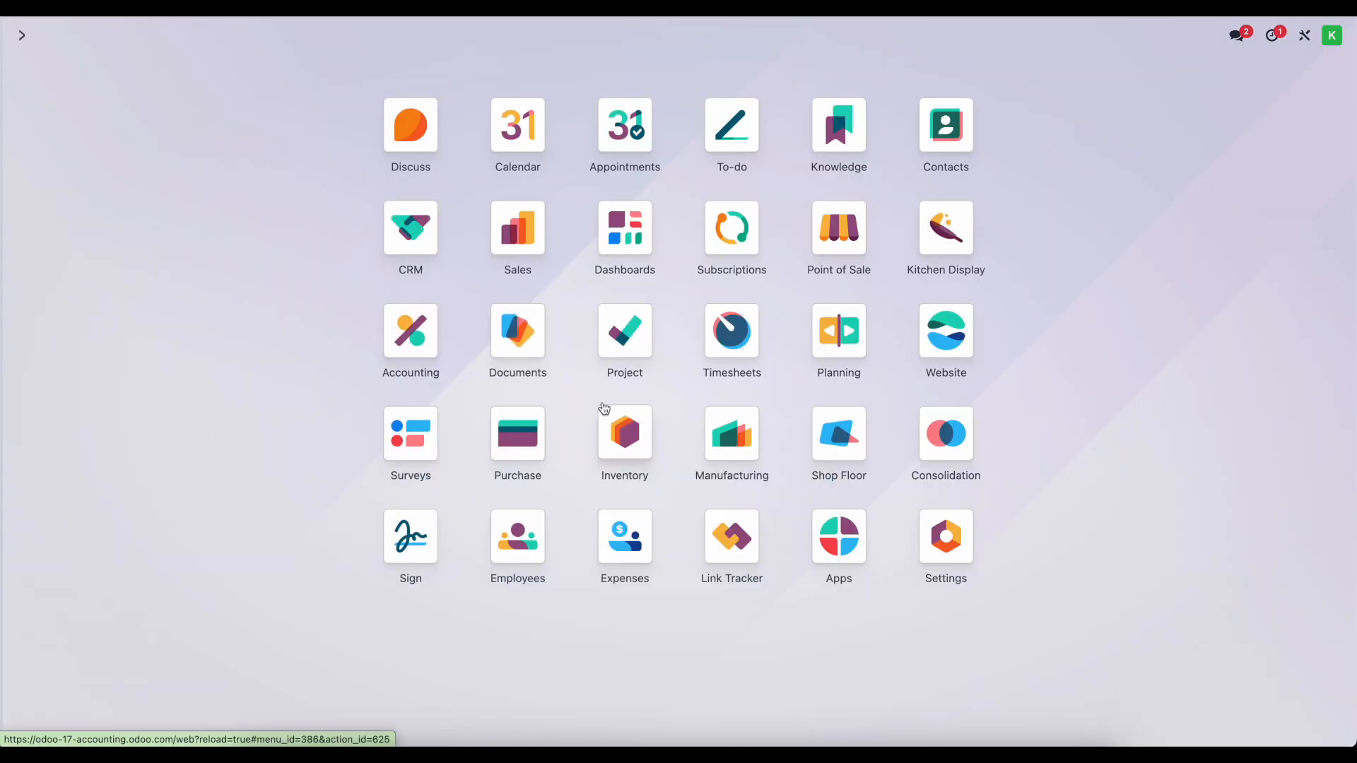
left_click(732, 453)
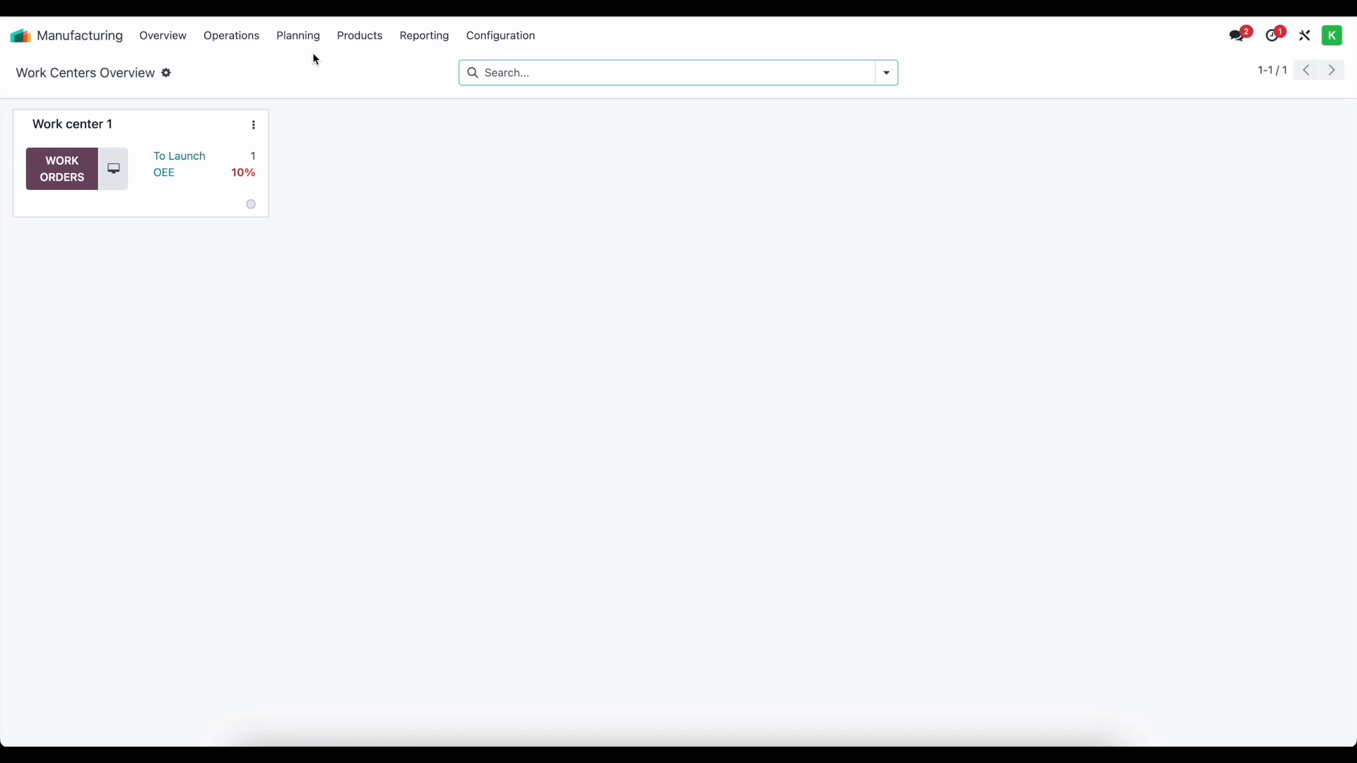
left_click(249, 35)
left_click(258, 63)
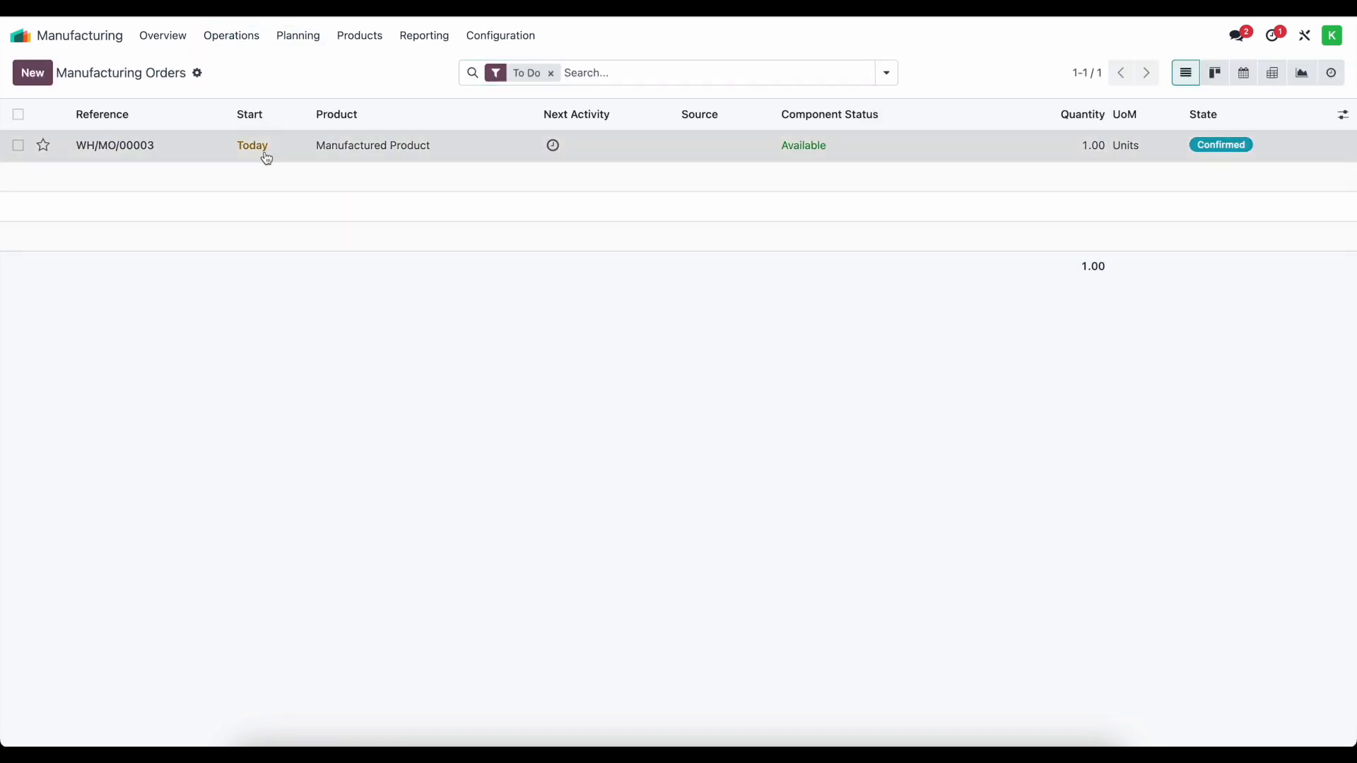
left_click(267, 158)
left_click(122, 59)
left_click(248, 238)
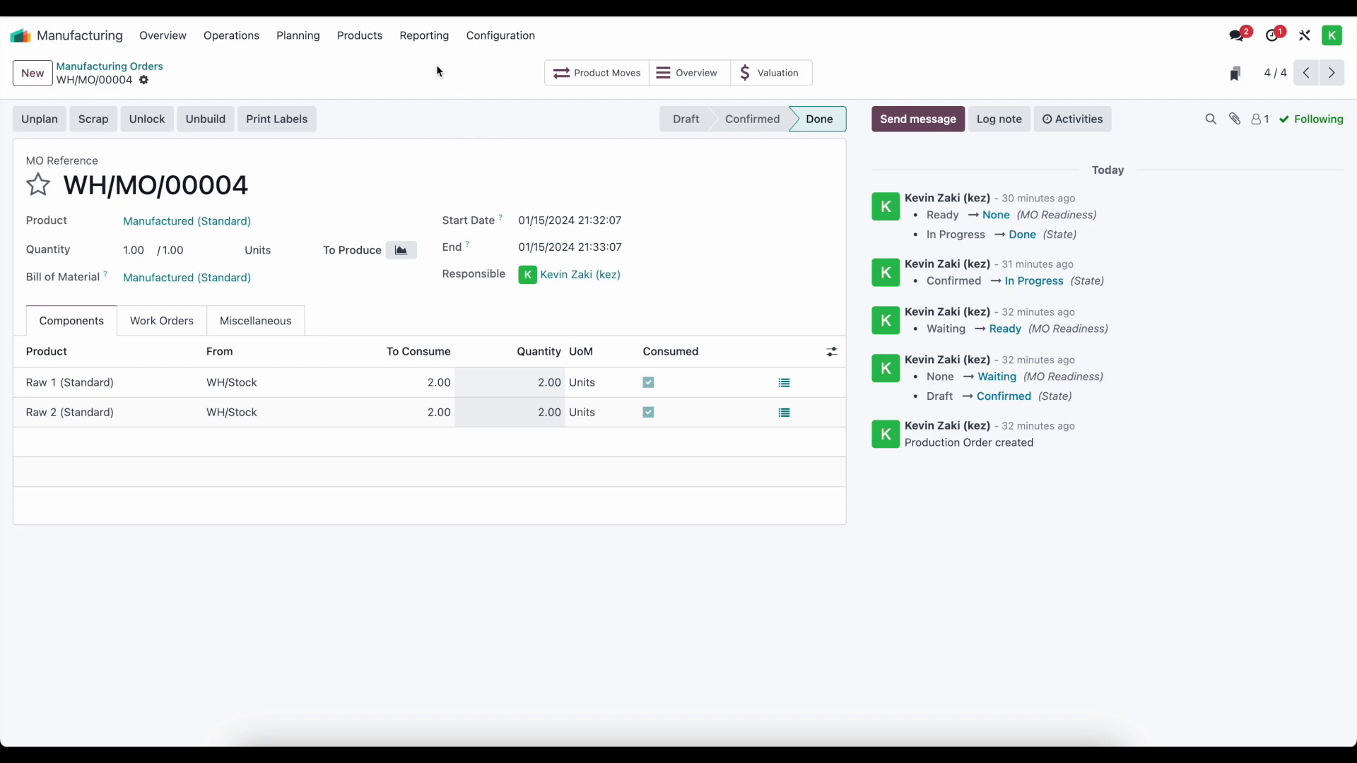
Open the Production Analysis report and show it as a pivot table.
left_click(423, 36)
left_click(424, 108)
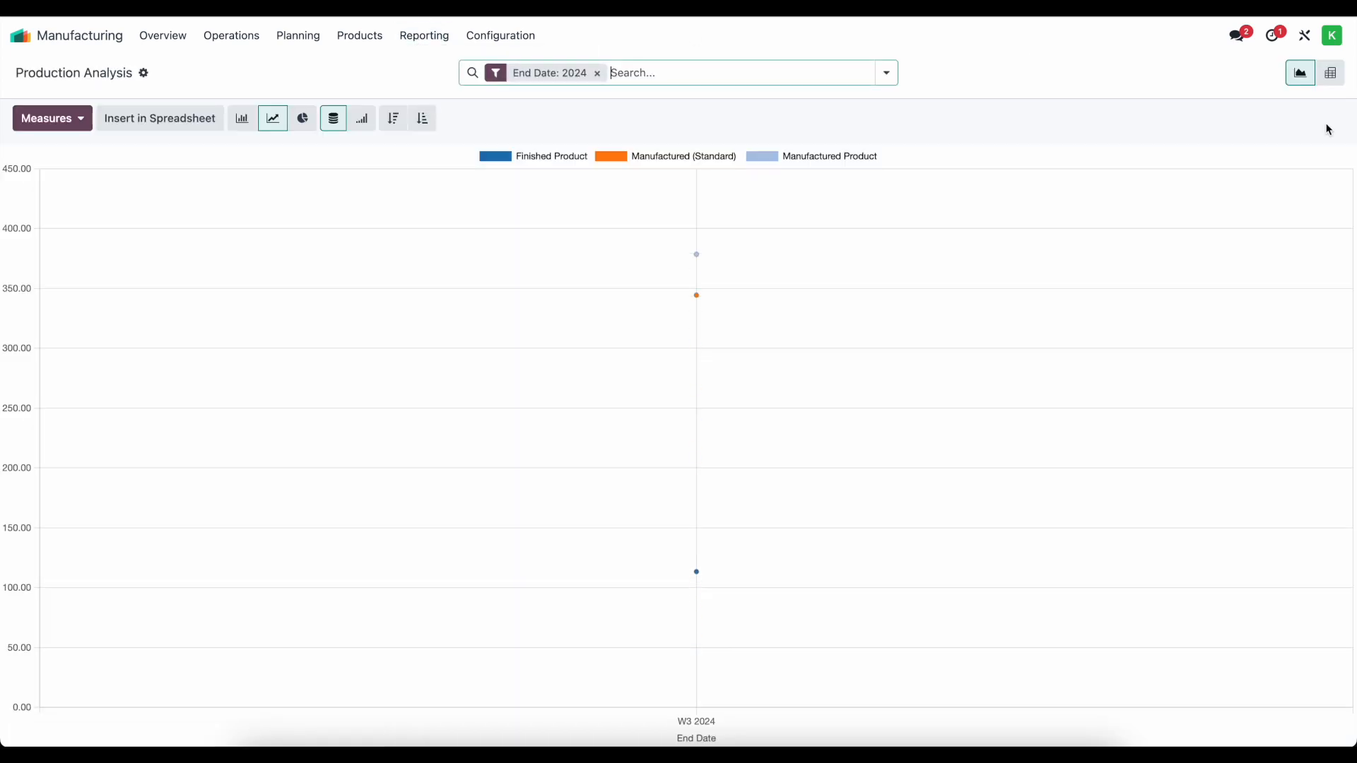
left_click(1331, 73)
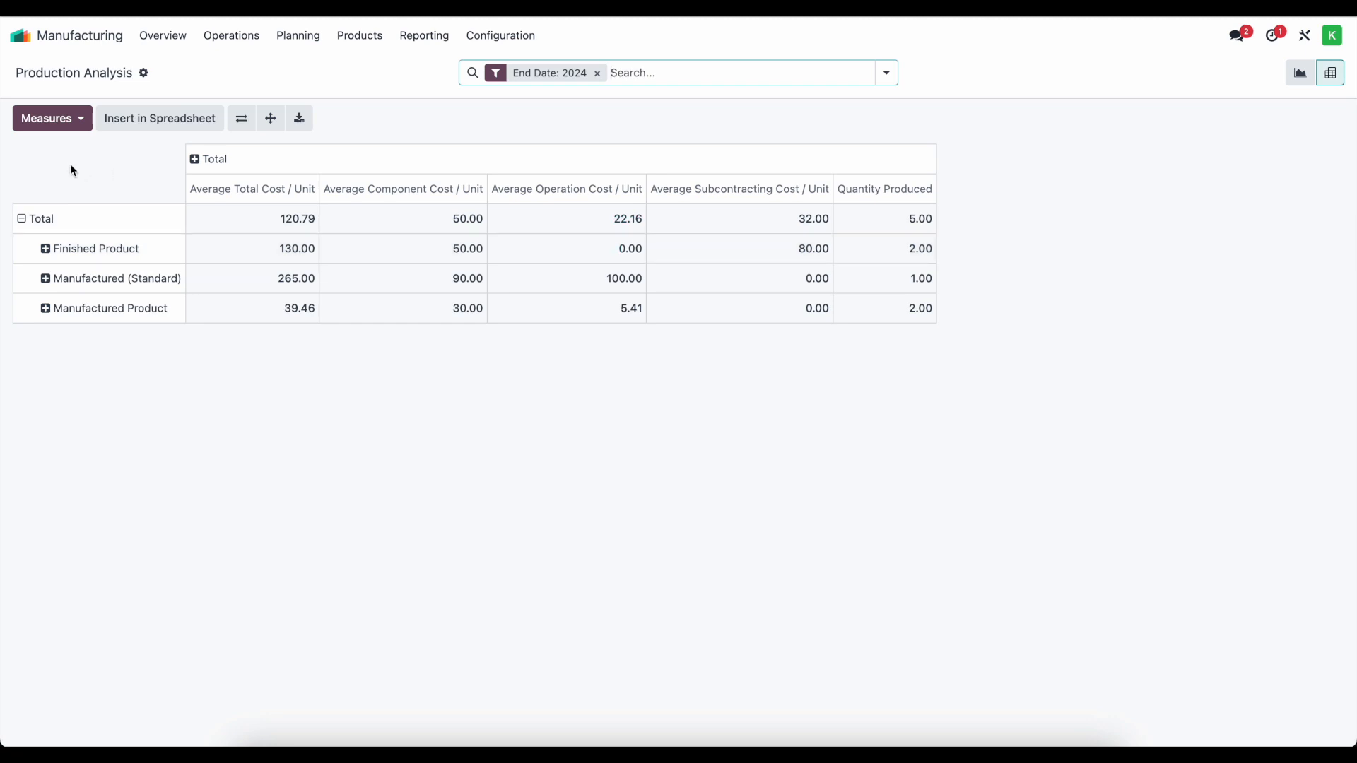
Switch to Documents and open the Manufacturing Variance spreadsheet from the Internal workspace to review it.
left_click(20, 35)
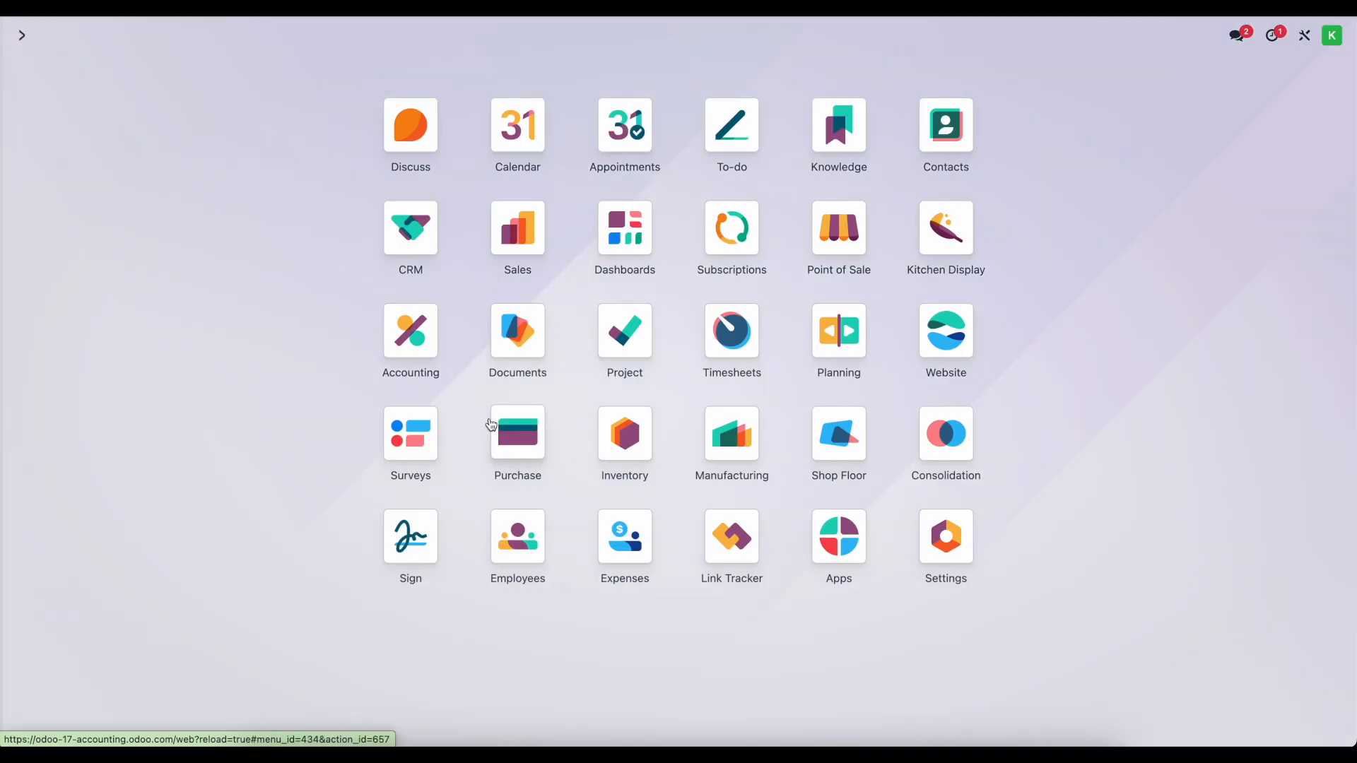
left_click(541, 354)
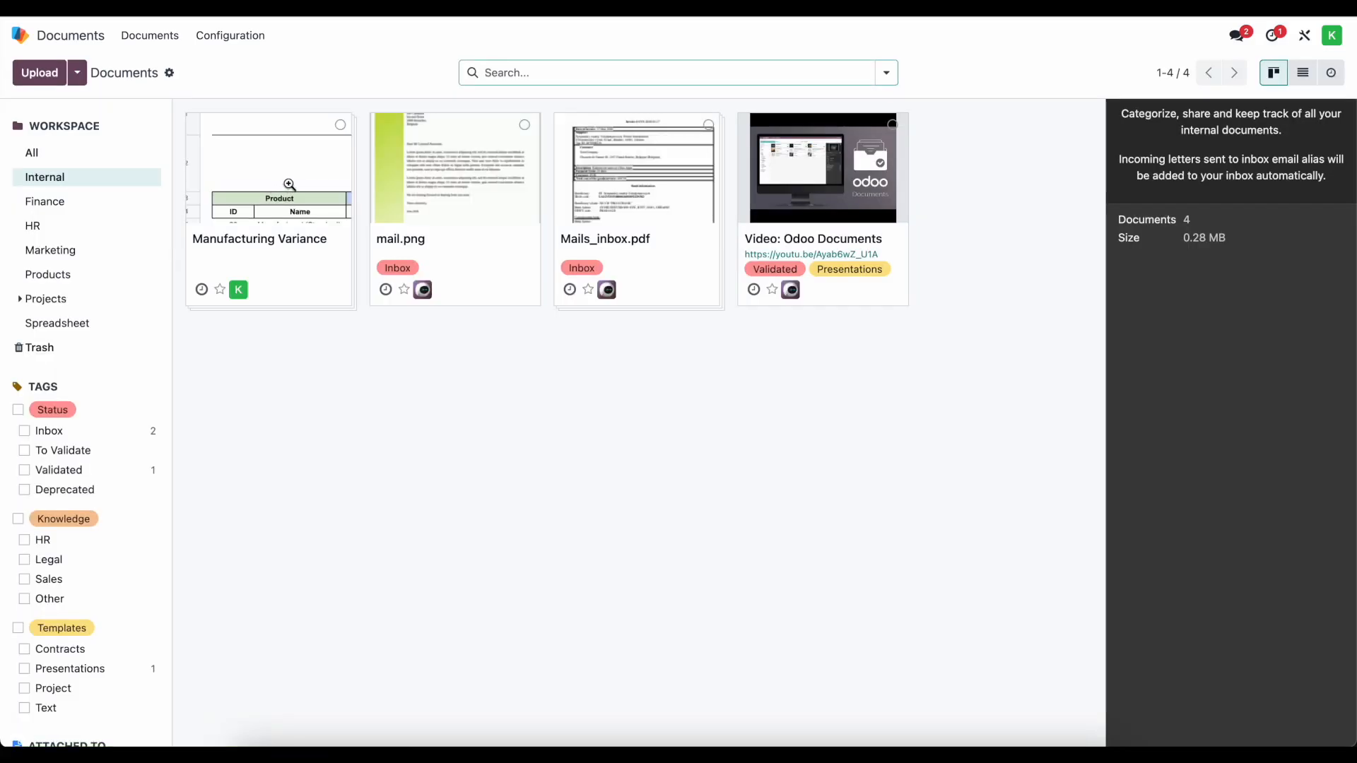
left_click(289, 185)
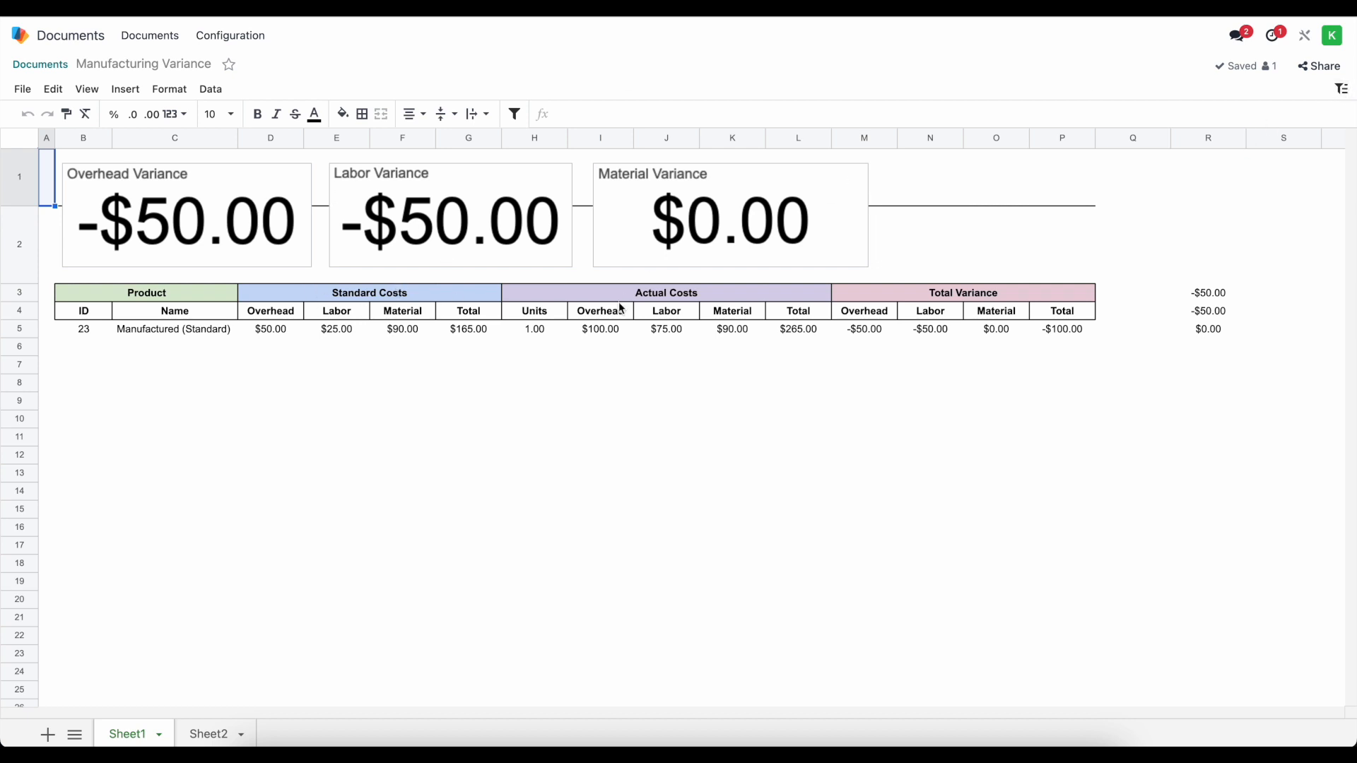
mouse_move(302, 257)
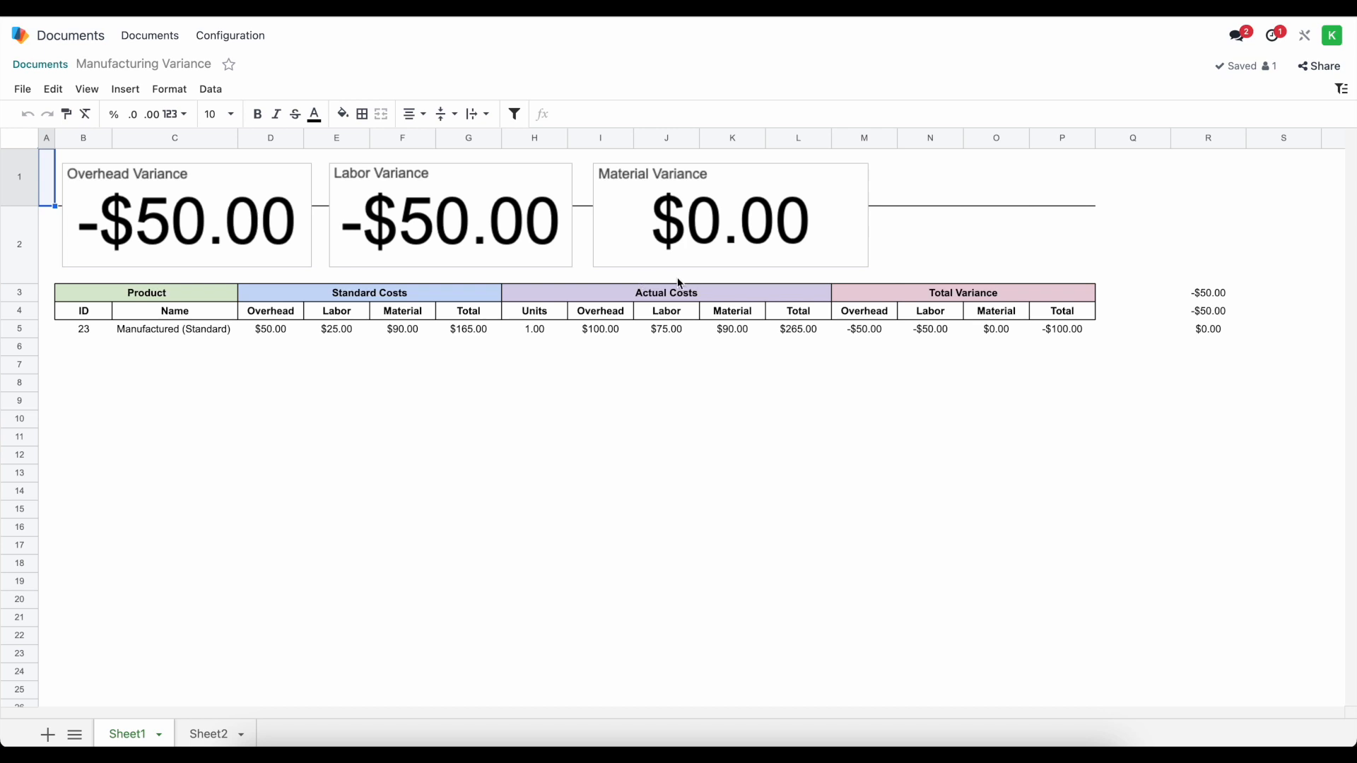